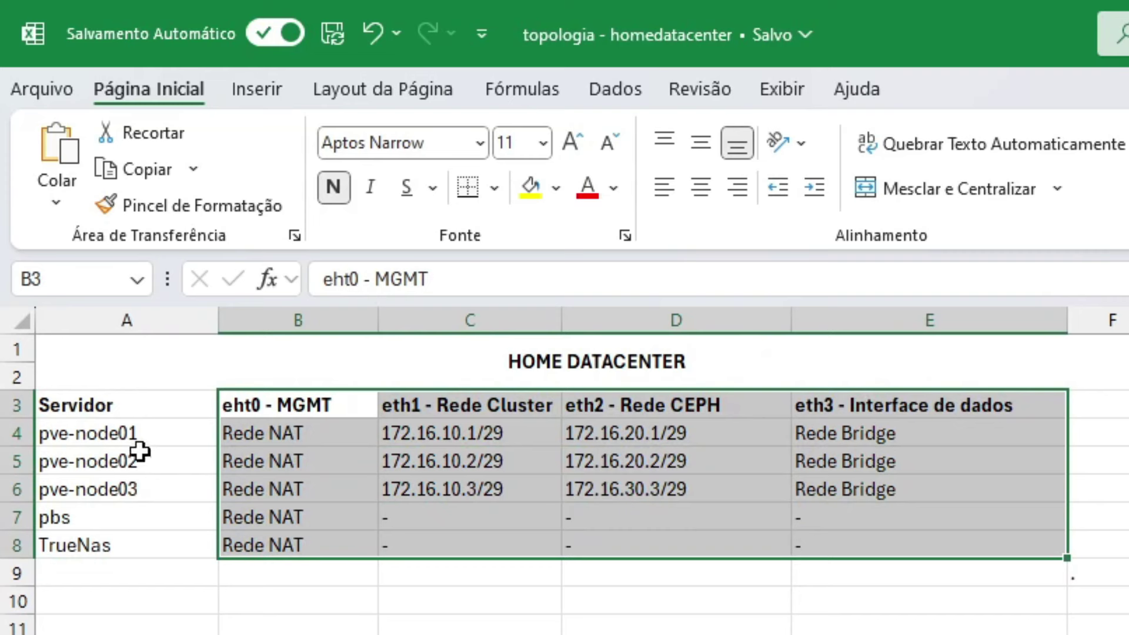
Go over the server names pve-node01 through TrueNas and their Rede NAT entries
{"action": "left_click", "coordinate": [100, 404]}
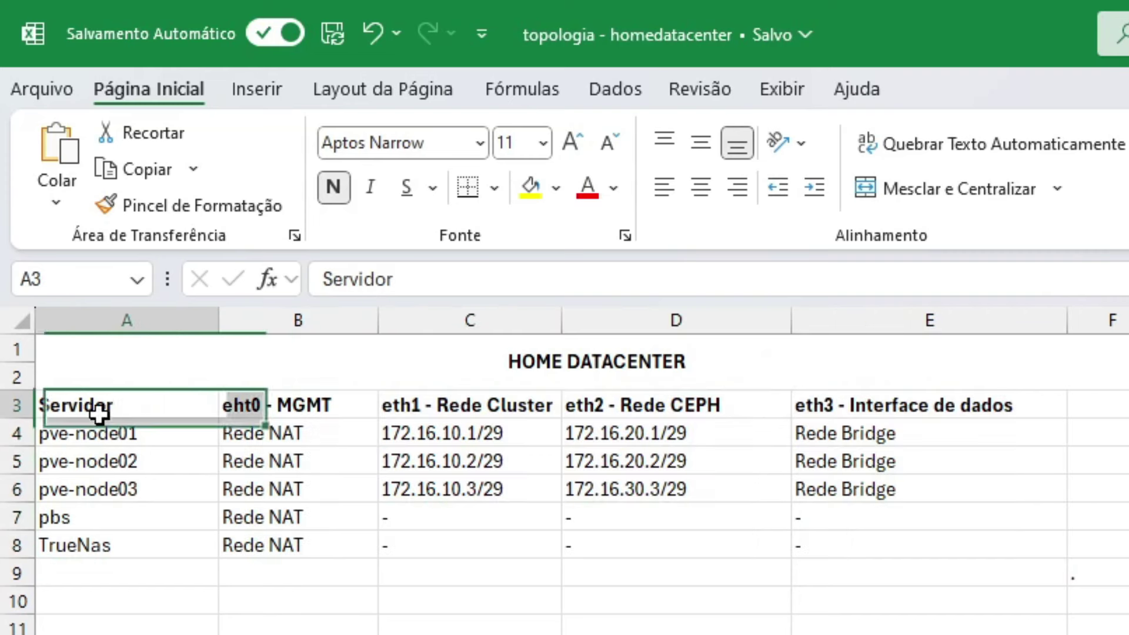
{"action": "left_click", "coordinate": [126, 438]}
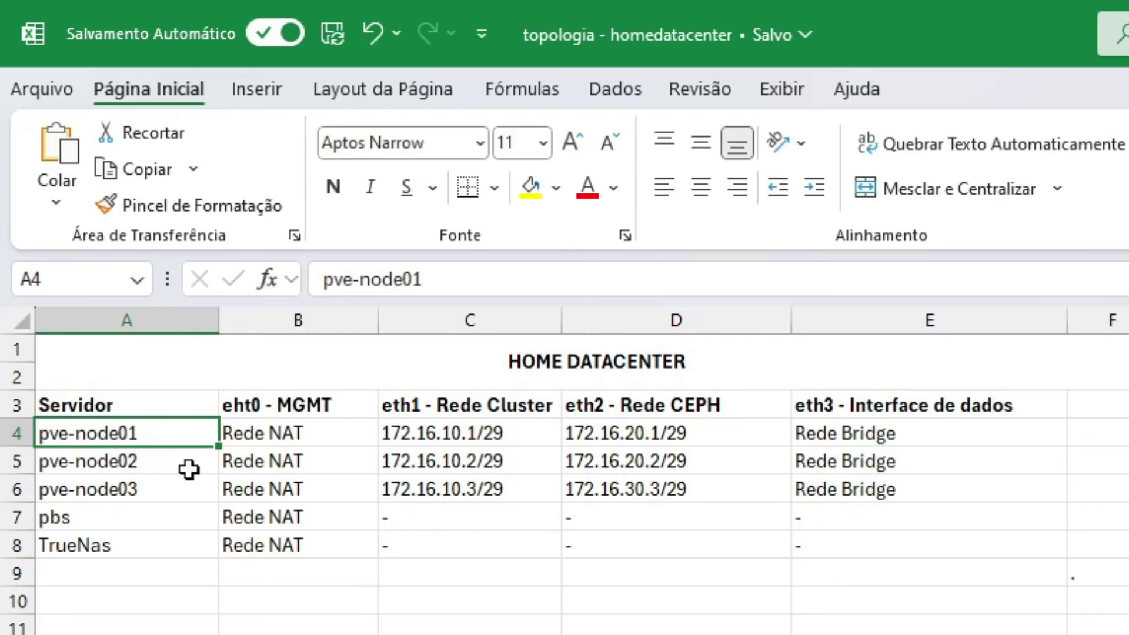
{"action": "left_click", "coordinate": [121, 464]}
{"action": "left_click", "coordinate": [148, 489]}
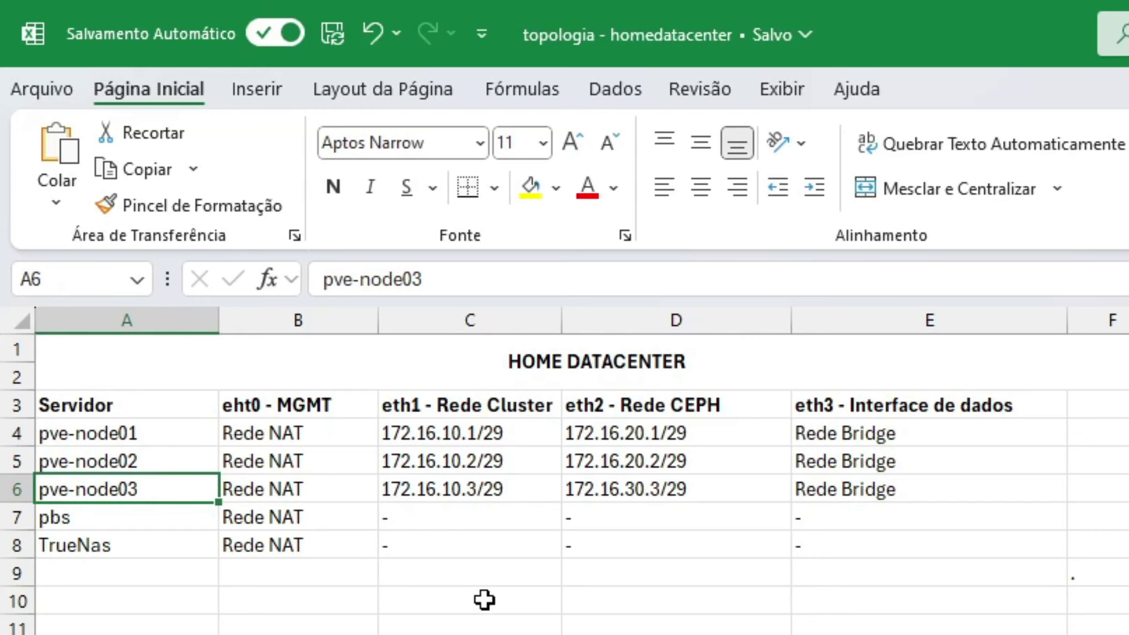
{"action": "left_click", "coordinate": [162, 526]}
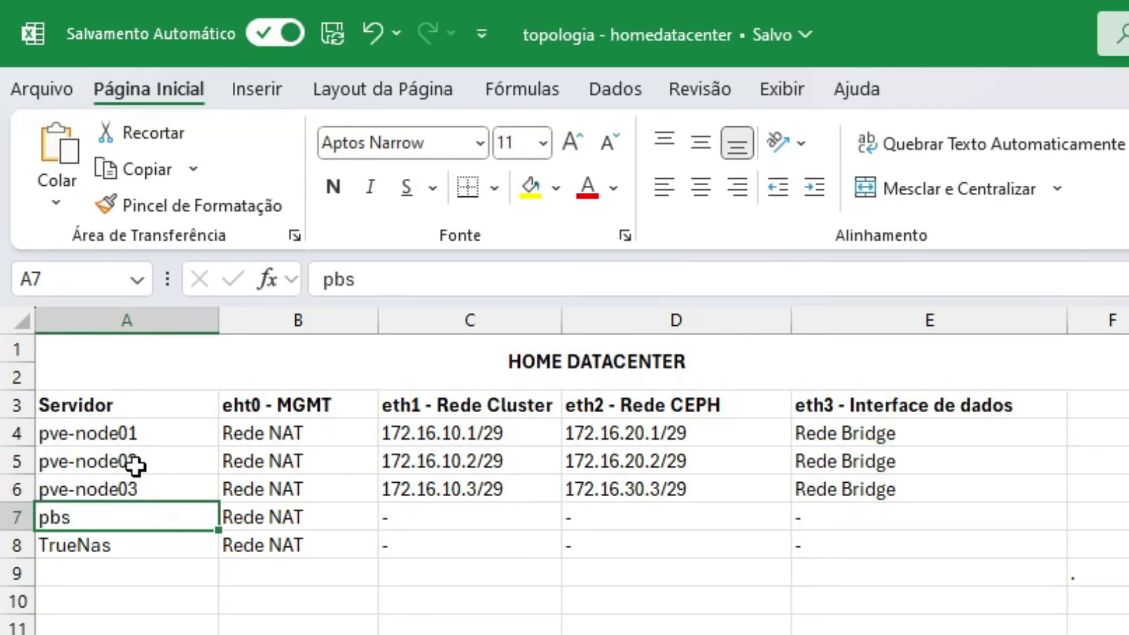
{"action": "left_click", "coordinate": [154, 547]}
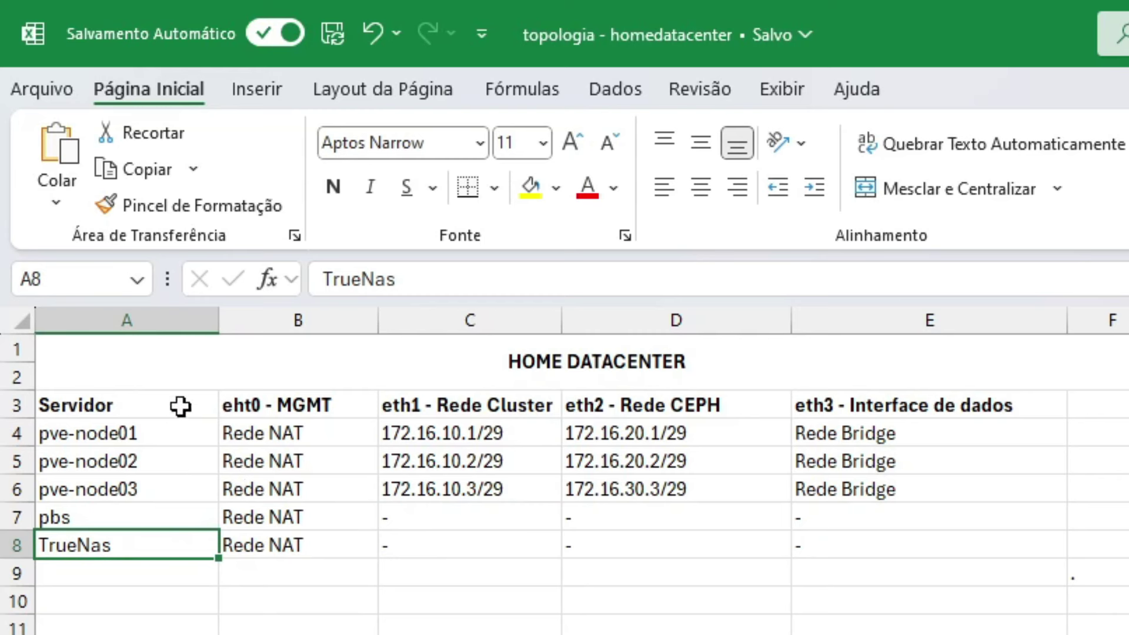
{"action": "left_click_drag", "start_coordinate": [126, 431], "coordinate": [136, 542]}
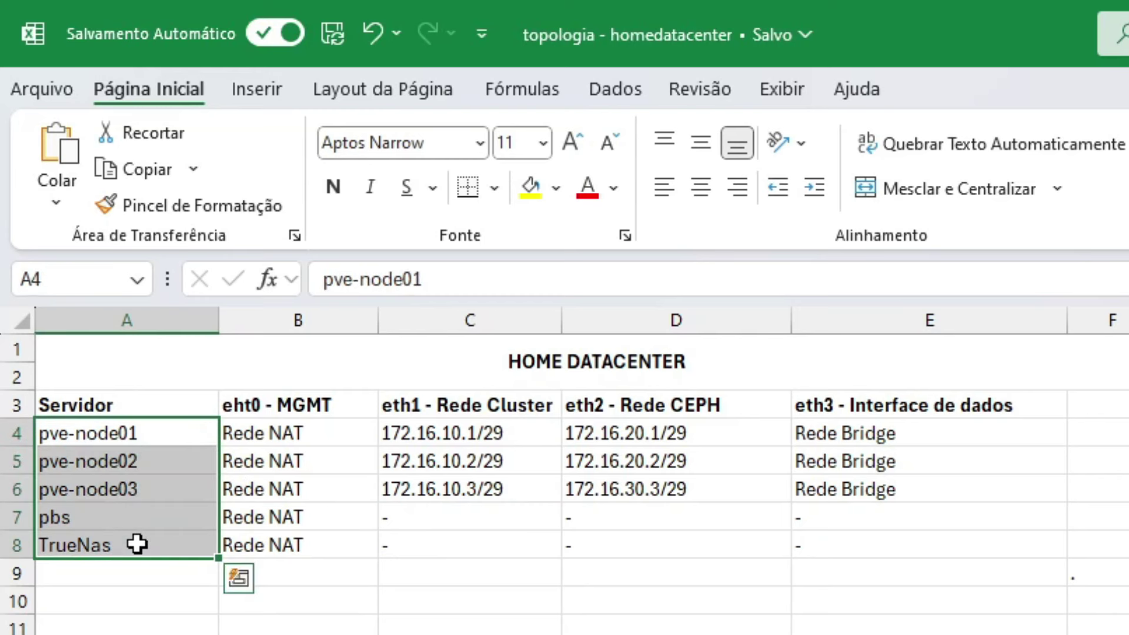
{"action": "left_click", "coordinate": [317, 435]}
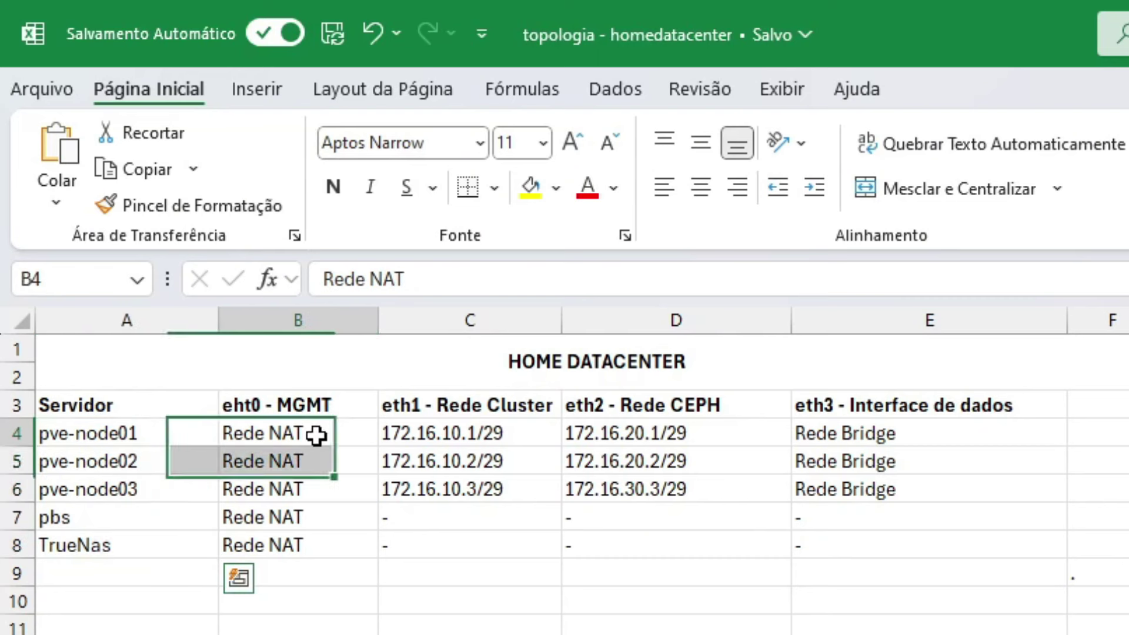
{"action": "left_click_drag", "start_coordinate": [316, 435], "coordinate": [338, 535]}
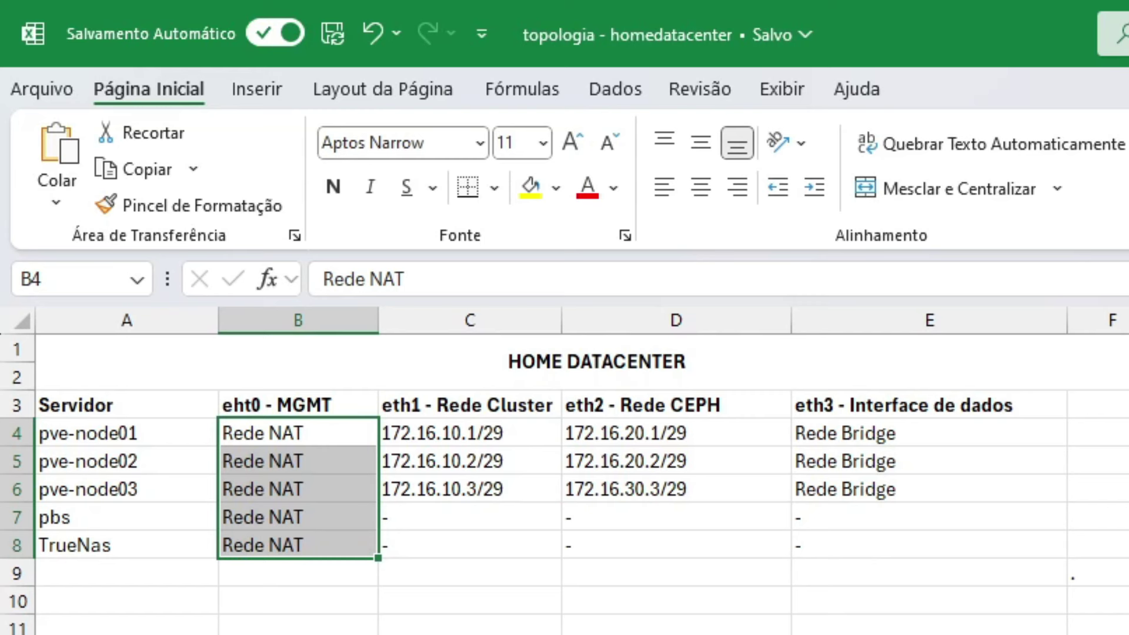
Paste over the nodes' Rede NAT entries, the three Proxmox node names and the pbs/TrueNas names
{"action": "key", "text": "ctrl+v"}
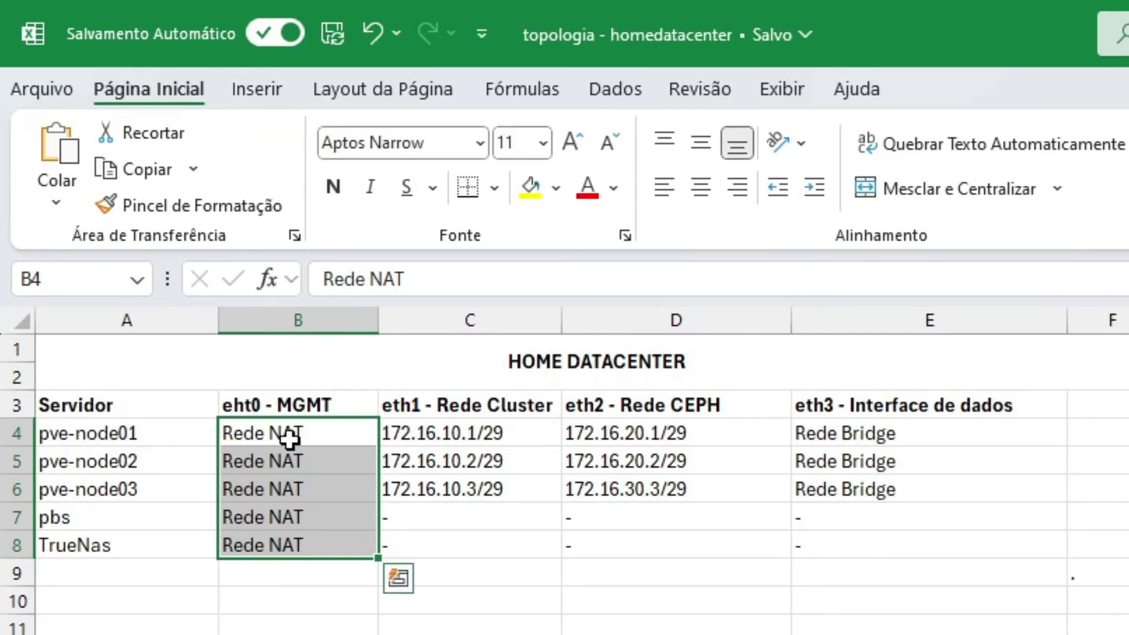
{"action": "left_click_drag", "start_coordinate": [290, 434], "coordinate": [305, 537]}
{"action": "left_click_drag", "start_coordinate": [118, 435], "coordinate": [204, 496]}
{"action": "key", "text": "ctrl+v"}
{"action": "left_click_drag", "start_coordinate": [126, 524], "coordinate": [130, 546]}
{"action": "key", "text": "ctrl+v"}
Paste onto the pbs/TrueNas names and pve-node01's row, then review the eth0 - MGMT column
{"action": "left_click_drag", "start_coordinate": [121, 433], "coordinate": [461, 491]}
{"action": "left_click", "coordinate": [347, 547]}
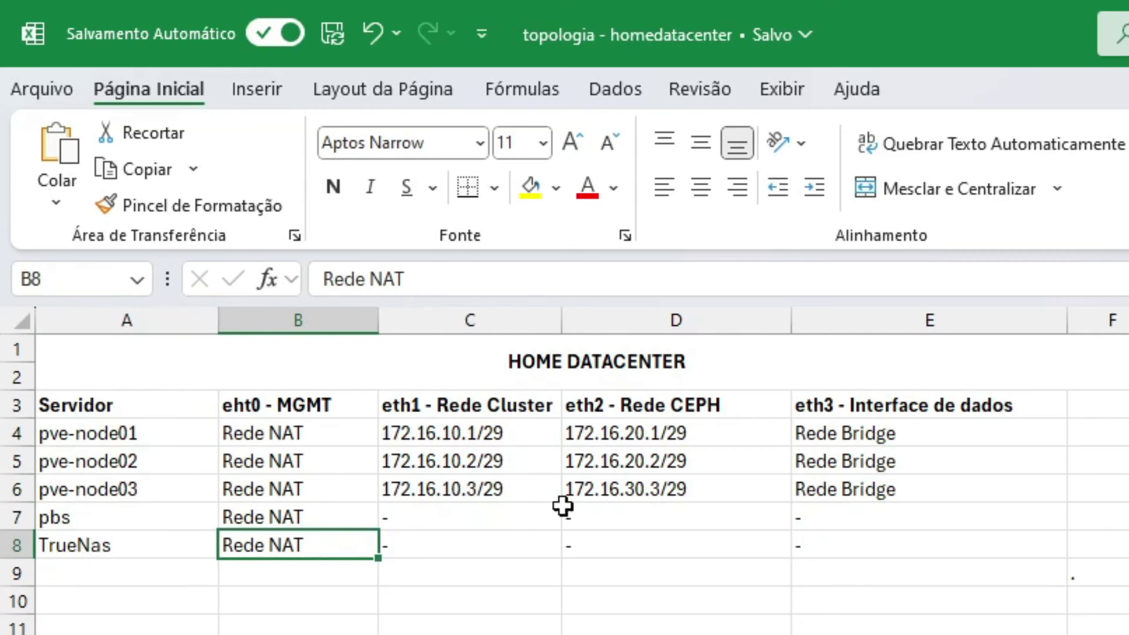
{"action": "left_click_drag", "start_coordinate": [134, 526], "coordinate": [144, 545]}
{"action": "key", "text": "ctrl+v"}
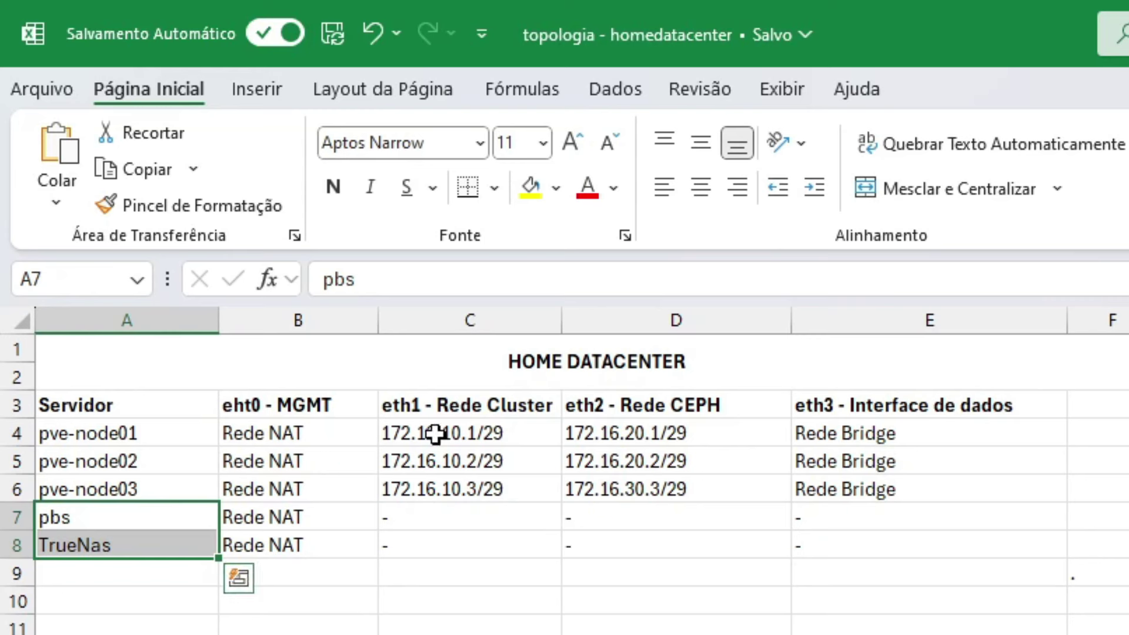
{"action": "left_click_drag", "start_coordinate": [118, 437], "coordinate": [255, 433]}
{"action": "key", "text": "ctrl+v"}
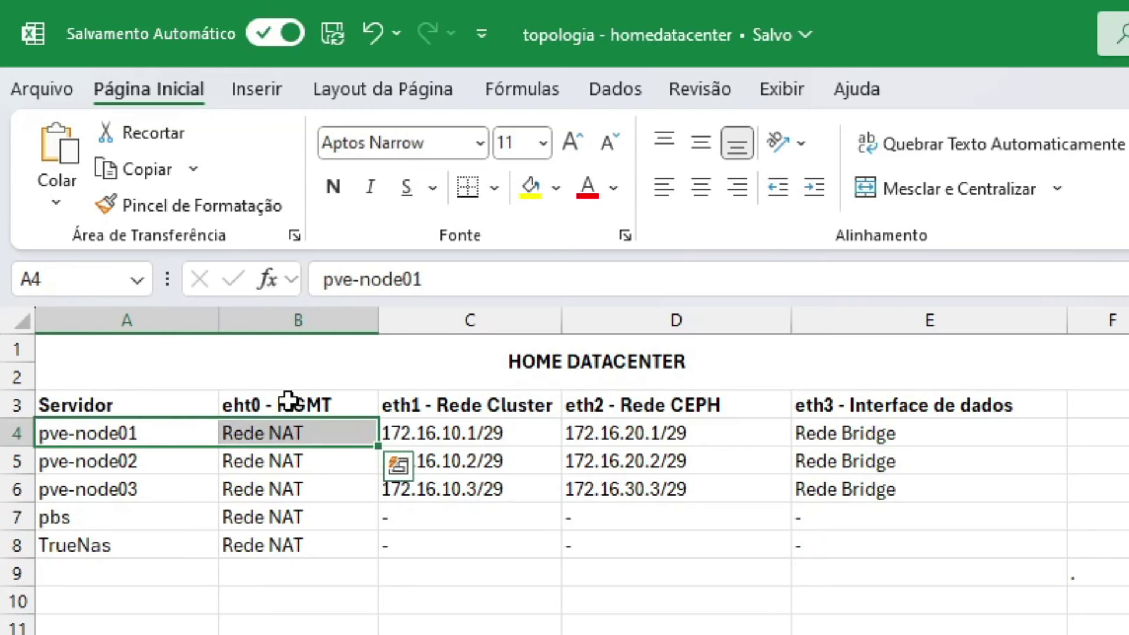
{"action": "left_click", "coordinate": [330, 406]}
{"action": "left_click_drag", "start_coordinate": [117, 429], "coordinate": [134, 491]}
Select the three nodes' eth1 Rede Cluster and Ceph network addresses with their headers
{"action": "left_click", "coordinate": [479, 404]}
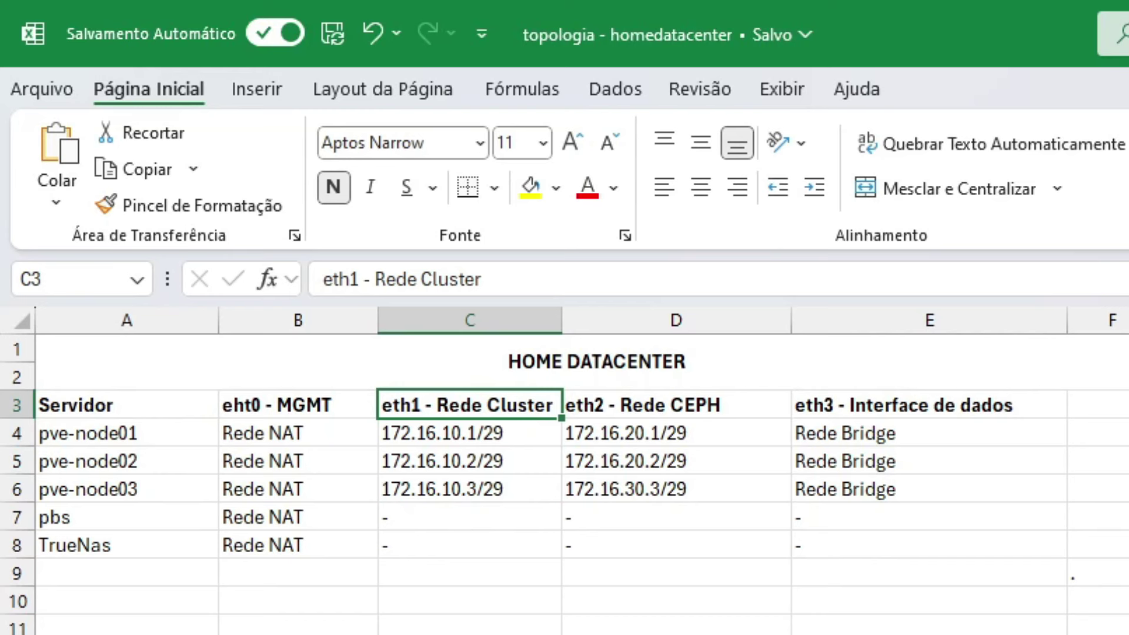
{"action": "left_click_drag", "start_coordinate": [479, 432], "coordinate": [493, 481]}
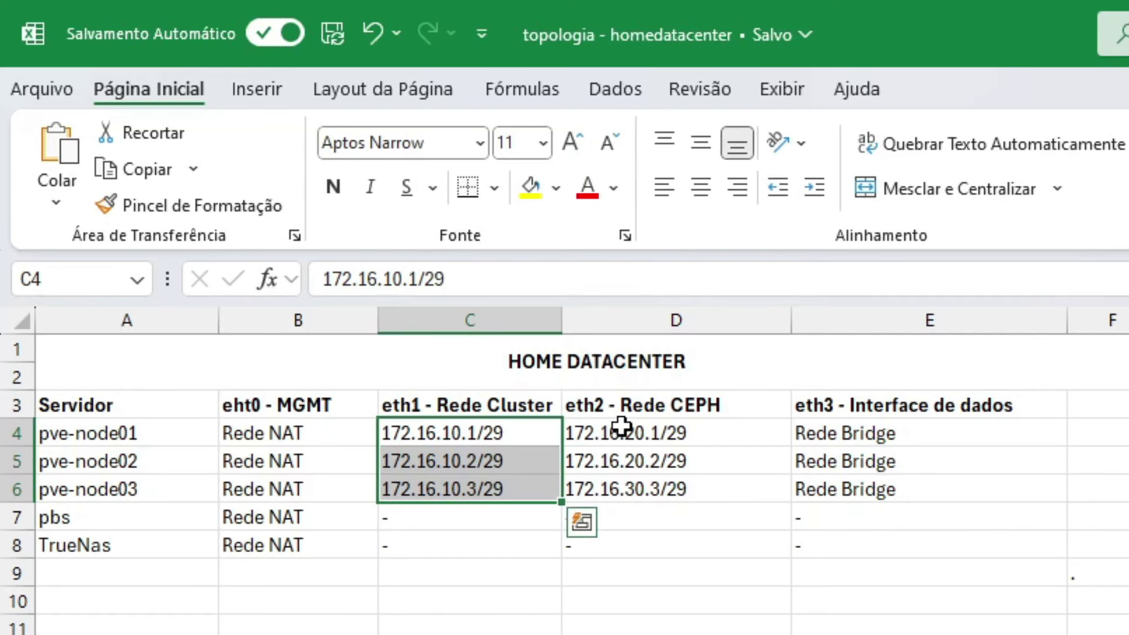
{"action": "left_click_drag", "start_coordinate": [620, 431], "coordinate": [667, 483]}
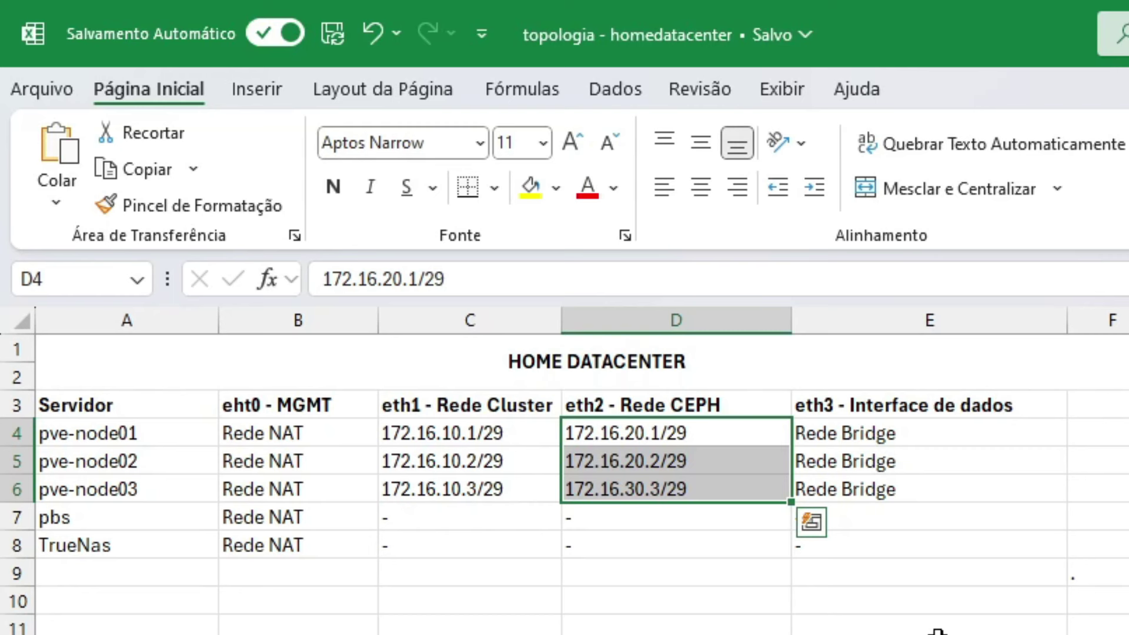
{"action": "left_click_drag", "start_coordinate": [705, 433], "coordinate": [712, 490]}
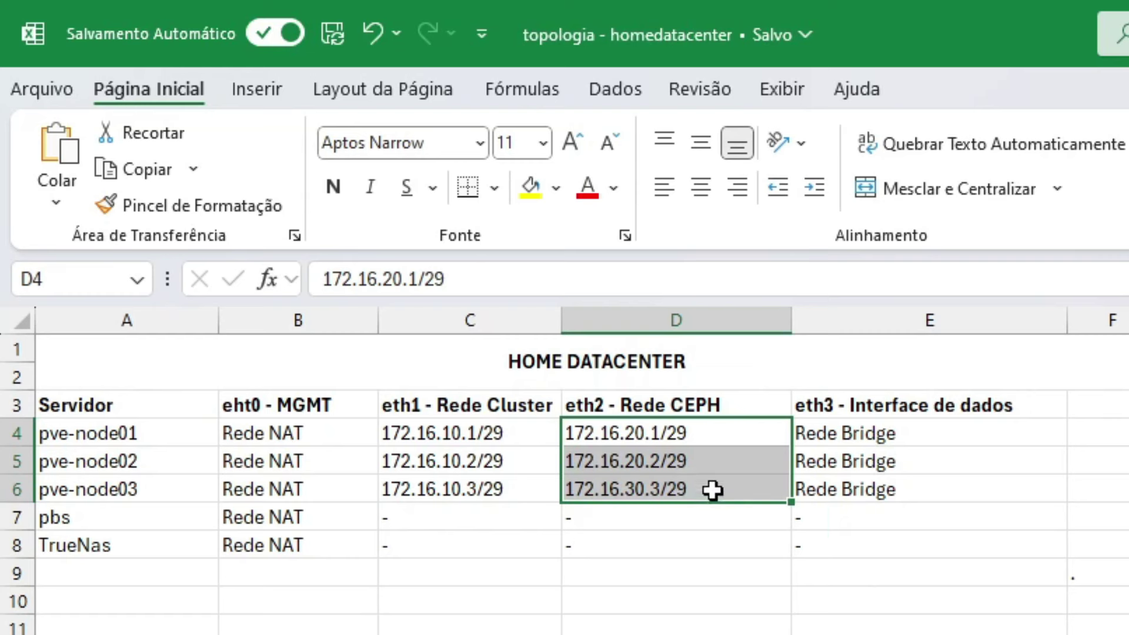
{"action": "left_click_drag", "start_coordinate": [497, 405], "coordinate": [512, 486]}
{"action": "left_click_drag", "start_coordinate": [682, 411], "coordinate": [686, 504]}
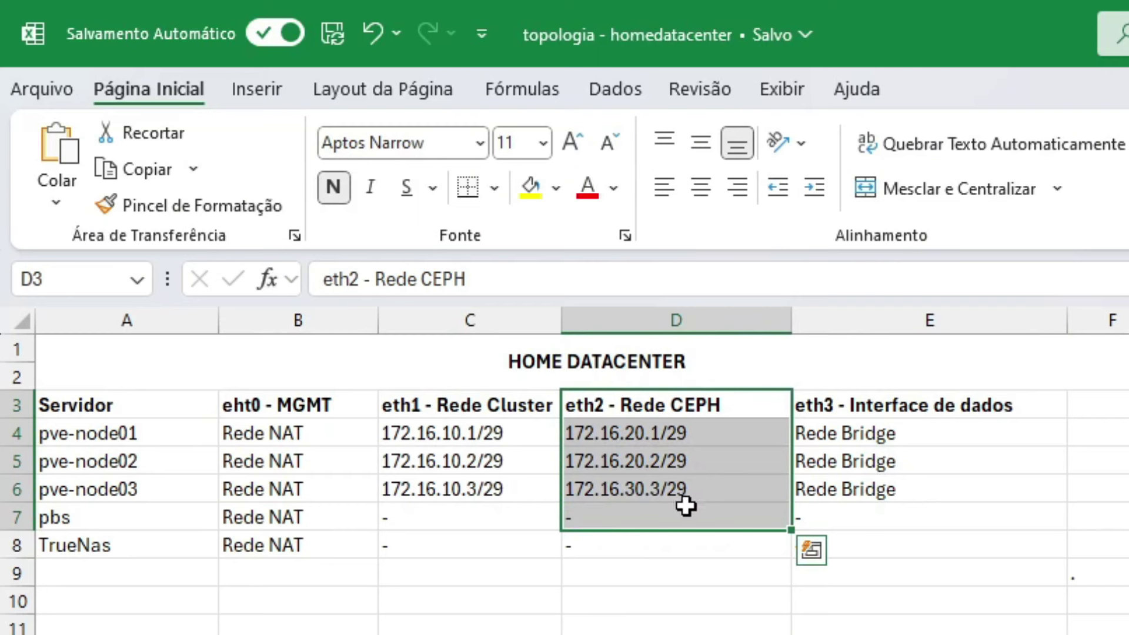
{"action": "left_click_drag", "start_coordinate": [668, 415], "coordinate": [691, 503]}
Review the nodes' Rede Bridge data interfaces and select the whole HOME DATACENTER table
{"action": "left_click_drag", "start_coordinate": [857, 408], "coordinate": [862, 484]}
{"action": "left_click", "coordinate": [868, 441]}
{"action": "left_click", "coordinate": [876, 467]}
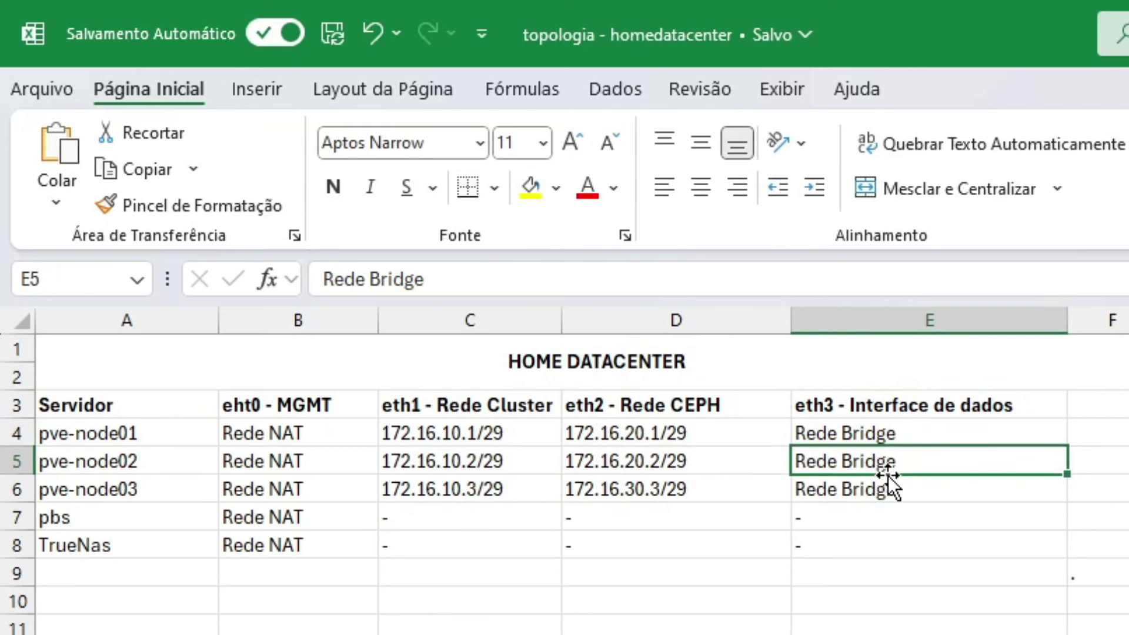
{"action": "left_click", "coordinate": [858, 491]}
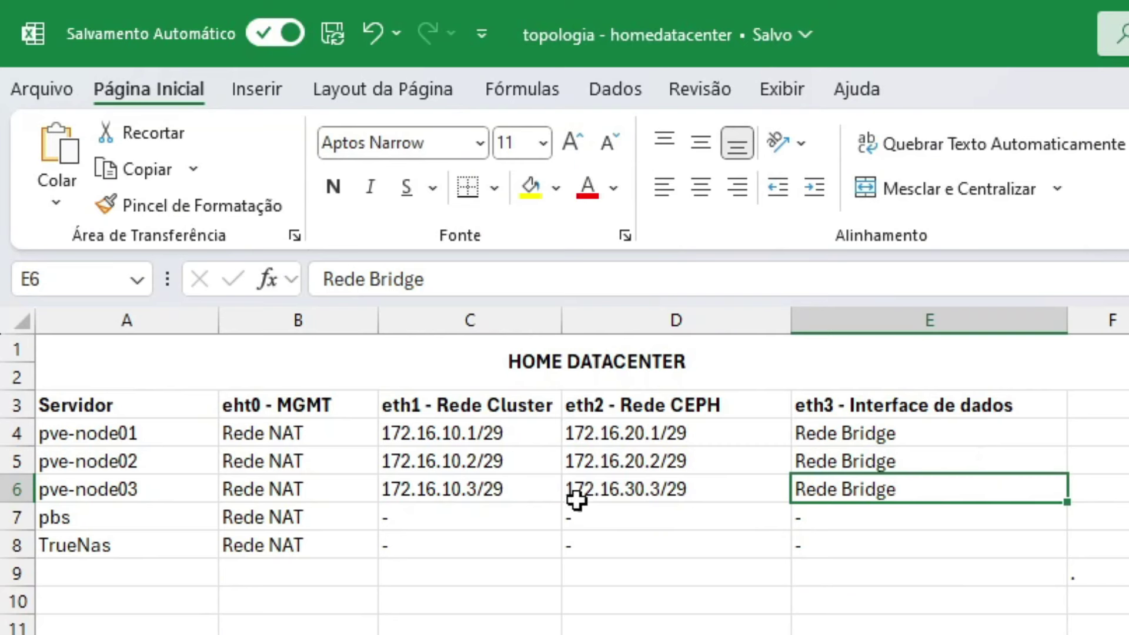
{"action": "left_click_drag", "start_coordinate": [502, 366], "coordinate": [499, 556]}
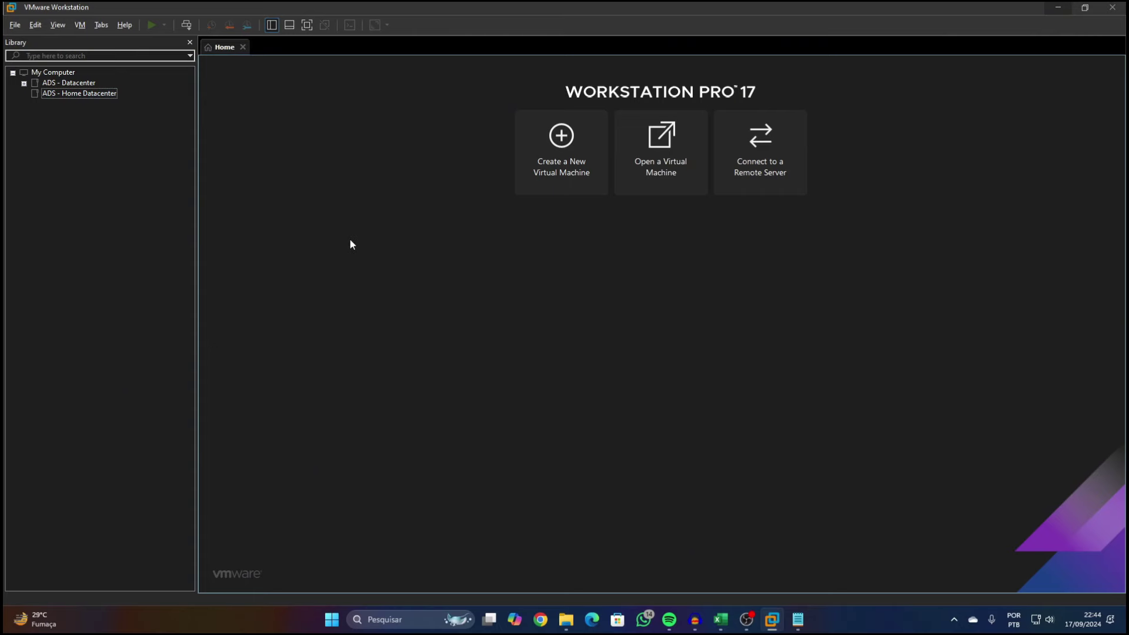
Begin a typical new virtual machine using the proxmox-ve_8.2-2.iso installer image
{"action": "left_click", "coordinate": [536, 169]}
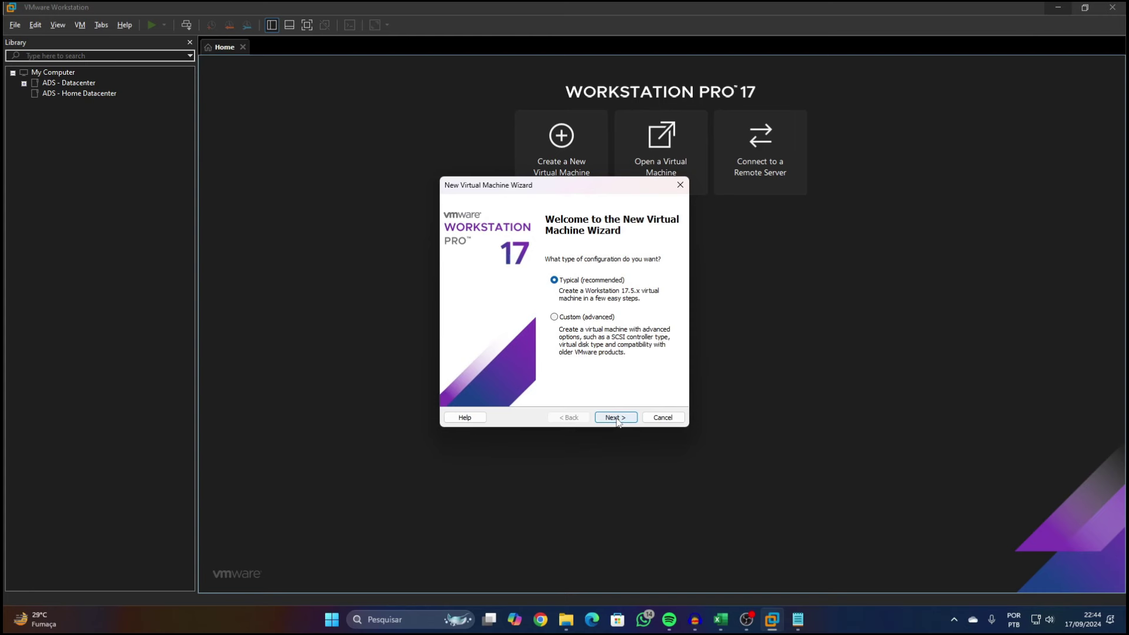
{"action": "left_click", "coordinate": [616, 417]}
{"action": "left_click", "coordinate": [456, 305]}
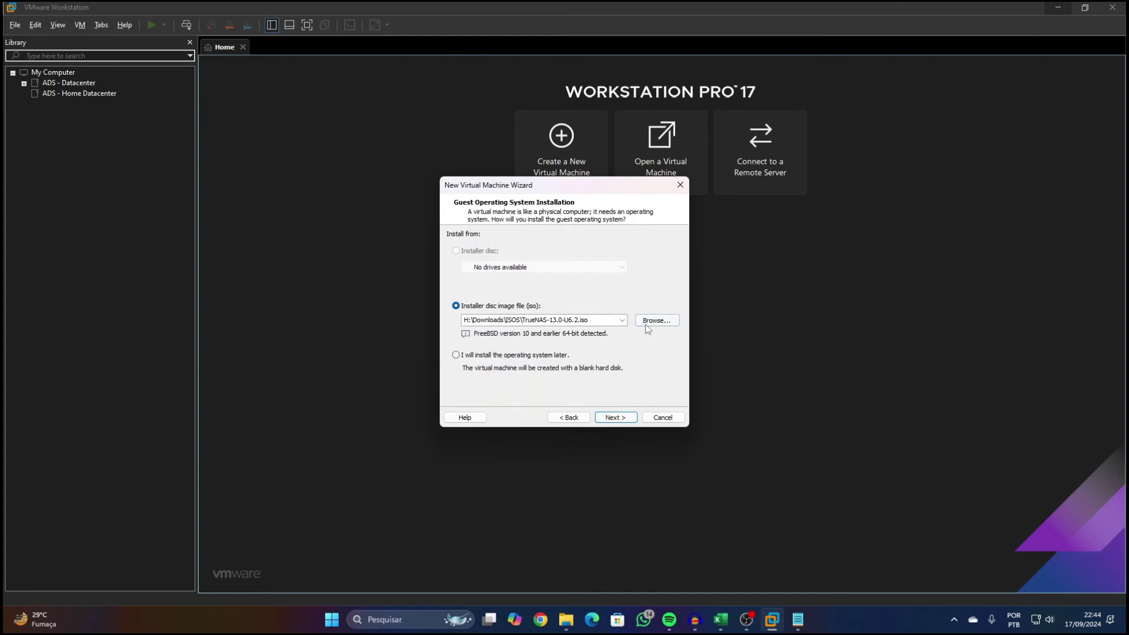
{"action": "left_click", "coordinate": [648, 327]}
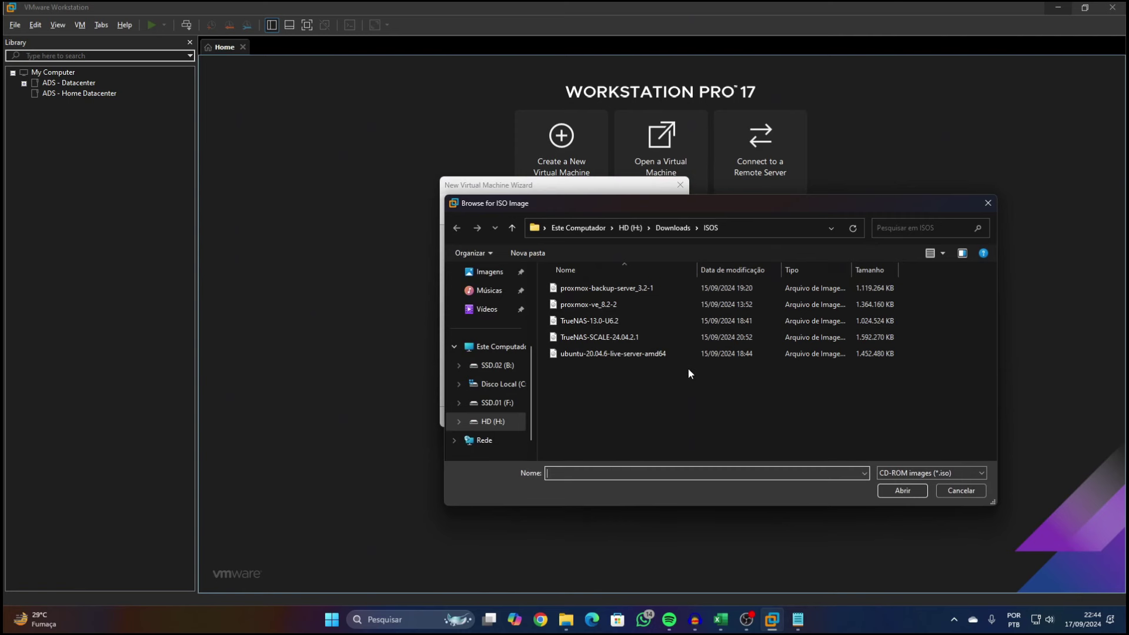
{"action": "left_click", "coordinate": [612, 310]}
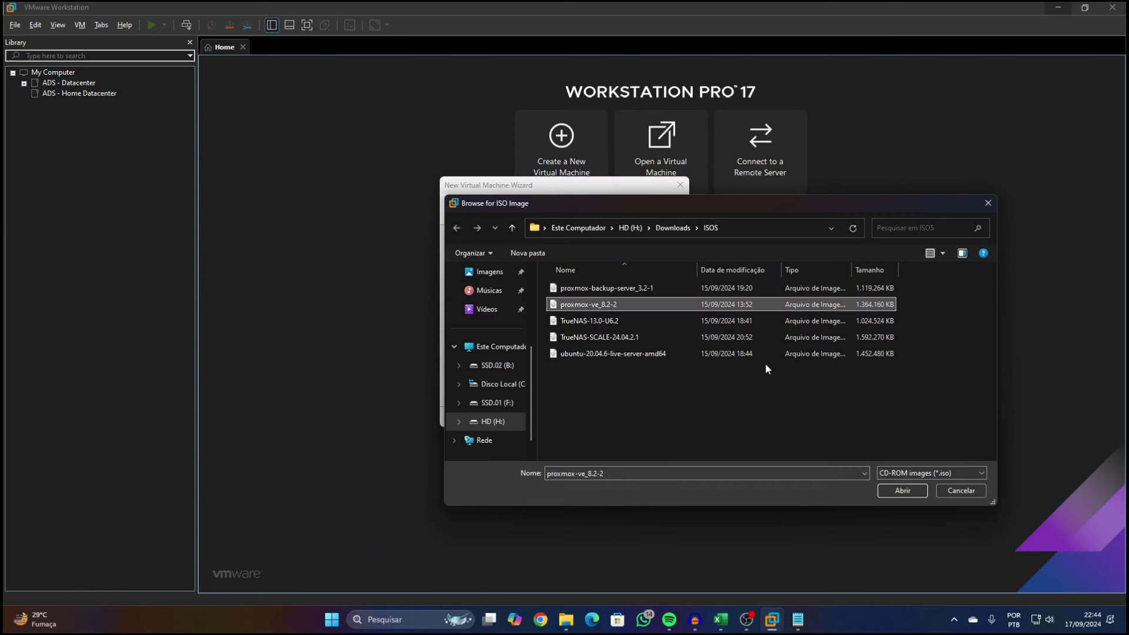
{"action": "left_click", "coordinate": [903, 492]}
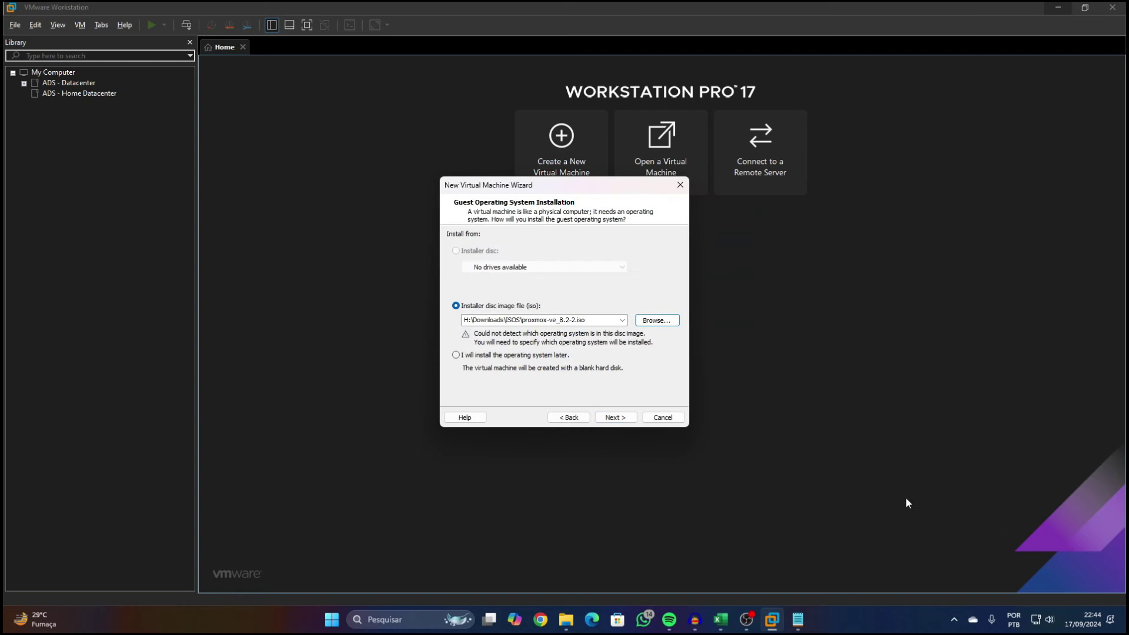
Set the guest operating system version to Other 64-bit
{"action": "left_click", "coordinate": [616, 417]}
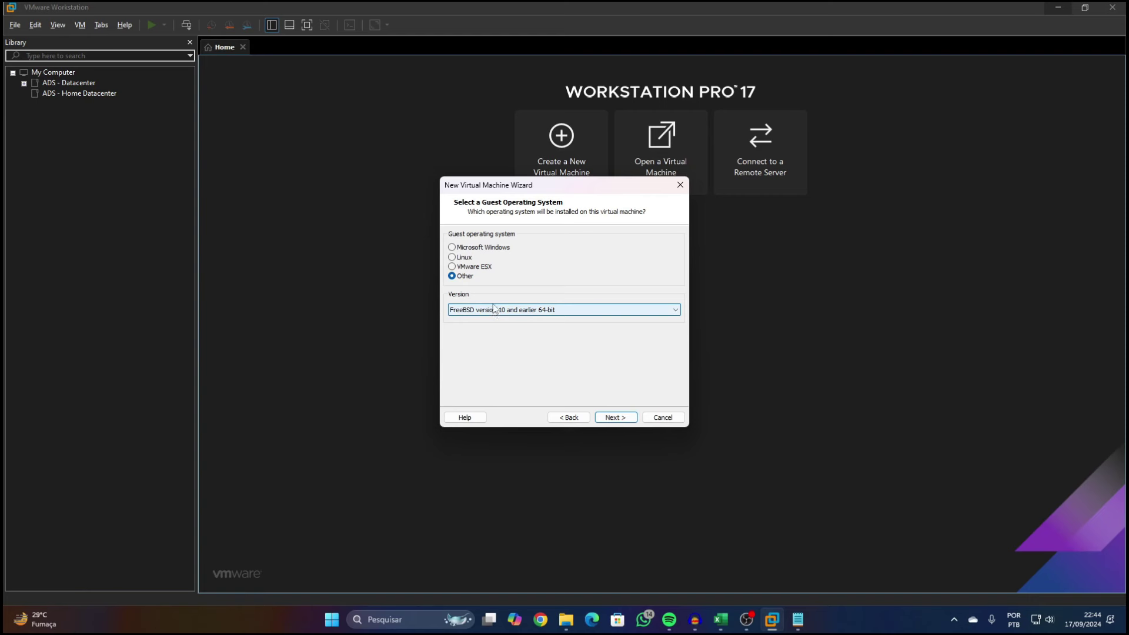
{"action": "left_click", "coordinate": [494, 310]}
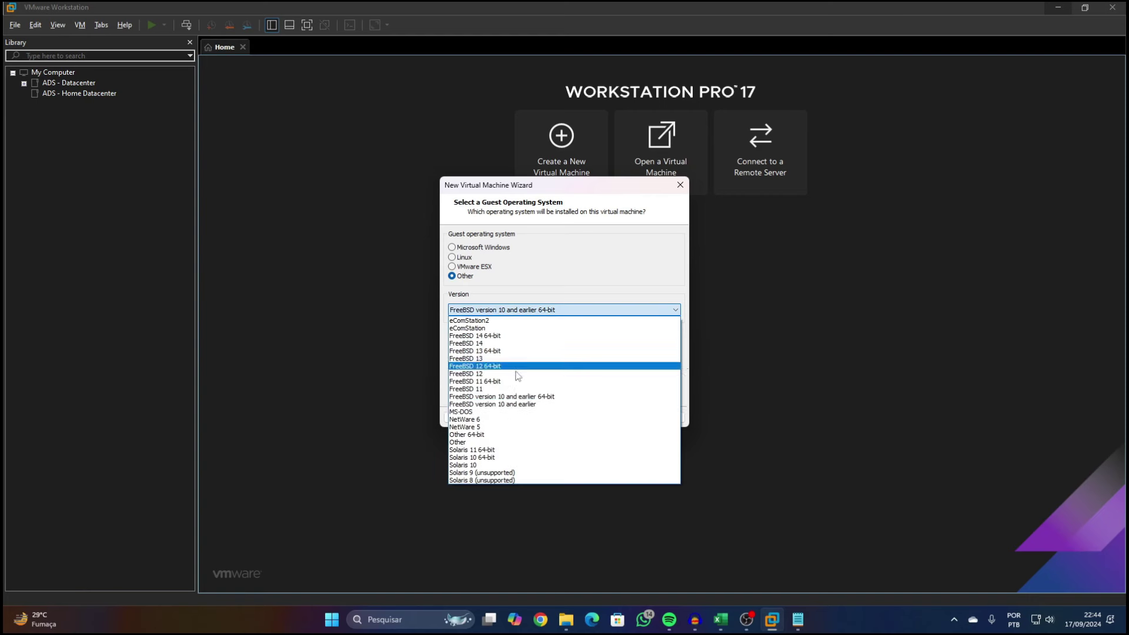
{"action": "left_click", "coordinate": [495, 435]}
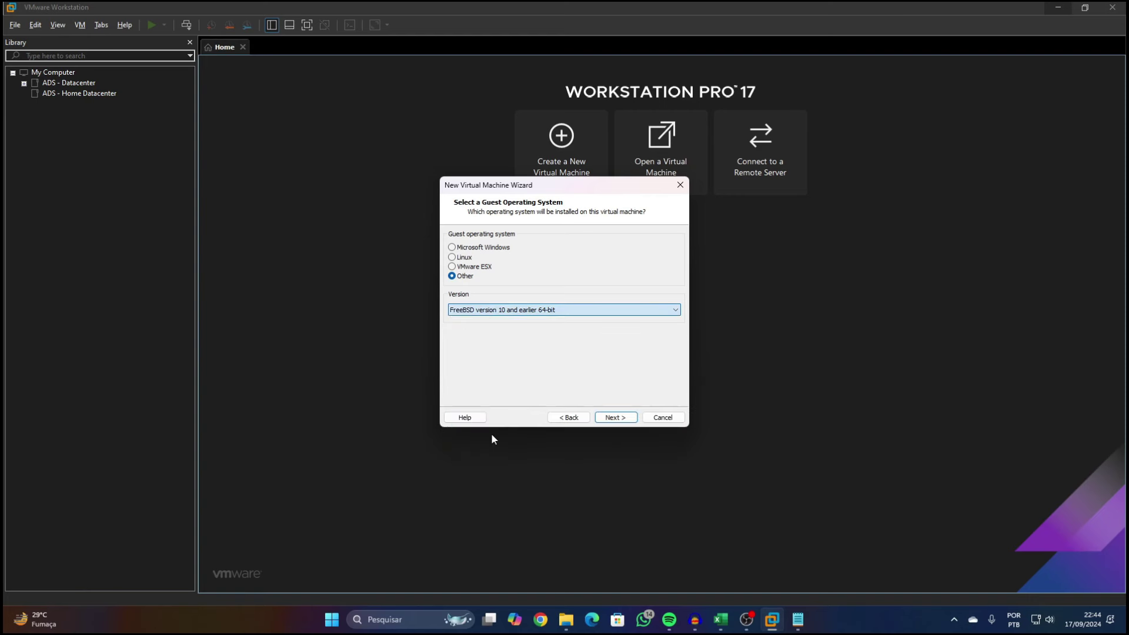
{"action": "left_click", "coordinate": [620, 419]}
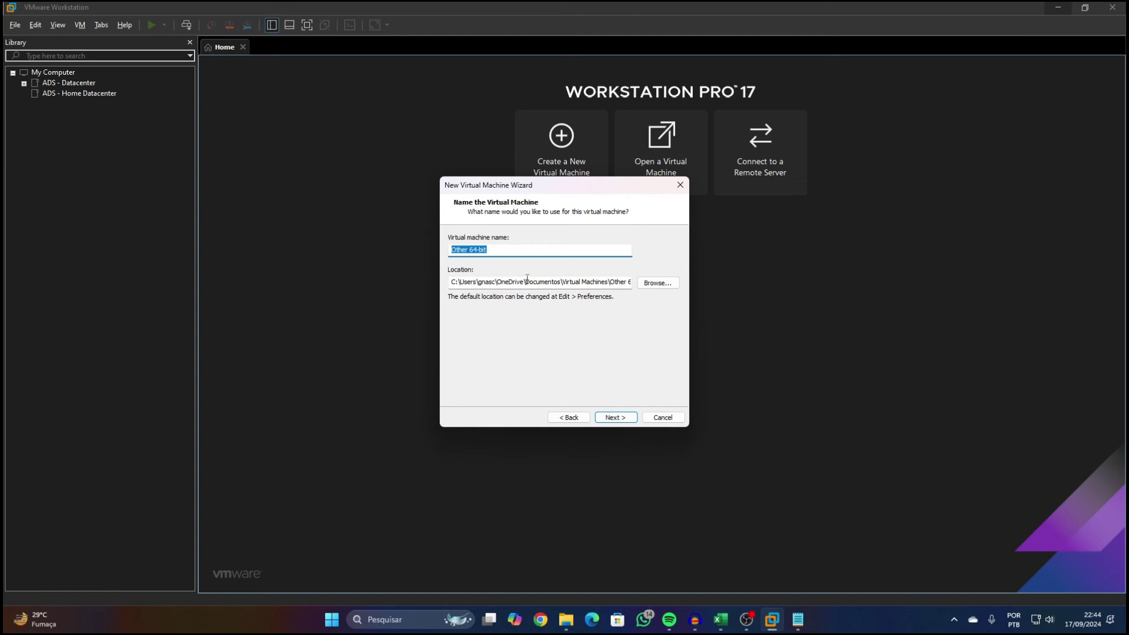
Name the virtual machine pve-node01 and choose its storage folder
{"action": "type", "text": "prv"}
{"action": "key", "text": "BackSpace"}
{"action": "key", "text": "BackSpace"}
{"action": "type", "text": "ve-node01"}
{"action": "left_click", "coordinate": [658, 283]}
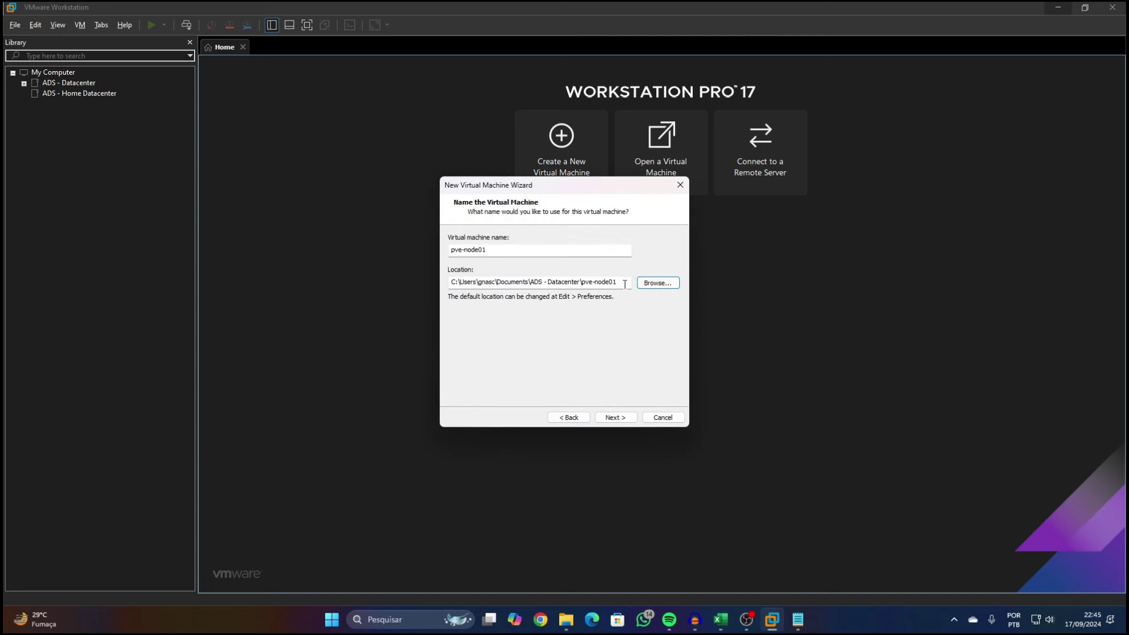
{"action": "left_click", "coordinate": [614, 417]}
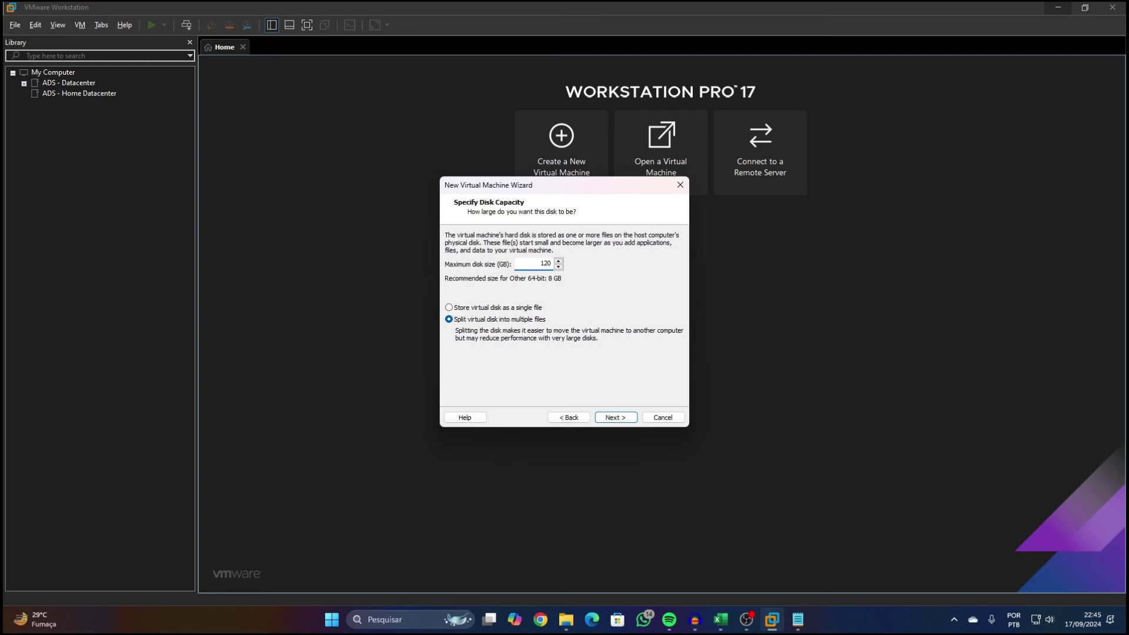
Give it a 120 GB maximum disk size stored as a single file
{"action": "type", "text": "120"}
{"action": "left_click", "coordinate": [500, 308]}
{"action": "left_click", "coordinate": [615, 418]}
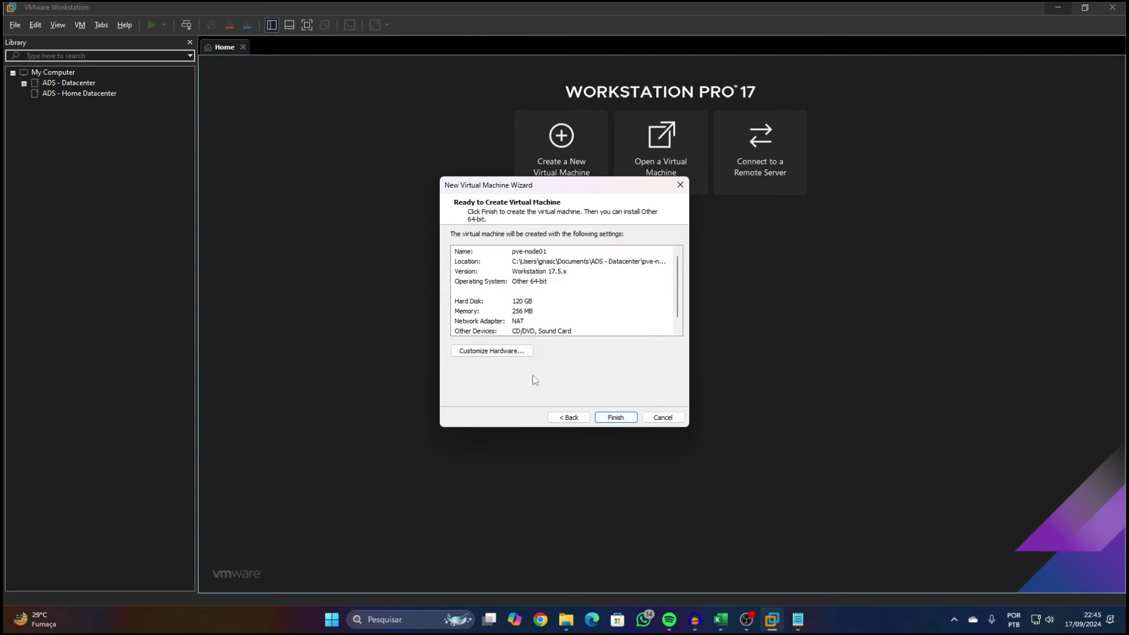
Set memory to 2048 MB and processors to 2, and enable Intel VT-x/EPT virtualization
{"action": "left_click", "coordinate": [517, 353]}
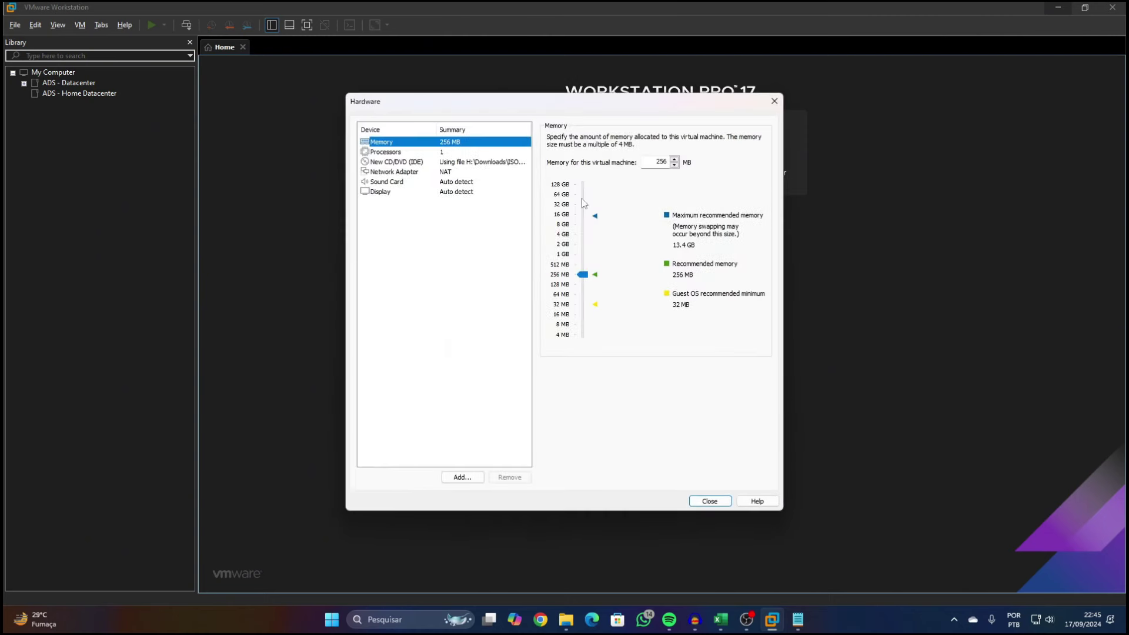
{"action": "left_click_drag", "start_coordinate": [646, 162], "coordinate": [683, 168]}
{"action": "type", "text": "2048"}
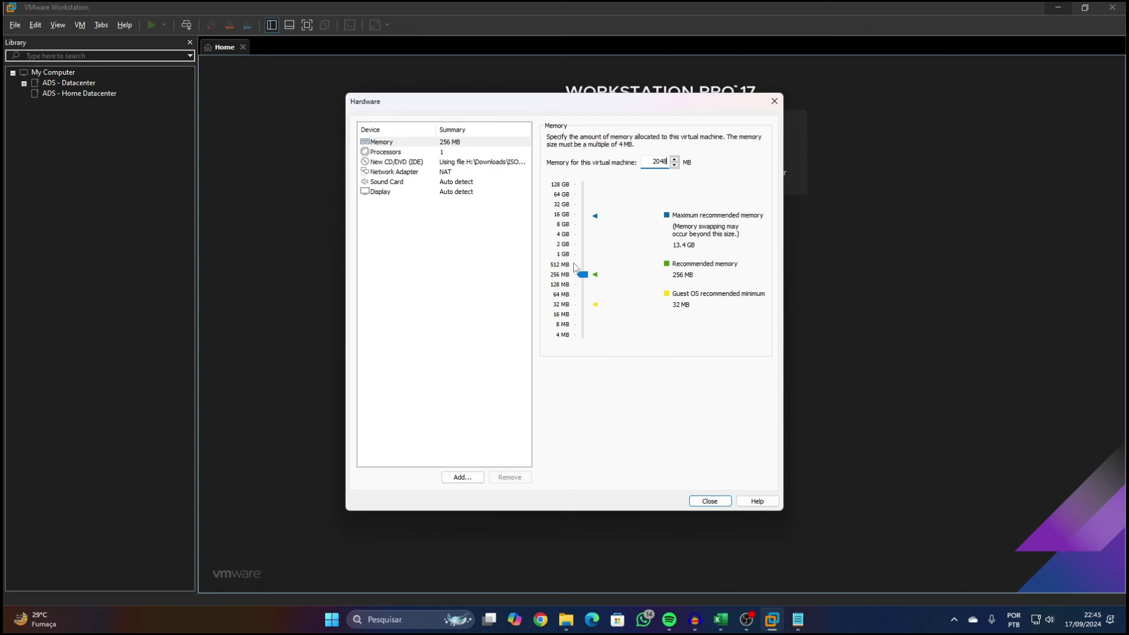
{"action": "left_click", "coordinate": [461, 154]}
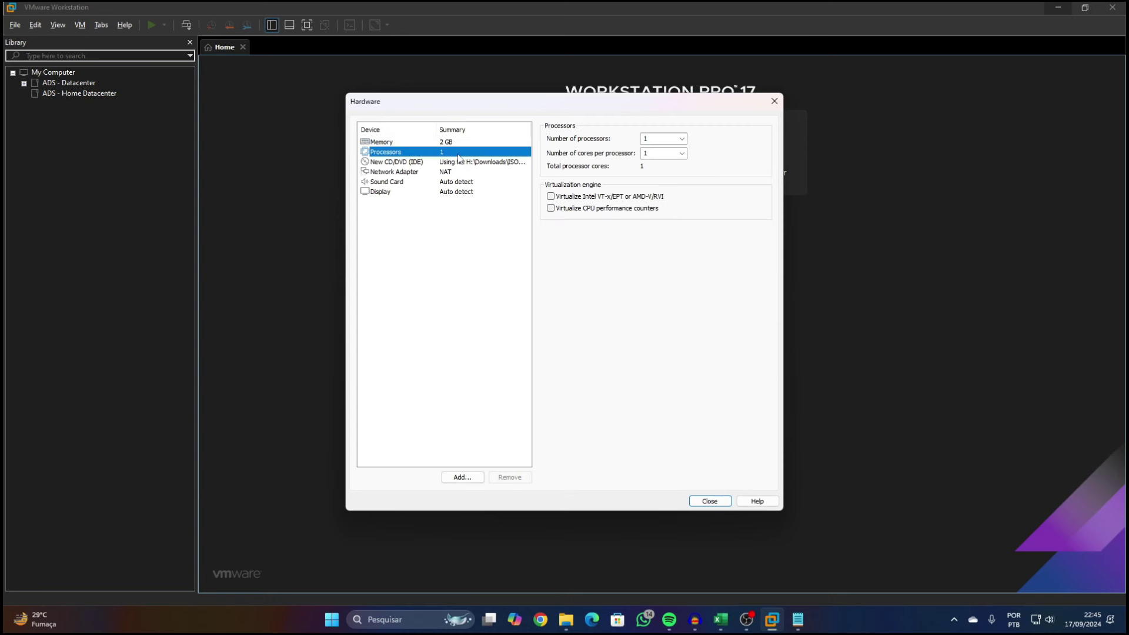
{"action": "left_click", "coordinate": [644, 139]}
{"action": "scroll", "coordinate": [644, 140], "scroll_direction": "down", "scroll_amount": 1}
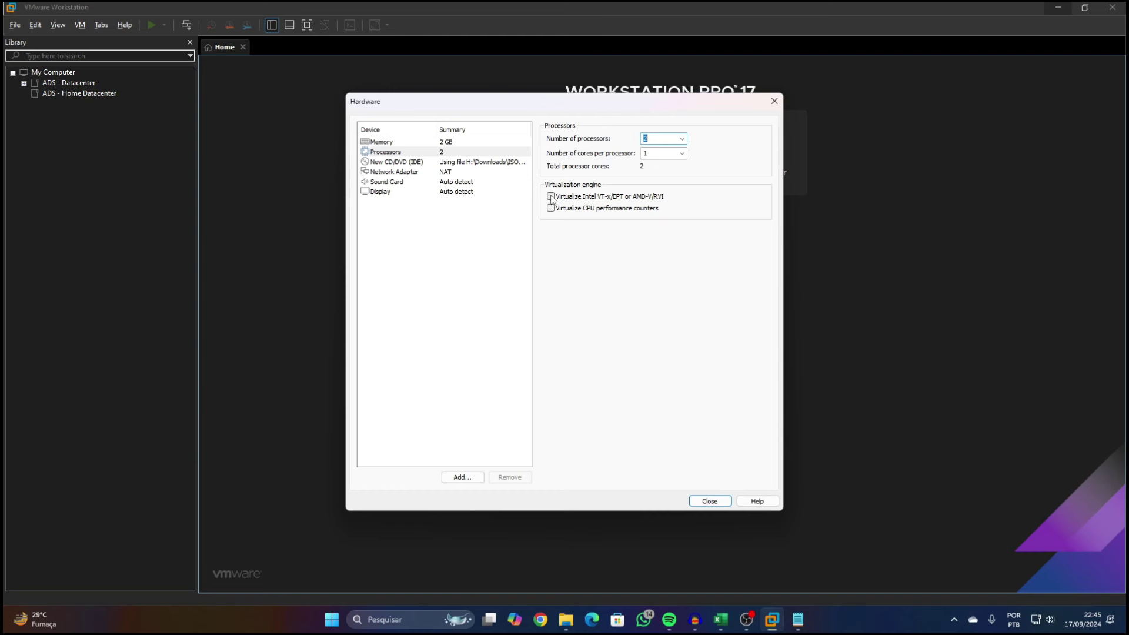
{"action": "left_click", "coordinate": [550, 199]}
Finish creating pve-node01 and move it into ADS - Home Datacenter
{"action": "left_click", "coordinate": [710, 501]}
{"action": "left_click", "coordinate": [615, 416]}
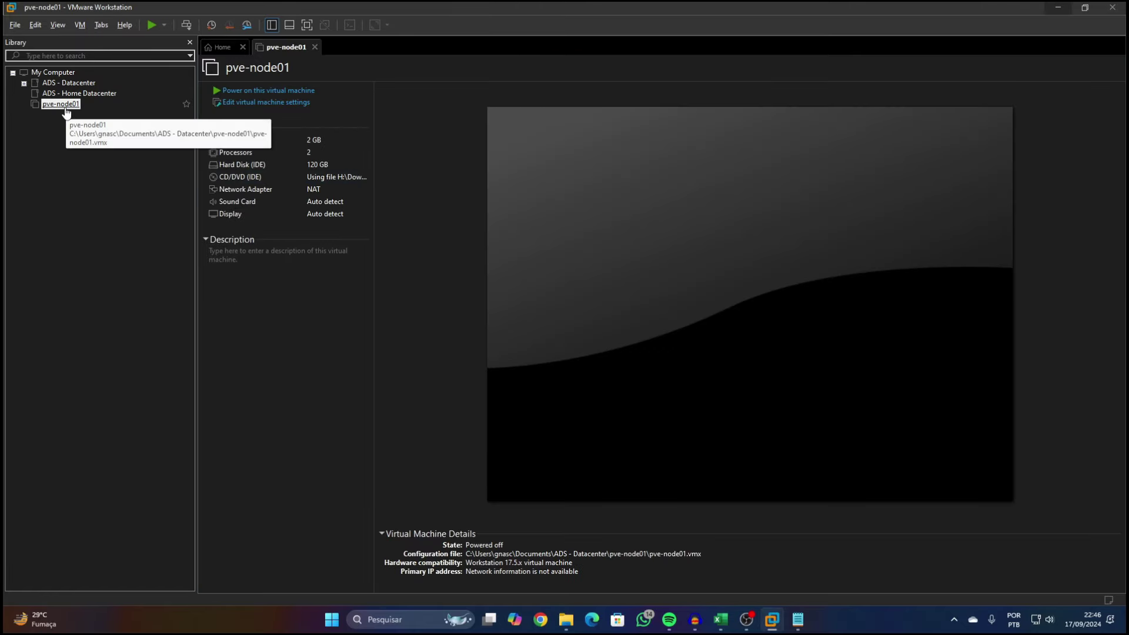
{"action": "left_click_drag", "start_coordinate": [90, 100], "coordinate": [96, 93]}
Add three more network adapters to pve-node01's hardware
{"action": "left_click", "coordinate": [262, 109]}
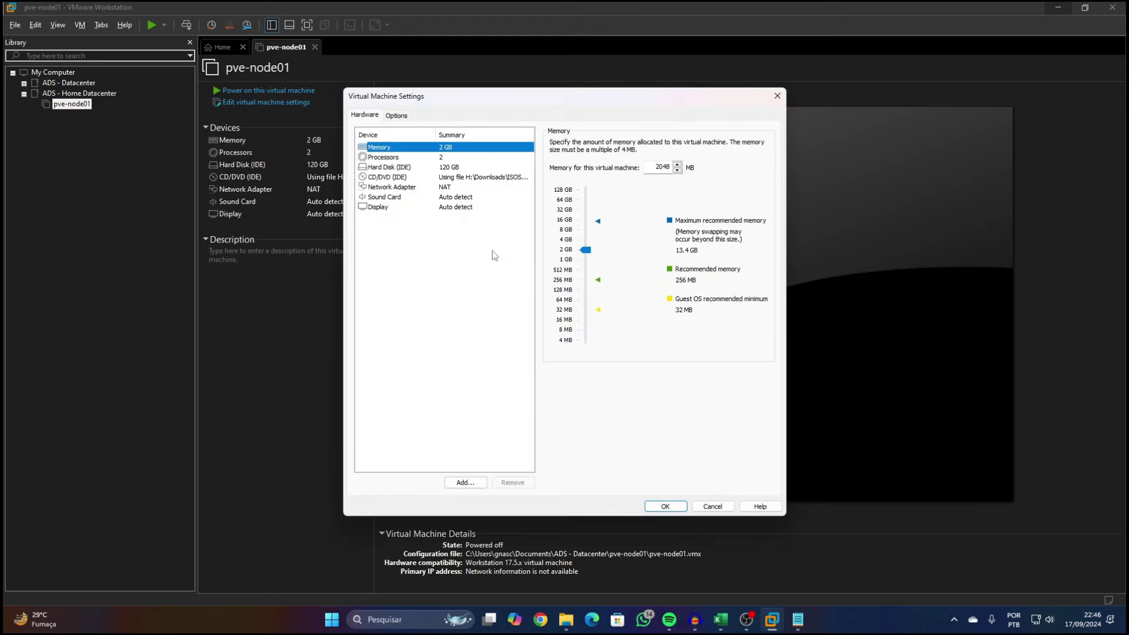
{"action": "left_click", "coordinate": [465, 482]}
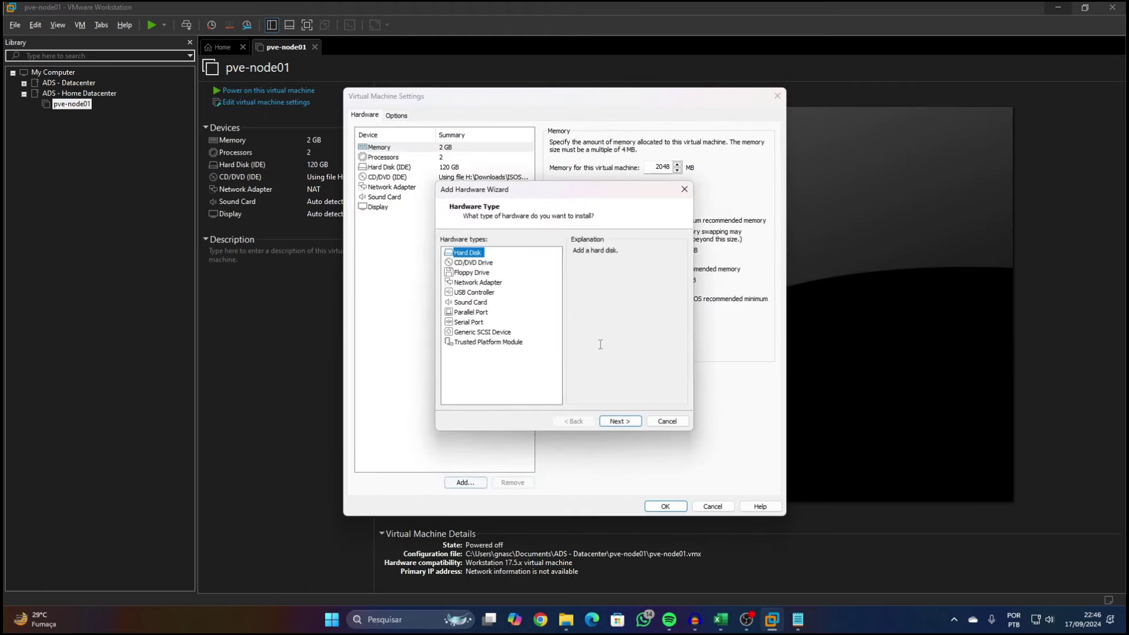
{"action": "left_click", "coordinate": [478, 283]}
{"action": "left_click", "coordinate": [620, 421]}
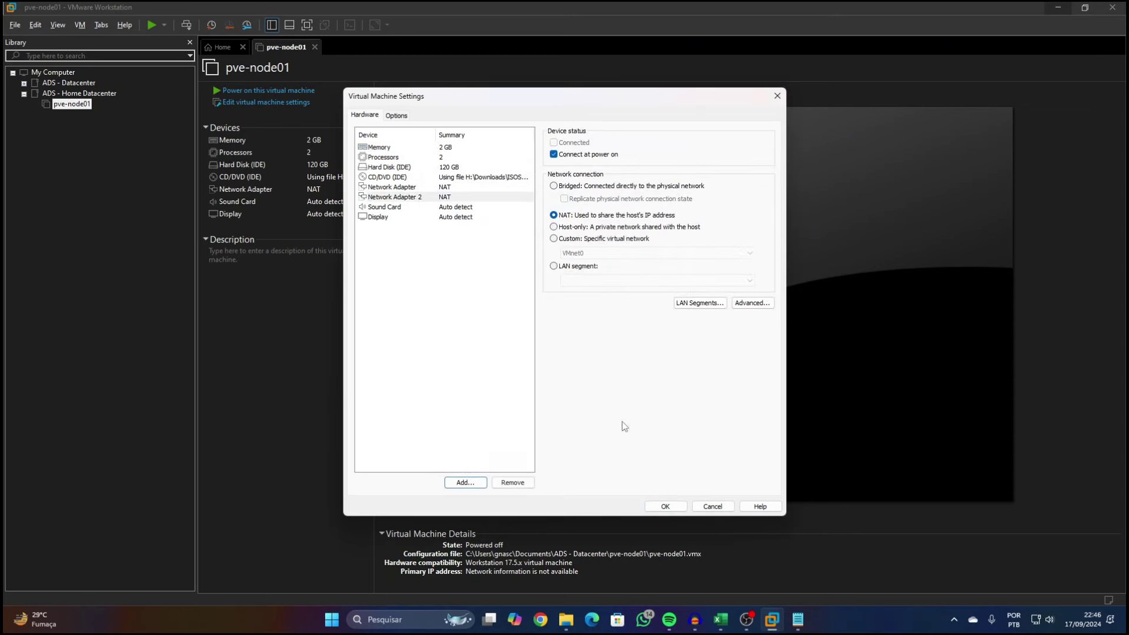
{"action": "left_click", "coordinate": [466, 482]}
{"action": "left_click", "coordinate": [482, 293]}
{"action": "left_click", "coordinate": [477, 283]}
{"action": "left_click", "coordinate": [609, 422]}
{"action": "left_click", "coordinate": [477, 483]}
{"action": "left_click", "coordinate": [496, 285]}
{"action": "left_click", "coordinate": [612, 425]}
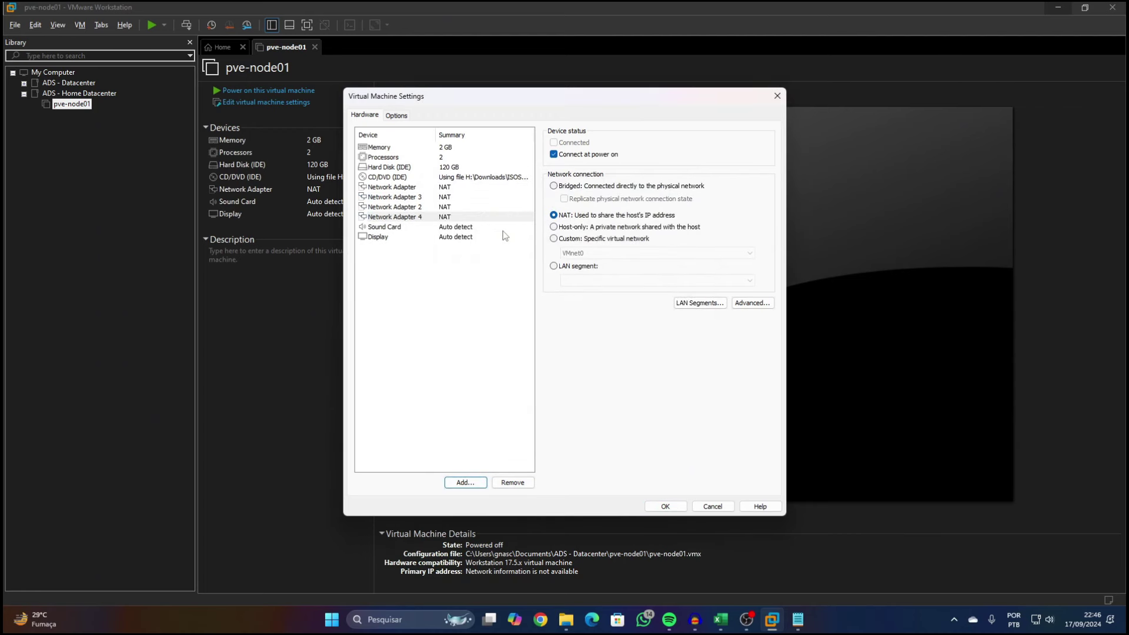
Put Network Adapter 2 on the Rede Cluster LAN segment and save the settings
{"action": "left_click", "coordinate": [460, 188]}
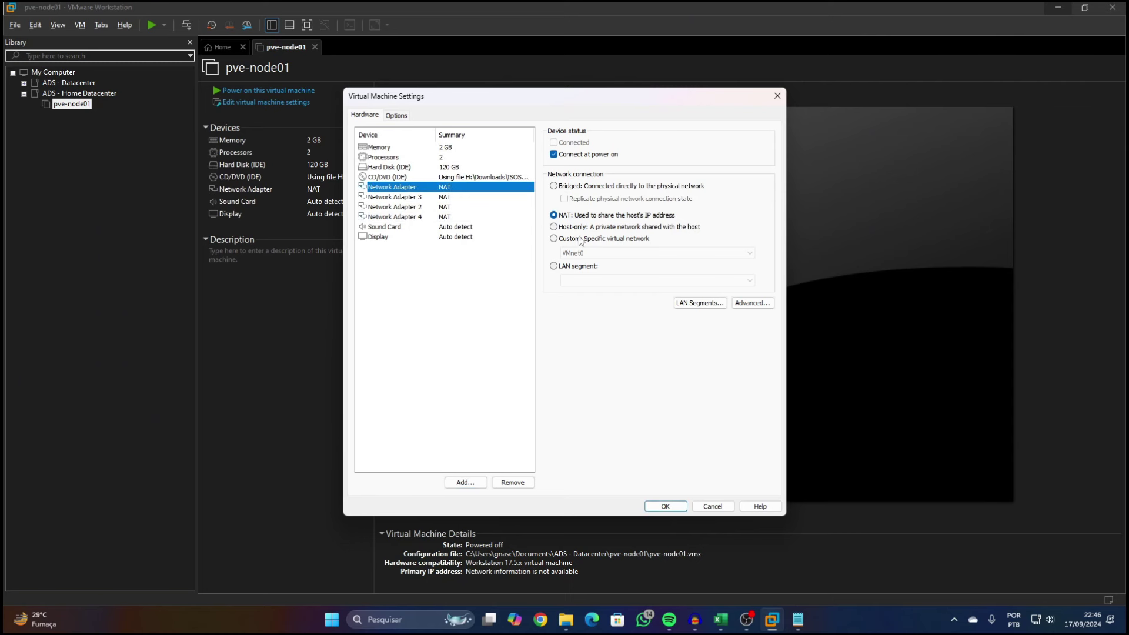
{"action": "left_click", "coordinate": [448, 208]}
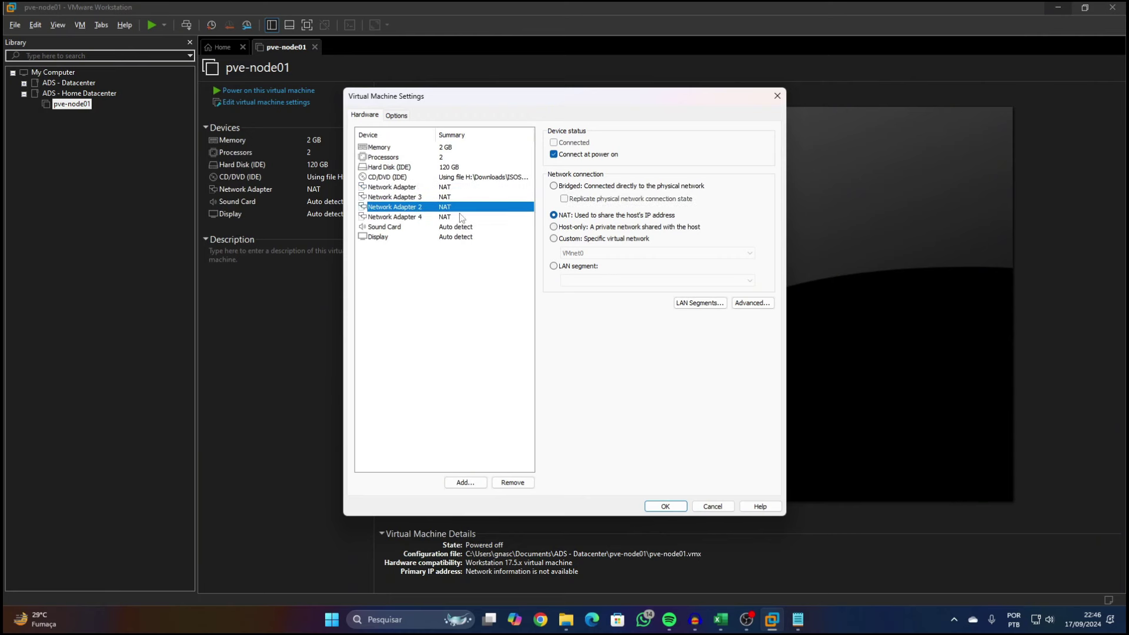
{"action": "left_click", "coordinate": [591, 271]}
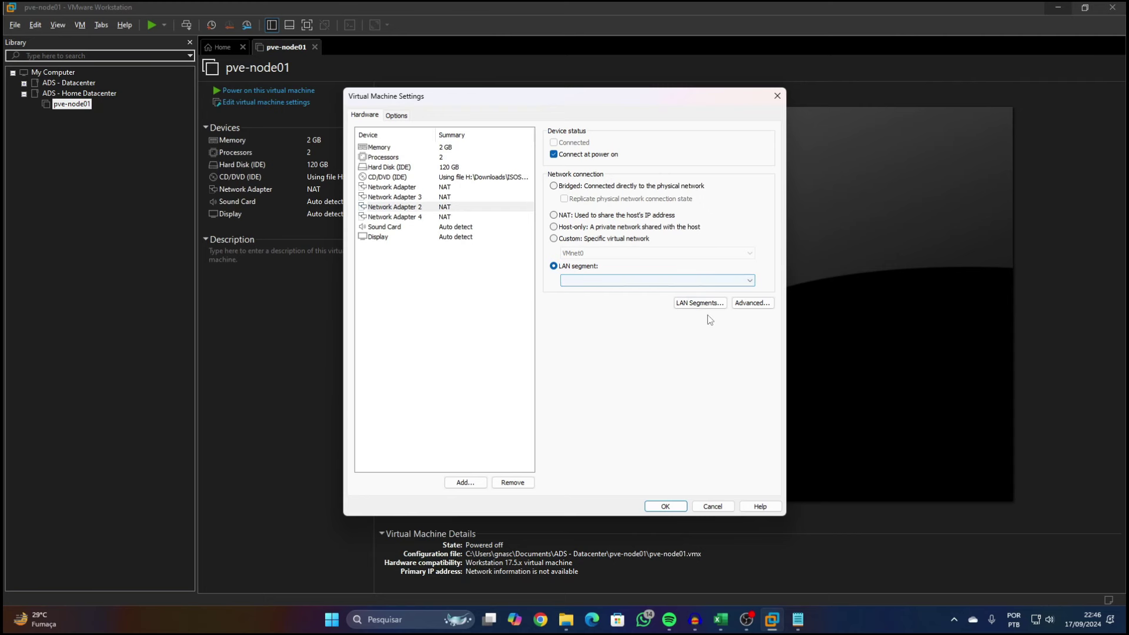
{"action": "left_click", "coordinate": [701, 303]}
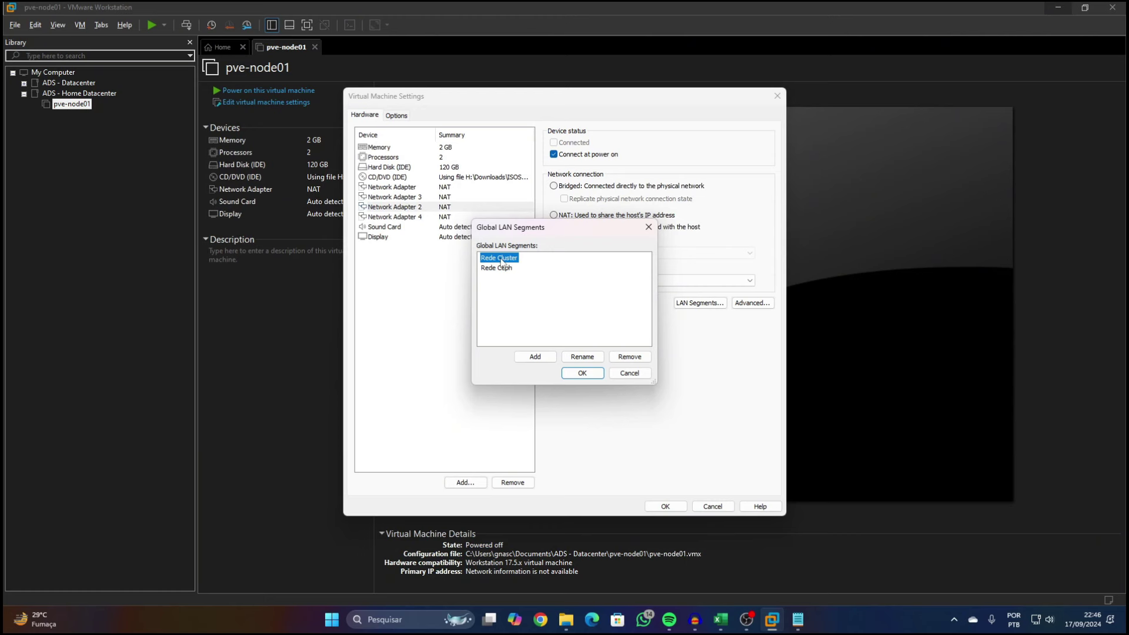
{"action": "left_click", "coordinate": [582, 373]}
{"action": "left_click", "coordinate": [595, 280]}
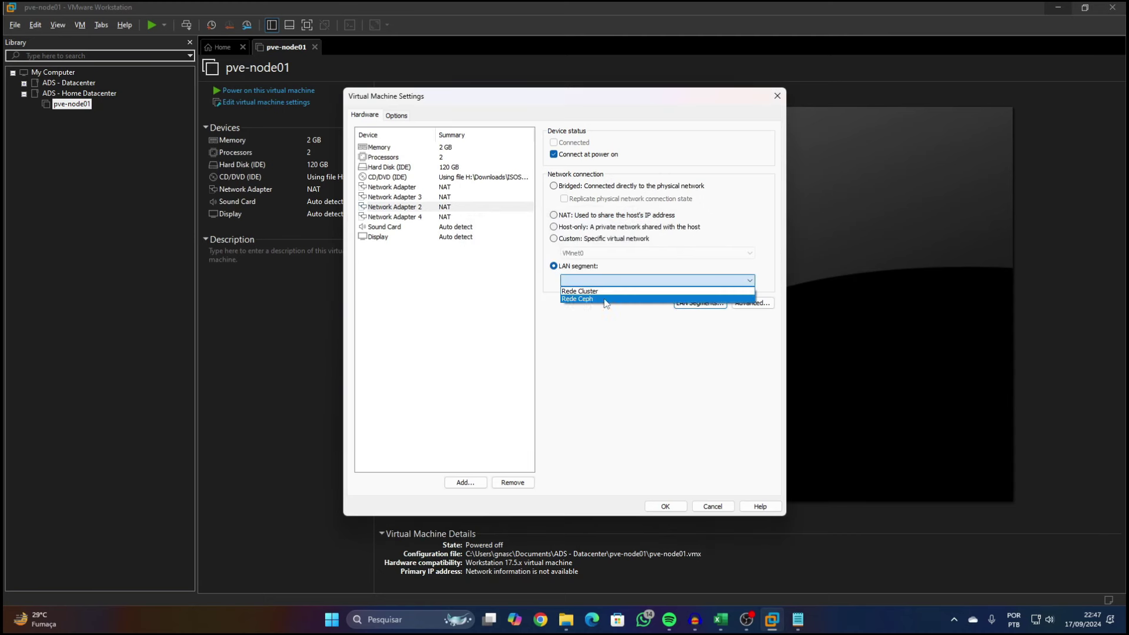
{"action": "left_click", "coordinate": [596, 292]}
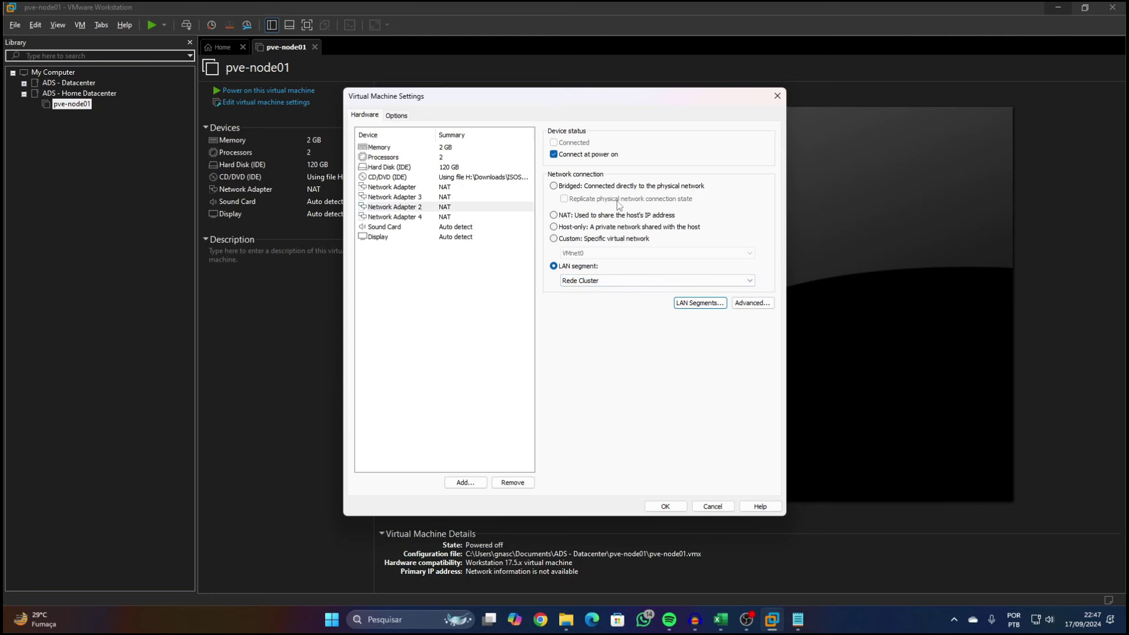
{"action": "left_click", "coordinate": [665, 506]}
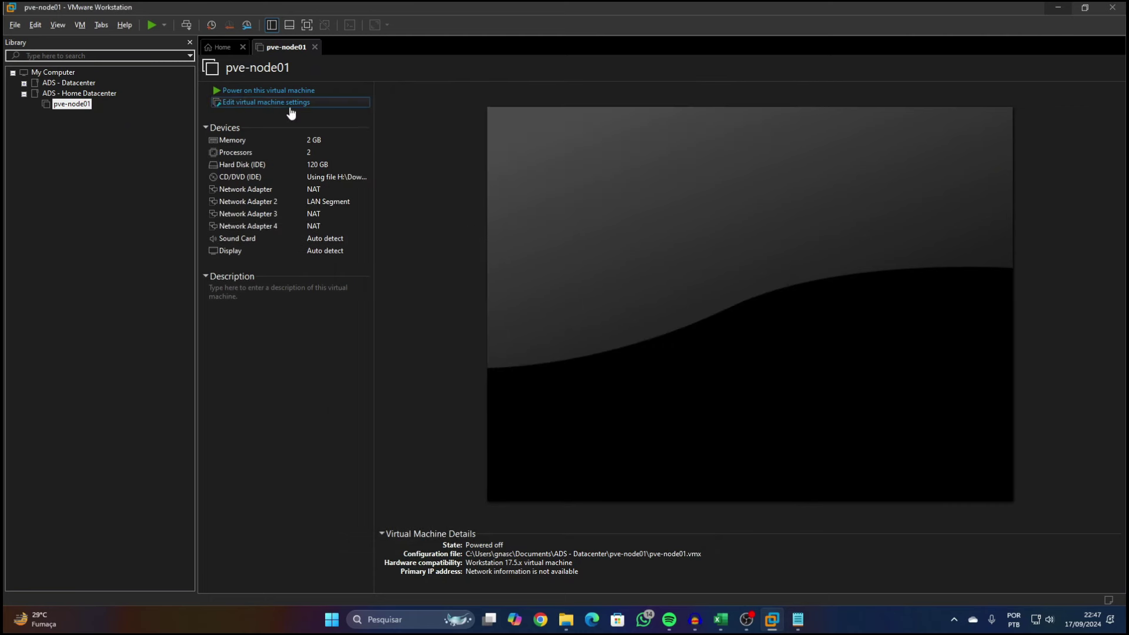
Attach pve-node01's Network Adapter 3 to the Rede Ceph LAN segment
{"action": "left_click", "coordinate": [290, 106]}
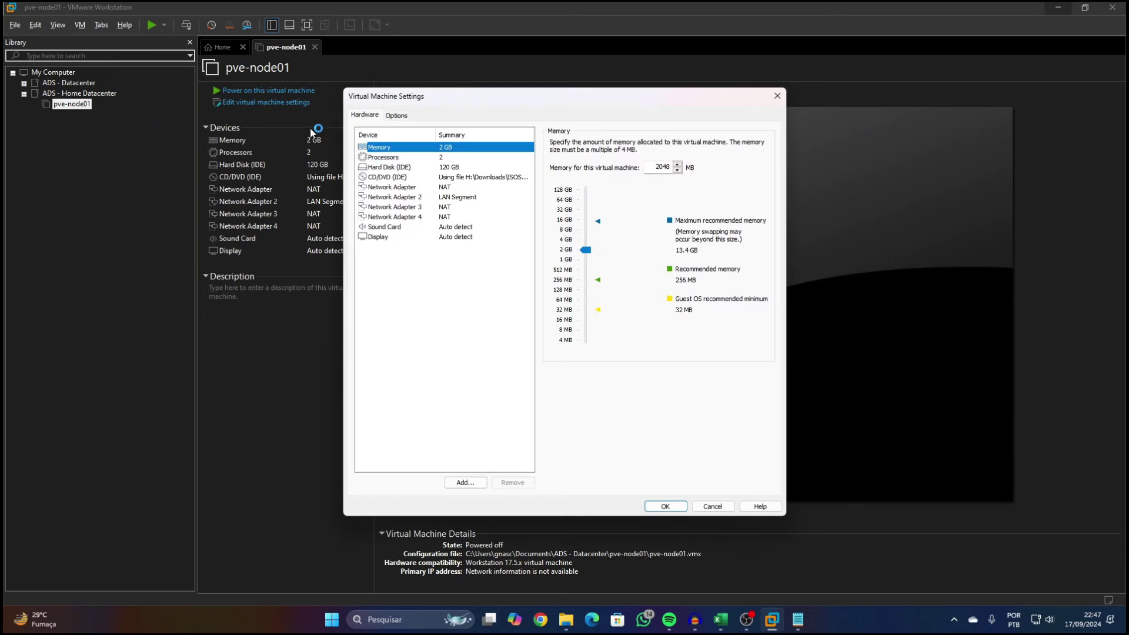
{"action": "left_click", "coordinate": [444, 207]}
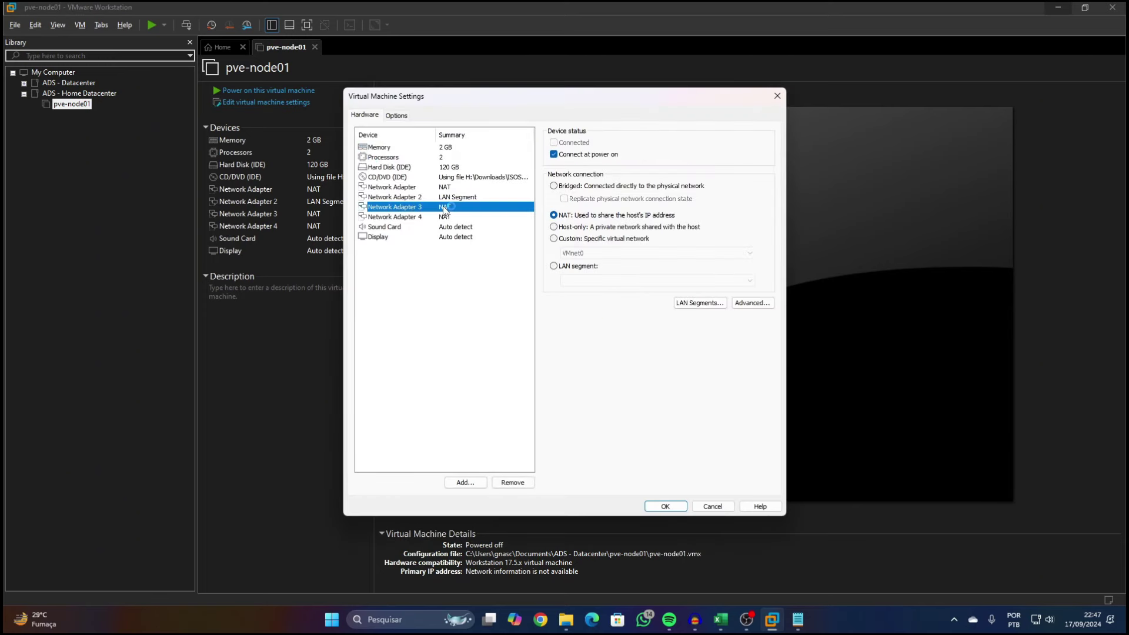
{"action": "left_click", "coordinate": [584, 266]}
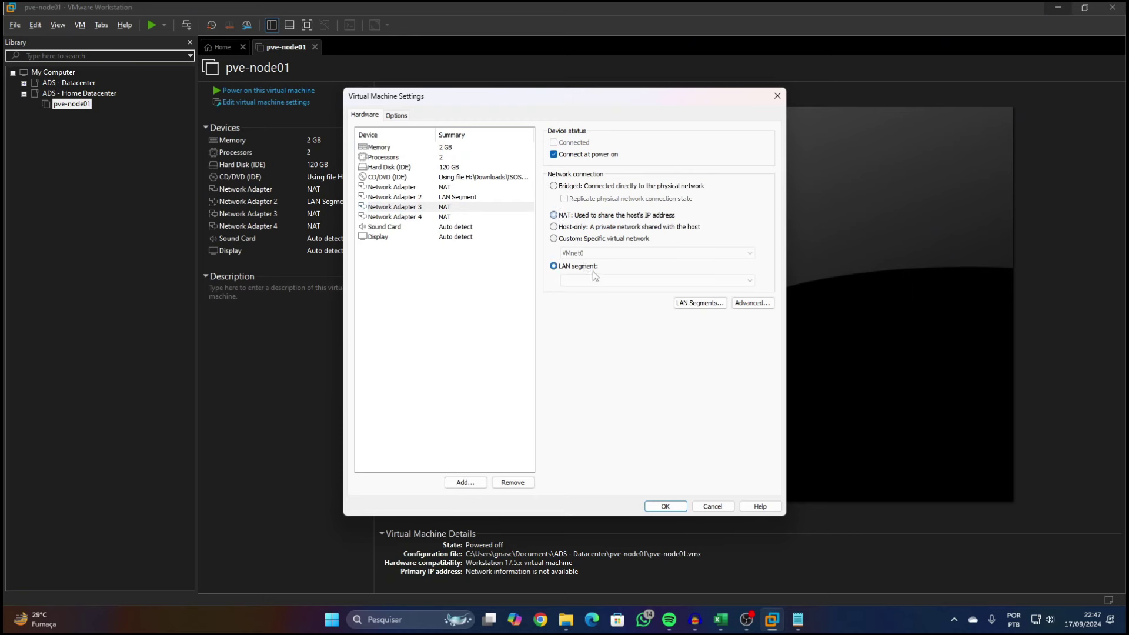
{"action": "left_click", "coordinate": [598, 280]}
{"action": "left_click", "coordinate": [601, 290]}
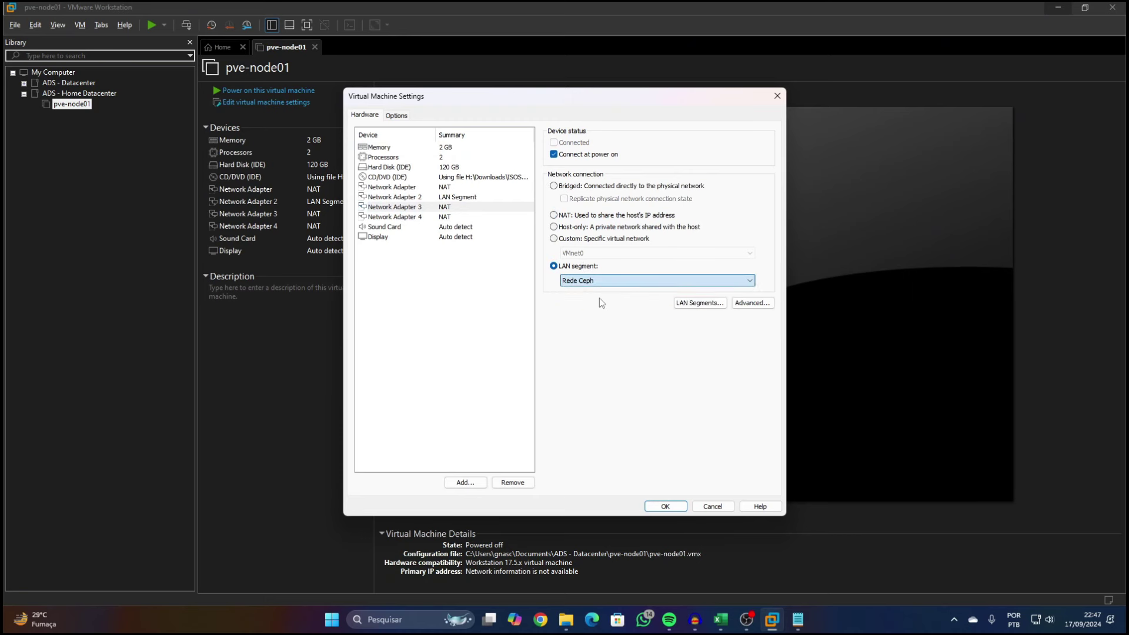
Set Network Adapter 4 to Bridged and save the settings
{"action": "left_click", "coordinate": [443, 217]}
{"action": "left_click", "coordinate": [553, 186]}
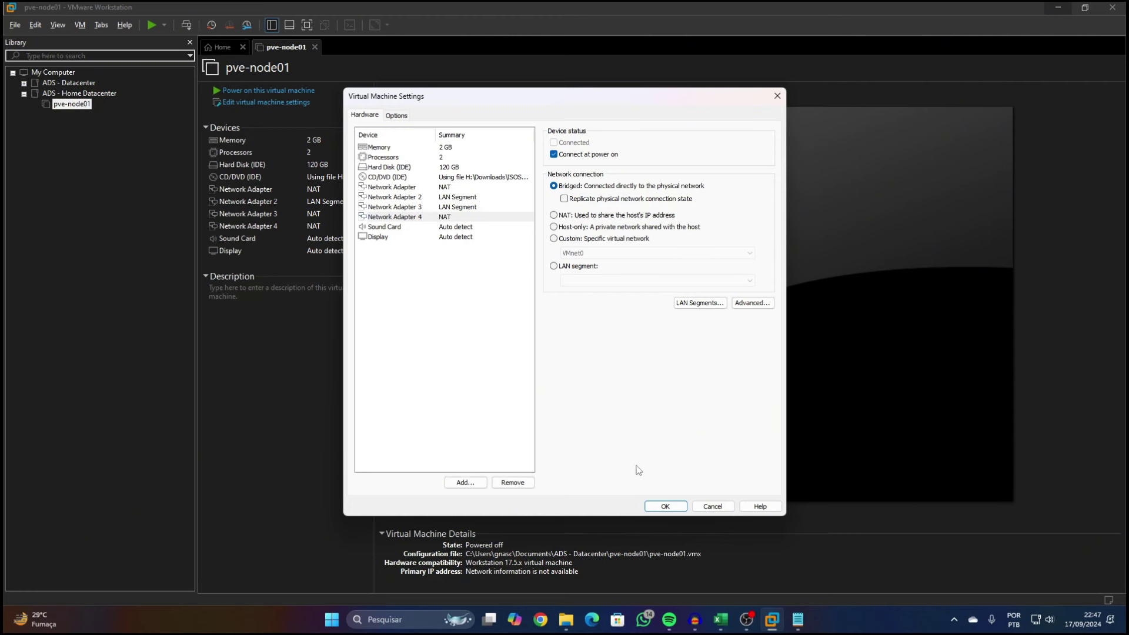
{"action": "key", "text": "Down"}
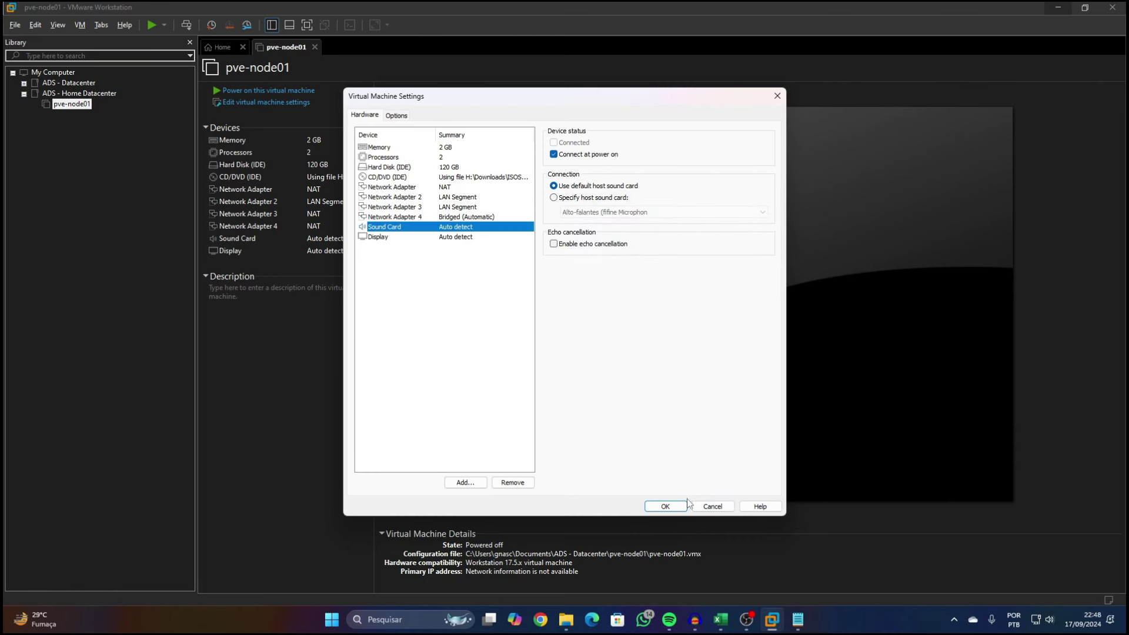
{"action": "left_click", "coordinate": [665, 506]}
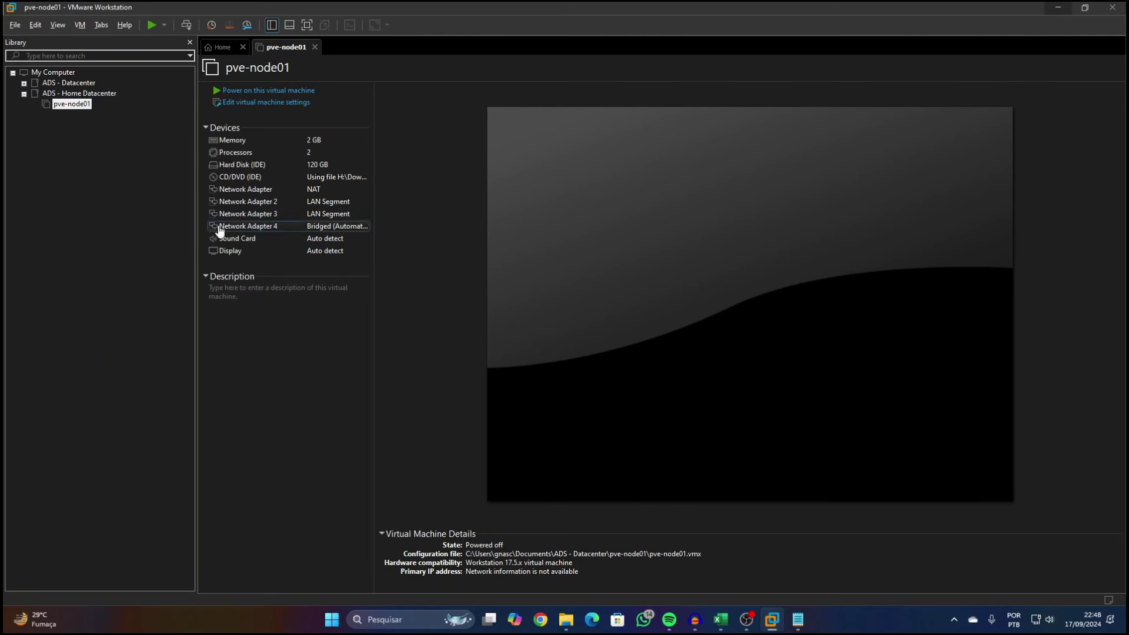
Start a full clone of pve-node01 from its current state
{"action": "right_click", "coordinate": [80, 108]}
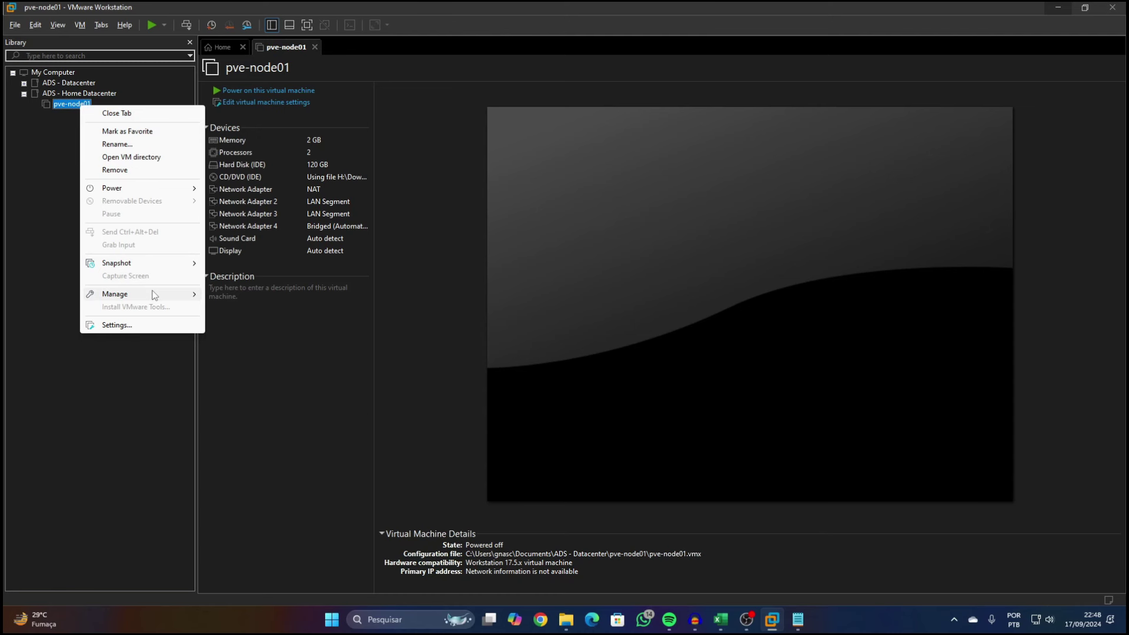
{"action": "mouse_move", "coordinate": [151, 294]}
{"action": "left_click", "coordinate": [234, 313]}
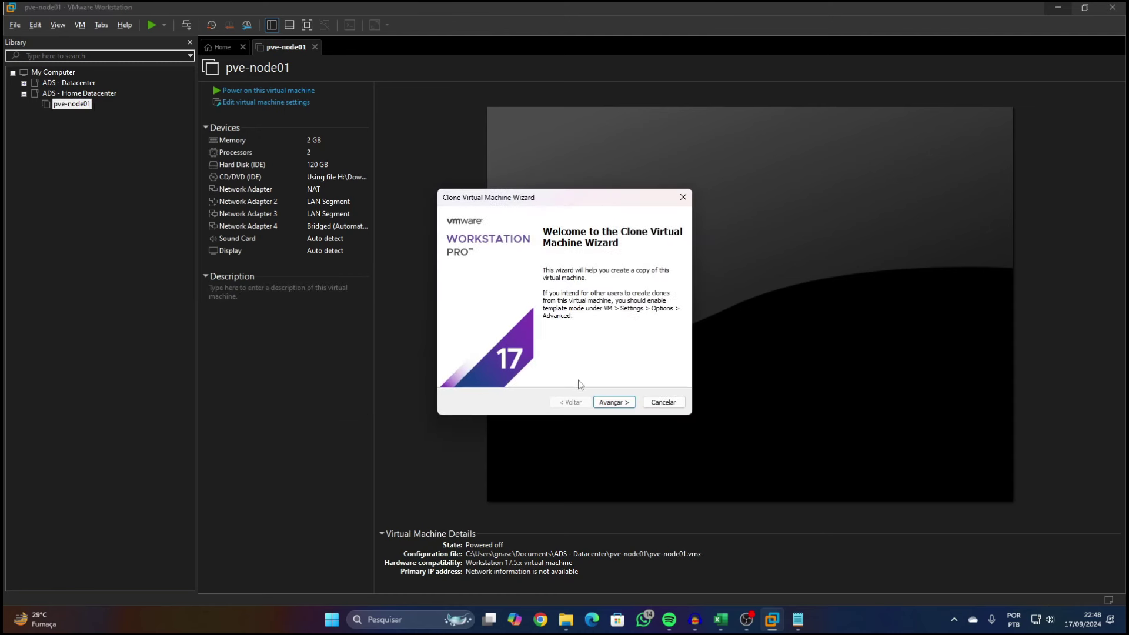
{"action": "left_click", "coordinate": [607, 406]}
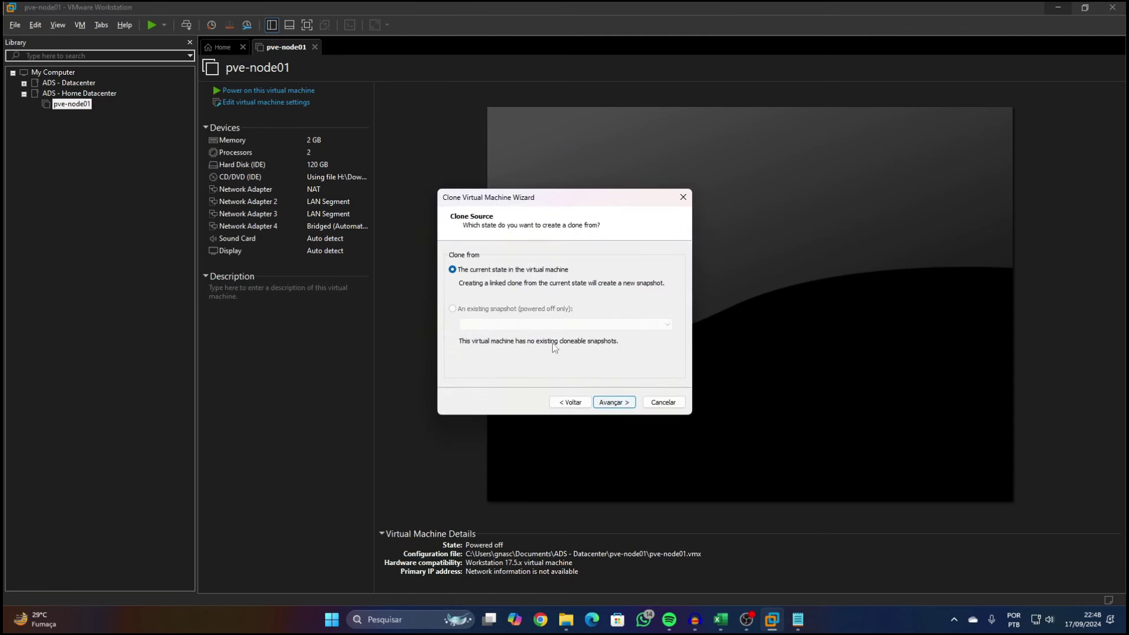
{"action": "left_click", "coordinate": [615, 405]}
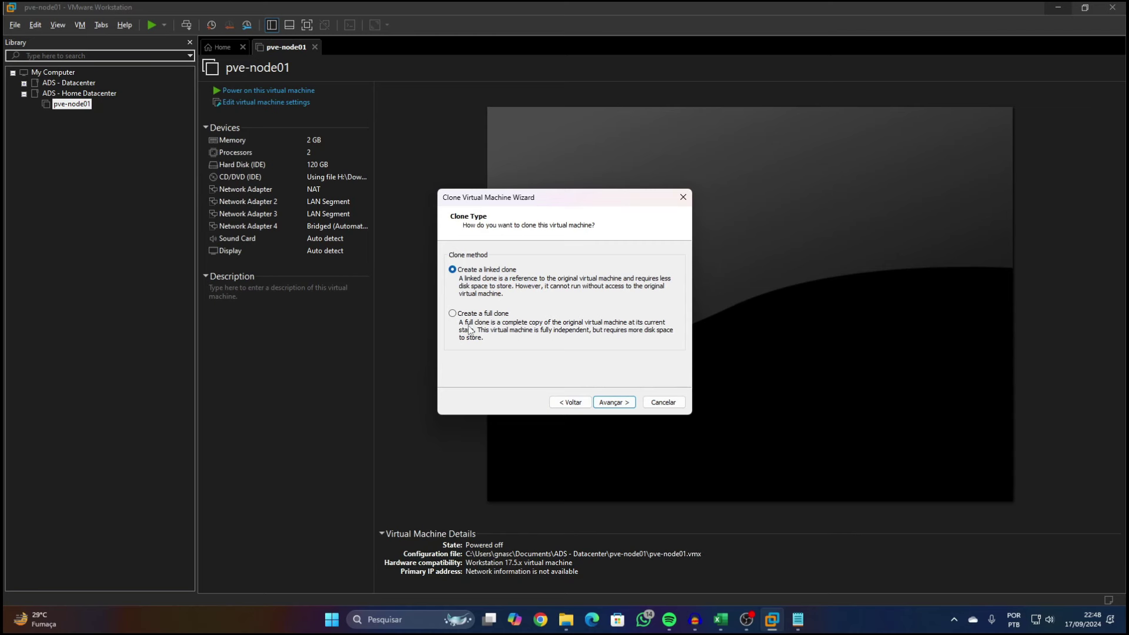
{"action": "left_click", "coordinate": [472, 315]}
{"action": "left_click", "coordinate": [611, 402]}
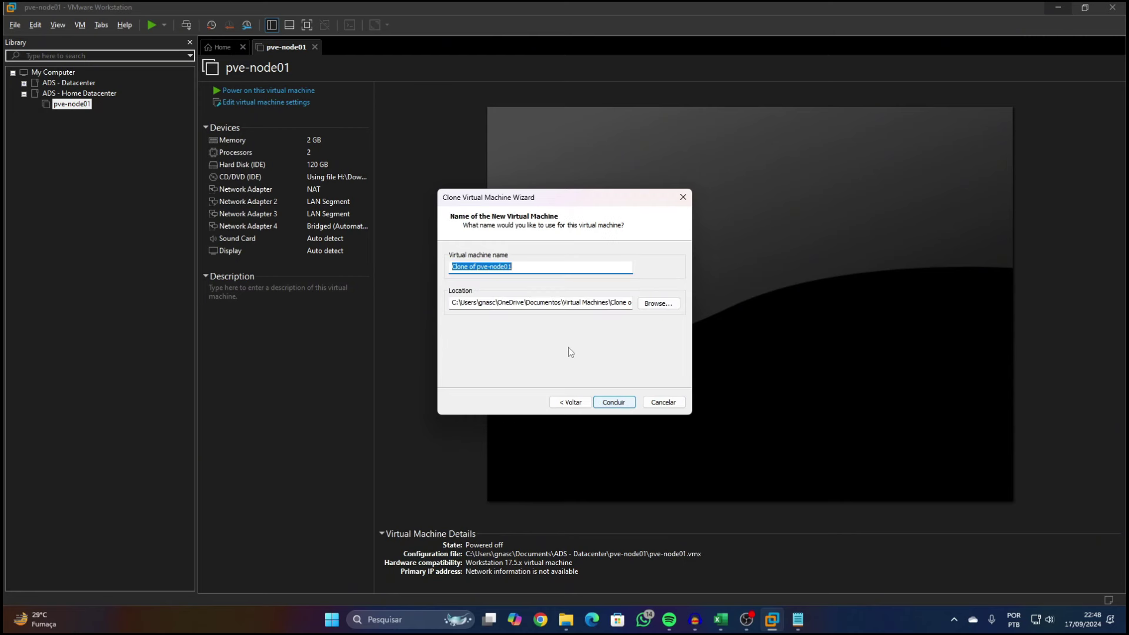
Name the clone pve-node02, store it in its pve-node02 folder, and create it
{"action": "left_click_drag", "start_coordinate": [477, 266], "coordinate": [407, 279]}
{"action": "key", "text": "BackSpace"}
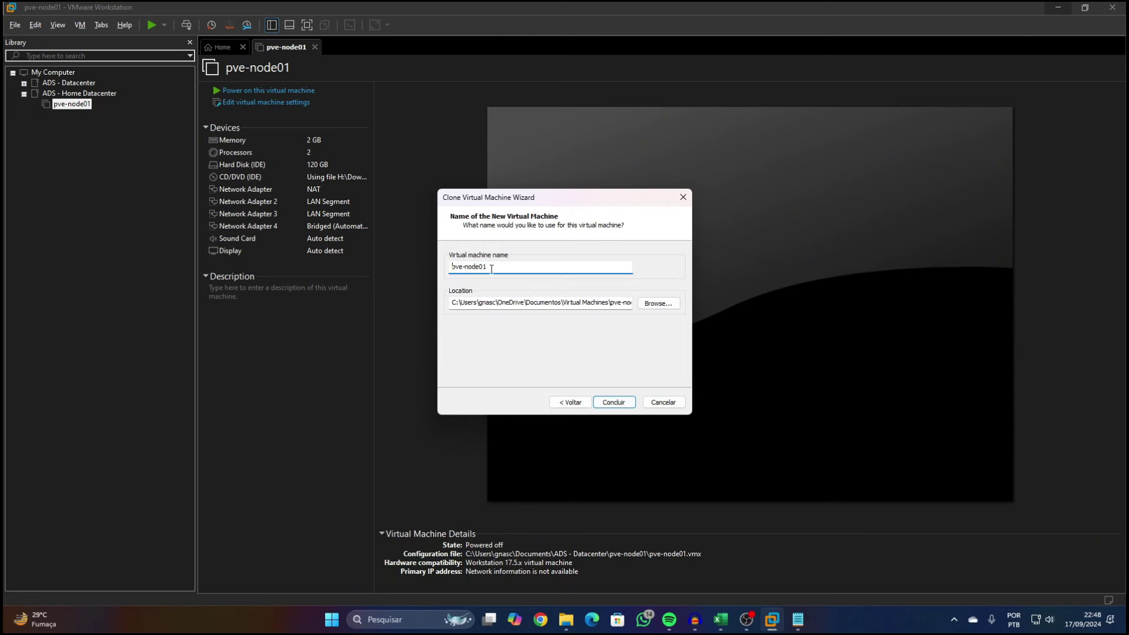
{"action": "left_click_drag", "start_coordinate": [493, 268], "coordinate": [483, 269]}
{"action": "type", "text": "2"}
{"action": "left_click", "coordinate": [643, 304]}
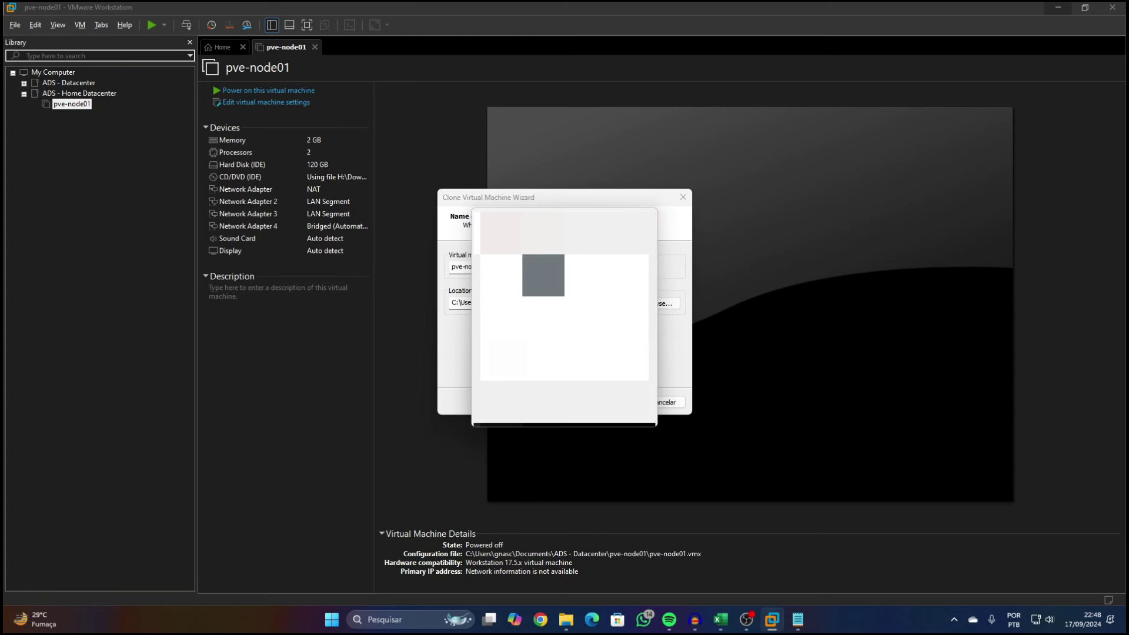
{"action": "key", "text": "Escape"}
{"action": "left_click", "coordinate": [621, 405]}
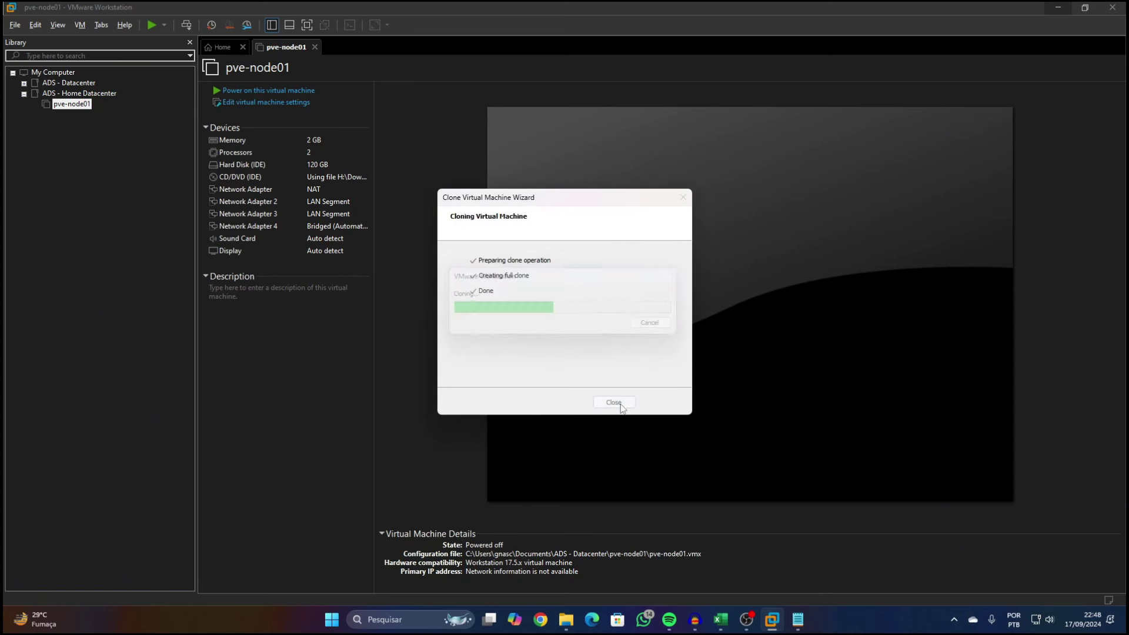
{"action": "left_click", "coordinate": [616, 402]}
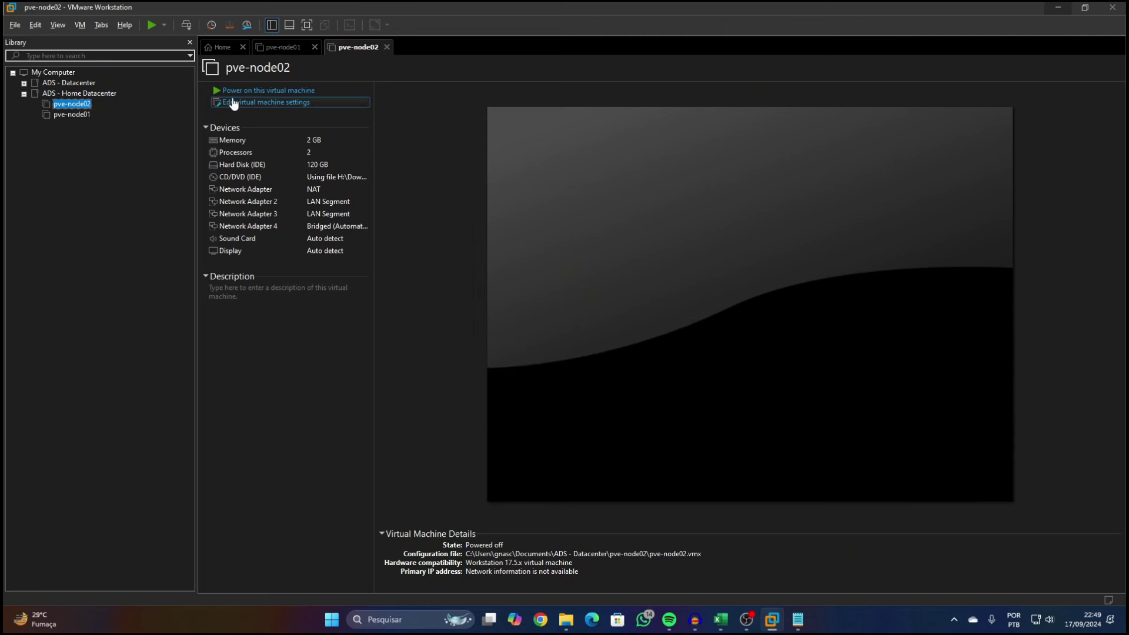
Start a full clone of pve-node02 from its current state
{"action": "right_click", "coordinate": [84, 107]}
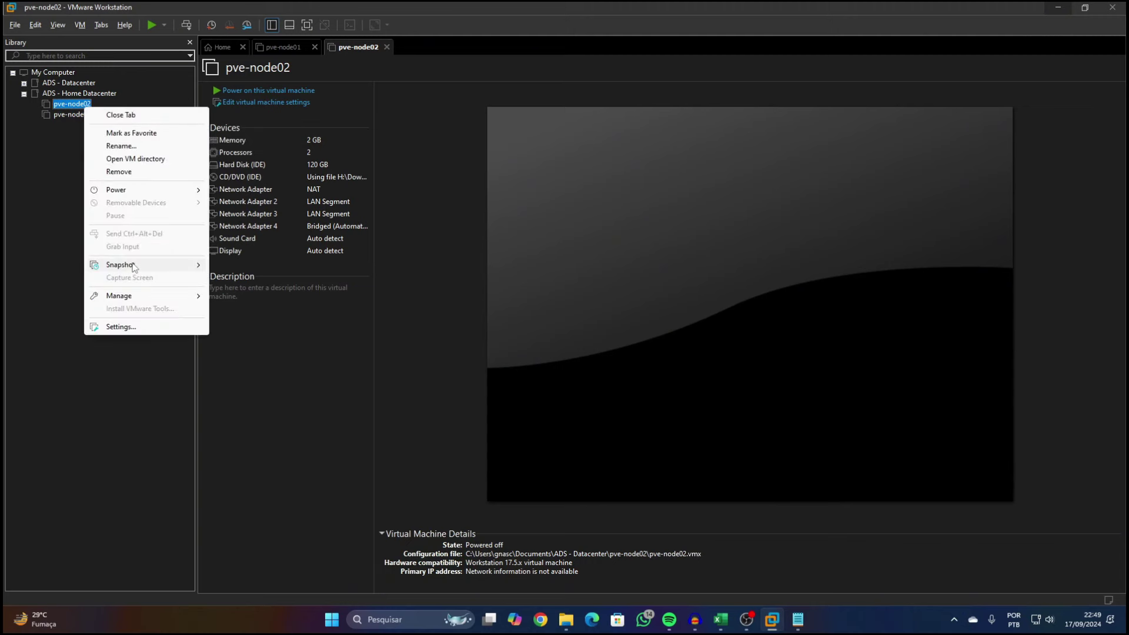
{"action": "mouse_move", "coordinate": [140, 296]}
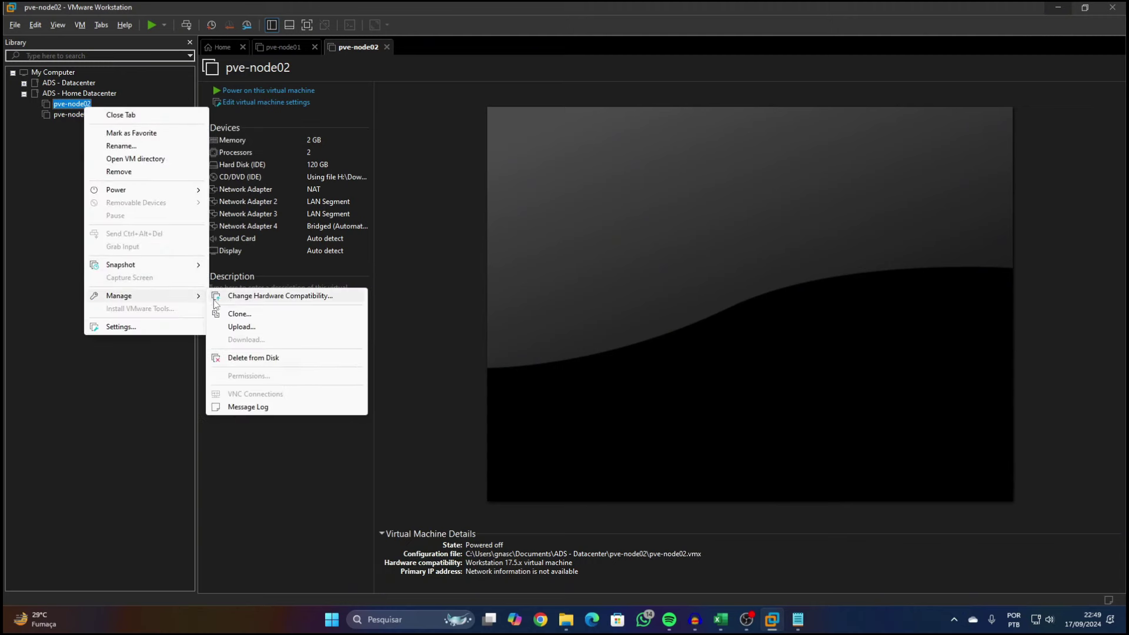
{"action": "left_click", "coordinate": [247, 315]}
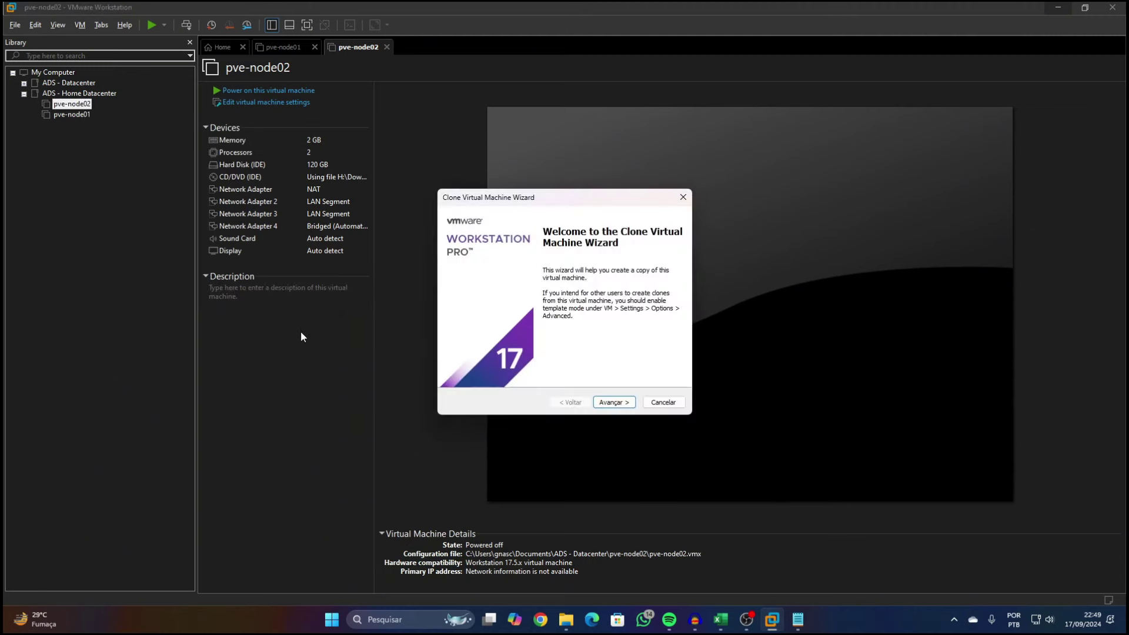
{"action": "left_click", "coordinate": [614, 402]}
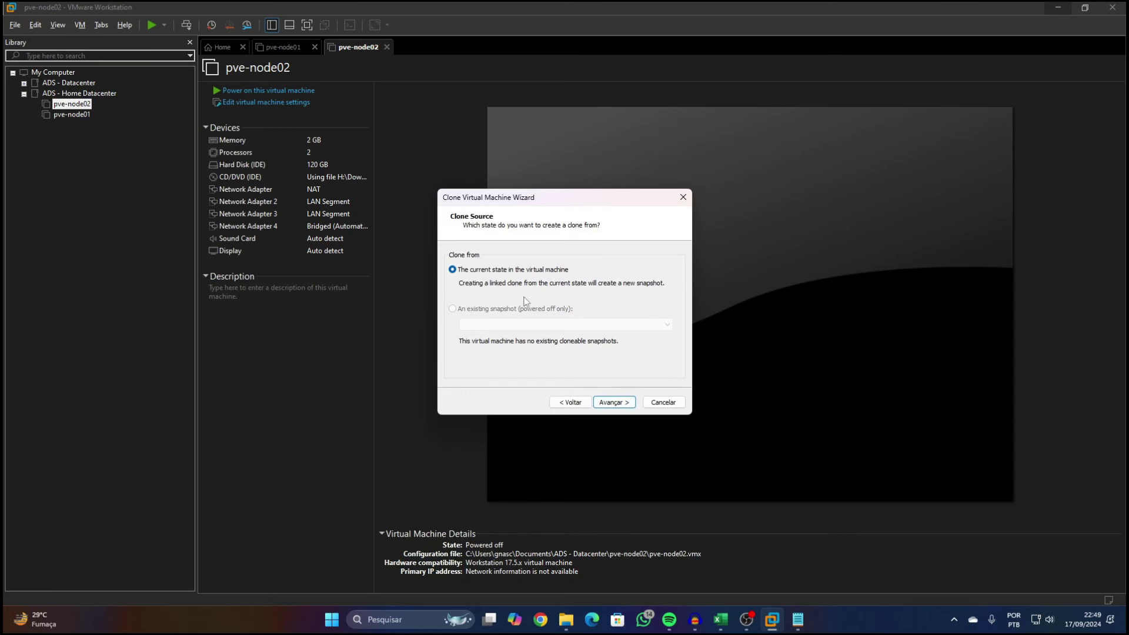
{"action": "left_click", "coordinate": [615, 403]}
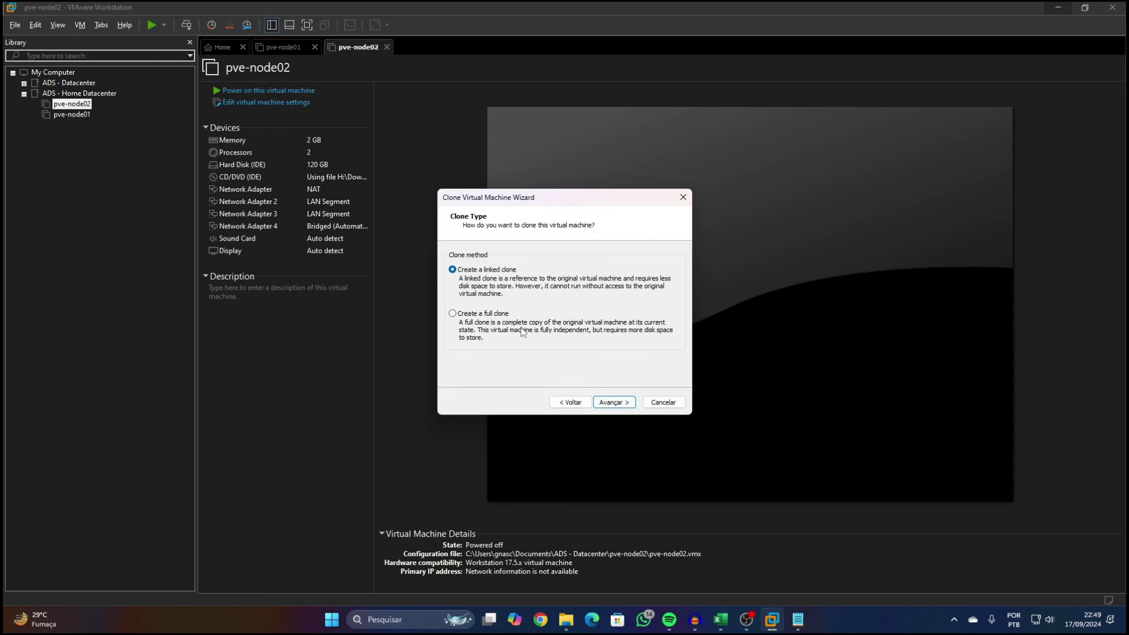
{"action": "left_click", "coordinate": [470, 313]}
{"action": "left_click", "coordinate": [611, 402]}
Name the clone pve-node03, choose its storage folder, and create it
{"action": "left_click_drag", "start_coordinate": [481, 267], "coordinate": [442, 270]}
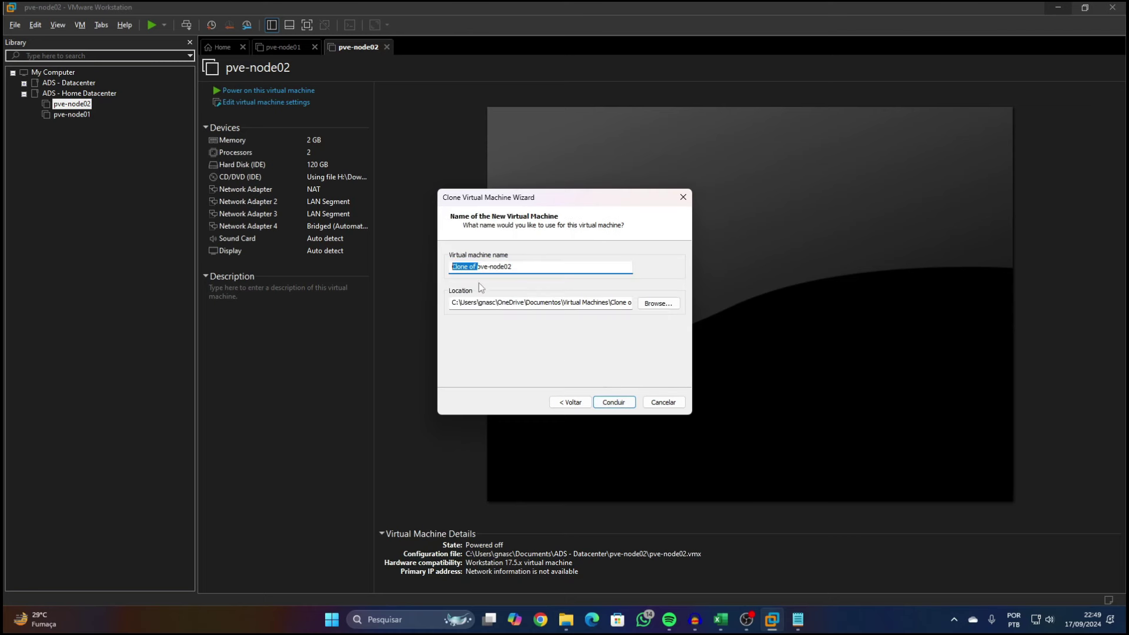
{"action": "key", "text": "BackSpace"}
{"action": "left_click", "coordinate": [489, 268]}
{"action": "key", "text": "BackSpace"}
{"action": "type", "text": "3"}
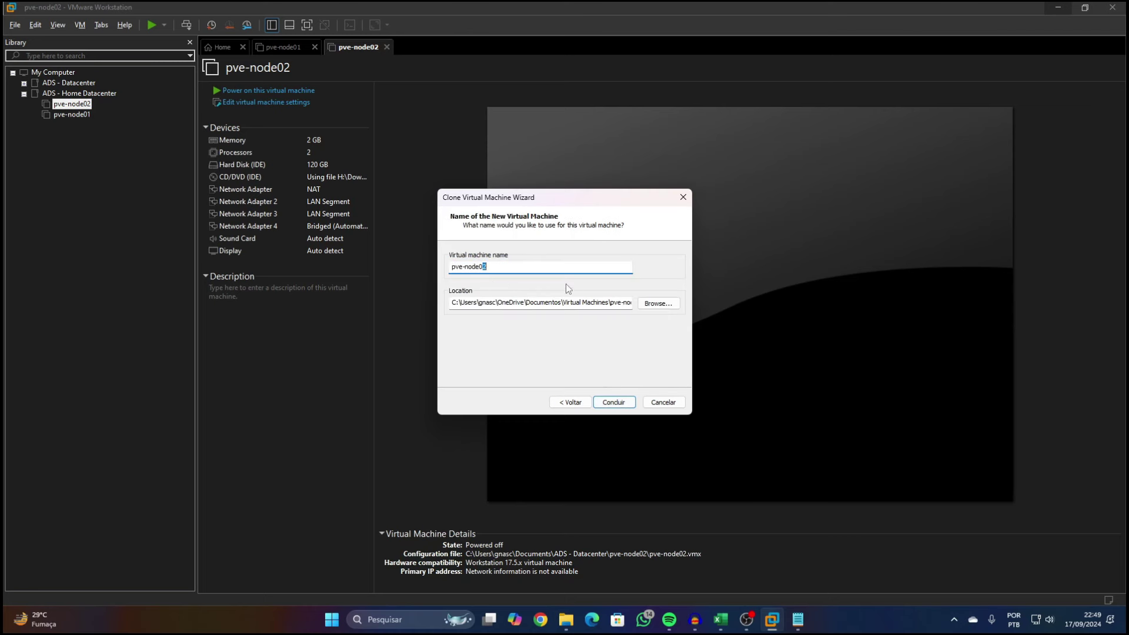
{"action": "left_click", "coordinate": [657, 304]}
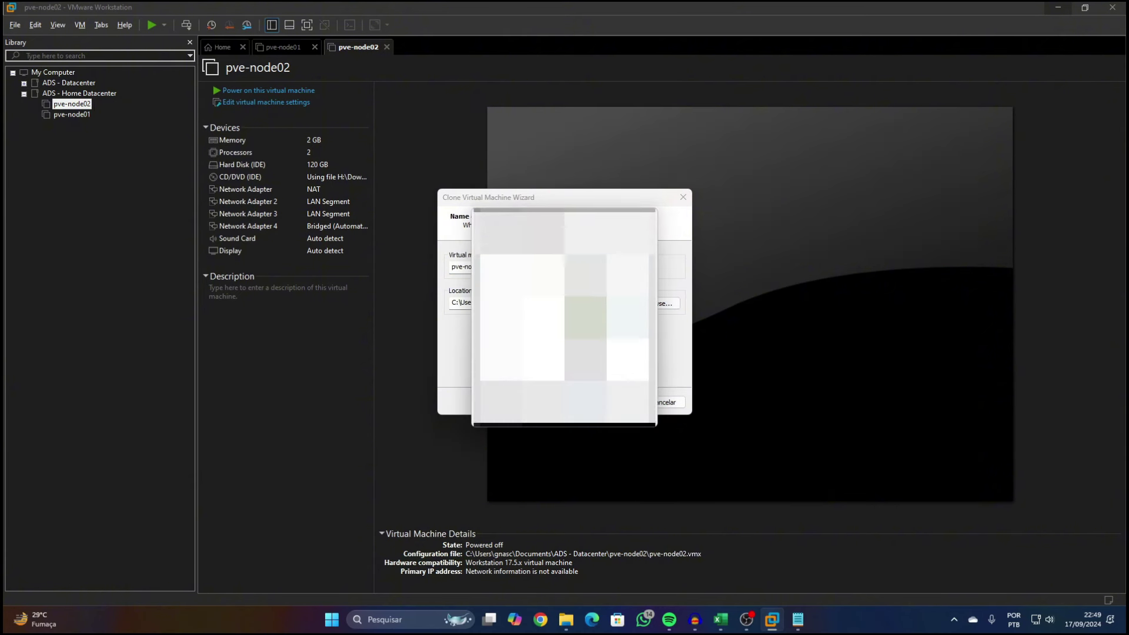
{"action": "left_click", "coordinate": [597, 407]}
{"action": "left_click", "coordinate": [611, 402]}
{"action": "left_click", "coordinate": [608, 400]}
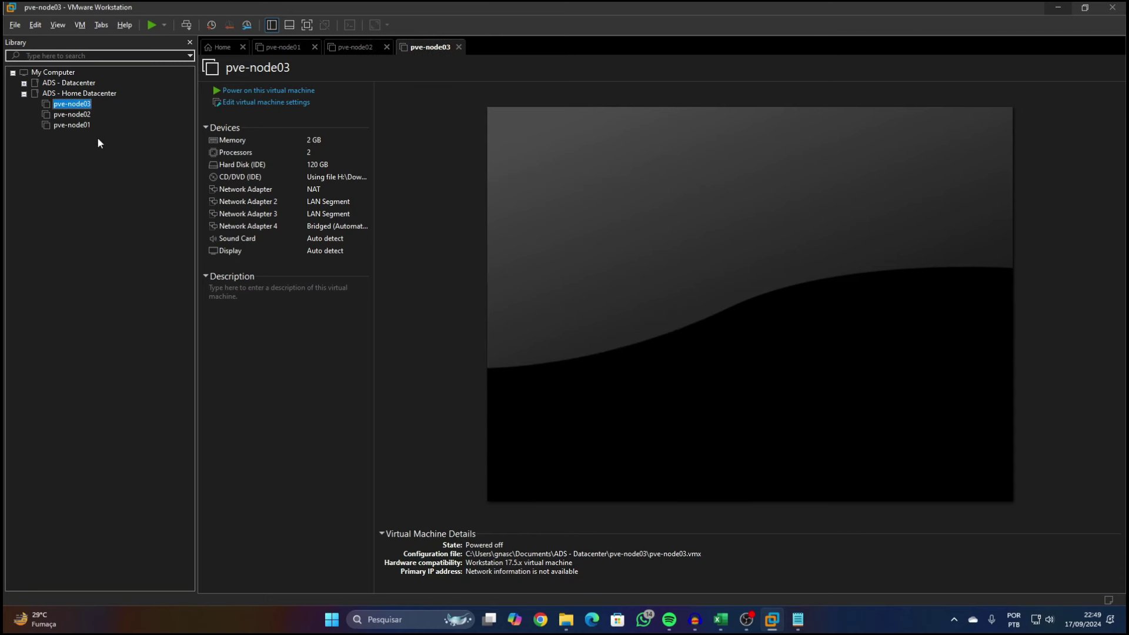
Move through the library's nodes and settle on pve-node01
{"action": "left_click", "coordinate": [82, 126]}
{"action": "key", "text": "Up"}
{"action": "key", "text": "Up"}
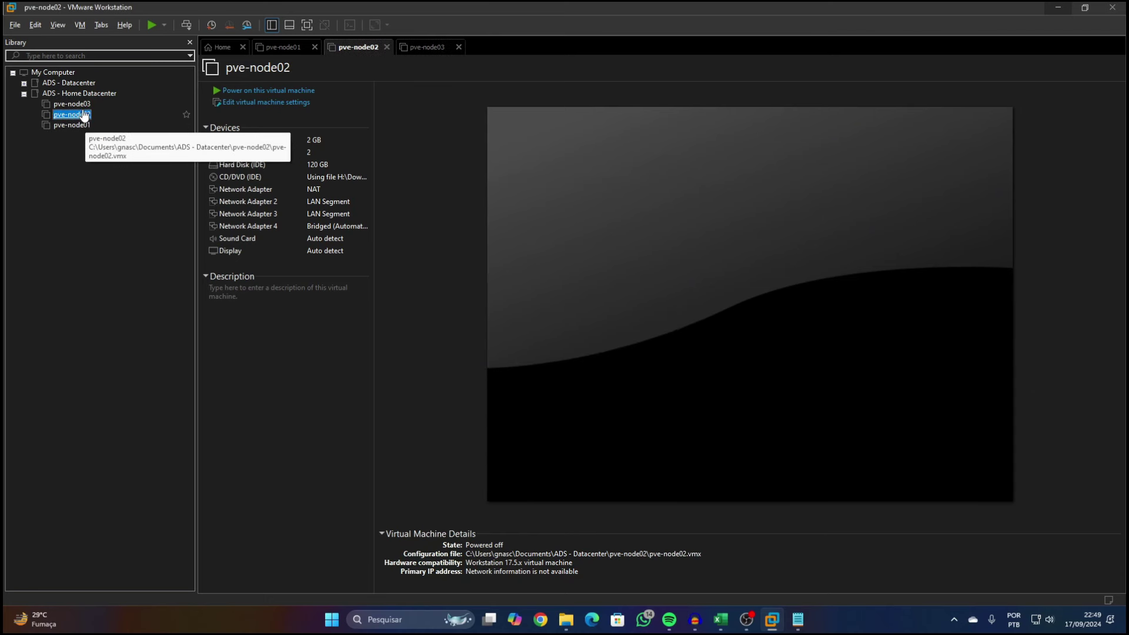
{"action": "left_click", "coordinate": [82, 125]}
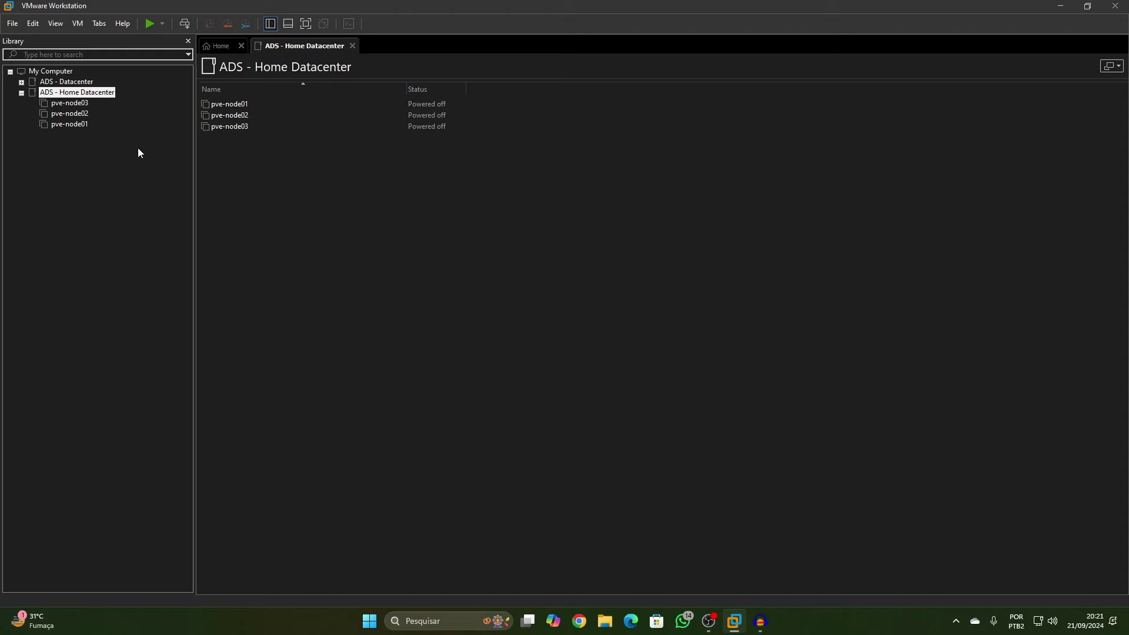
Take a snapshot of pve-node03 named 'maquina sem SO'
{"action": "key", "text": "Down"}
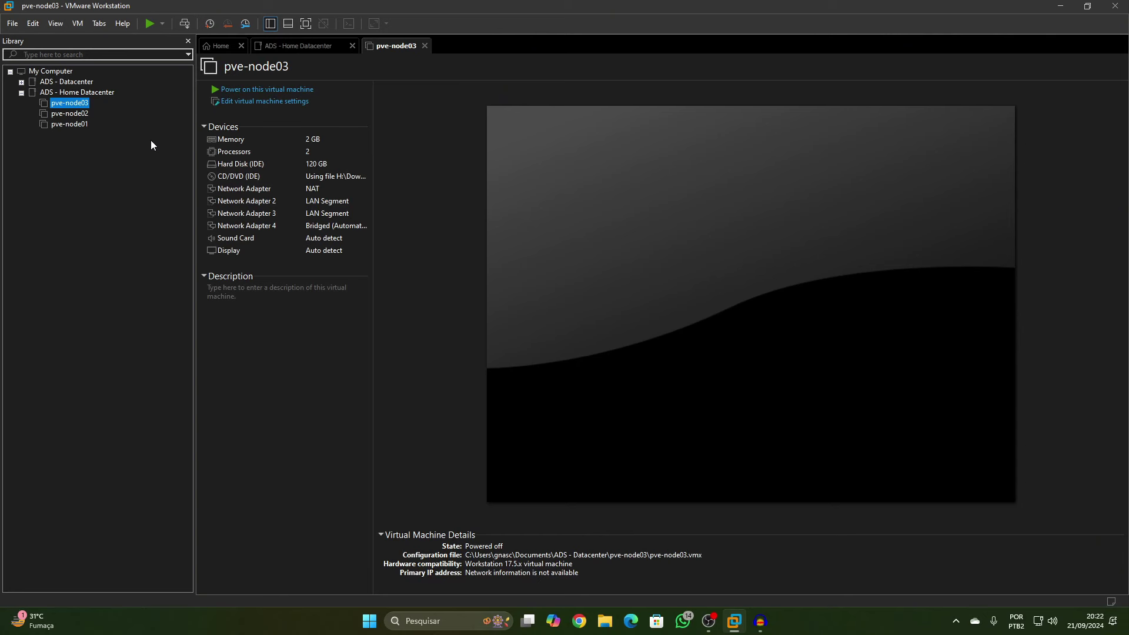
{"action": "left_click", "coordinate": [210, 23]}
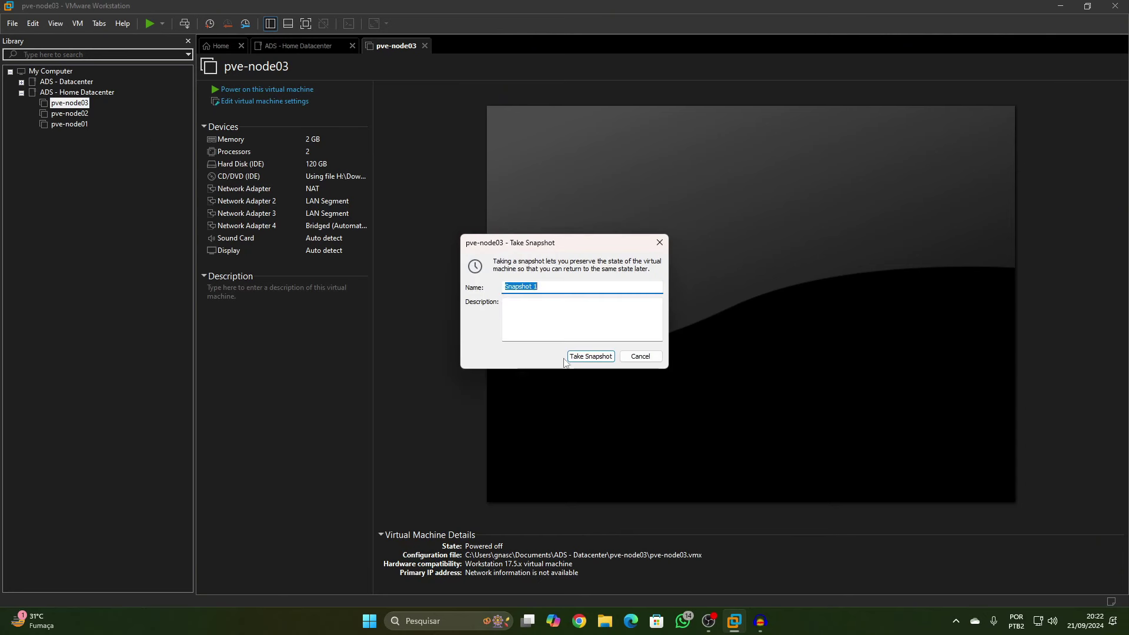
{"action": "type", "text": "Zera"}
{"action": "key", "text": "BackSpace"}
{"action": "key", "text": "BackSpace"}
{"action": "key", "text": "BackSpace"}
{"action": "key", "text": "BackSpace"}
{"action": "type", "text": "maquina sem SO"}
{"action": "left_click", "coordinate": [592, 356]}
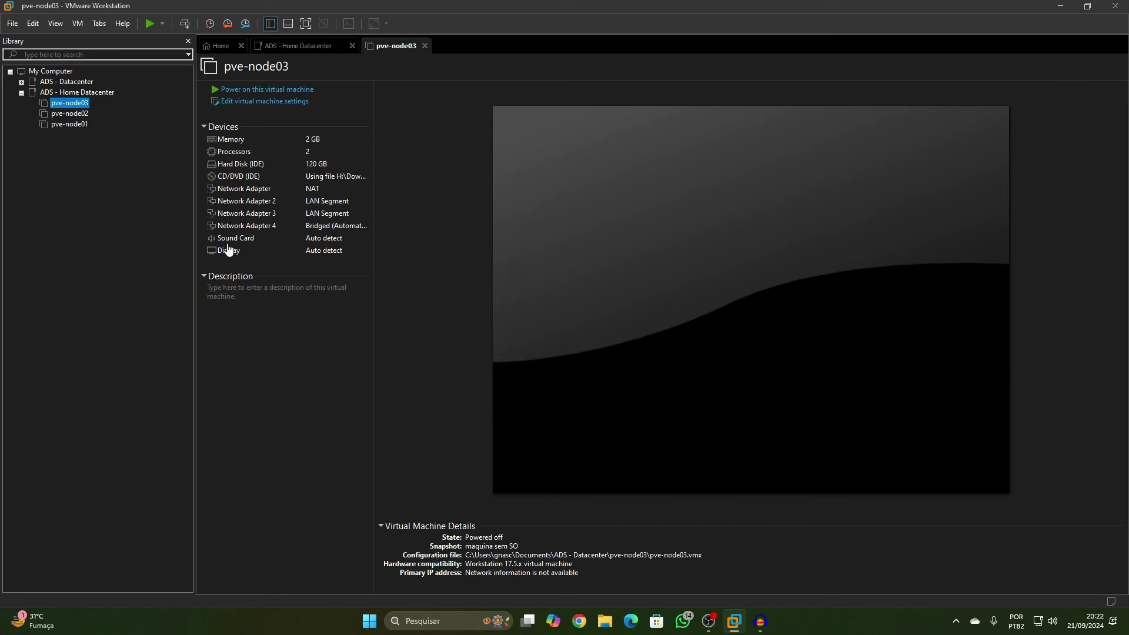
Snapshot pve-node02 and pve-node01 as 'maquina sem SO', then power on pve-node01
{"action": "left_click", "coordinate": [209, 24]}
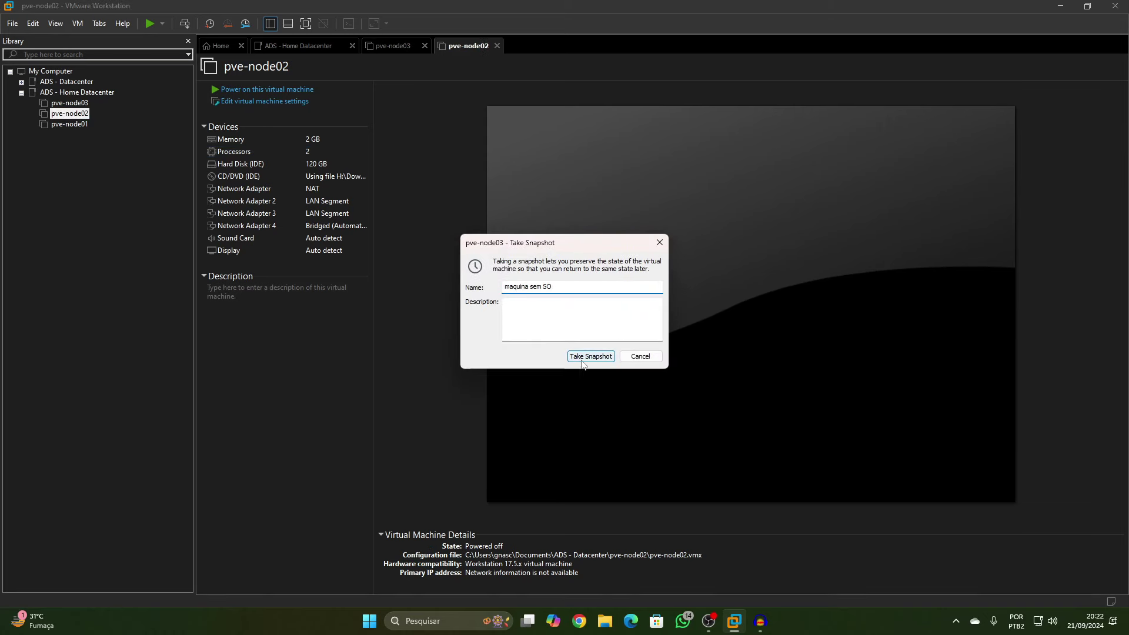
{"action": "left_click", "coordinate": [580, 358]}
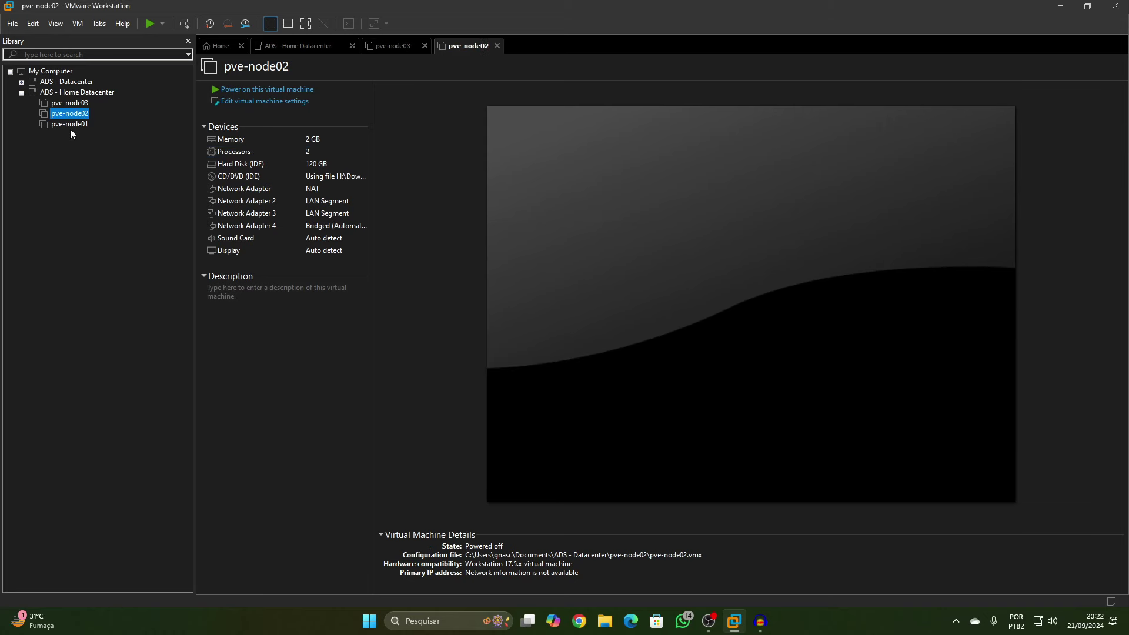
{"action": "left_click", "coordinate": [206, 24]}
{"action": "type", "text": "maquina sem SO"}
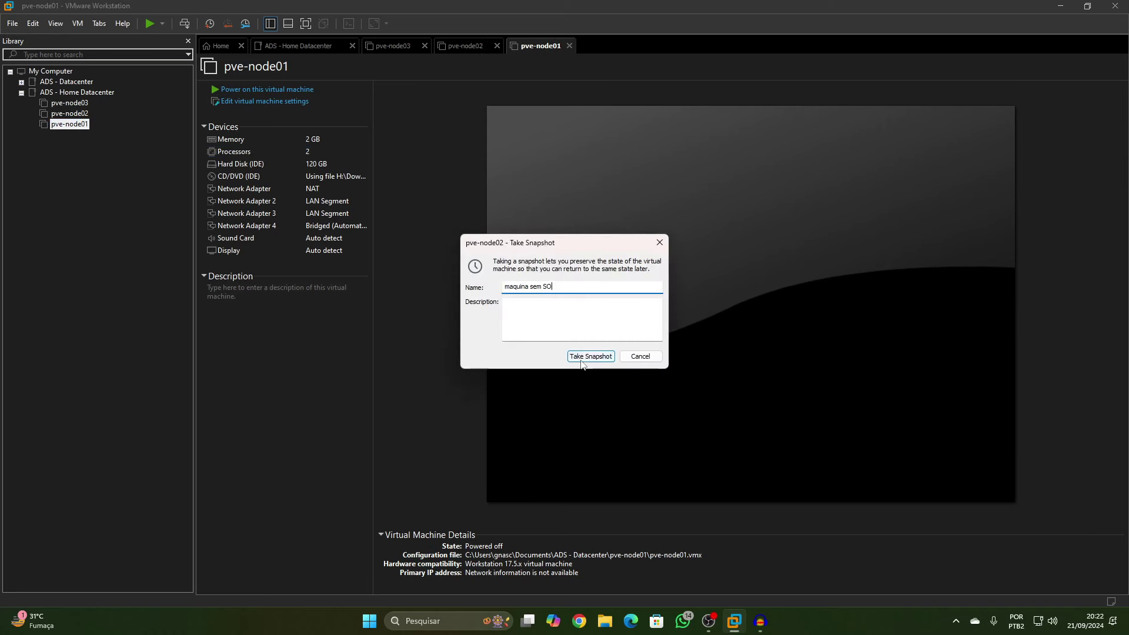
{"action": "left_click", "coordinate": [590, 357]}
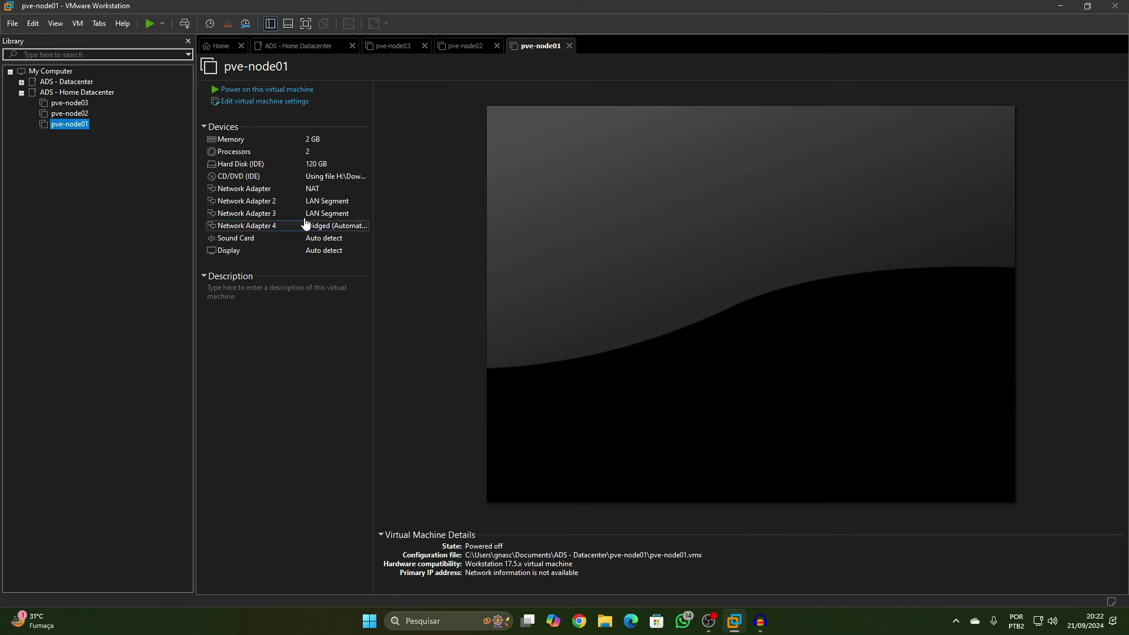
{"action": "left_click", "coordinate": [149, 25]}
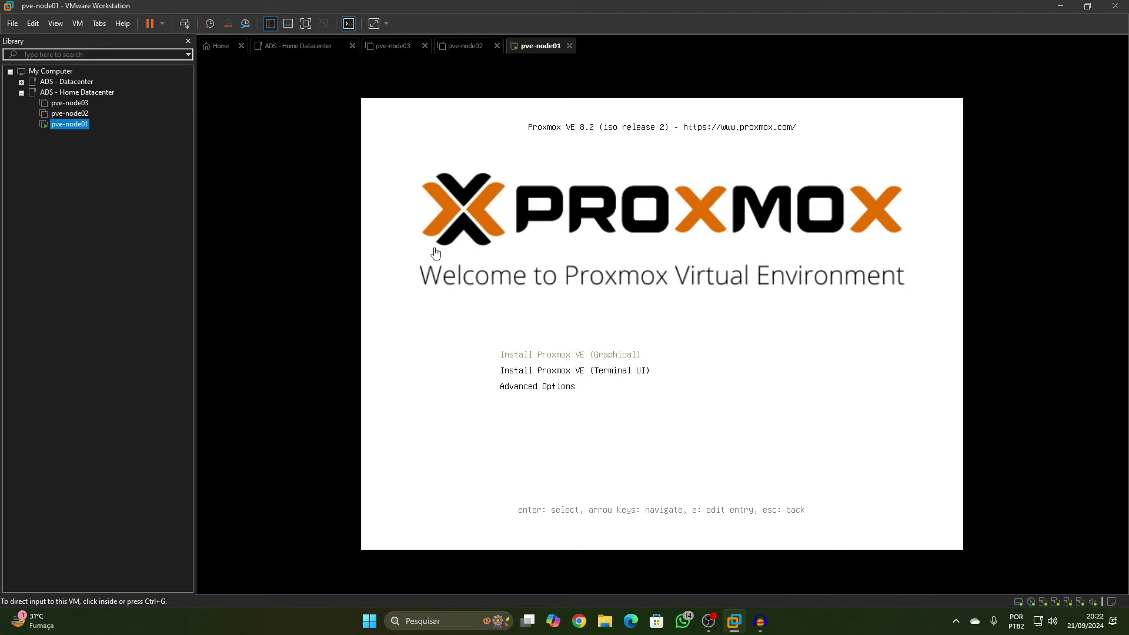
Choose Install Proxmox VE (Graphical) from pve-node01's boot menu
{"action": "left_click", "coordinate": [434, 254]}
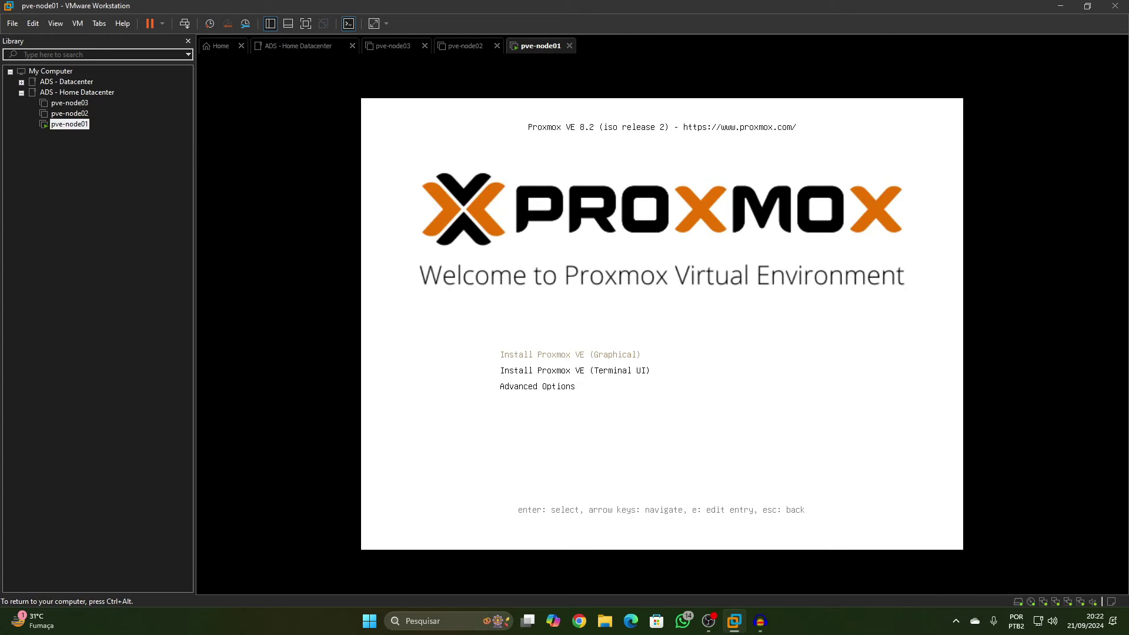
{"action": "key", "text": "Return"}
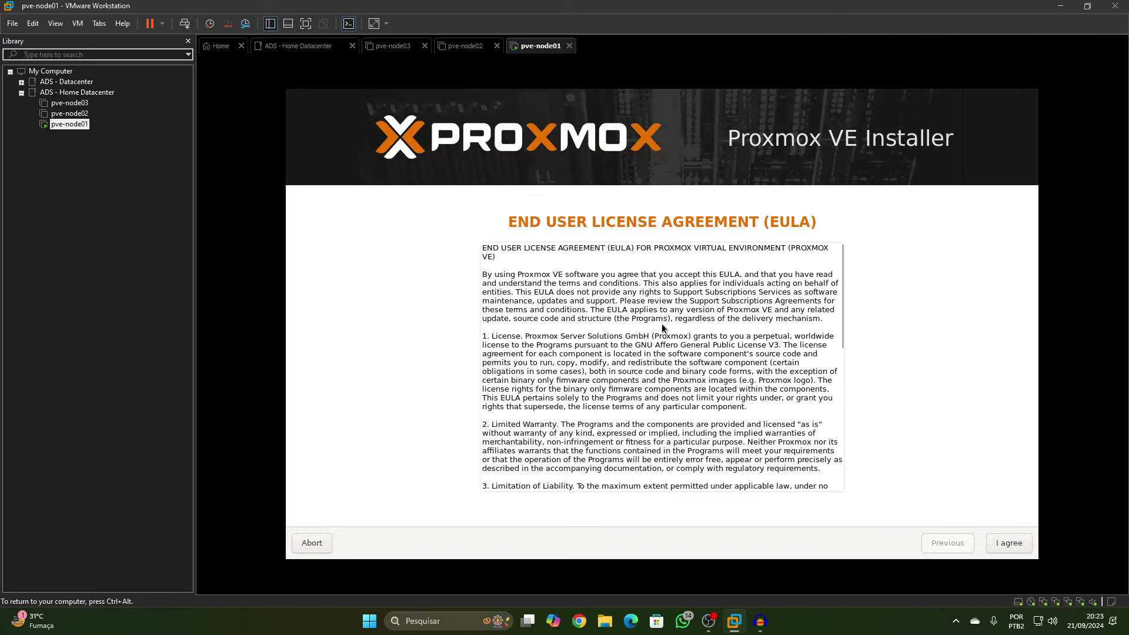
Accept the Proxmox EULA and keep /dev/sda as the target hard disk
{"action": "left_click_drag", "start_coordinate": [842, 287], "coordinate": [863, 464]}
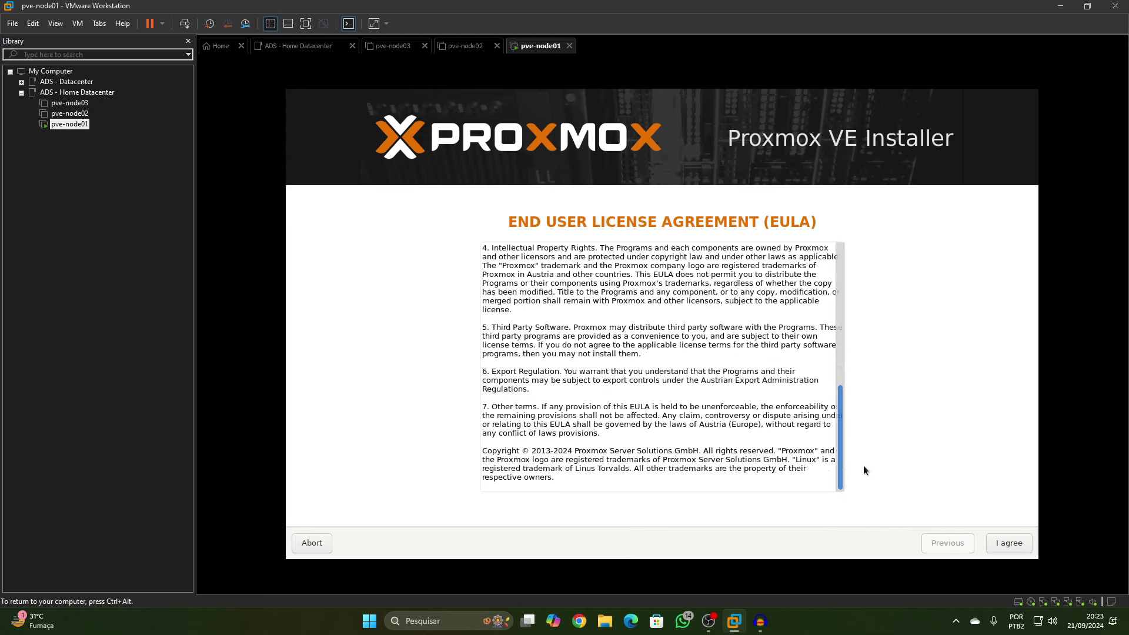
{"action": "left_click", "coordinate": [1008, 543]}
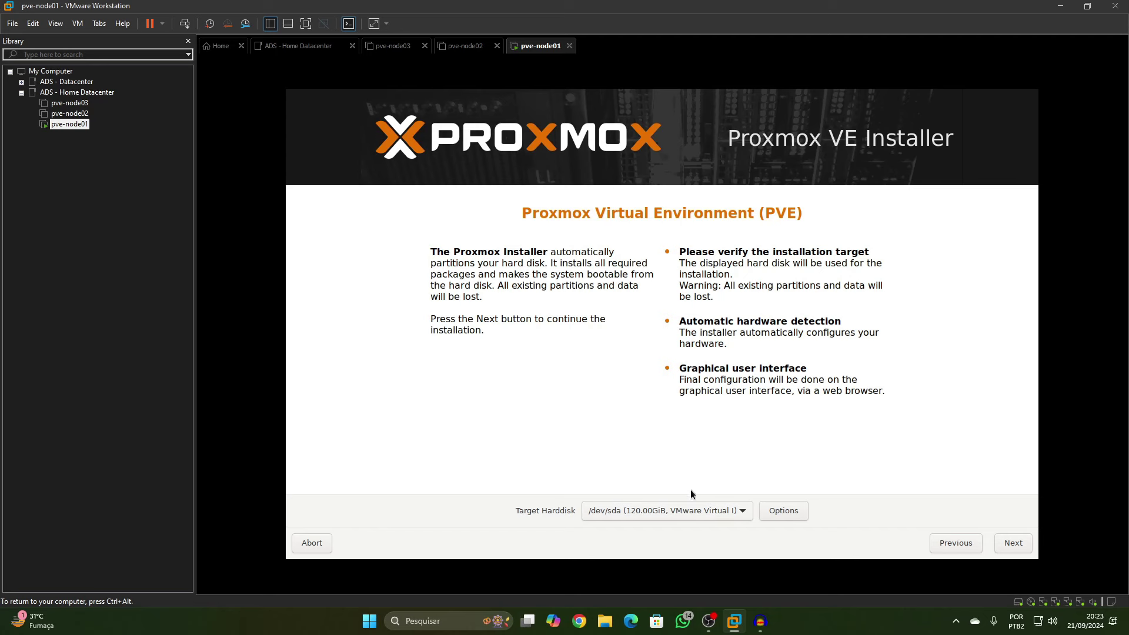
{"action": "left_click", "coordinate": [696, 513]}
{"action": "left_click", "coordinate": [658, 505]}
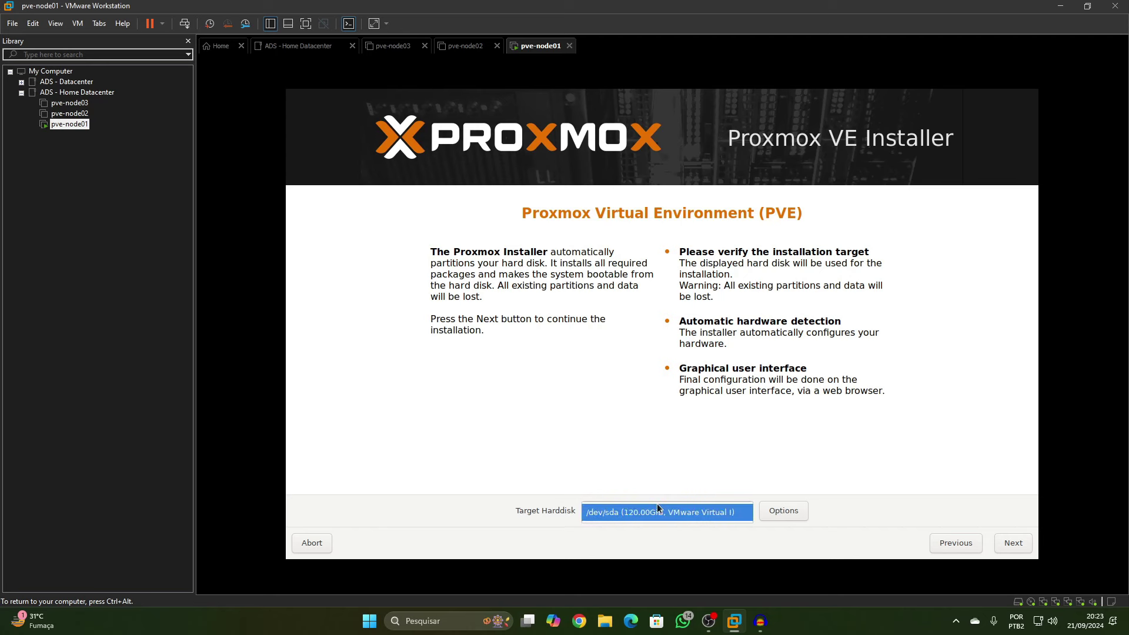
{"action": "left_click", "coordinate": [642, 506]}
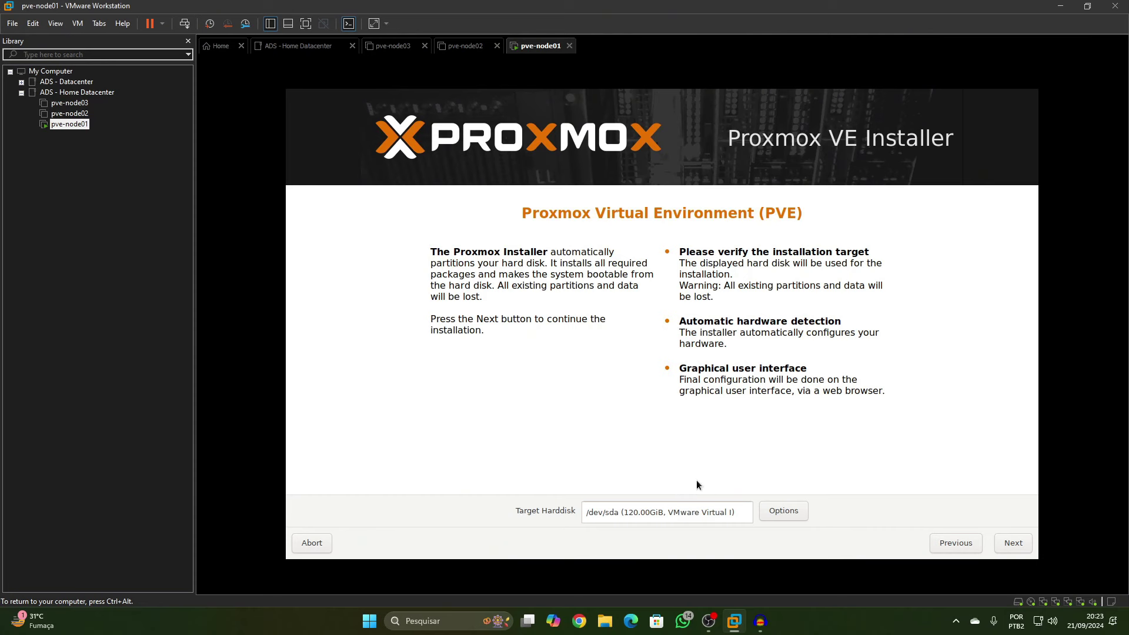
{"action": "left_click", "coordinate": [1007, 541]}
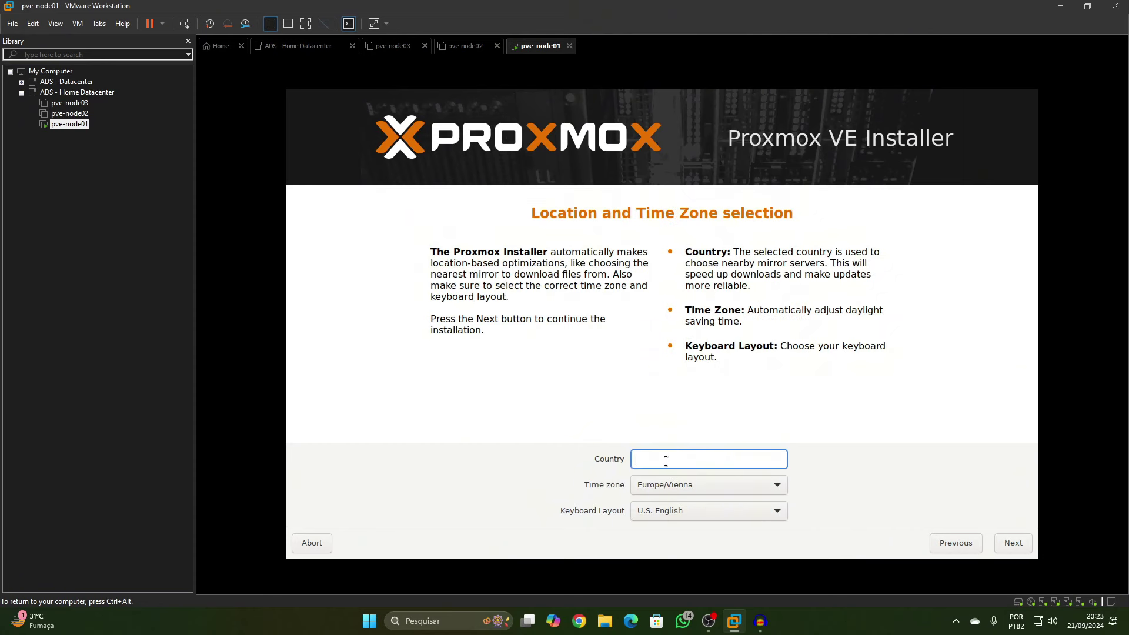
Set country Brazil, time zone America/Porto_Velho and keyboard layout Brazil-Portuguese
{"action": "type", "text": "brazil"}
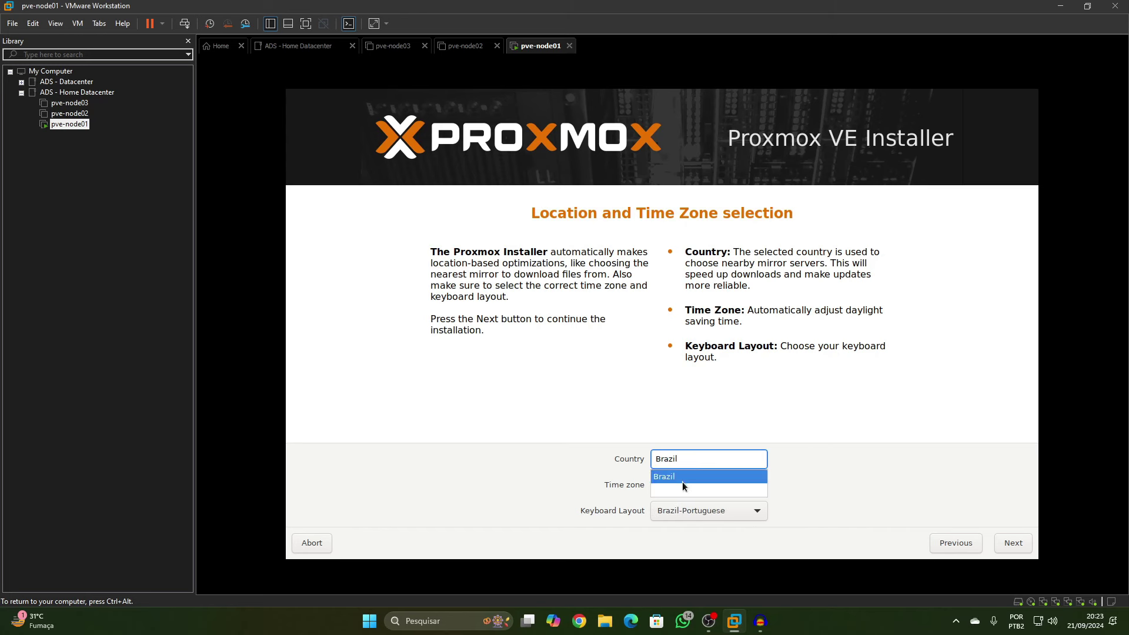
{"action": "left_click", "coordinate": [683, 478]}
{"action": "left_click", "coordinate": [710, 487]}
{"action": "scroll", "coordinate": [736, 517], "scroll_direction": "down", "scroll_amount": 5}
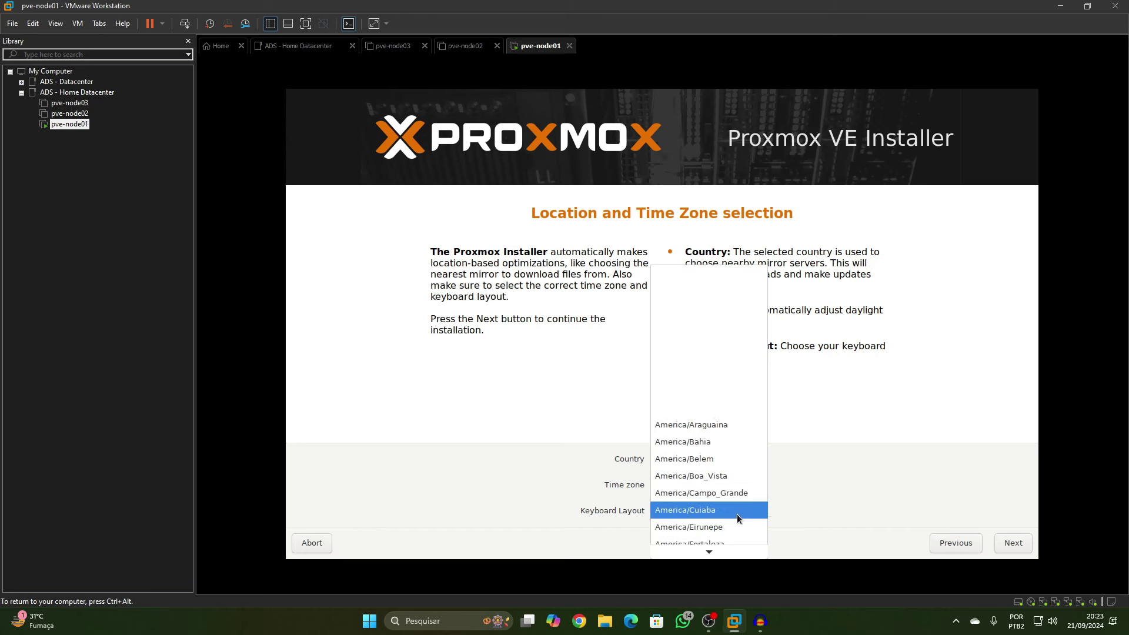
{"action": "left_click", "coordinate": [722, 468]}
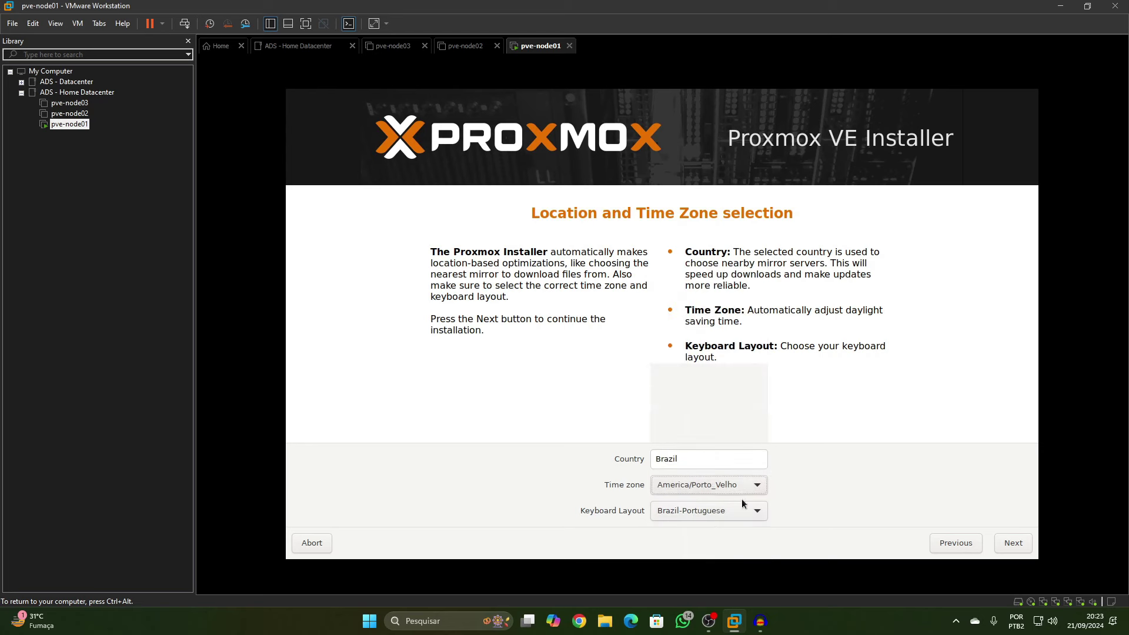
{"action": "left_click", "coordinate": [711, 513]}
{"action": "left_click", "coordinate": [712, 513]}
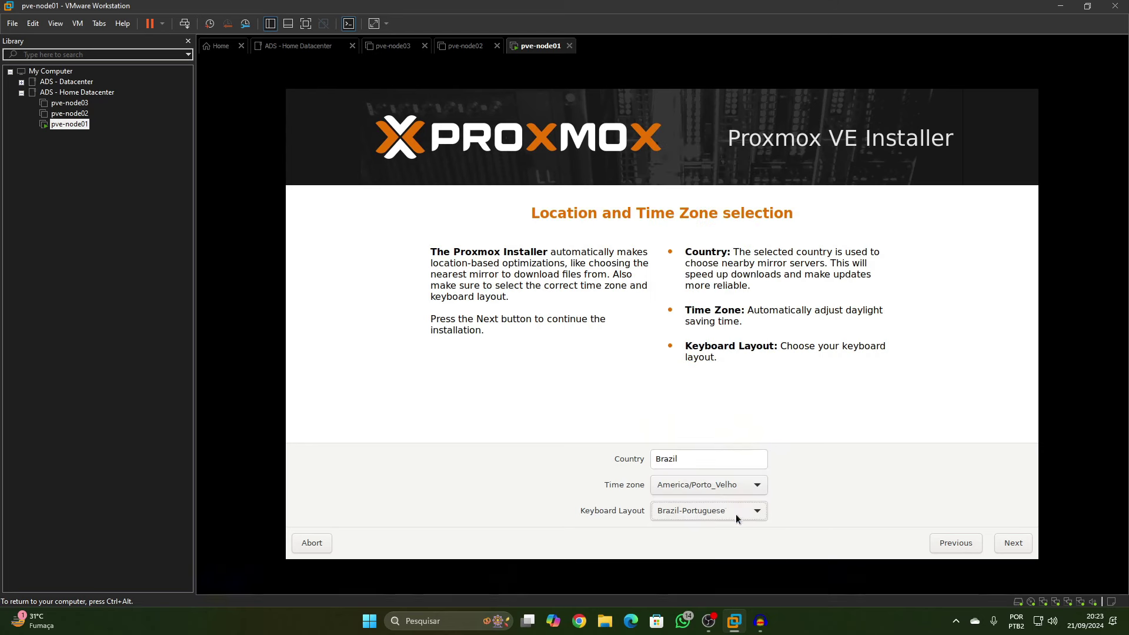
{"action": "left_click", "coordinate": [1009, 542]}
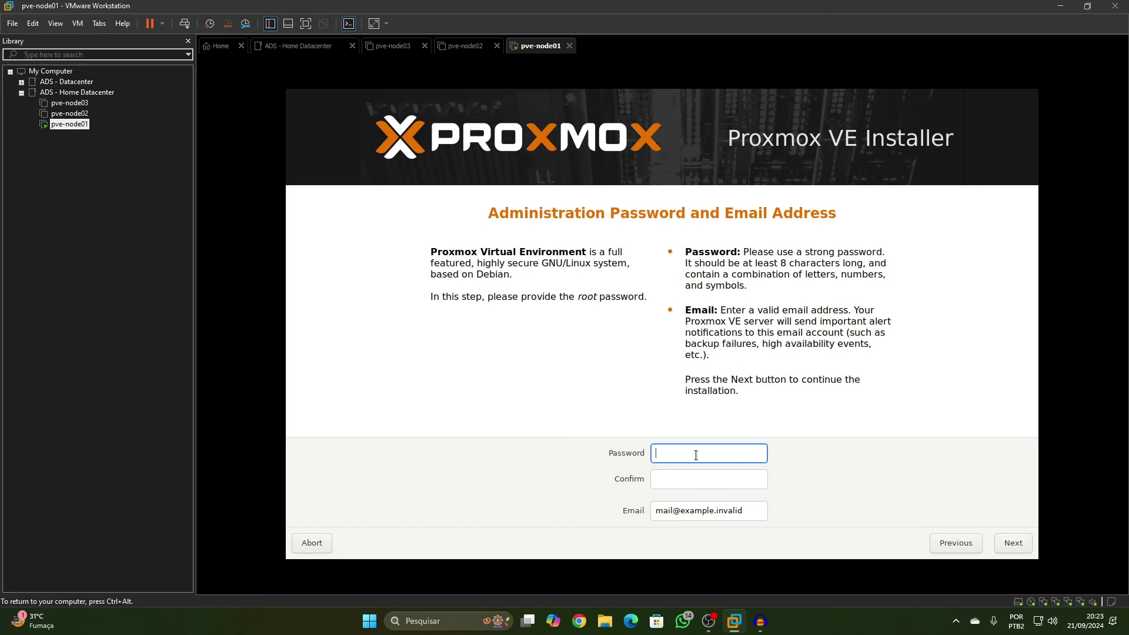
Enter the root password twice and fill in the administrator e-mail address
{"action": "type", "text": "*****"}
{"action": "key", "text": "Tab"}
{"action": "type", "text": "*****"}
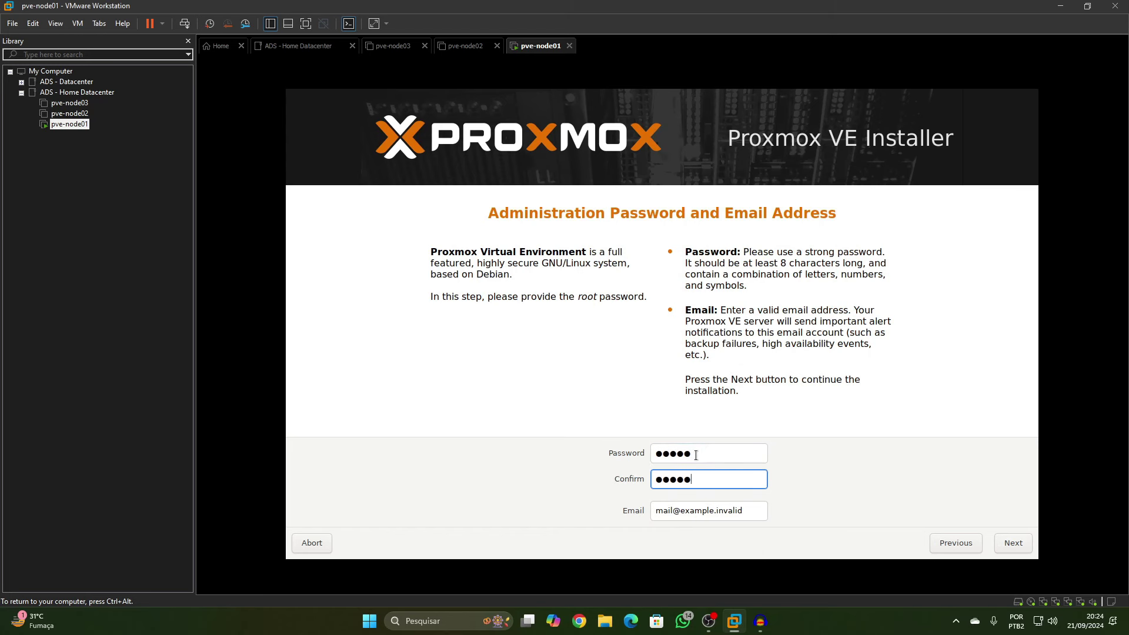
{"action": "double_click", "coordinate": [670, 513]}
{"action": "type", "text": "te"}
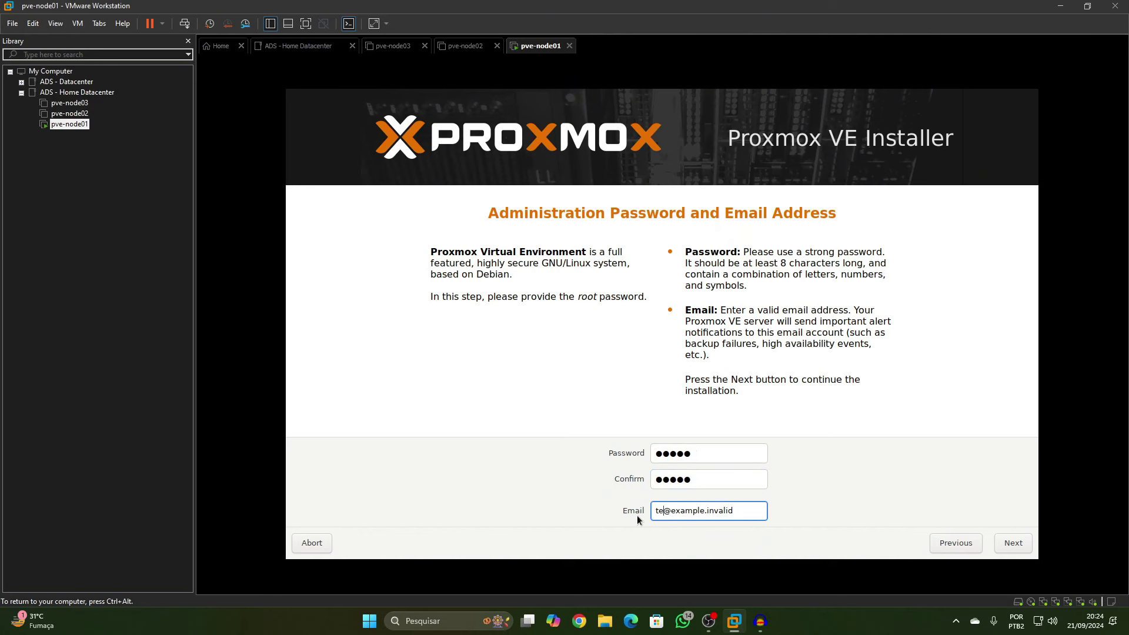
{"action": "type", "text": "ste"}
{"action": "key", "text": "BackSpace"}
{"action": "key", "text": "BackSpace"}
{"action": "key", "text": "BackSpace"}
{"action": "key", "text": "BackSpace"}
{"action": "key", "text": "BackSpace"}
{"action": "key", "text": "BackSpace"}
{"action": "key", "text": "BackSpace"}
{"action": "key", "text": "BackSpace"}
{"action": "key", "text": "BackSpace"}
{"action": "key", "text": "BackSpace"}
{"action": "key", "text": "BackSpace"}
{"action": "key", "text": "BackSpace"}
{"action": "key", "text": "BackSpace"}
{"action": "key", "text": "BackSpace"}
{"action": "key", "text": "BackSpace"}
{"action": "type", "text": "ads.com.br"}
{"action": "left_click", "coordinate": [999, 543]}
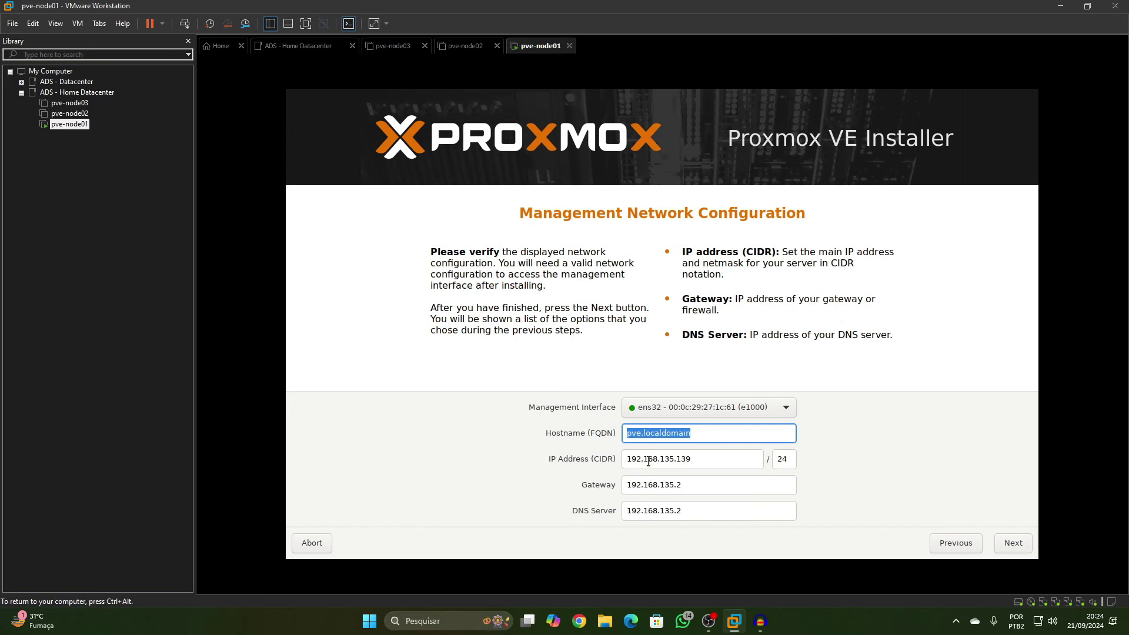
Change the hostname to pve-node01.localdomain
{"action": "left_click", "coordinate": [643, 432]}
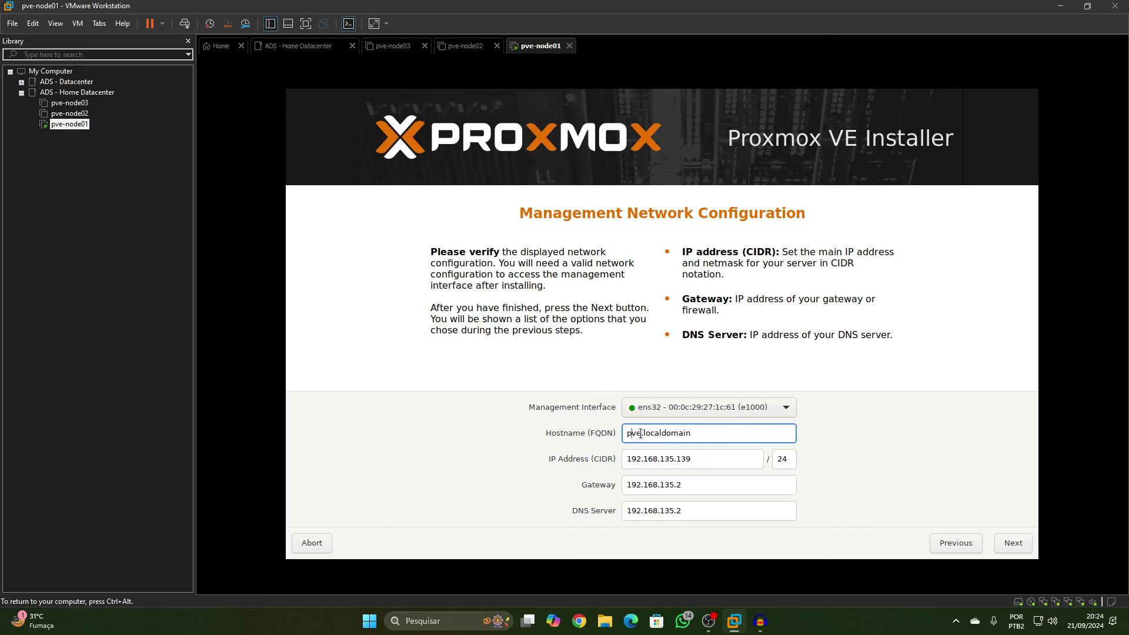
{"action": "left_click_drag", "start_coordinate": [643, 432], "coordinate": [708, 437]}
{"action": "left_click", "coordinate": [643, 434]}
{"action": "type", "text": "-node01"}
Keep ens32 as management interface and review IP 192.168.135.139/24, gateway and DNS
{"action": "left_click", "coordinate": [676, 408]}
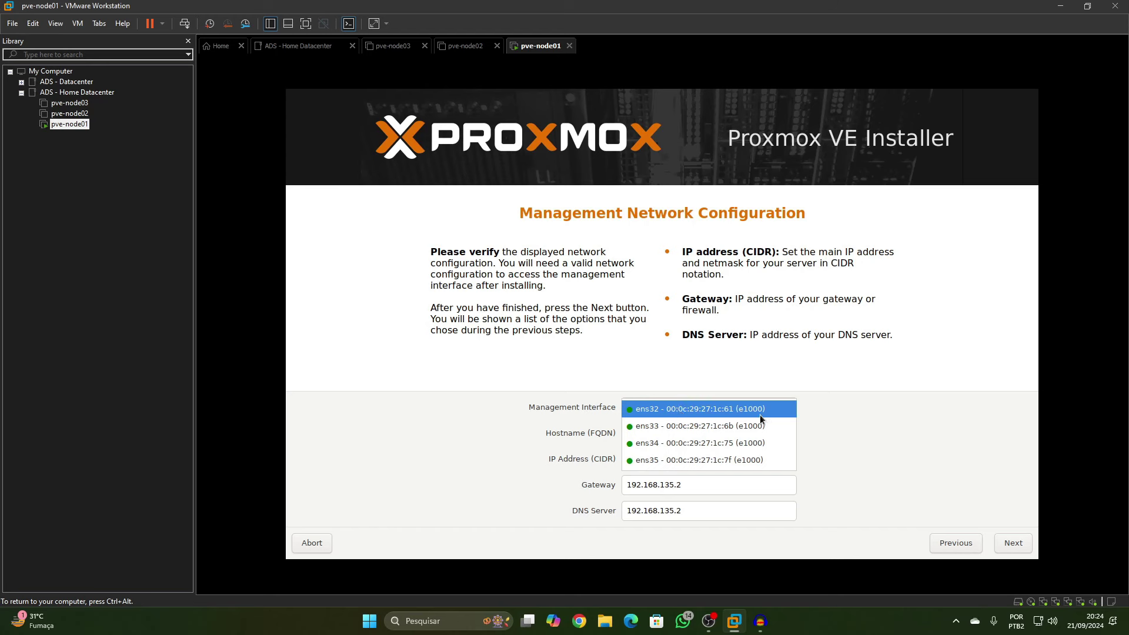
{"action": "left_click", "coordinate": [733, 409]}
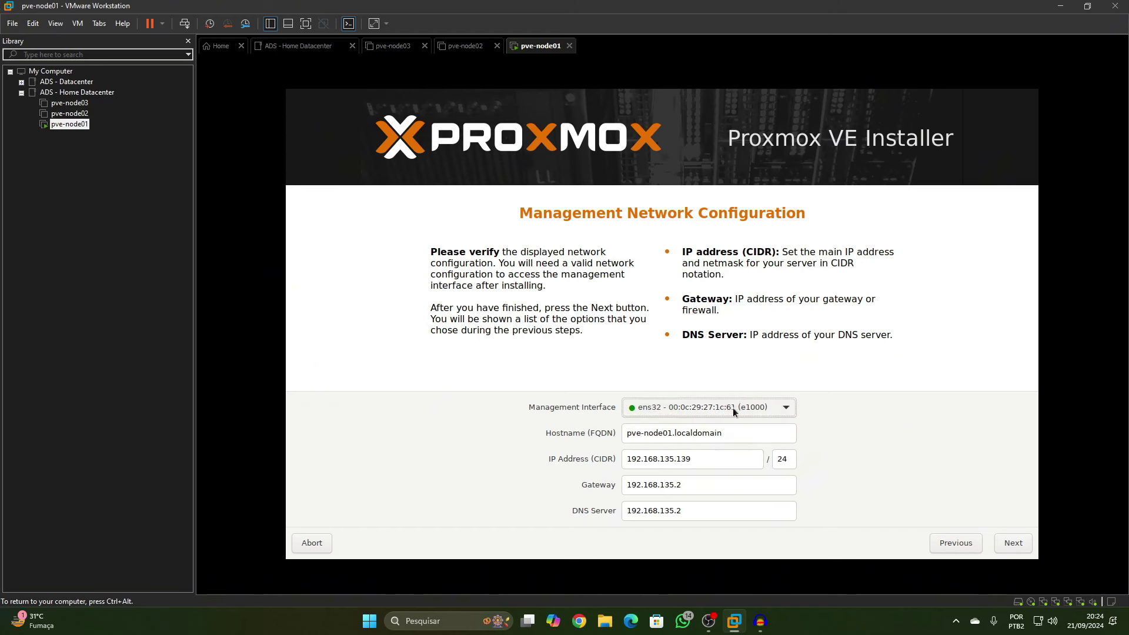
{"action": "left_click", "coordinate": [677, 409]}
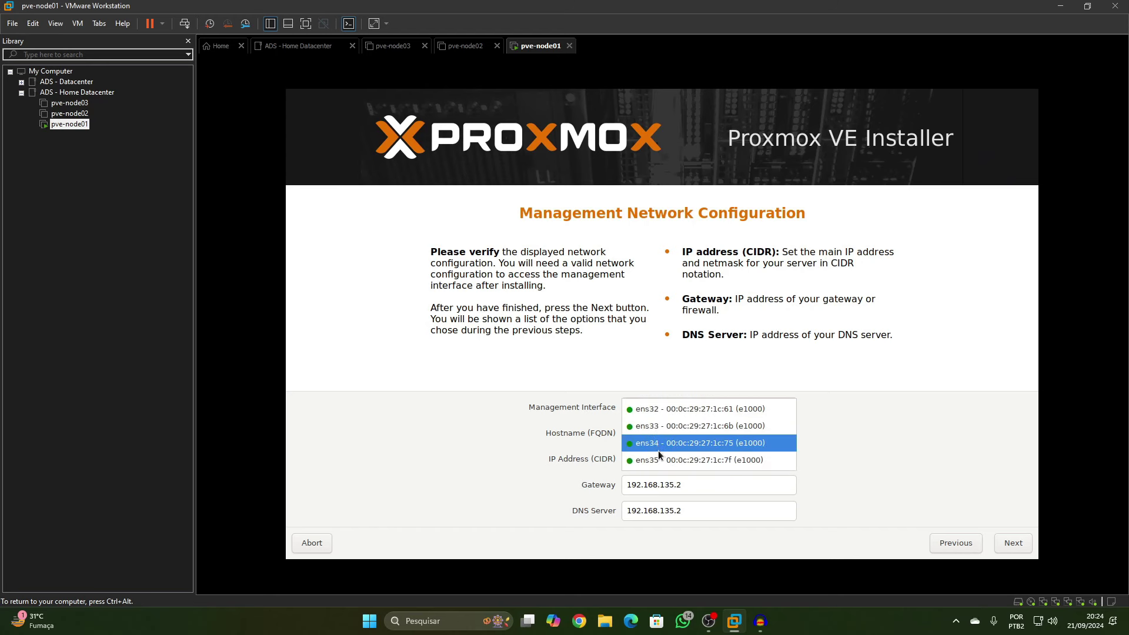
{"action": "left_click", "coordinate": [659, 409]}
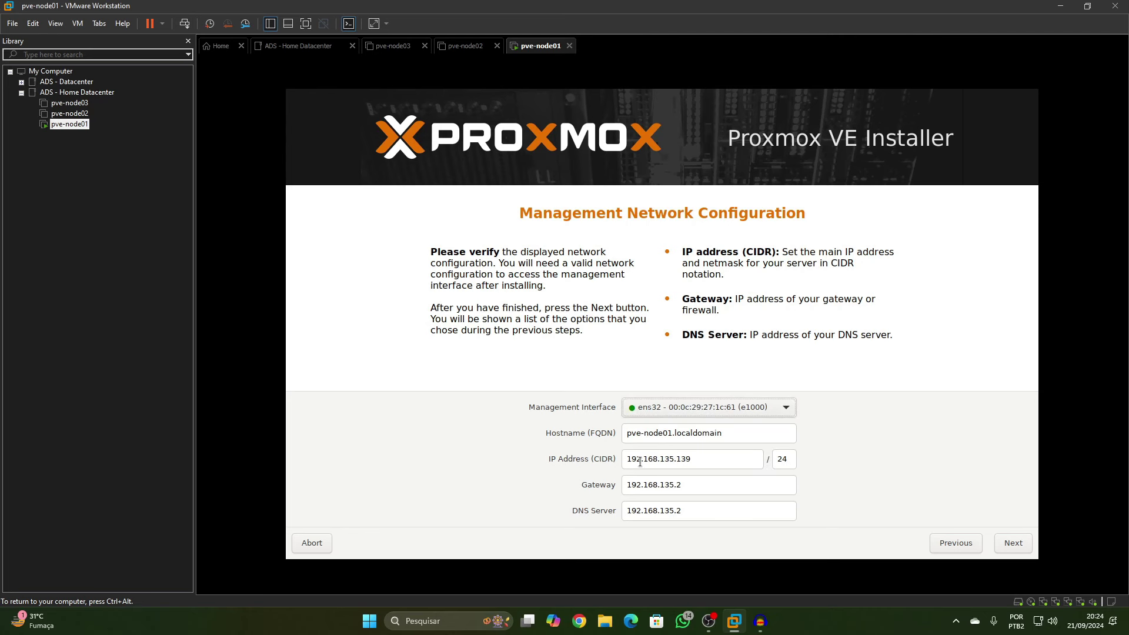
{"action": "triple_click", "coordinate": [691, 466]}
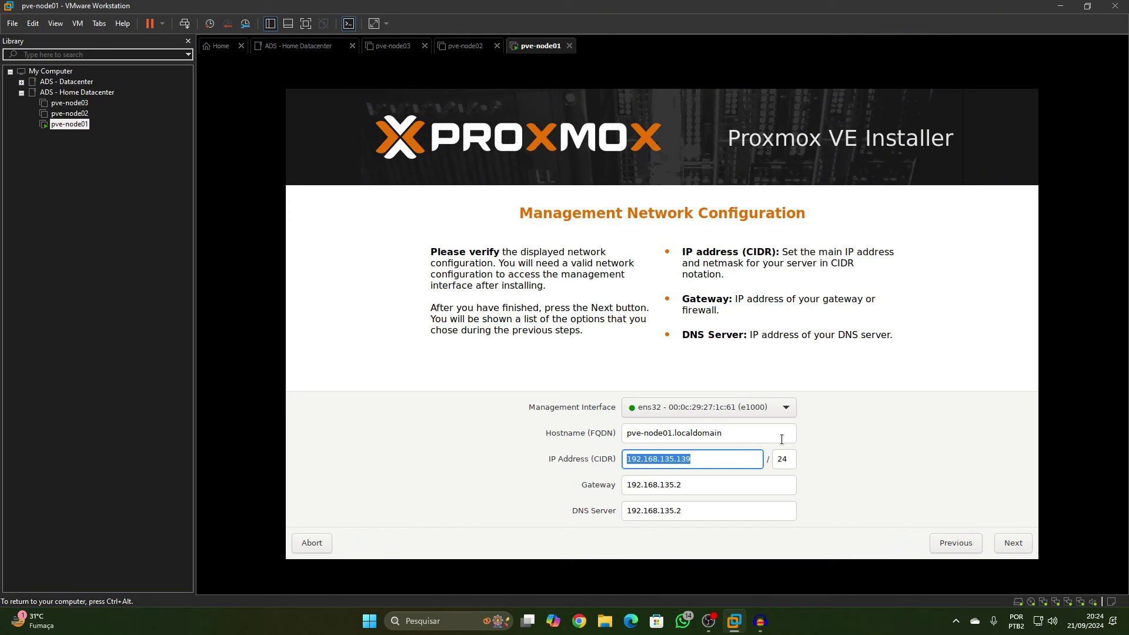
{"action": "triple_click", "coordinate": [692, 486]}
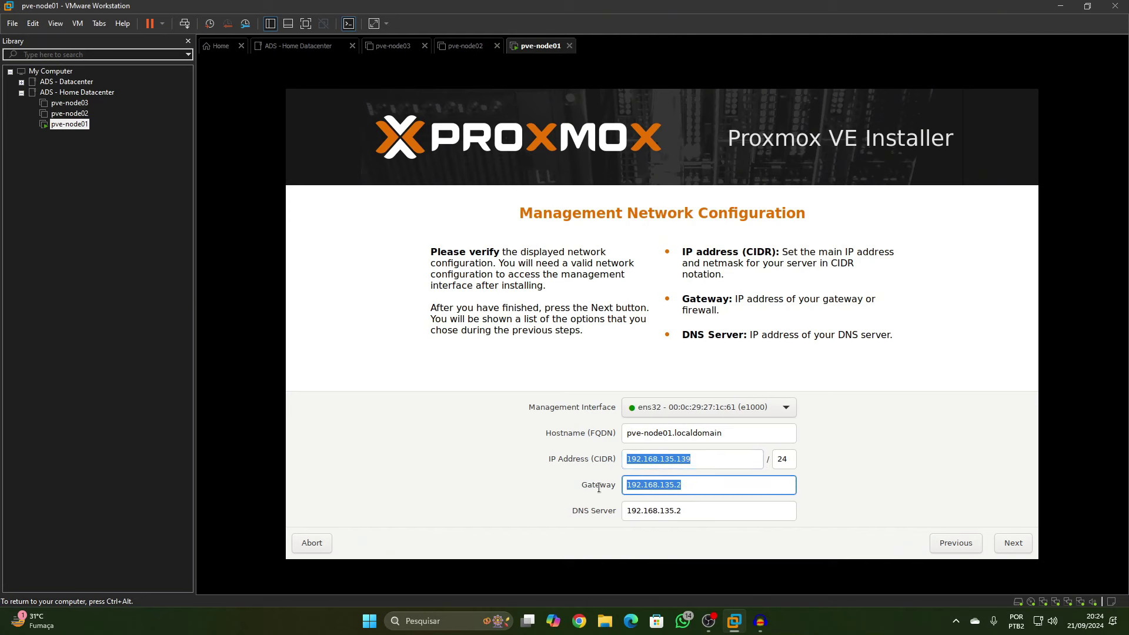
{"action": "triple_click", "coordinate": [714, 516]}
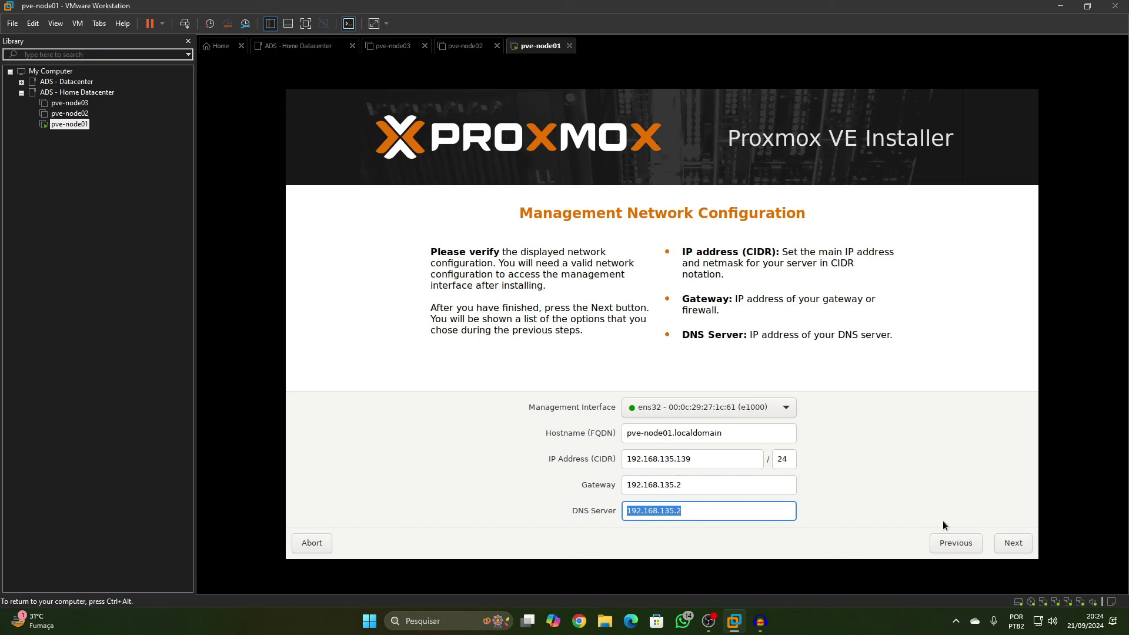
{"action": "left_click", "coordinate": [1013, 541]}
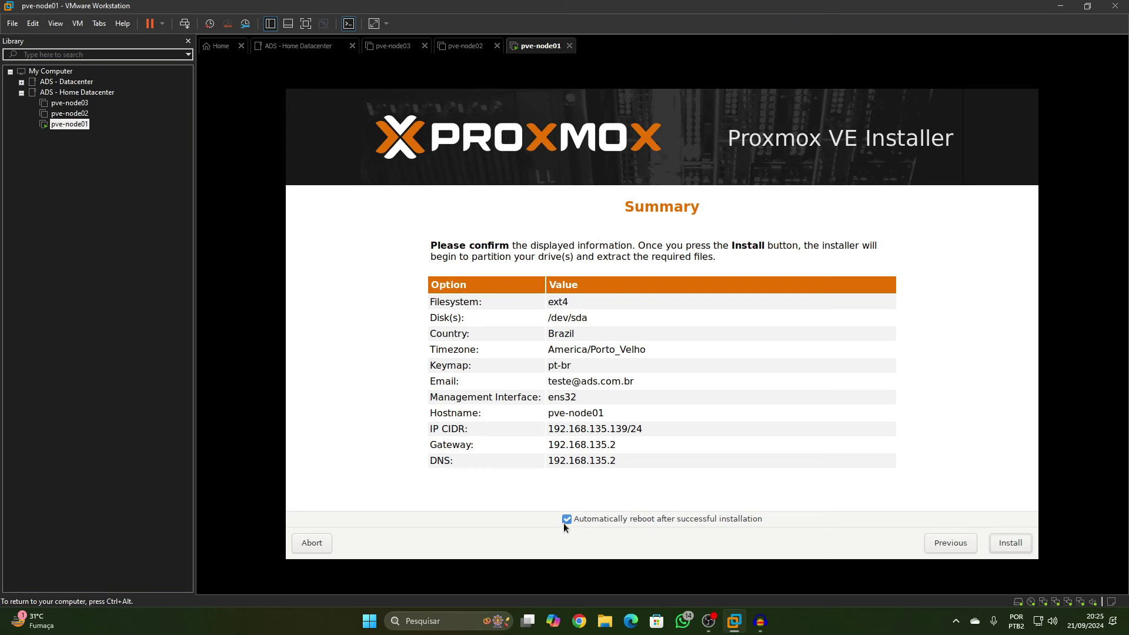
Start the Proxmox VE installation on pve-node01 and let it reboot to the login prompt
{"action": "left_click", "coordinate": [1009, 542]}
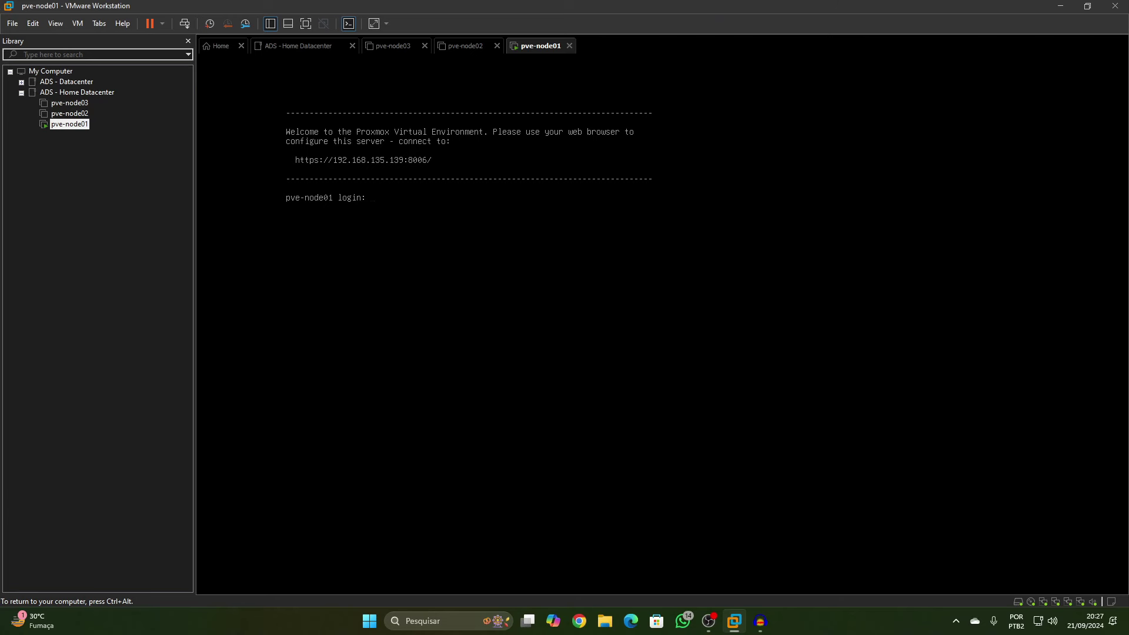
Release input from the VM and select pve-node02 in the Library
{"action": "key", "text": "ctrl+alt"}
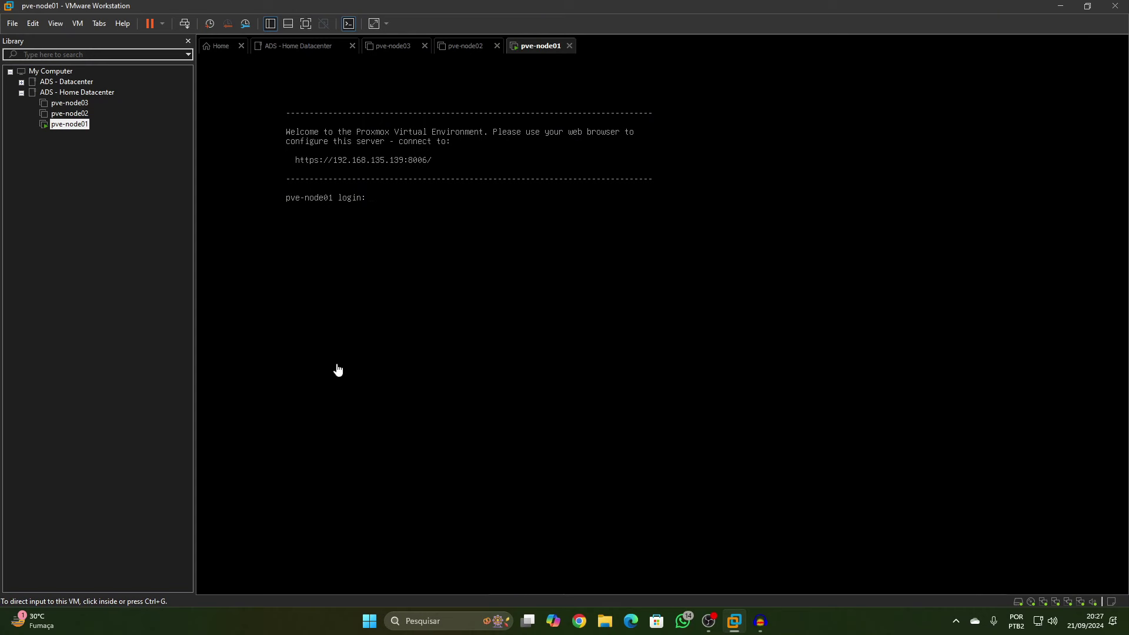
{"action": "left_click", "coordinate": [69, 114]}
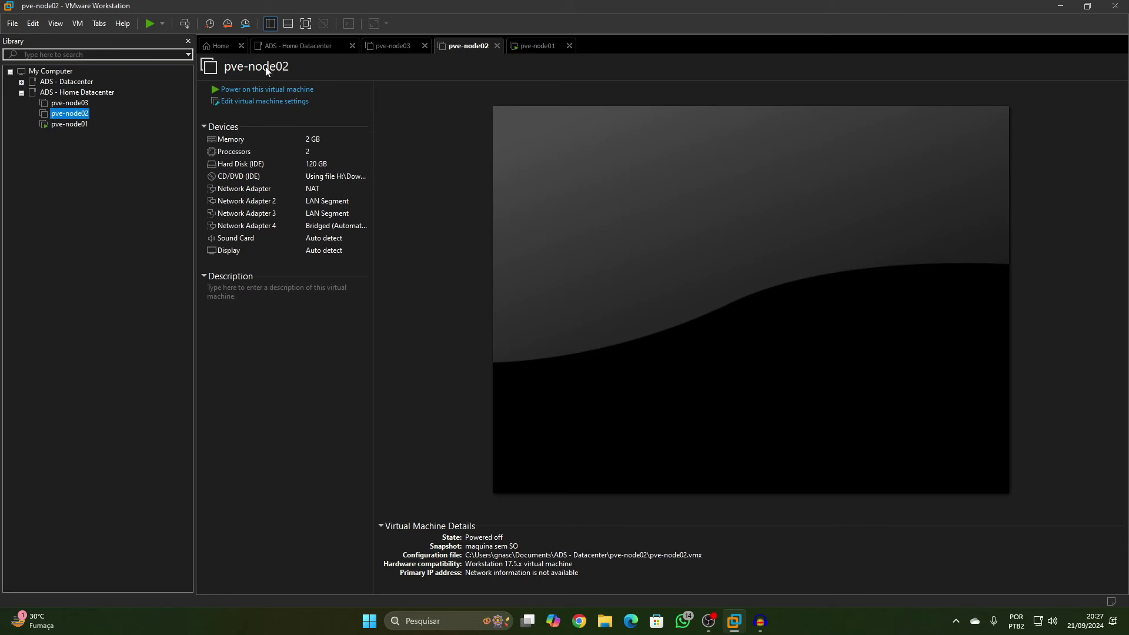
Power on pve-node02, boot its installer, accept the licence and choose America/Porto_Velho
{"action": "left_click", "coordinate": [150, 23]}
{"action": "left_click", "coordinate": [486, 378]}
{"action": "key", "text": "Return"}
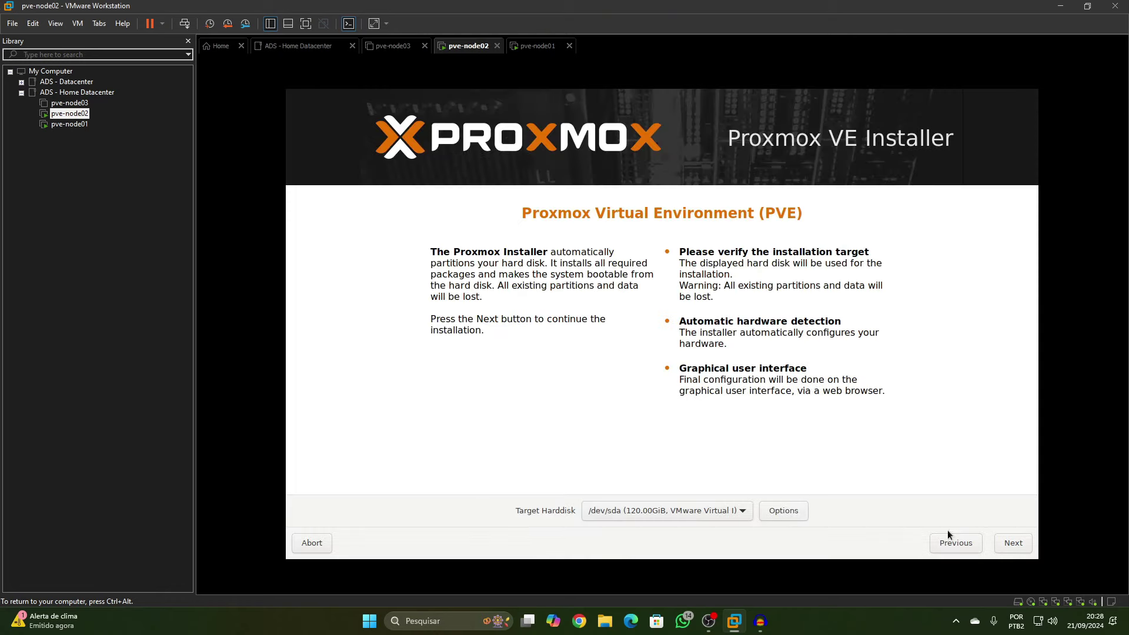
{"action": "left_click", "coordinate": [1013, 543]}
{"action": "left_click", "coordinate": [695, 485]}
{"action": "left_click", "coordinate": [712, 559]}
{"action": "left_click", "coordinate": [1013, 543]}
Enter pve-node02's root password twice and fill in the administrator e-mail
{"action": "type", "text": "*****"}
{"action": "key", "text": "Tab"}
{"action": "type", "text": "*****"}
{"action": "double_click", "coordinate": [662, 510]}
{"action": "type", "text": "pve-node02@example.inval"}
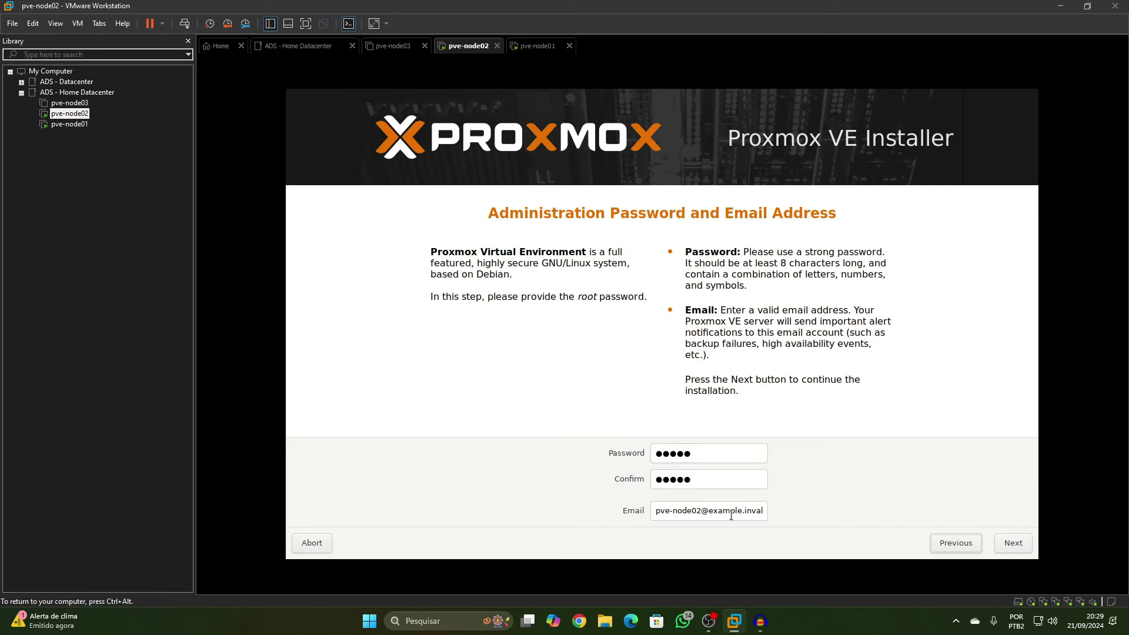
{"action": "double_click", "coordinate": [694, 520]}
{"action": "left_click", "coordinate": [1013, 543]}
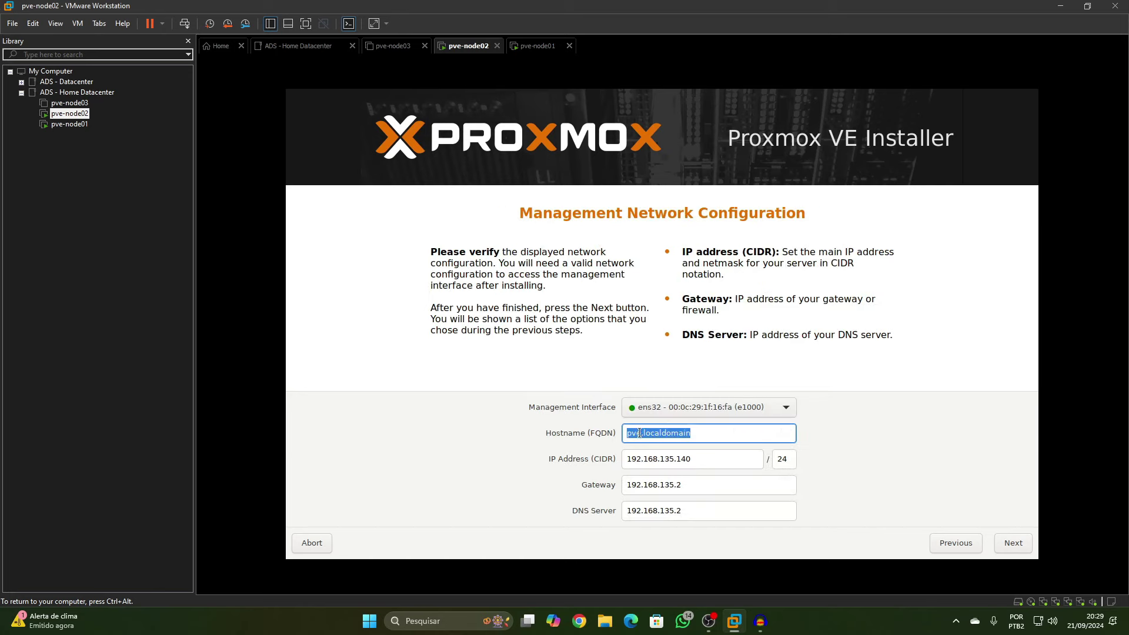
Set hostname pve-node02.localdomain, start its installation, and power on pve-node03
{"action": "type", "text": "pve-node02.localdomain"}
{"action": "left_click", "coordinate": [1013, 542]}
{"action": "left_click", "coordinate": [396, 45]}
{"action": "left_click", "coordinate": [267, 89]}
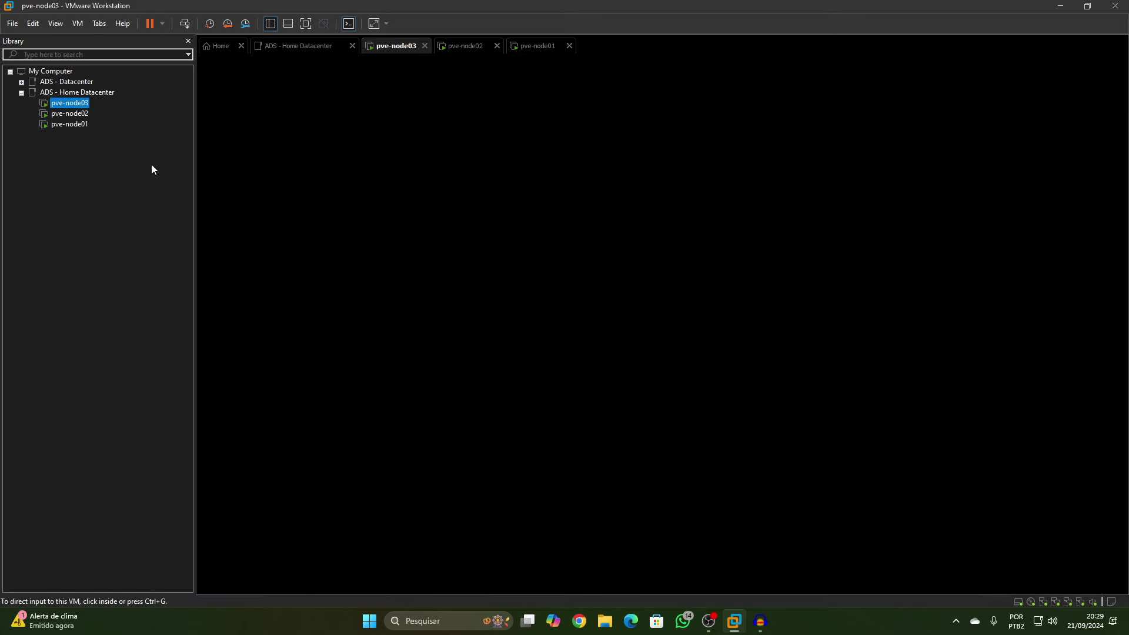
In pve-node03's installer, choose Brazil and the time zone and enter the administrator e-mail
{"action": "left_click", "coordinate": [464, 46]}
{"action": "key", "text": "ctrl+shift+Tab"}
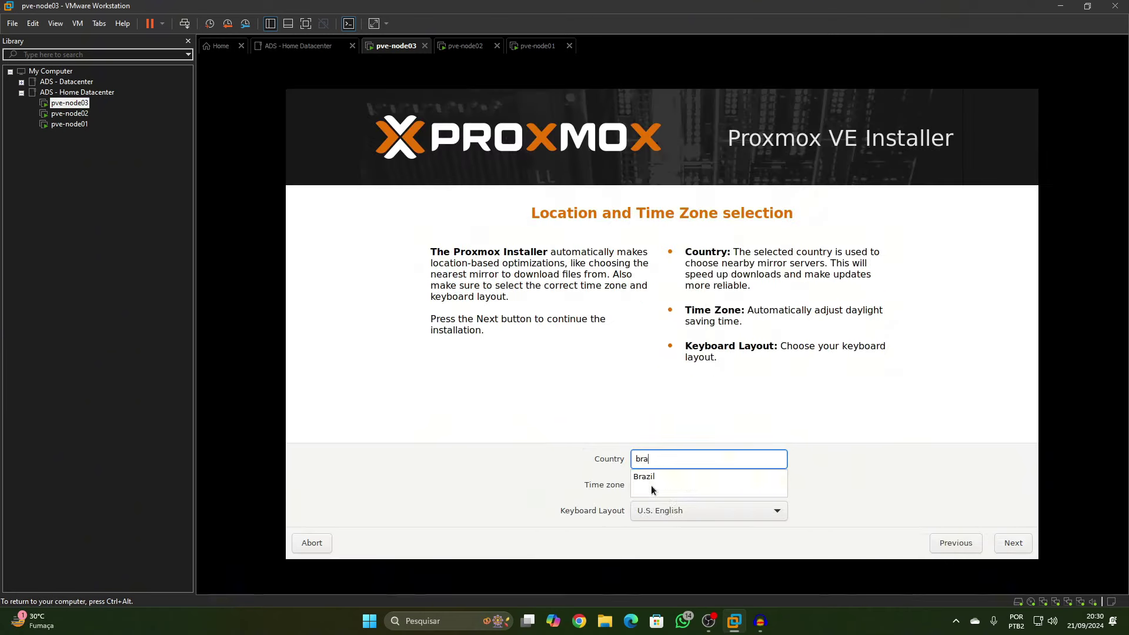
{"action": "left_click", "coordinate": [651, 485]}
{"action": "left_click", "coordinate": [679, 488]}
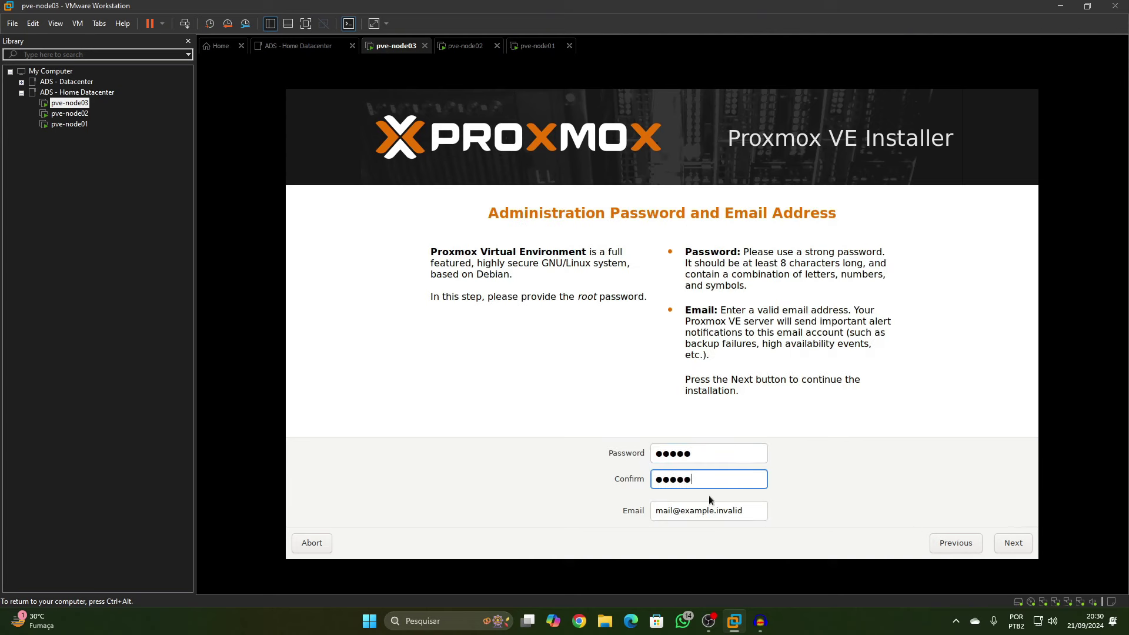
{"action": "key", "text": "Tab"}
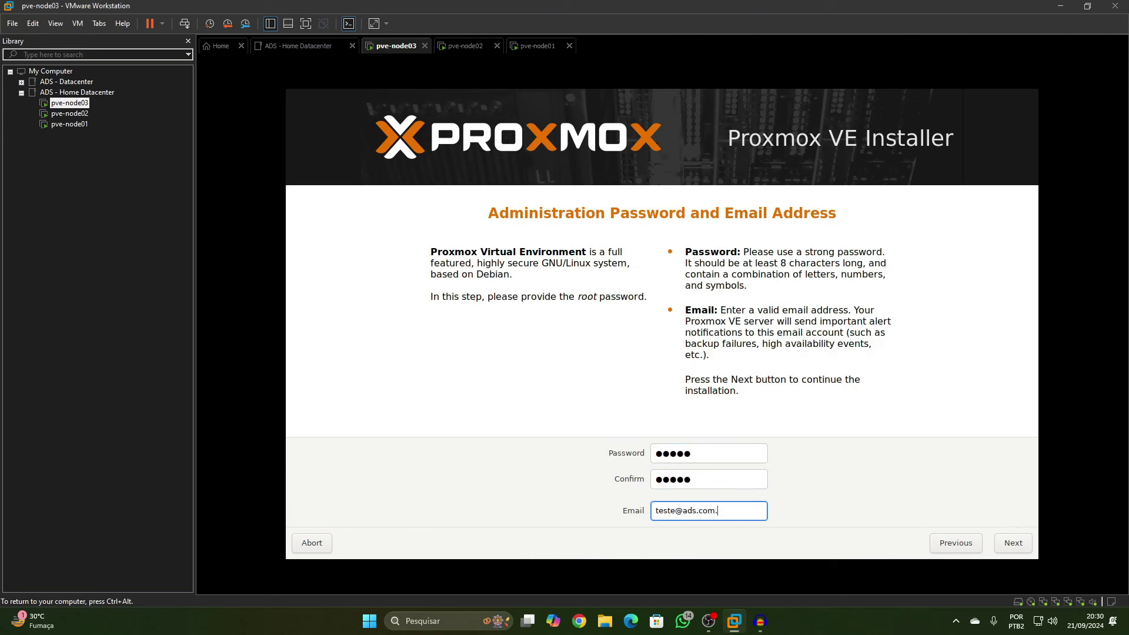
{"action": "key", "text": "Return"}
Set the hostname to pve-node03, start its installation, then switch back to pve-node02
{"action": "left_click", "coordinate": [642, 433]}
{"action": "type", "text": "-node03.localdomain"}
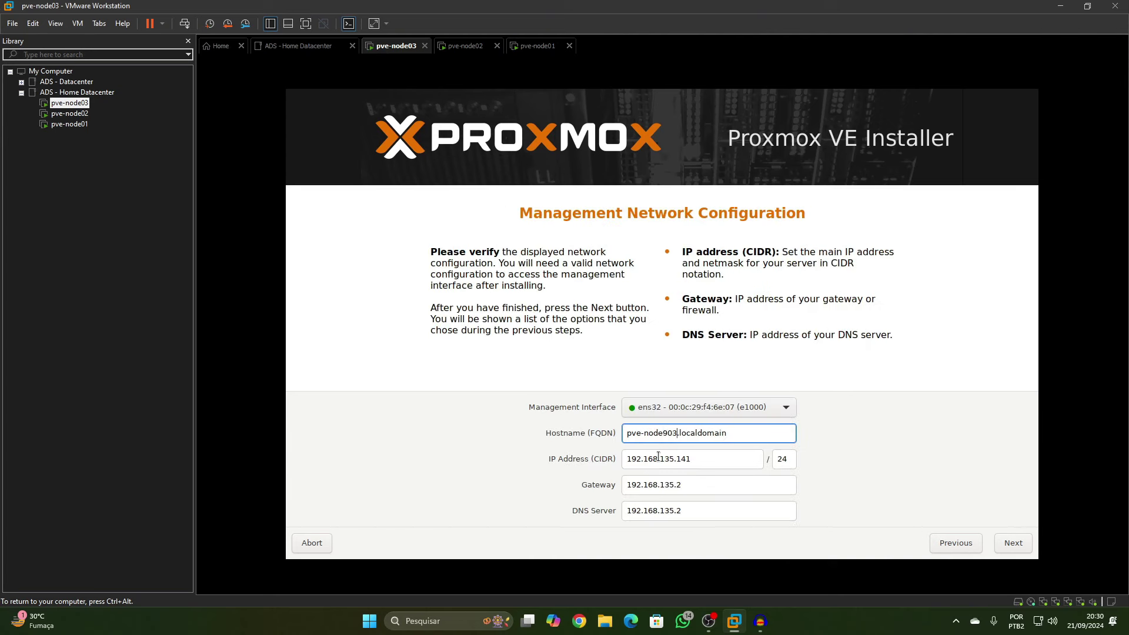
{"action": "key", "text": "Return"}
{"action": "key", "text": "Return"}
{"action": "left_click", "coordinate": [797, 394]}
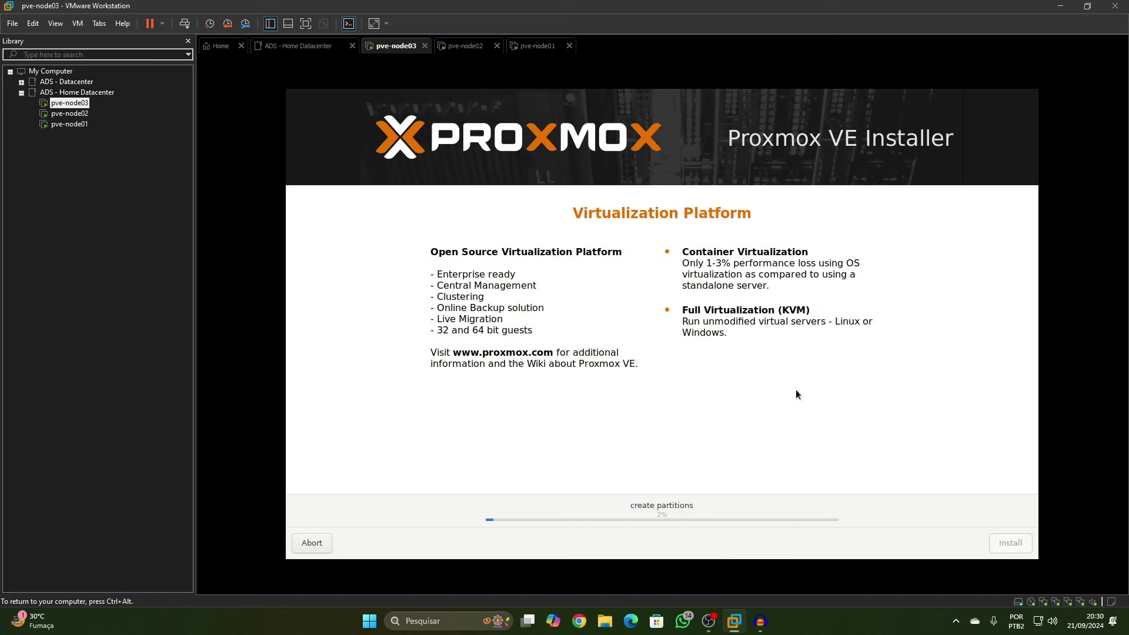
{"action": "key", "text": "ctrl+alt"}
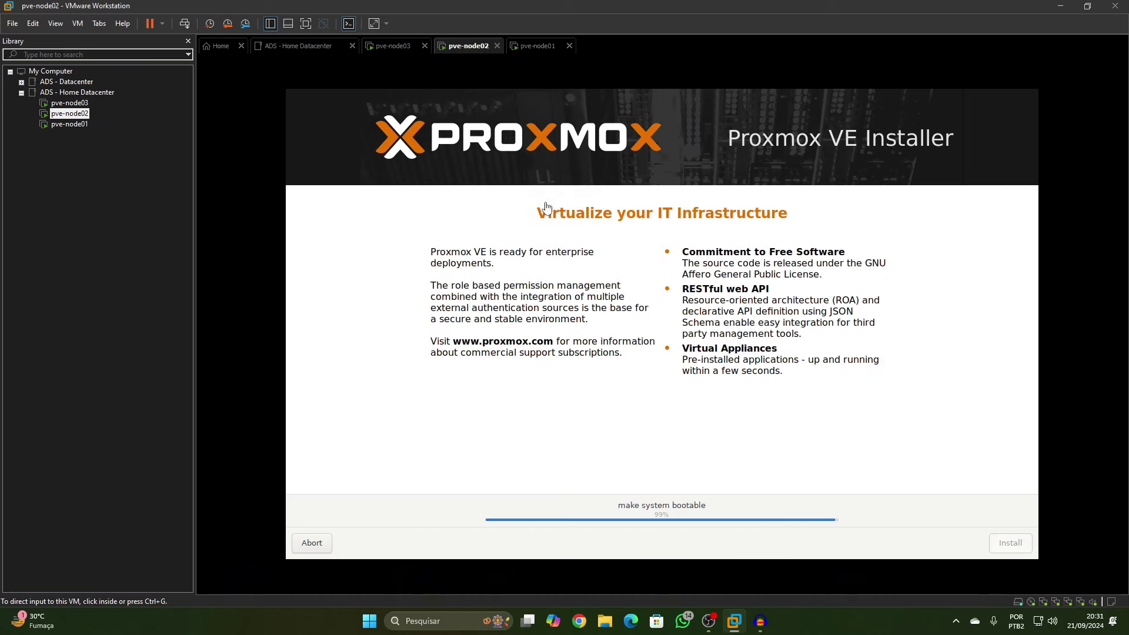
{"action": "left_click", "coordinate": [537, 46]}
{"action": "left_click", "coordinate": [396, 46]}
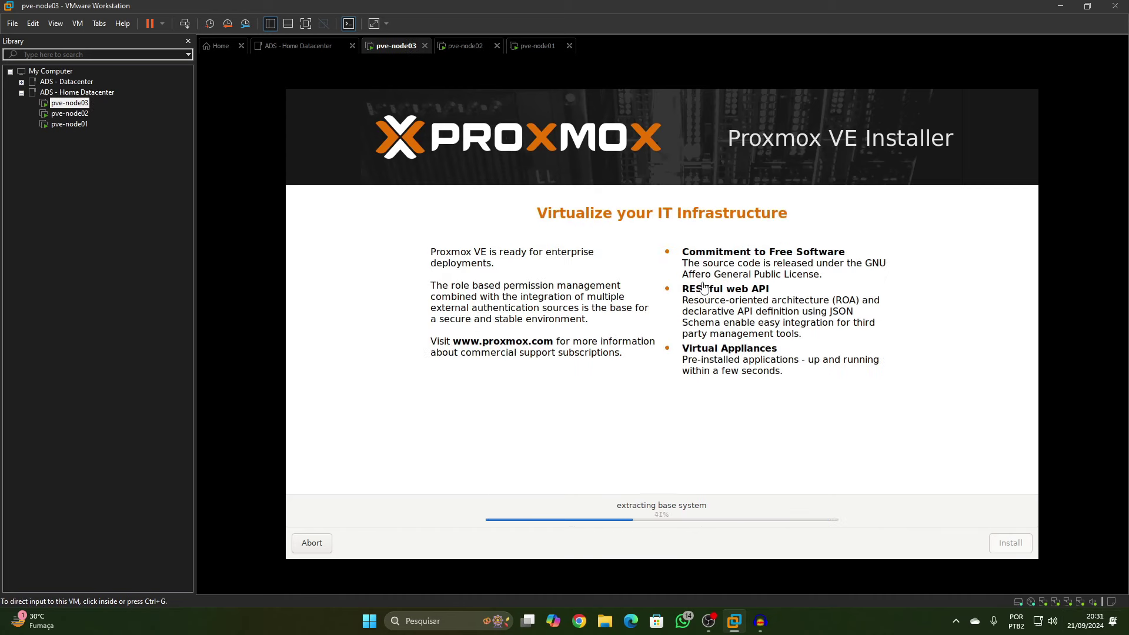
{"action": "key", "text": "ctrl+Tab"}
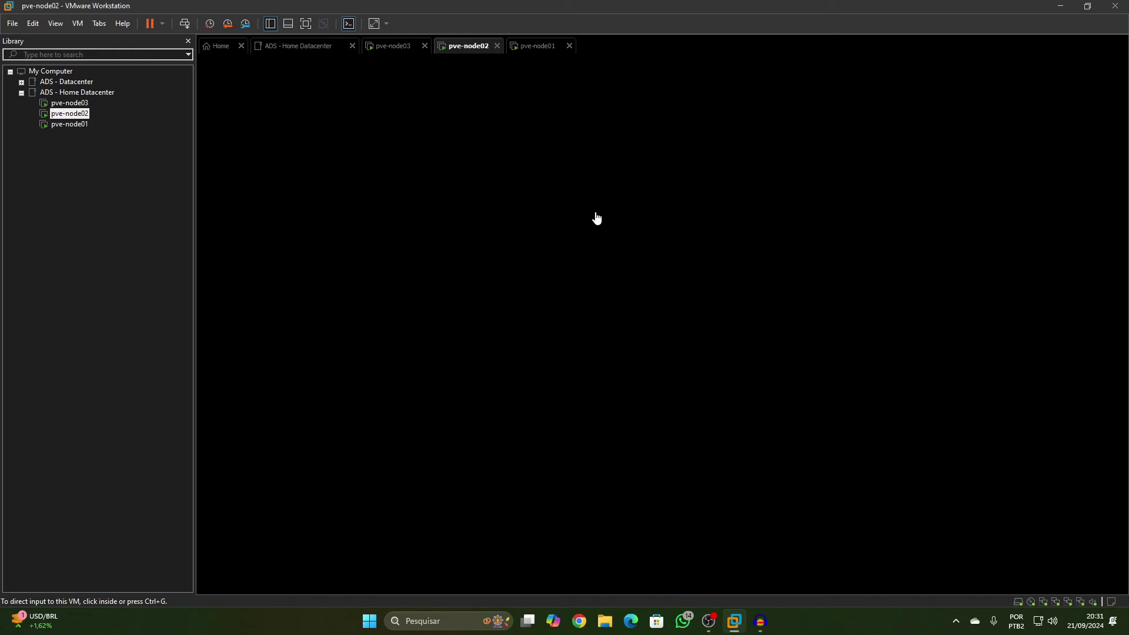
Cycle through the three node consoles until all show login prompts, ending on pve-node01
{"action": "key", "text": "ctrl+shift+Tab"}
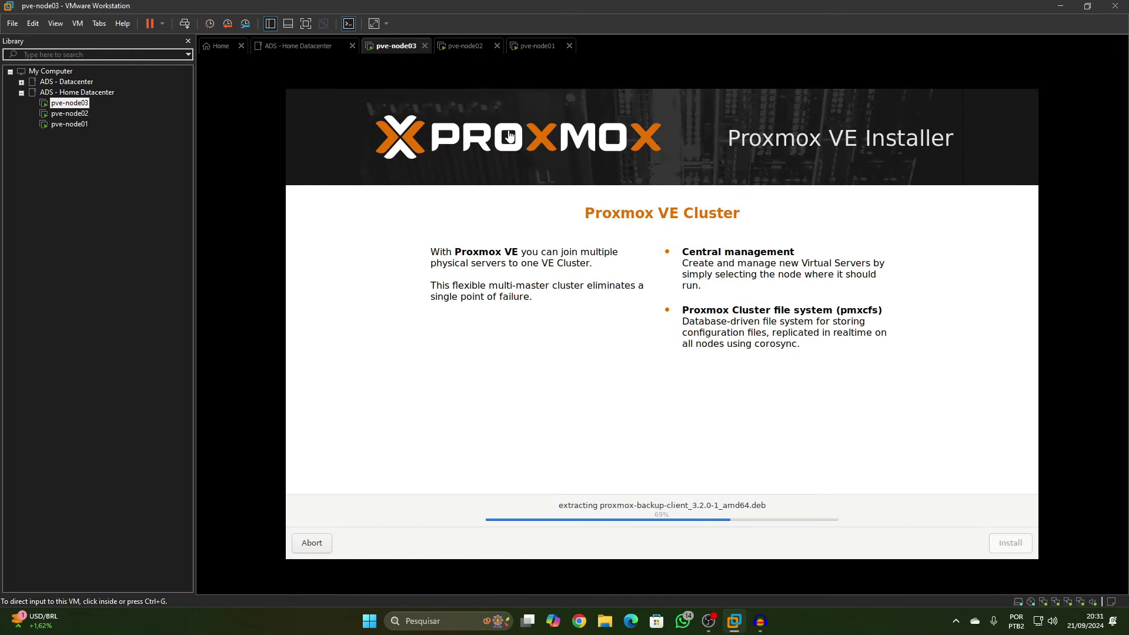
{"action": "key", "text": "ctrl+Tab"}
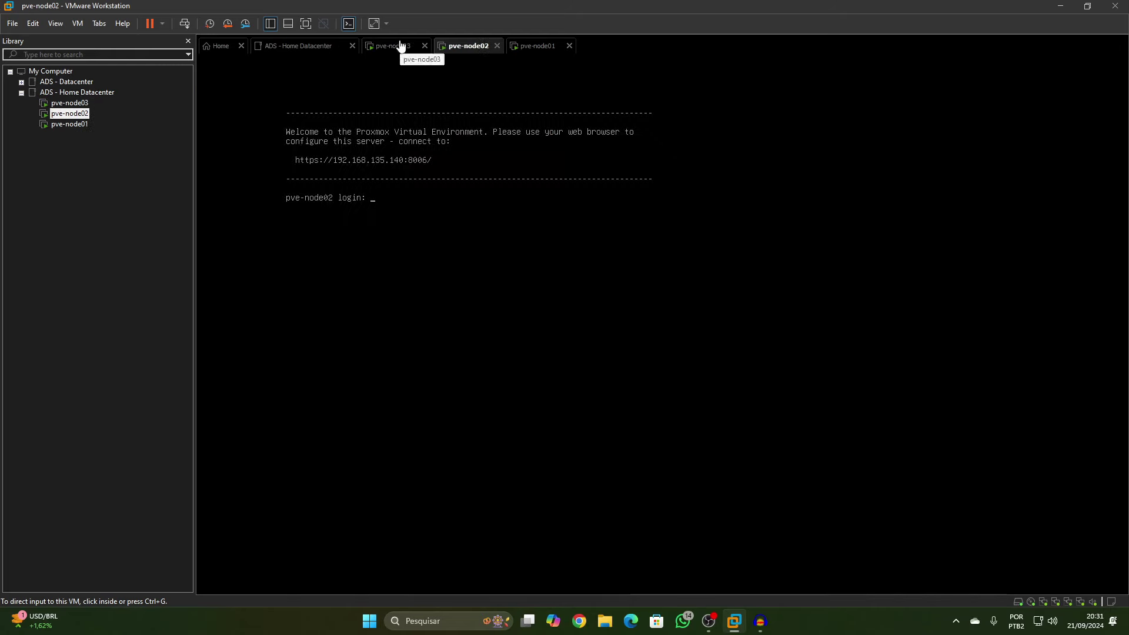
{"action": "key", "text": "ctrl+shift+Tab"}
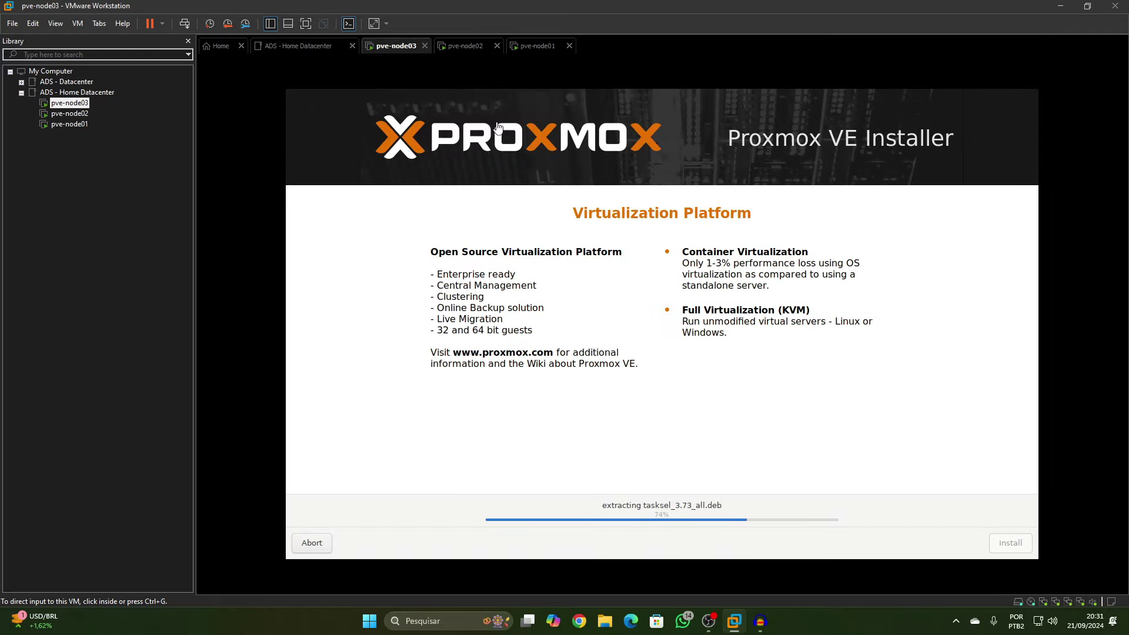
{"action": "left_click", "coordinate": [472, 47]}
{"action": "key", "text": "ctrl+shift+Tab"}
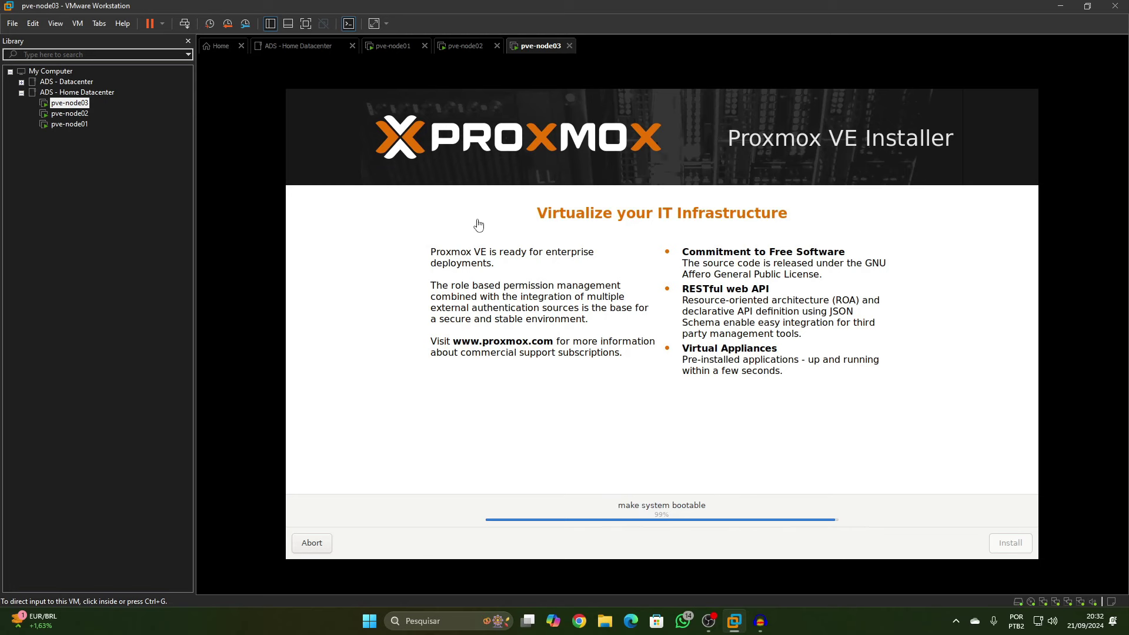
{"action": "left_click", "coordinate": [465, 46]}
{"action": "left_click", "coordinate": [406, 46]}
{"action": "left_click", "coordinate": [532, 47]}
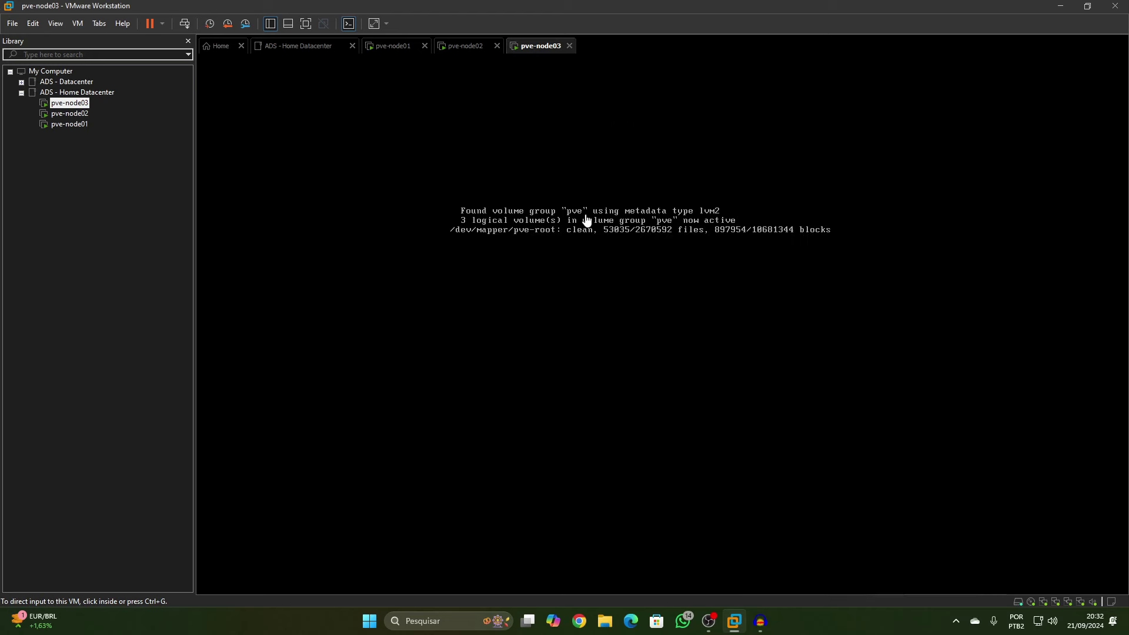
{"action": "left_click", "coordinate": [401, 49]}
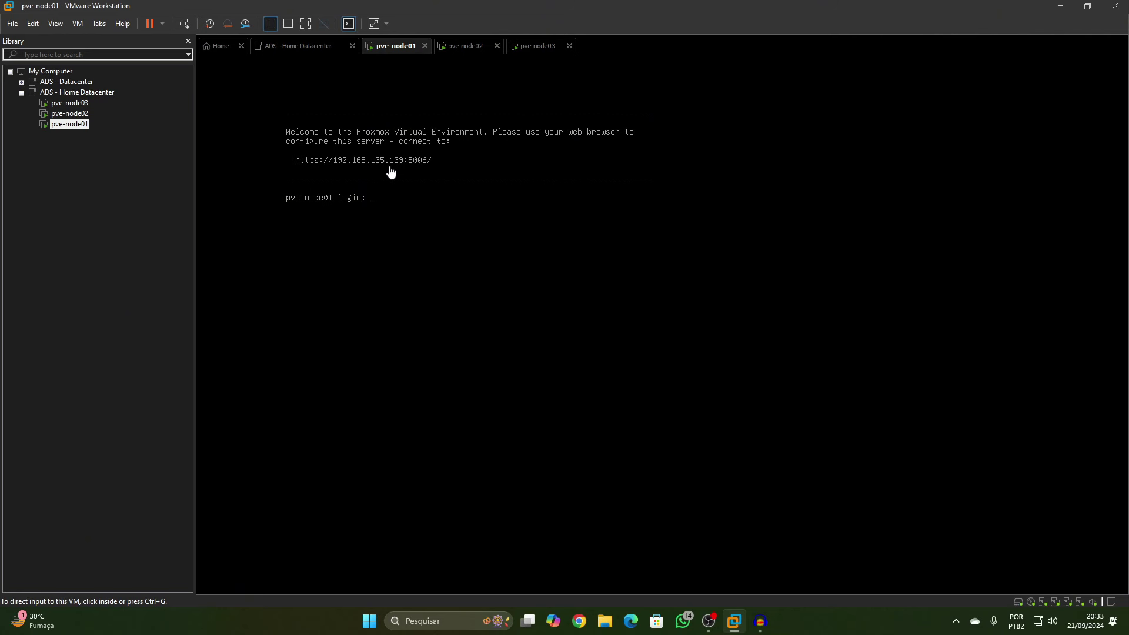
{"action": "left_click", "coordinate": [458, 47]}
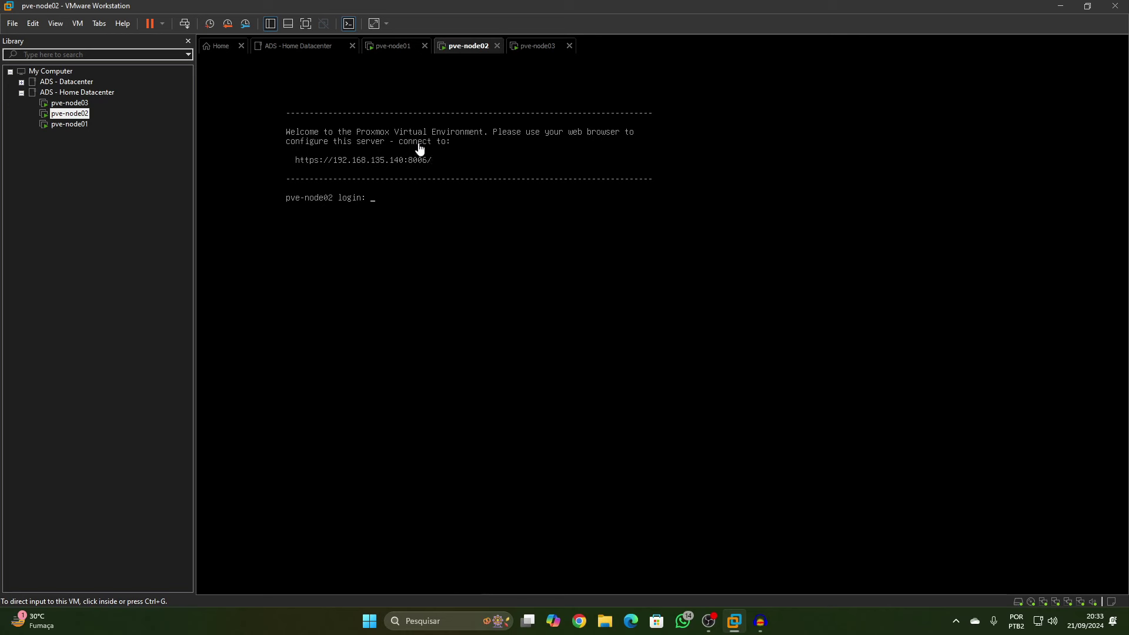
{"action": "left_click", "coordinate": [539, 46]}
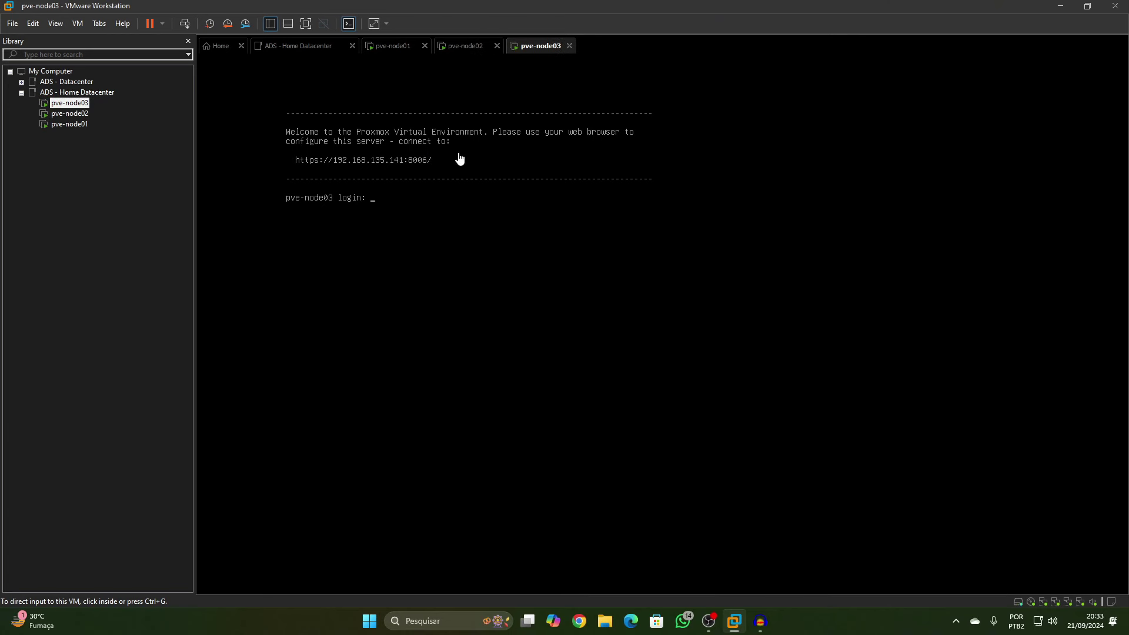
{"action": "left_click", "coordinate": [382, 48]}
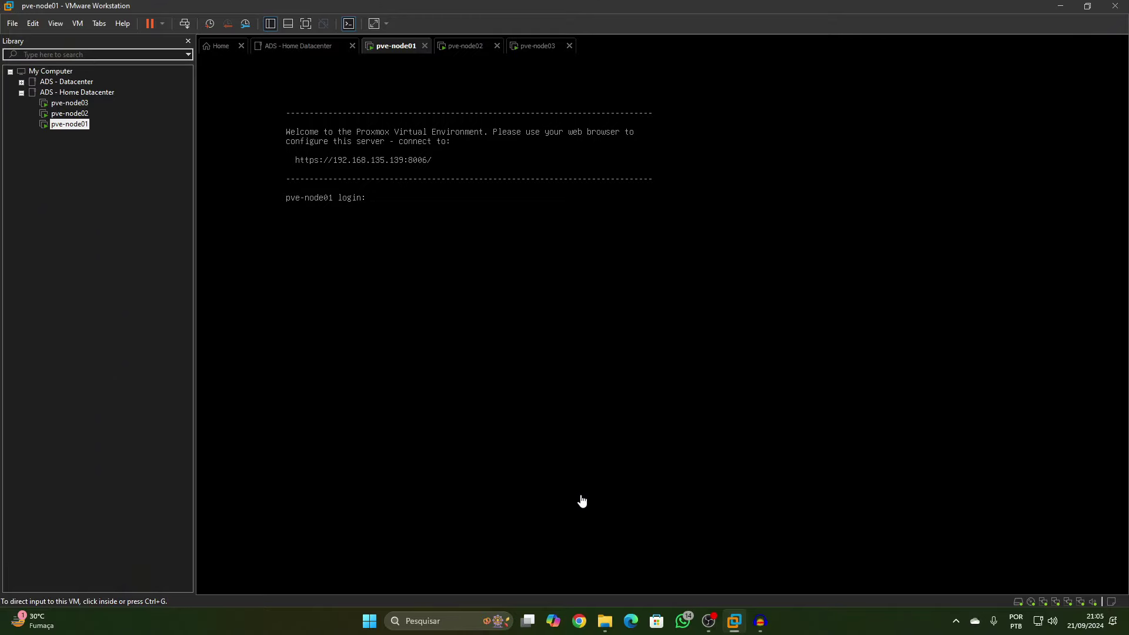
Snap VMware to the left half of the screen and Chrome to the right half
{"action": "left_click_drag", "start_coordinate": [602, 7], "coordinate": [0, 259]}
{"action": "left_click", "coordinate": [432, 334]}
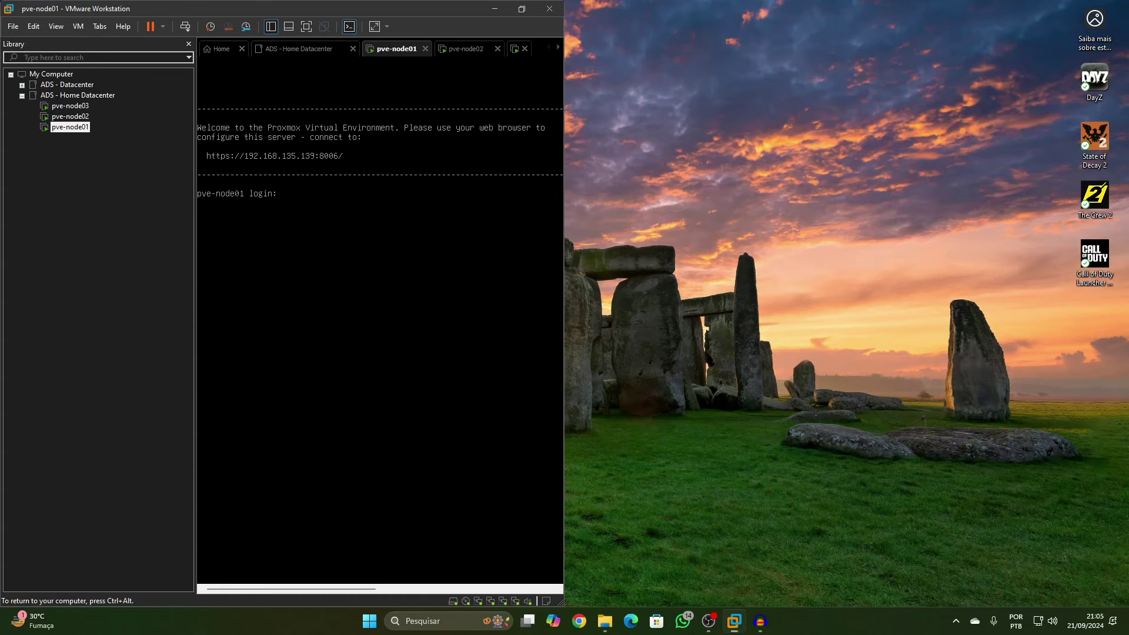
{"action": "left_click", "coordinate": [579, 630]}
{"action": "left_click_drag", "start_coordinate": [688, 9], "coordinate": [1126, 176]}
{"action": "left_click", "coordinate": [739, 36]}
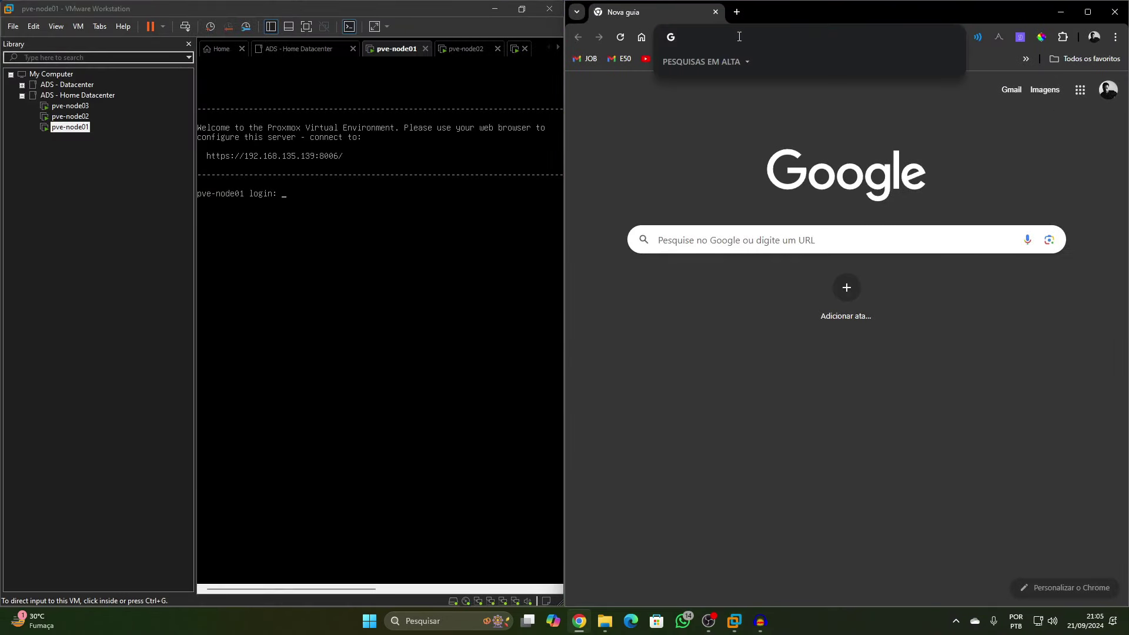
{"action": "type", "text": "192"}
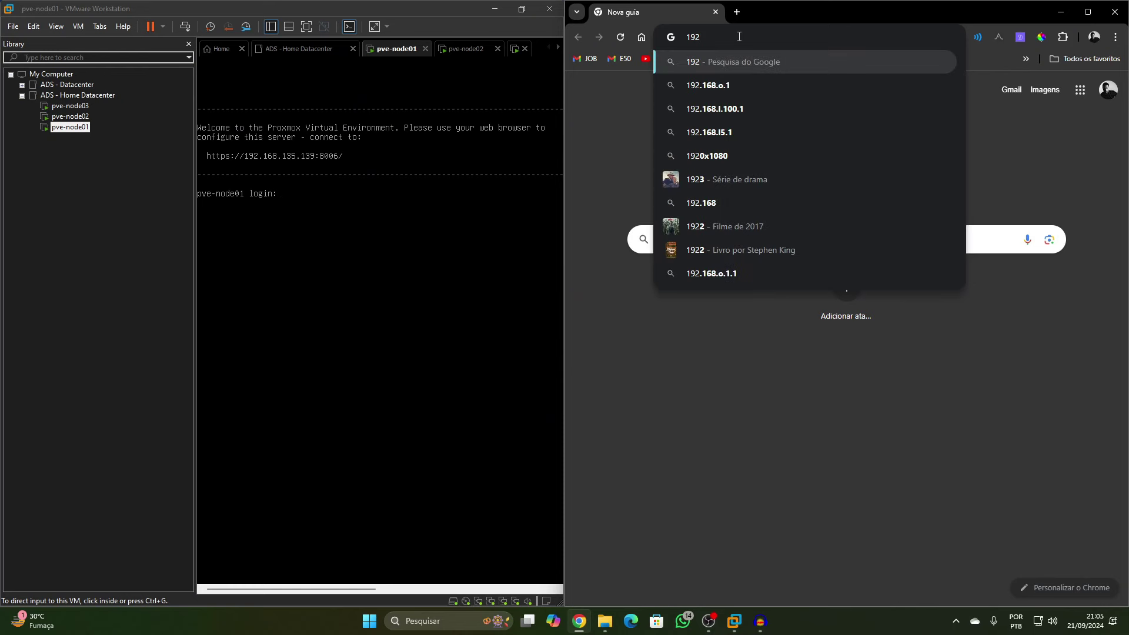
{"action": "type", "text": ".168.1"}
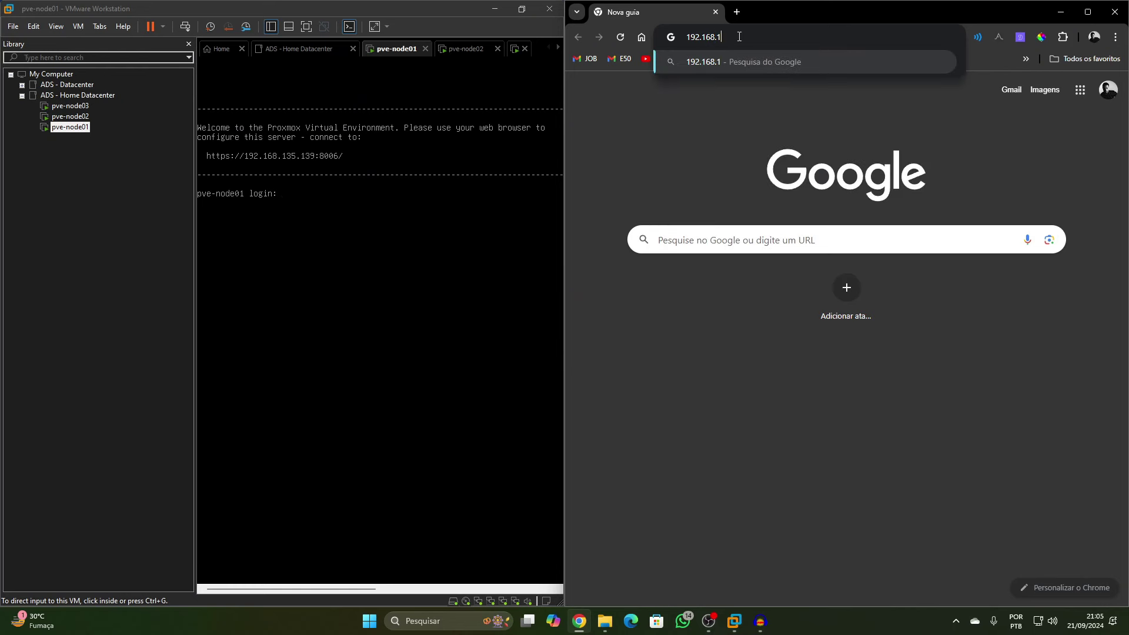
{"action": "type", "text": "35.13"}
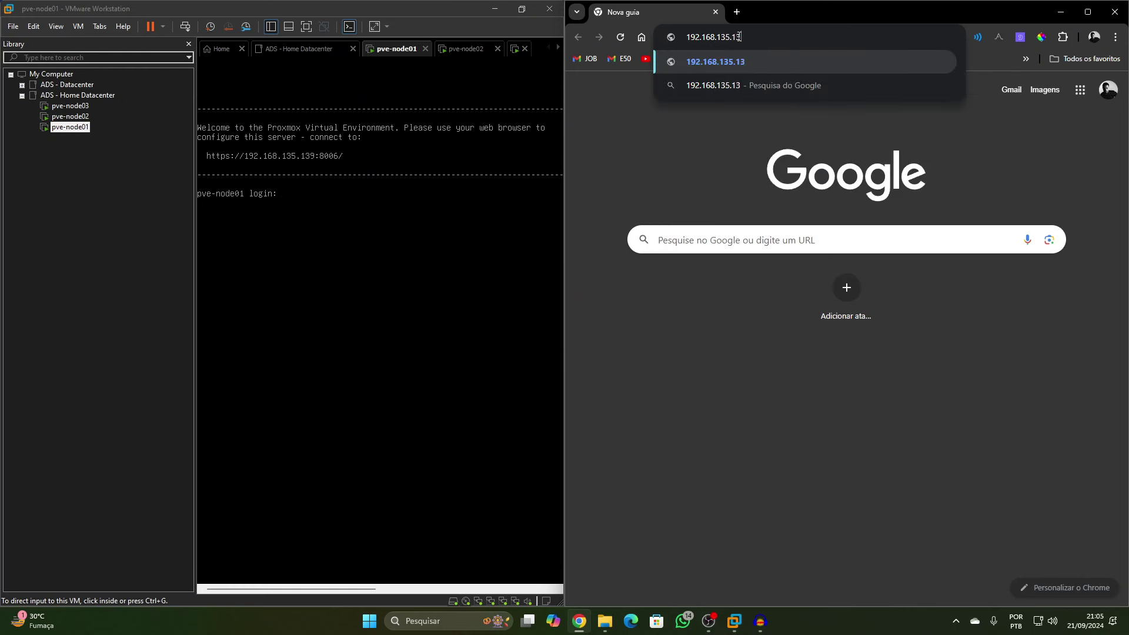
{"action": "type", "text": "9:8006"}
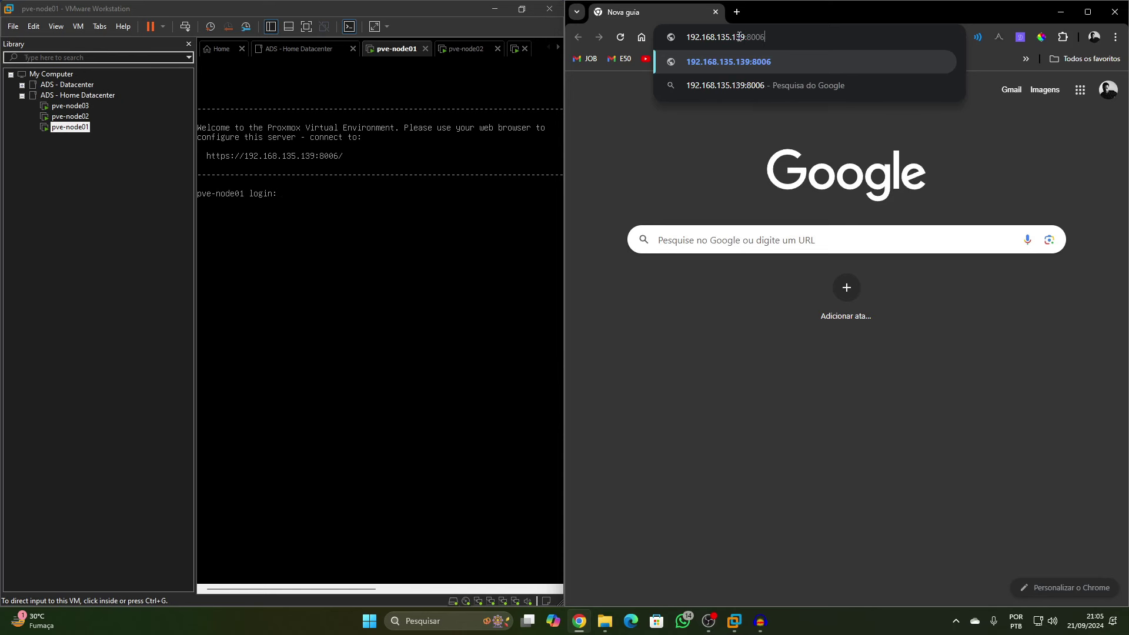
{"action": "key", "text": "Return"}
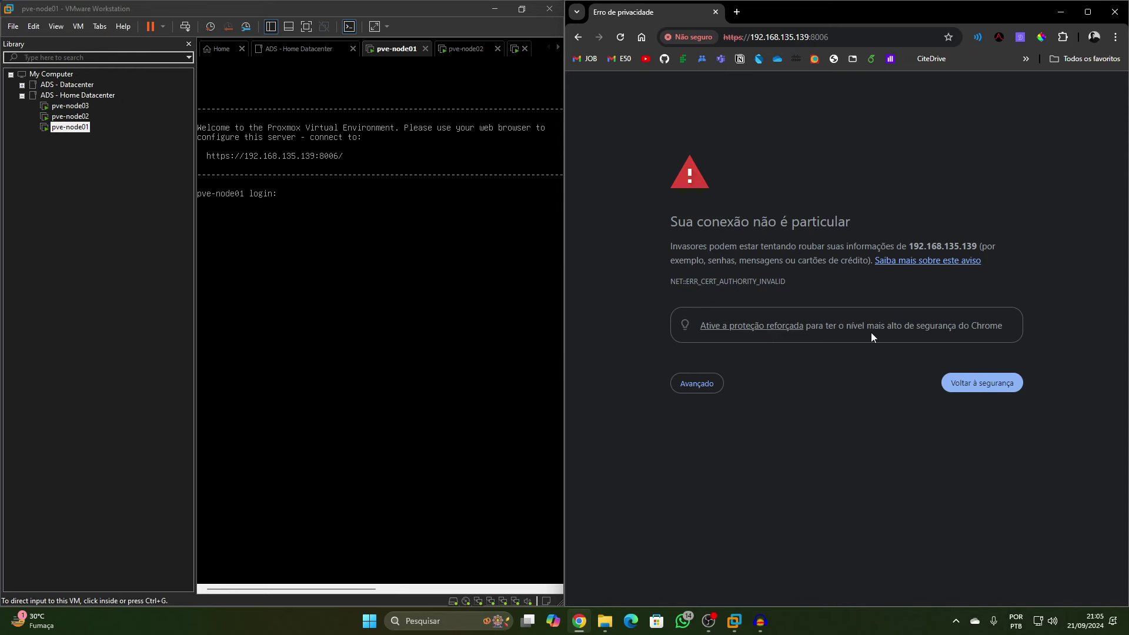
{"action": "left_click_drag", "start_coordinate": [701, 284], "coordinate": [788, 283]}
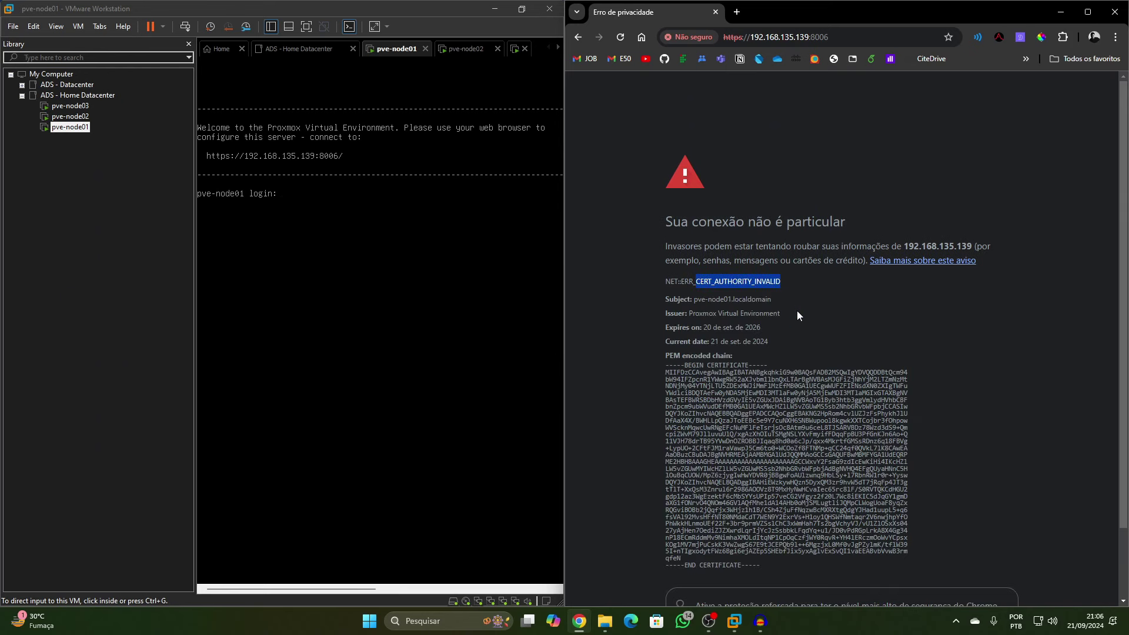
{"action": "left_click", "coordinate": [745, 283]}
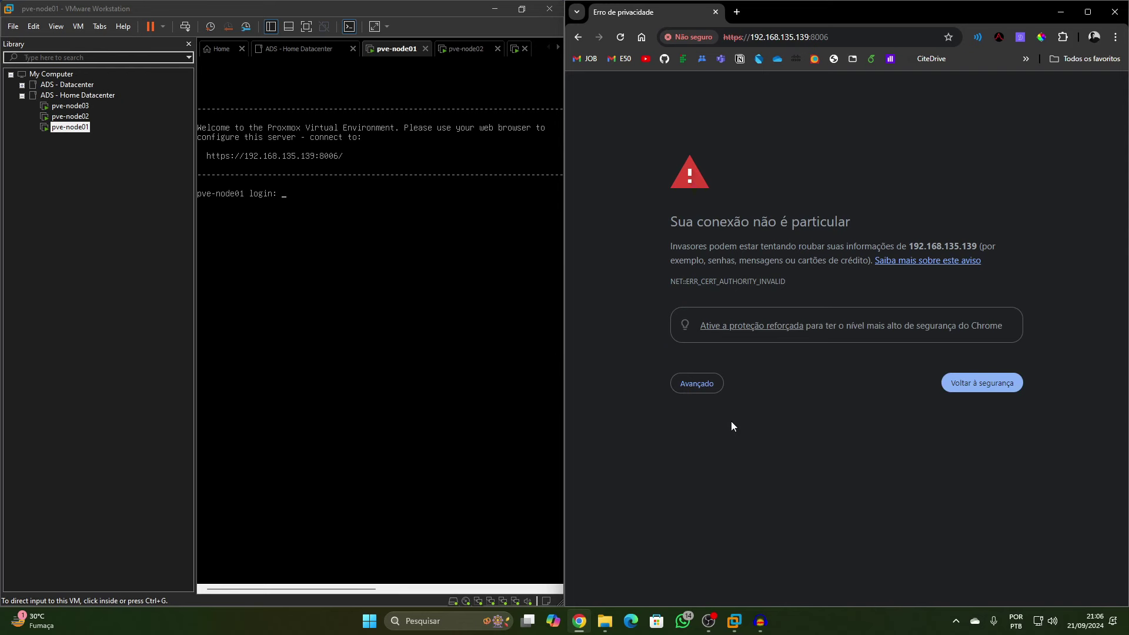
{"action": "left_click", "coordinate": [698, 386]}
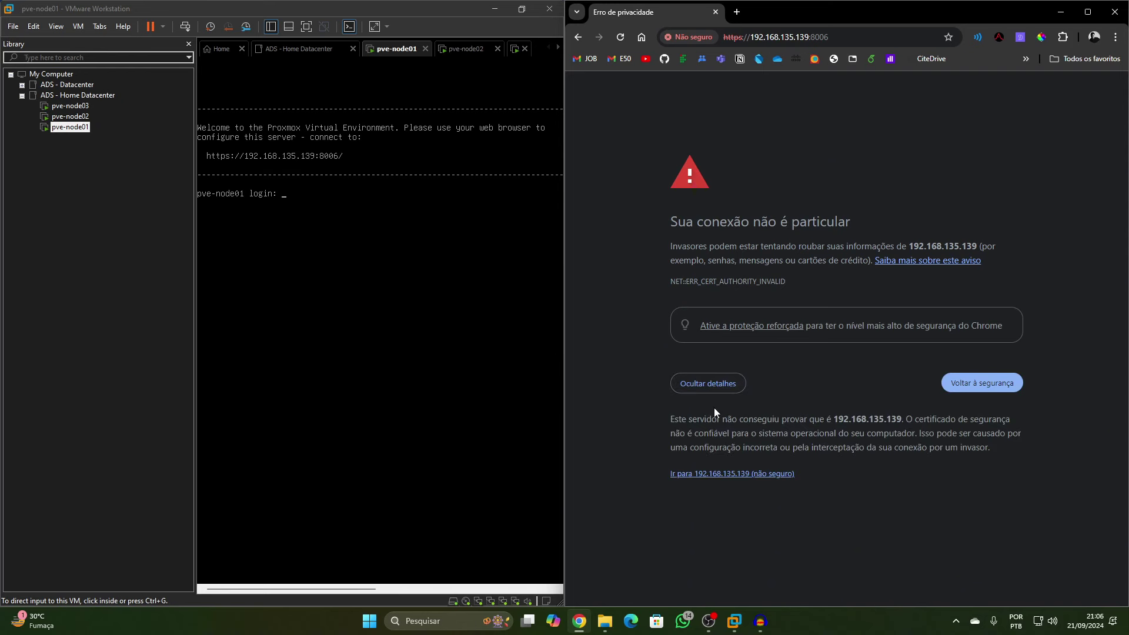
{"action": "left_click", "coordinate": [729, 474]}
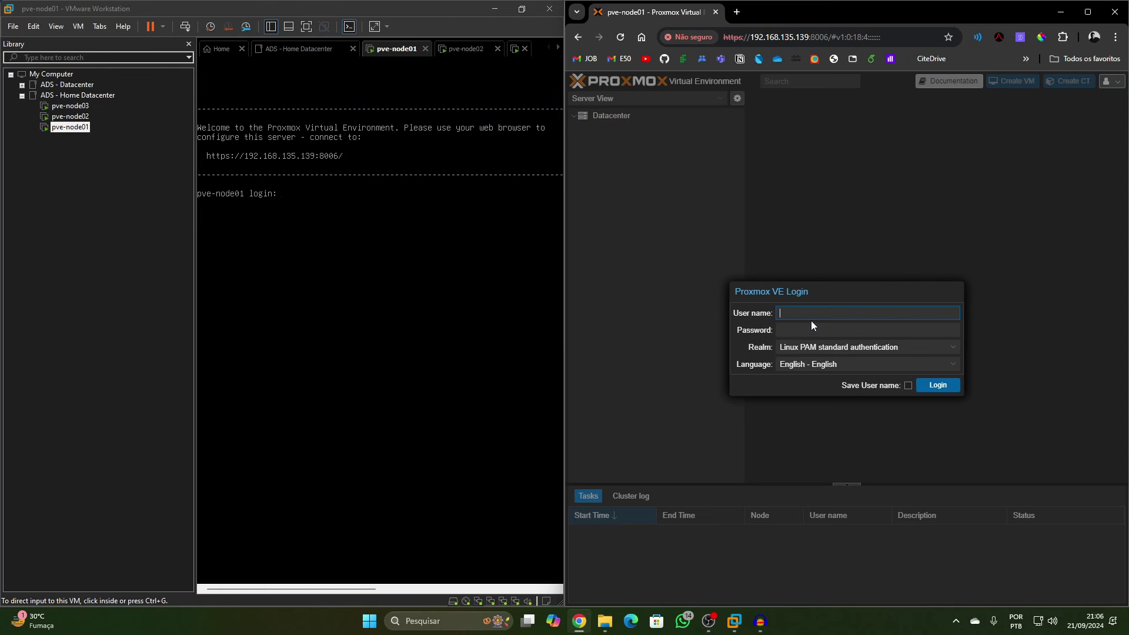
Log in as root with the password, dismiss the subscription notice, and maximize Chrome
{"action": "type", "text": "root"}
{"action": "key", "text": "Tab"}
{"action": "left_click", "coordinate": [938, 386]}
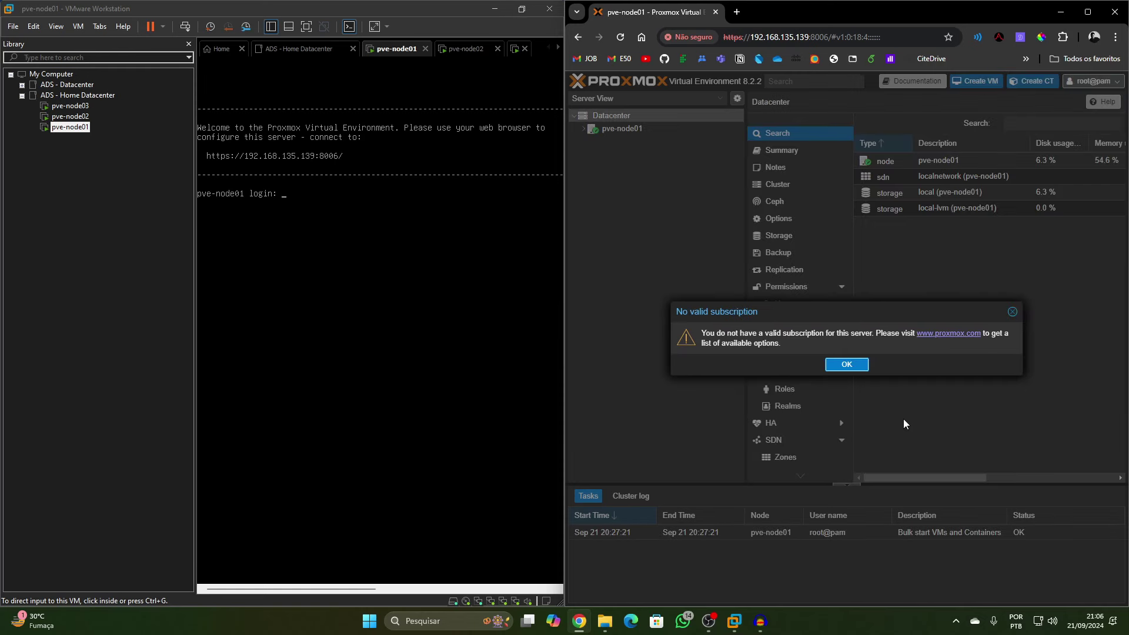
{"action": "left_click", "coordinate": [860, 368]}
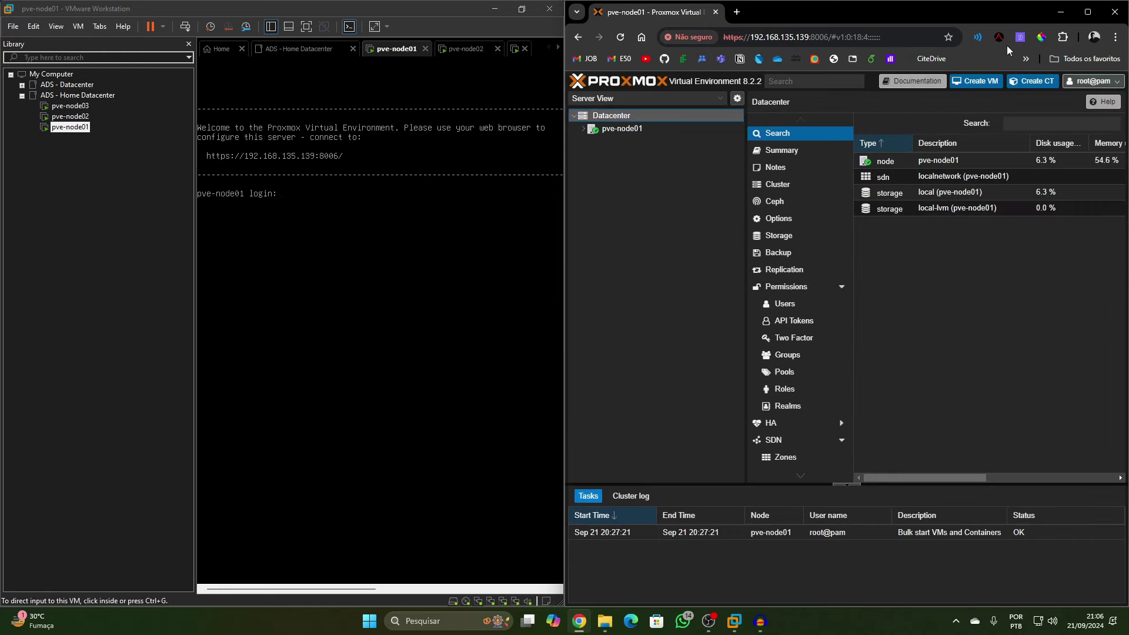
{"action": "left_click", "coordinate": [1087, 12]}
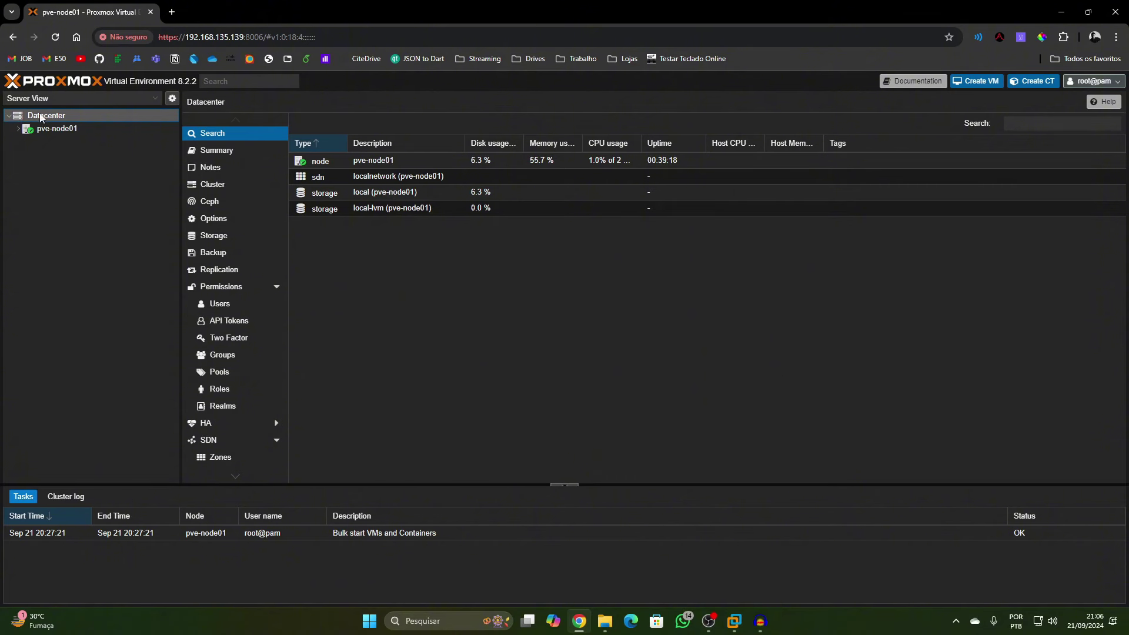
Expand pve-node01 in the resource tree, then go back to the Datacenter view
{"action": "left_click", "coordinate": [18, 128]}
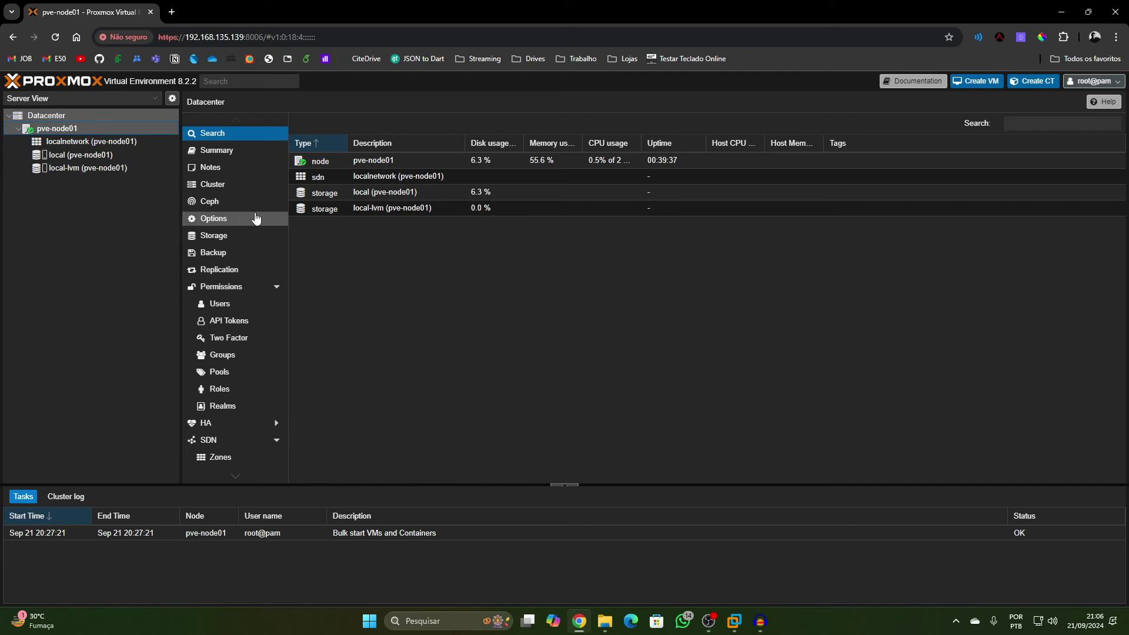
{"action": "left_click", "coordinate": [84, 127]}
{"action": "left_click", "coordinate": [104, 116]}
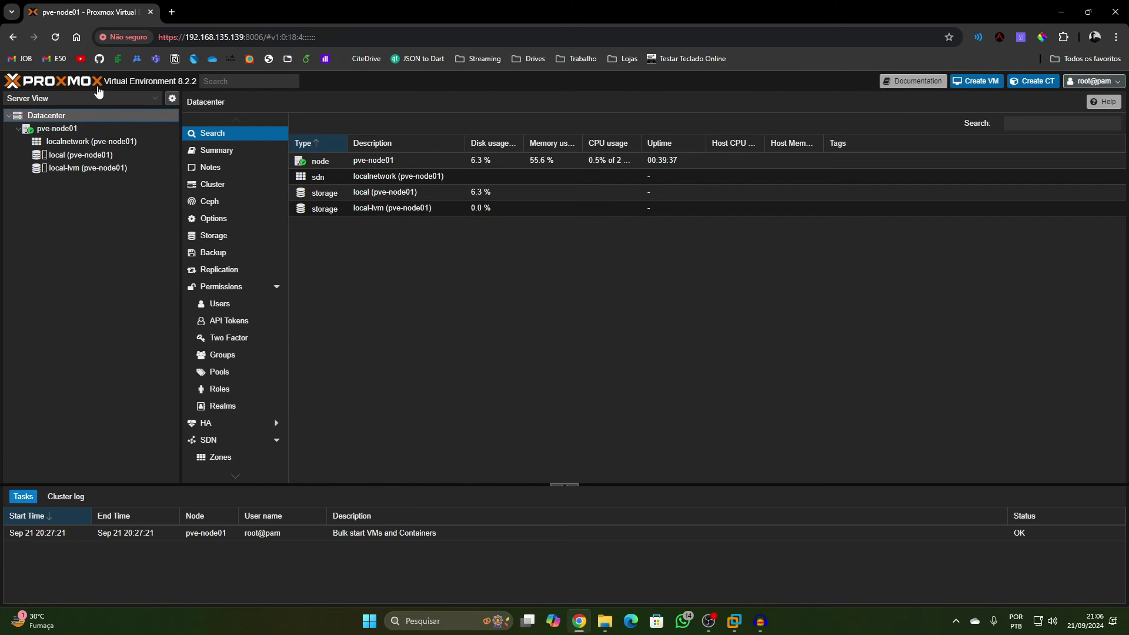
Review Datacenter Summary, Cluster, Ceph, Options and Storage, then open the pve-node01 node page
{"action": "left_click", "coordinate": [226, 153]}
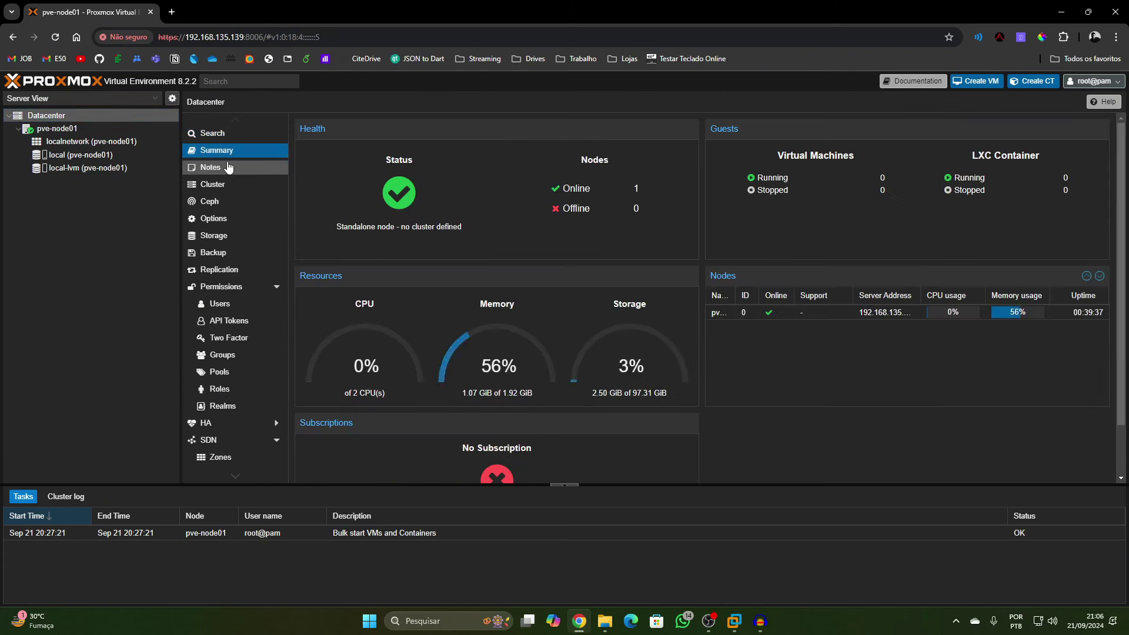
{"action": "left_click", "coordinate": [248, 184]}
{"action": "left_click", "coordinate": [233, 202]}
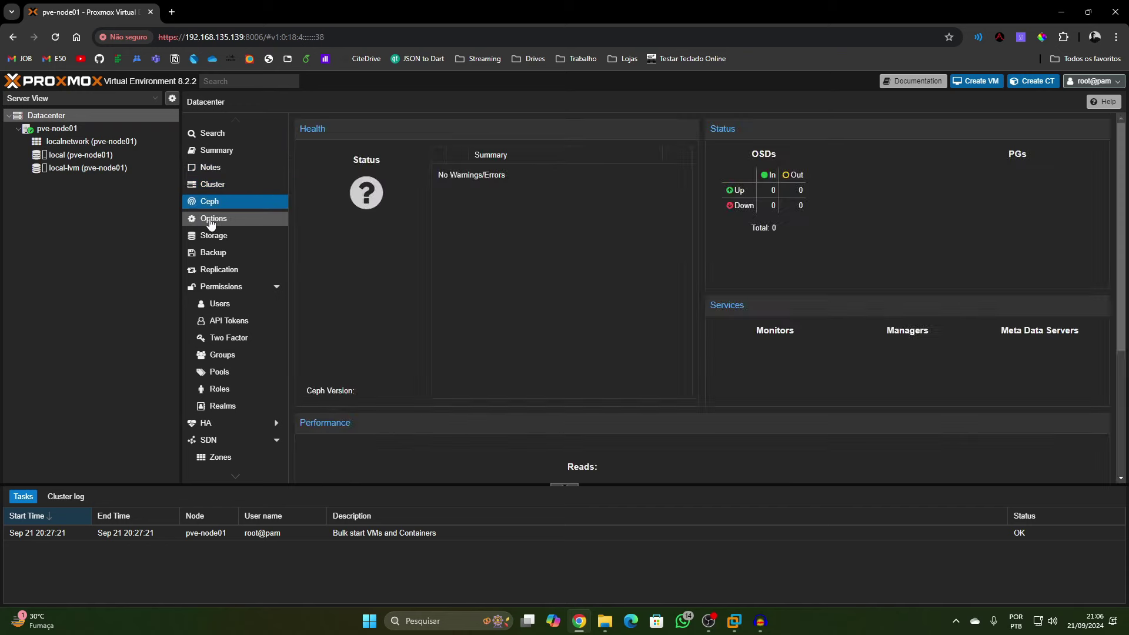
{"action": "left_click", "coordinate": [238, 219]}
{"action": "left_click", "coordinate": [246, 238]}
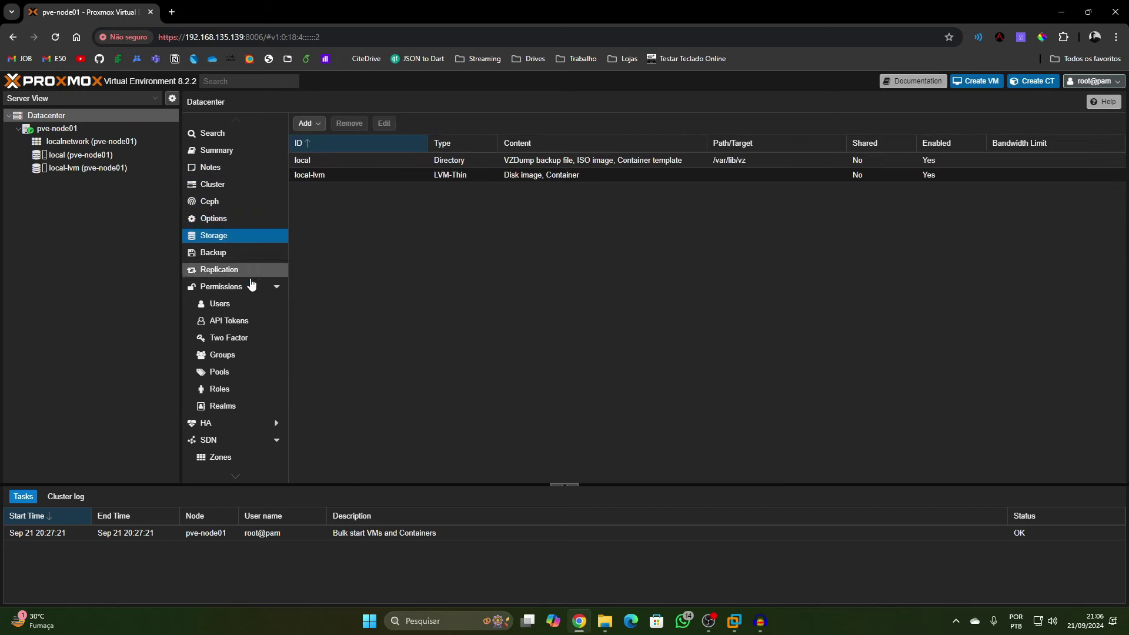
{"action": "scroll", "coordinate": [250, 347], "scroll_direction": "down", "scroll_amount": 5}
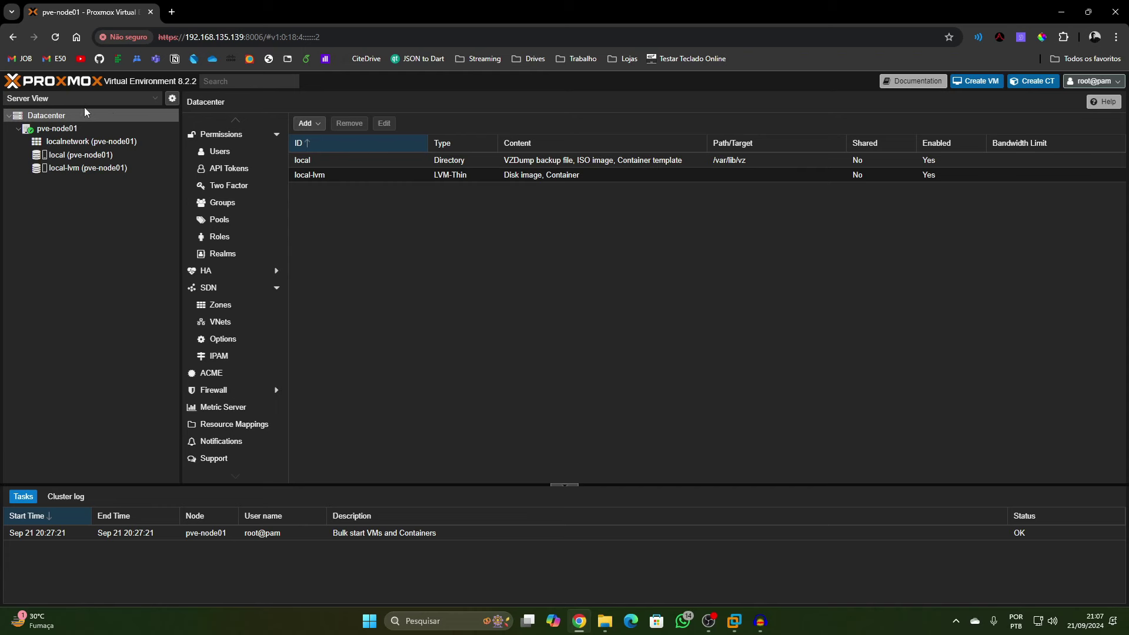
{"action": "left_click", "coordinate": [81, 128]}
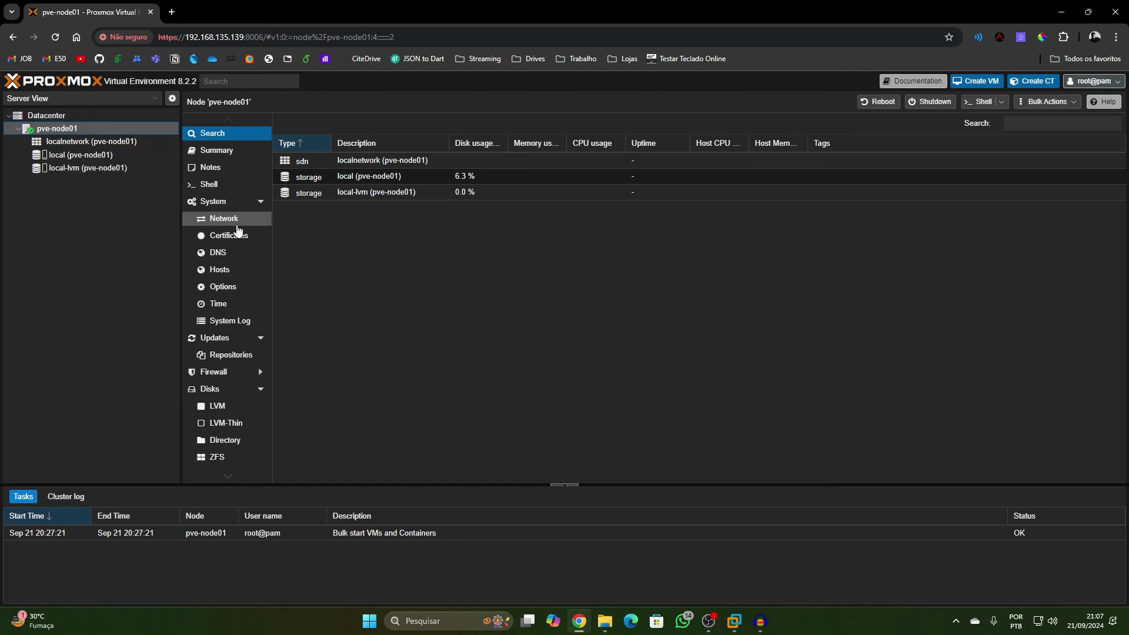
Browse pve-node01's Summary, Shell, System, Network, Certificates, DNS and Options pages
{"action": "left_click", "coordinate": [220, 153]}
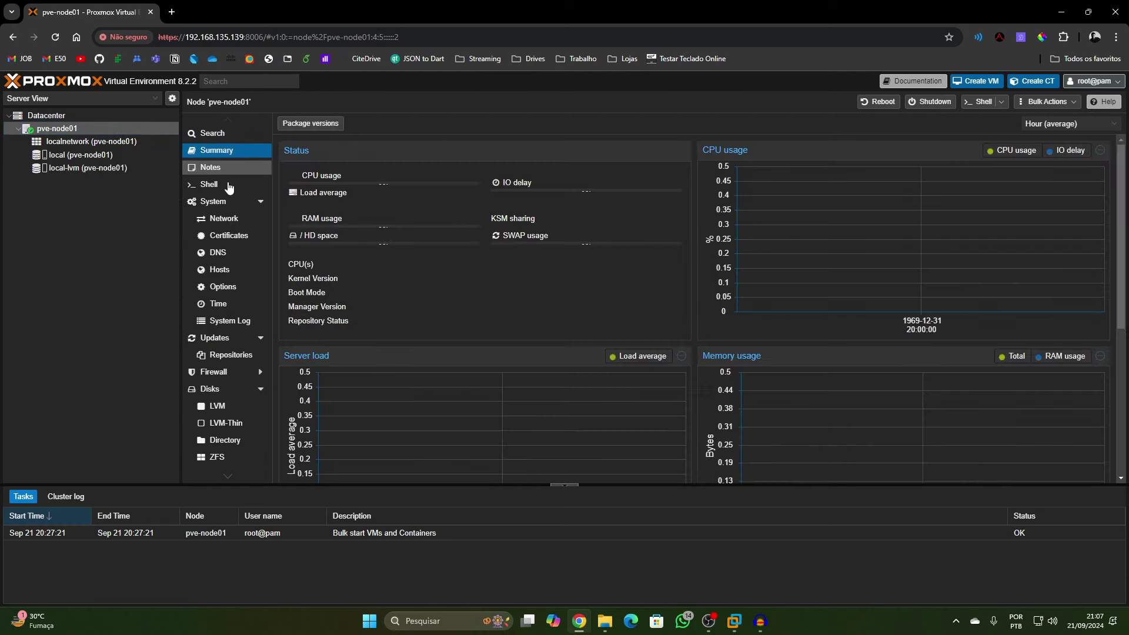
{"action": "left_click", "coordinate": [228, 187]}
{"action": "left_click", "coordinate": [229, 201]}
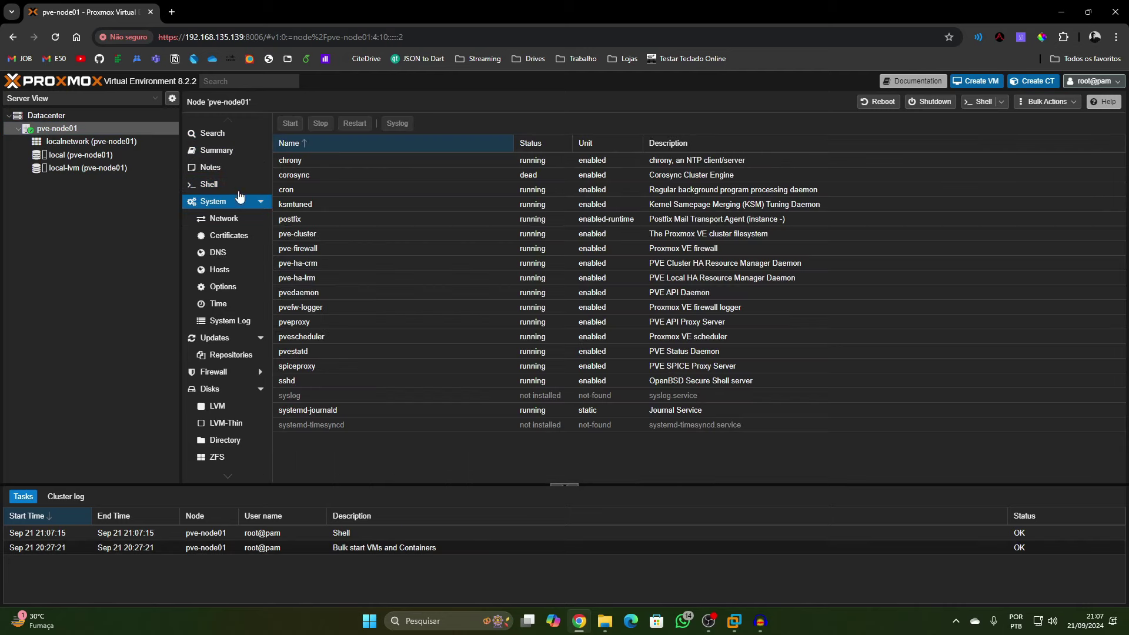
{"action": "left_click", "coordinate": [218, 219]}
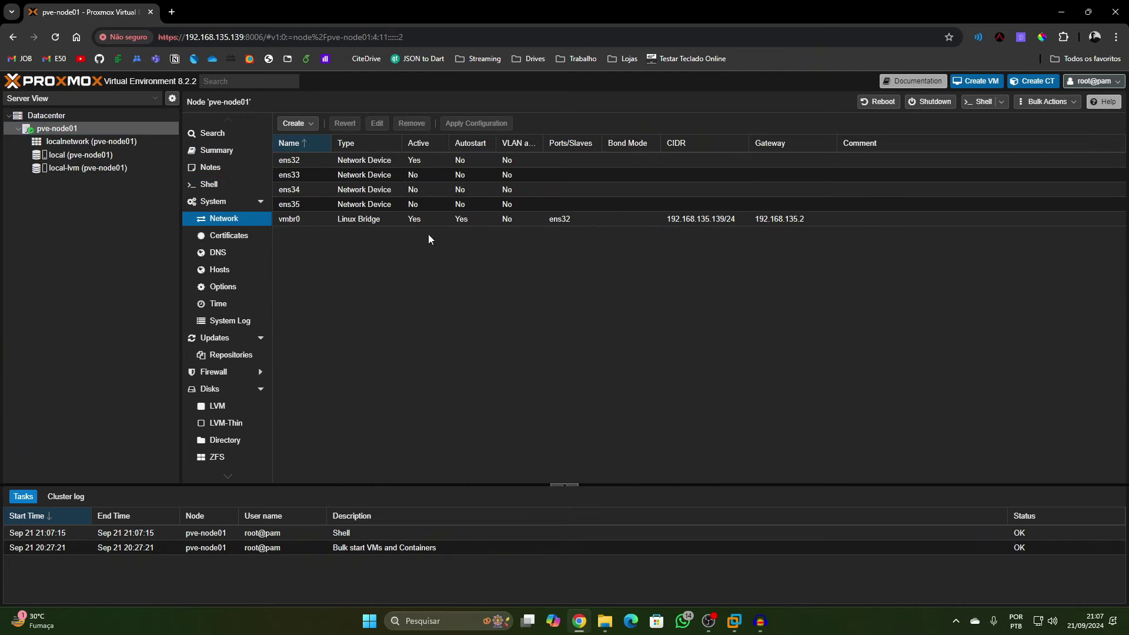
{"action": "left_click", "coordinate": [206, 232]}
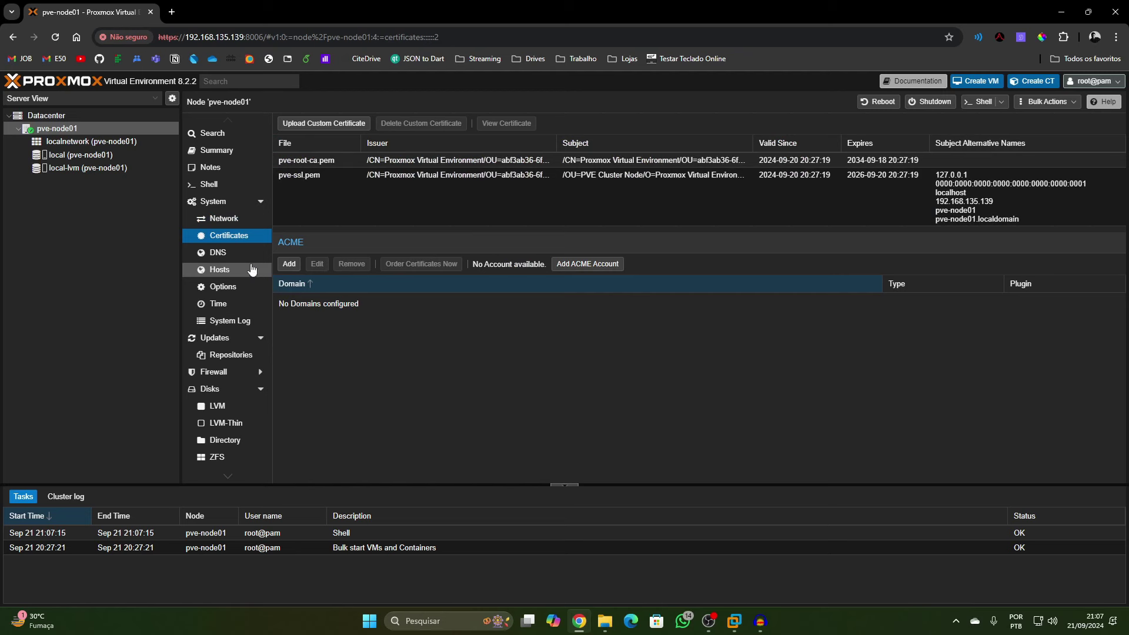
{"action": "left_click", "coordinate": [219, 253]}
{"action": "left_click", "coordinate": [242, 287]}
{"action": "scroll", "coordinate": [249, 338], "scroll_direction": "down", "scroll_amount": 1}
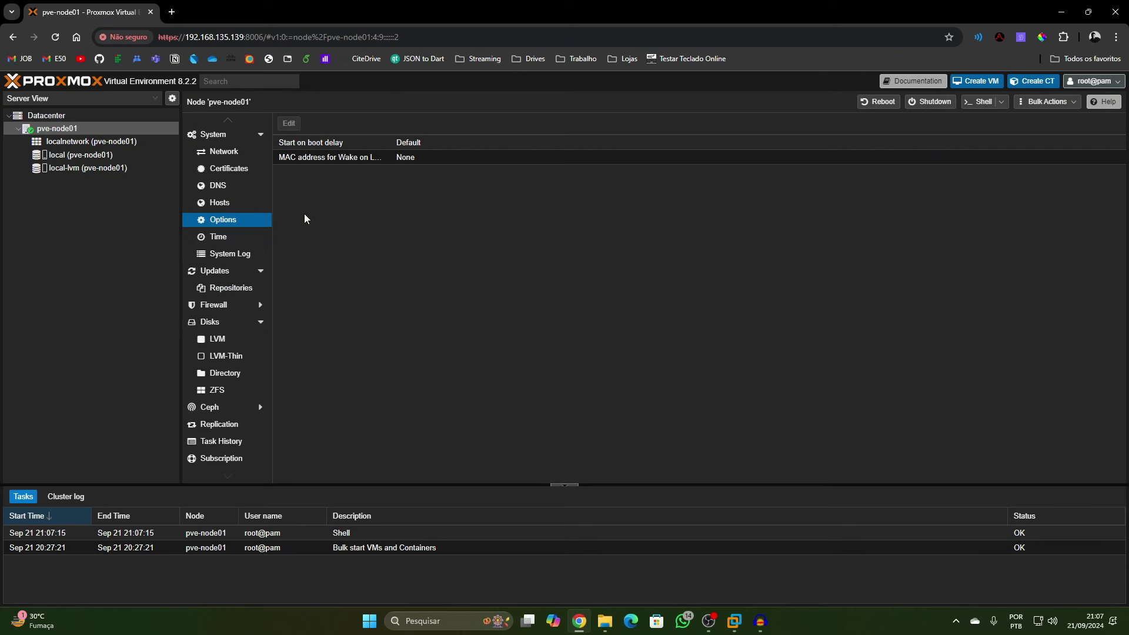
Launch Excel and open the topologia - homedatacenter workbook maximized
{"action": "key", "text": "super"}
{"action": "type", "text": "exe"}
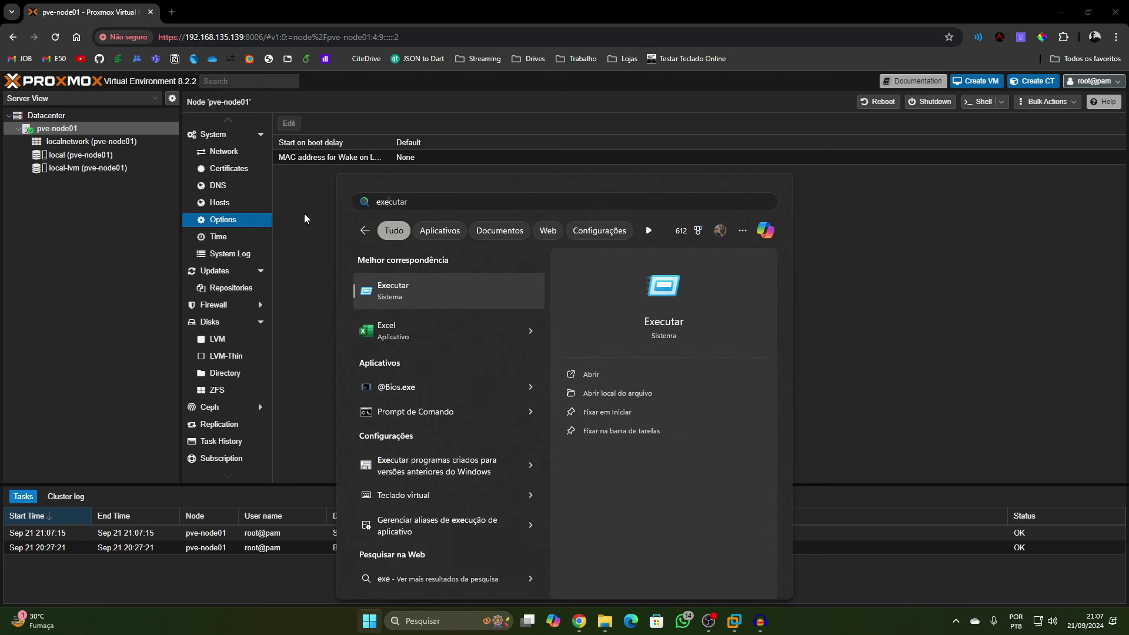
{"action": "left_click", "coordinate": [531, 331]}
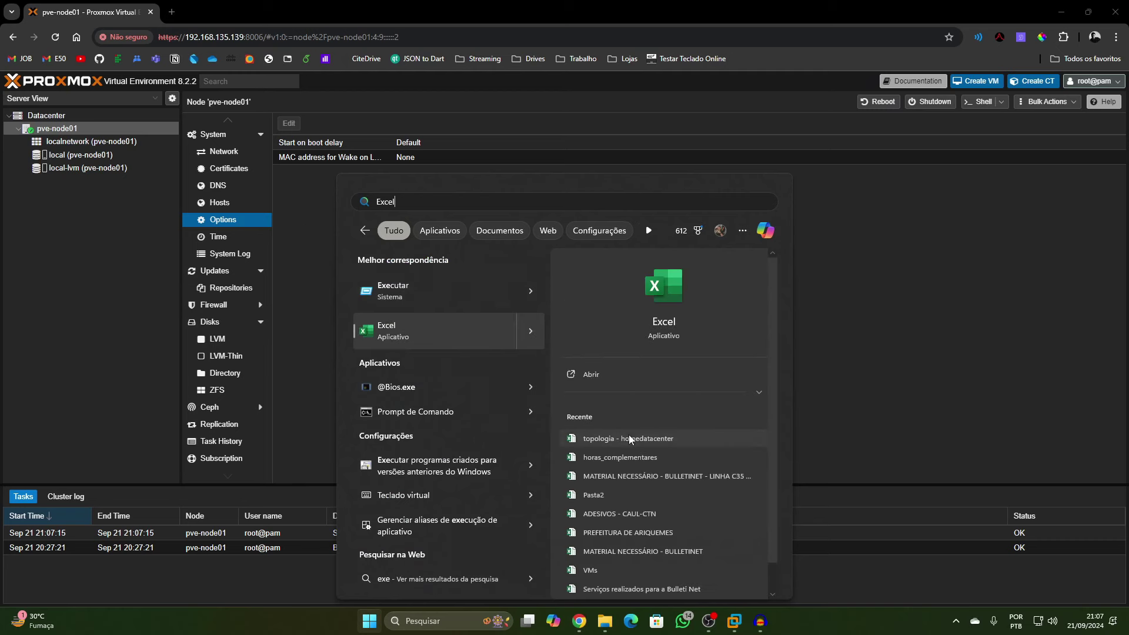
{"action": "left_click", "coordinate": [629, 437]}
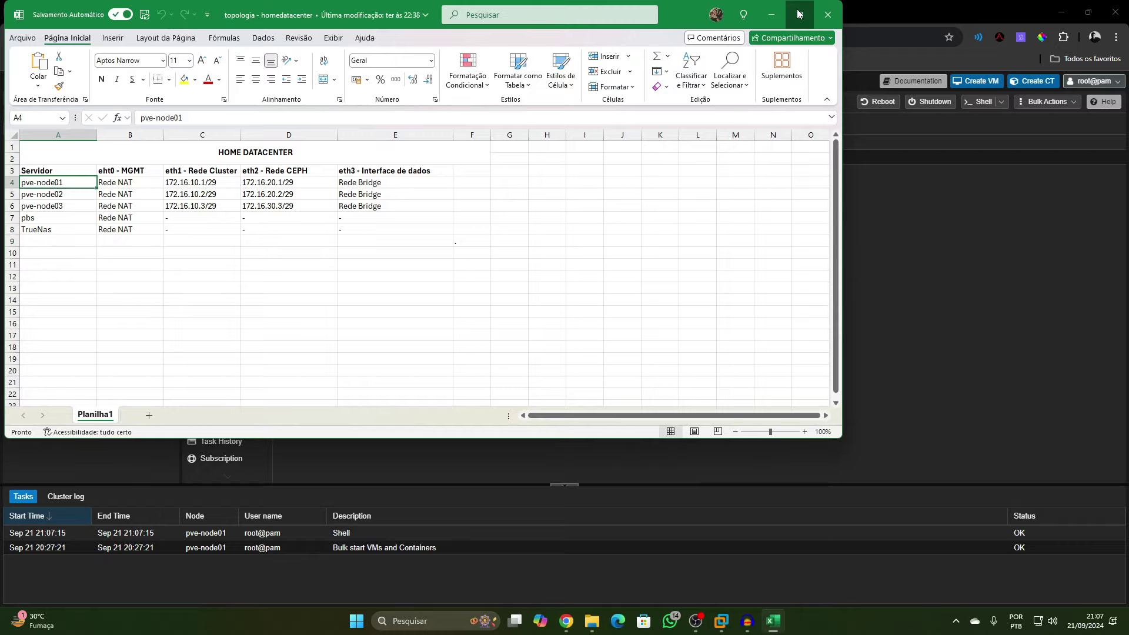
{"action": "left_click", "coordinate": [797, 13]}
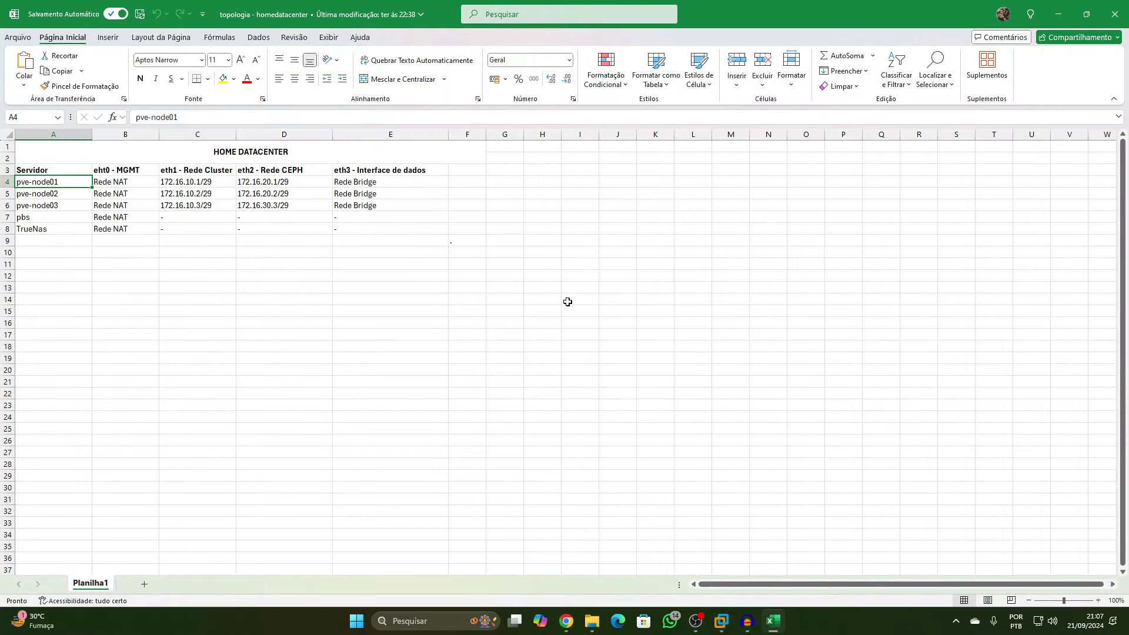
Review the server names A4–A8 and the nodes' management network cells
{"action": "left_click", "coordinate": [348, 256]}
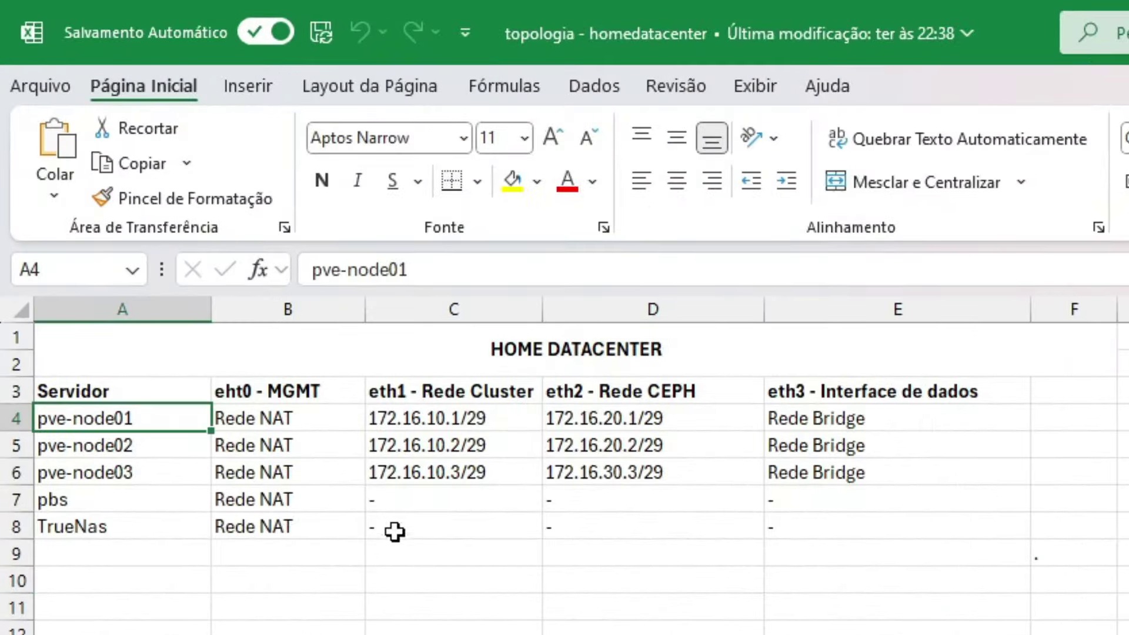
{"action": "left_click", "coordinate": [511, 360]}
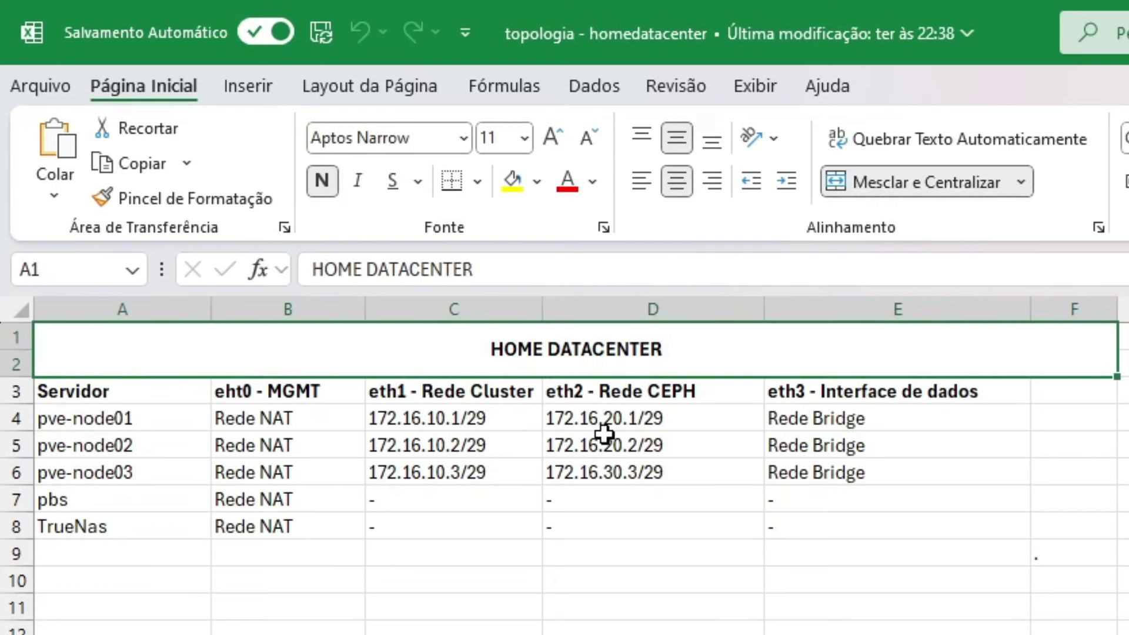
{"action": "left_click_drag", "start_coordinate": [121, 425], "coordinate": [156, 529]}
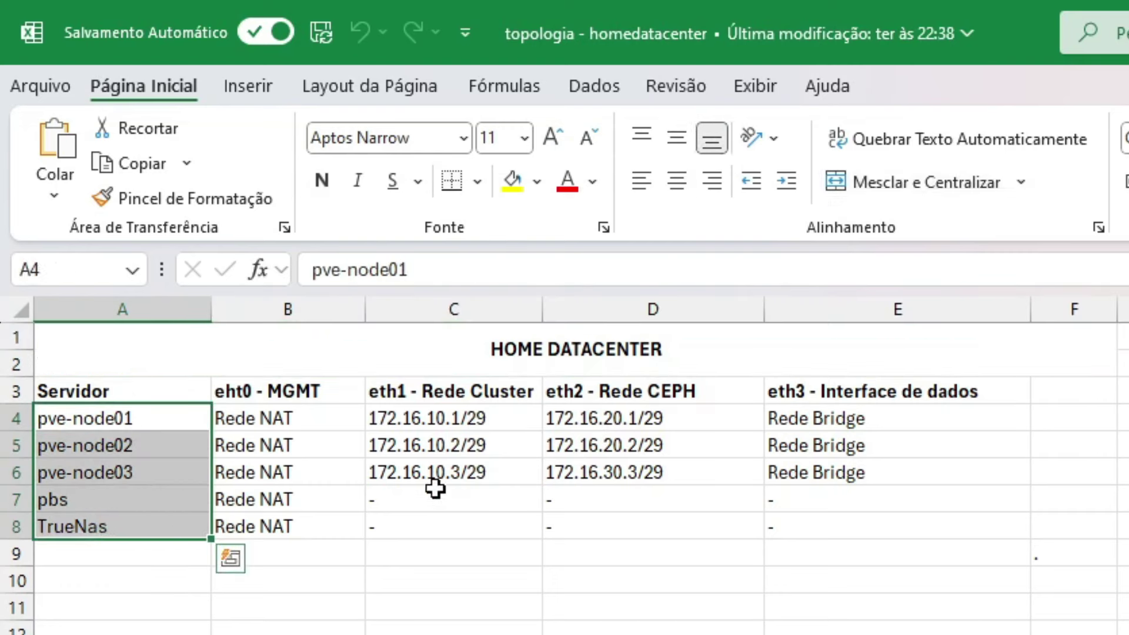
{"action": "left_click", "coordinate": [317, 432]}
{"action": "left_click_drag", "start_coordinate": [318, 433], "coordinate": [312, 471]}
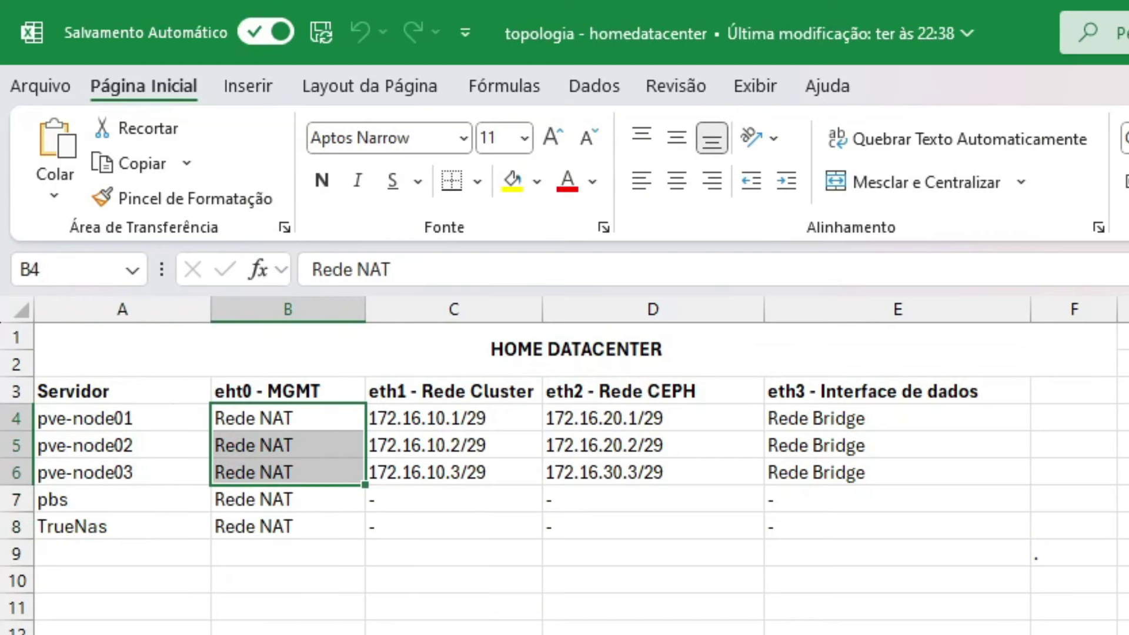
Glance at the Proxmox page, then review the eth1 cluster, eth2 Ceph and eth3 data columns
{"action": "key", "text": "super+Down"}
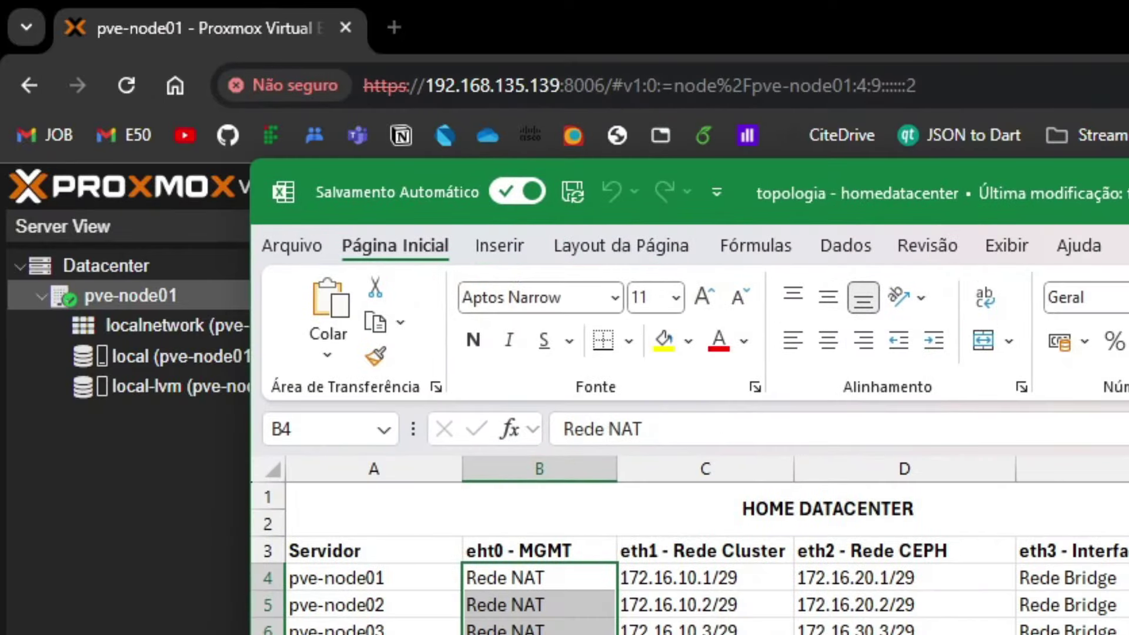
{"action": "key", "text": "super+Up"}
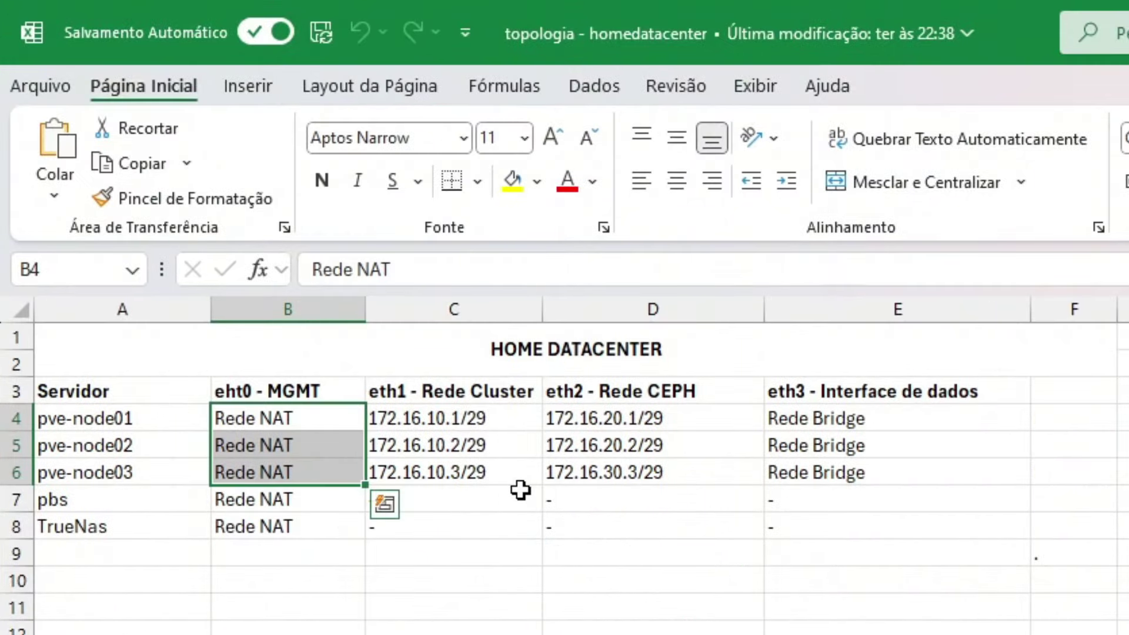
{"action": "left_click", "coordinate": [438, 391]}
{"action": "left_click", "coordinate": [648, 385]}
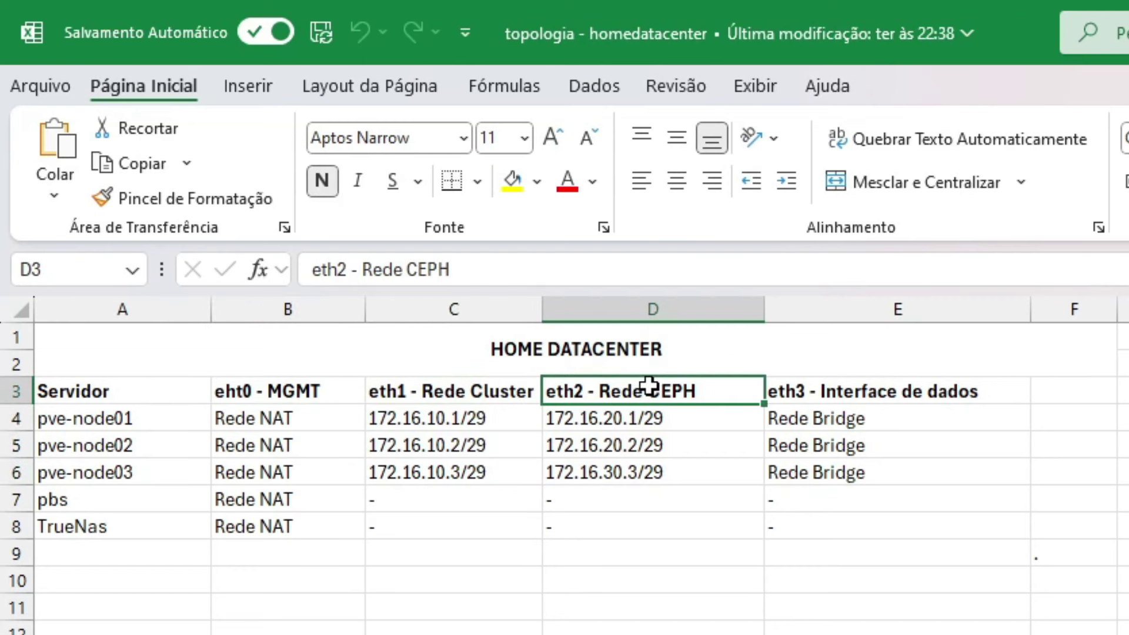
{"action": "left_click", "coordinate": [909, 392]}
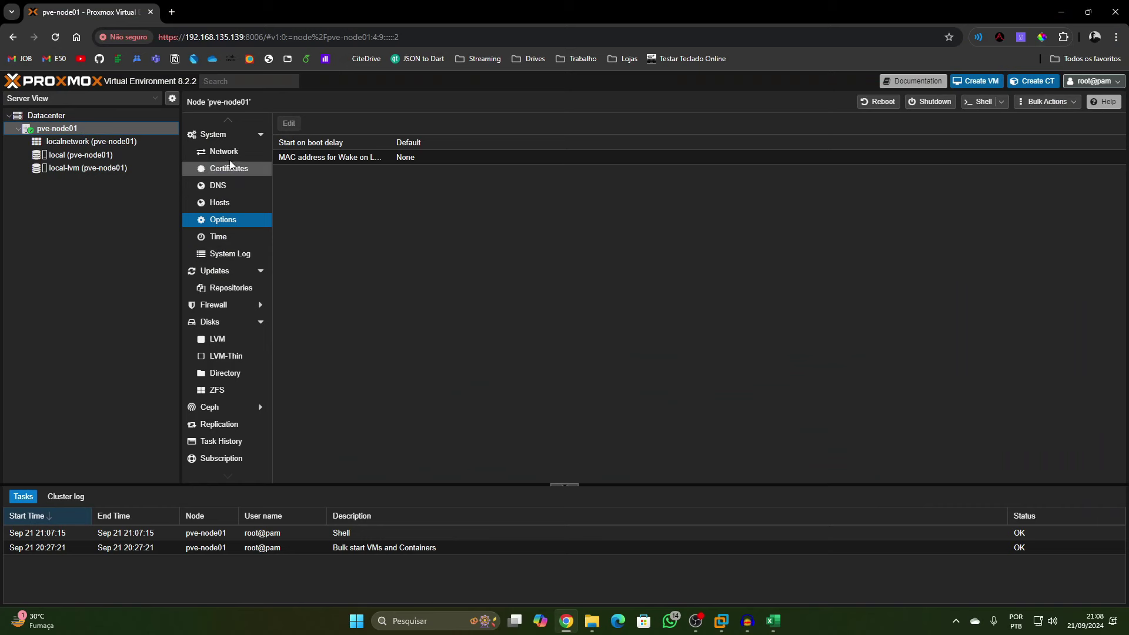
List pve-node01's network interfaces and inspect ens34, ens35 and vmbr0 without changing anything
{"action": "scroll", "coordinate": [229, 177], "scroll_direction": "up", "scroll_amount": 2}
{"action": "left_click", "coordinate": [235, 217]}
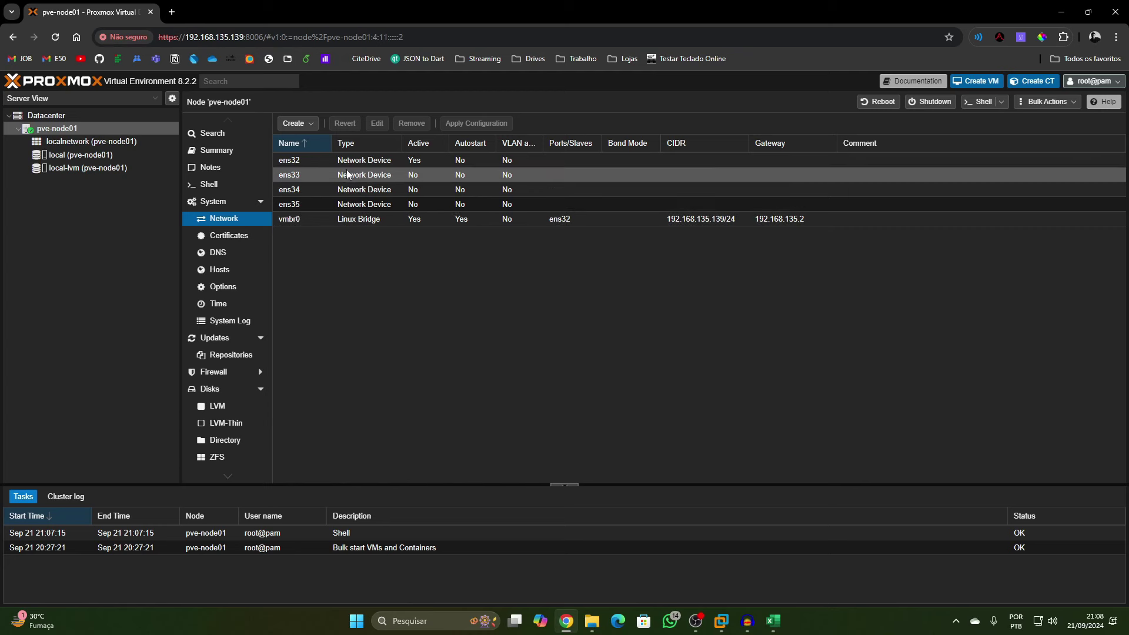
{"action": "left_click", "coordinate": [312, 123]}
{"action": "left_click", "coordinate": [642, 273]}
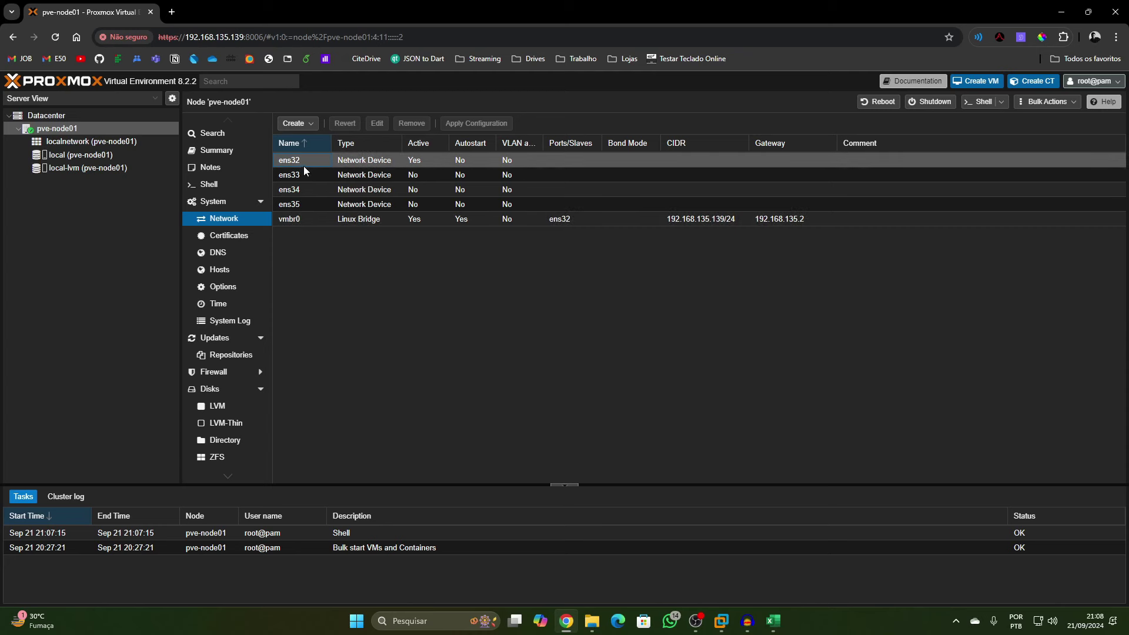
{"action": "left_click", "coordinate": [311, 188]}
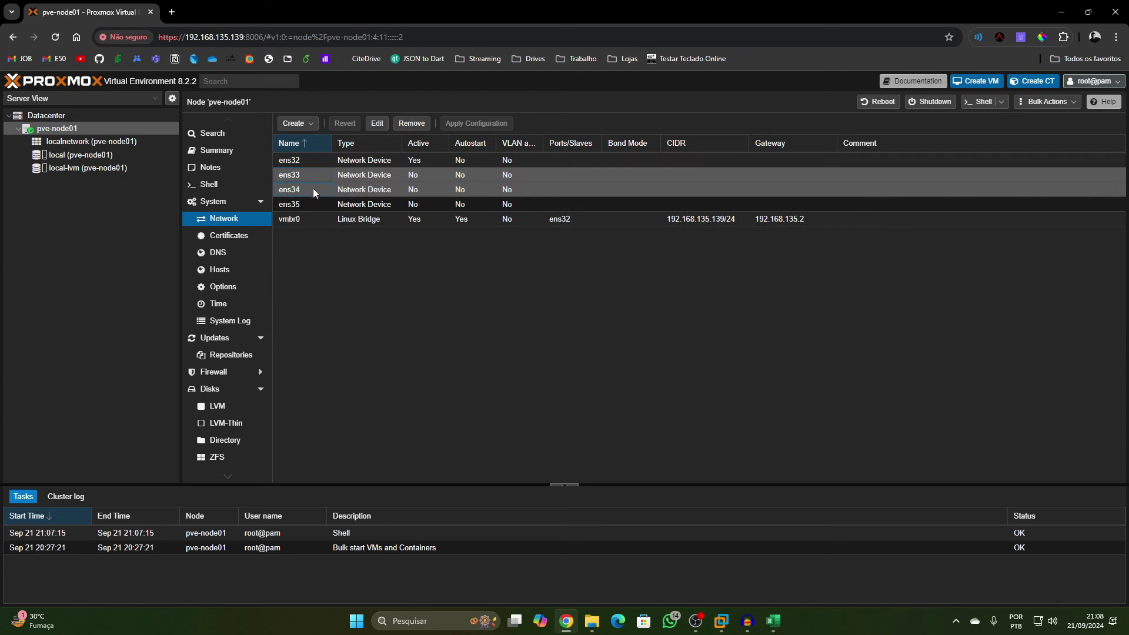
{"action": "left_click", "coordinate": [316, 206]}
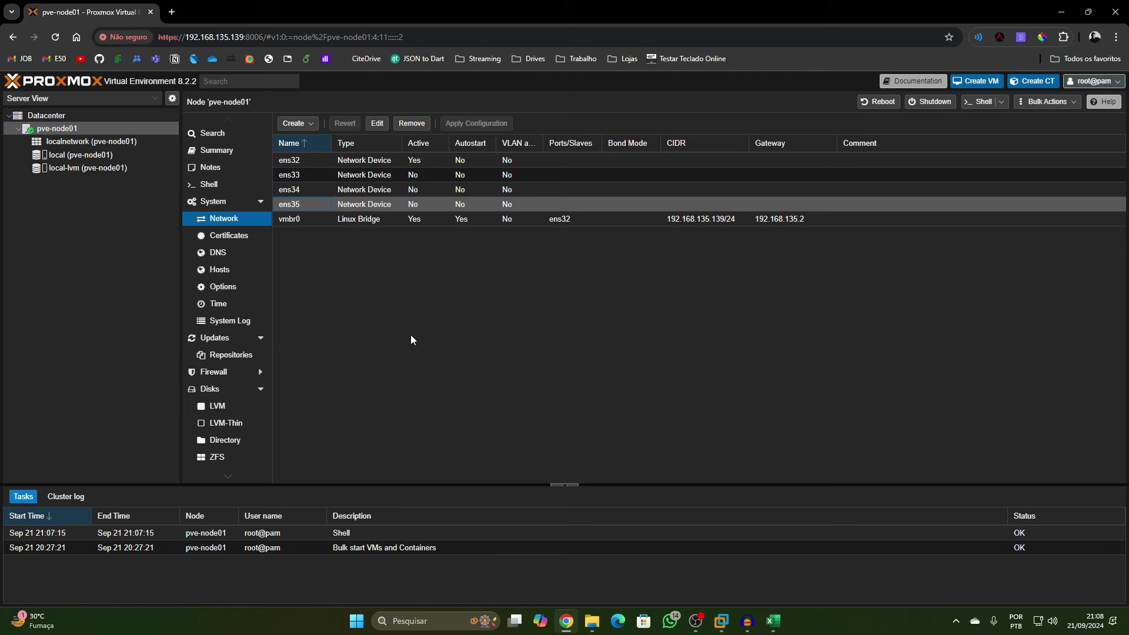
{"action": "left_click", "coordinate": [302, 218]}
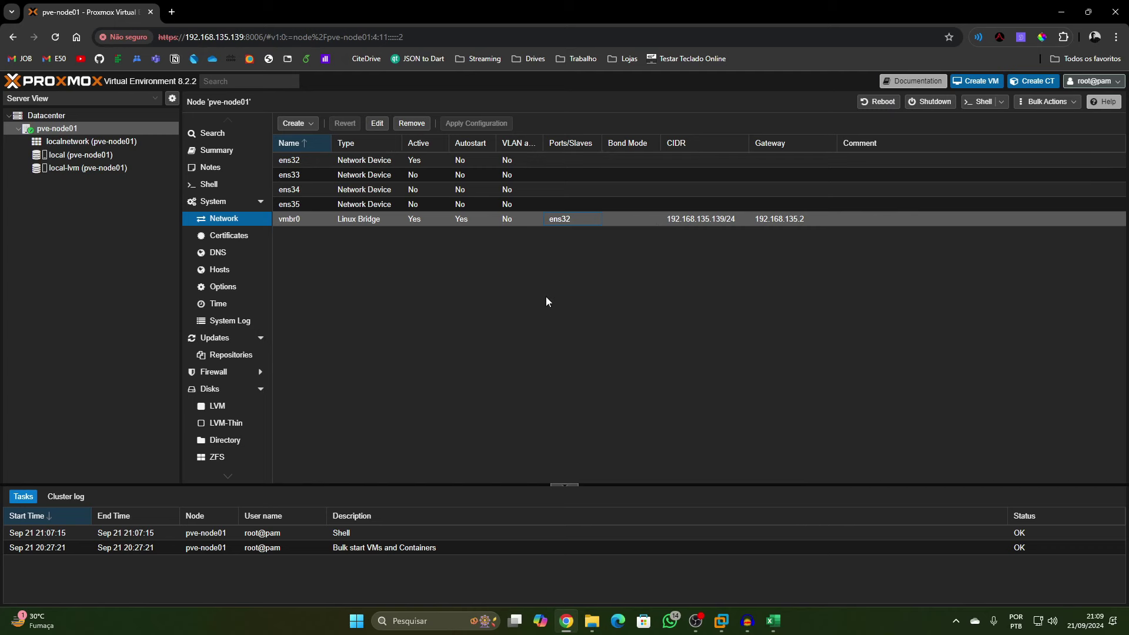
{"action": "double_click", "coordinate": [467, 207]}
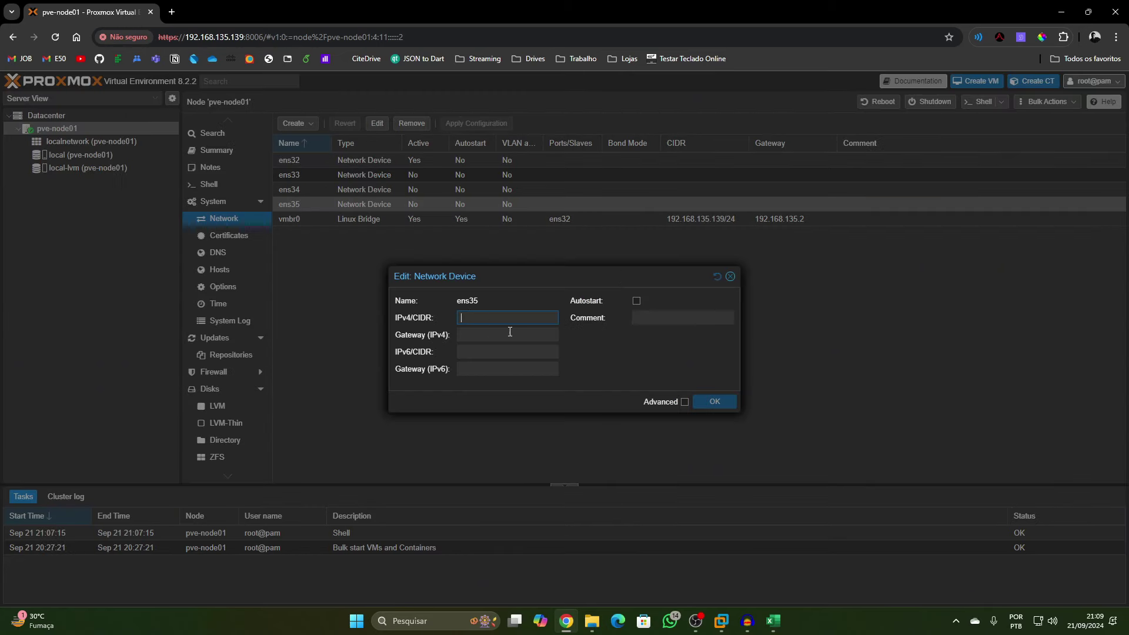
{"action": "left_click", "coordinate": [729, 277]}
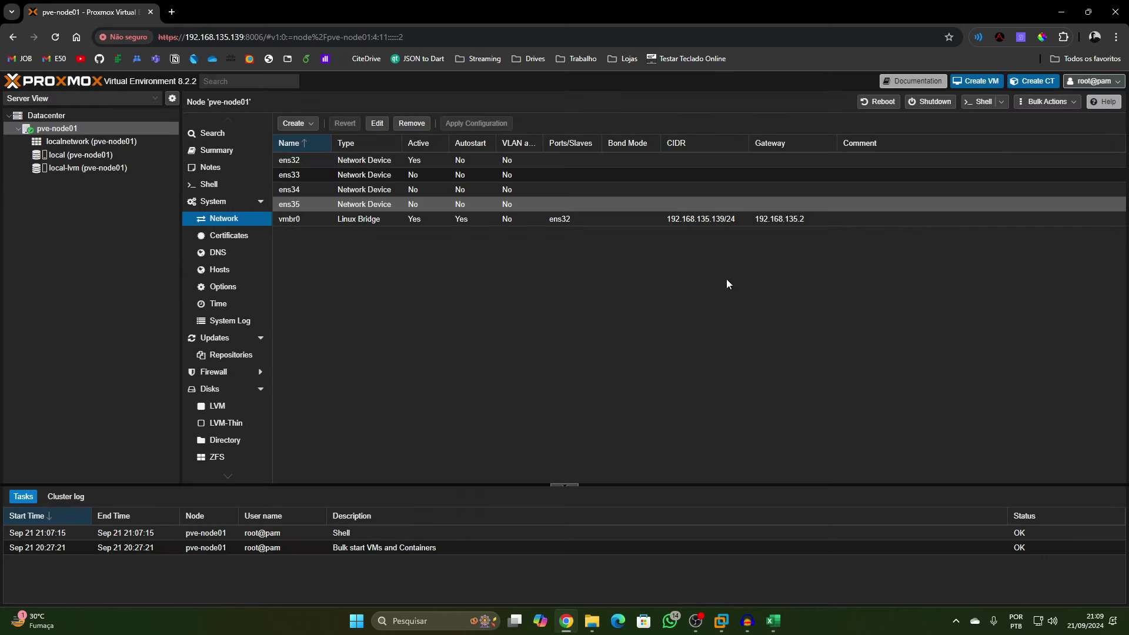
{"action": "left_click", "coordinate": [300, 219]}
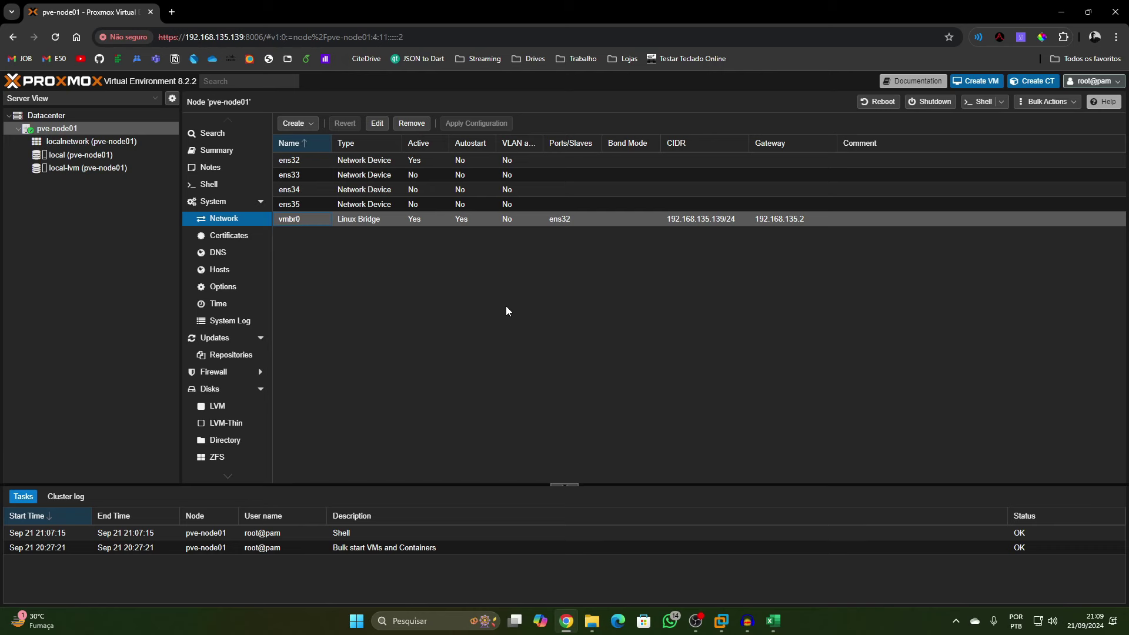
Start a new Linux Bridge and enter IPv4/CIDR 172.16.10.1/29, checking the Excel topology sheet
{"action": "left_click", "coordinate": [296, 123]}
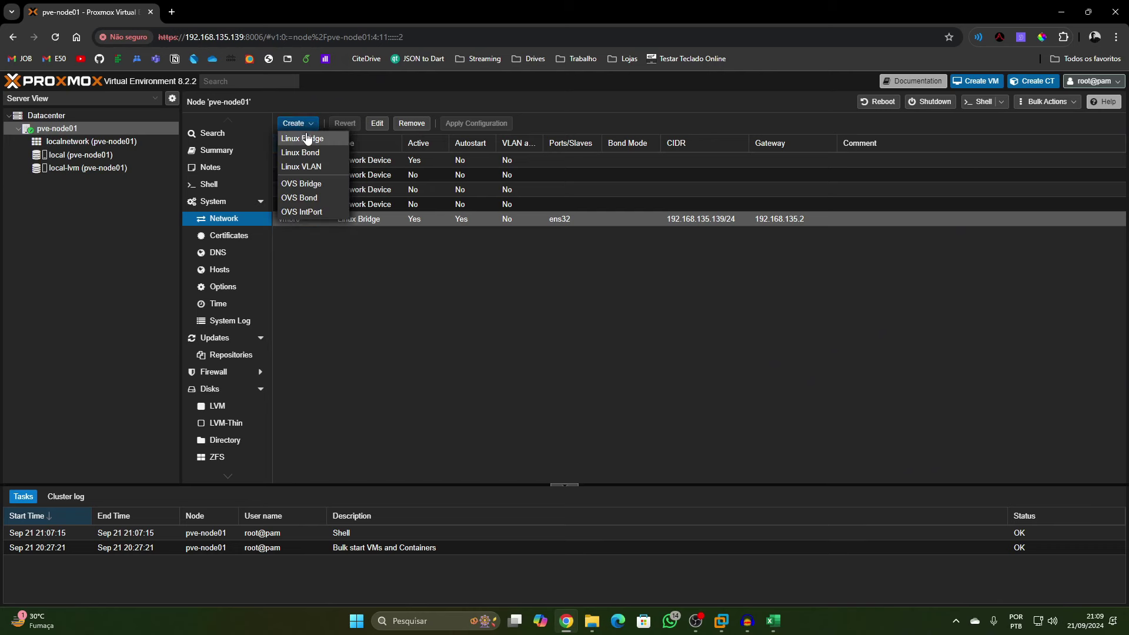
{"action": "left_click", "coordinate": [312, 140]}
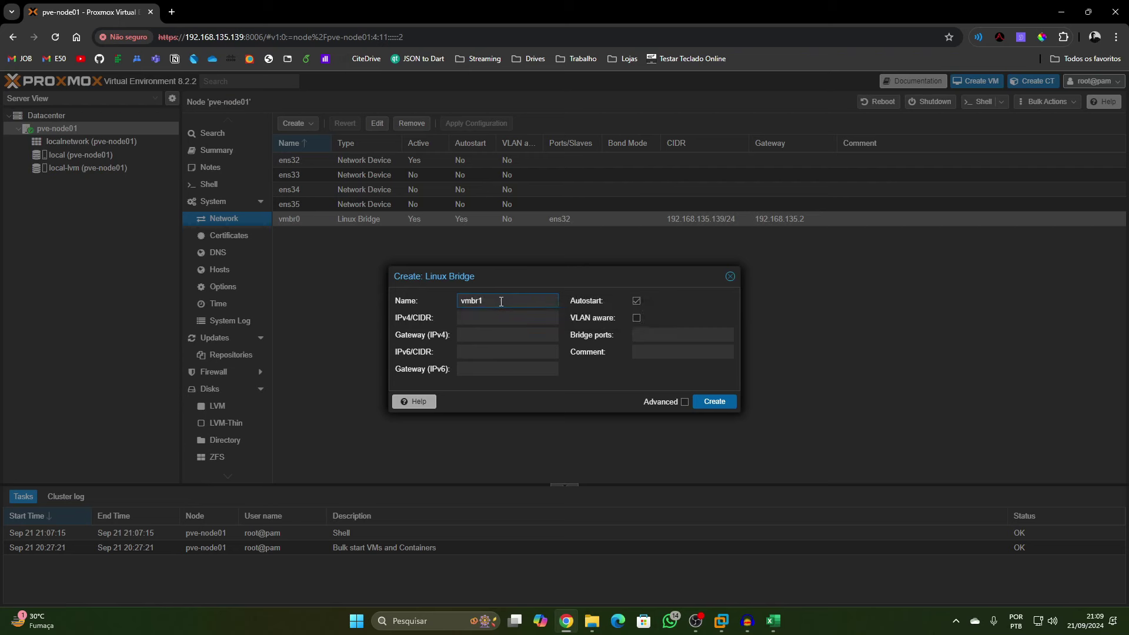
{"action": "left_click", "coordinate": [482, 318]}
{"action": "type", "text": "17"}
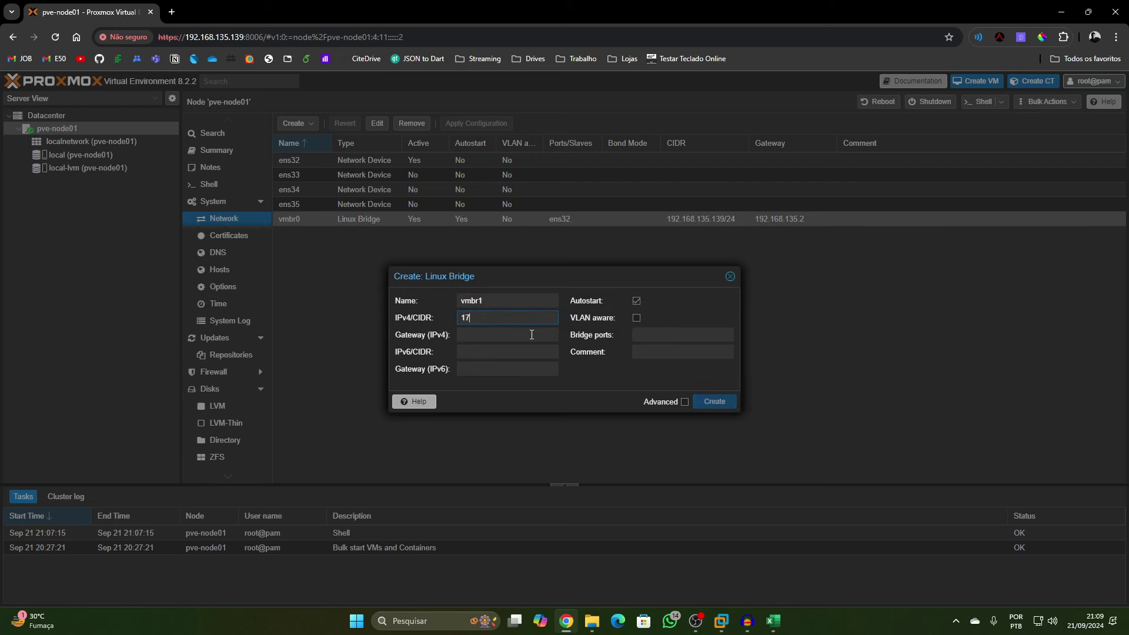
{"action": "type", "text": "2.16.10.1"}
{"action": "left_click", "coordinate": [773, 620]}
{"action": "left_click", "coordinate": [202, 191]}
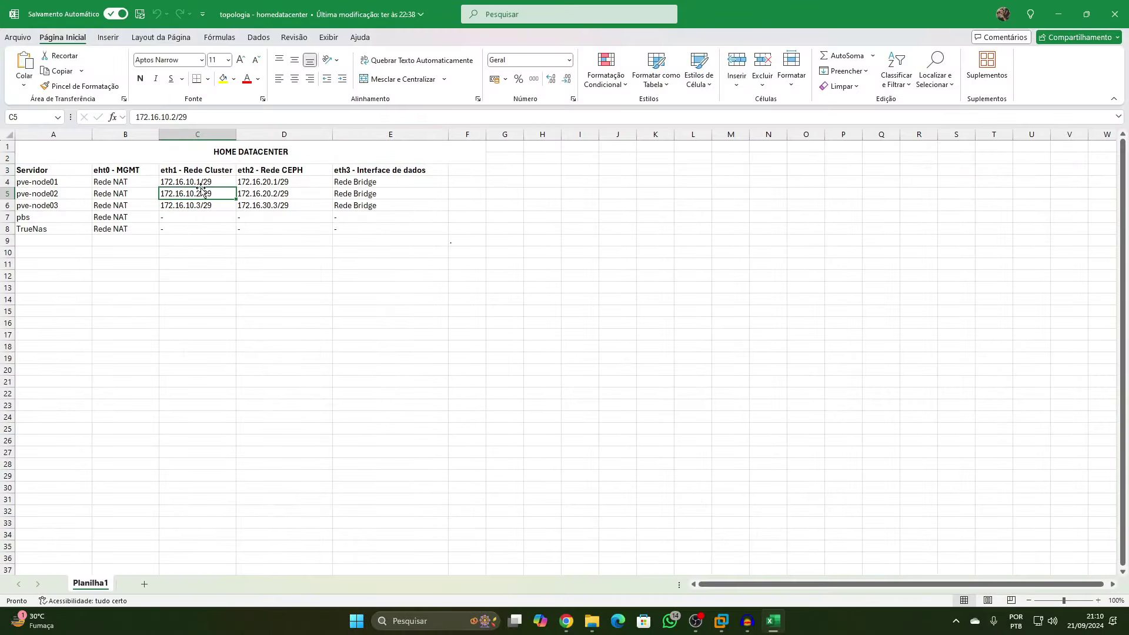
{"action": "left_click", "coordinate": [1058, 13]}
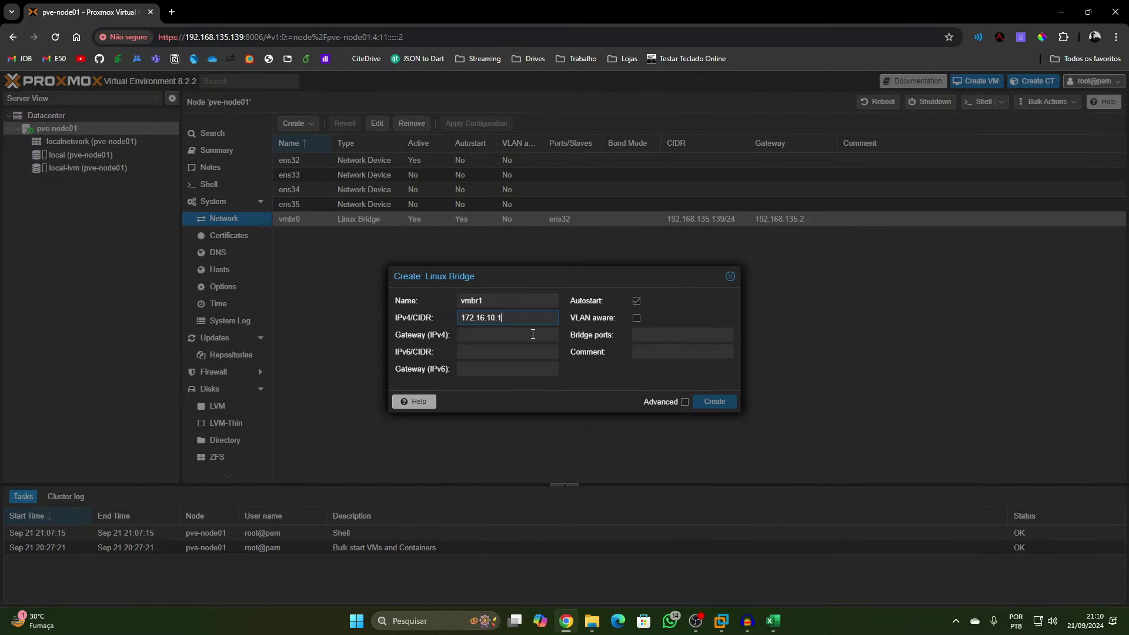
{"action": "type", "text": "29"}
Leave Gateway empty and set the bridge port to ens33
{"action": "left_click", "coordinate": [535, 334]}
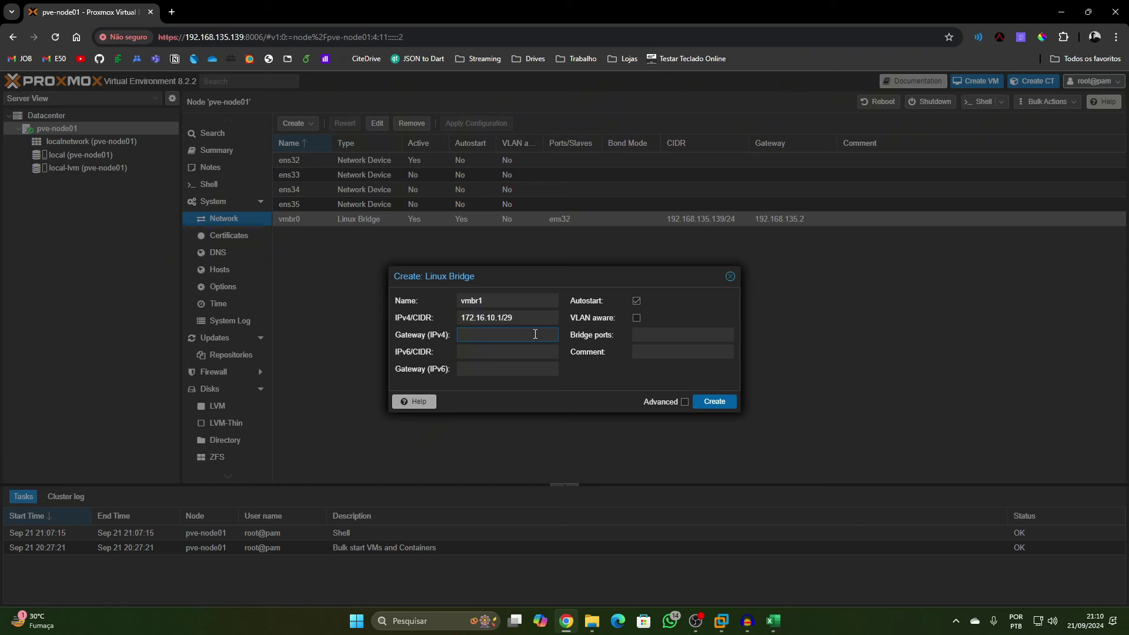
{"action": "left_click", "coordinate": [659, 337]}
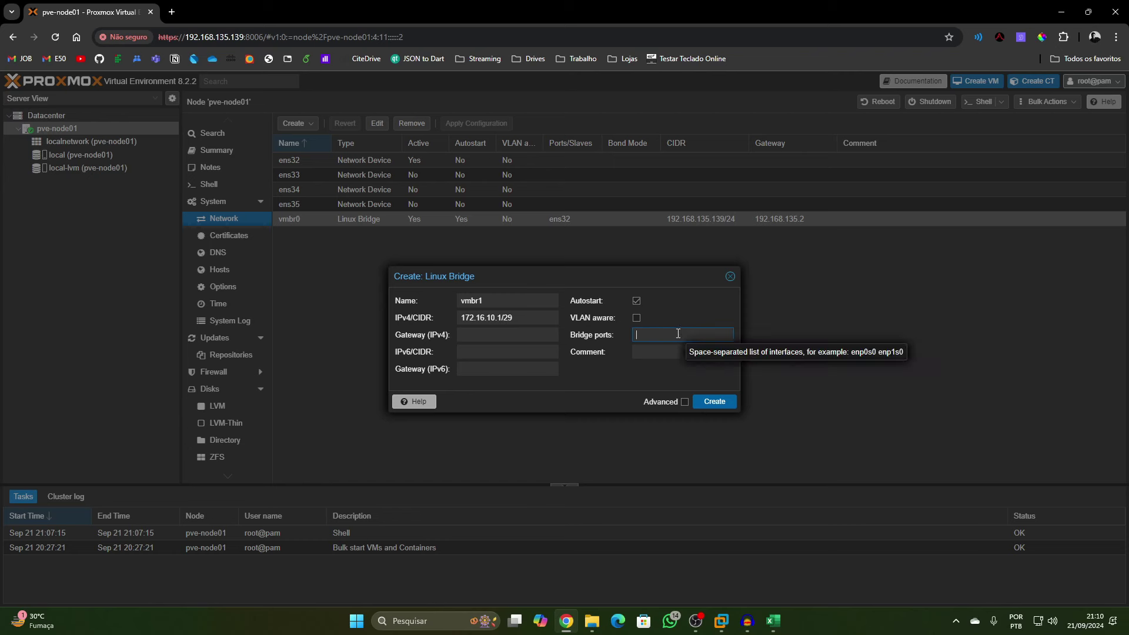
{"action": "type", "text": "ens3"}
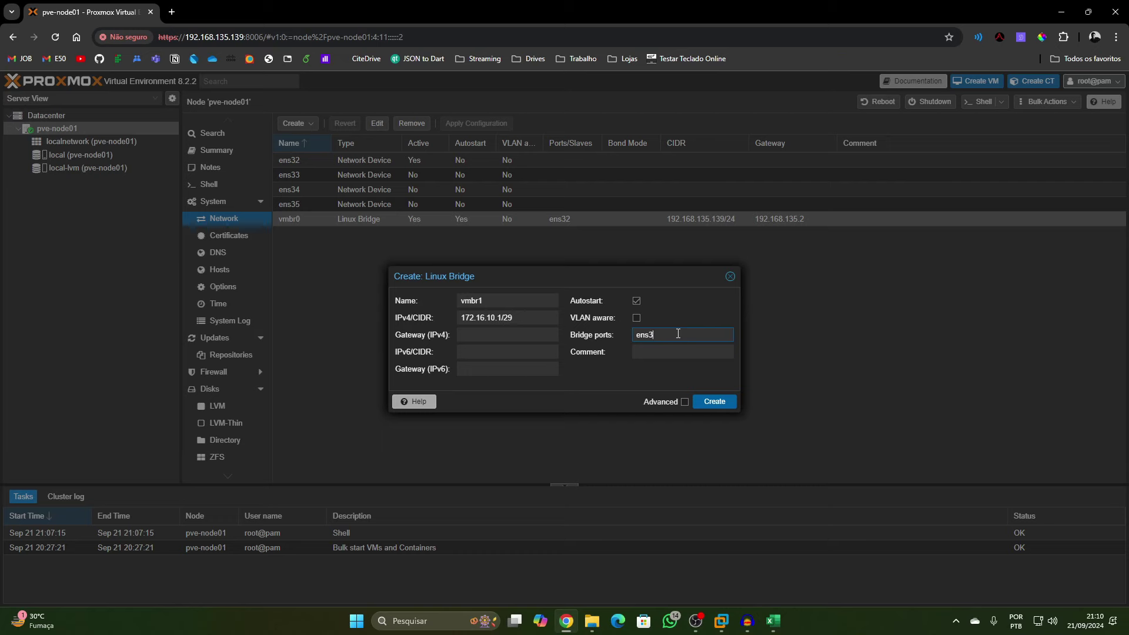
{"action": "type", "text": "3"}
{"action": "left_click", "coordinate": [721, 621]}
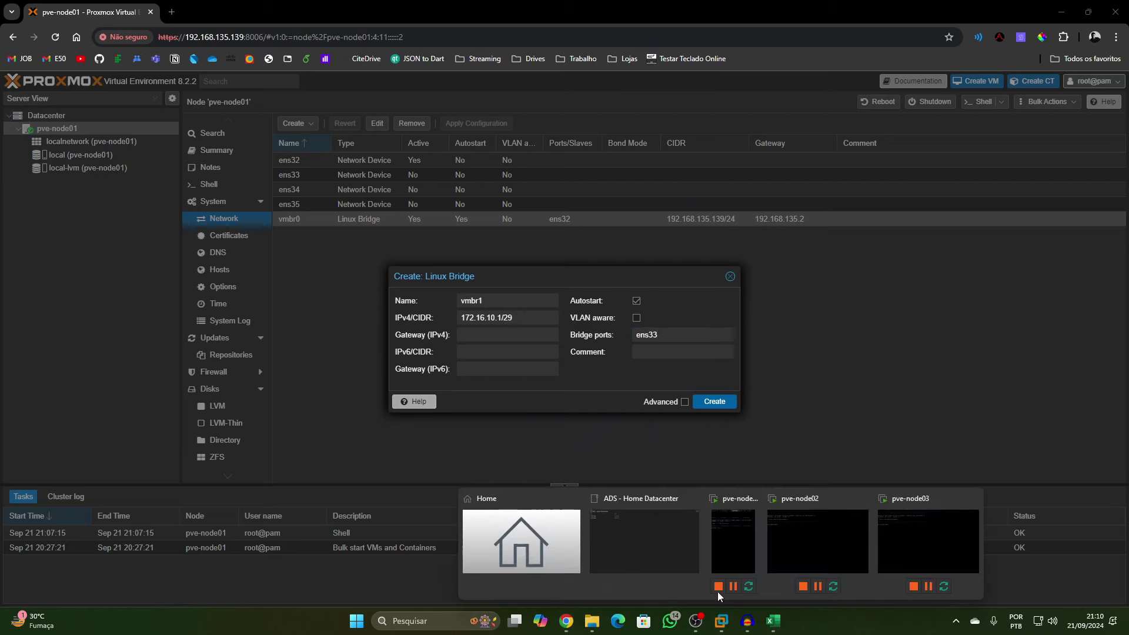
{"action": "left_click", "coordinate": [627, 524]}
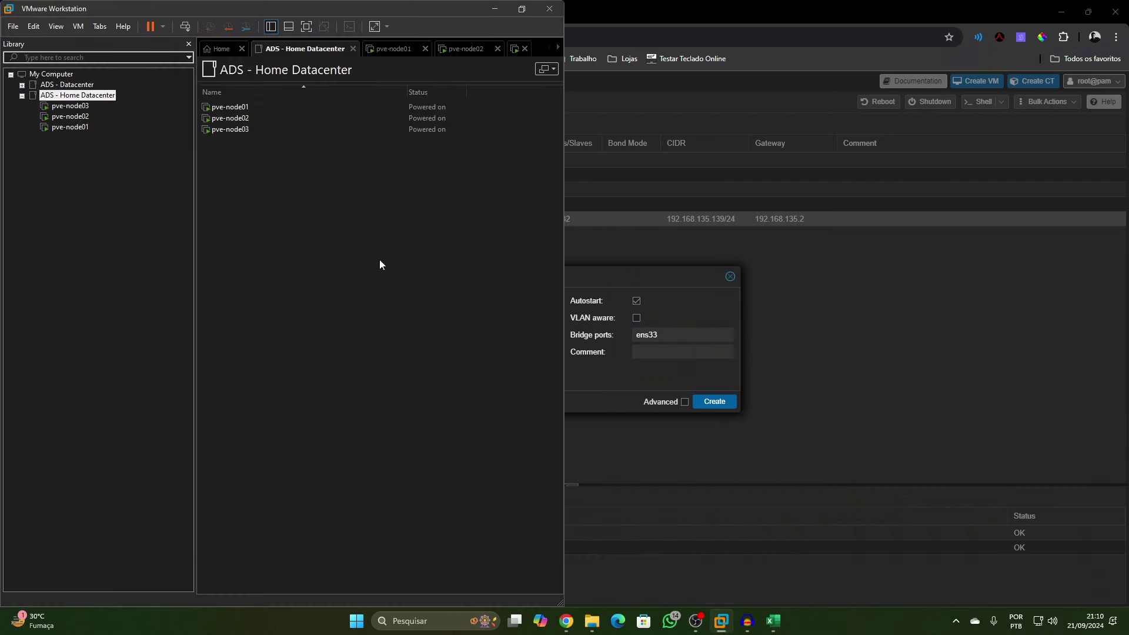
{"action": "double_click", "coordinate": [226, 109]}
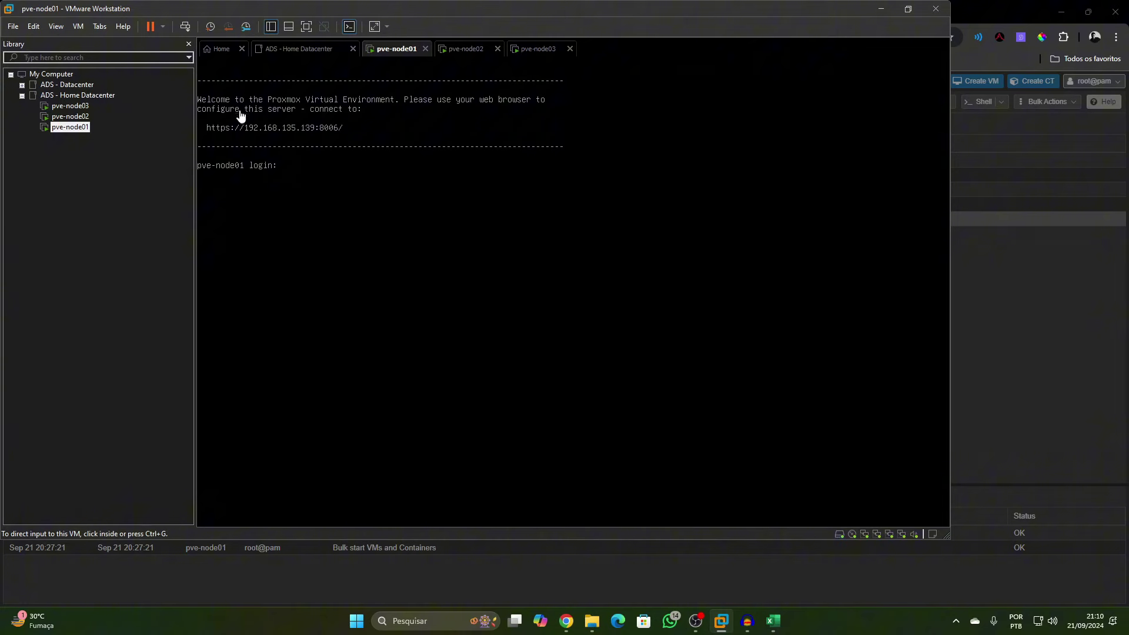
{"action": "right_click", "coordinate": [79, 128]}
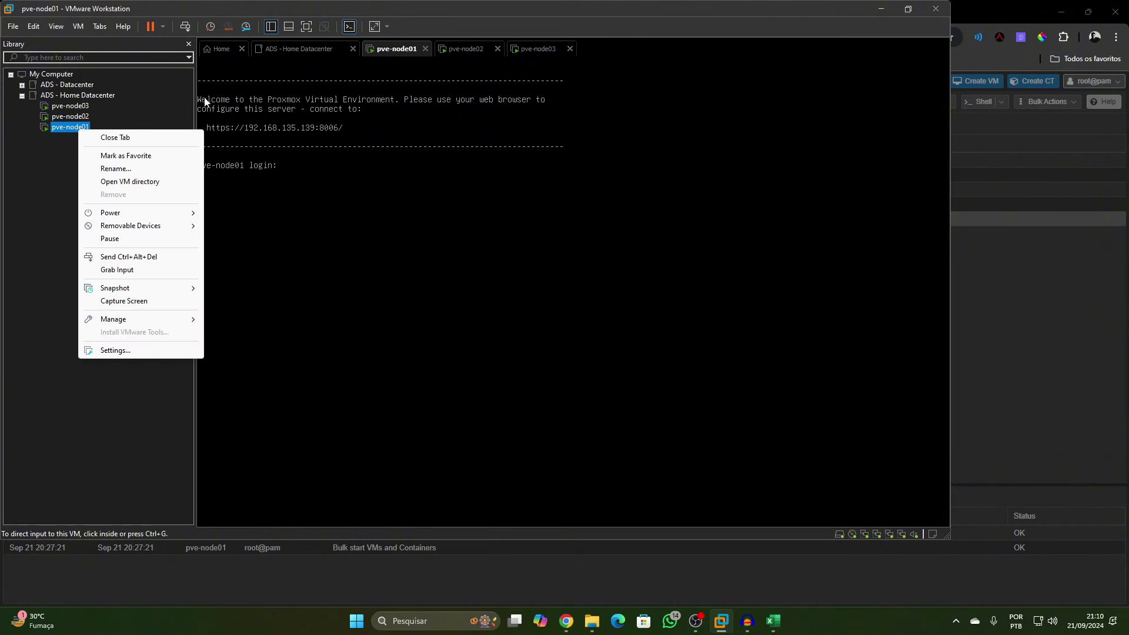
{"action": "left_click", "coordinate": [115, 350]}
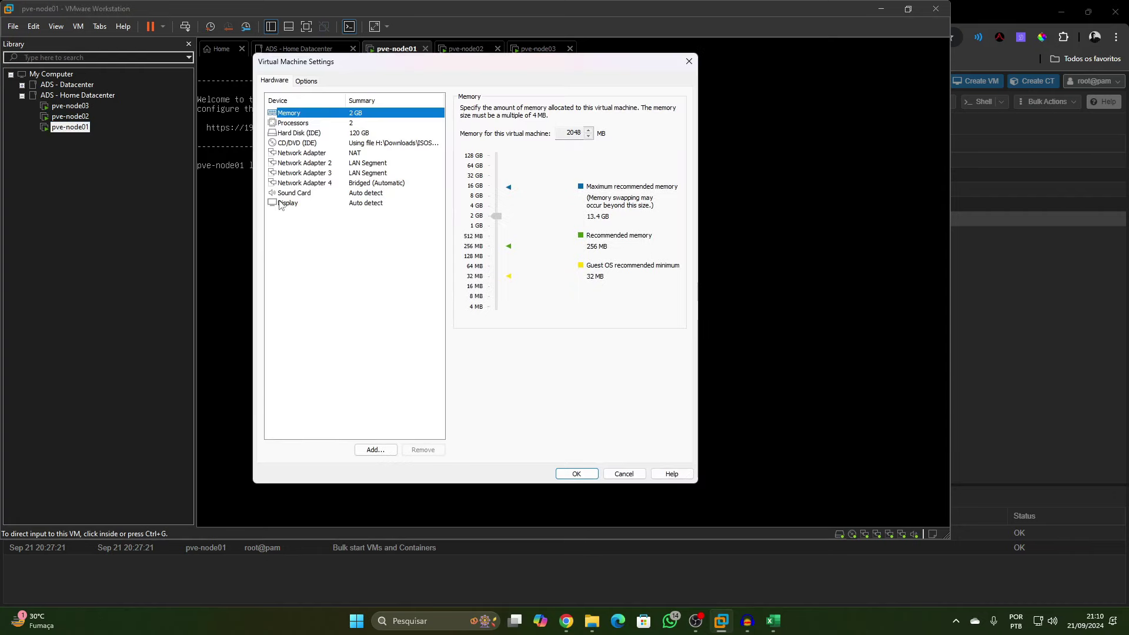
{"action": "left_click_drag", "start_coordinate": [477, 63], "coordinate": [631, 85]}
{"action": "left_click", "coordinate": [470, 185]}
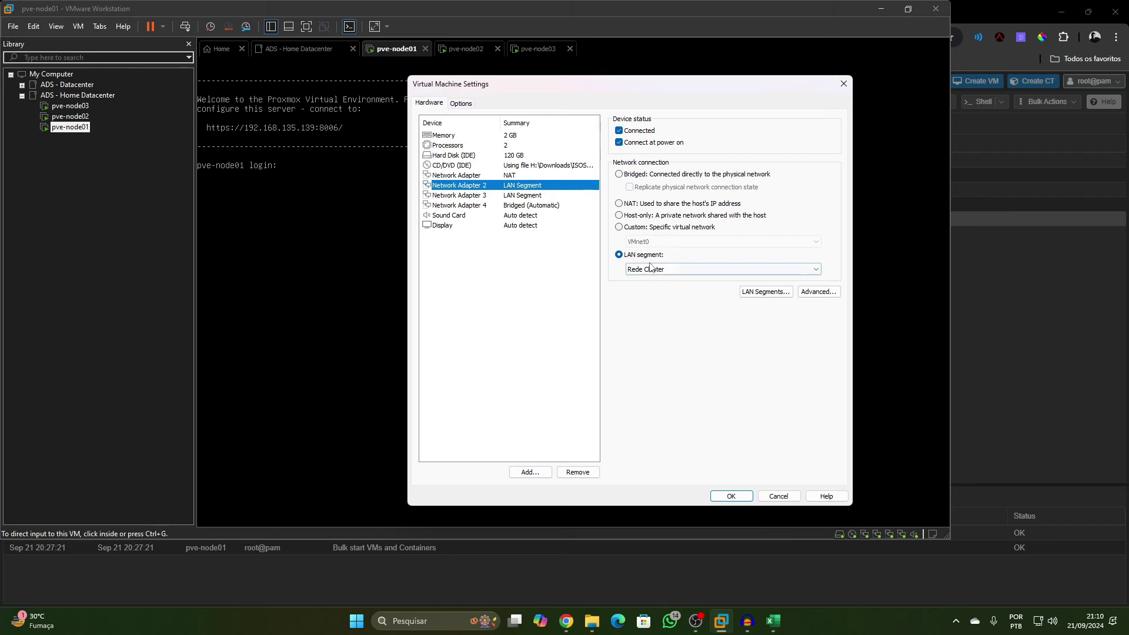
{"action": "left_click", "coordinate": [844, 83]}
{"action": "left_click", "coordinate": [885, 5]}
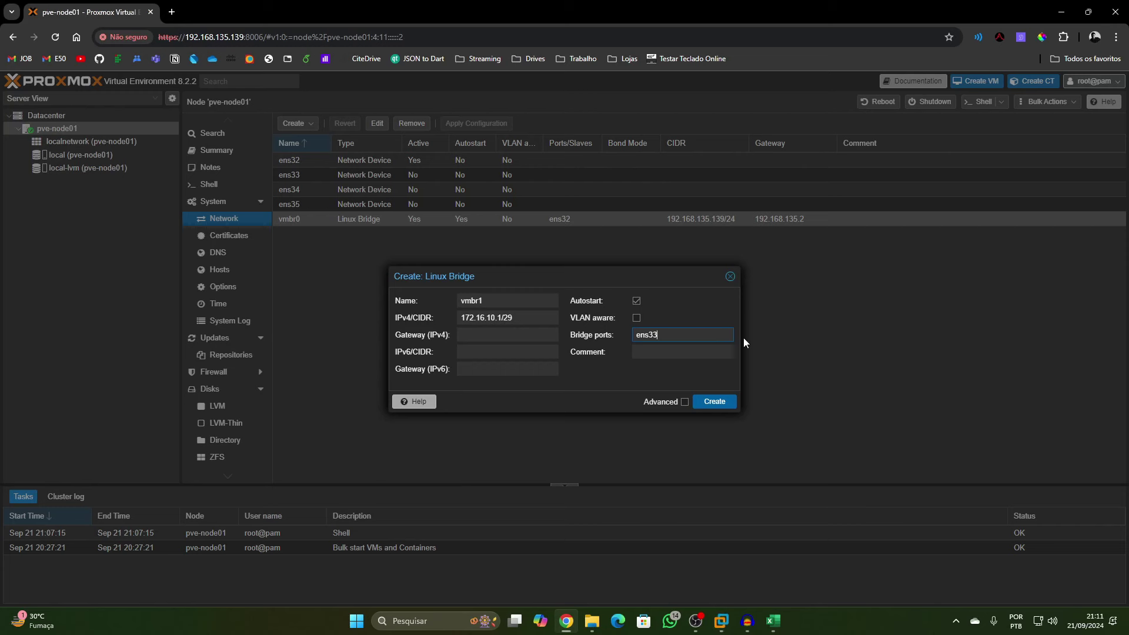
Comment the new bridge vmbr1 as 'Rede Cluster' and create it
{"action": "left_click", "coordinate": [672, 348]}
{"action": "type", "text": "Cluster Nw"}
{"action": "key", "text": "BackSpace"}
{"action": "key", "text": "ctrl+a"}
{"action": "type", "text": "Rede Cluste"}
{"action": "left_click", "coordinate": [715, 401]}
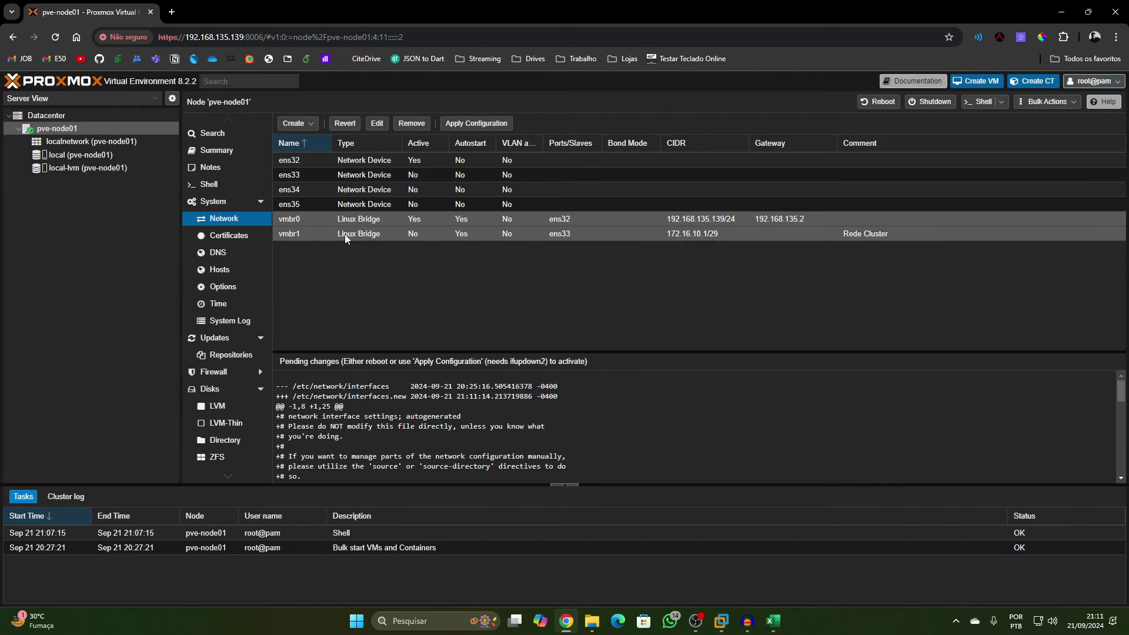
Give the existing bridge vmbr0 the comment 'MGMT'
{"action": "double_click", "coordinate": [563, 220]}
{"action": "left_click", "coordinate": [661, 351]}
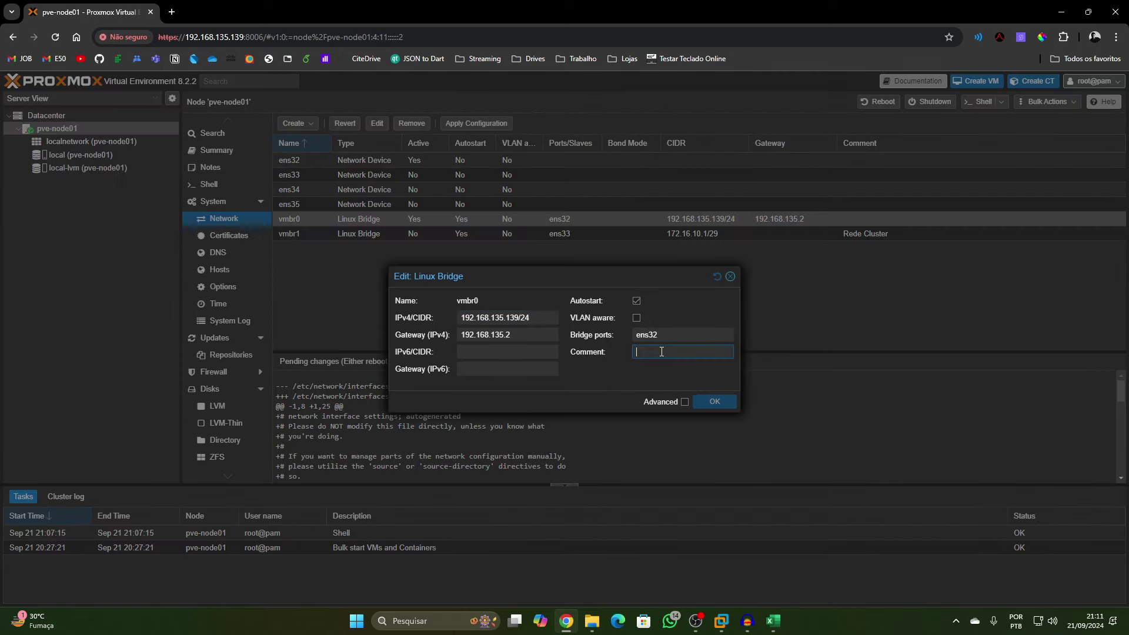
{"action": "type", "text": "MGMT"}
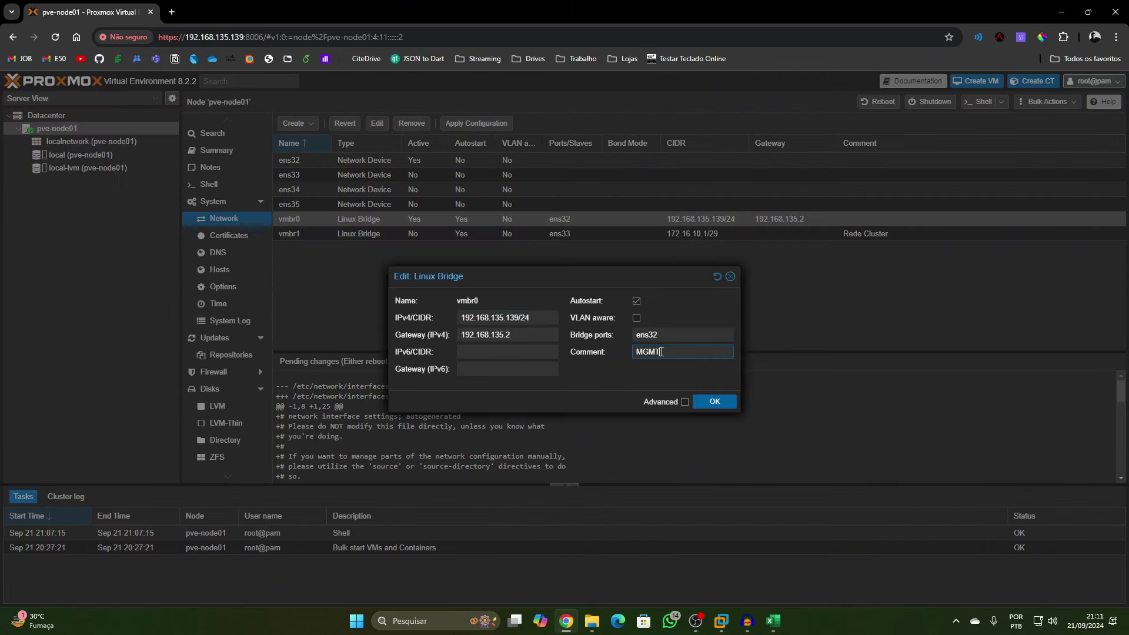
{"action": "left_click", "coordinate": [712, 403]}
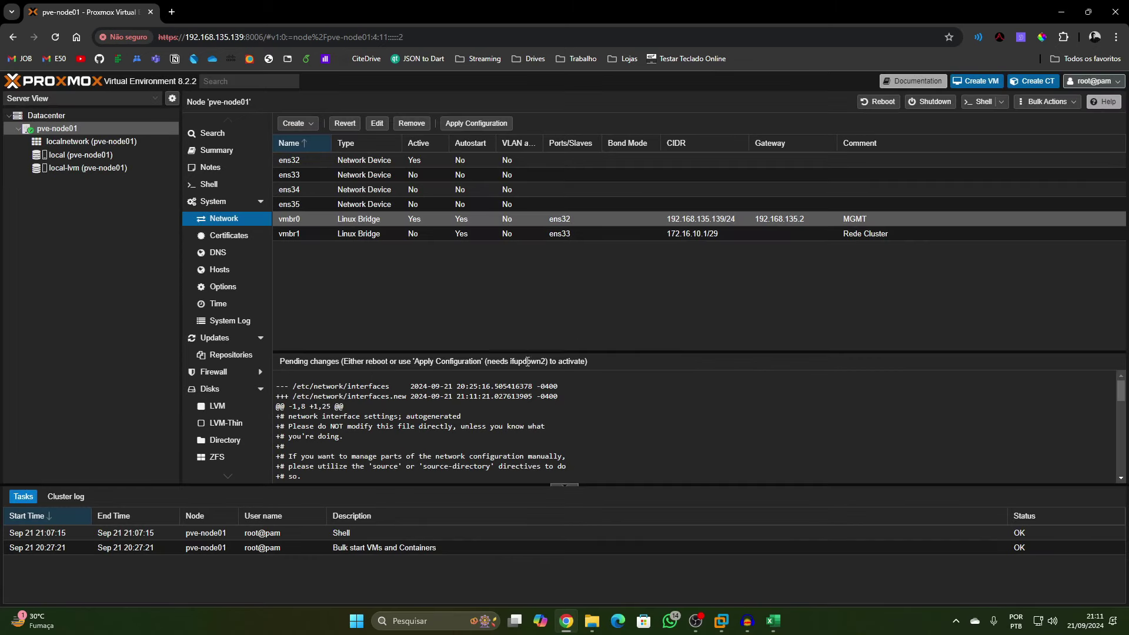
{"action": "left_click", "coordinate": [296, 123]}
Create bridge vmbr2 with 172.16.20.1/29, bridge port ens34 and comment 'Rede Ceph'
{"action": "left_click", "coordinate": [309, 140]}
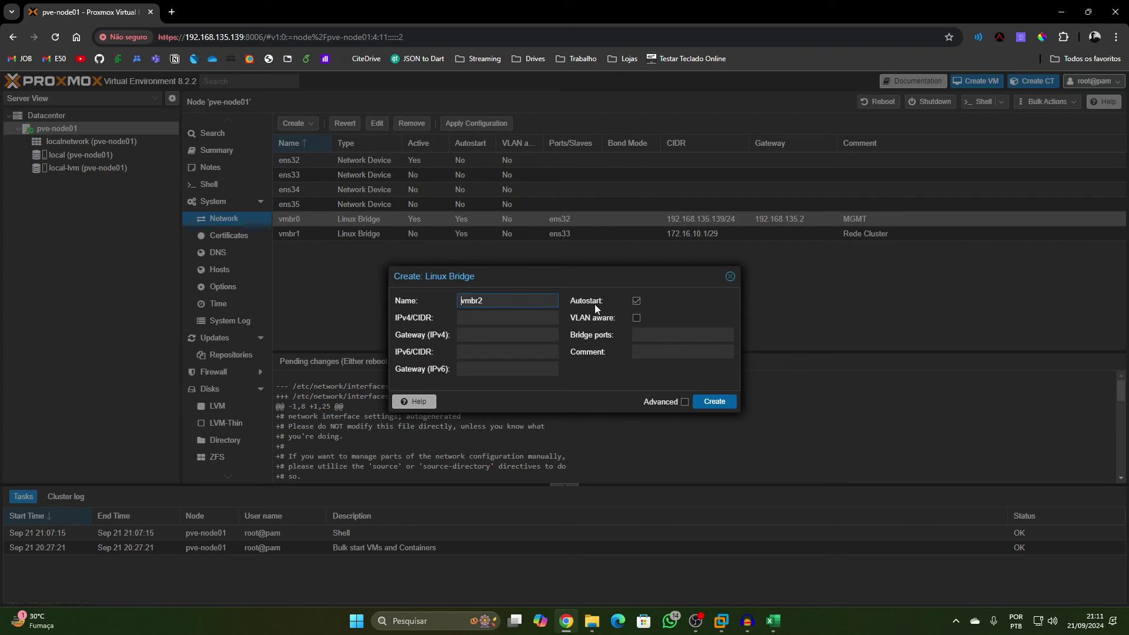
{"action": "left_click", "coordinate": [509, 317]}
{"action": "type", "text": "172"}
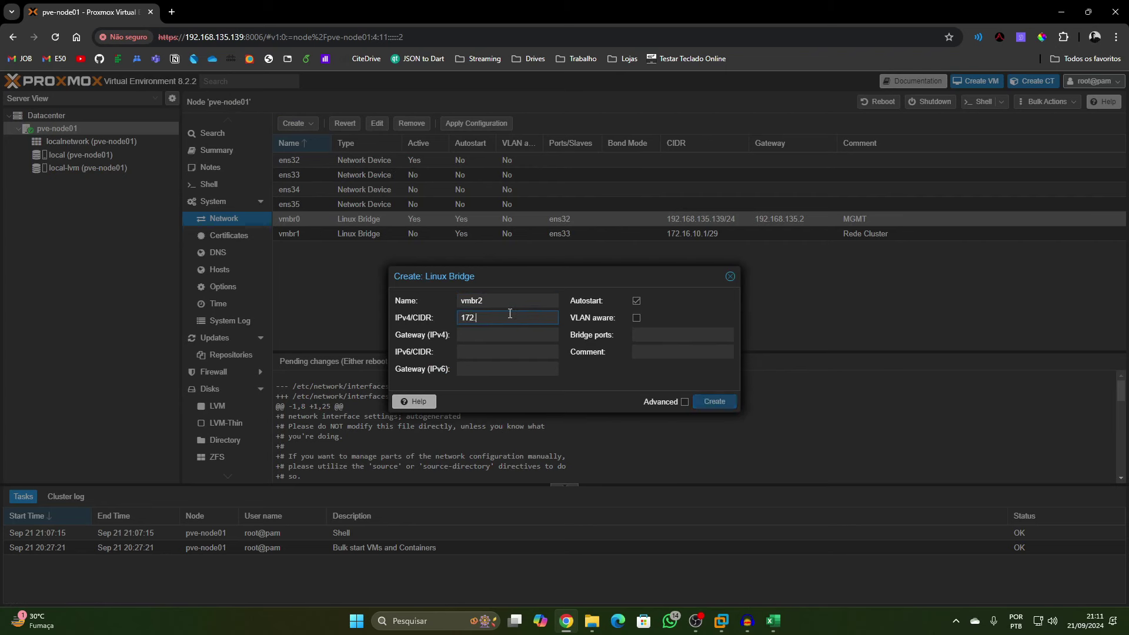
{"action": "type", "text": ".16.20.1/29"}
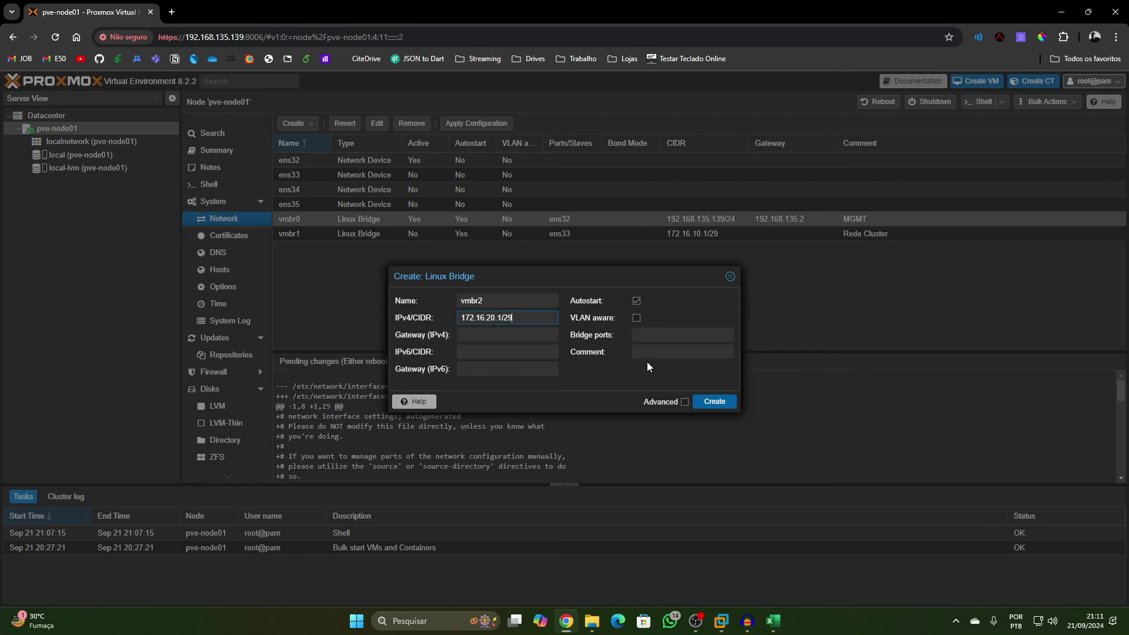
{"action": "left_click", "coordinate": [662, 336]}
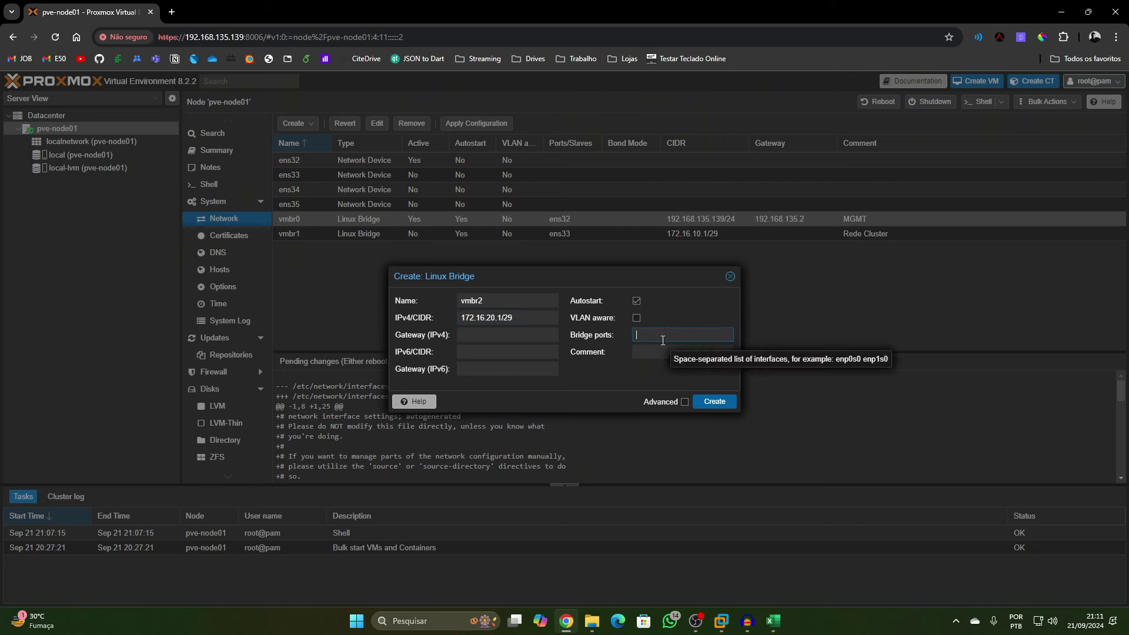
{"action": "type", "text": "ens3"}
{"action": "key", "text": "BackSpace"}
{"action": "key", "text": "BackSpace"}
{"action": "key", "text": "BackSpace"}
{"action": "key", "text": "BackSpace"}
{"action": "type", "text": "ebsns34"}
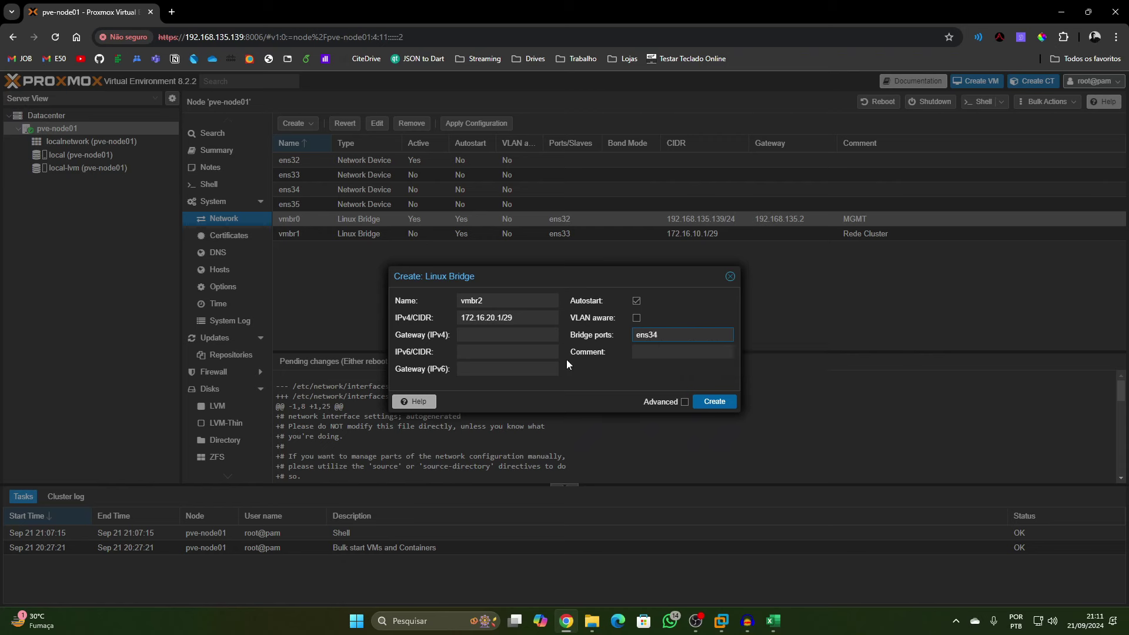
{"action": "left_click", "coordinate": [653, 354]}
{"action": "type", "text": "Rede Ceph"}
{"action": "left_click", "coordinate": [715, 401]}
{"action": "left_click", "coordinate": [295, 122]}
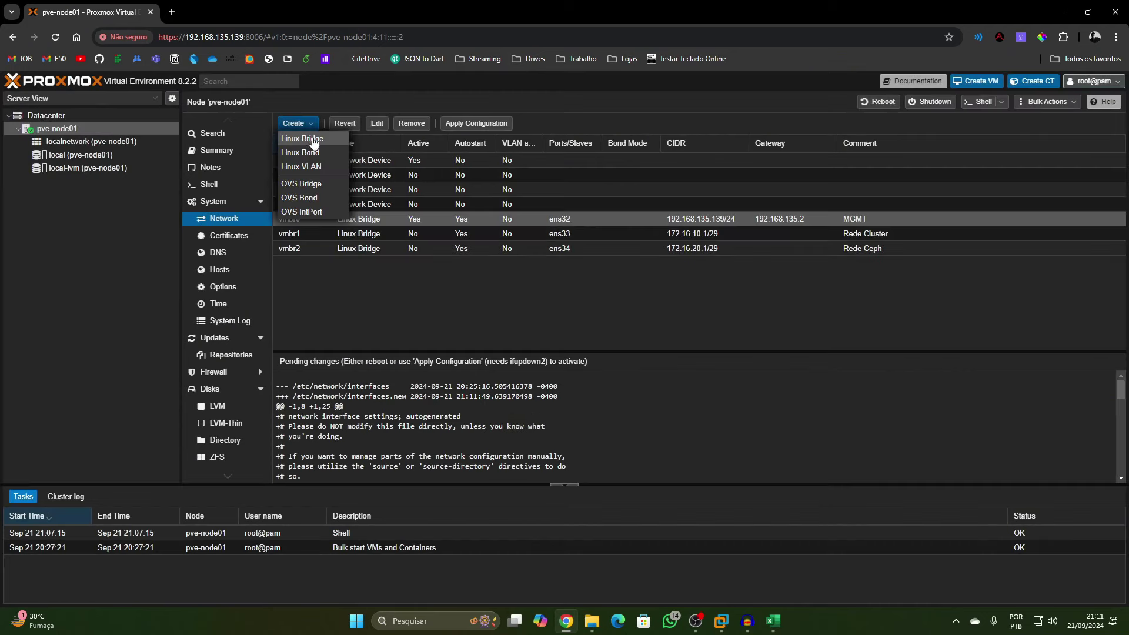
Start another Linux Bridge and set its comment to 'Interface de dados'
{"action": "left_click", "coordinate": [313, 140]}
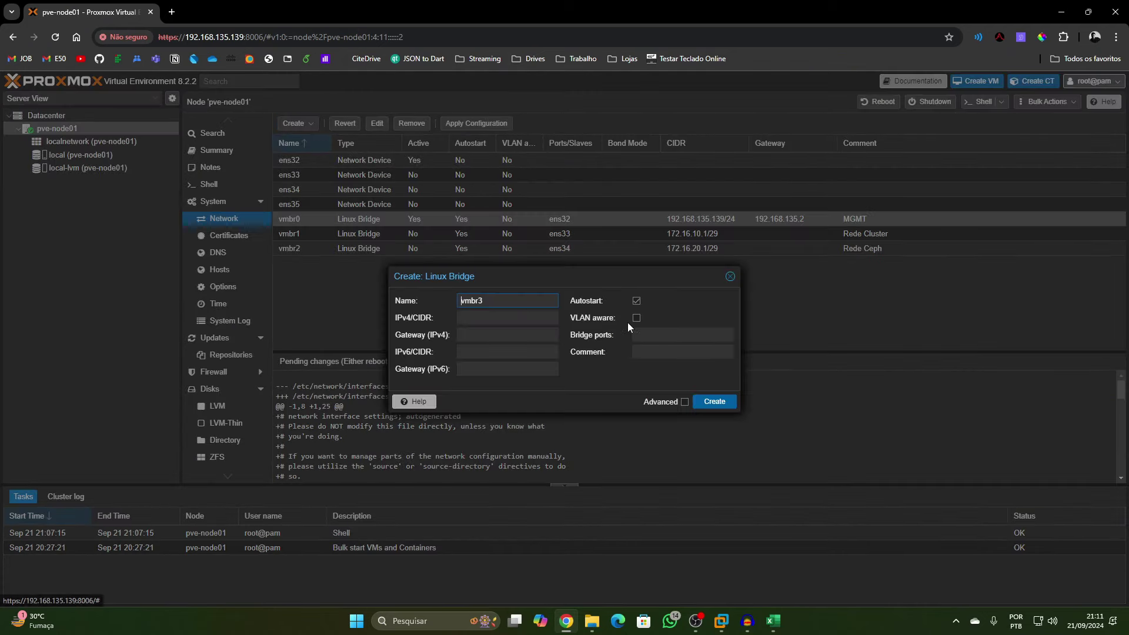
{"action": "left_click", "coordinate": [650, 349]}
{"action": "type", "text": "Rede"}
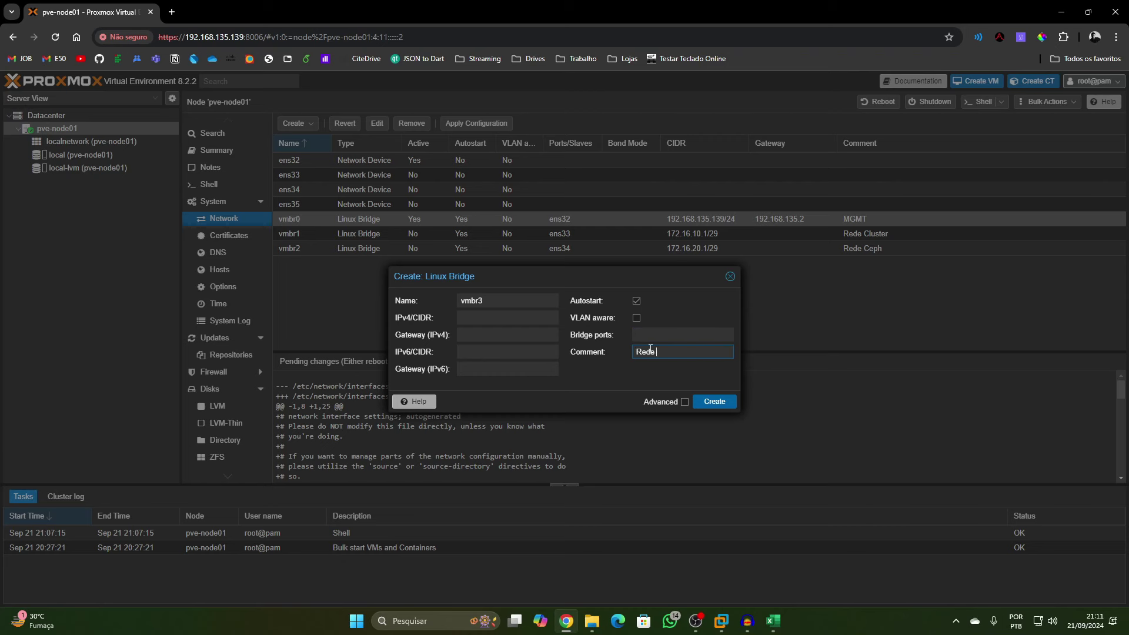
{"action": "key", "text": "BackSpace"}
{"action": "key", "text": "BackSpace"}
{"action": "key", "text": "BackSpace"}
{"action": "key", "text": "BackSpace"}
{"action": "type", "text": "Interface de dados"}
Set bridge port ens35 with no address and create vmbr3, closing the stray developer tools
{"action": "left_click", "coordinate": [643, 333]}
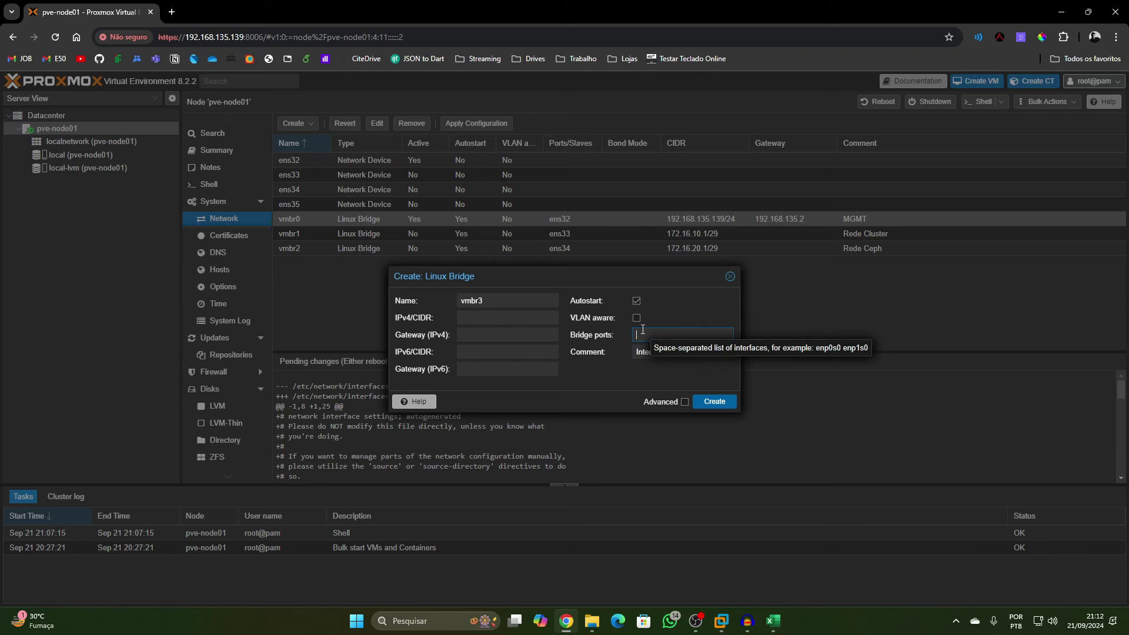
{"action": "type", "text": "ens5"}
{"action": "key", "text": "BackSpace"}
{"action": "key", "text": "F12"}
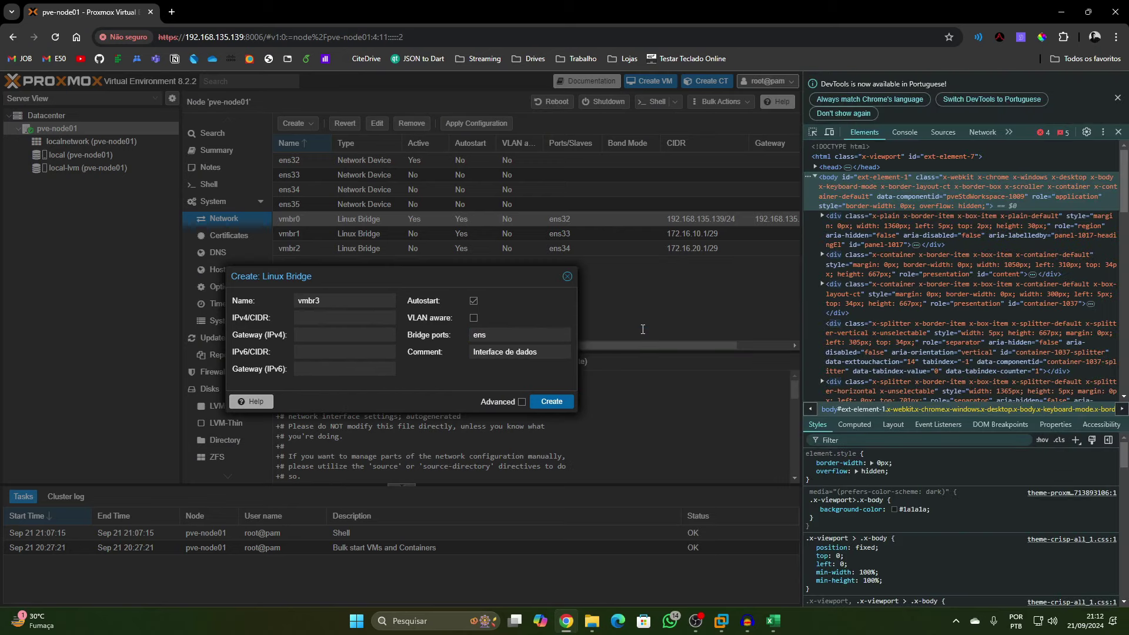
{"action": "left_click", "coordinate": [1117, 98]}
{"action": "left_click", "coordinate": [1118, 79]}
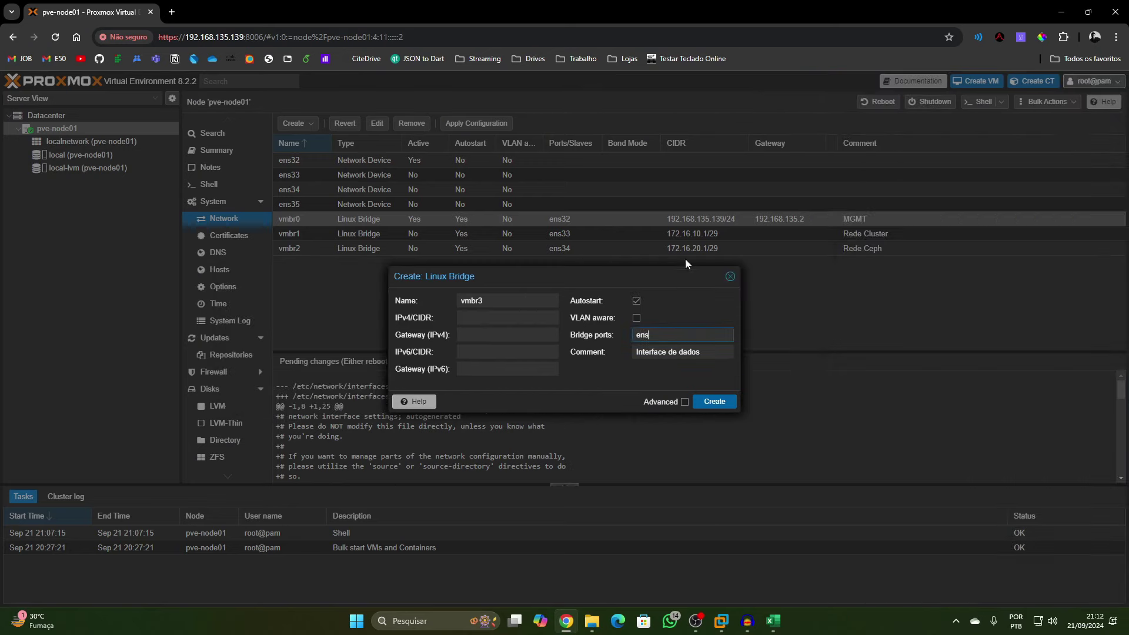
{"action": "type", "text": "35"}
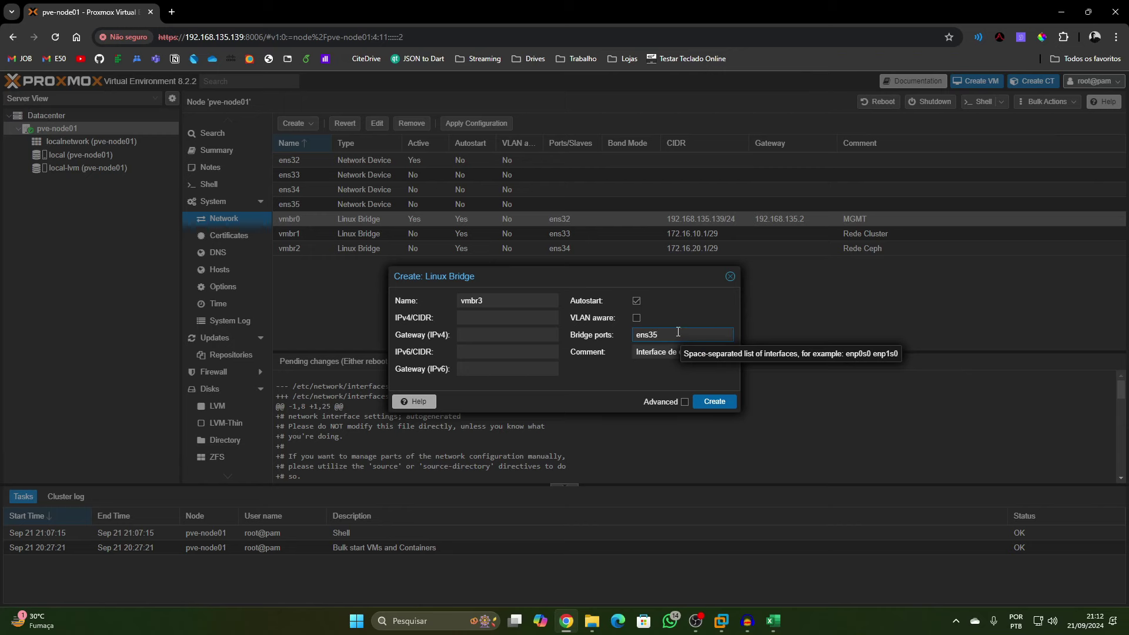
{"action": "left_click", "coordinate": [715, 401]}
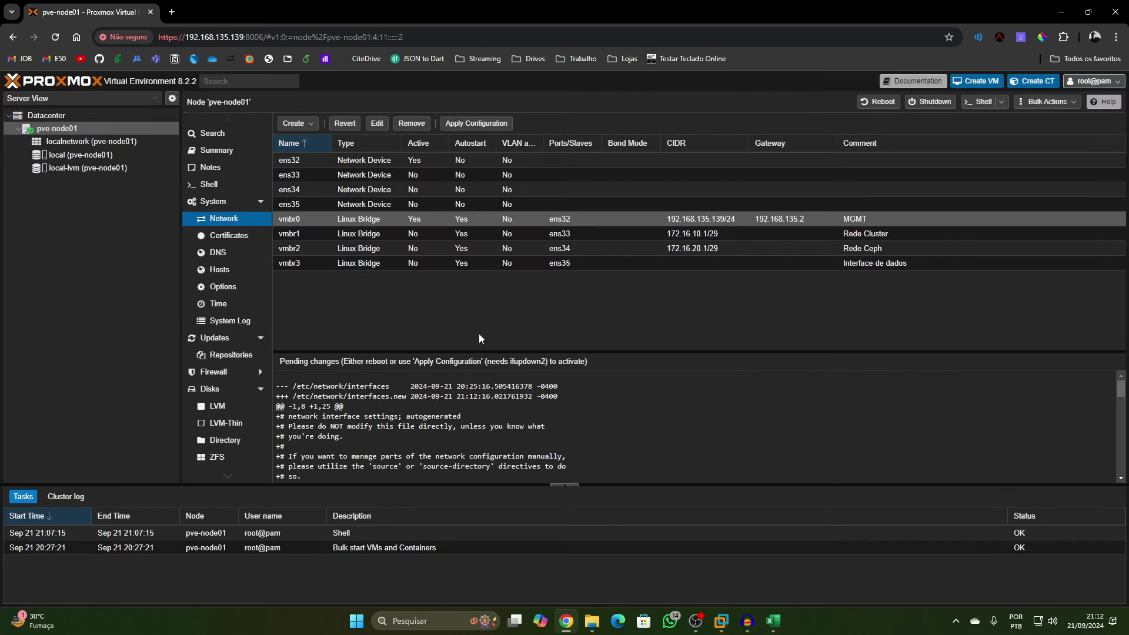
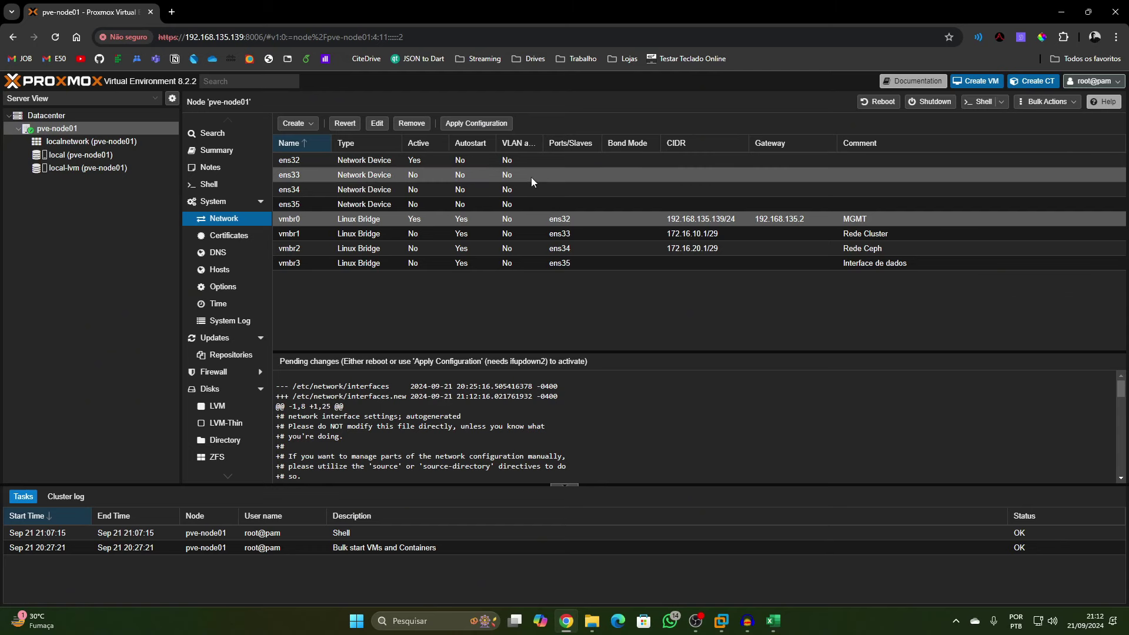
Apply pve-node01's pending network changes and check that vmbr3 is now active
{"action": "left_click", "coordinate": [467, 123]}
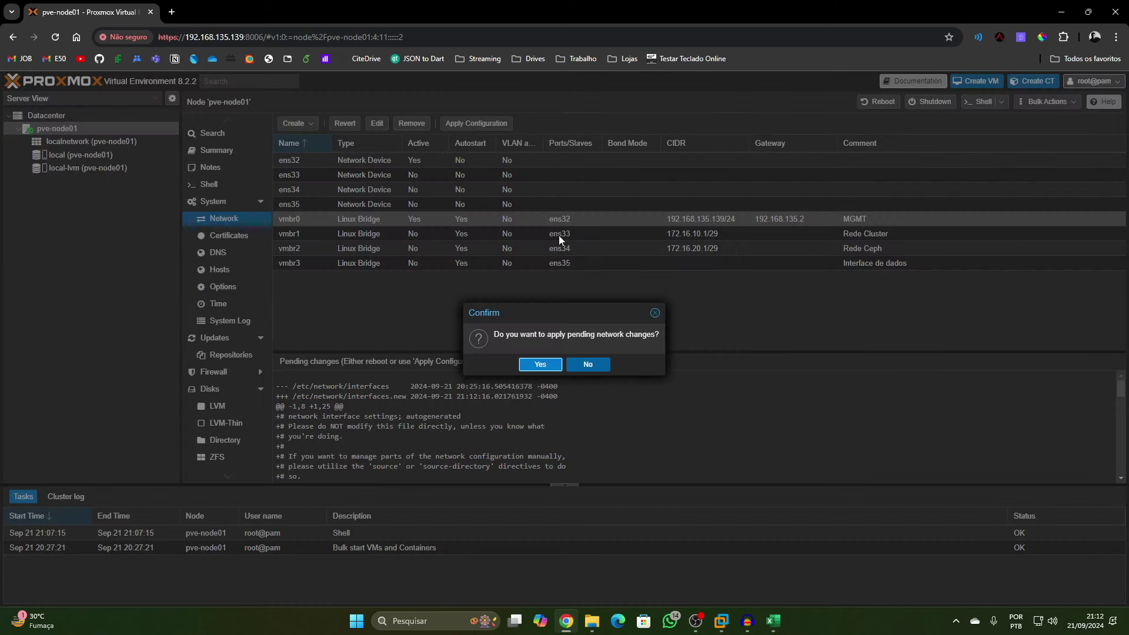
{"action": "left_click", "coordinate": [550, 362]}
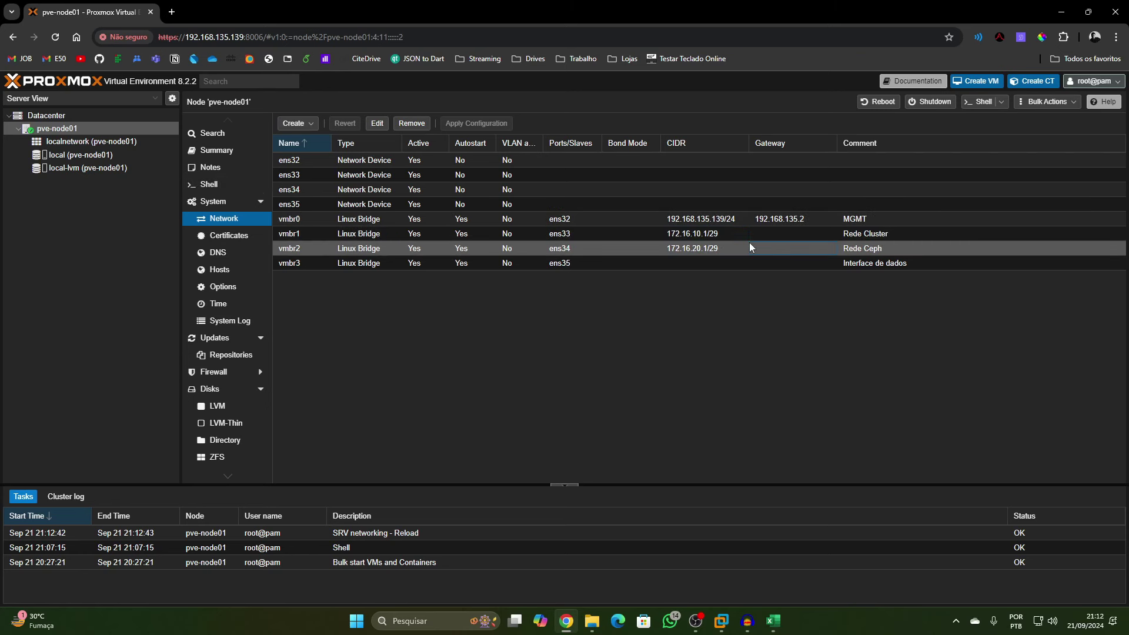
{"action": "left_click", "coordinate": [768, 260]}
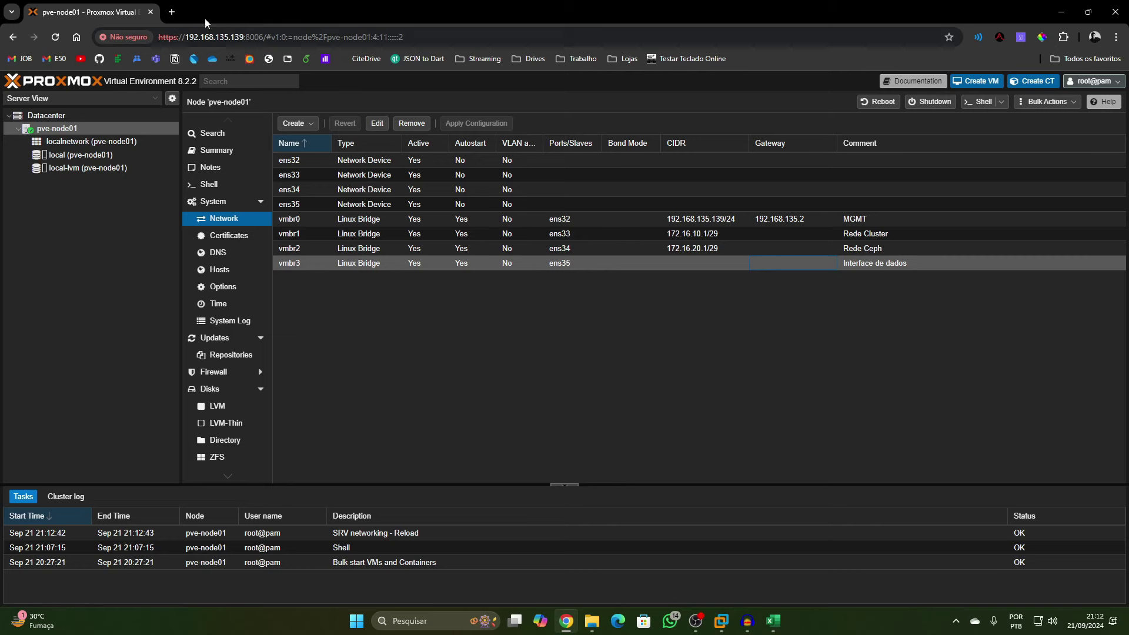
Open a new browser tab and copy pve-node01's web address
{"action": "left_click", "coordinate": [171, 12]}
{"action": "left_click", "coordinate": [150, 17]}
{"action": "left_click_drag", "start_coordinate": [264, 36], "coordinate": [154, 50]}
{"action": "key", "text": "ctrl+c"}
Load the second node's address, 192.168.135.140, in the new tab
{"action": "left_click", "coordinate": [232, 11]}
{"action": "left_click", "coordinate": [220, 37]}
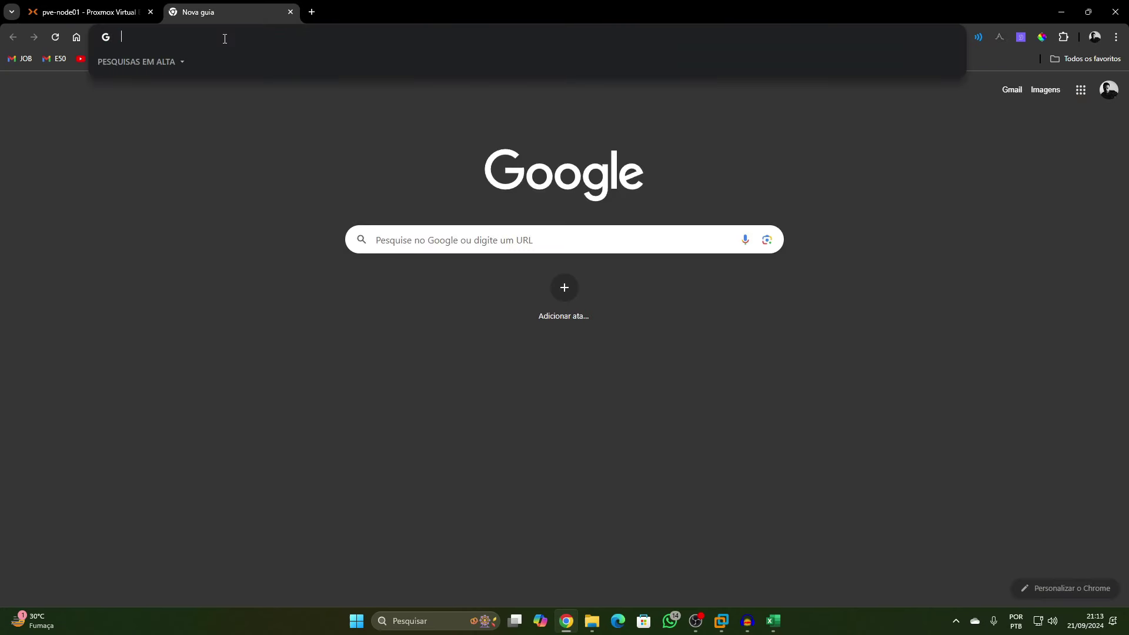
{"action": "key", "text": "ctrl+v"}
{"action": "left_click_drag", "start_coordinate": [198, 37], "coordinate": [208, 37]}
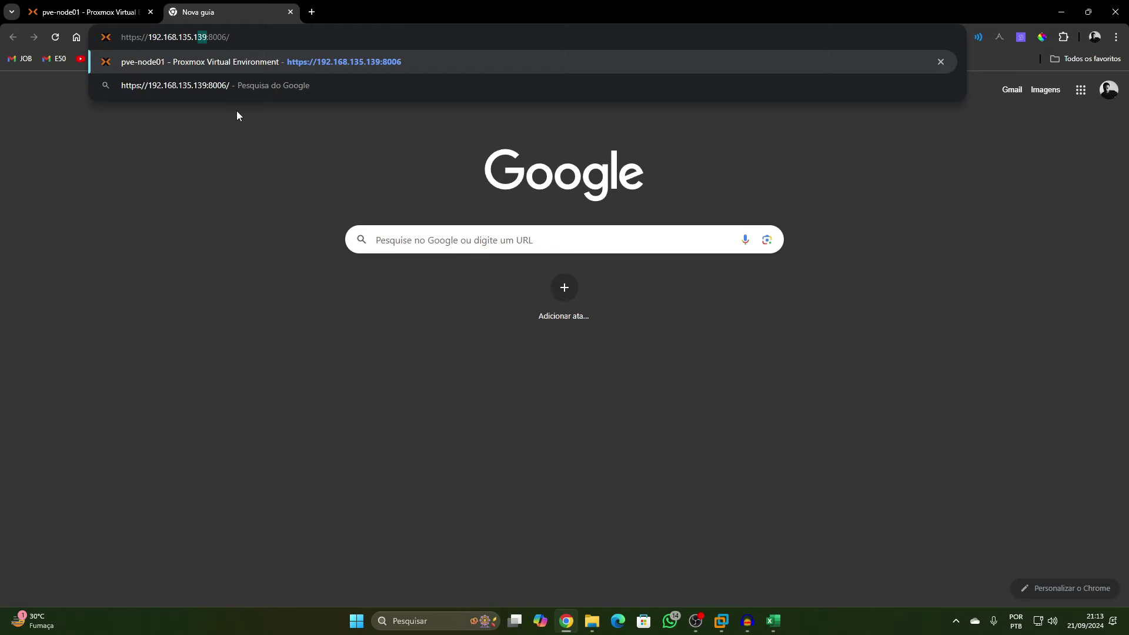
{"action": "type", "text": "40"}
{"action": "key", "text": "Return"}
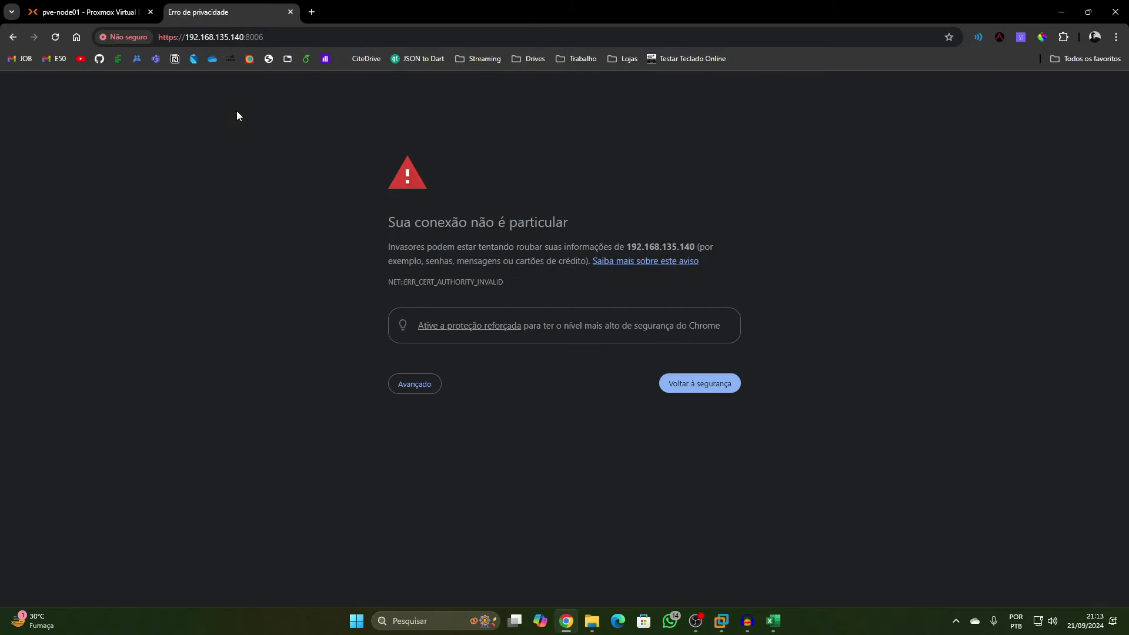
Bypass the certificate warning, log in as root, and show pve-node02's network list
{"action": "left_click", "coordinate": [417, 384]}
{"action": "left_click", "coordinate": [468, 474]}
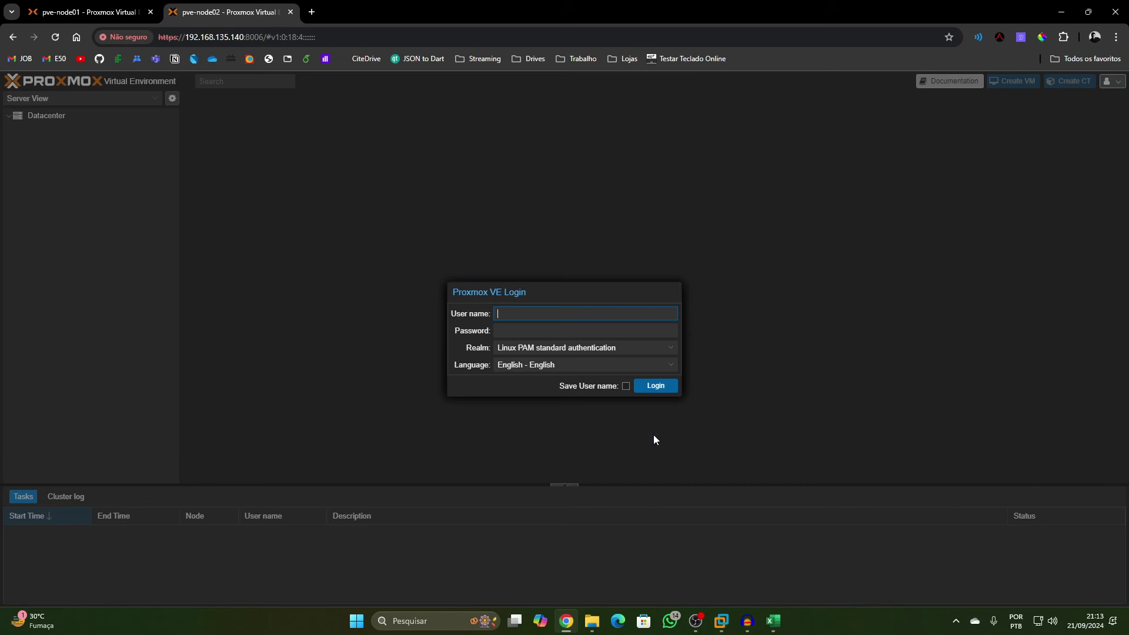
{"action": "type", "text": "root"}
{"action": "key", "text": "Tab"}
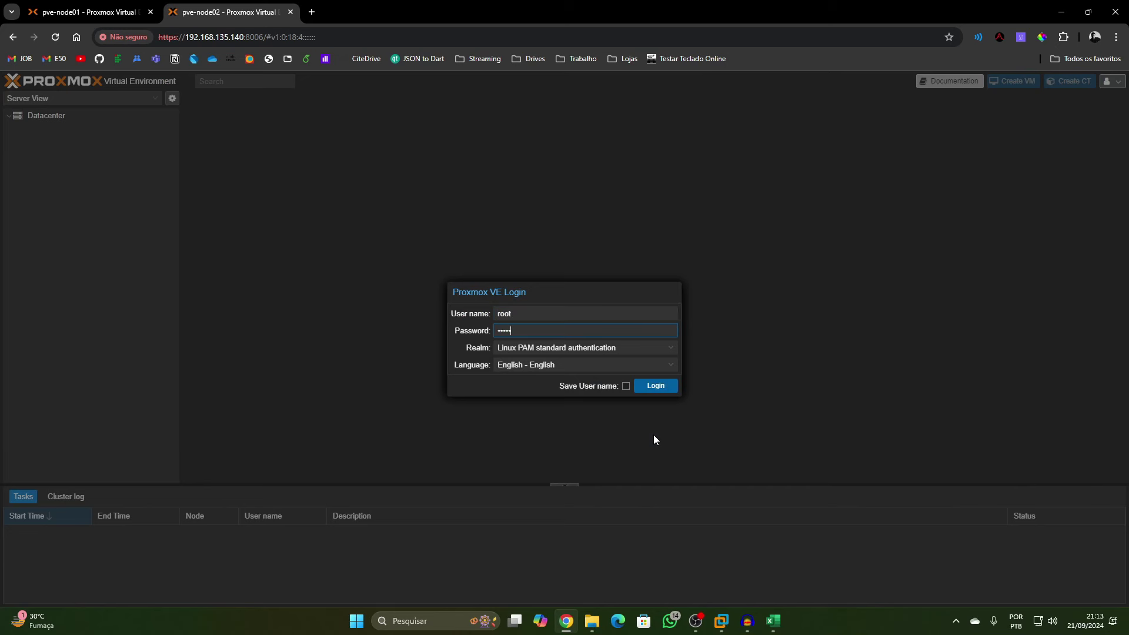
{"action": "left_click", "coordinate": [657, 388]}
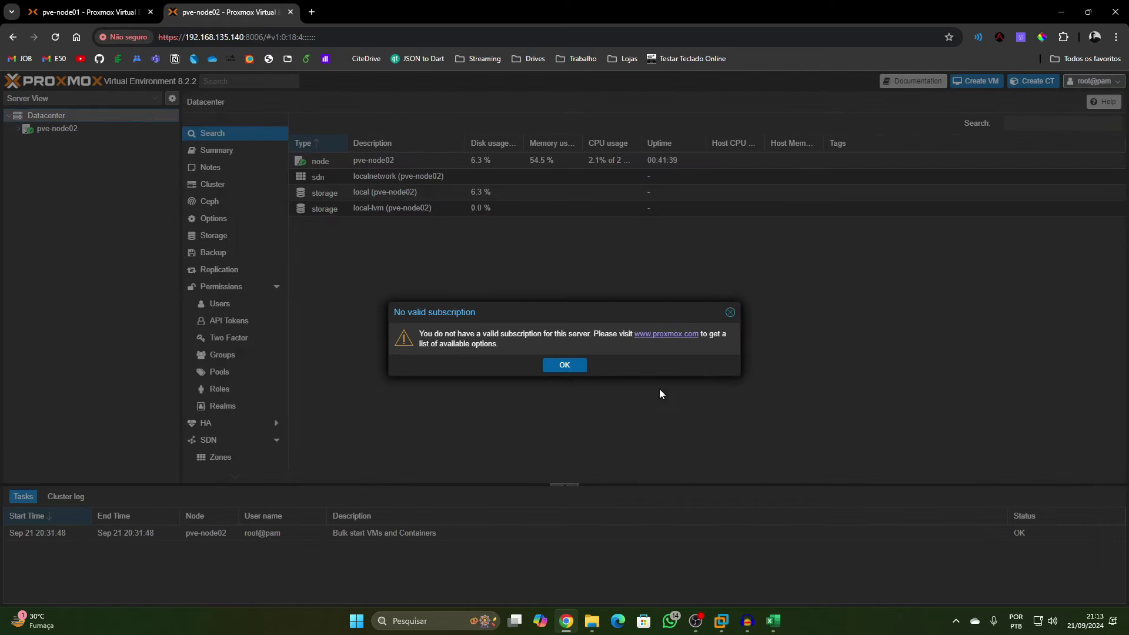
{"action": "left_click", "coordinate": [579, 374]}
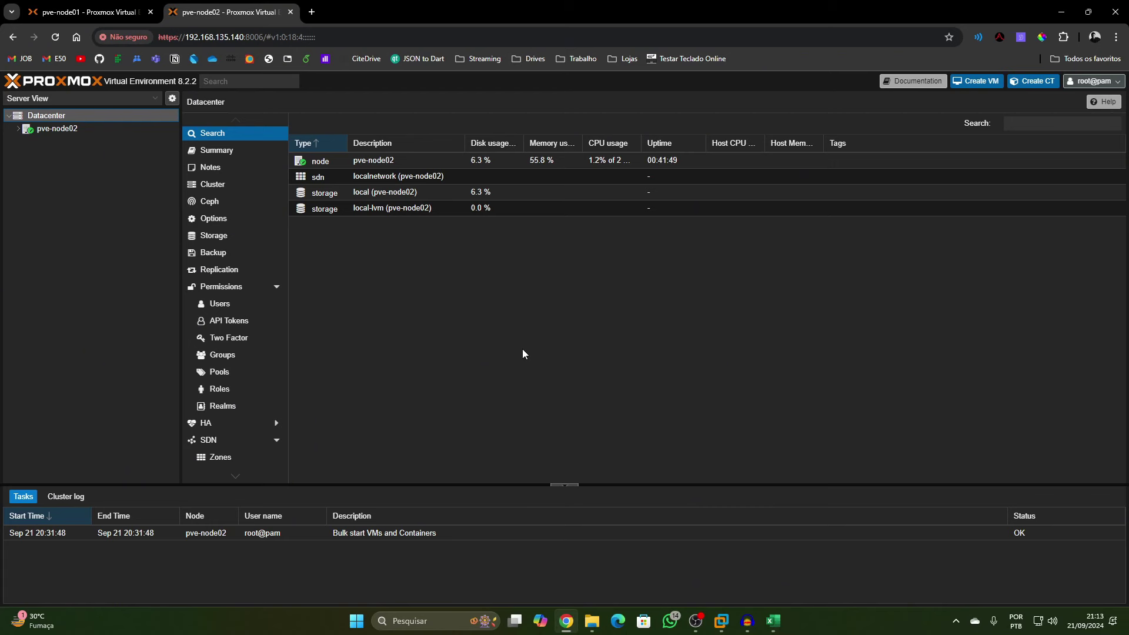
{"action": "left_click", "coordinate": [58, 127]}
{"action": "left_click", "coordinate": [230, 220]}
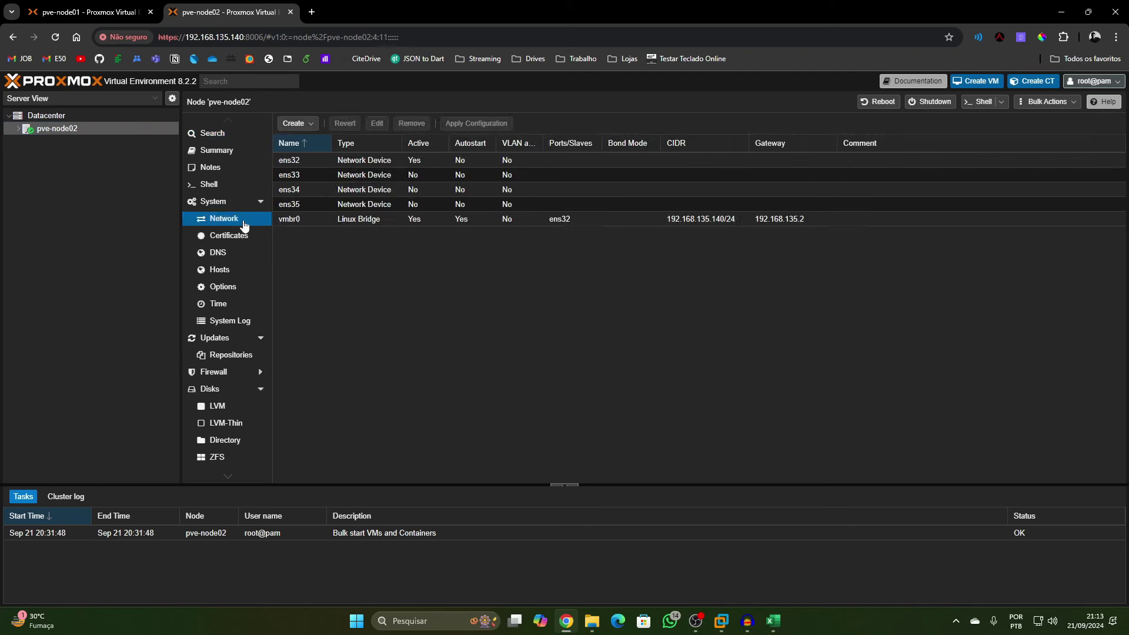
Create Linux Bridge vmbr1 with 172.16.10.2/29 on port ens33, commented 'Rede Cluster'
{"action": "left_click", "coordinate": [299, 122]}
{"action": "left_click", "coordinate": [303, 134]}
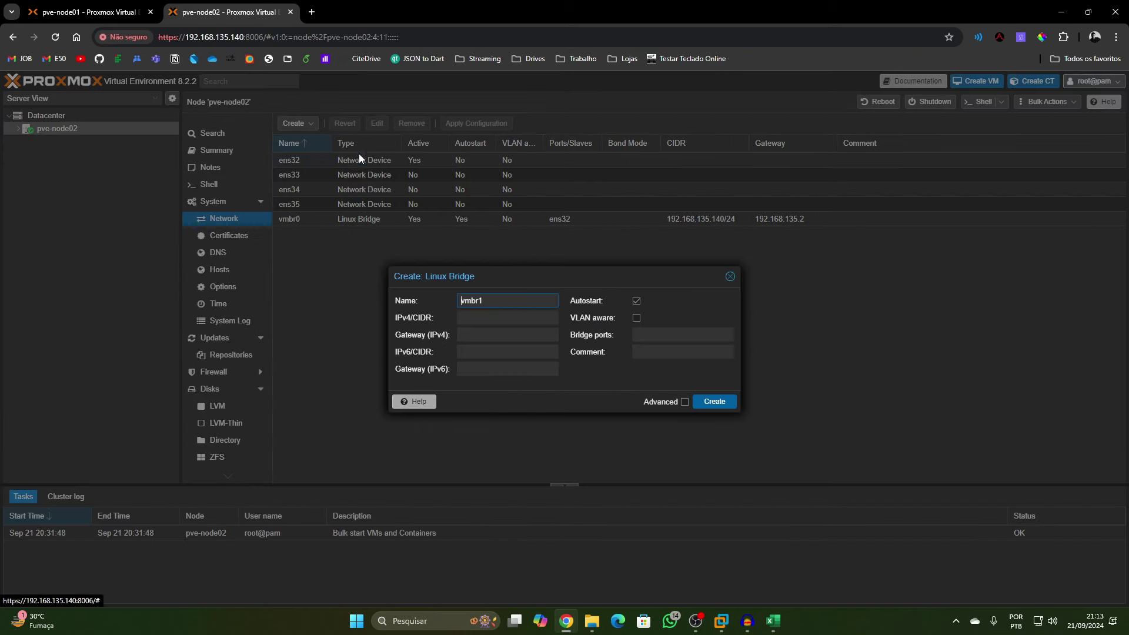
{"action": "left_click", "coordinate": [493, 319]}
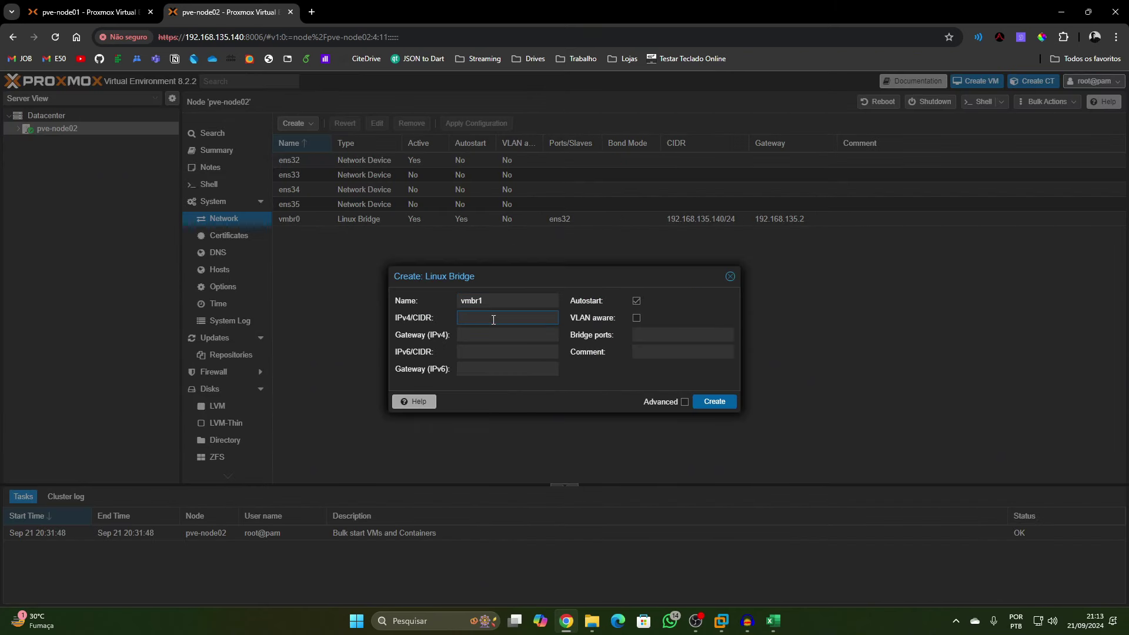
{"action": "type", "text": "172."}
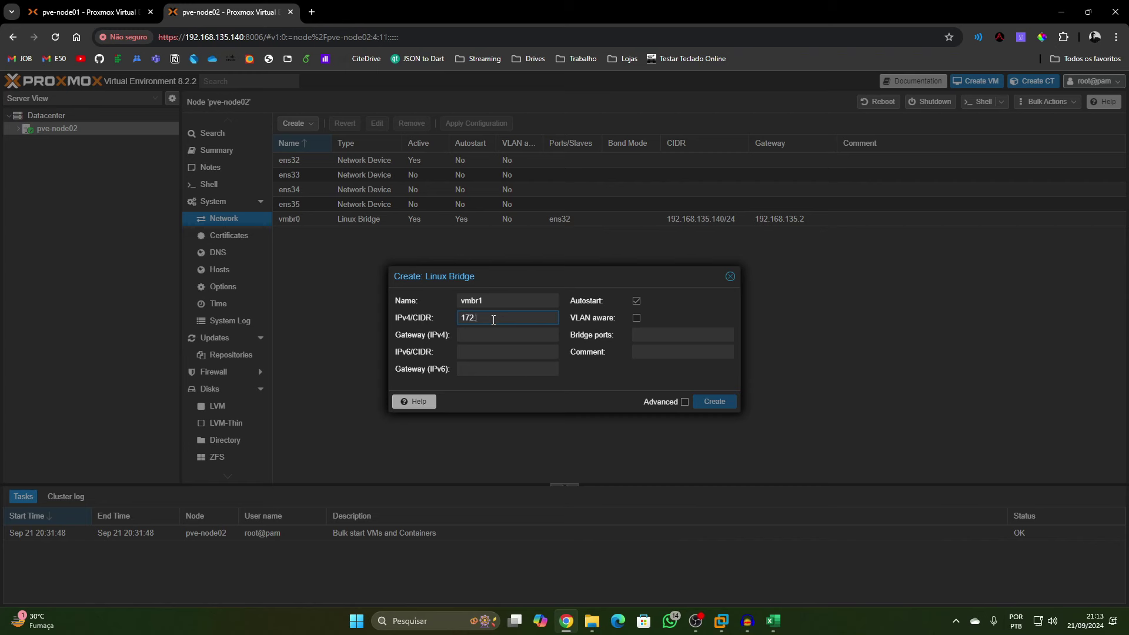
{"action": "type", "text": "16.10.2/29"}
{"action": "left_click", "coordinate": [649, 334]}
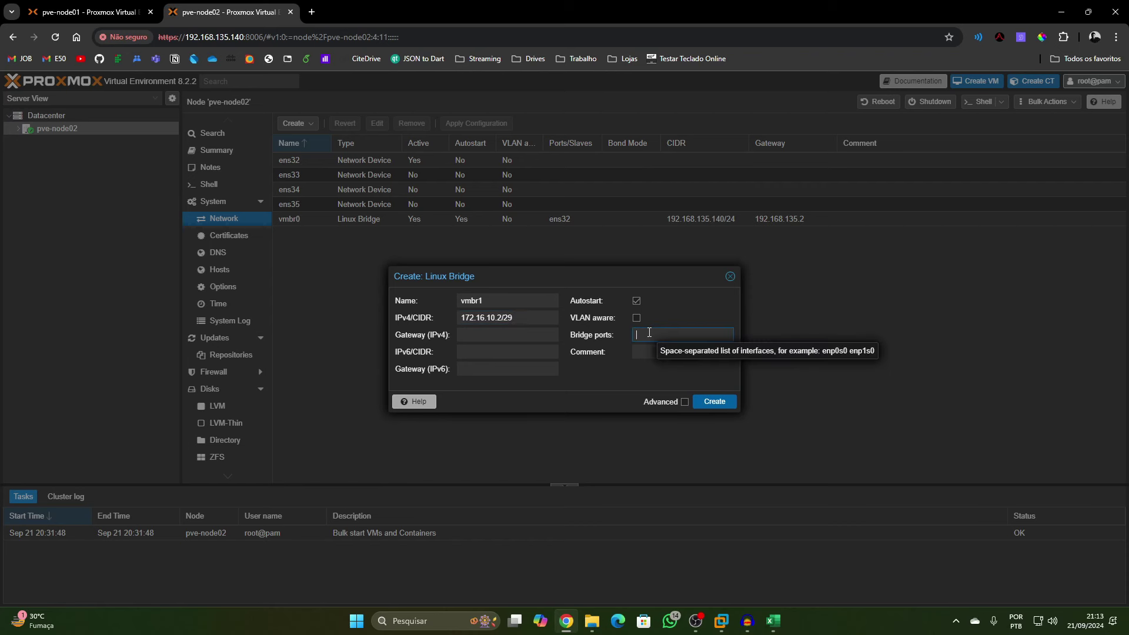
{"action": "type", "text": "ens33"}
{"action": "left_click", "coordinate": [650, 347]}
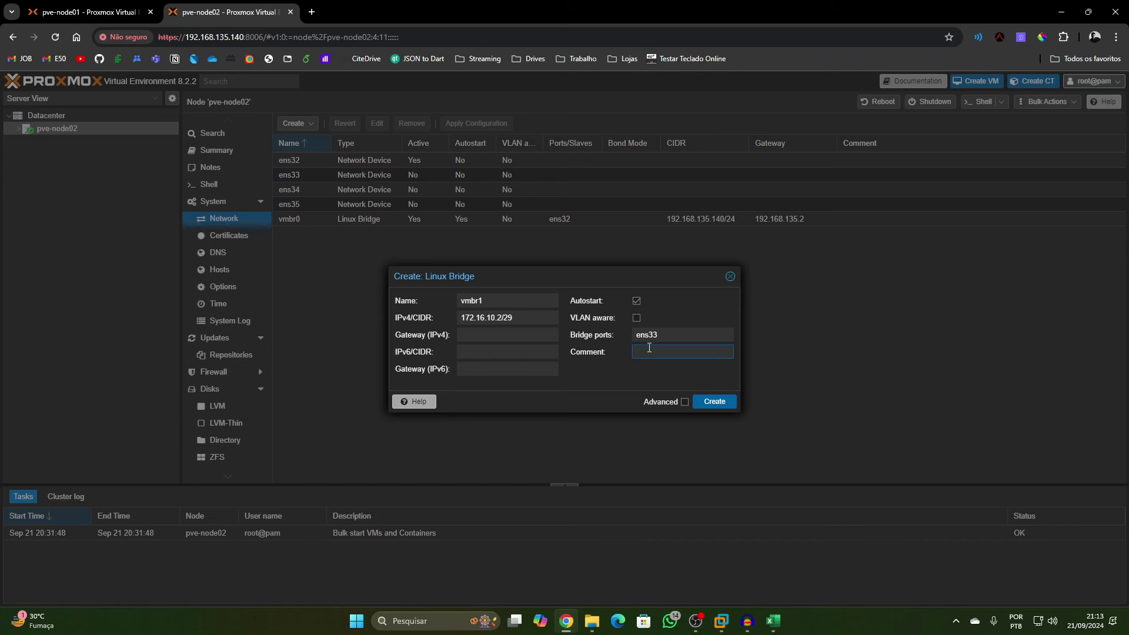
{"action": "type", "text": "Rede Cluster"}
{"action": "left_click", "coordinate": [716, 402]}
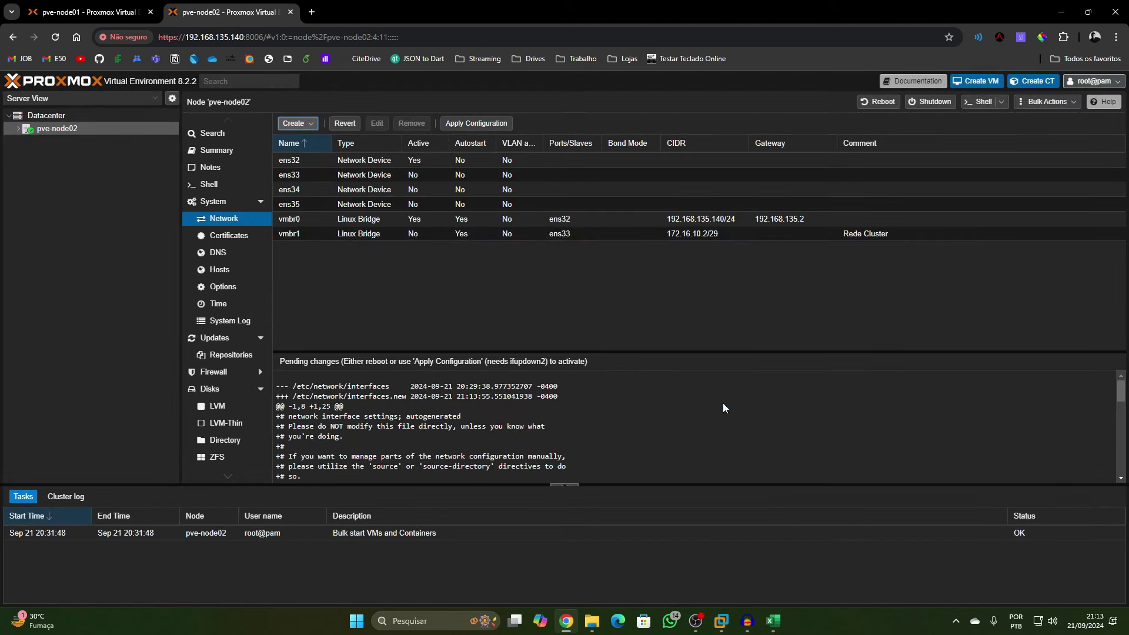
Fill in a new bridge with 172.16.20.2/29, port ebs34 and comment 'Rede Ceph', and try creating it
{"action": "left_click", "coordinate": [296, 123]}
{"action": "left_click", "coordinate": [305, 139]}
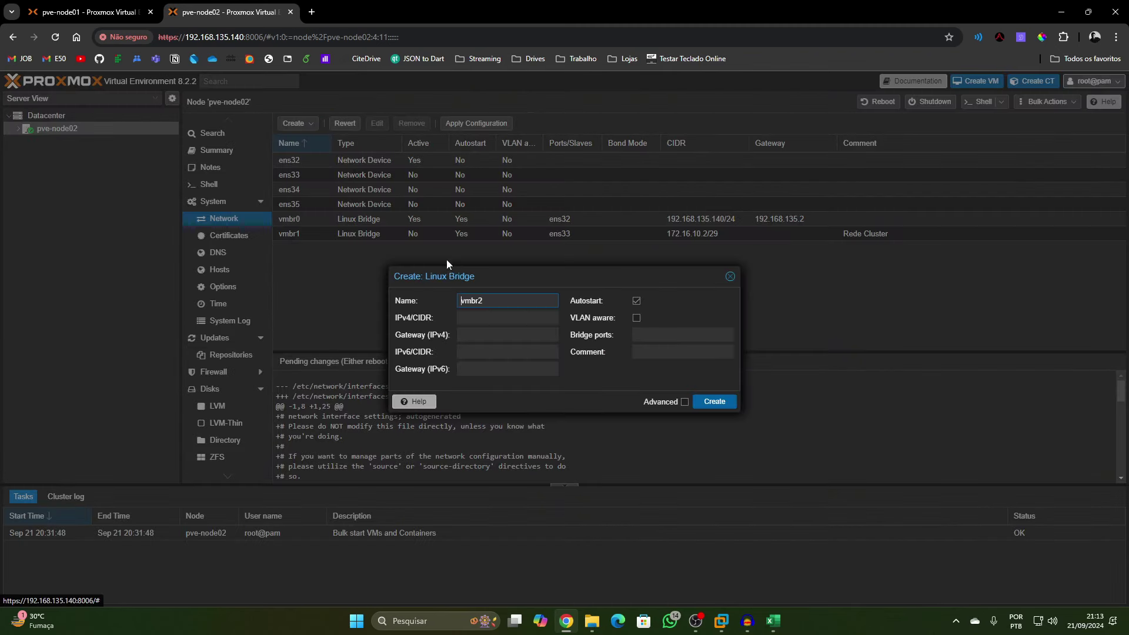
{"action": "left_click", "coordinate": [479, 318]}
{"action": "type", "text": "172."}
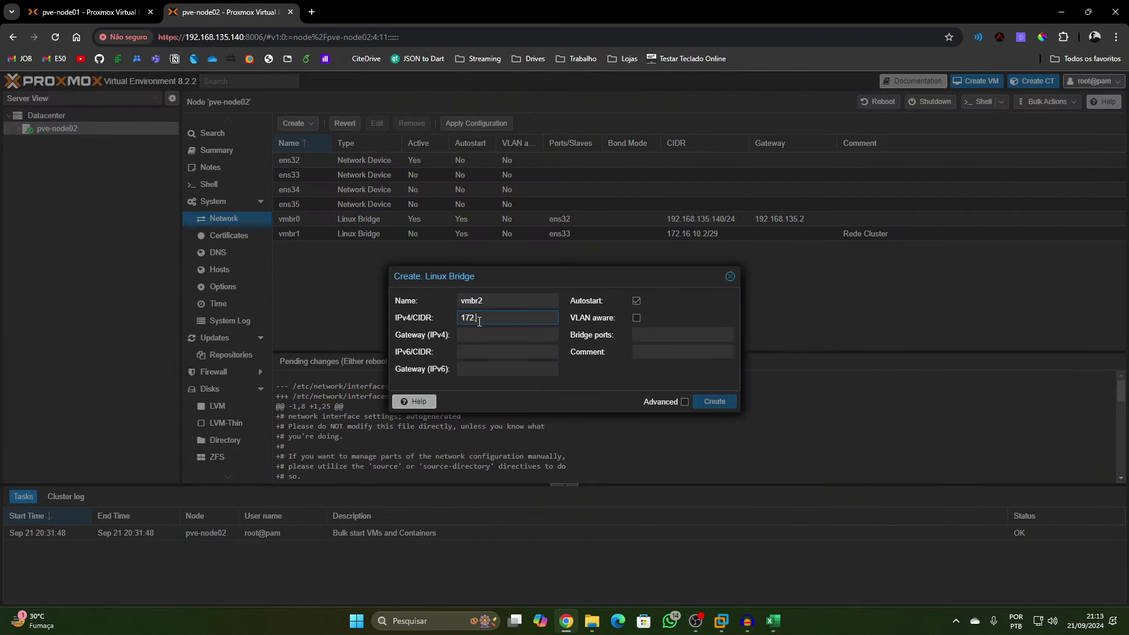
{"action": "type", "text": "16.20.2/29"}
{"action": "left_click", "coordinate": [637, 339]}
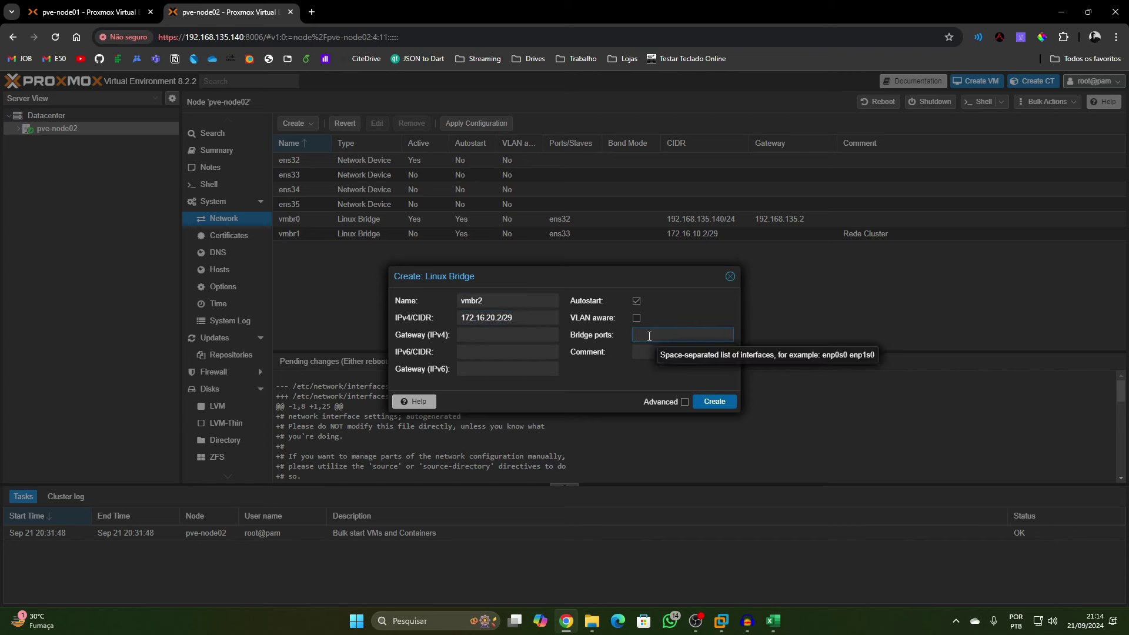
{"action": "type", "text": "ebs34"}
{"action": "left_click", "coordinate": [653, 353]}
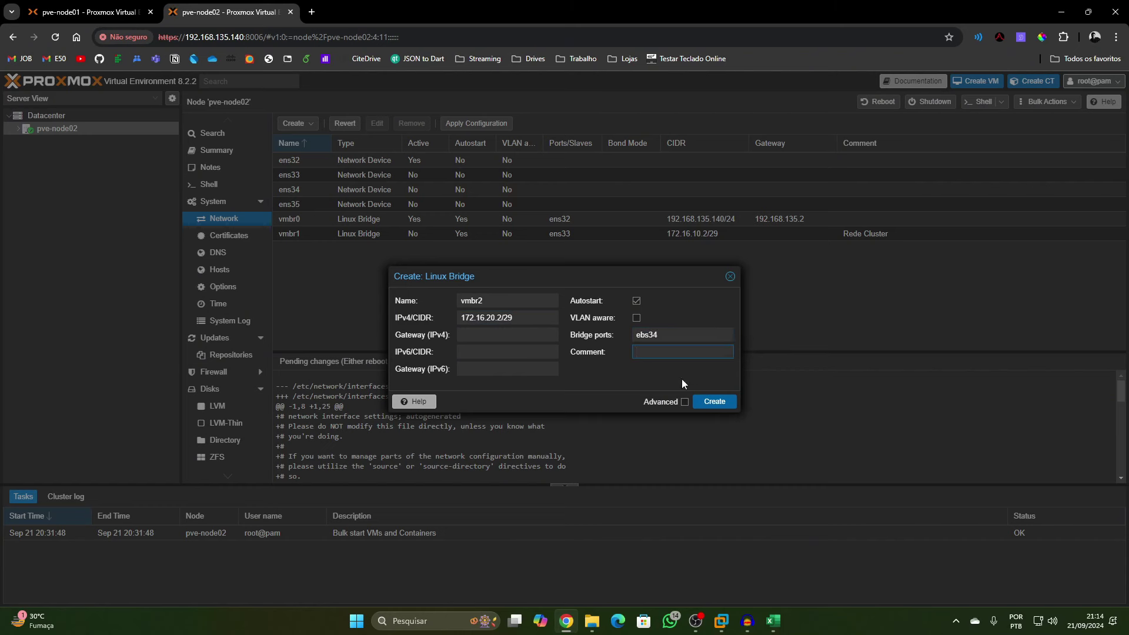
{"action": "type", "text": "Rede Ceph"}
{"action": "left_click", "coordinate": [708, 402]}
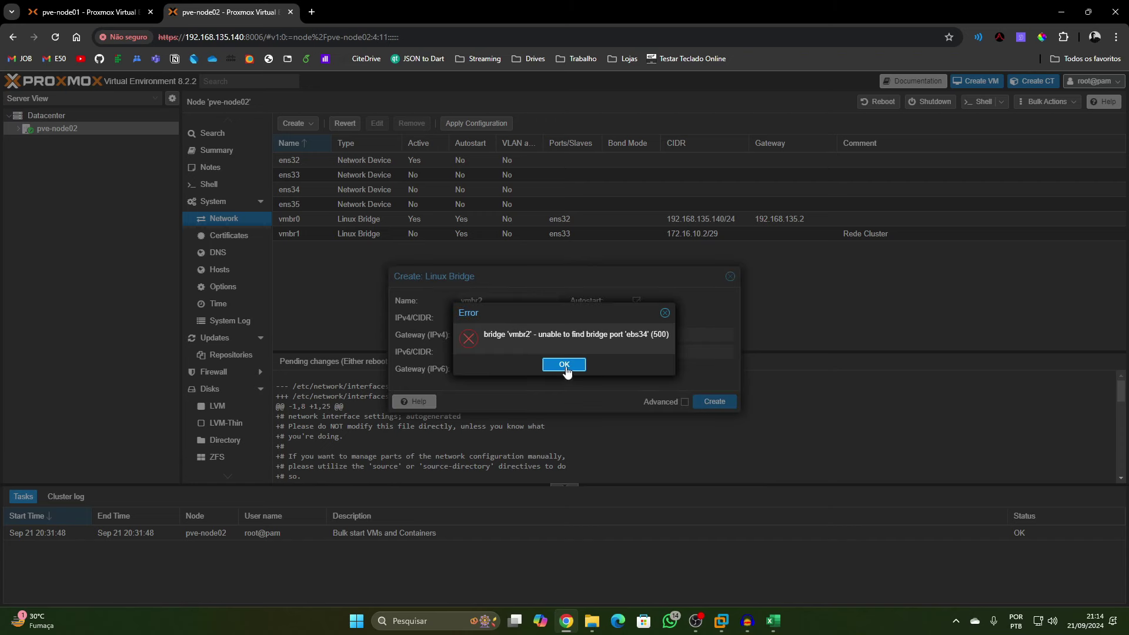
Dismiss the port error, correct the bridge port to ens34, and create vmbr2
{"action": "left_click", "coordinate": [564, 366]}
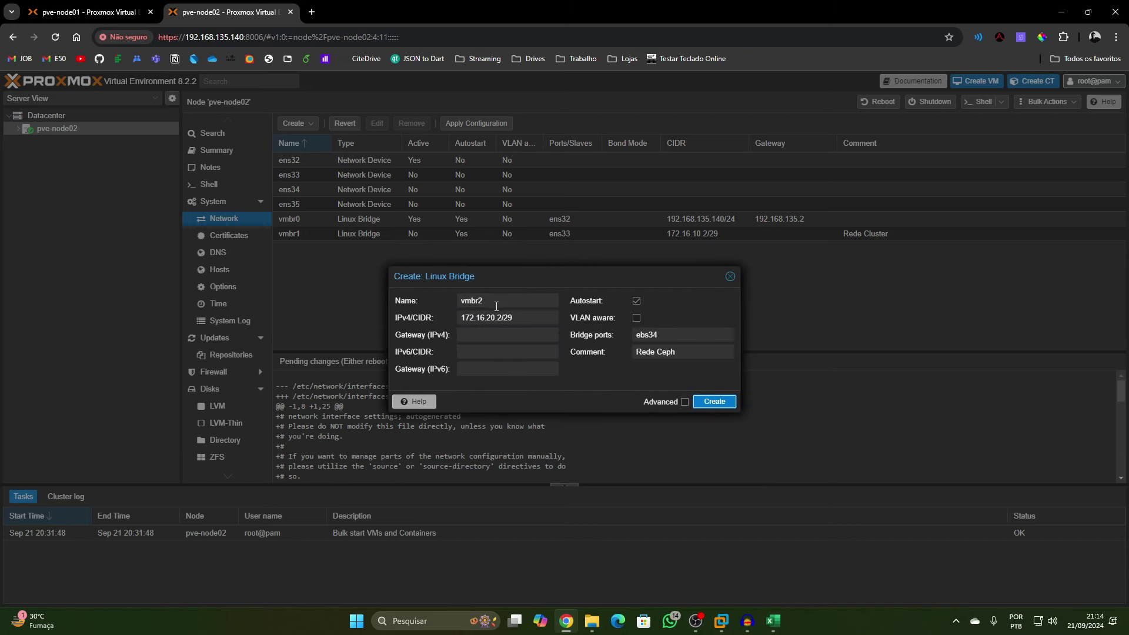
{"action": "left_click", "coordinate": [659, 335]}
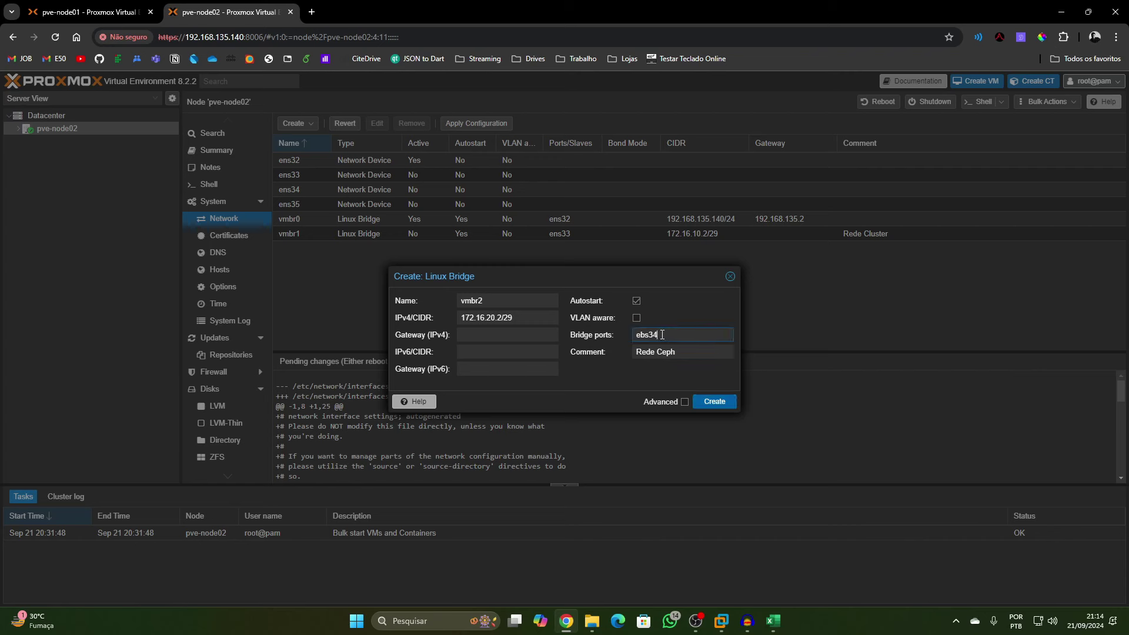
{"action": "left_click", "coordinate": [644, 335]}
{"action": "left_click", "coordinate": [729, 396]}
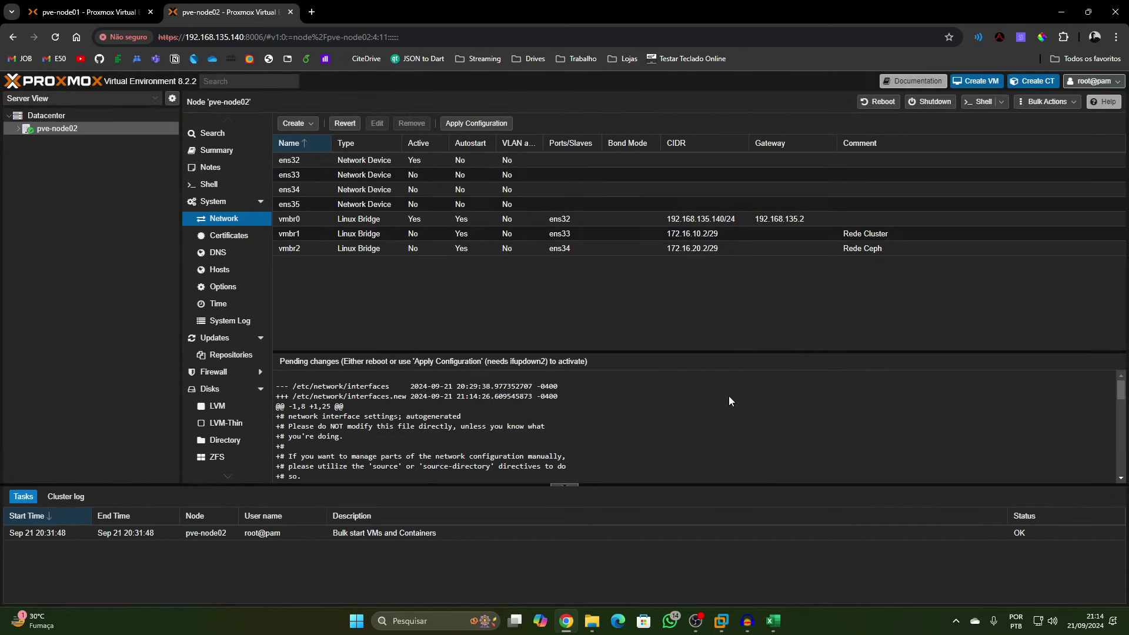
Create bridge vmbr3 on port ens35 with comment 'Interface de dados'
{"action": "left_click", "coordinate": [294, 123]}
{"action": "left_click", "coordinate": [303, 141]}
{"action": "left_click", "coordinate": [492, 316]}
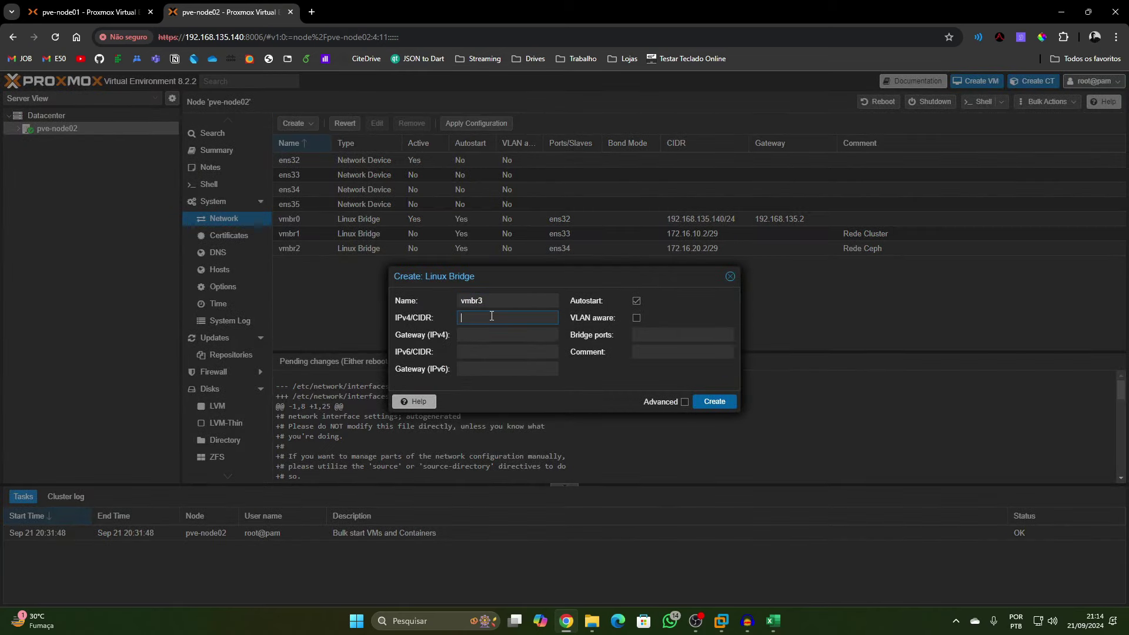
{"action": "left_click", "coordinate": [659, 340]}
{"action": "type", "text": "ebs"}
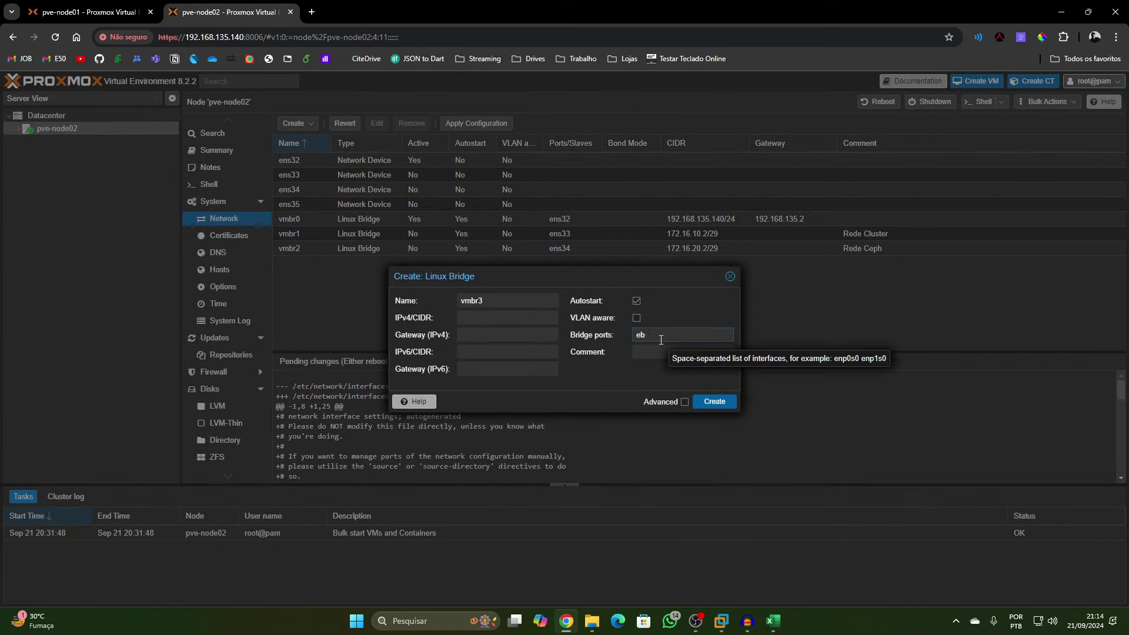
{"action": "type", "text": "s35"}
{"action": "left_click", "coordinate": [640, 350]}
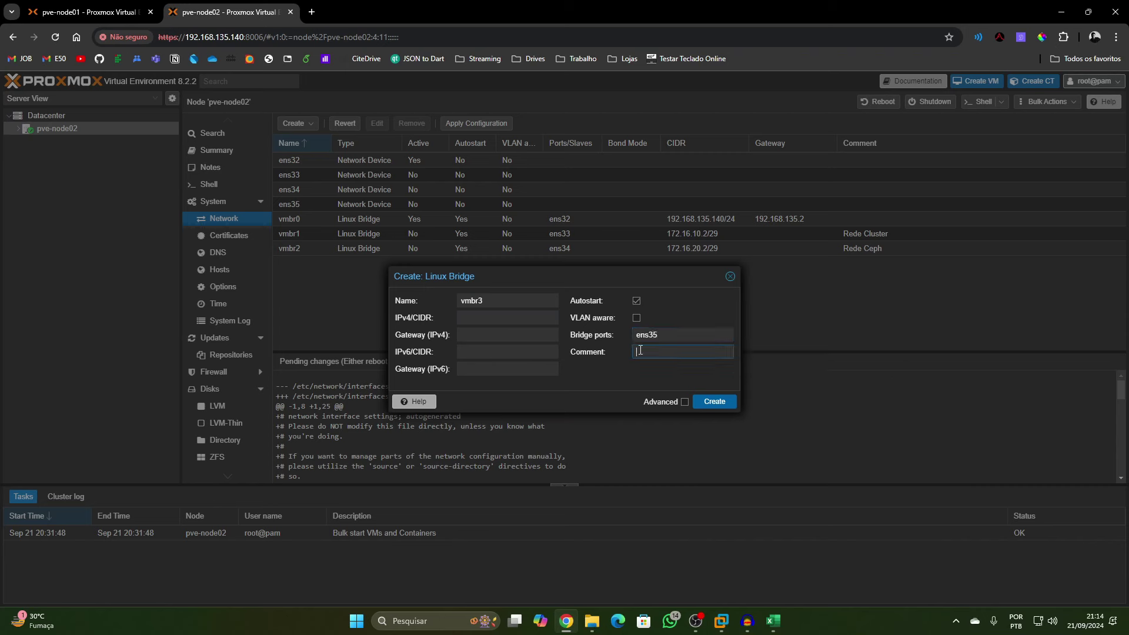
{"action": "type", "text": "Rede"}
{"action": "key", "text": "BackSpace"}
{"action": "key", "text": "BackSpace"}
{"action": "type", "text": "teraace de dado"}
{"action": "left_click", "coordinate": [715, 401]}
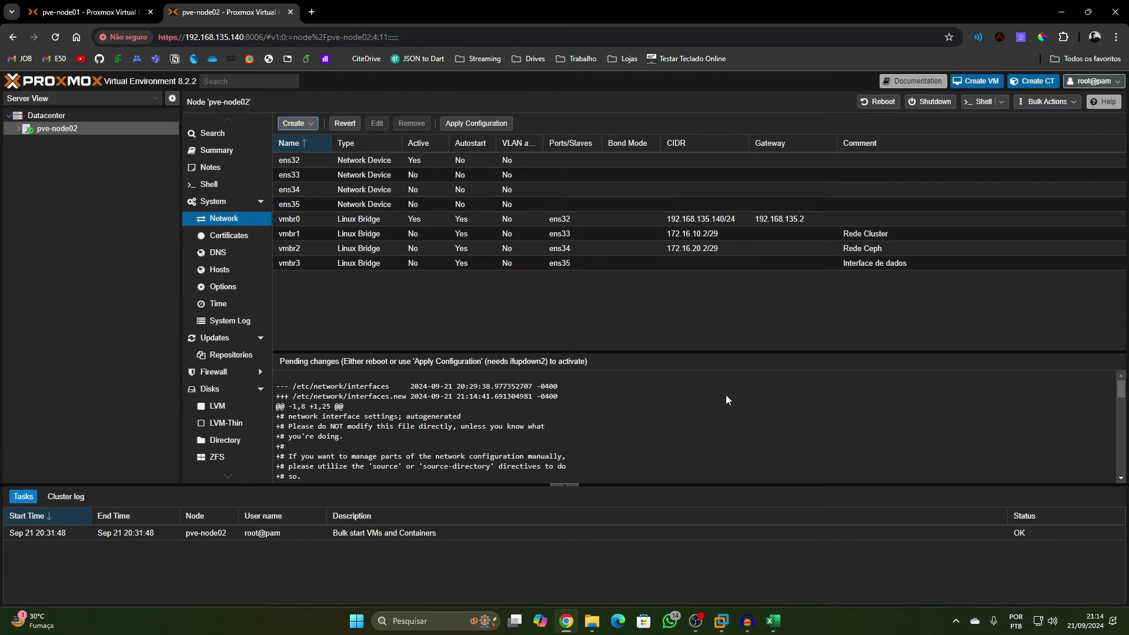
Apply pve-node02's pending network changes and open its shell
{"action": "left_click", "coordinate": [477, 123]}
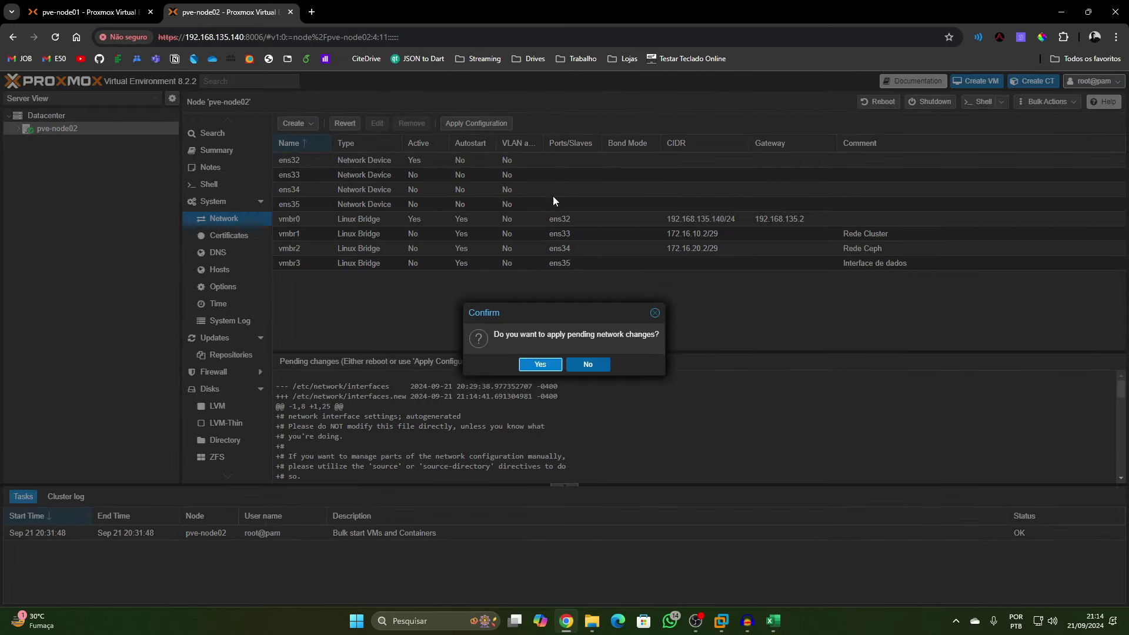
{"action": "left_click", "coordinate": [551, 360]}
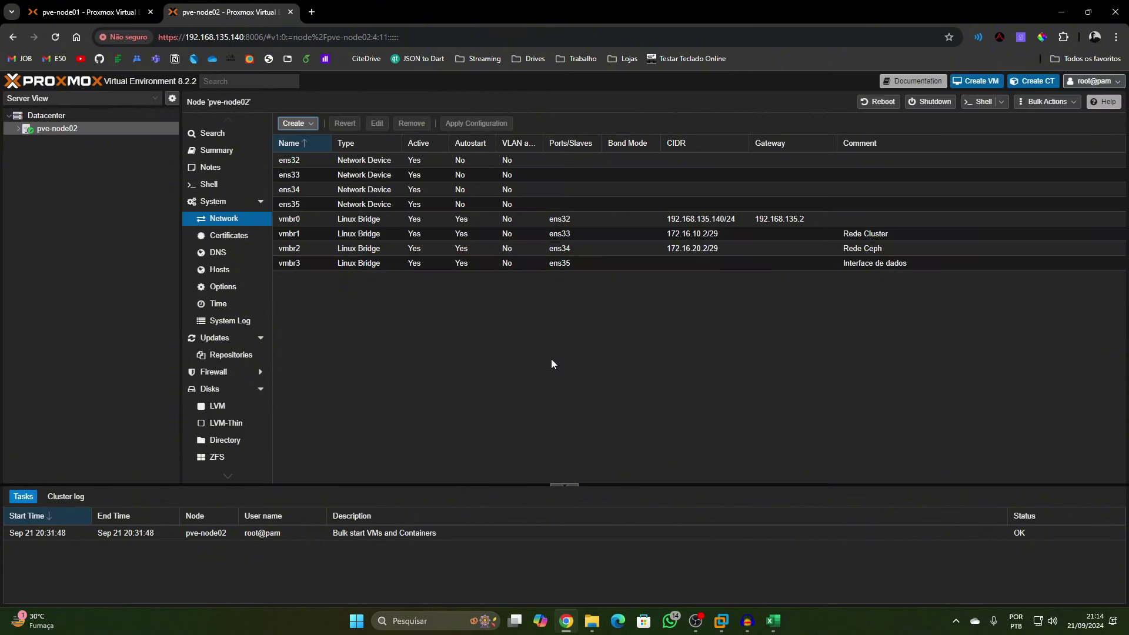
{"action": "left_click", "coordinate": [216, 194]}
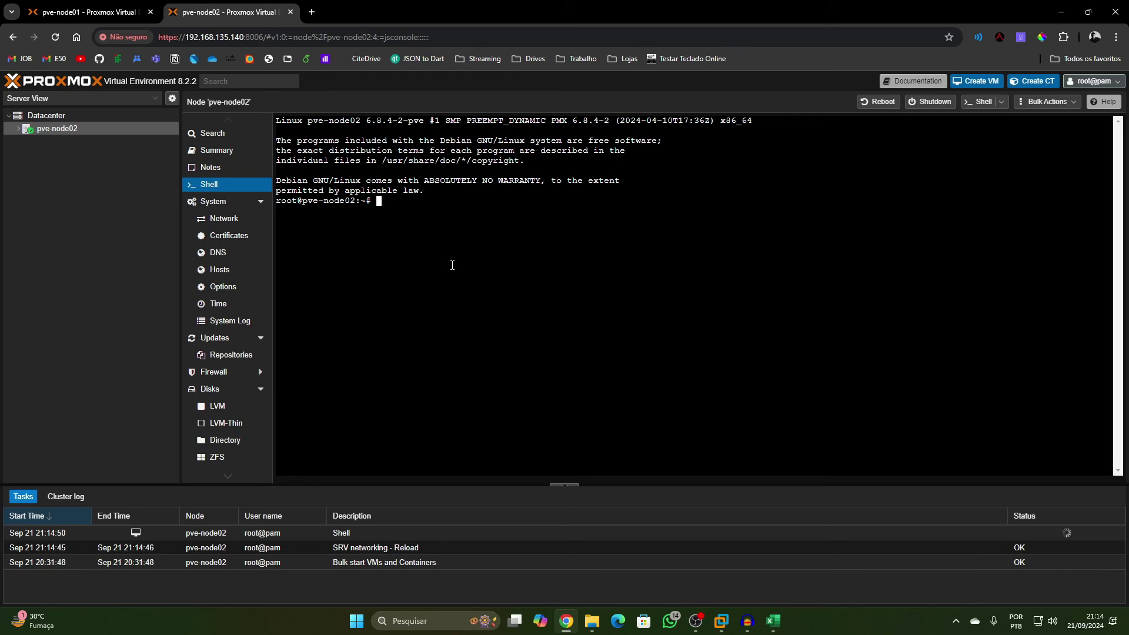
Ping 172.16.10.1, then 172.16.20.1, from pve-node02's shell
{"action": "type", "text": "ping 172.16.10.1"}
{"action": "key", "text": "Return"}
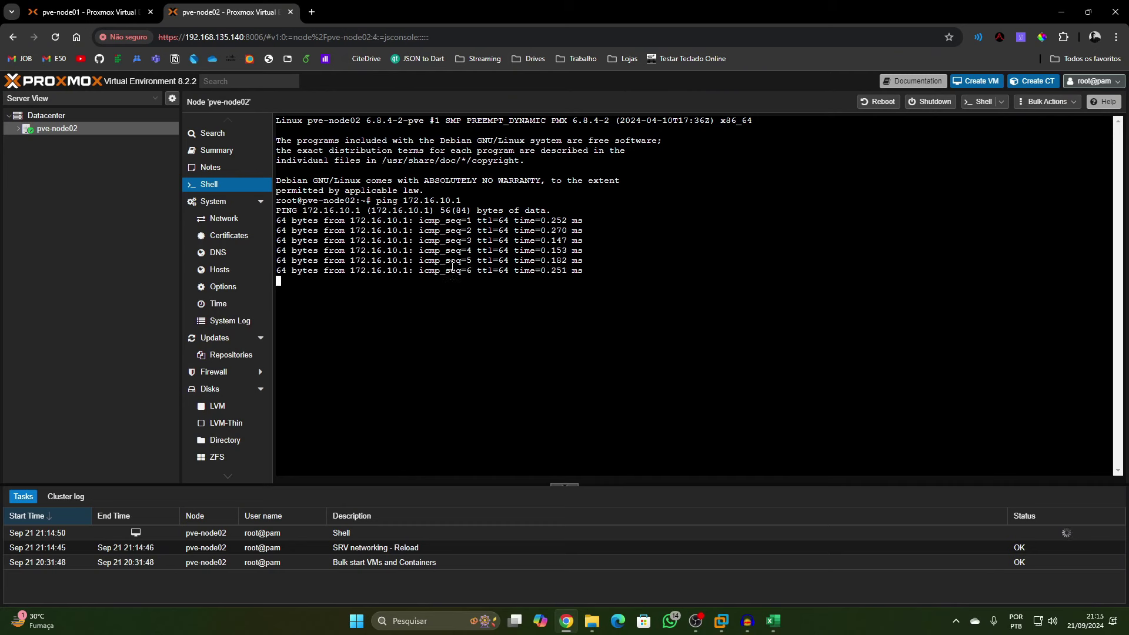
{"action": "key", "text": "ctrl+c"}
{"action": "key", "text": "Up"}
{"action": "key", "text": "Left"}
{"action": "key", "text": "Left"}
{"action": "key", "text": "Left"}
{"action": "key", "text": "BackSpace"}
{"action": "type", "text": "2"}
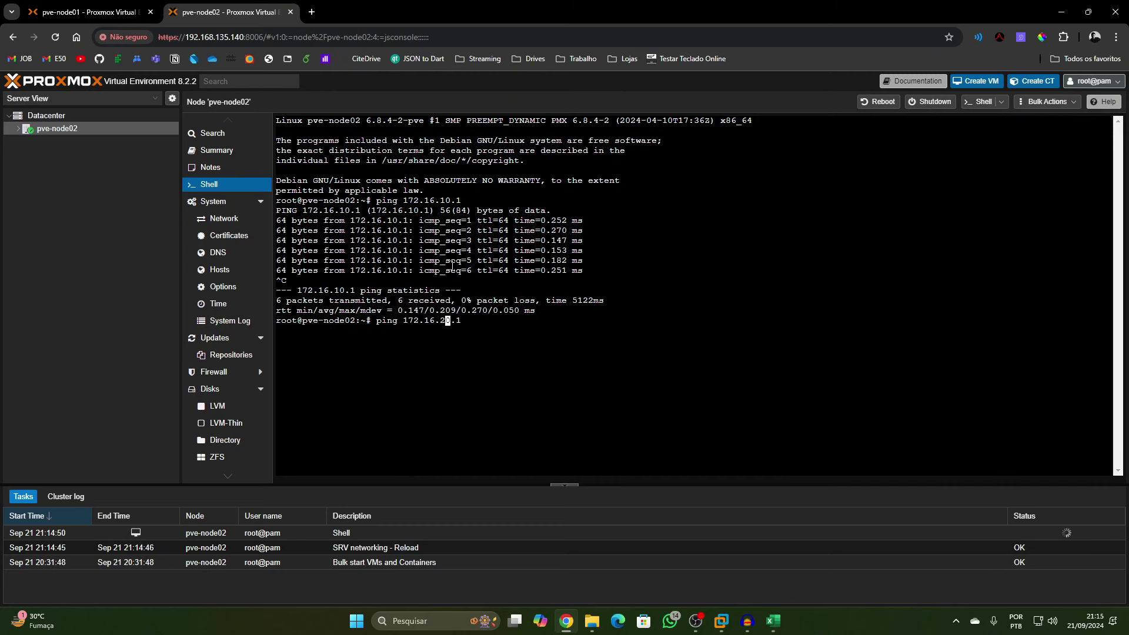
{"action": "key", "text": "Return"}
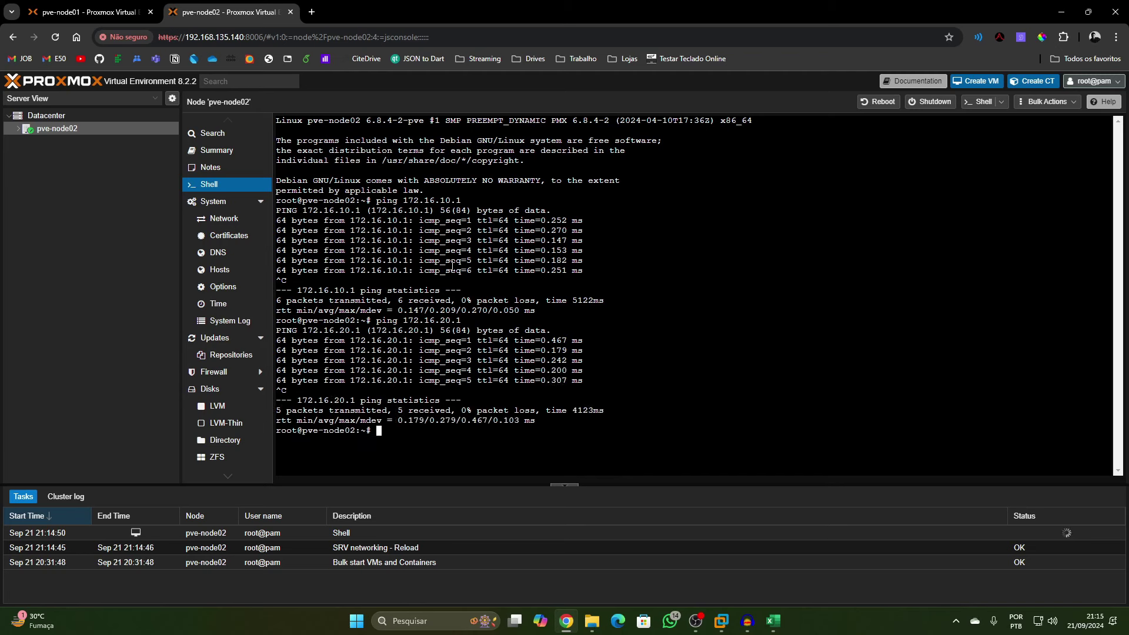
Load pve-node03's address, 192.168.135.141, in a new browser tab
{"action": "left_click_drag", "start_coordinate": [159, 37], "coordinate": [263, 37]}
{"action": "left_click", "coordinate": [311, 12]}
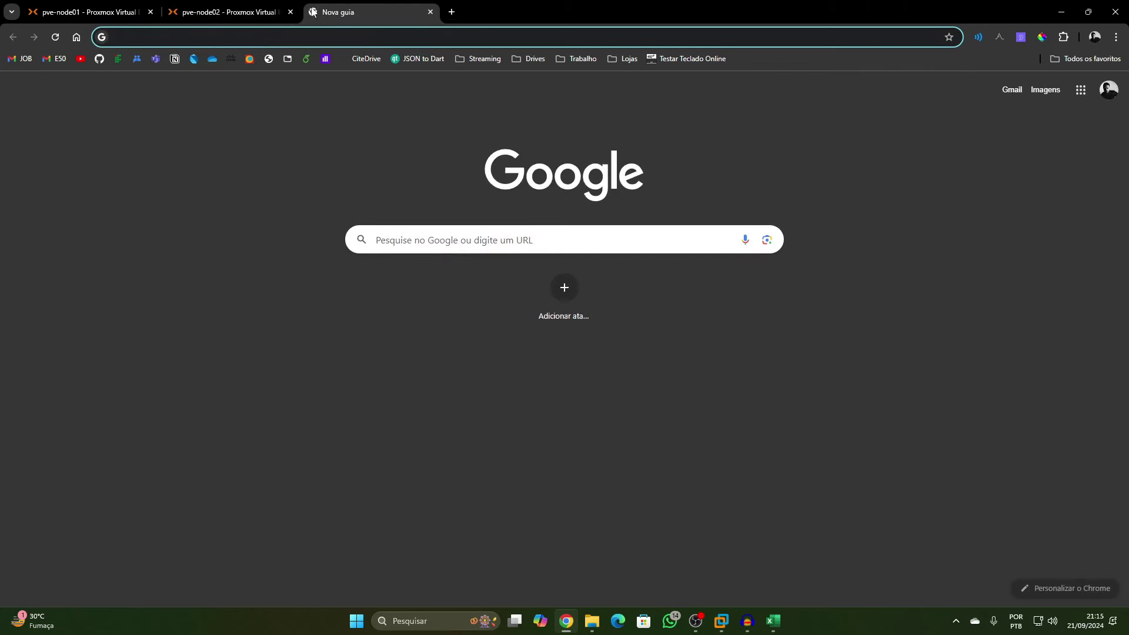
{"action": "key", "text": "ctrl+v"}
{"action": "key", "text": "Return"}
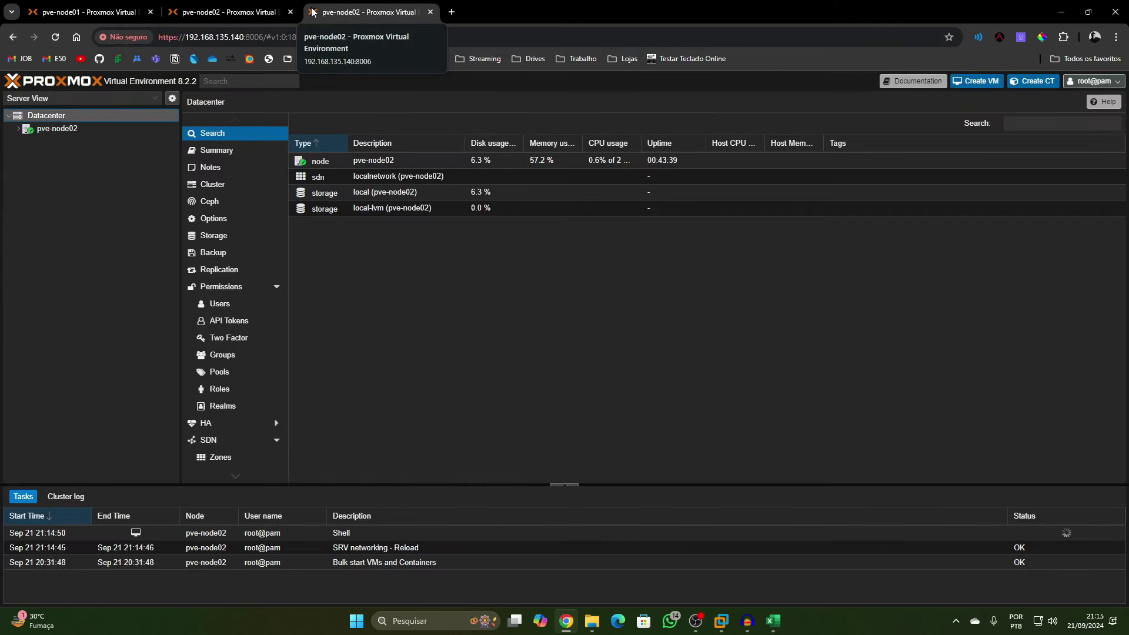
{"action": "left_click", "coordinate": [247, 37]}
{"action": "key", "text": "BackSpace"}
{"action": "type", "text": "1"}
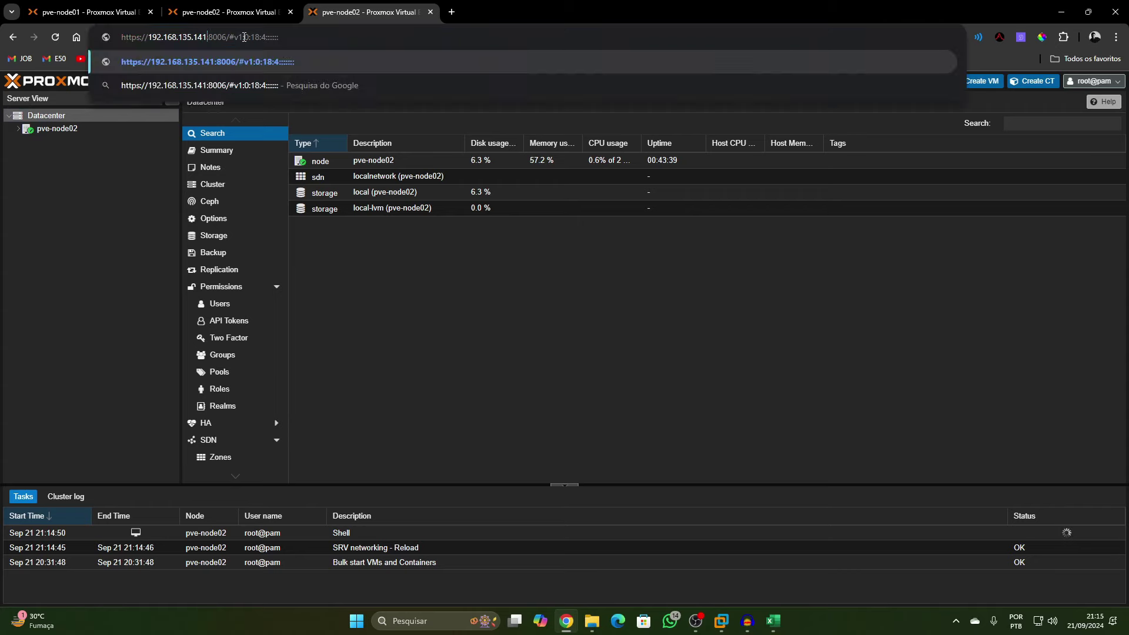
{"action": "key", "text": "Return"}
Bypass the certificate warning, log in as root, and show pve-node03's network interfaces
{"action": "left_click", "coordinate": [403, 385]}
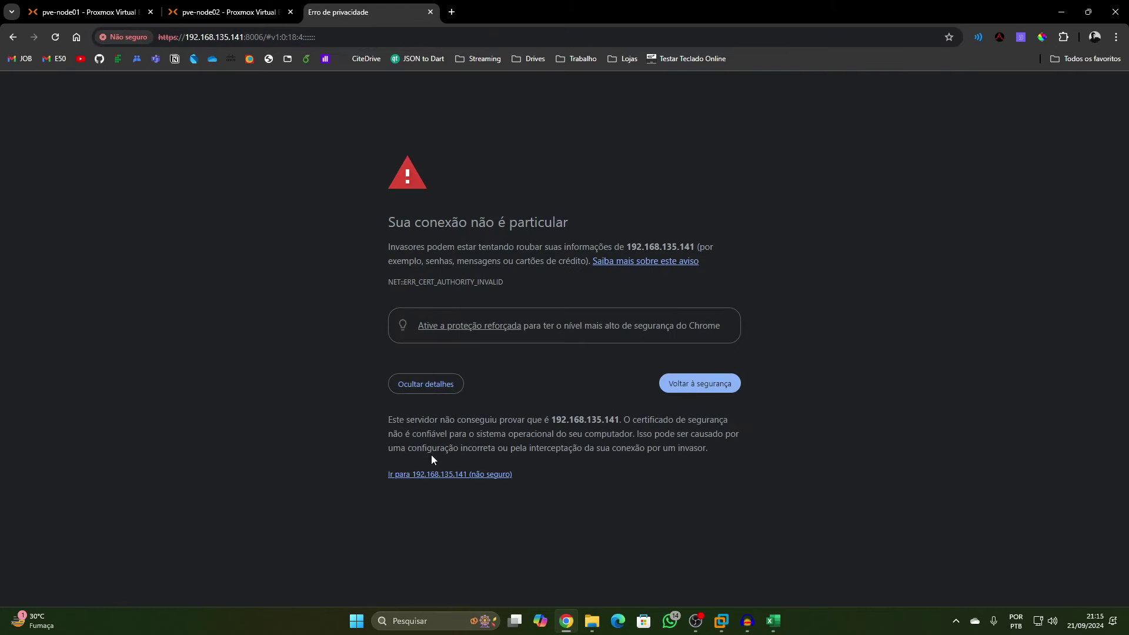
{"action": "left_click", "coordinate": [434, 473]}
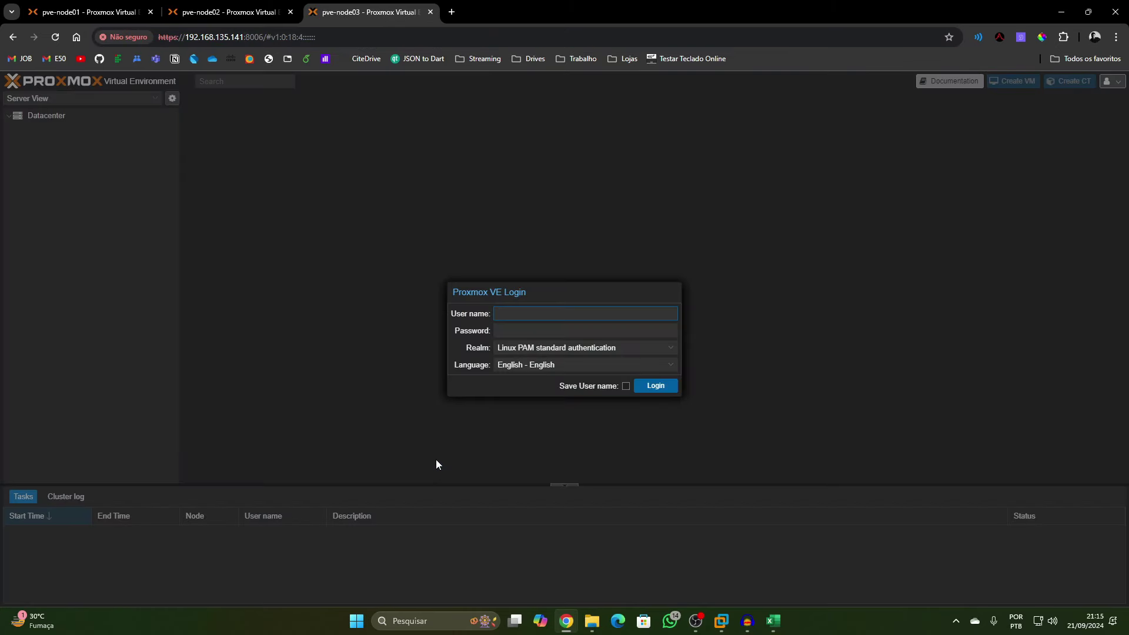
{"action": "type", "text": "root"}
{"action": "key", "text": "Tab"}
{"action": "type", "text": "*****"}
{"action": "key", "text": "Return"}
{"action": "left_click", "coordinate": [563, 365]}
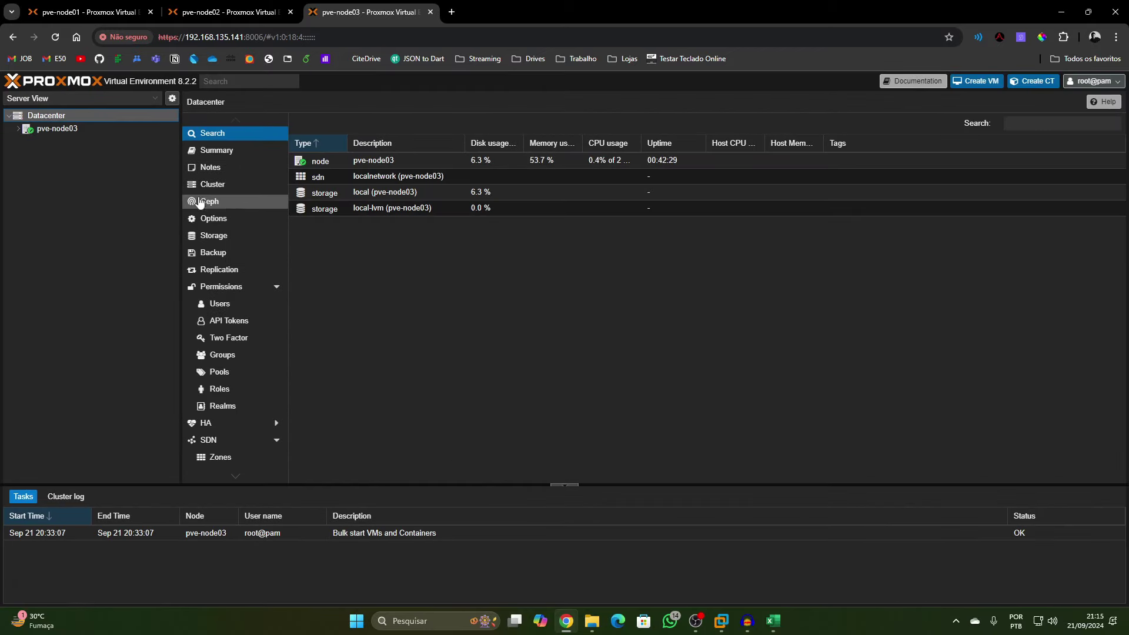
{"action": "left_click", "coordinate": [82, 127]}
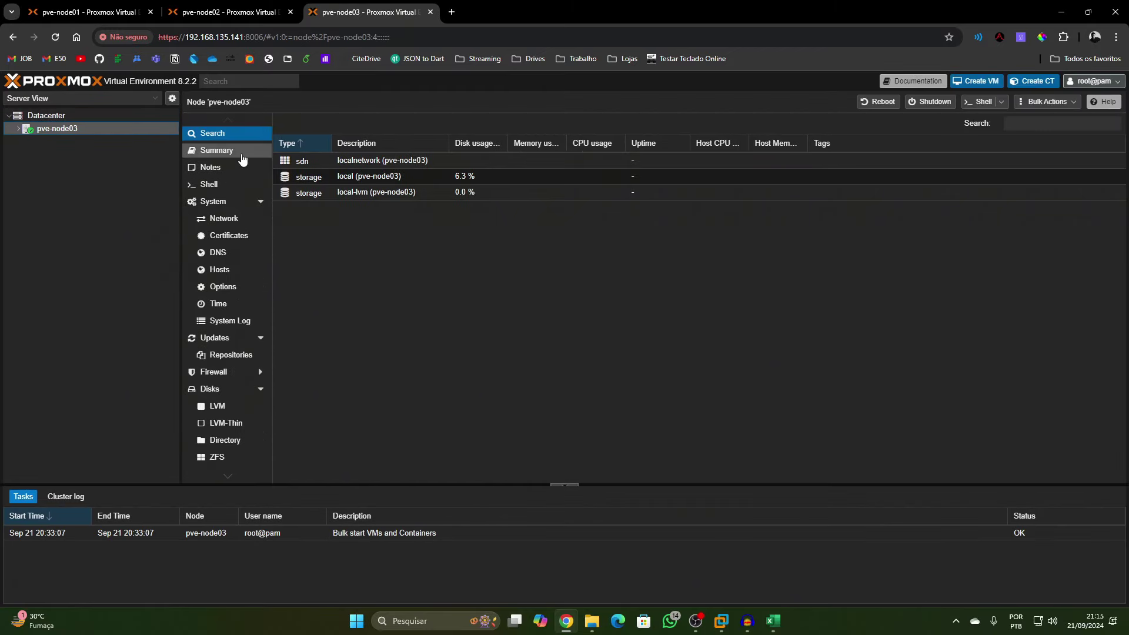
{"action": "left_click", "coordinate": [224, 218]}
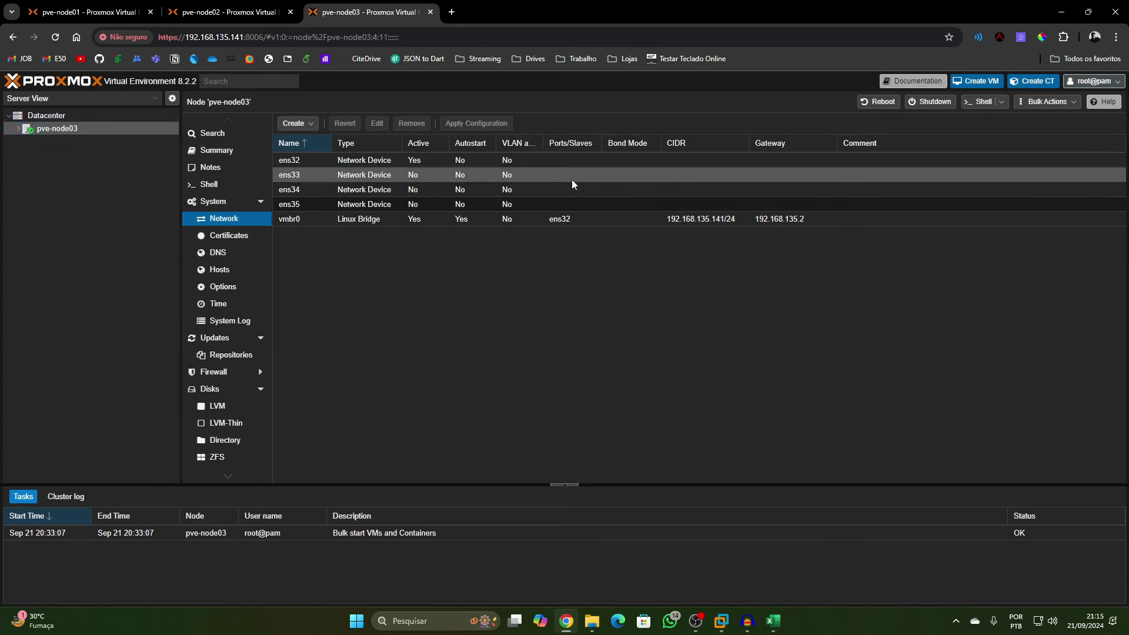
Create bridge vmbr1 with 172.16.10.3/29 on ens33, commented 'Rede Cluster'
{"action": "double_click", "coordinate": [568, 158]}
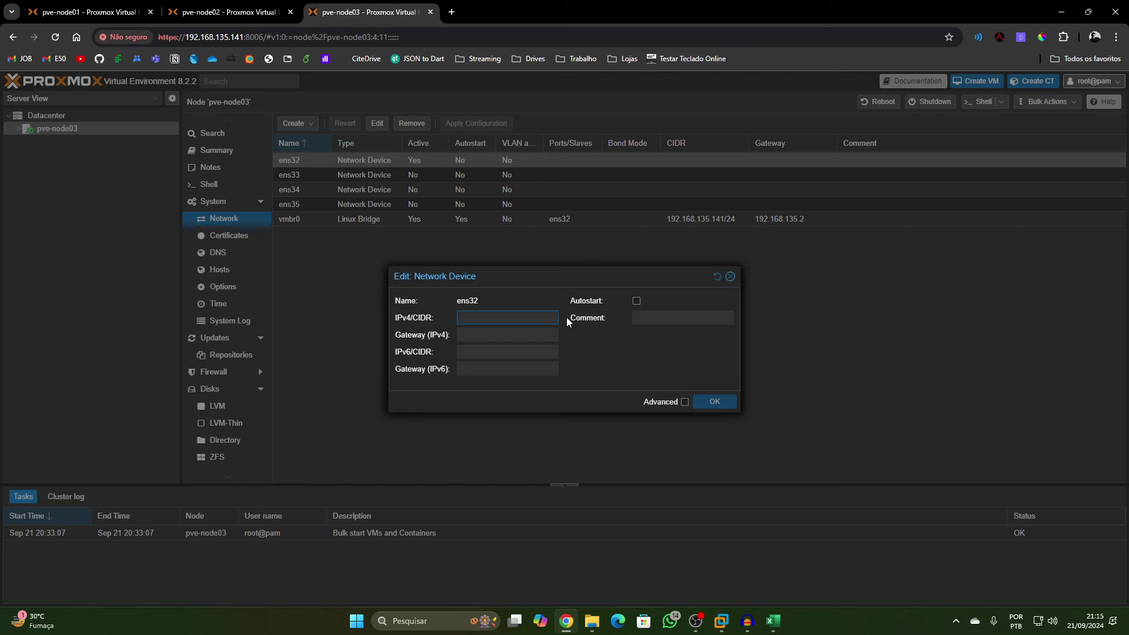
{"action": "key", "text": "Escape"}
{"action": "left_click", "coordinate": [294, 122]}
{"action": "left_click", "coordinate": [312, 138]}
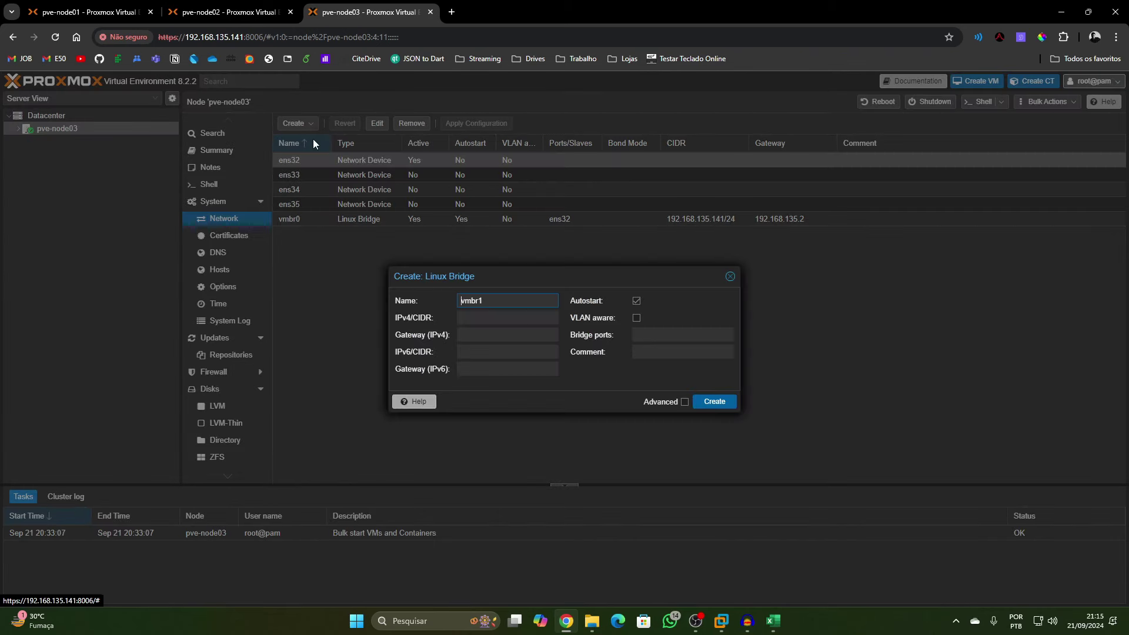
{"action": "left_click", "coordinate": [506, 320]}
{"action": "type", "text": "172.16.10.3/"}
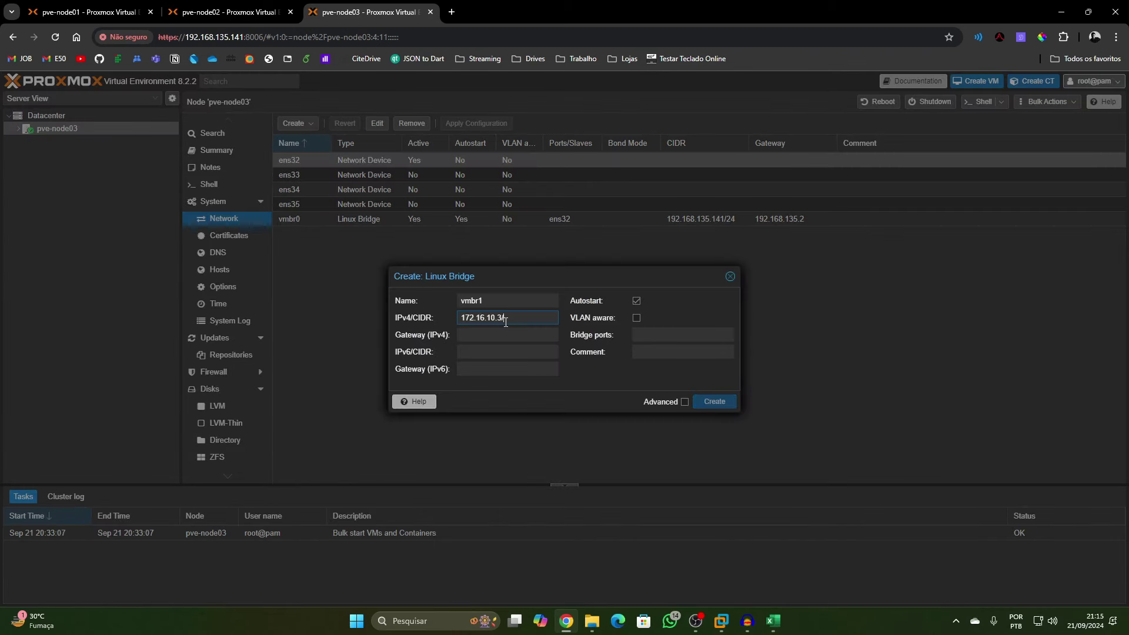
{"action": "type", "text": "29"}
{"action": "left_click", "coordinate": [673, 335]}
{"action": "left_click", "coordinate": [664, 351]}
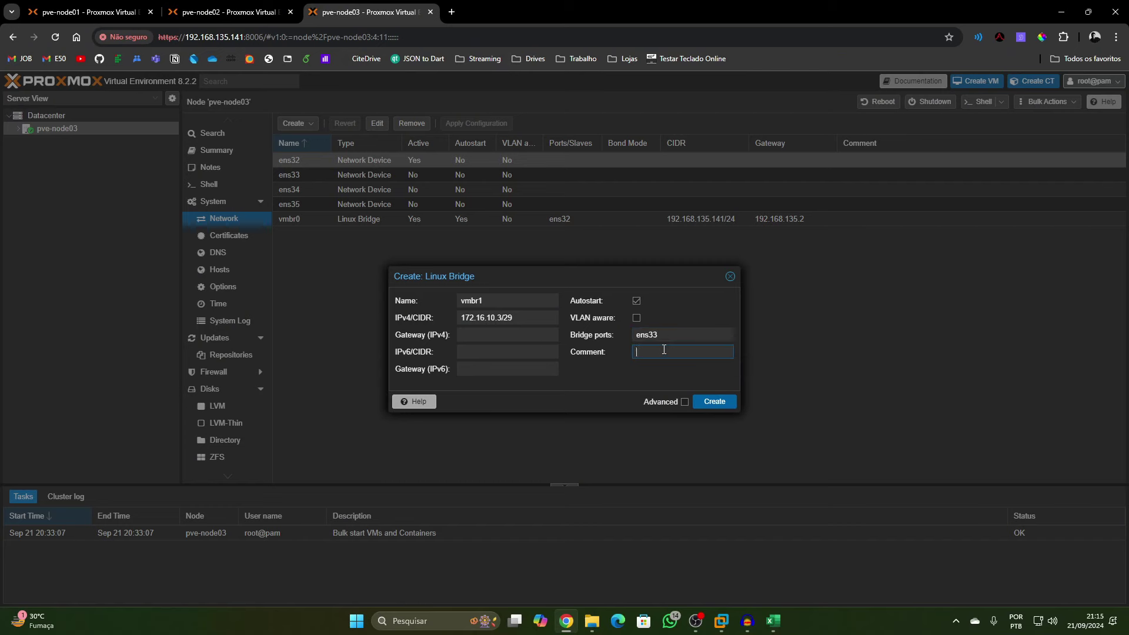
{"action": "type", "text": "Rede Cluster"}
{"action": "left_click", "coordinate": [714, 401]}
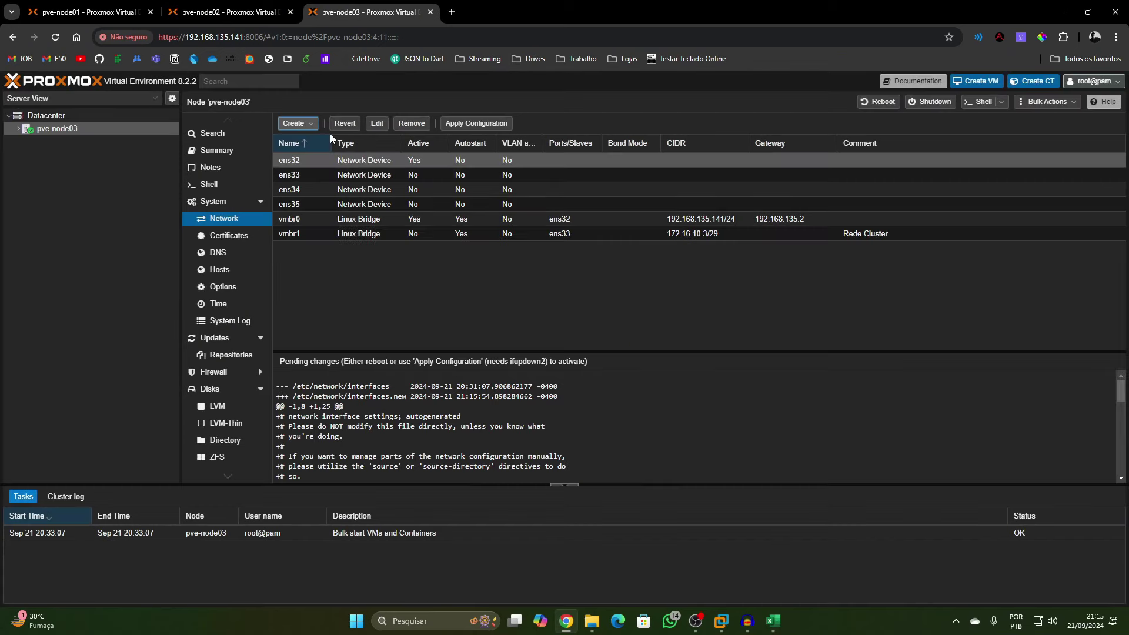
Create bridge vmbr2 with 172.16.20.3/29 on ens34, commented 'Rede Ceph'
{"action": "left_click", "coordinate": [293, 123]}
{"action": "left_click", "coordinate": [308, 140]}
{"action": "left_click", "coordinate": [480, 321]}
{"action": "type", "text": "172.16."}
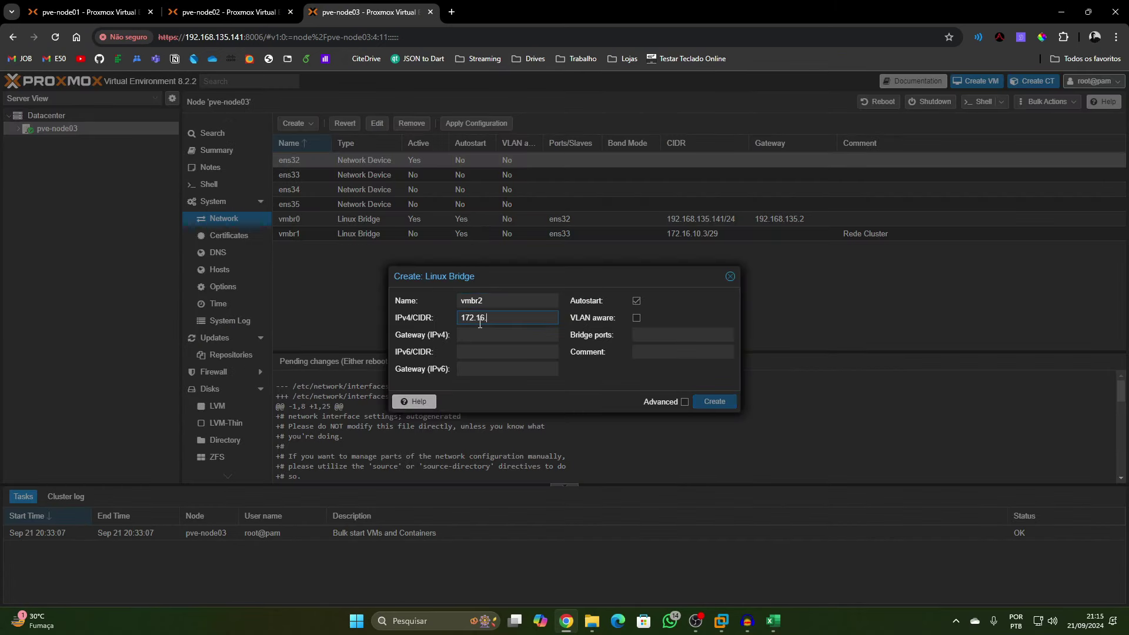
{"action": "type", "text": "ens34"}
{"action": "key", "text": "Tab"}
{"action": "type", "text": "Rede Ceph"}
{"action": "left_click", "coordinate": [729, 403]}
Create bridge vmbr3 on ens35 commented 'Interface de dados', then apply all network changes
{"action": "left_click", "coordinate": [294, 123]}
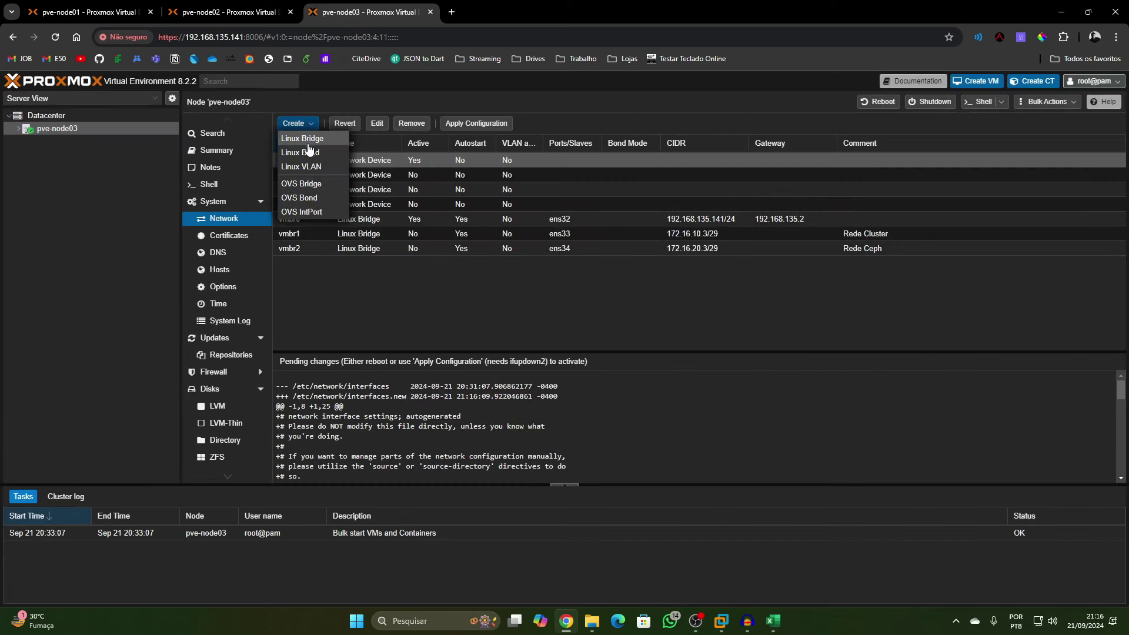
{"action": "left_click", "coordinate": [308, 141]}
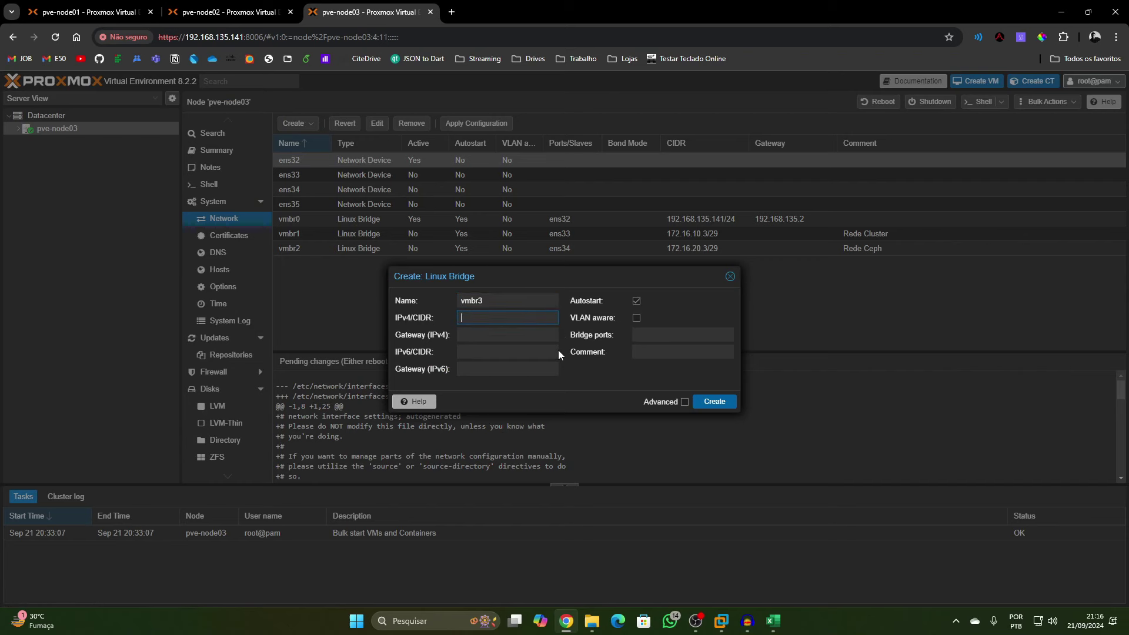
{"action": "key", "text": "Tab"}
{"action": "key", "text": "Tab"}
{"action": "key", "text": "Tab"}
{"action": "key", "text": "Tab"}
{"action": "key", "text": "Tab"}
{"action": "key", "text": "Tab"}
{"action": "type", "text": "ens35"}
{"action": "key", "text": "Tab"}
{"action": "type", "text": "Interface de dados"}
{"action": "left_click", "coordinate": [701, 403]}
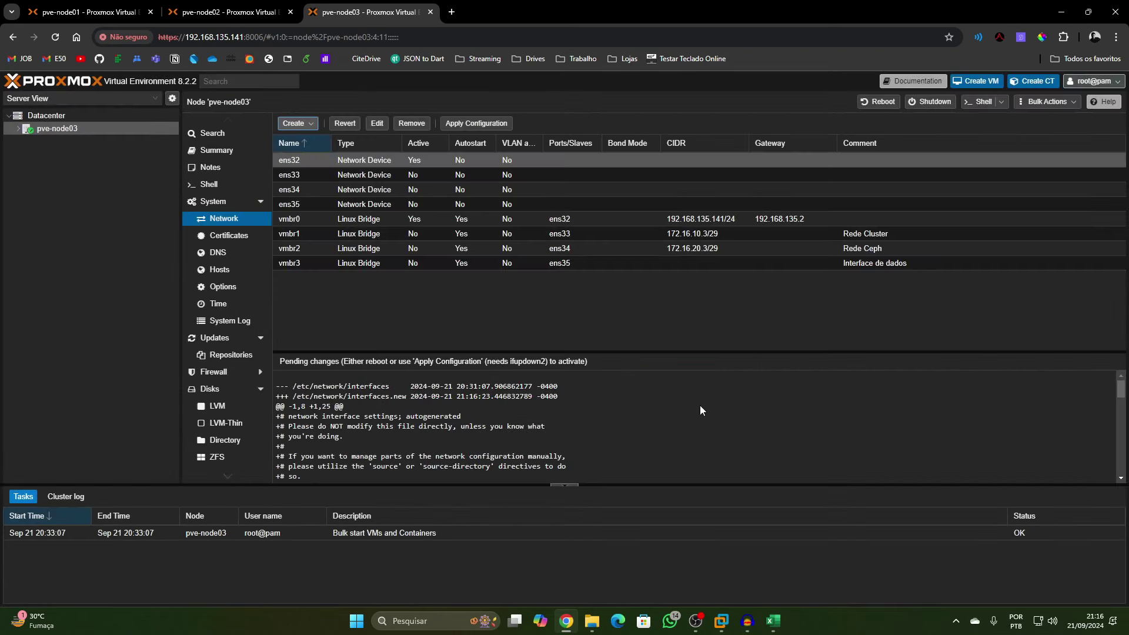
{"action": "left_click", "coordinate": [465, 124]}
{"action": "left_click", "coordinate": [542, 365]}
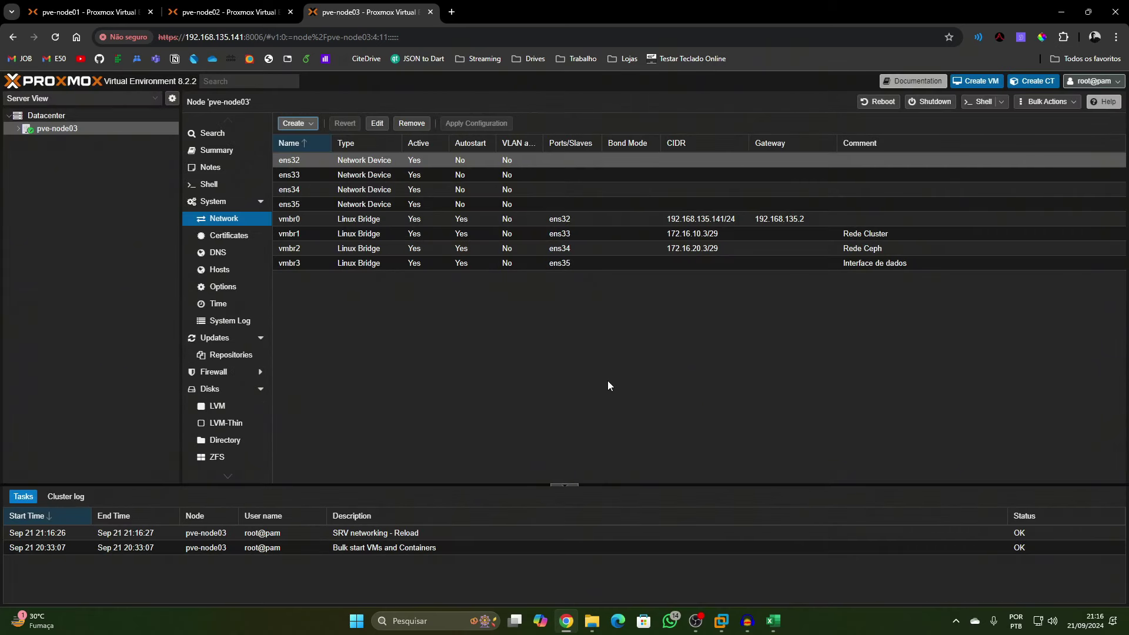
Open pve-node03's shell and ping 172.16.10.1 and 172.16.20.1
{"action": "left_click", "coordinate": [176, 12]}
{"action": "left_click", "coordinate": [364, 12]}
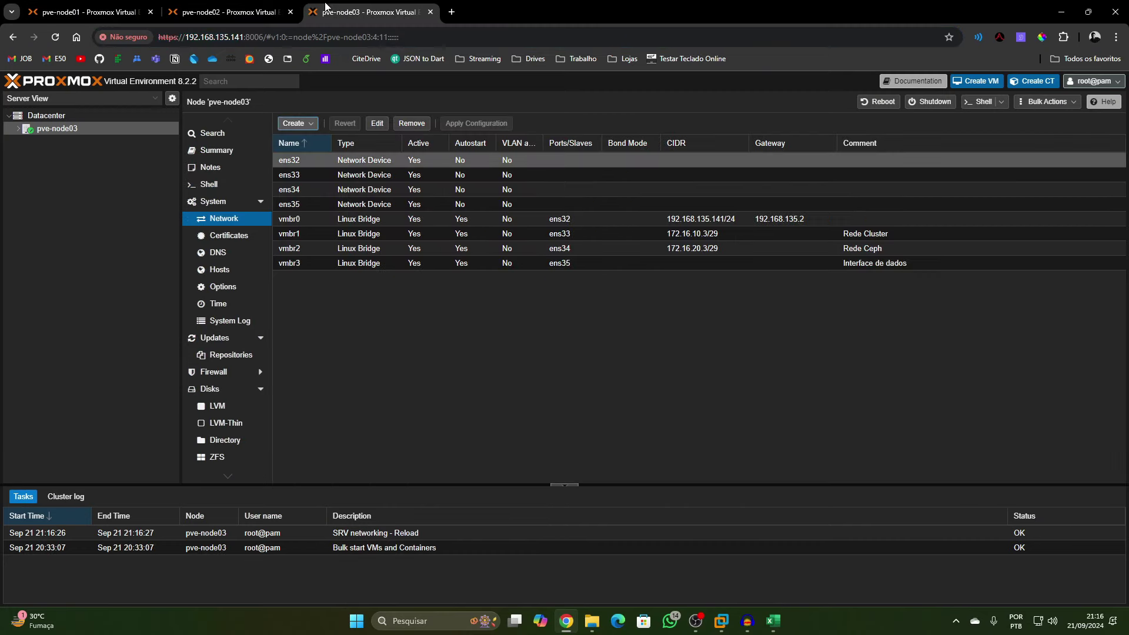
{"action": "left_click", "coordinate": [210, 184]}
{"action": "type", "text": "ping"}
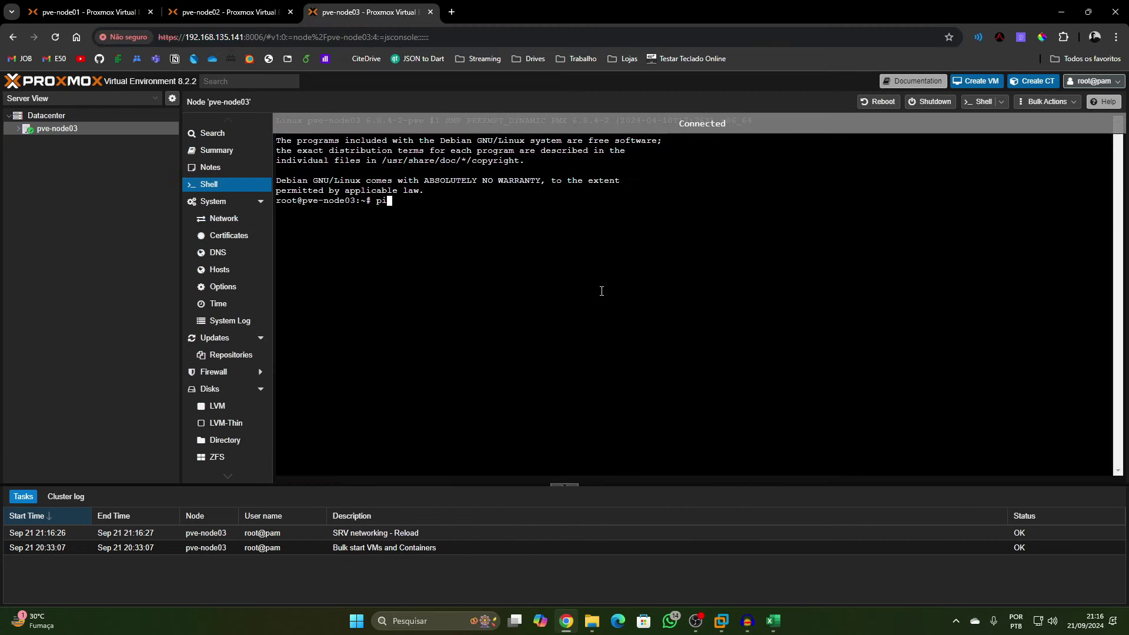
{"action": "type", "text": " 17"}
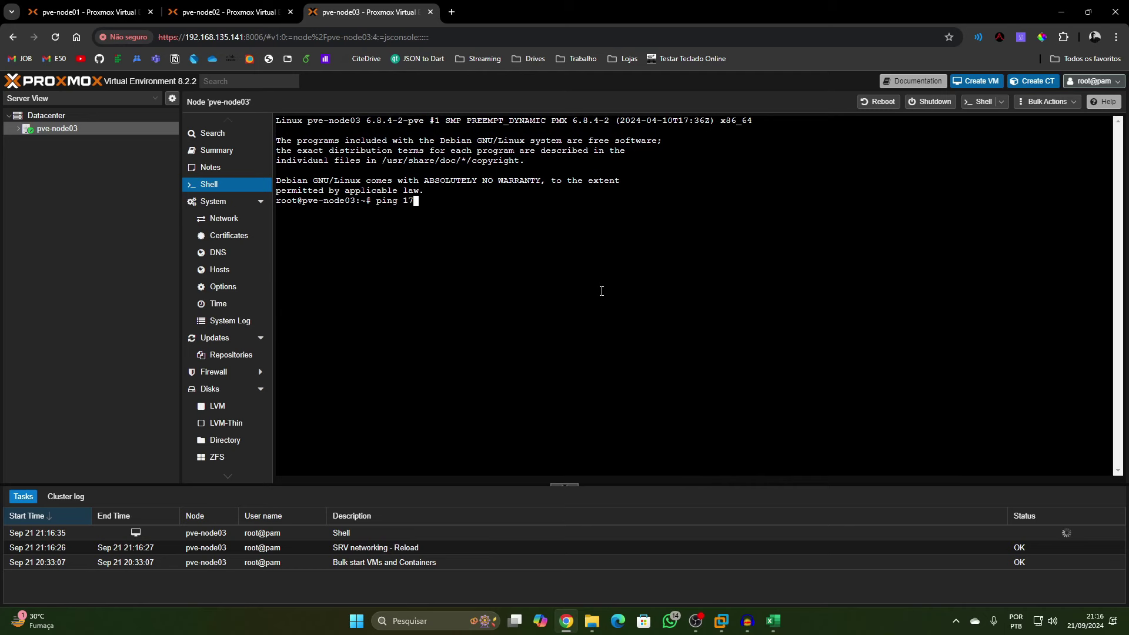
{"action": "type", "text": "2.16.10.1"}
{"action": "key", "text": "Return"}
{"action": "key", "text": "ctrl+c"}
{"action": "key", "text": "Up"}
{"action": "key", "text": "Left"}
{"action": "key", "text": "Left"}
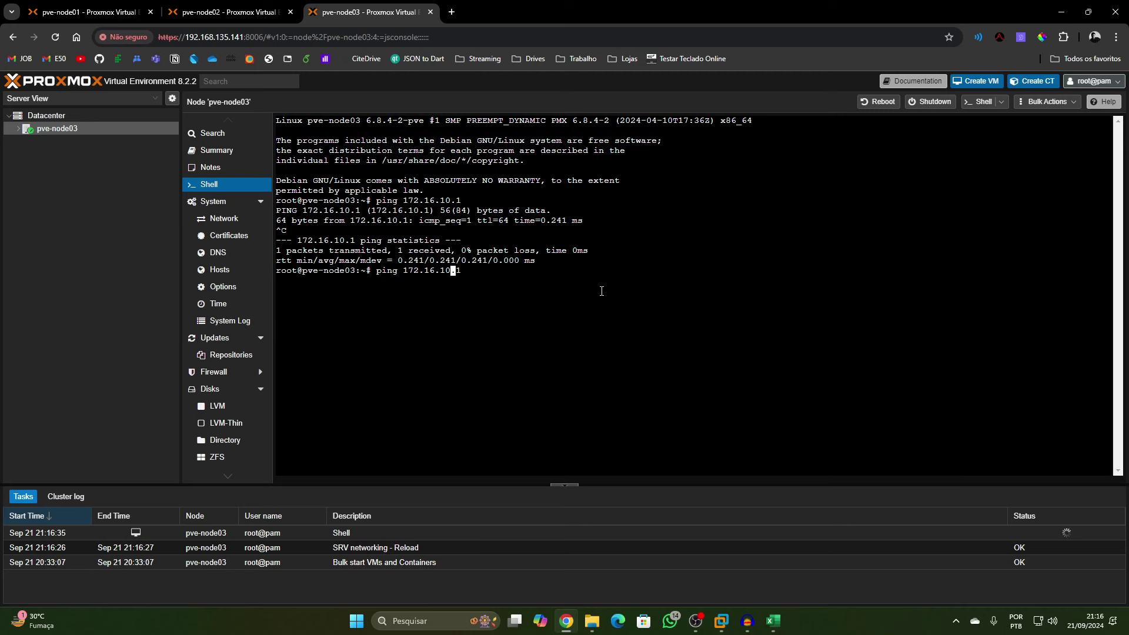
{"action": "key", "text": "BackSpace"}
{"action": "key", "text": "BackSpace"}
{"action": "type", "text": "20"}
{"action": "key", "text": "Return"}
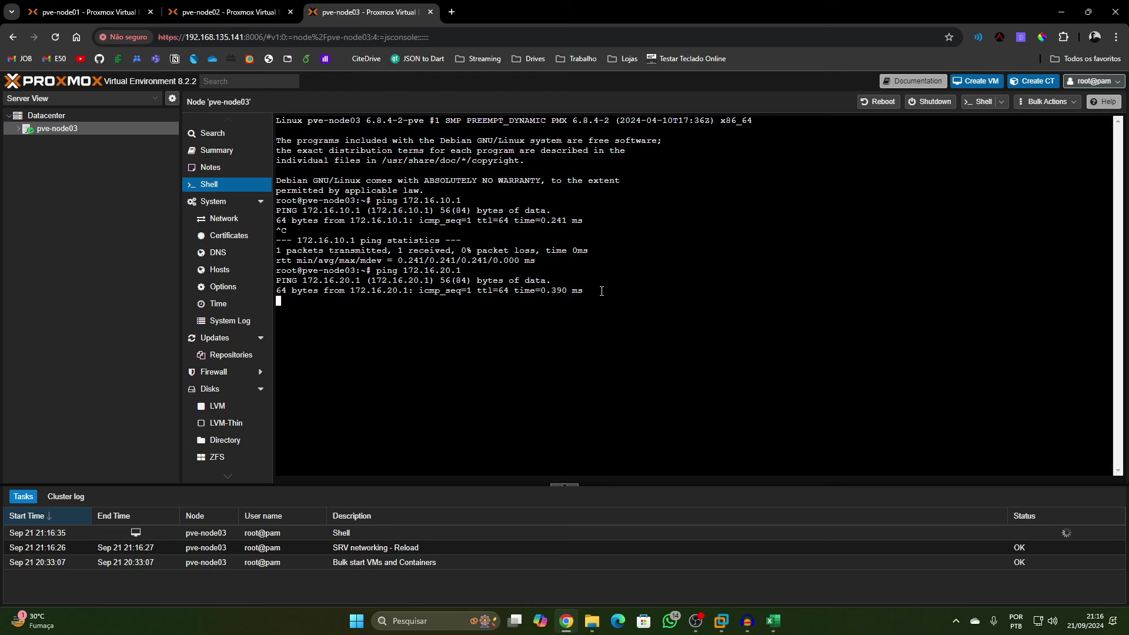
{"action": "key", "text": "ctrl+c"}
Ping 172.16.20.2 and 172.16.10.2, then return to pve-node02's tab
{"action": "key", "text": "Up"}
{"action": "key", "text": "BackSpace"}
{"action": "type", "text": "2"}
{"action": "key", "text": "Return"}
{"action": "key", "text": "ctrl+c"}
{"action": "key", "text": "Up"}
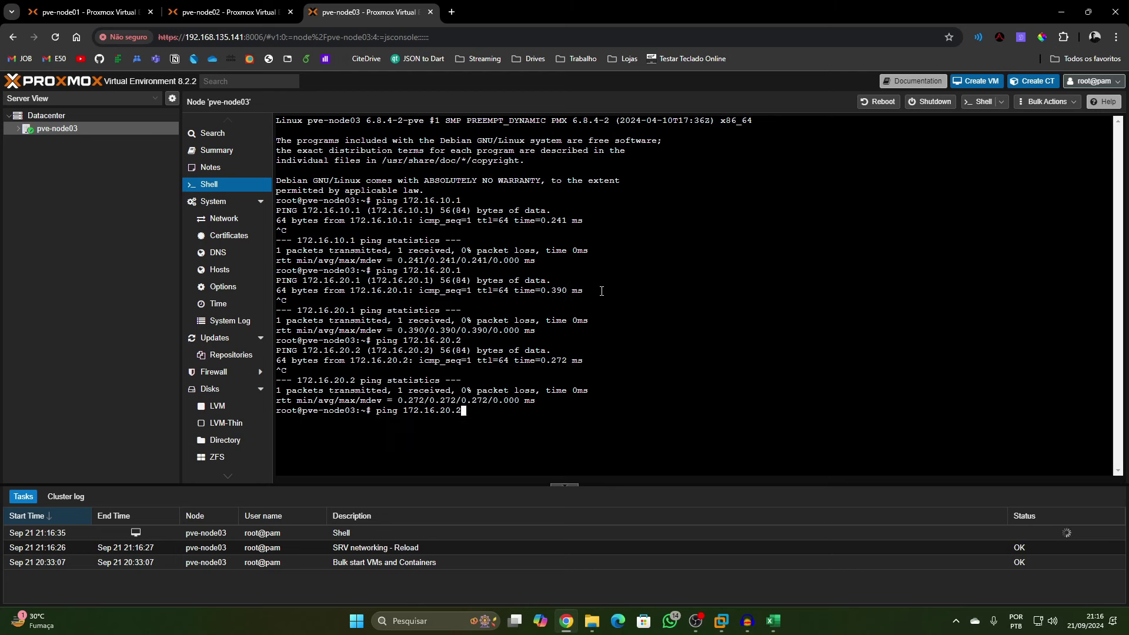
{"action": "key", "text": "BackSpace"}
{"action": "type", "text": "2"}
{"action": "key", "text": "Return"}
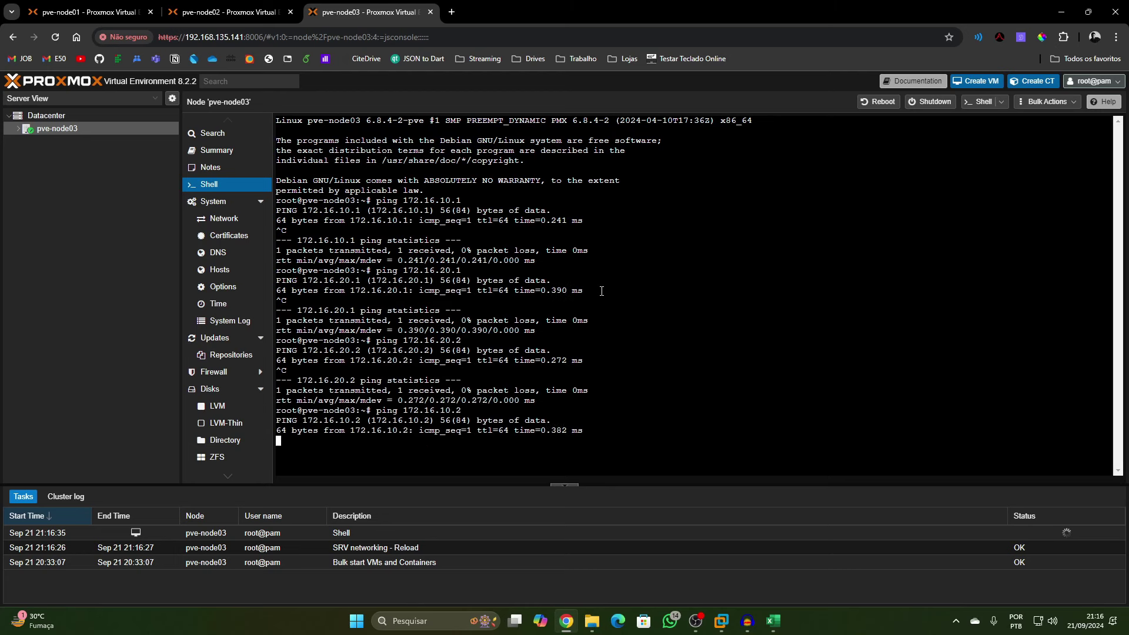
{"action": "key", "text": "ctrl+c"}
{"action": "left_click", "coordinate": [244, 10]}
Compare pve-node01's network bridges with pve-node02's session across the node tabs
{"action": "left_click", "coordinate": [89, 11]}
{"action": "left_click", "coordinate": [180, 7]}
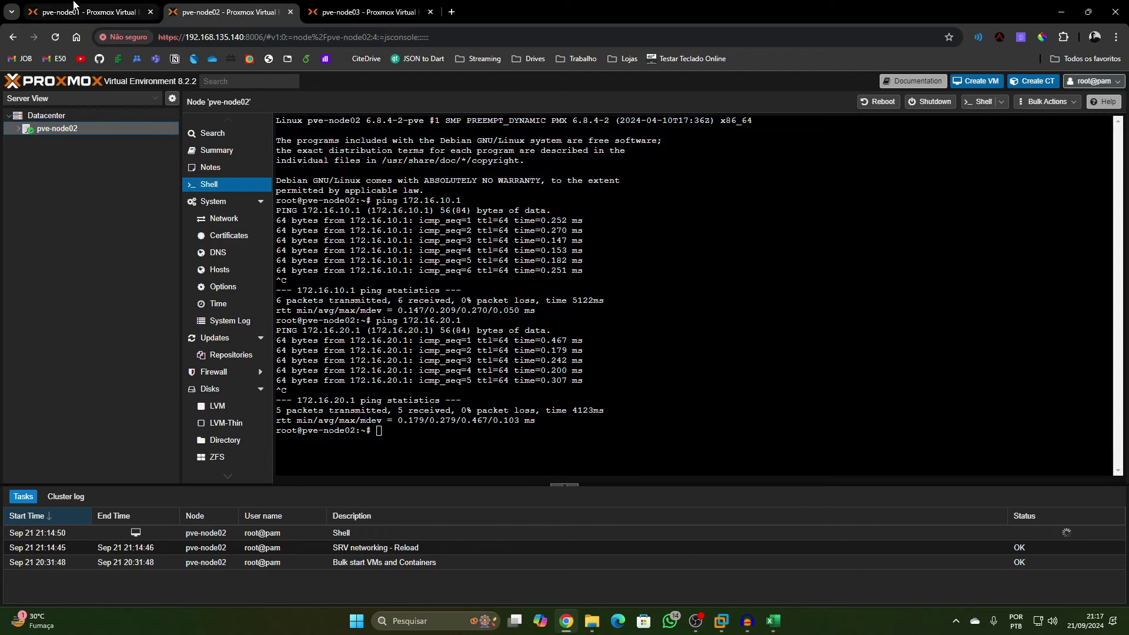
{"action": "left_click", "coordinate": [121, 7]}
{"action": "left_click", "coordinate": [201, 5]}
{"action": "left_click", "coordinate": [117, 7]}
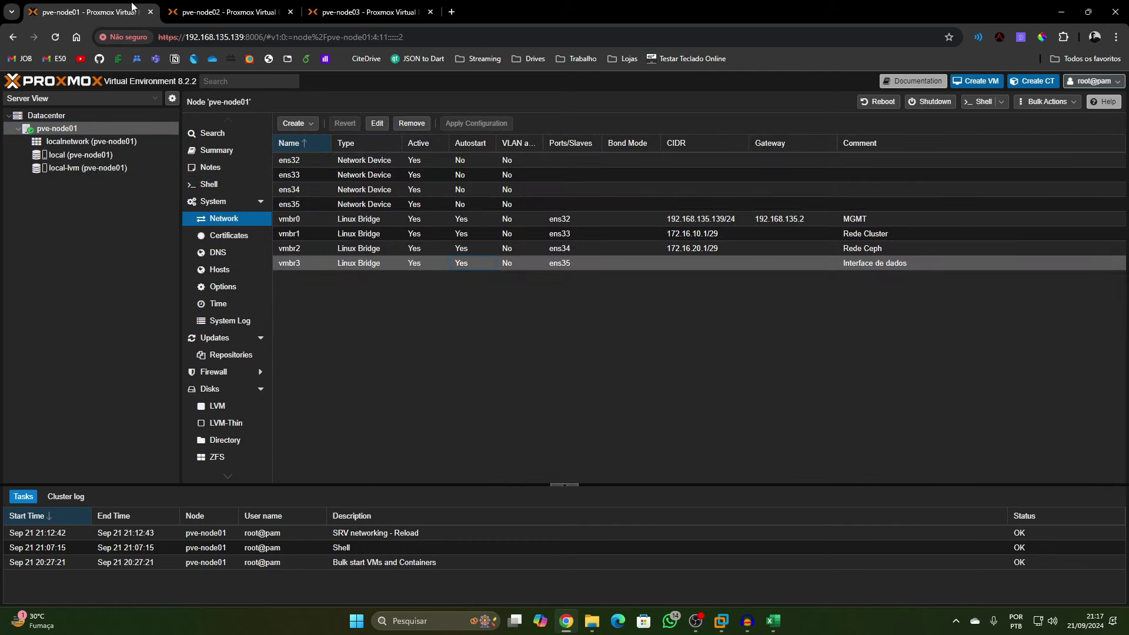
{"action": "left_click", "coordinate": [217, 4]}
{"action": "left_click", "coordinate": [111, 6]}
{"action": "left_click", "coordinate": [183, 6]}
Check pve-node02's shell for lossless pings to 172.16.10.1, 172.16.20.1, 172.16.20.2 and 172.16.10.2
{"action": "left_click", "coordinate": [320, 8]}
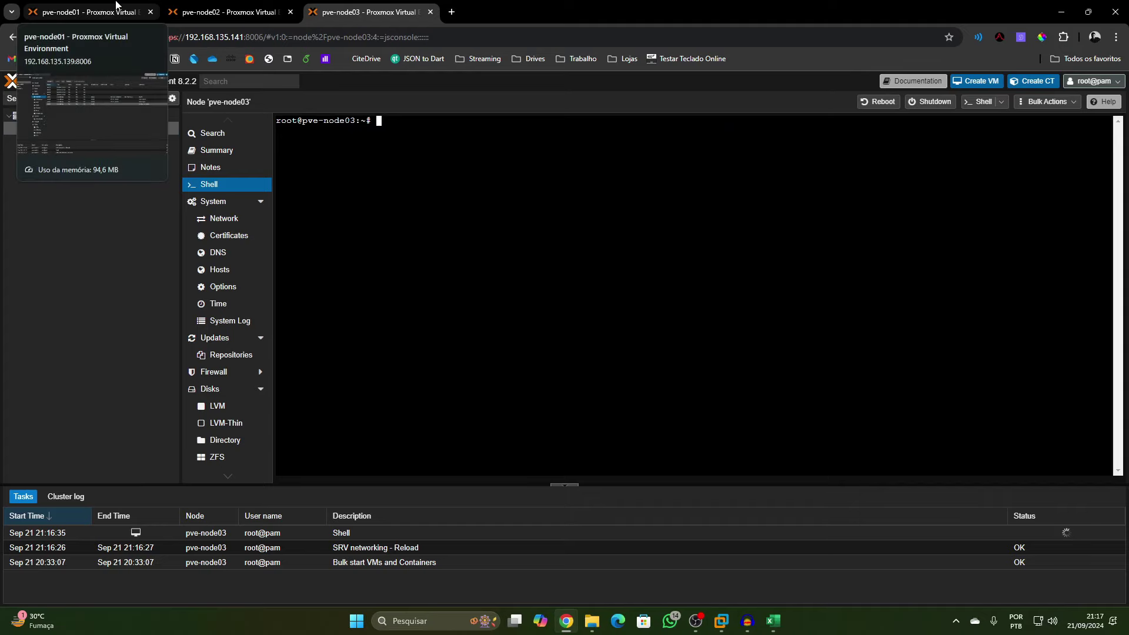
{"action": "left_click", "coordinate": [223, 8]}
{"action": "left_click", "coordinate": [331, 8]}
{"action": "left_click", "coordinate": [227, 6]}
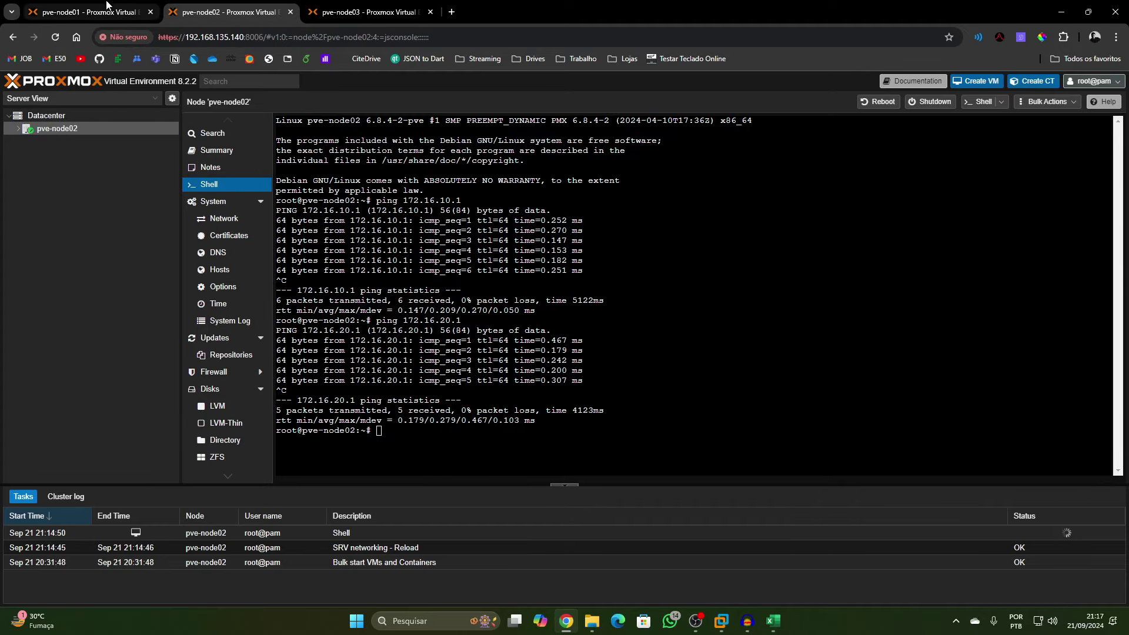
{"action": "left_click", "coordinate": [106, 6]}
{"action": "left_click", "coordinate": [223, 8]}
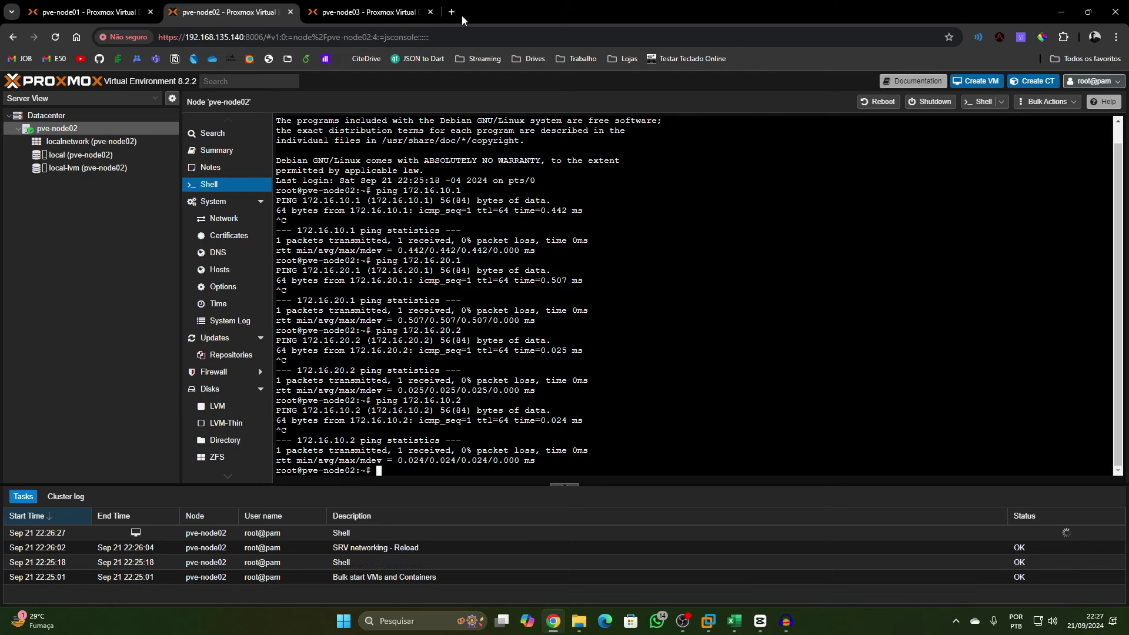
{"action": "left_click", "coordinate": [456, 16]}
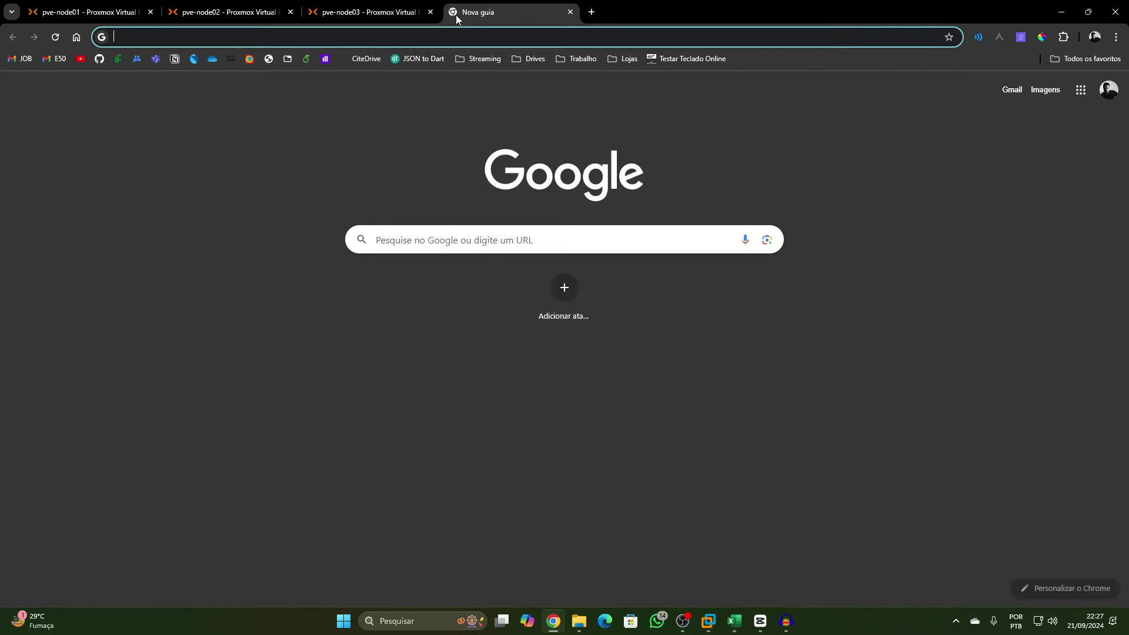
Search Google for 'proxmox cluster' and open the pve.proxmox.com Cluster Manager wiki result
{"action": "type", "text": "prox"}
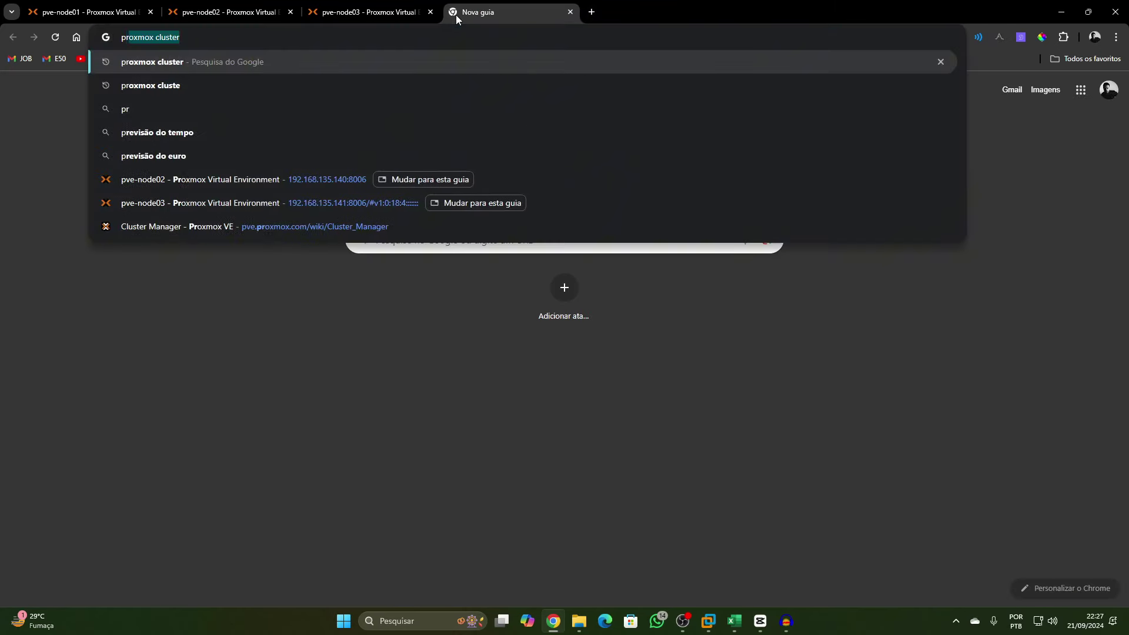
{"action": "type", "text": "mox cluster"}
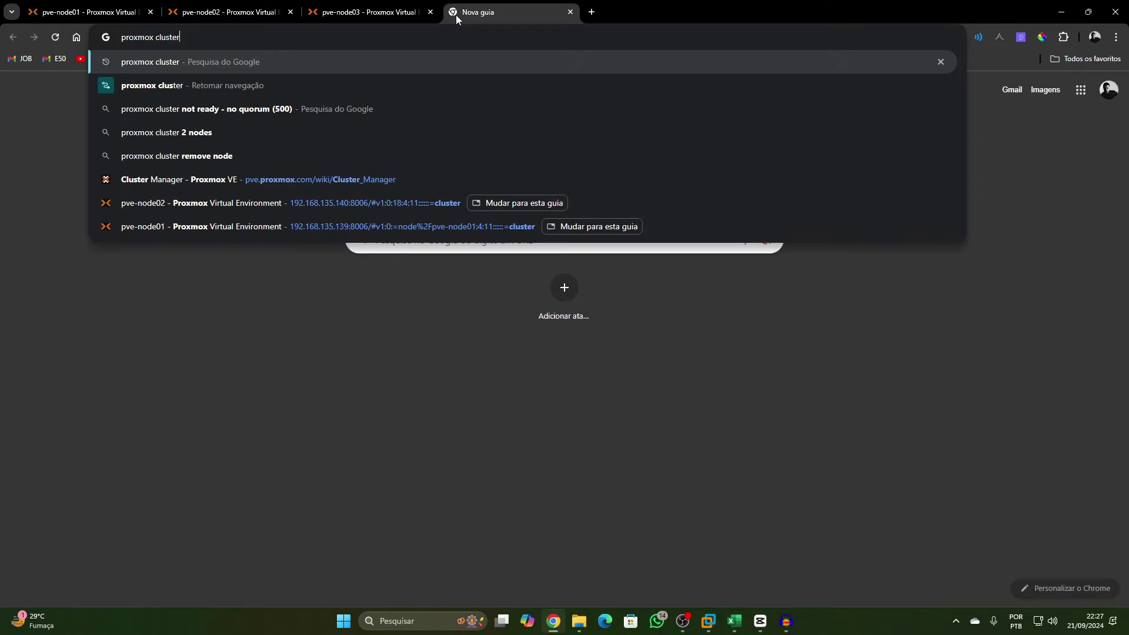
{"action": "key", "text": "Return"}
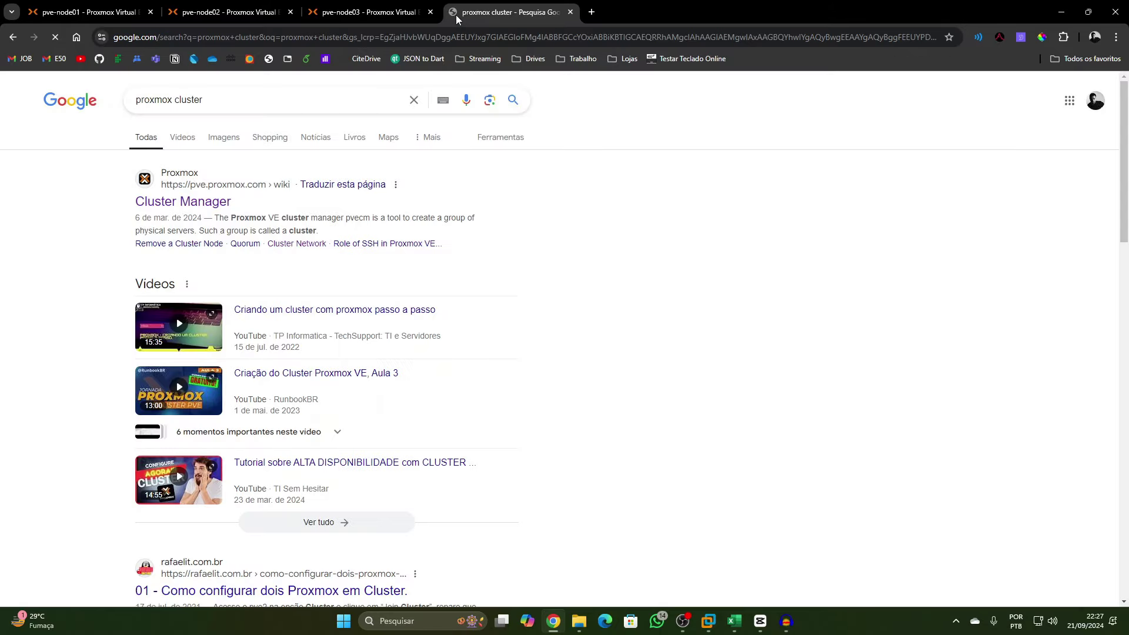
{"action": "left_click", "coordinate": [199, 207]}
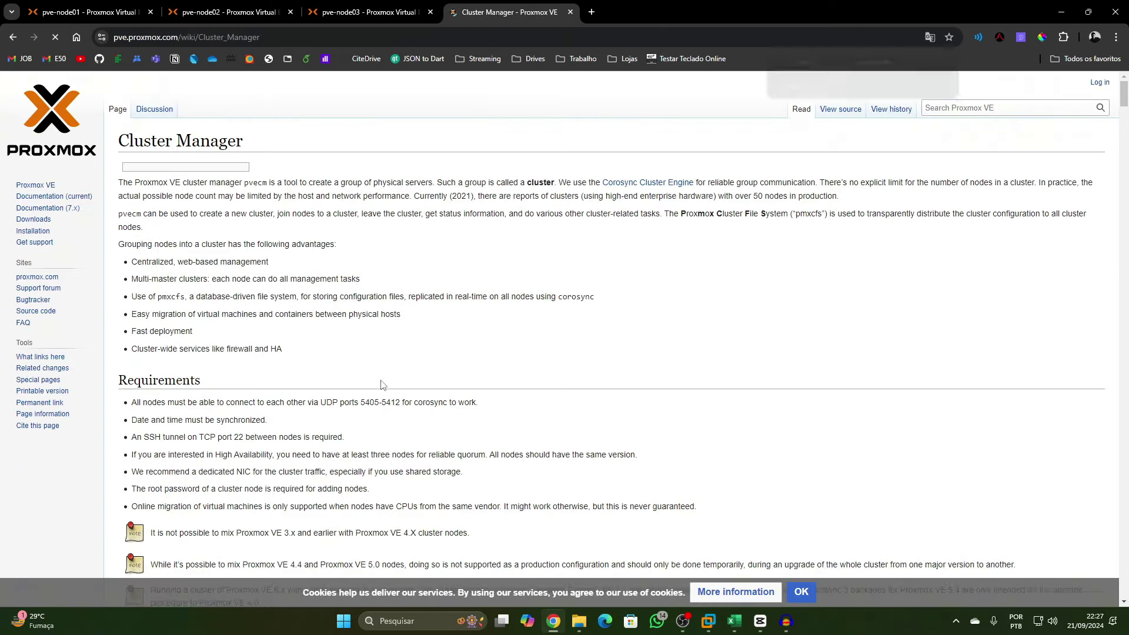
Dismiss the page translation offer and accept the wiki's cookie notice
{"action": "left_click", "coordinate": [945, 61]}
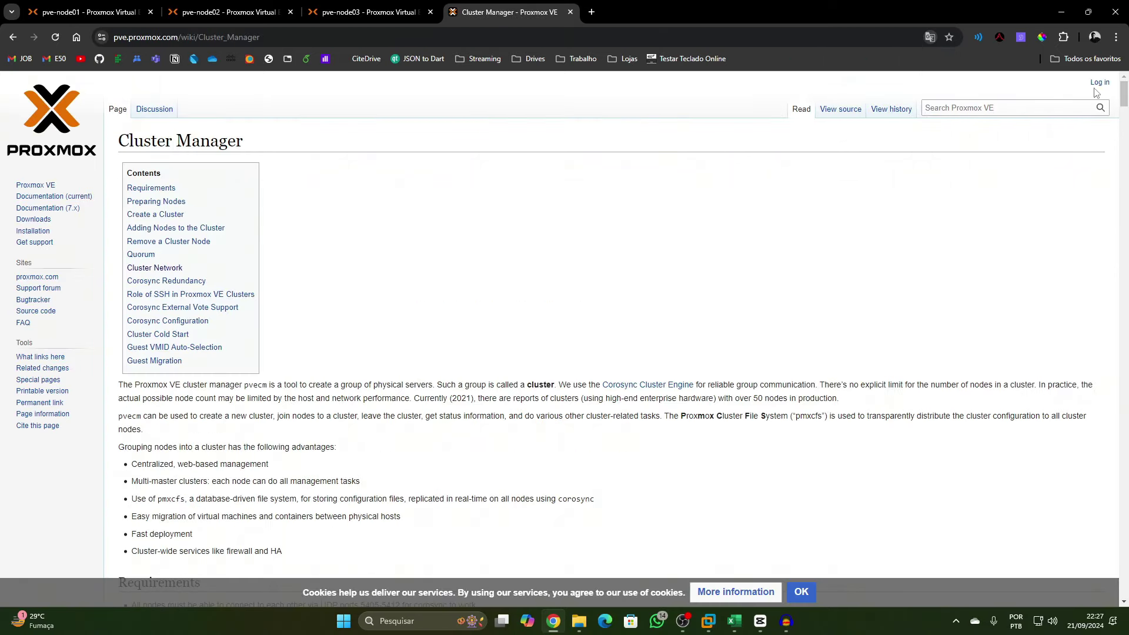
{"action": "mouse_move", "coordinate": [1124, 93]}
{"action": "left_mouse_down"}
{"action": "mouse_move", "coordinate": [1087, 359]}
{"action": "mouse_move", "coordinate": [1102, 549]}
{"action": "mouse_move", "coordinate": [1115, 95]}
{"action": "left_mouse_up"}
{"action": "left_click", "coordinate": [801, 592]}
Highlight the Requirements: node connectivity, corosync ports 5405-5412, time sync, three-node HA, dedicated NIC
{"action": "scroll", "coordinate": [253, 361], "scroll_direction": "down", "scroll_amount": 4}
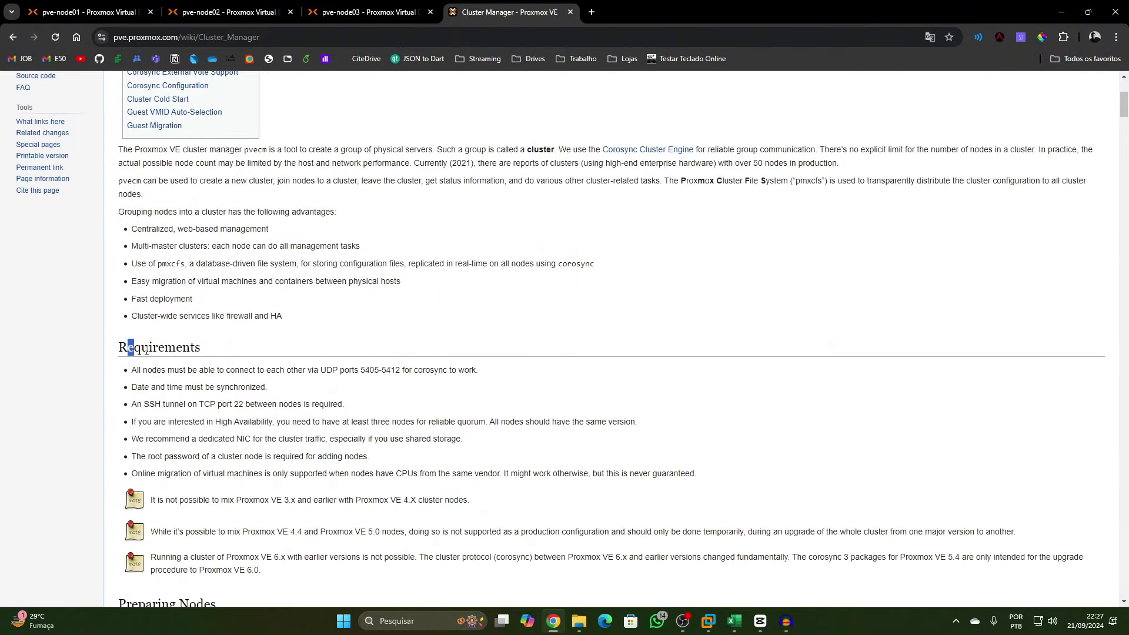
{"action": "left_click_drag", "start_coordinate": [131, 350], "coordinate": [225, 355]}
{"action": "left_click_drag", "start_coordinate": [136, 370], "coordinate": [381, 372]}
{"action": "left_click_drag", "start_coordinate": [413, 368], "coordinate": [443, 370]}
{"action": "left_click_drag", "start_coordinate": [143, 386], "coordinate": [222, 405]}
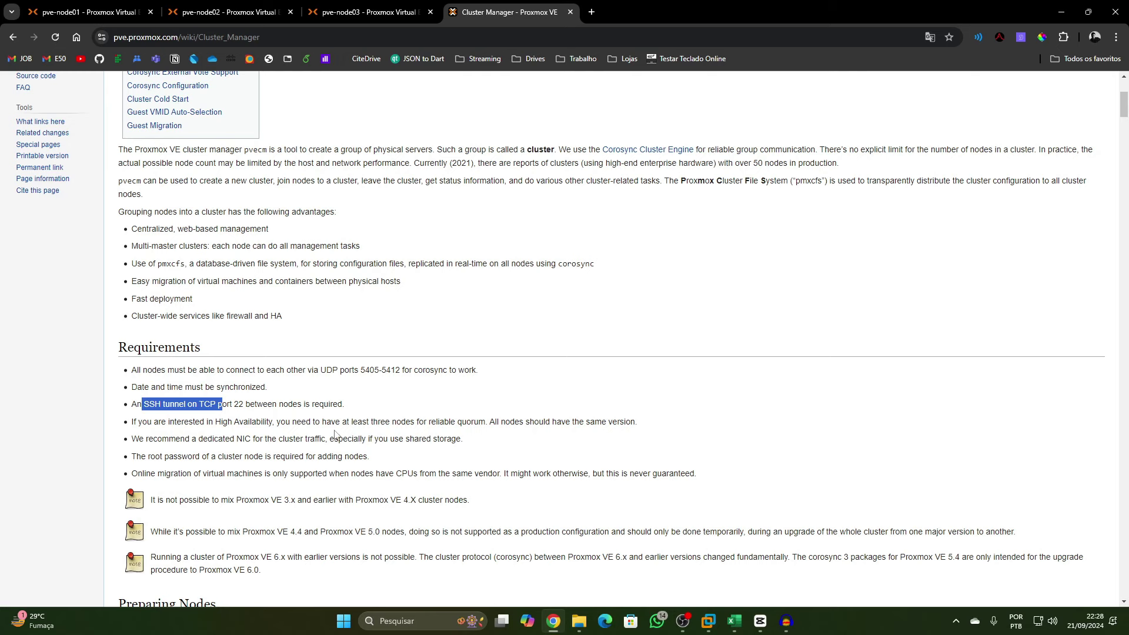
{"action": "left_click_drag", "start_coordinate": [146, 421], "coordinate": [482, 434]}
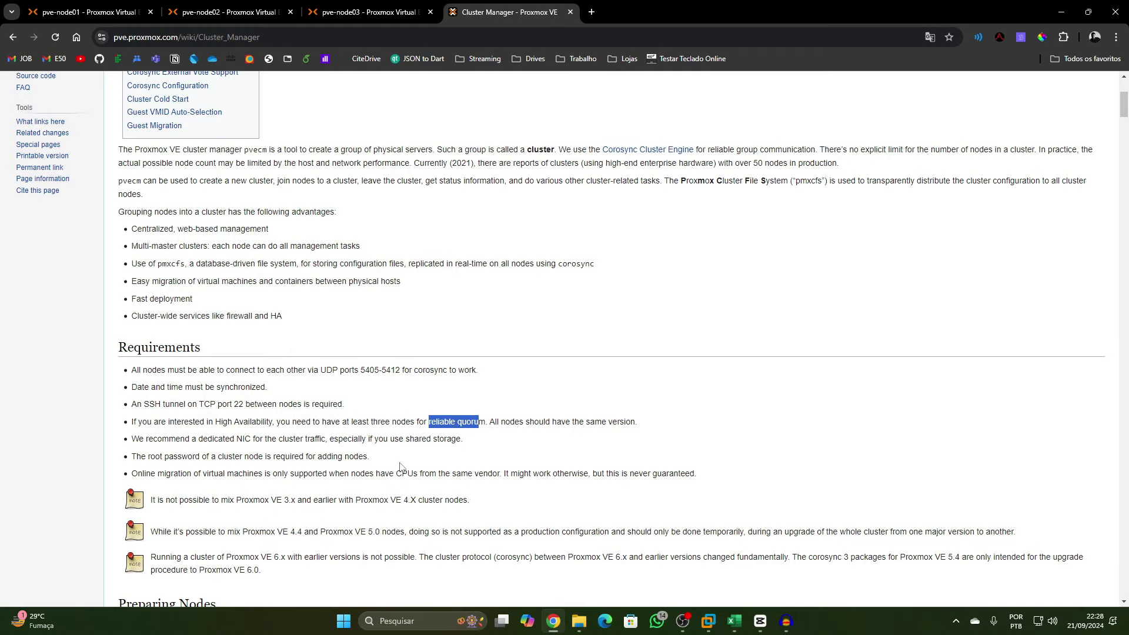
{"action": "scroll", "coordinate": [440, 464], "scroll_direction": "down", "scroll_amount": 3}
{"action": "scroll", "coordinate": [440, 464], "scroll_direction": "up", "scroll_amount": 2}
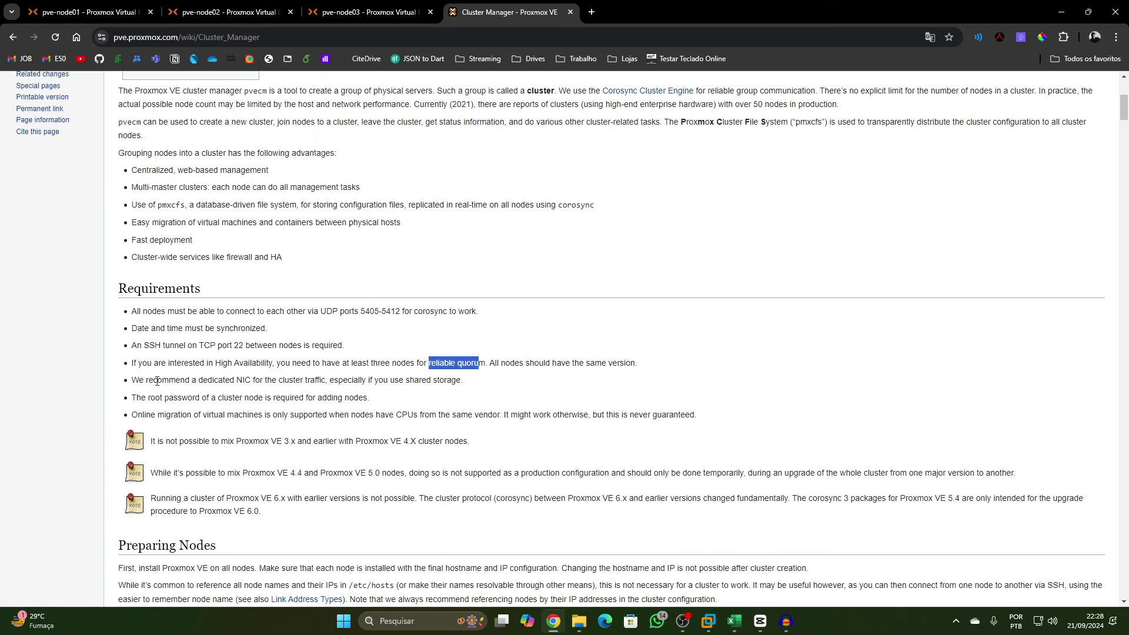
{"action": "left_click_drag", "start_coordinate": [143, 381], "coordinate": [326, 381]}
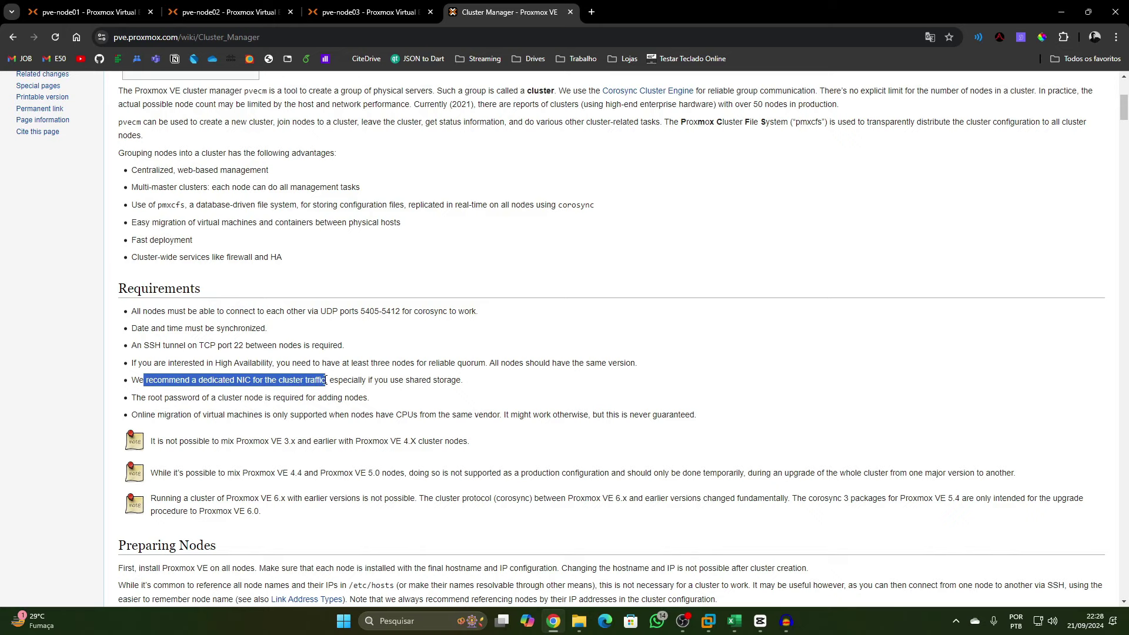
View pve-node01's and pve-node02's network bridges, then highlight the wiki's root-password requirement
{"action": "left_click", "coordinate": [88, 11]}
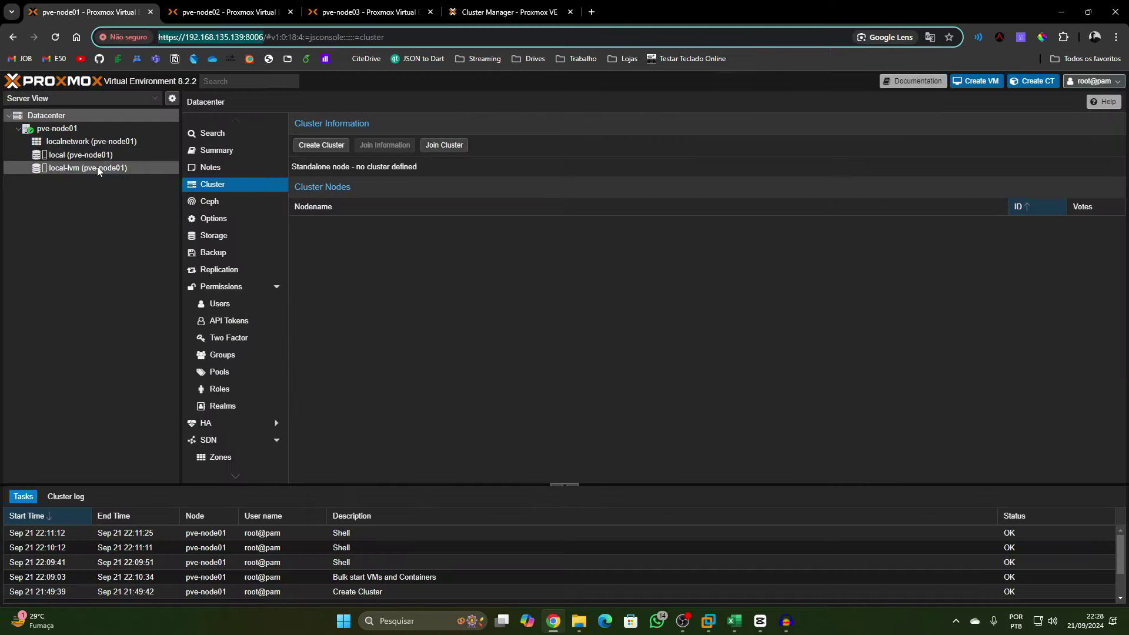
{"action": "left_click", "coordinate": [67, 134]}
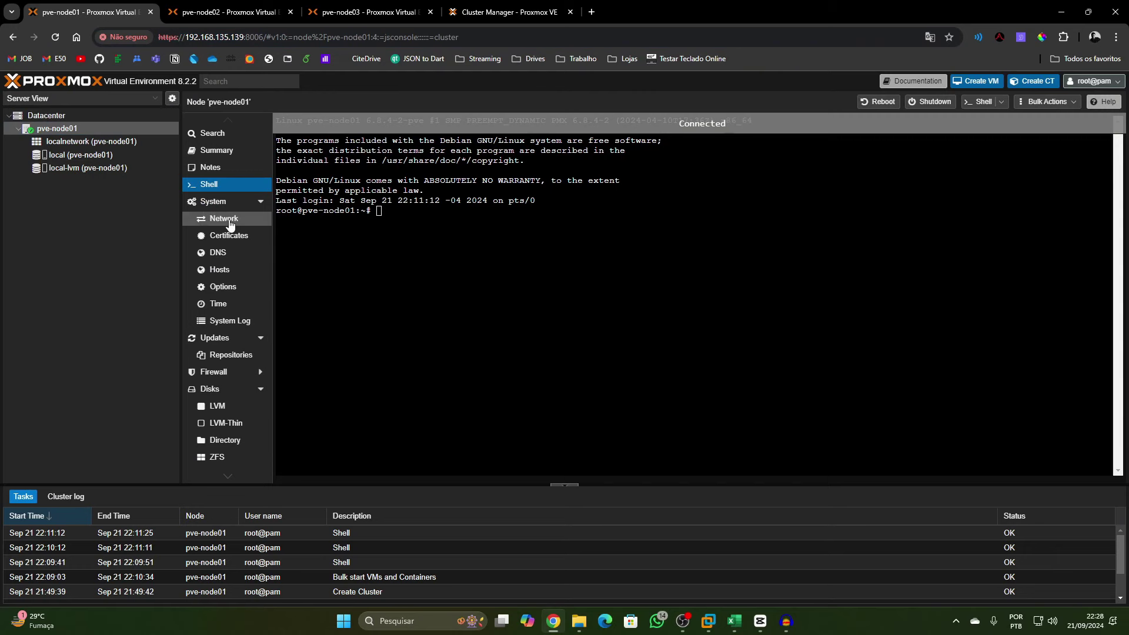
{"action": "left_click", "coordinate": [224, 218]}
{"action": "left_click", "coordinate": [230, 12]}
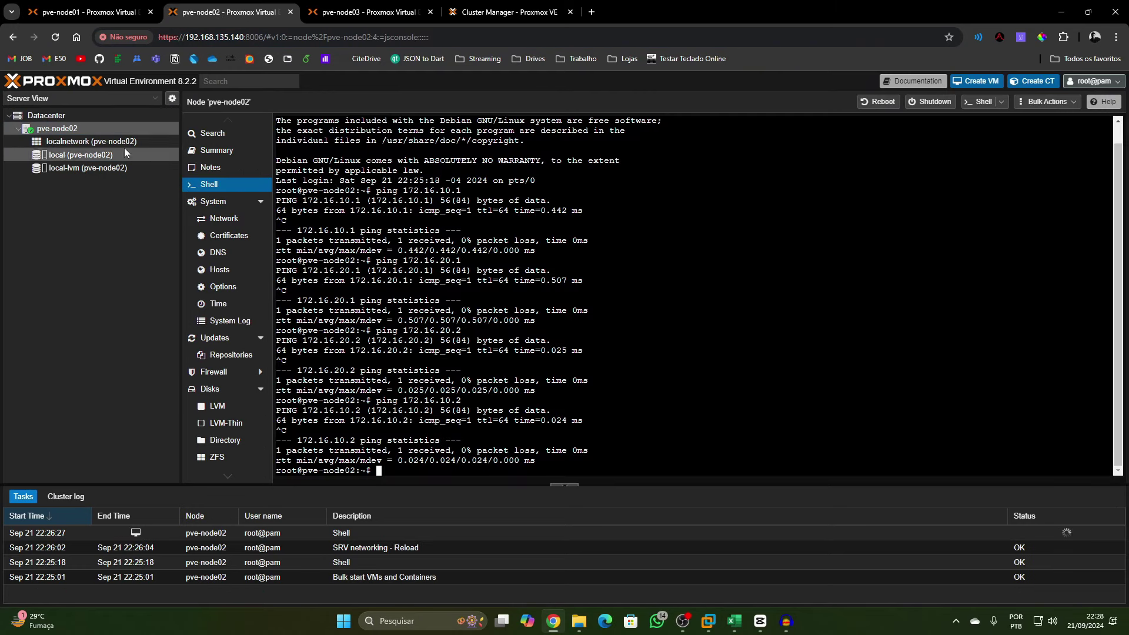
{"action": "left_click", "coordinate": [98, 139]}
{"action": "left_click", "coordinate": [97, 132]}
{"action": "left_click", "coordinate": [224, 218]}
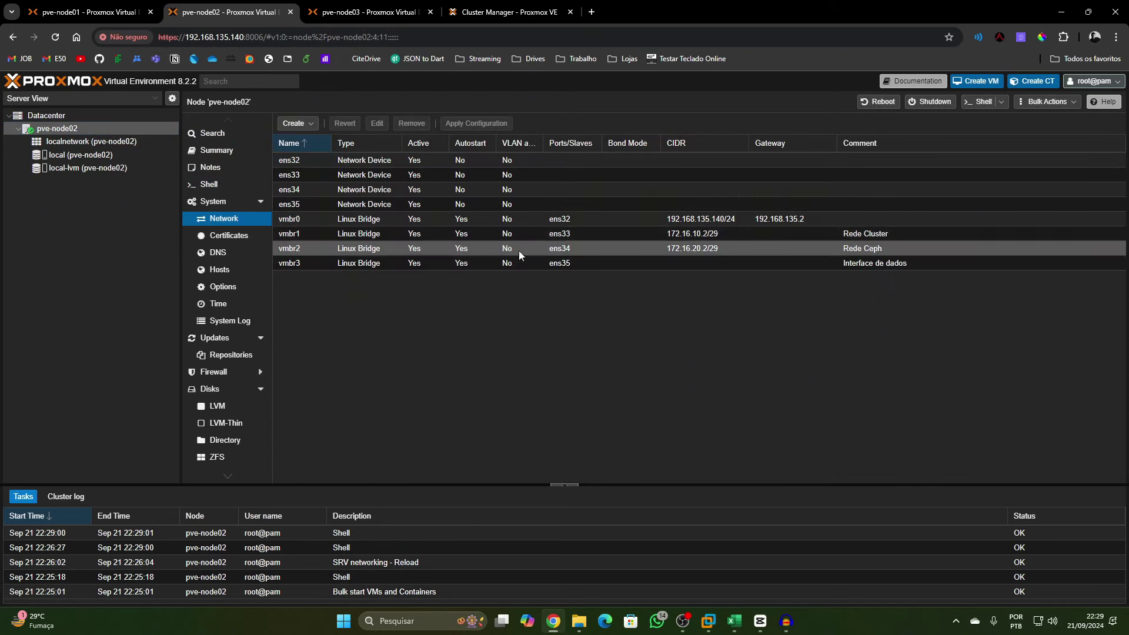
{"action": "left_click", "coordinate": [517, 6]}
{"action": "left_click_drag", "start_coordinate": [131, 280], "coordinate": [336, 279]}
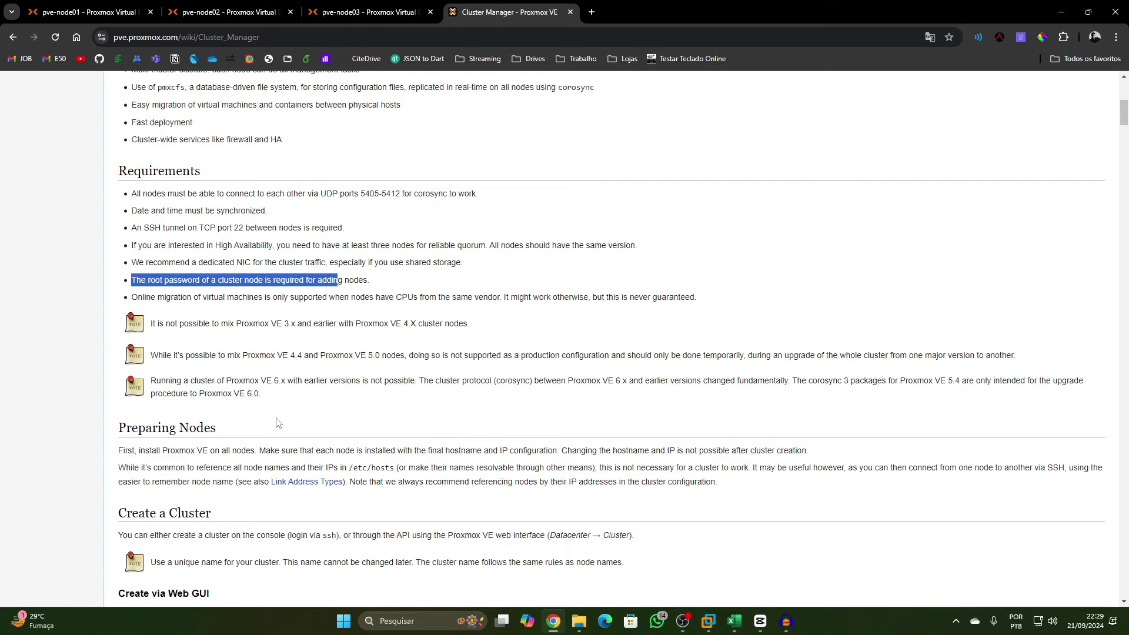
Highlight the note about referencing all nodes and the Create a Cluster heading
{"action": "scroll", "coordinate": [235, 419], "scroll_direction": "down", "scroll_amount": 3}
{"action": "left_click_drag", "start_coordinate": [218, 288], "coordinate": [253, 291]}
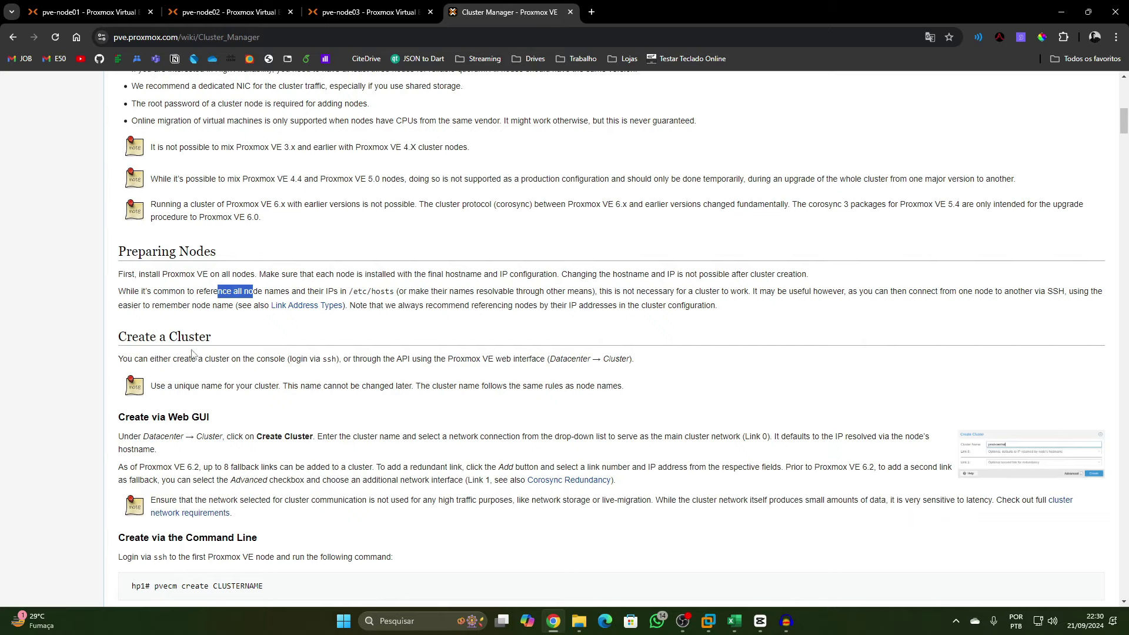
{"action": "left_click_drag", "start_coordinate": [151, 337], "coordinate": [265, 350]}
Scroll on through Adding Nodes and Remove a Cluster Node down to the Quorum section
{"action": "scroll", "coordinate": [265, 349], "scroll_direction": "down", "scroll_amount": 6}
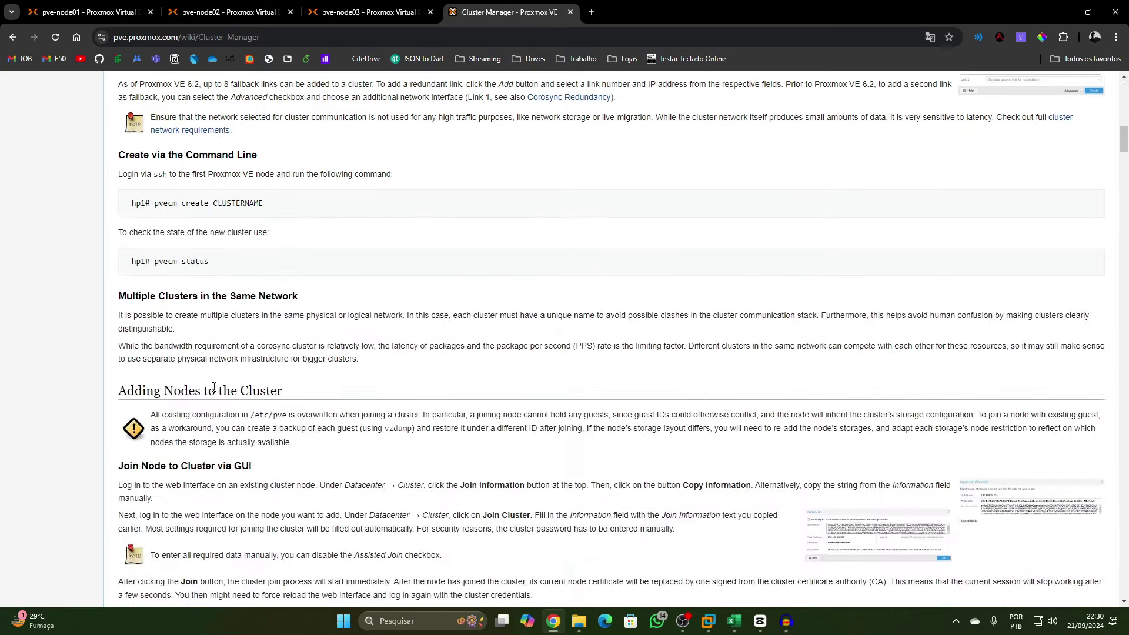
{"action": "scroll", "coordinate": [226, 415], "scroll_direction": "down", "scroll_amount": 3}
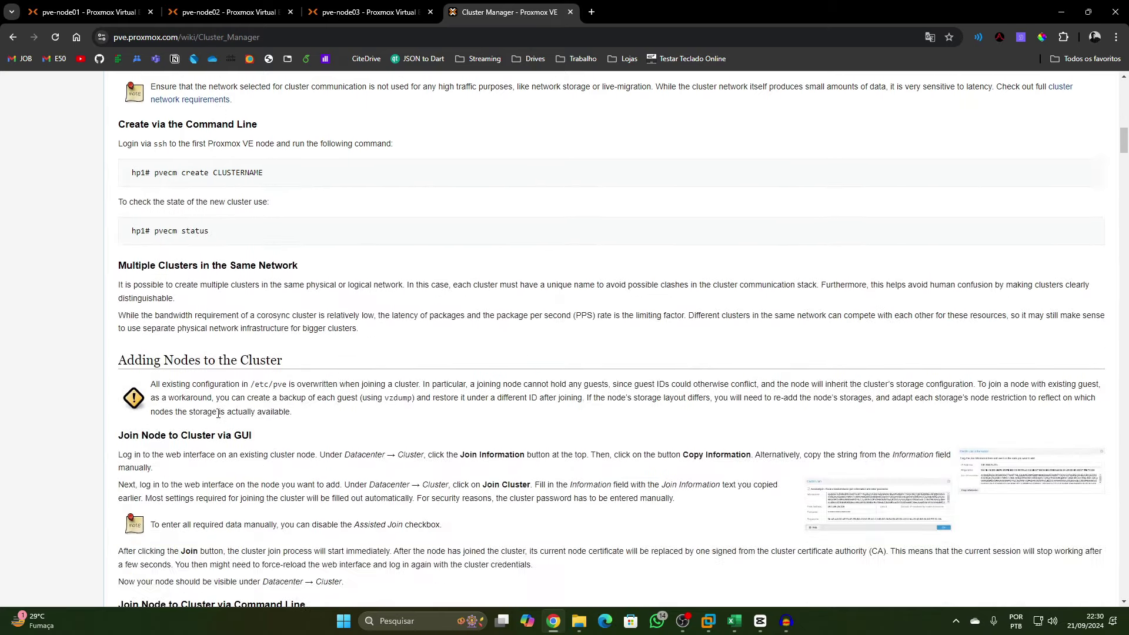
{"action": "scroll", "coordinate": [251, 385], "scroll_direction": "down", "scroll_amount": 4}
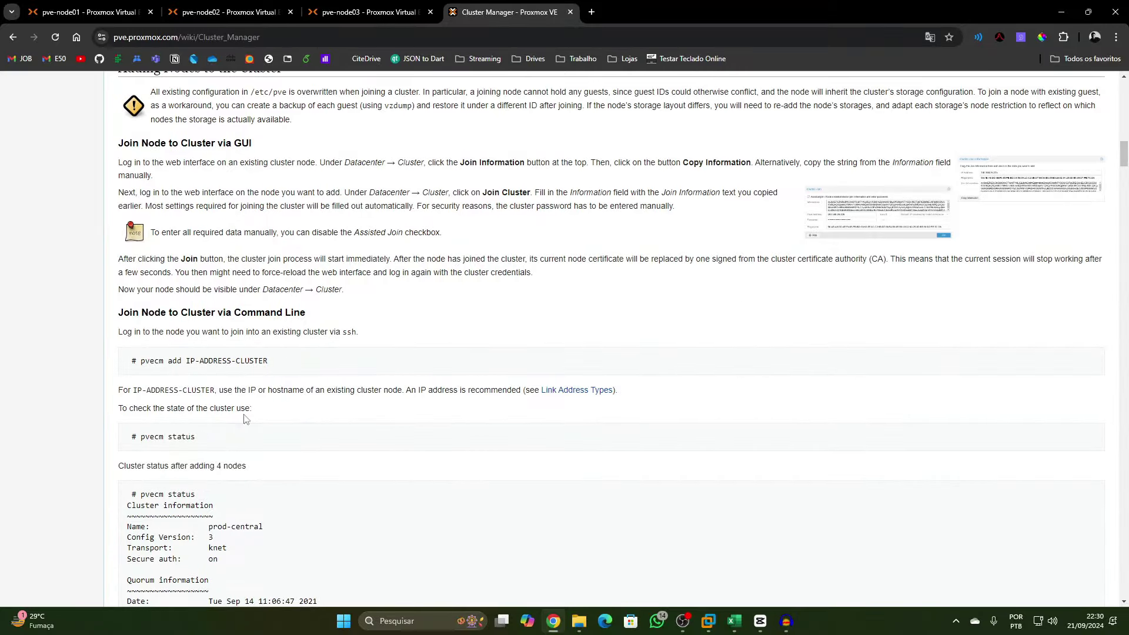
{"action": "scroll", "coordinate": [333, 475], "scroll_direction": "down", "scroll_amount": 3}
{"action": "scroll", "coordinate": [333, 475], "scroll_direction": "down", "scroll_amount": 12}
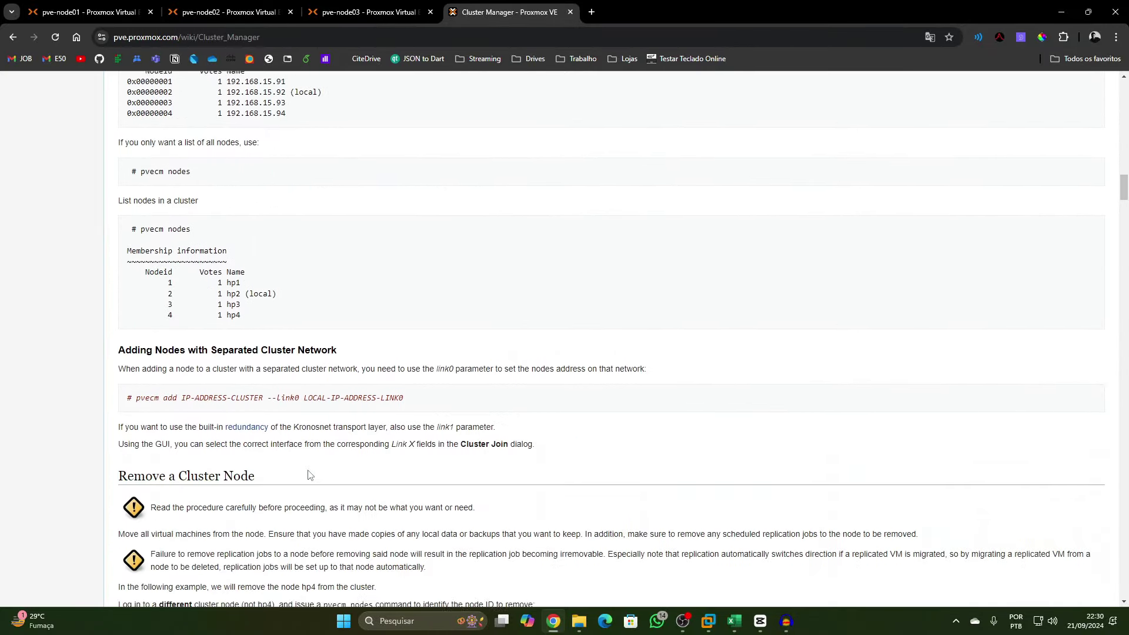
{"action": "scroll", "coordinate": [310, 473], "scroll_direction": "down", "scroll_amount": 10}
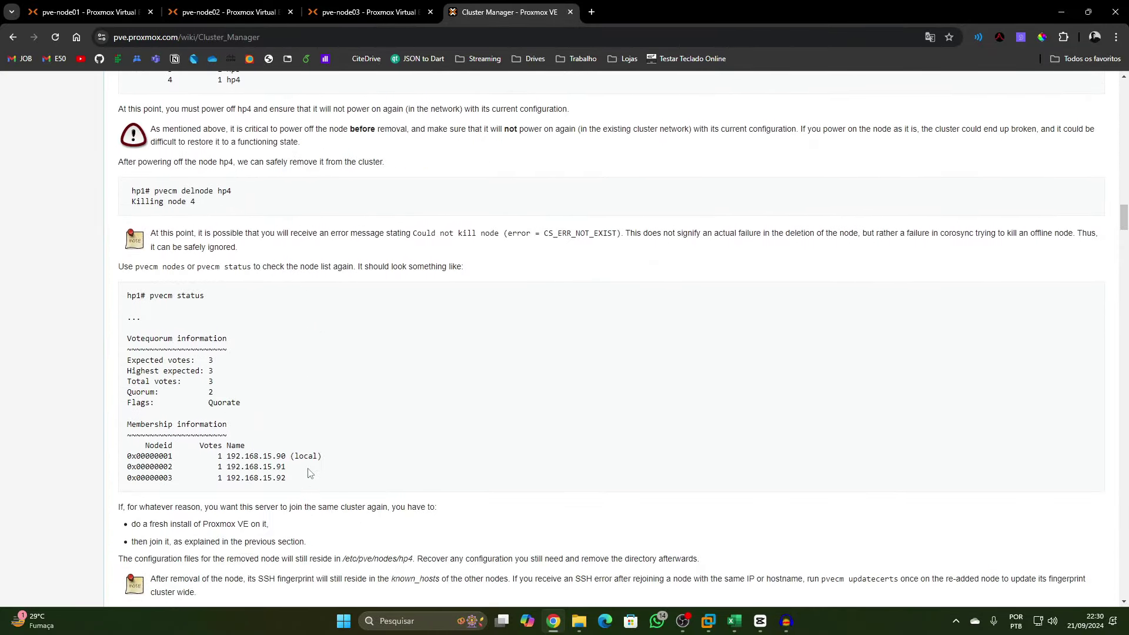
{"action": "scroll", "coordinate": [309, 472], "scroll_direction": "down", "scroll_amount": 10}
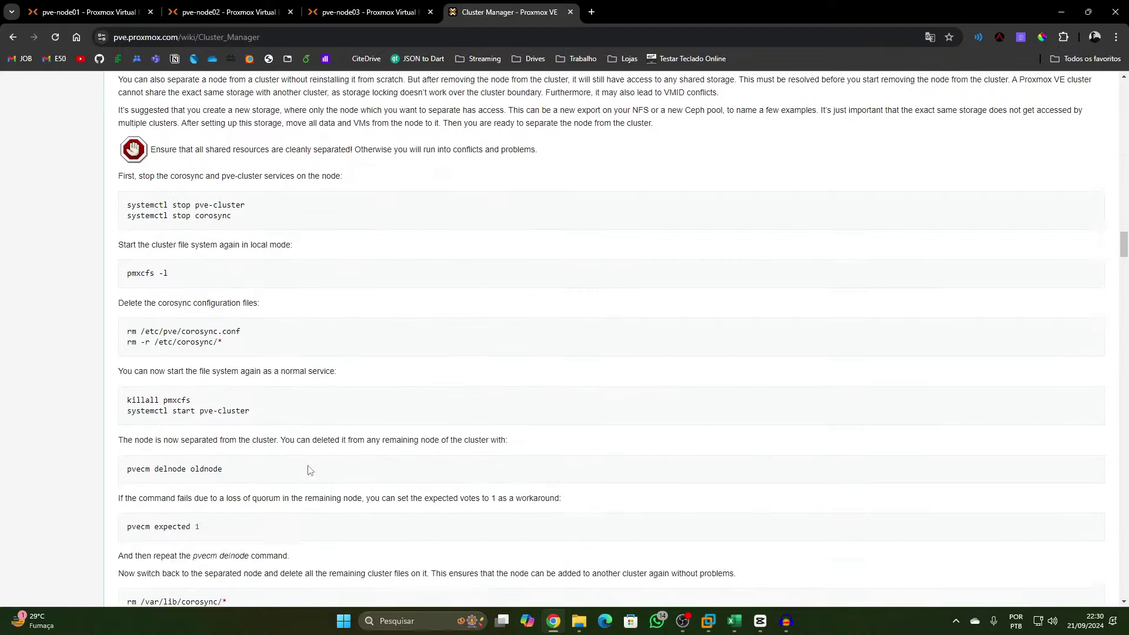
{"action": "scroll", "coordinate": [308, 468], "scroll_direction": "down", "scroll_amount": 4}
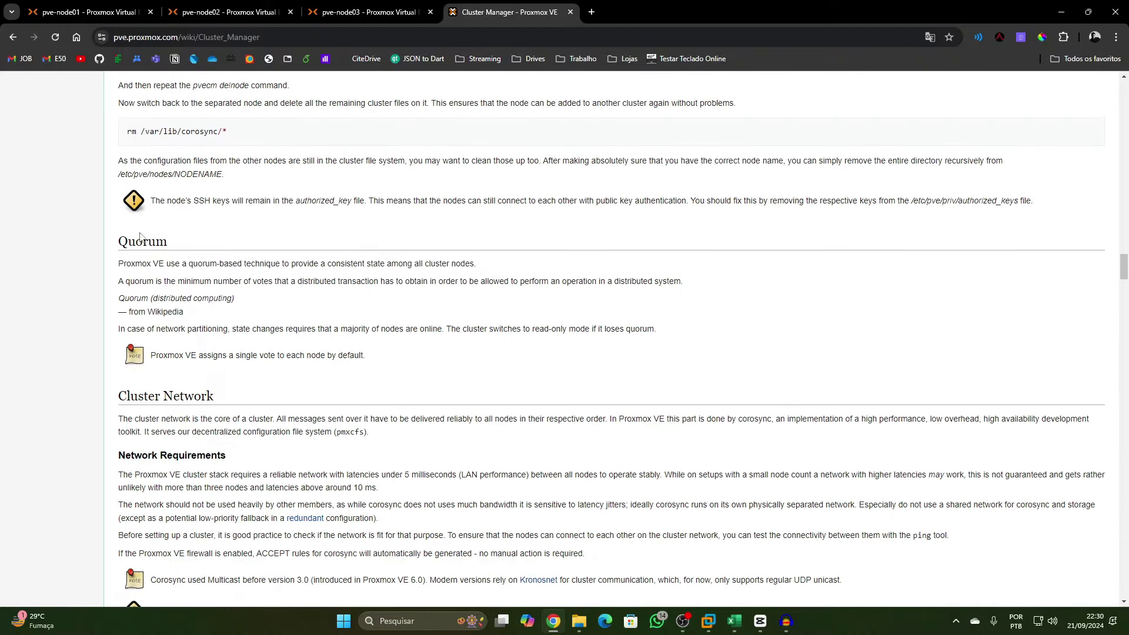
Search Google for 'quorum' and highlight its dictionary definition
{"action": "left_click", "coordinate": [591, 12]}
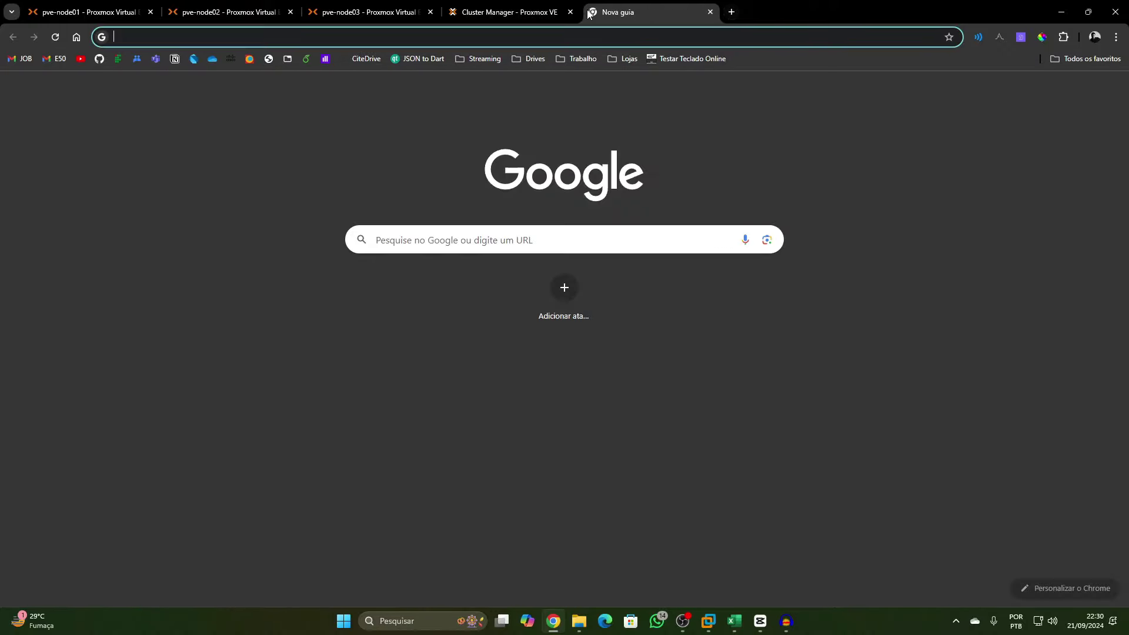
{"action": "type", "text": "quoru"}
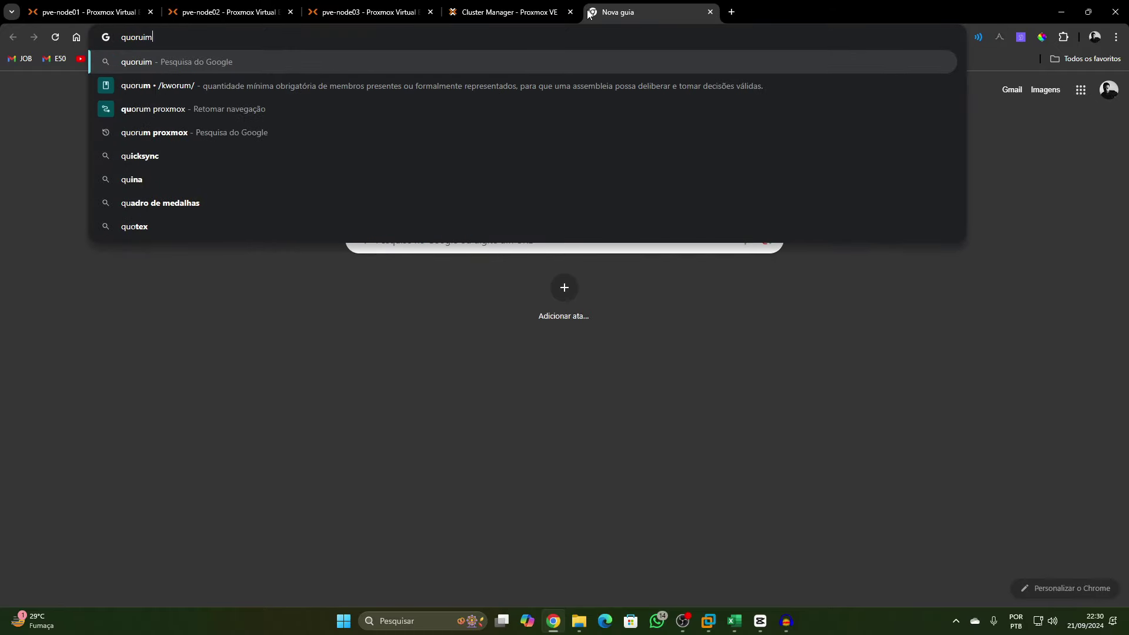
{"action": "type", "text": "m"}
{"action": "key", "text": "Return"}
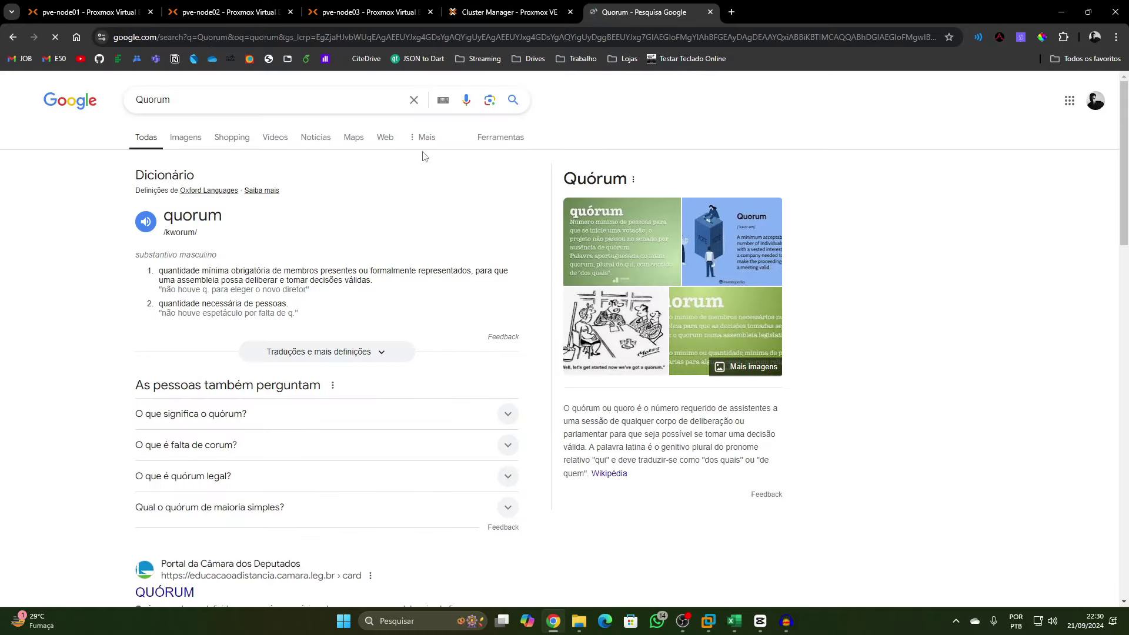
{"action": "left_click_drag", "start_coordinate": [209, 271], "coordinate": [483, 269]}
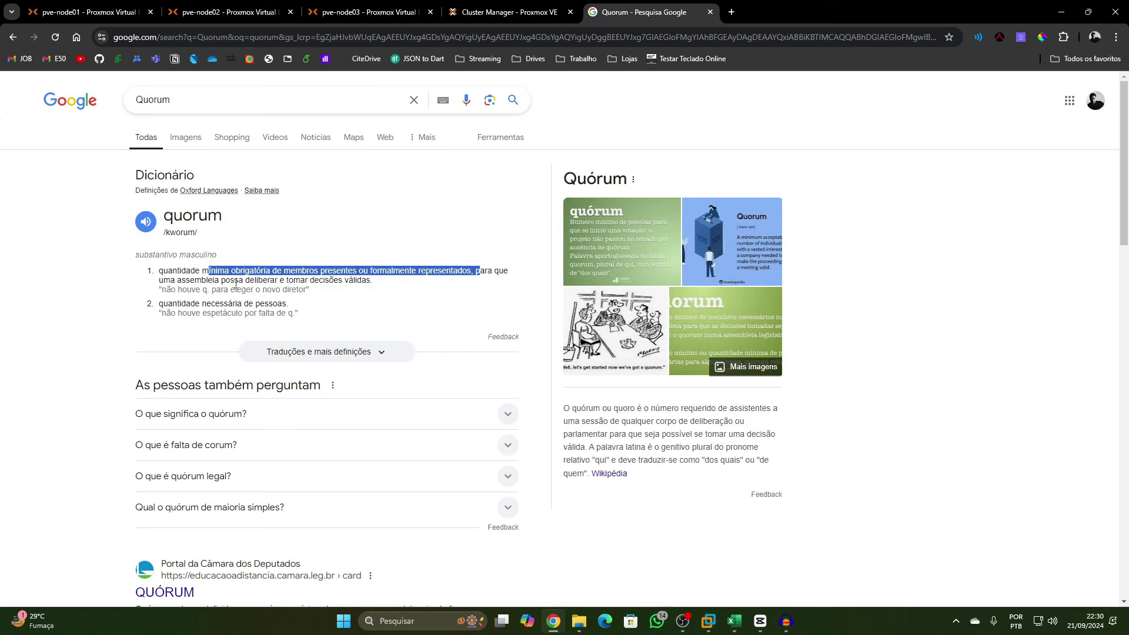
{"action": "left_click_drag", "start_coordinate": [226, 281], "coordinate": [373, 281]}
Go back to the Cluster Manager wiki tab
{"action": "left_click", "coordinate": [506, 12]}
{"action": "left_click", "coordinate": [384, 13]}
{"action": "left_click", "coordinate": [452, 9]}
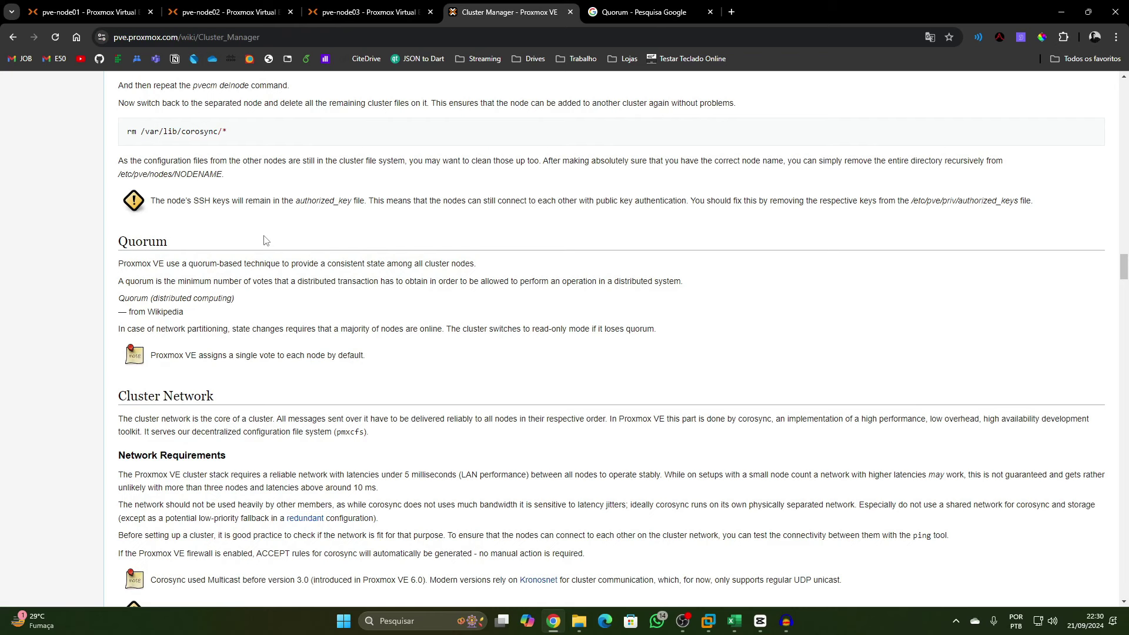
{"action": "left_click_drag", "start_coordinate": [165, 281], "coordinate": [620, 282]}
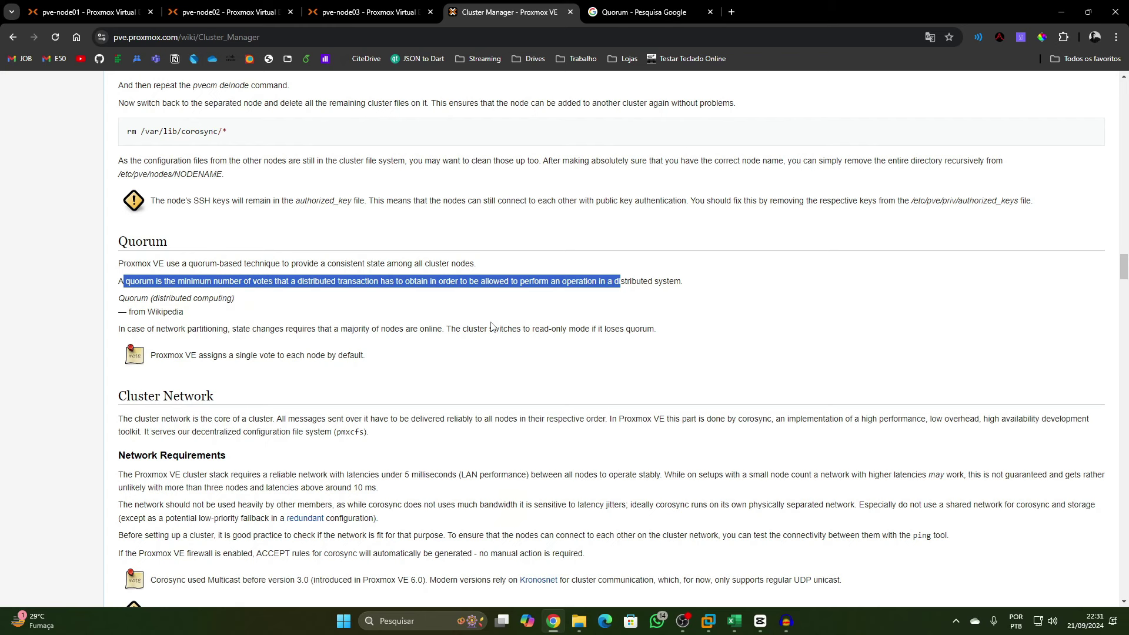
{"action": "scroll", "coordinate": [505, 391], "scroll_direction": "down", "scroll_amount": 2}
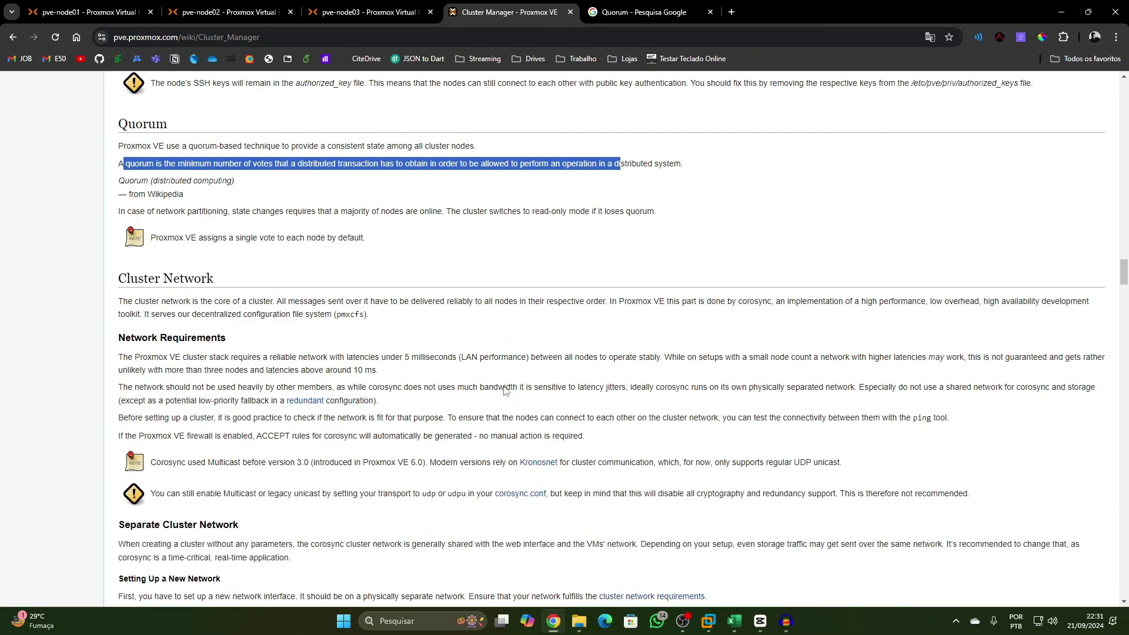
{"action": "scroll", "coordinate": [352, 348], "scroll_direction": "down", "scroll_amount": 2}
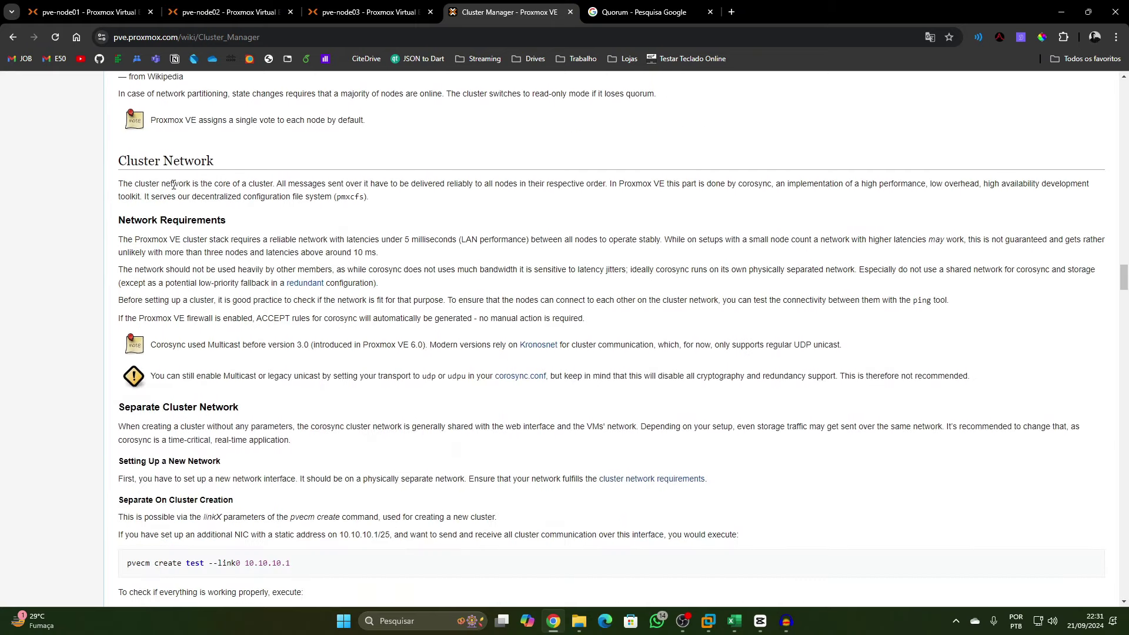
{"action": "left_click_drag", "start_coordinate": [130, 161], "coordinate": [218, 167]}
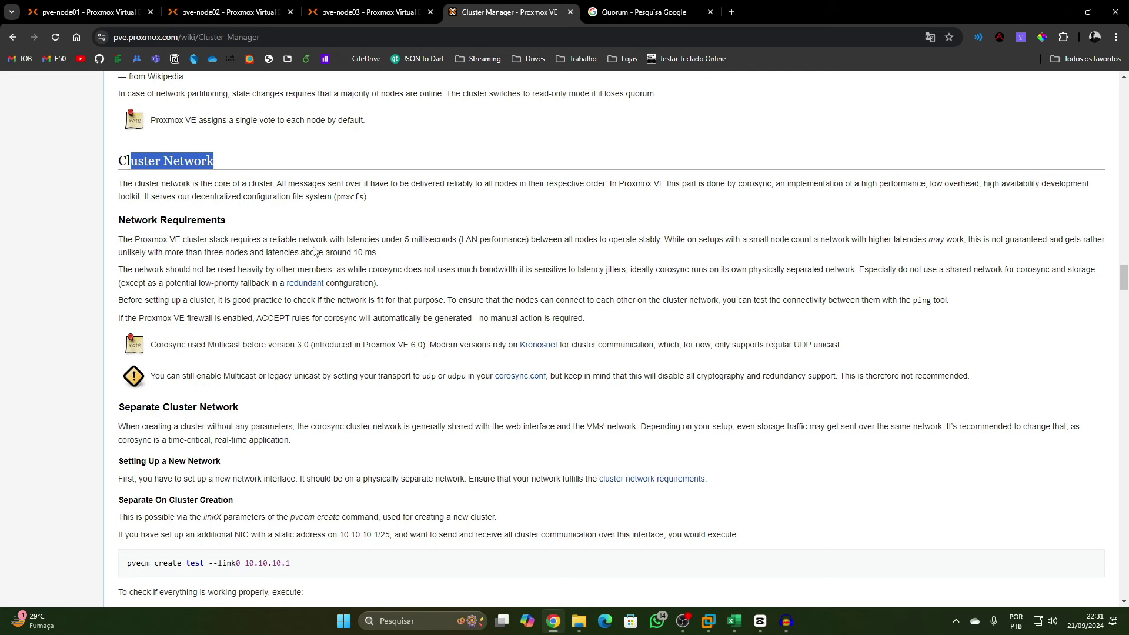
{"action": "left_click", "coordinate": [189, 252]}
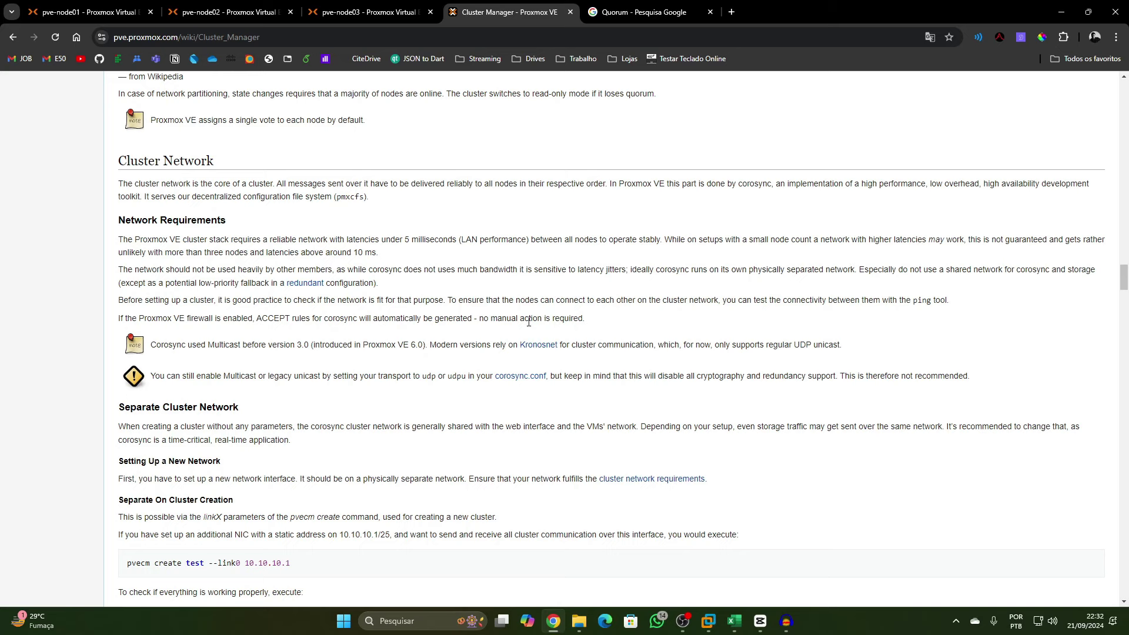
{"action": "scroll", "coordinate": [628, 374], "scroll_direction": "down", "scroll_amount": 1}
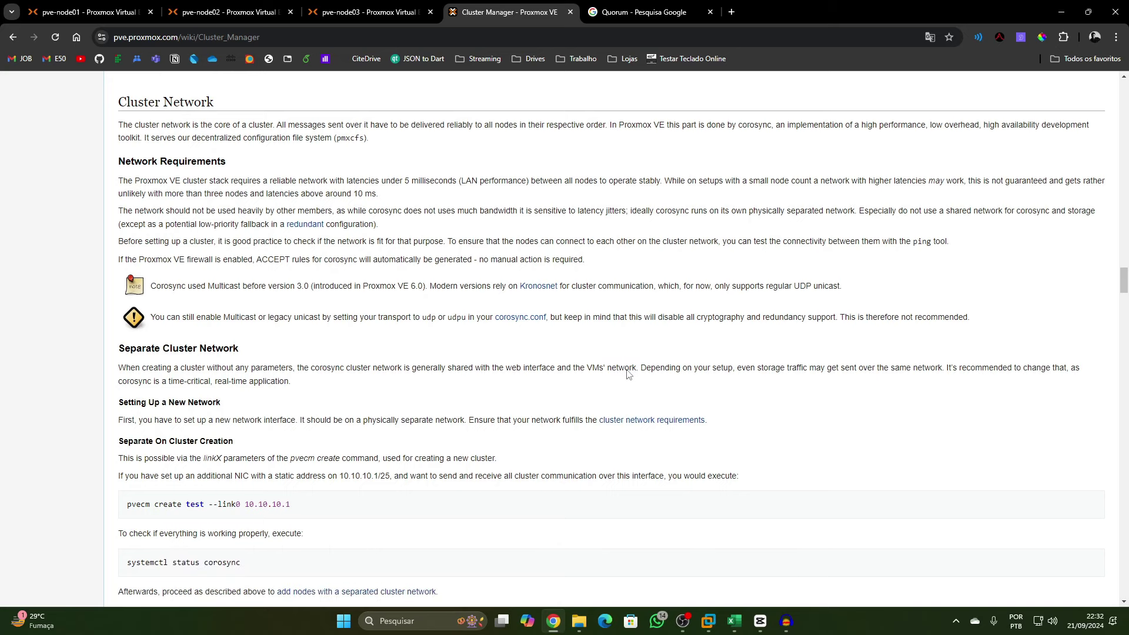
{"action": "scroll", "coordinate": [628, 375], "scroll_direction": "down", "scroll_amount": 3}
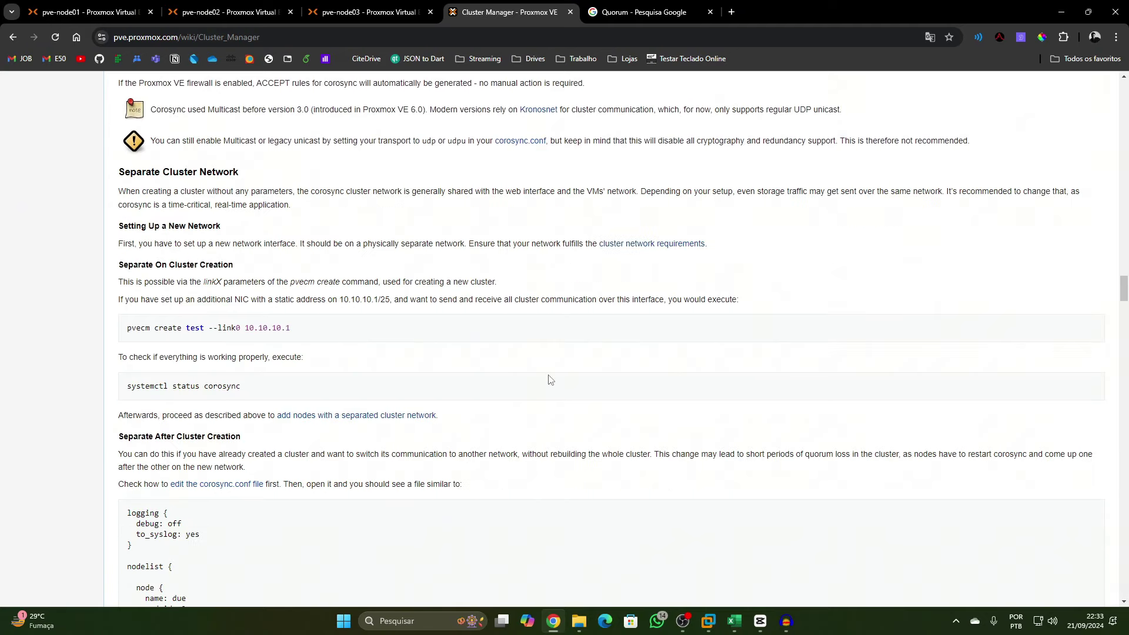
{"action": "scroll", "coordinate": [551, 379], "scroll_direction": "down", "scroll_amount": 2}
{"action": "scroll", "coordinate": [550, 380], "scroll_direction": "down", "scroll_amount": 10}
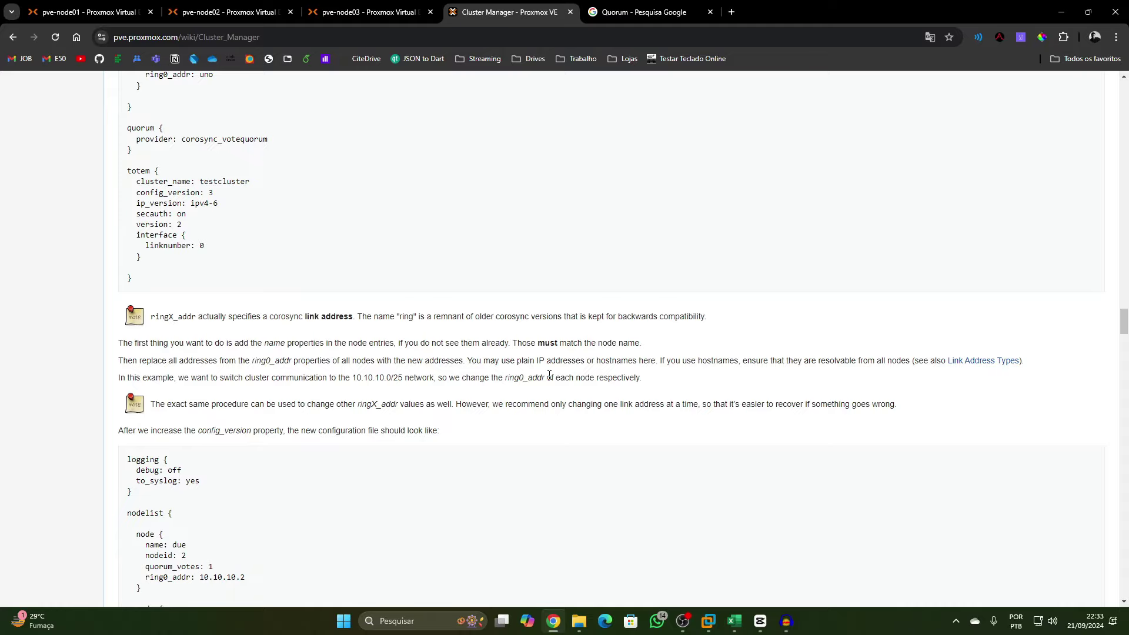
{"action": "scroll", "coordinate": [549, 375], "scroll_direction": "down", "scroll_amount": 20}
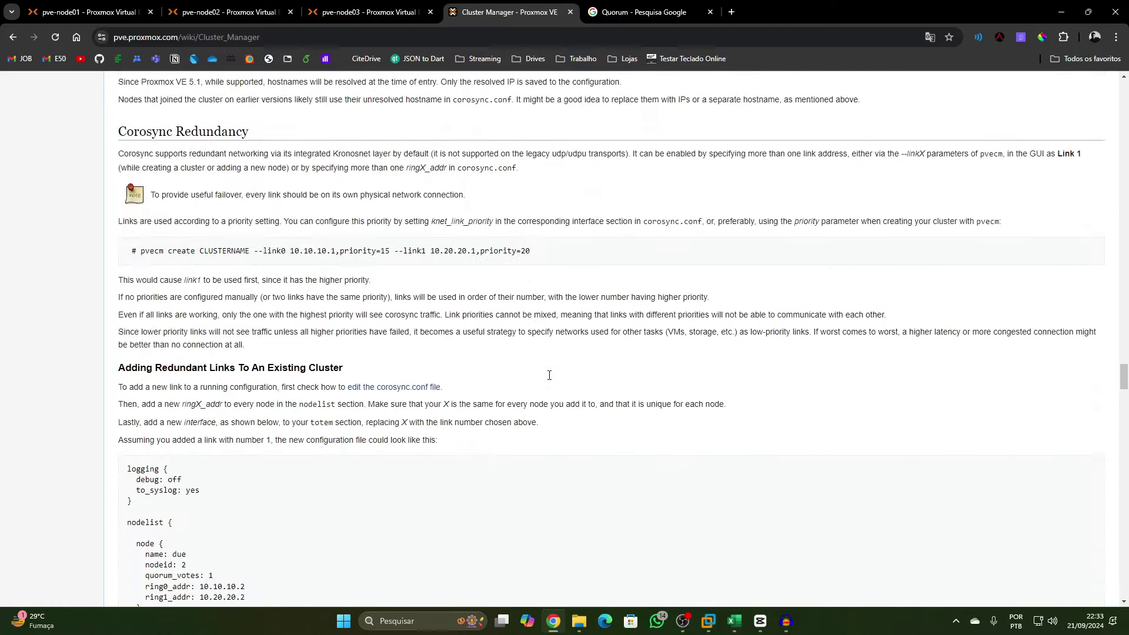
{"action": "scroll", "coordinate": [549, 375], "scroll_direction": "down", "scroll_amount": 20}
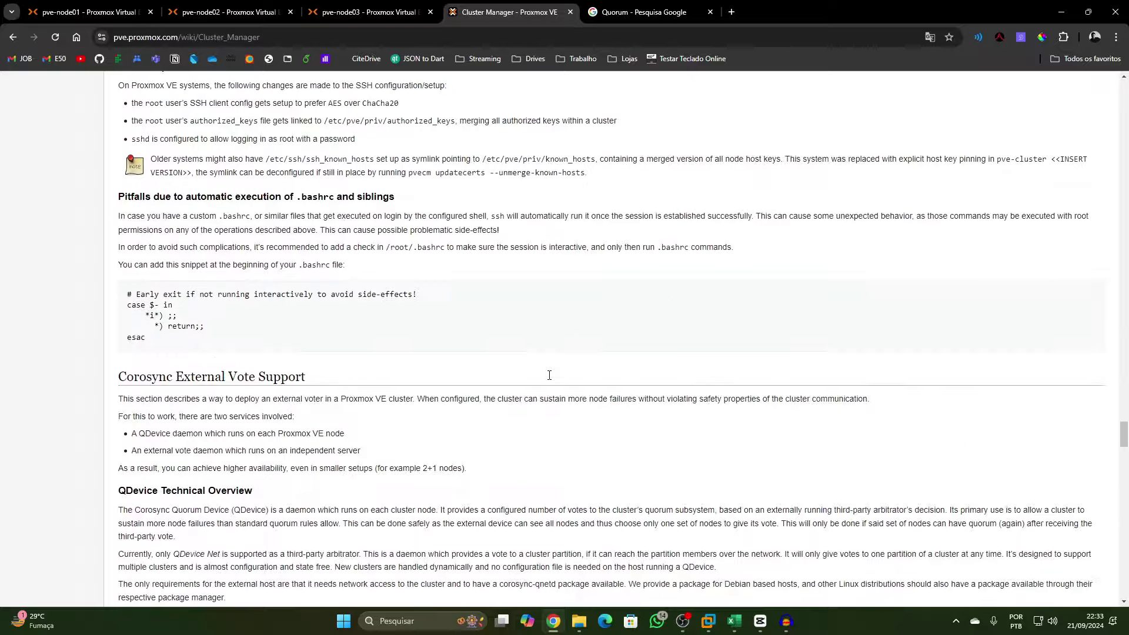
{"action": "scroll", "coordinate": [549, 375], "scroll_direction": "down", "scroll_amount": 20}
{"action": "scroll", "coordinate": [551, 380], "scroll_direction": "up", "scroll_amount": 10}
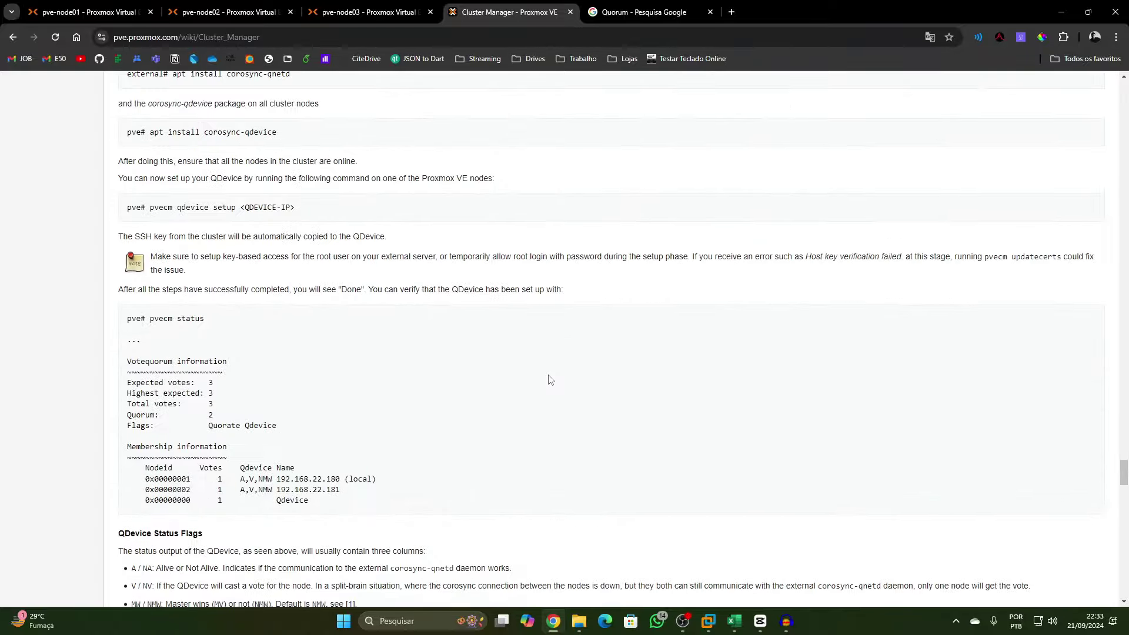
{"action": "scroll", "coordinate": [550, 380], "scroll_direction": "down", "scroll_amount": 4}
{"action": "scroll", "coordinate": [550, 380], "scroll_direction": "down", "scroll_amount": 12}
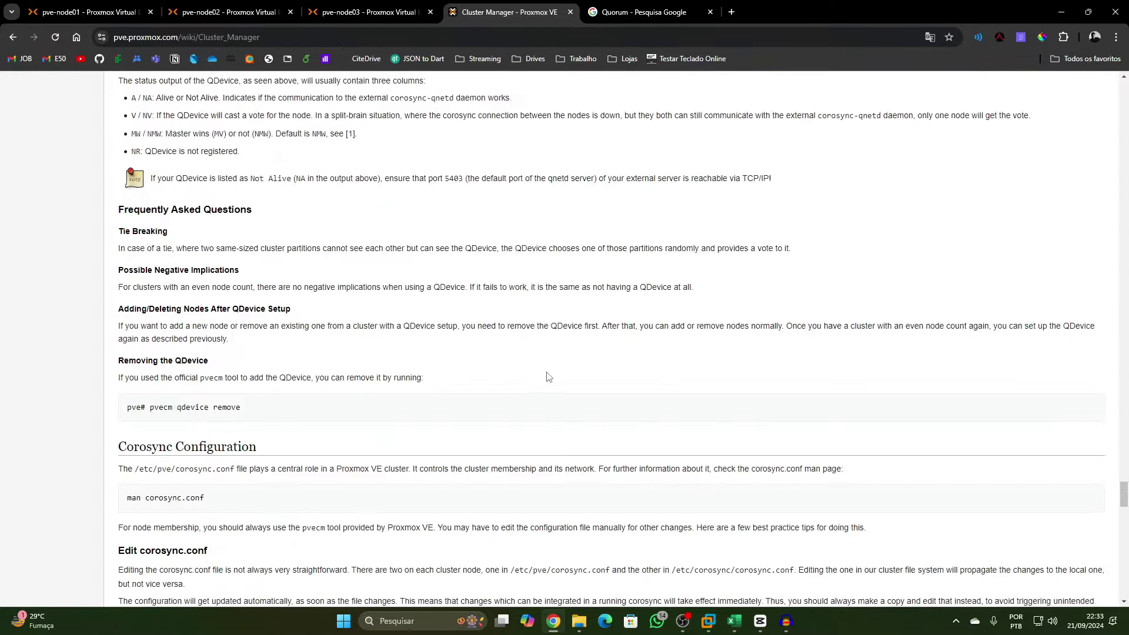
{"action": "scroll", "coordinate": [549, 376], "scroll_direction": "down", "scroll_amount": 20}
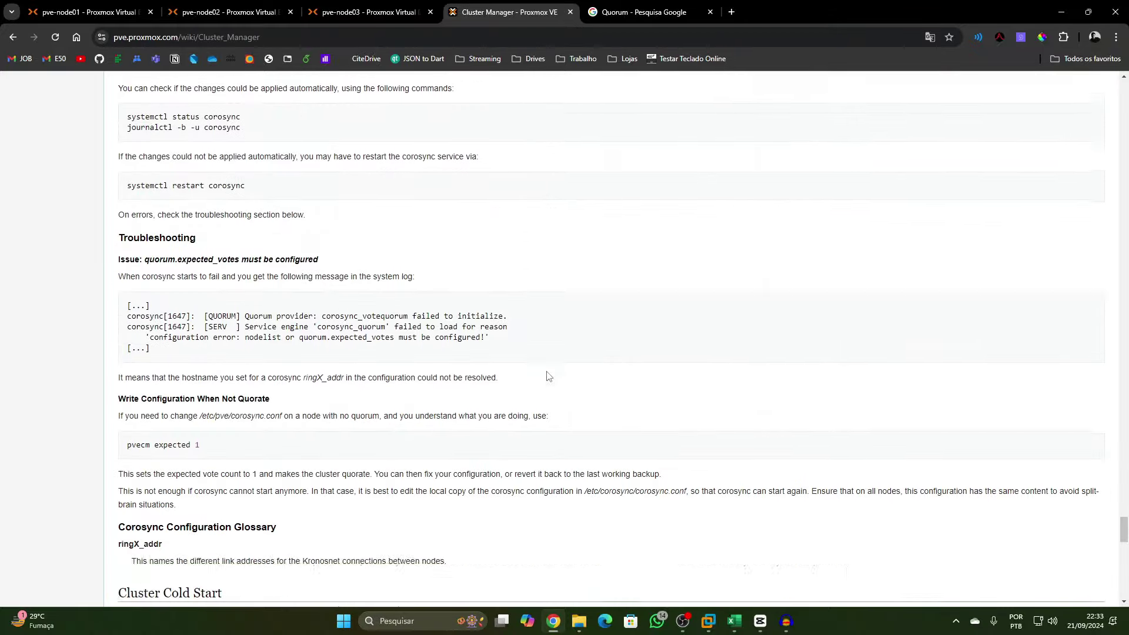
{"action": "scroll", "coordinate": [548, 376], "scroll_direction": "down", "scroll_amount": 9}
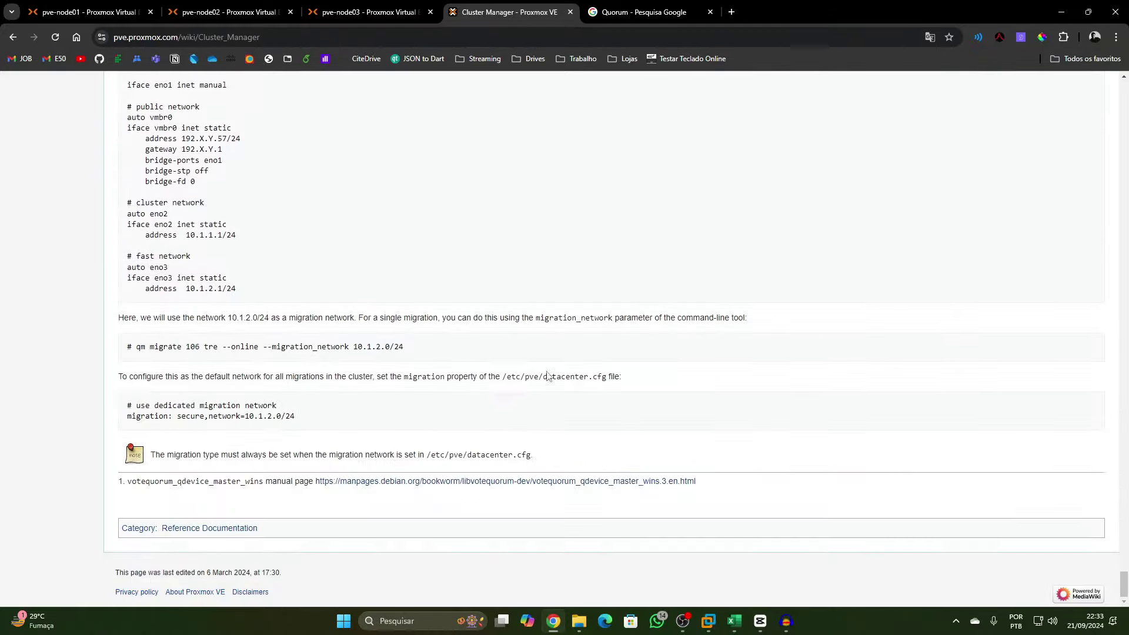
Look over the three node tabs, then open pve-node01's Datacenter > Cluster page
{"action": "left_click", "coordinate": [120, 8]}
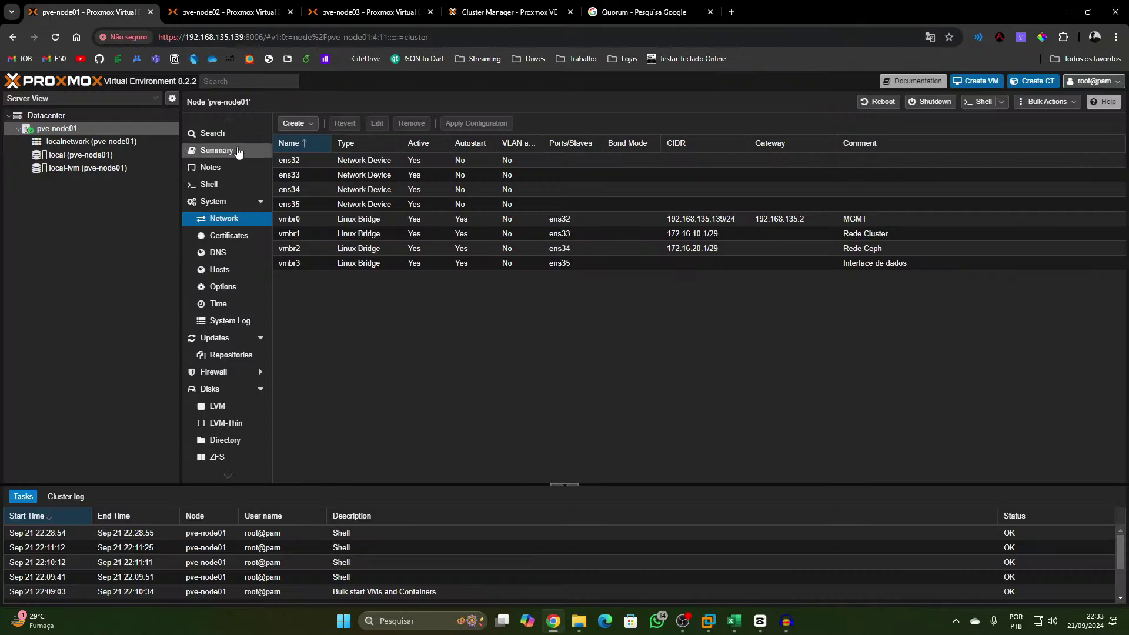
{"action": "left_click", "coordinate": [198, 4]}
{"action": "left_click", "coordinate": [330, 5]}
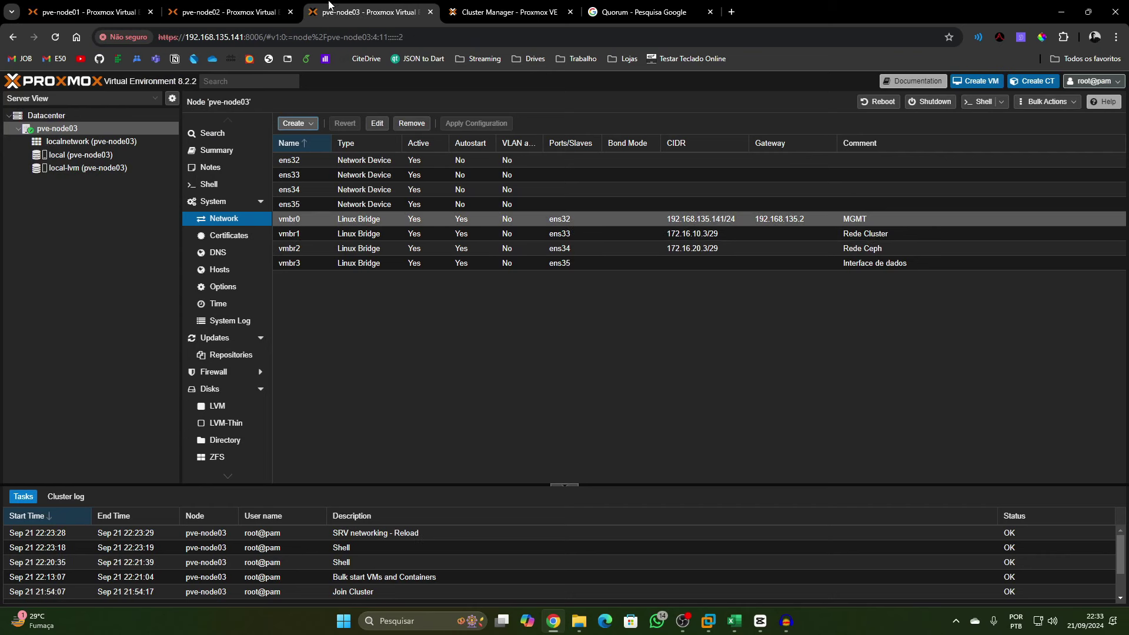
{"action": "left_click", "coordinate": [70, 5]}
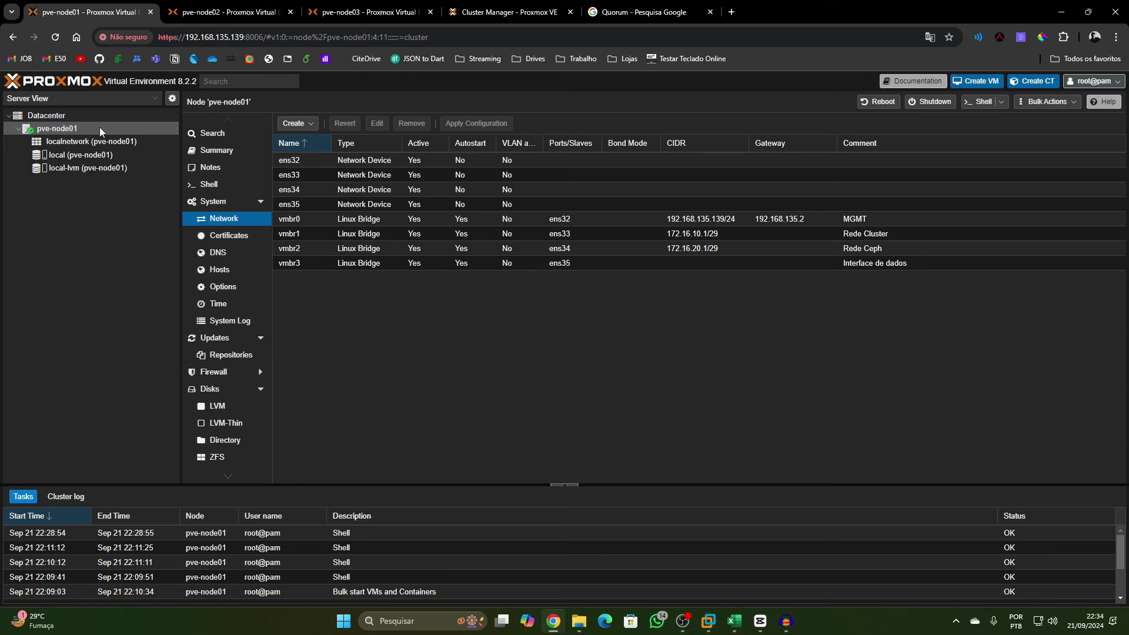
{"action": "left_click", "coordinate": [72, 120]}
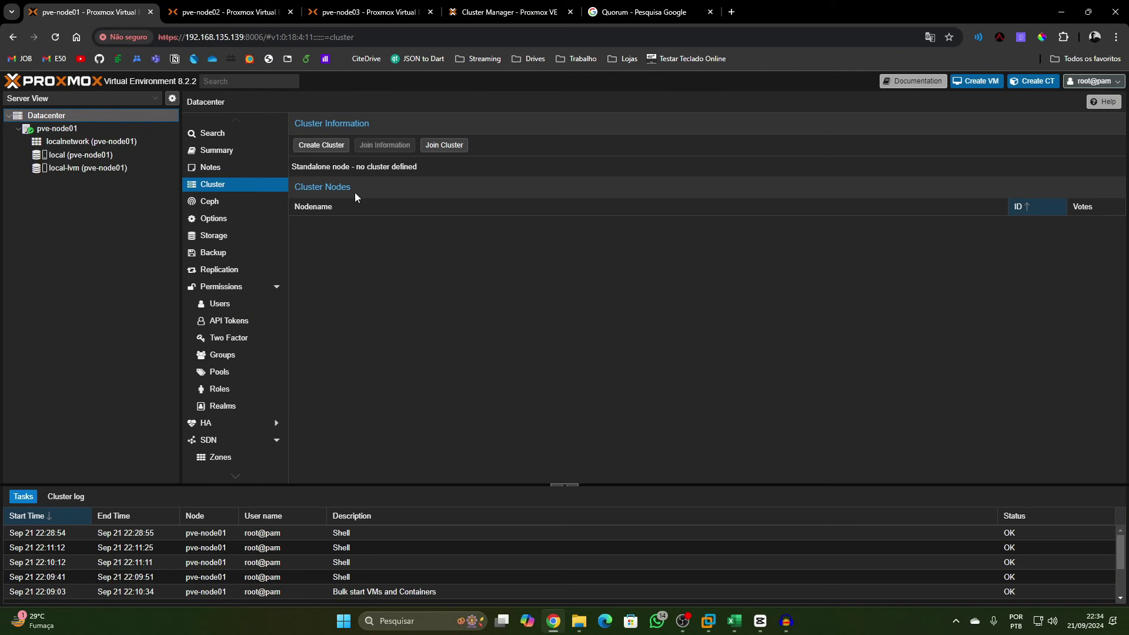
Start a cluster named ADS-IFRO with link 0 on the 172.16.10.1 Rede Cluster network
{"action": "left_click", "coordinate": [310, 148]}
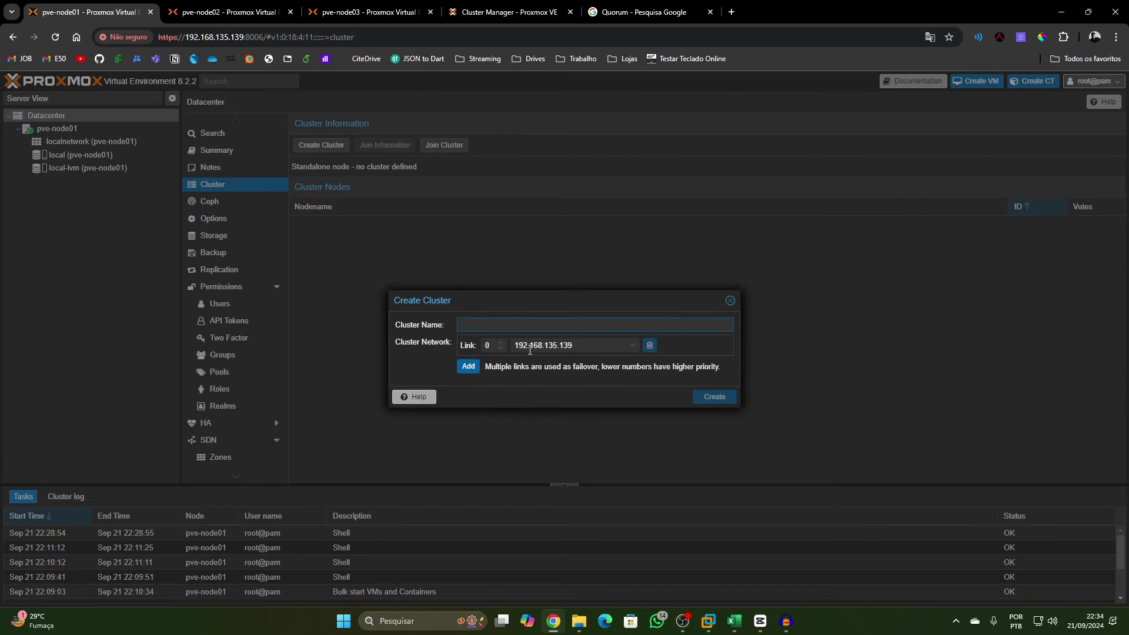
{"action": "type", "text": "ADS-"}
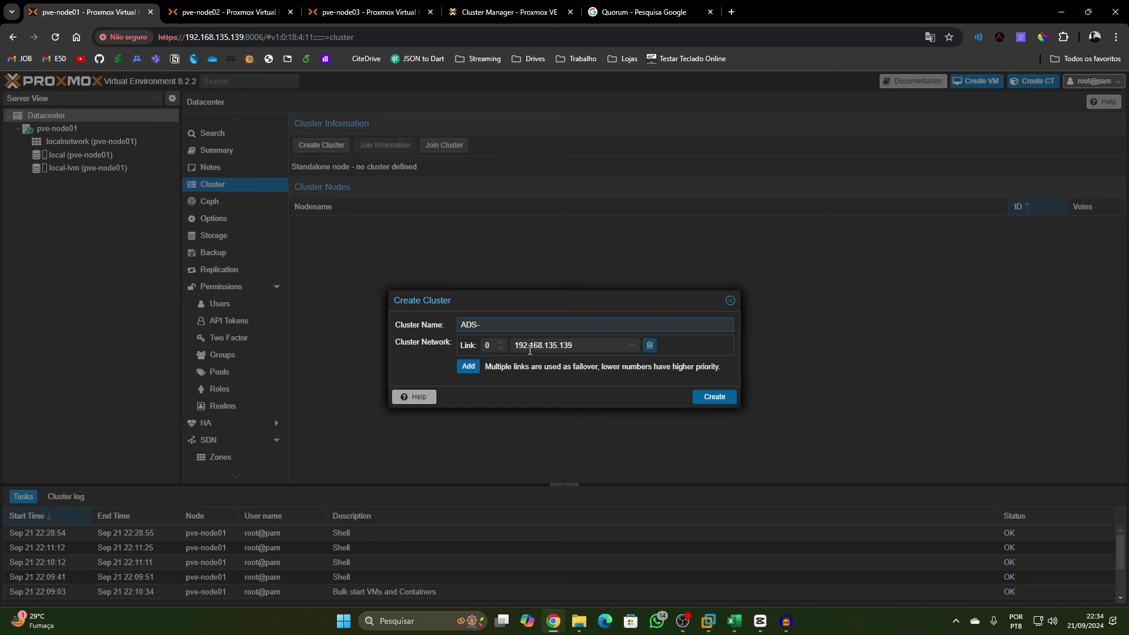
{"action": "type", "text": "IFRO"}
{"action": "left_click", "coordinate": [540, 348]}
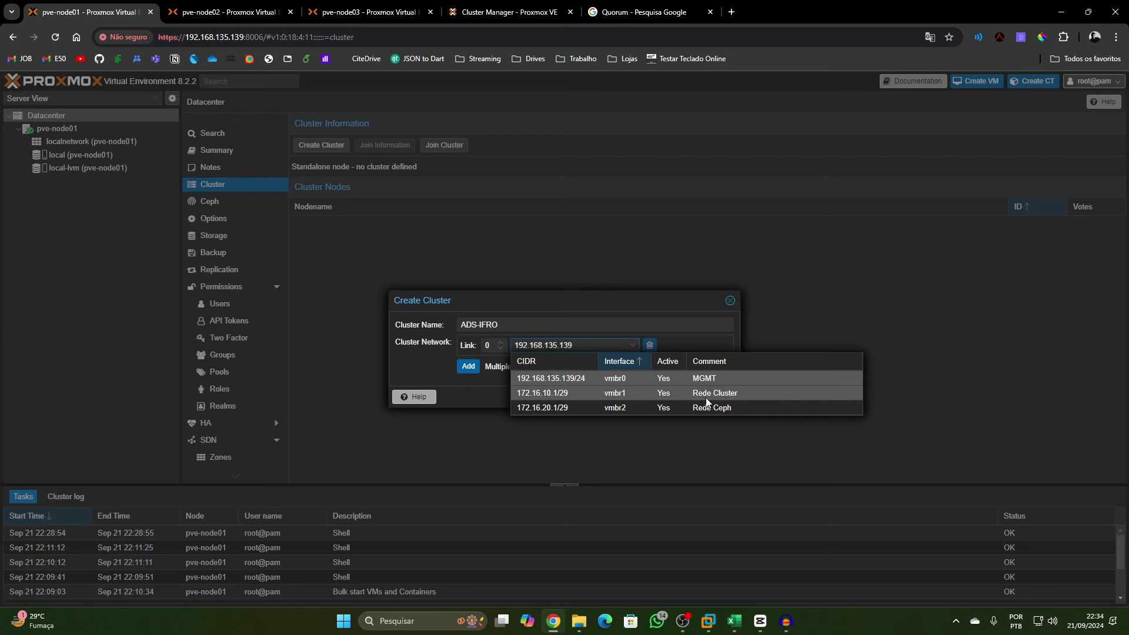
{"action": "left_click", "coordinate": [541, 398]}
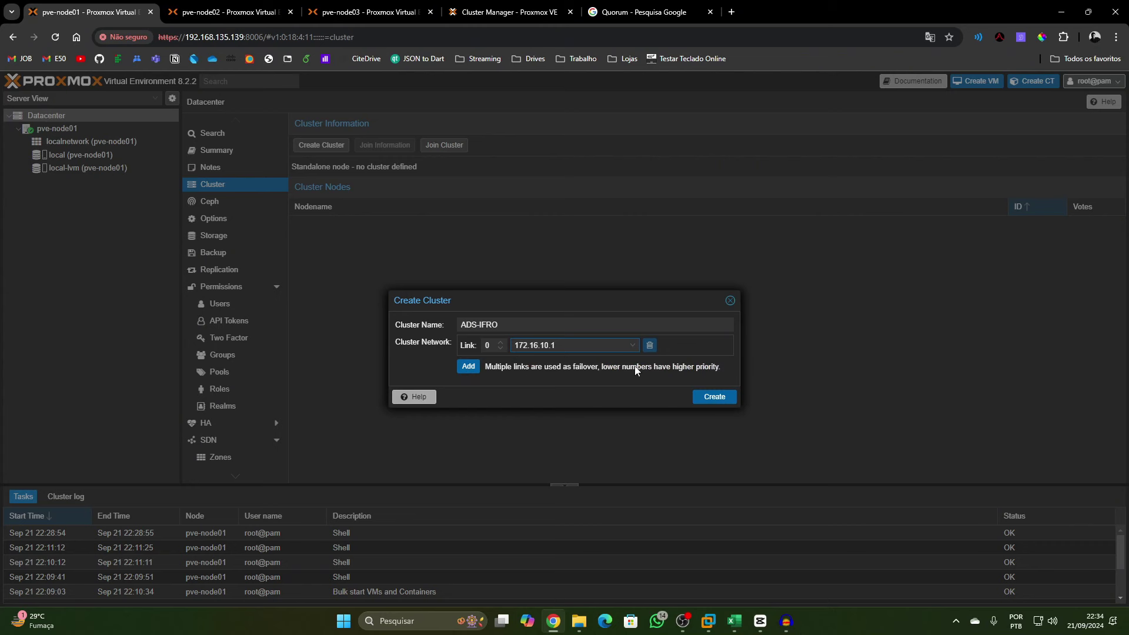
Try a second link 1 on 172.16.20.1 Rede Ceph, then remove it again
{"action": "left_click", "coordinate": [468, 367]}
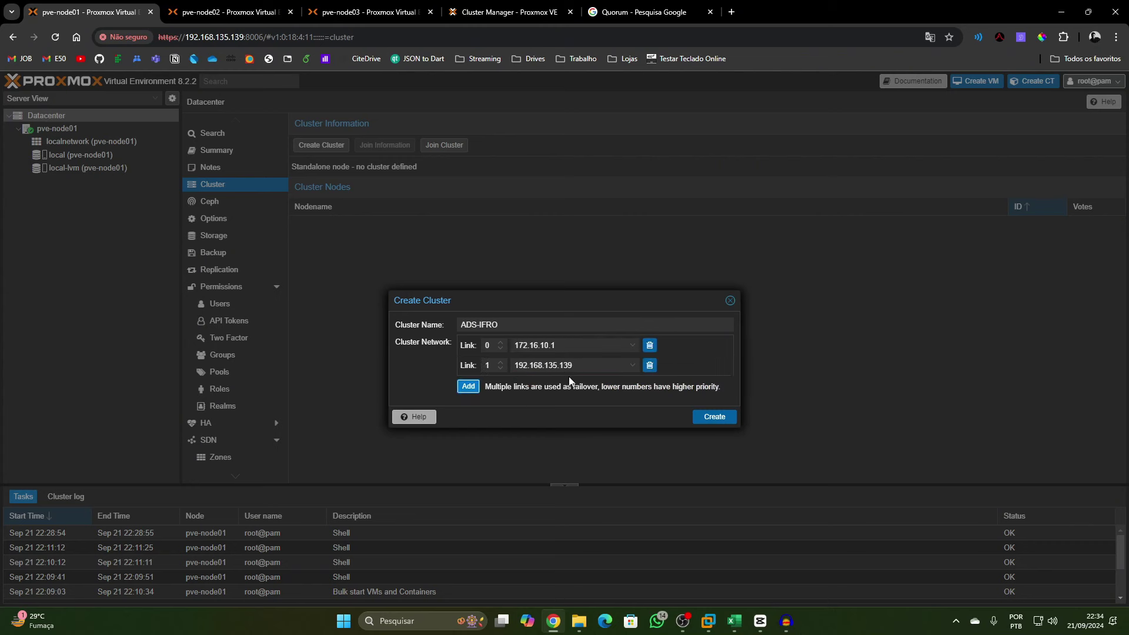
{"action": "left_click", "coordinate": [612, 365]}
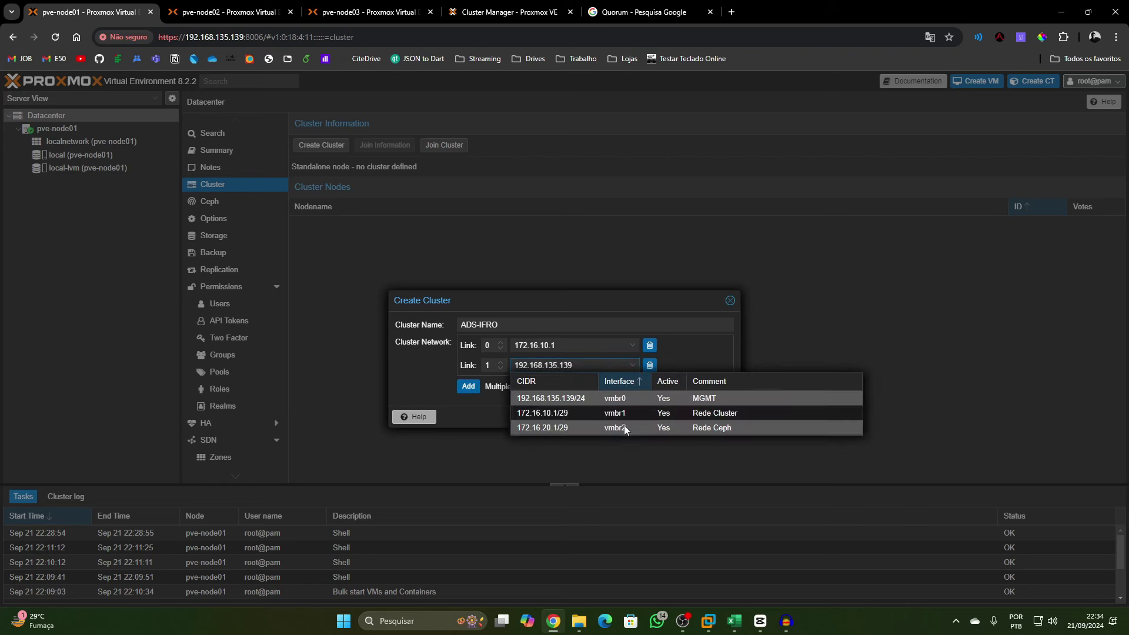
{"action": "left_click", "coordinate": [623, 426]}
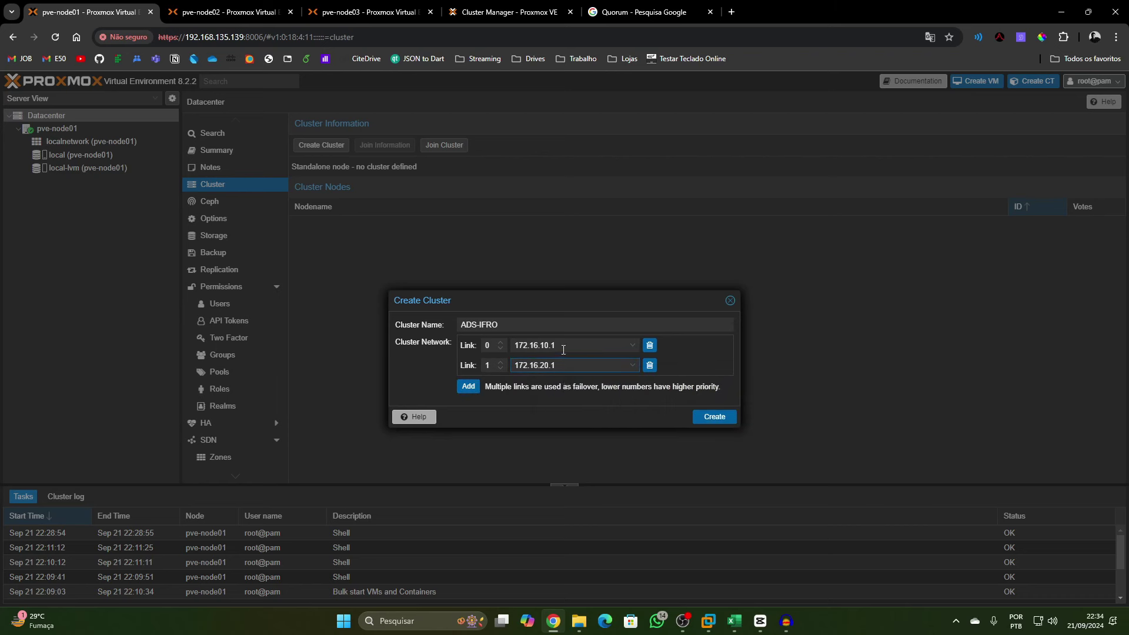
{"action": "left_click", "coordinate": [494, 347]}
{"action": "left_click", "coordinate": [500, 369]}
{"action": "left_click", "coordinate": [499, 363]}
{"action": "left_click", "coordinate": [650, 365]}
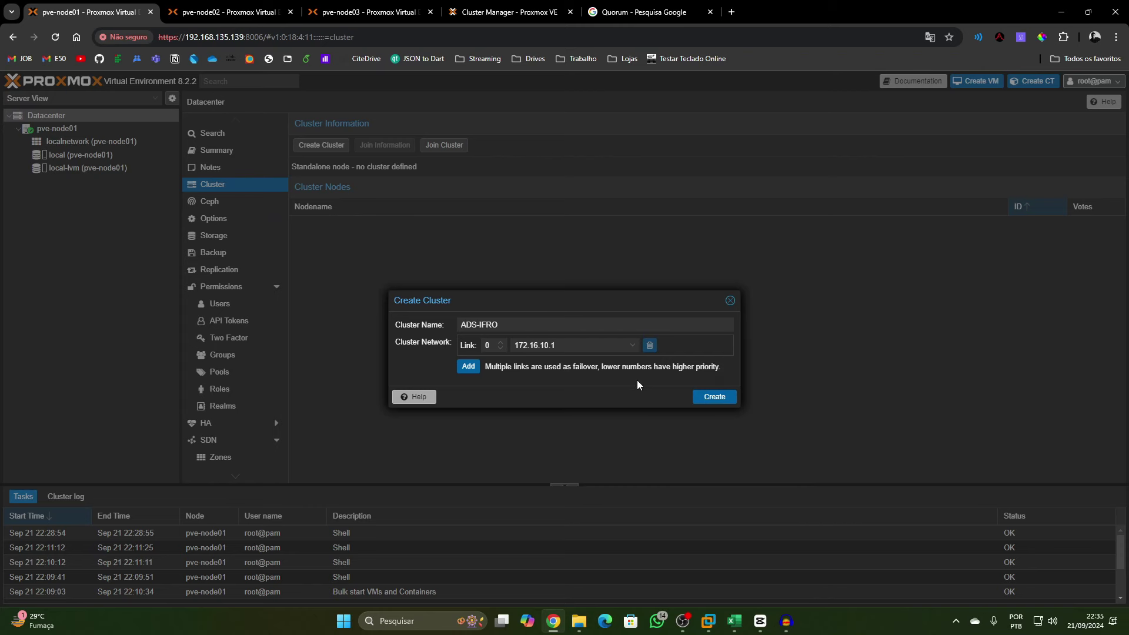
Create the ADS-IFRO cluster, close the task log, and refresh to show pve-node01 beneath it
{"action": "left_click", "coordinate": [697, 397]}
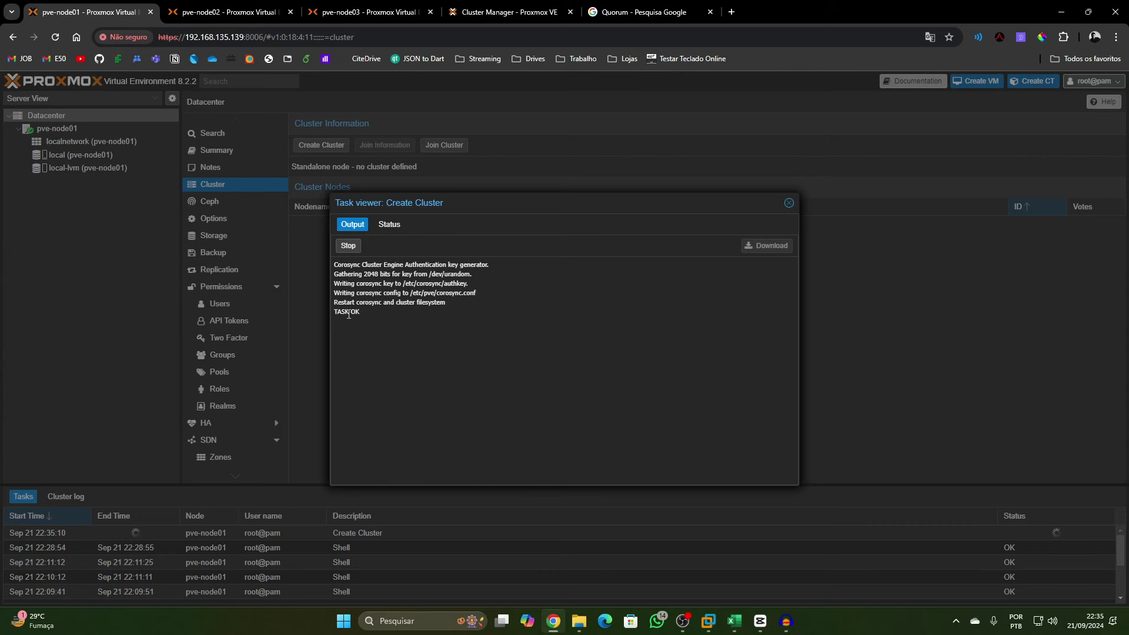
{"action": "left_click", "coordinate": [790, 203]}
{"action": "left_click", "coordinate": [56, 36]}
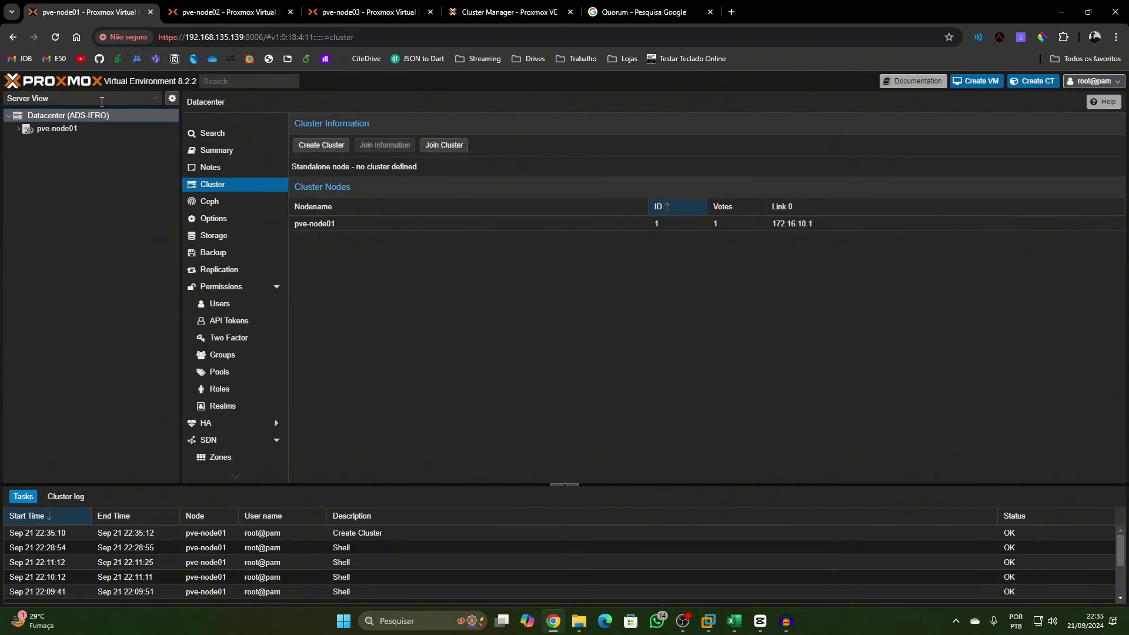
{"action": "left_click", "coordinate": [18, 128]}
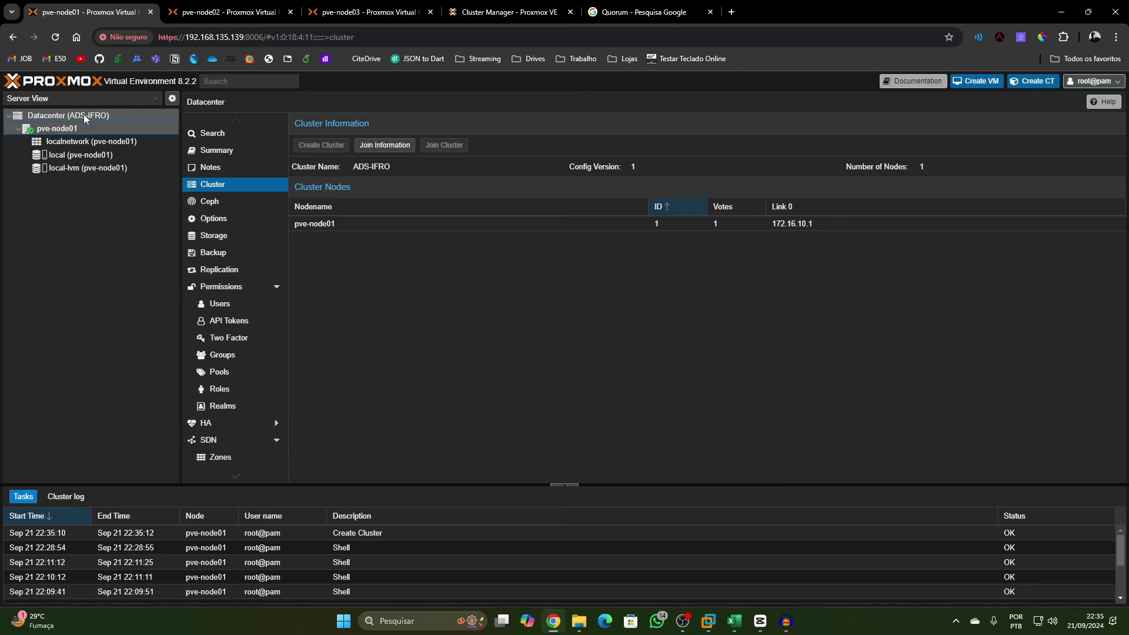
Copy ADS-IFRO's cluster join information and switch to the pve-node02 tab
{"action": "left_click", "coordinate": [385, 146]}
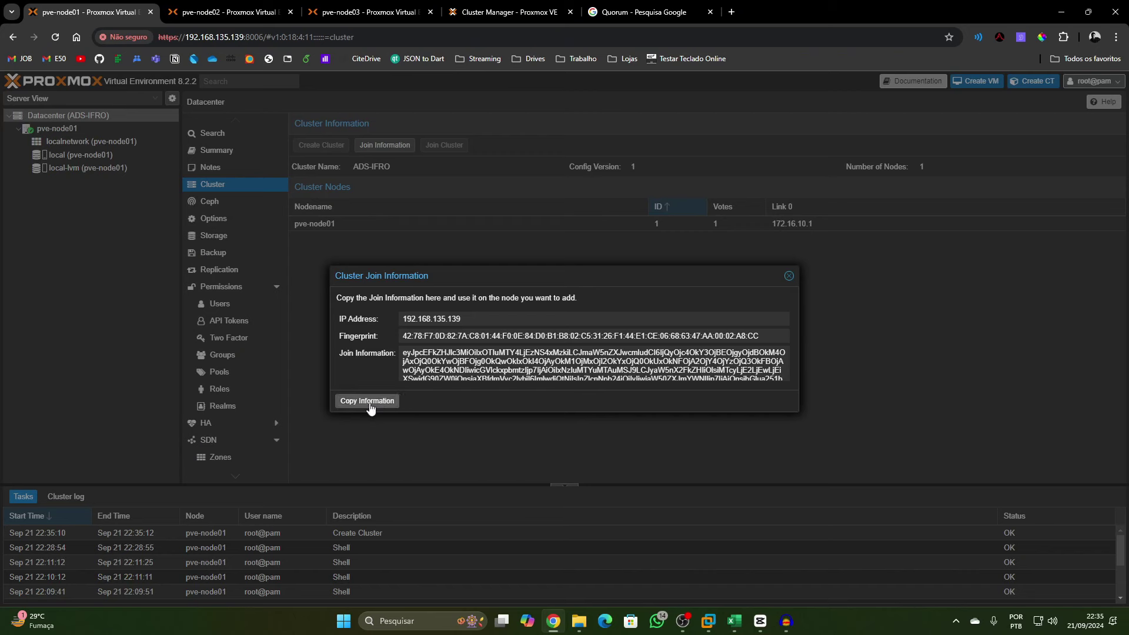
{"action": "left_click", "coordinate": [365, 406]}
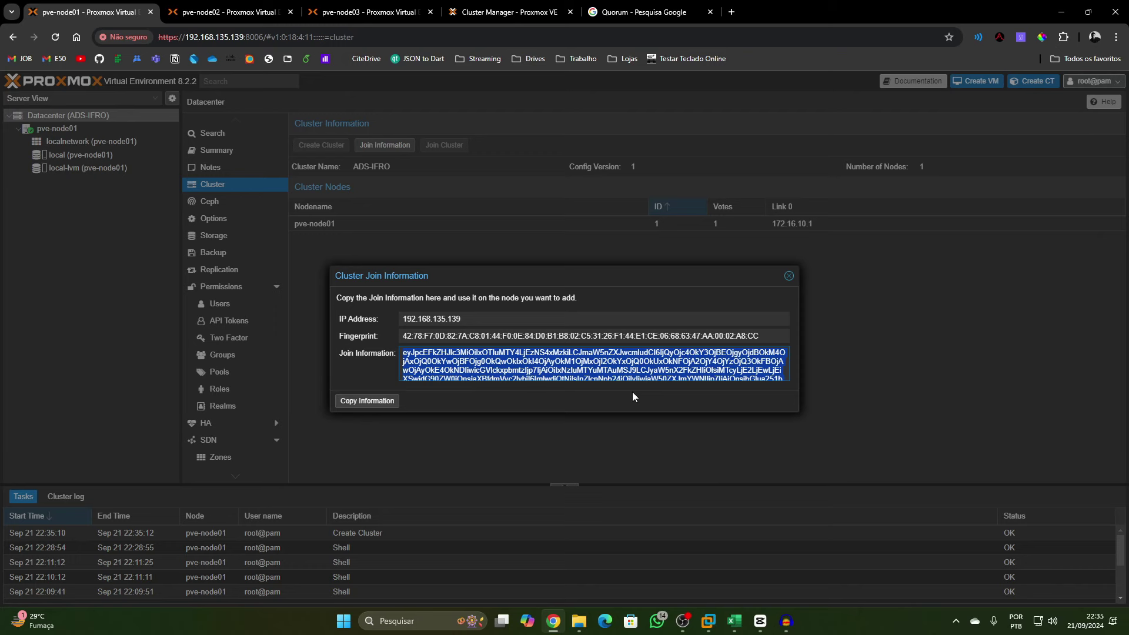
{"action": "left_click", "coordinate": [253, 13]}
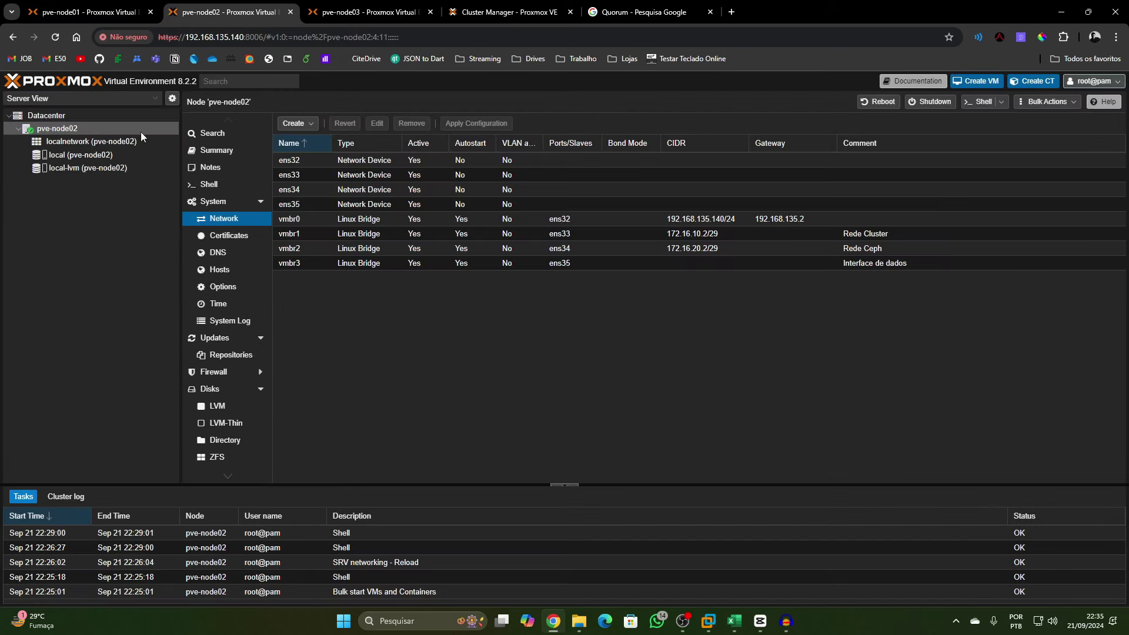
Join pve-node02 to ADS-IFRO using the pasted join info, the peer root password and link 172.16.10.2
{"action": "left_click", "coordinate": [59, 117]}
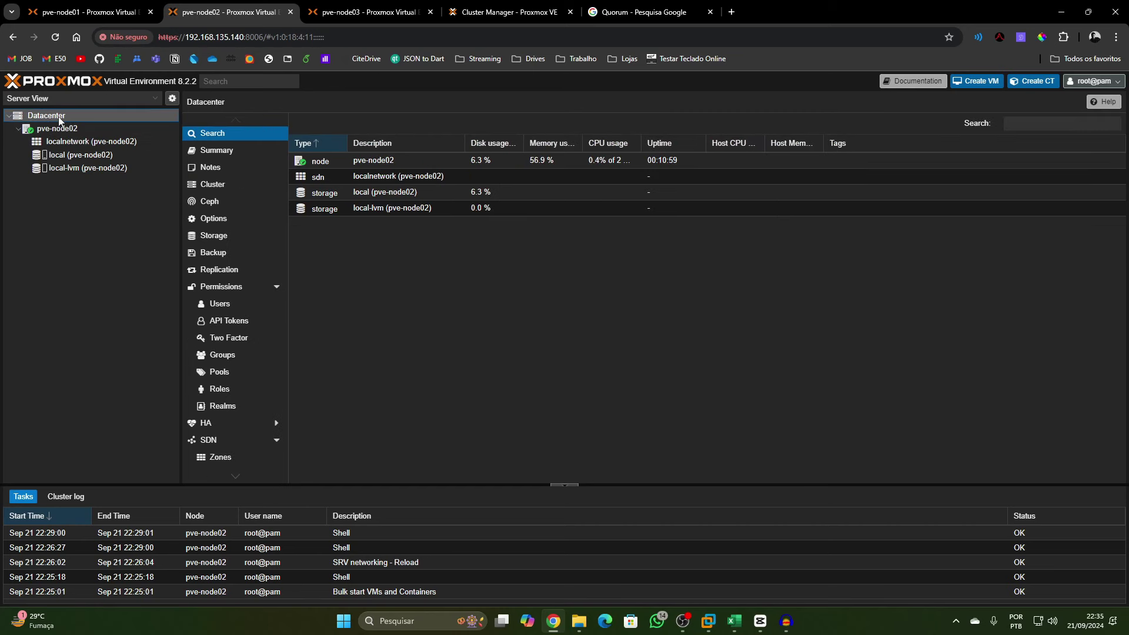
{"action": "left_click", "coordinate": [213, 187]}
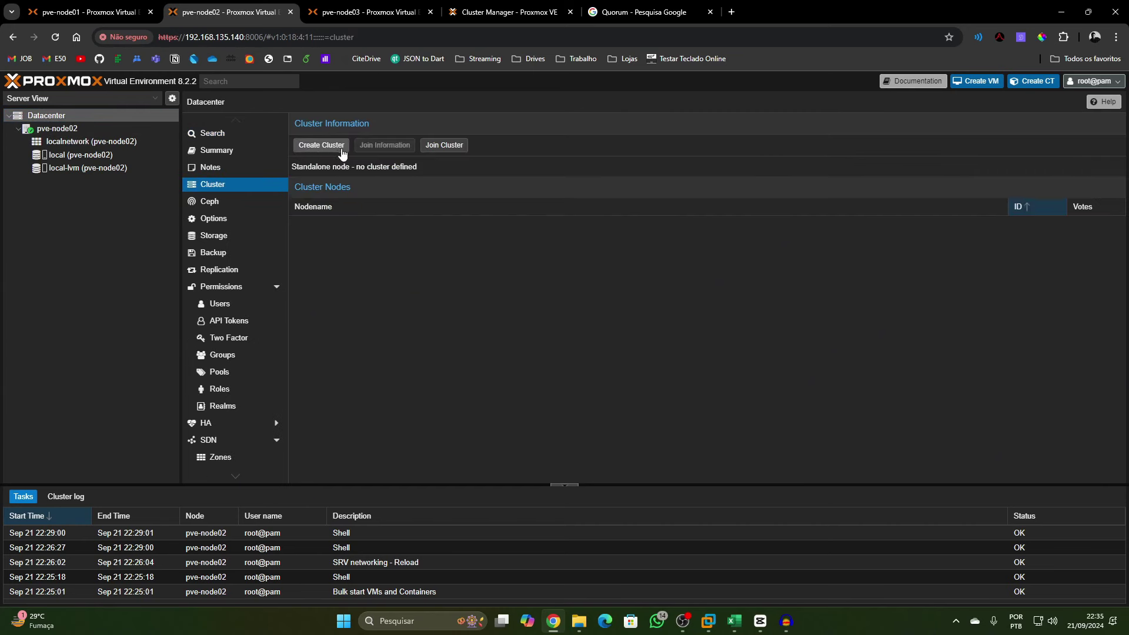
{"action": "left_click", "coordinate": [439, 150]}
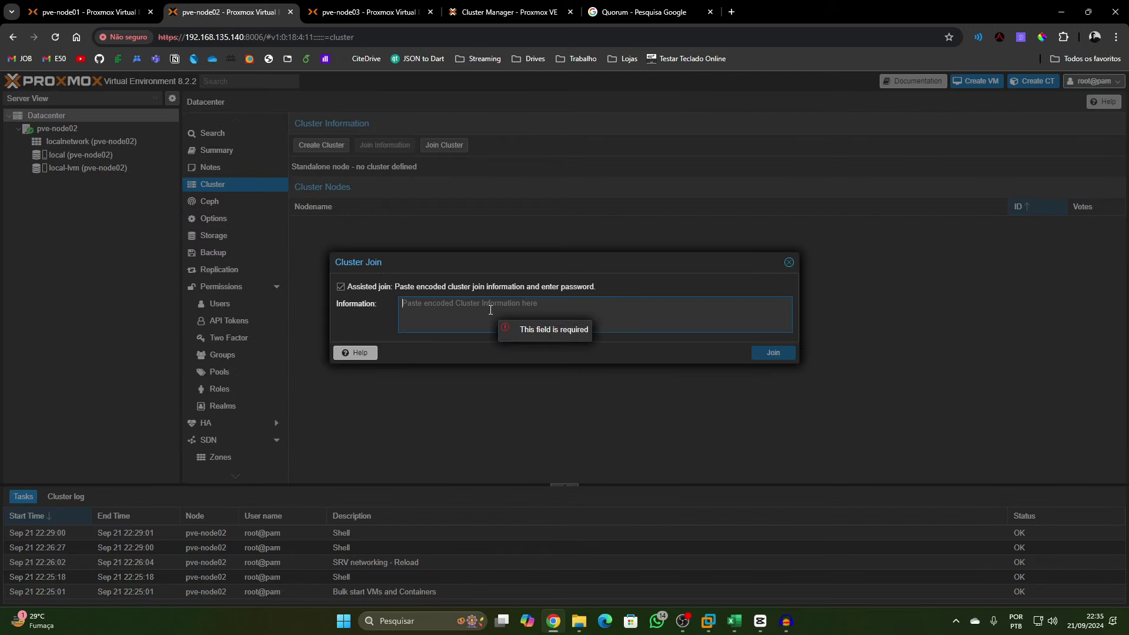
{"action": "key", "text": "ctrl+v"}
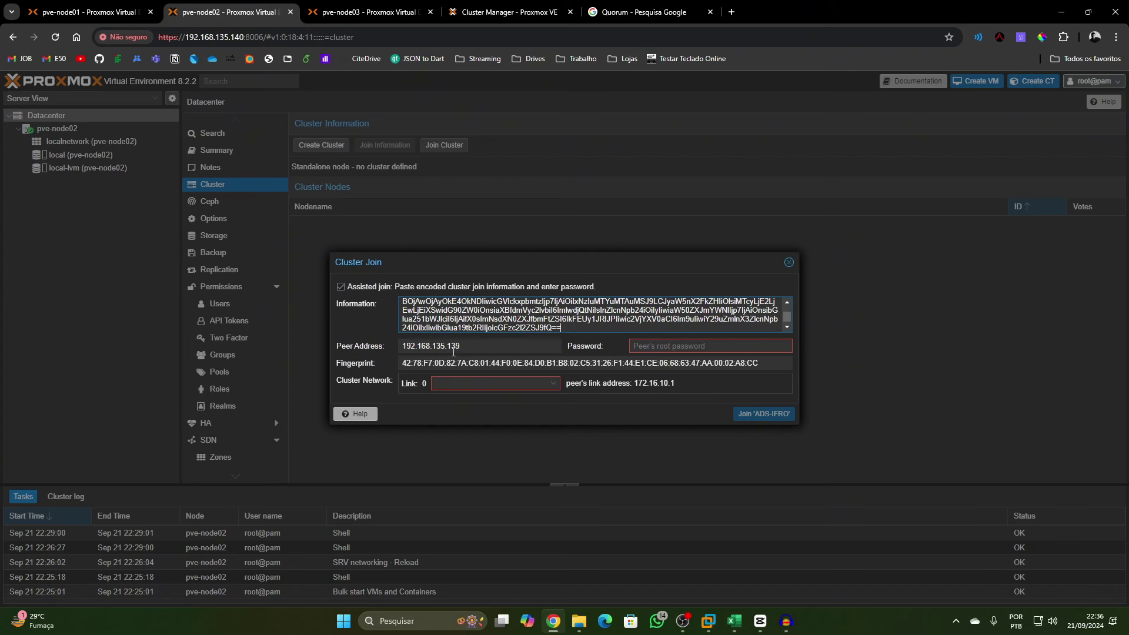
{"action": "double_click", "coordinate": [426, 351]}
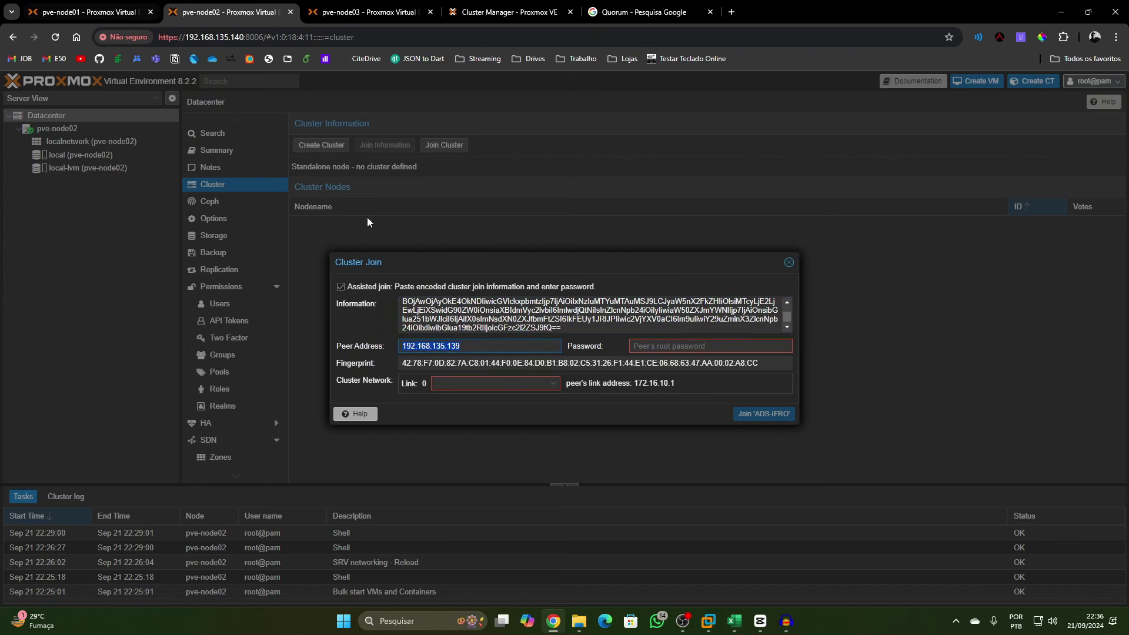
{"action": "left_click", "coordinate": [647, 346]}
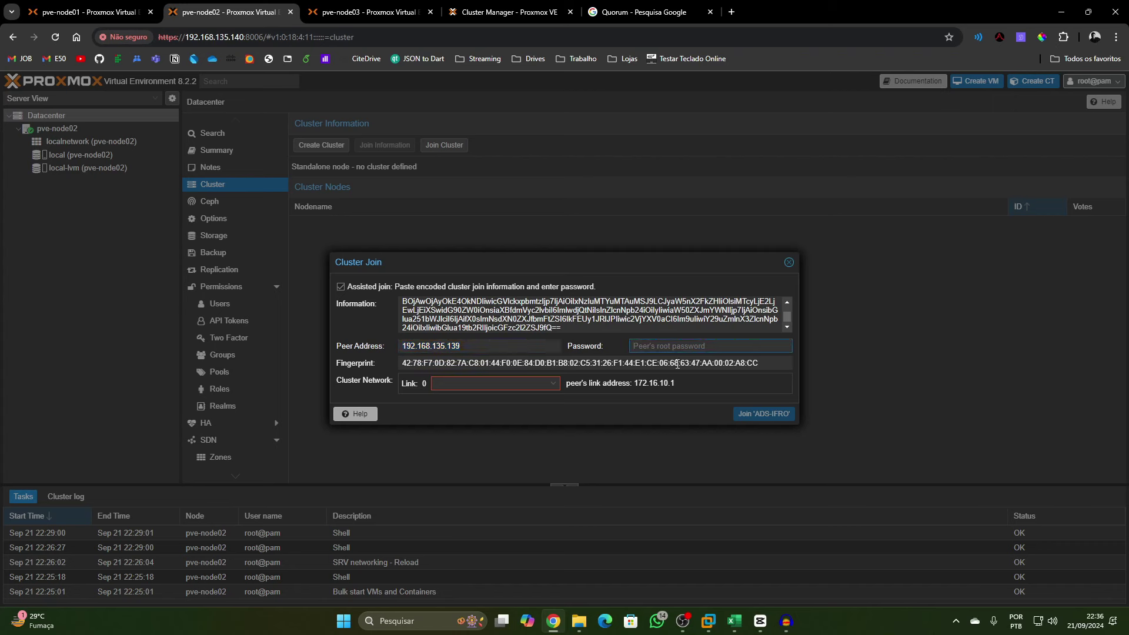
{"action": "type", "text": "•••••"}
{"action": "left_click", "coordinate": [553, 384]}
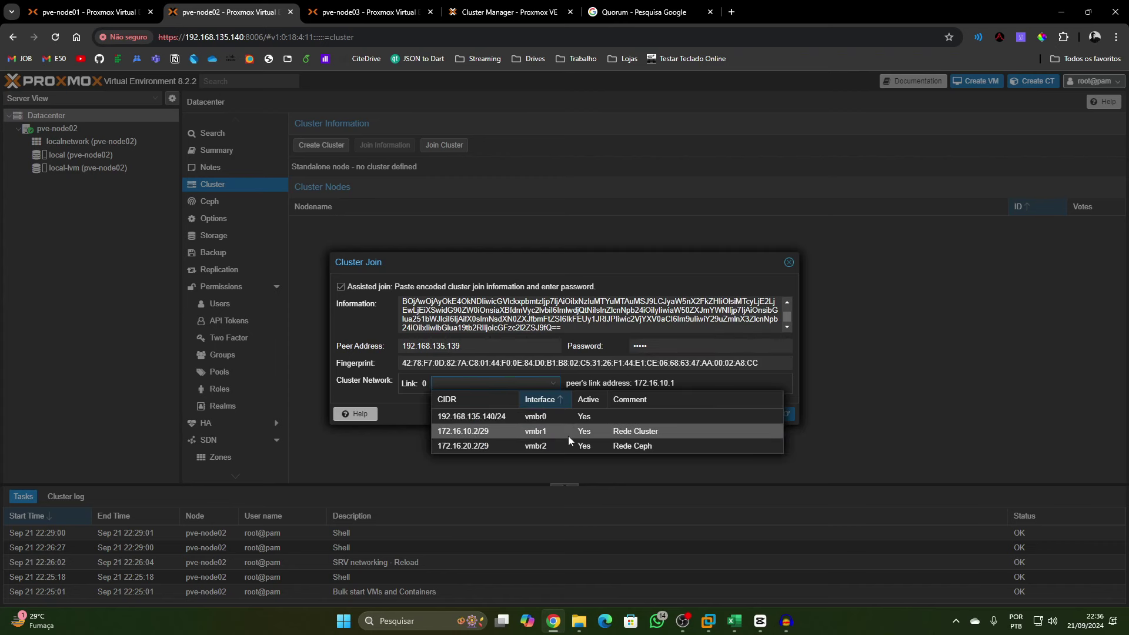
{"action": "left_click", "coordinate": [548, 432]}
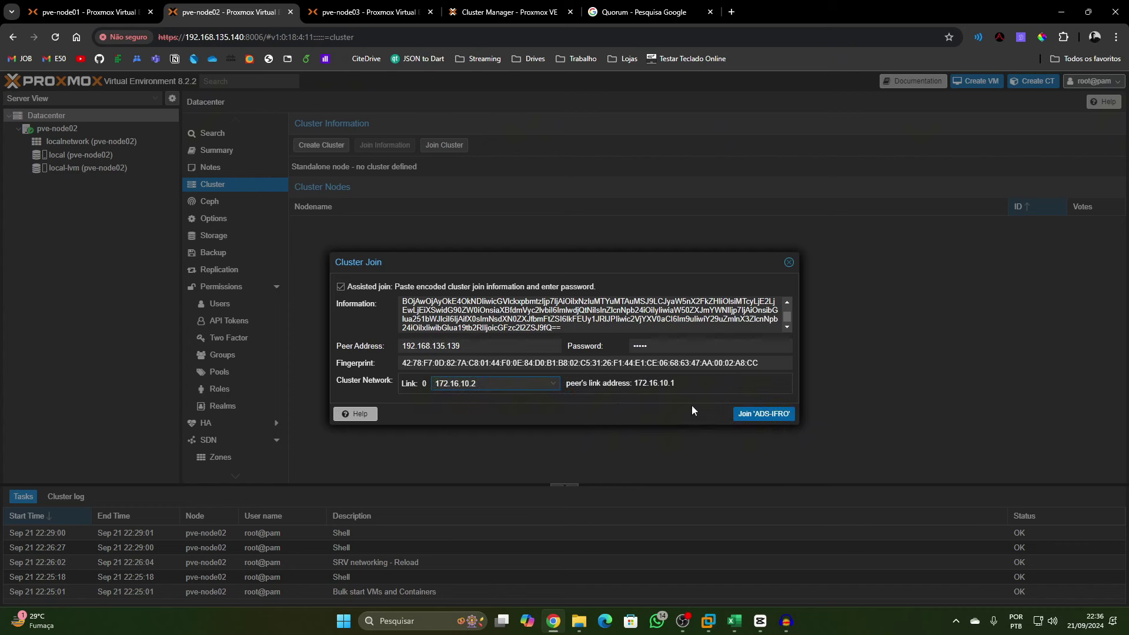
{"action": "left_click", "coordinate": [756, 413]}
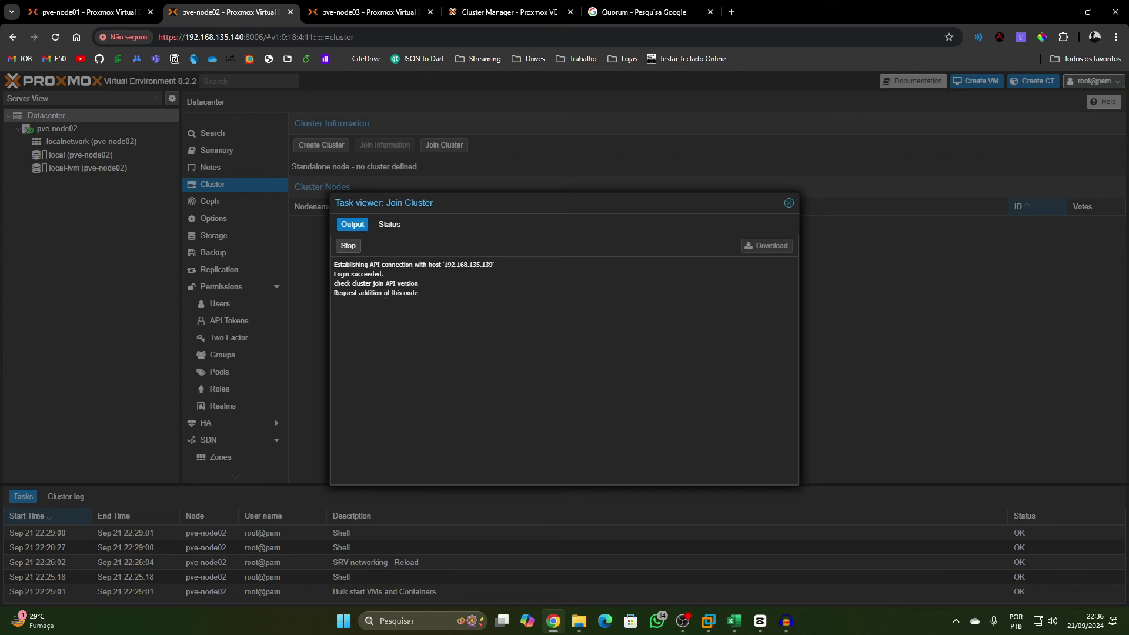
Verify the join task finished, then reload pve-node01 to refresh the cluster membership
{"action": "left_click", "coordinate": [399, 227]}
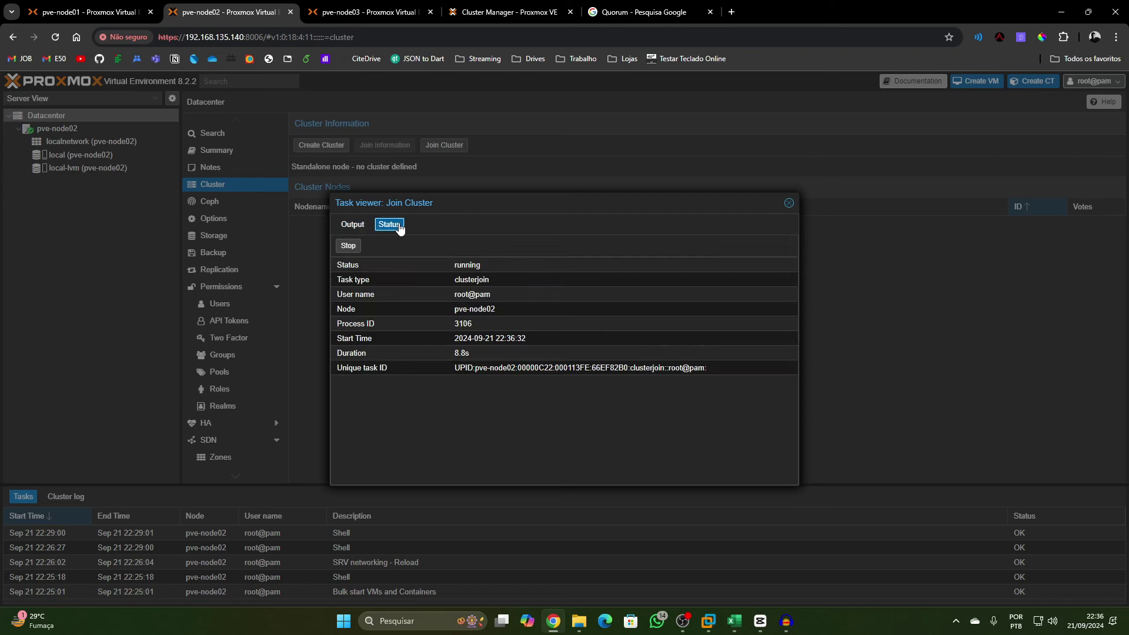
{"action": "left_click", "coordinate": [352, 224]}
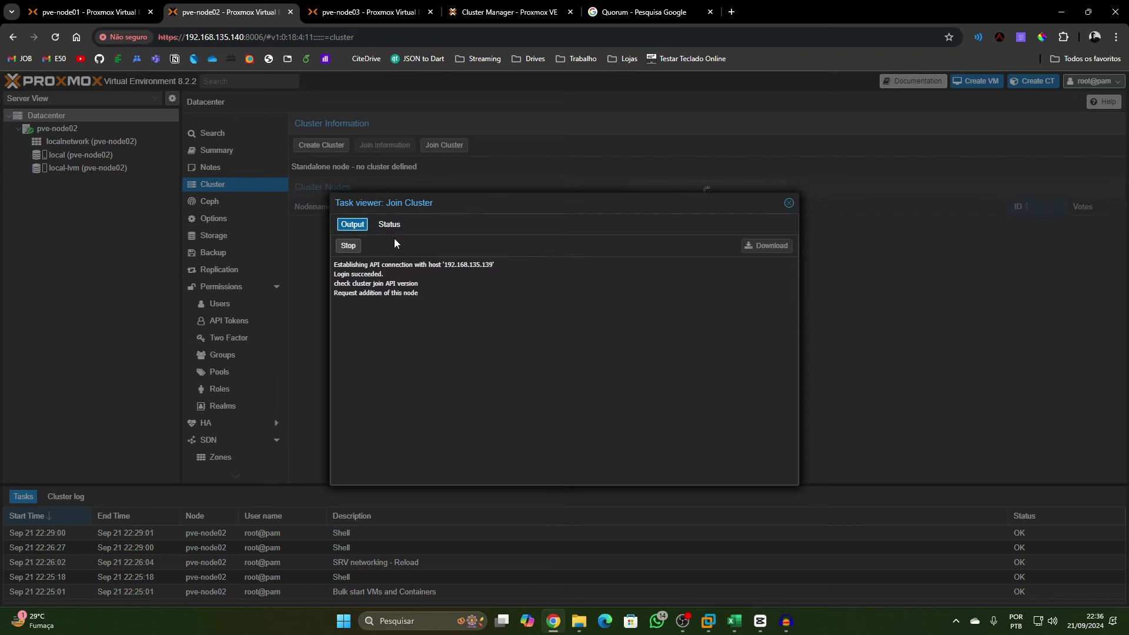
{"action": "left_click", "coordinate": [389, 224]}
{"action": "left_click", "coordinate": [360, 227]}
{"action": "left_click", "coordinate": [391, 225]}
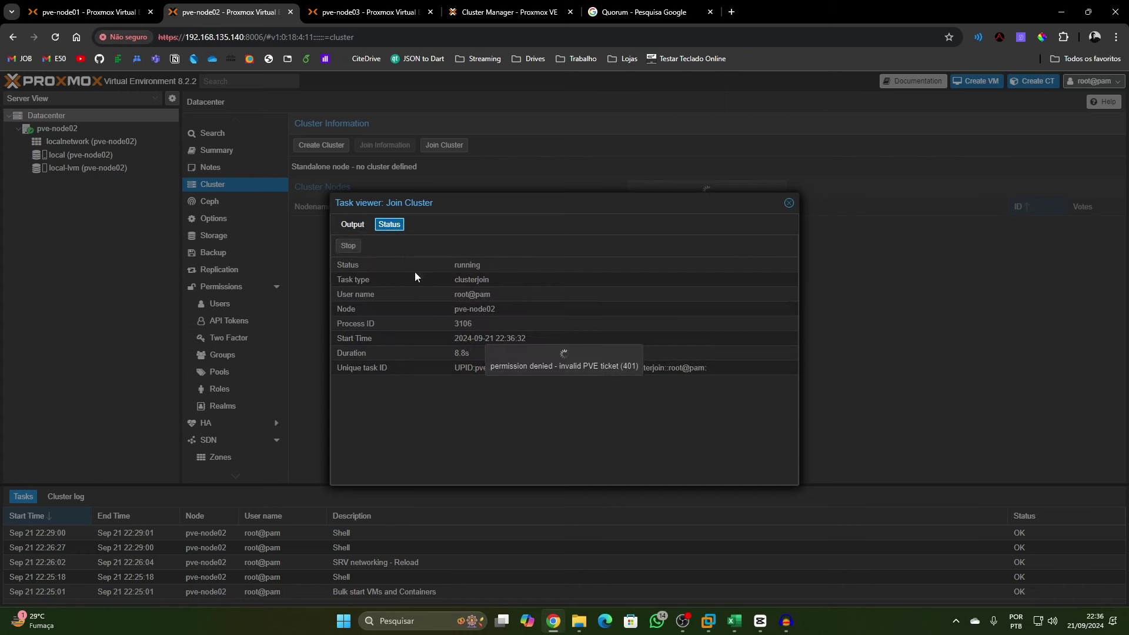
{"action": "left_click", "coordinate": [104, 11]}
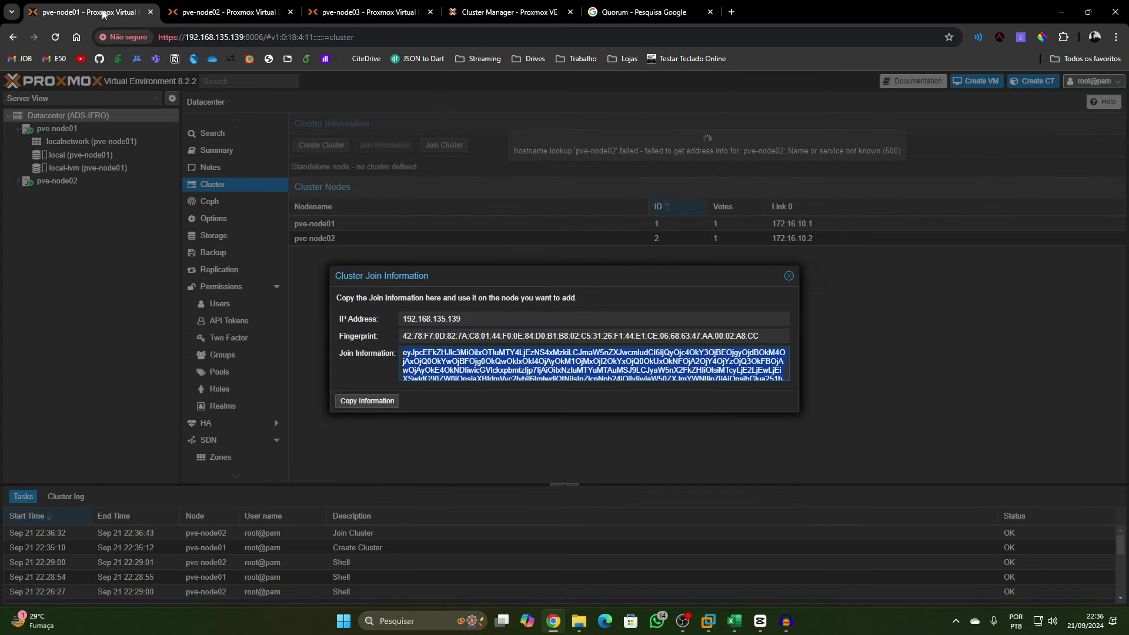
{"action": "left_click", "coordinate": [789, 276]}
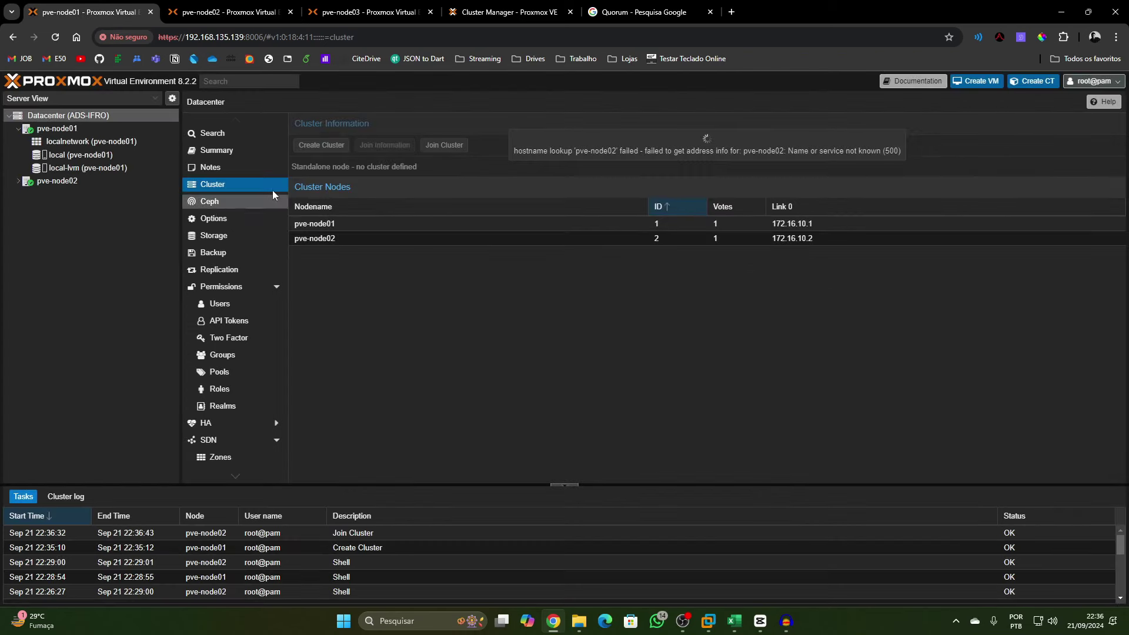
{"action": "left_click", "coordinate": [55, 36]}
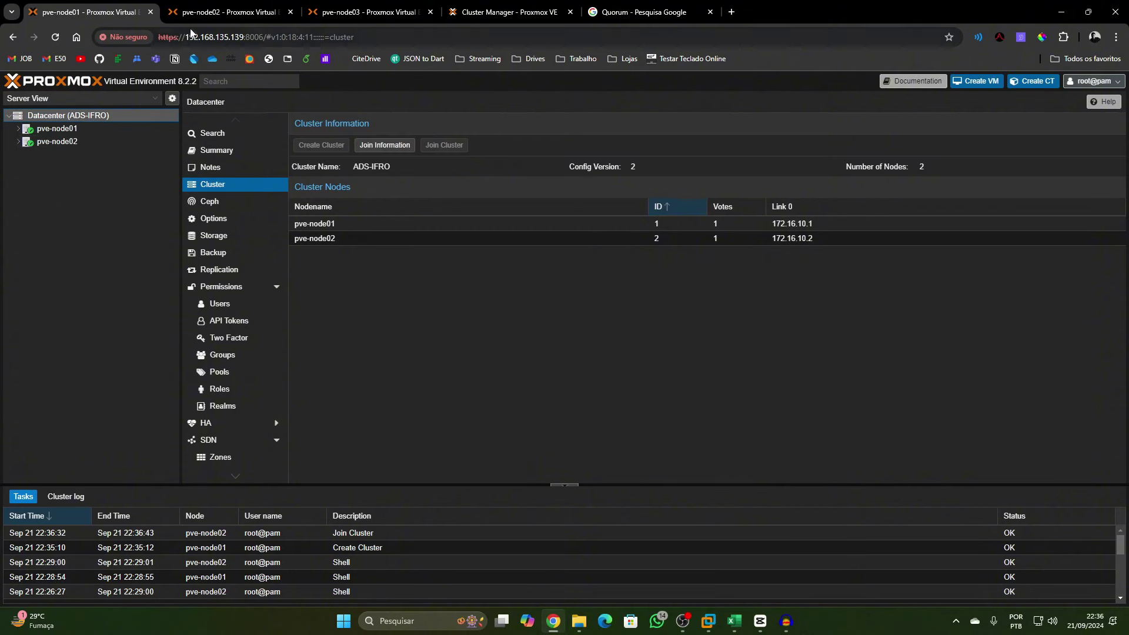
Reload pve-node02, bypass the certificate warning, log in as root and dismiss the subscription notice
{"action": "key", "text": "ctrl+Tab"}
{"action": "left_click", "coordinate": [58, 38]}
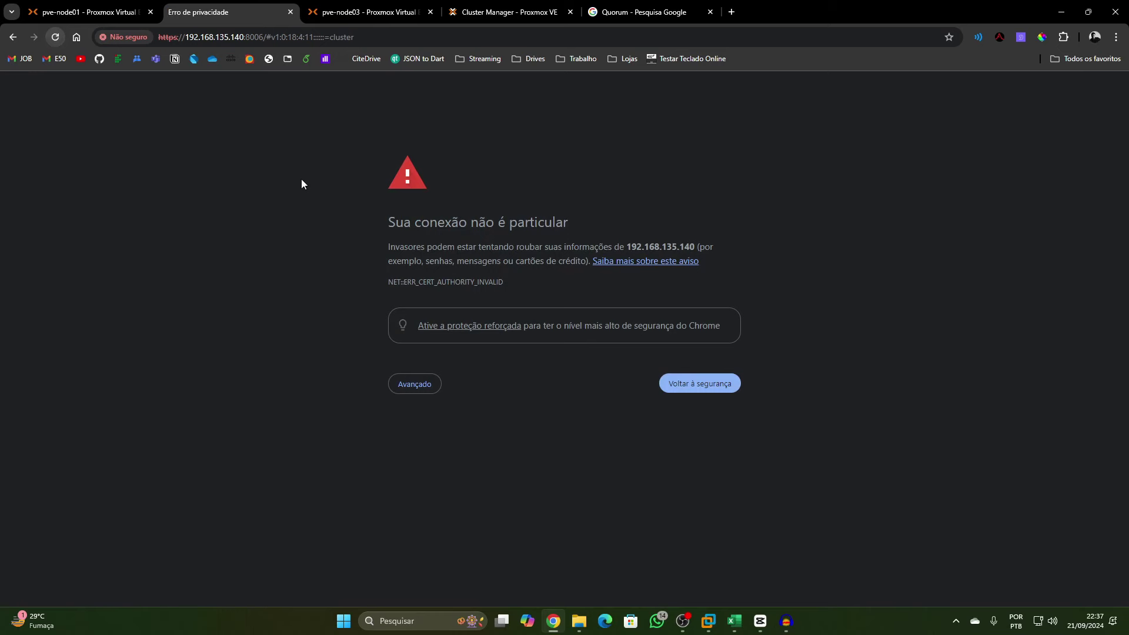
{"action": "left_click", "coordinate": [413, 389]}
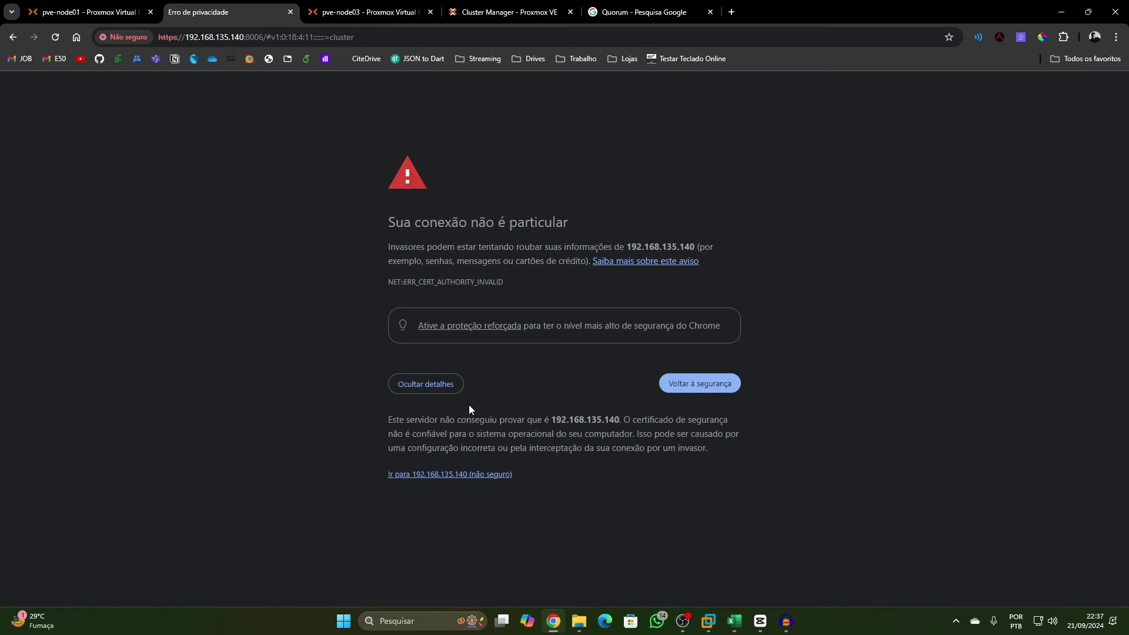
{"action": "left_click", "coordinate": [451, 474]}
{"action": "type", "text": "root"}
{"action": "key", "text": "Tab"}
{"action": "type", "text": "1234"}
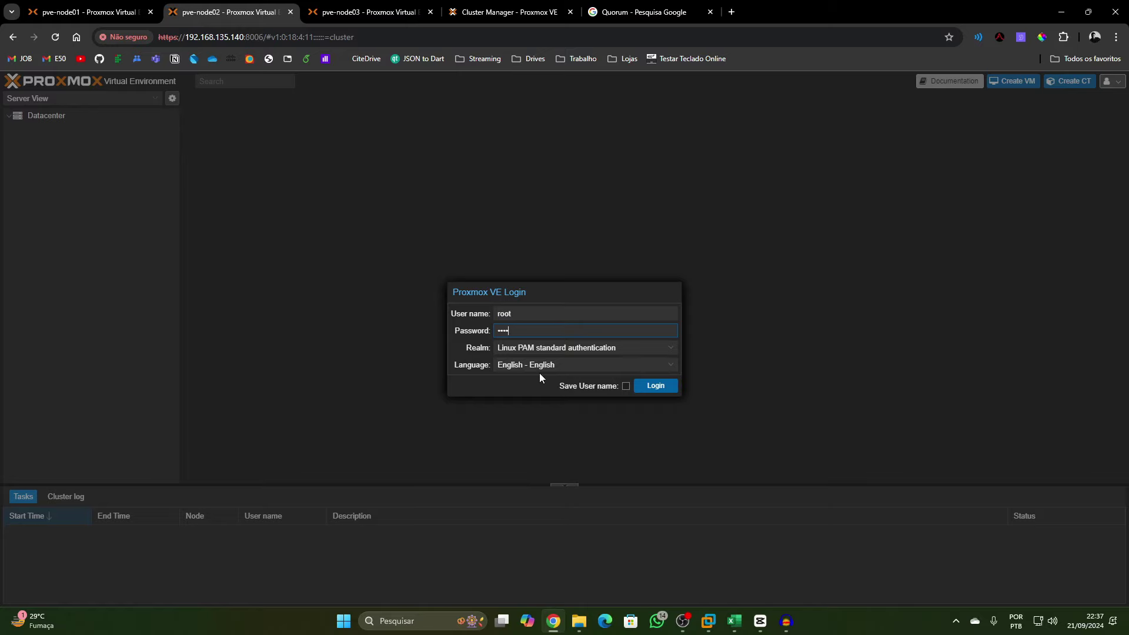
{"action": "left_click", "coordinate": [675, 385]}
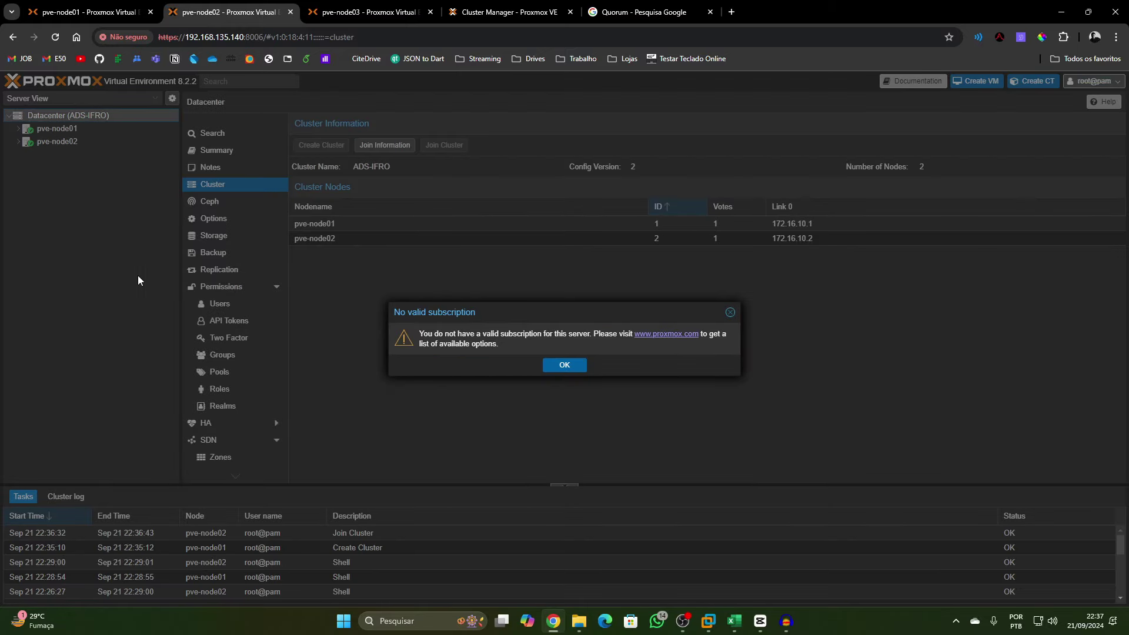
{"action": "left_click", "coordinate": [569, 365]}
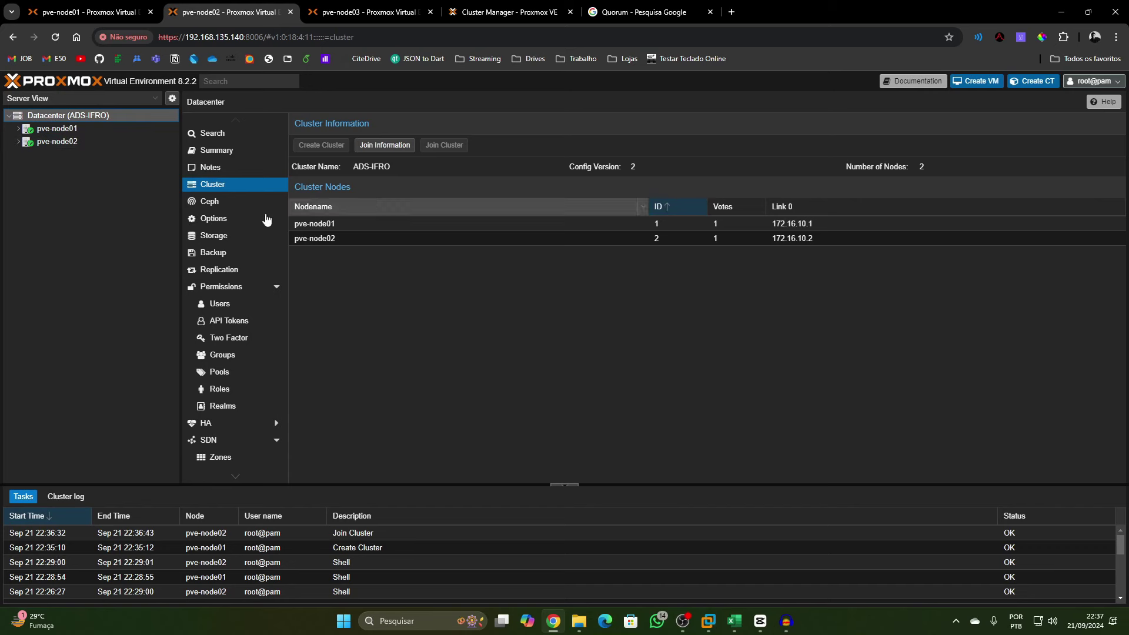
{"action": "key", "text": "ctrl+Tab"}
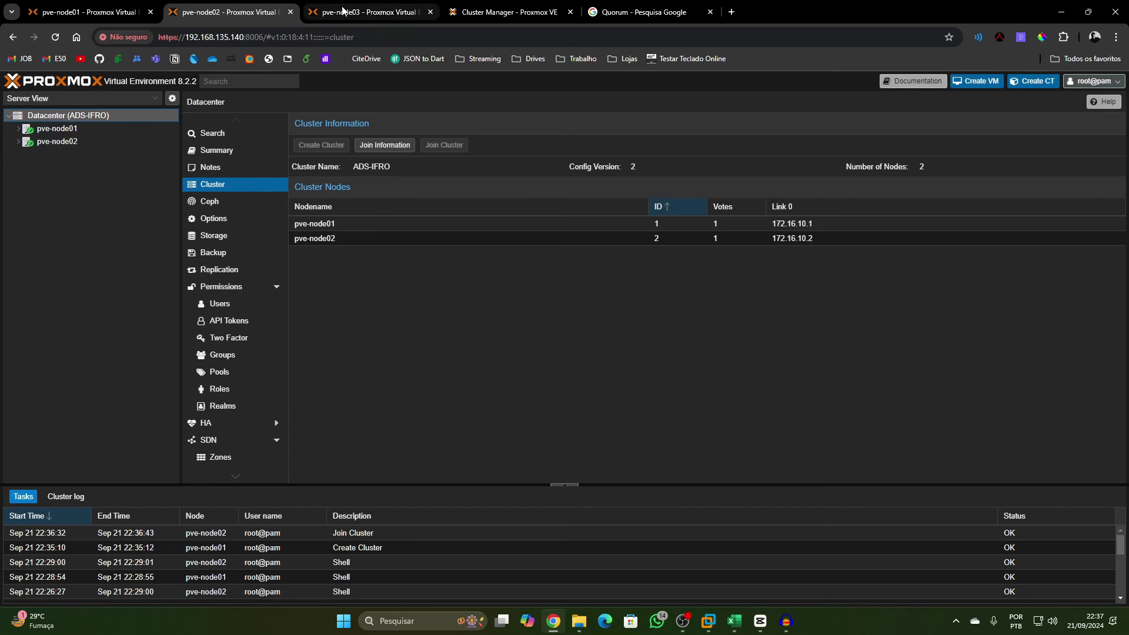
Open pve-node03's Join Cluster dialog and paste the ADS-IFRO join information
{"action": "left_click", "coordinate": [80, 118]}
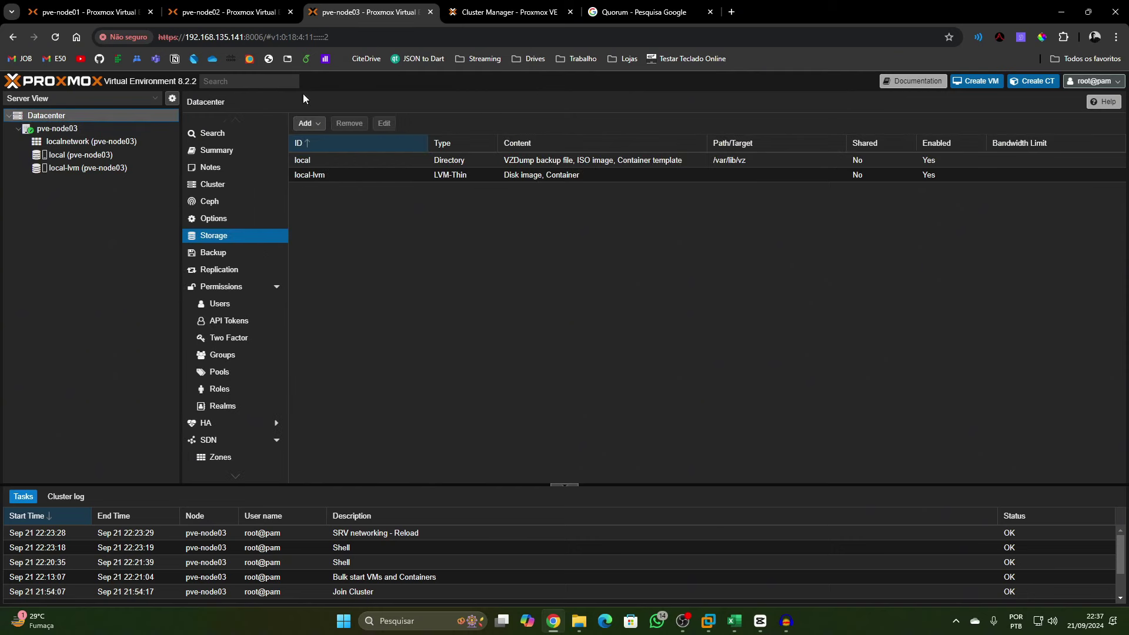
{"action": "left_click", "coordinate": [243, 184]}
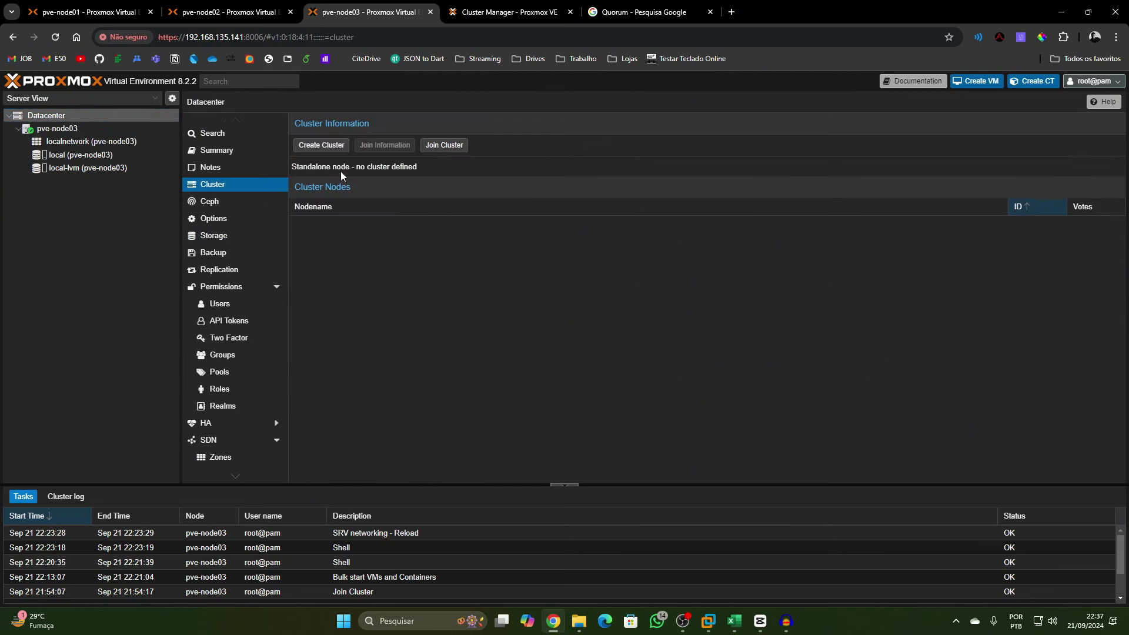
{"action": "left_click", "coordinate": [444, 145]}
{"action": "left_click", "coordinate": [462, 312]}
{"action": "key", "text": "ctrl+v"}
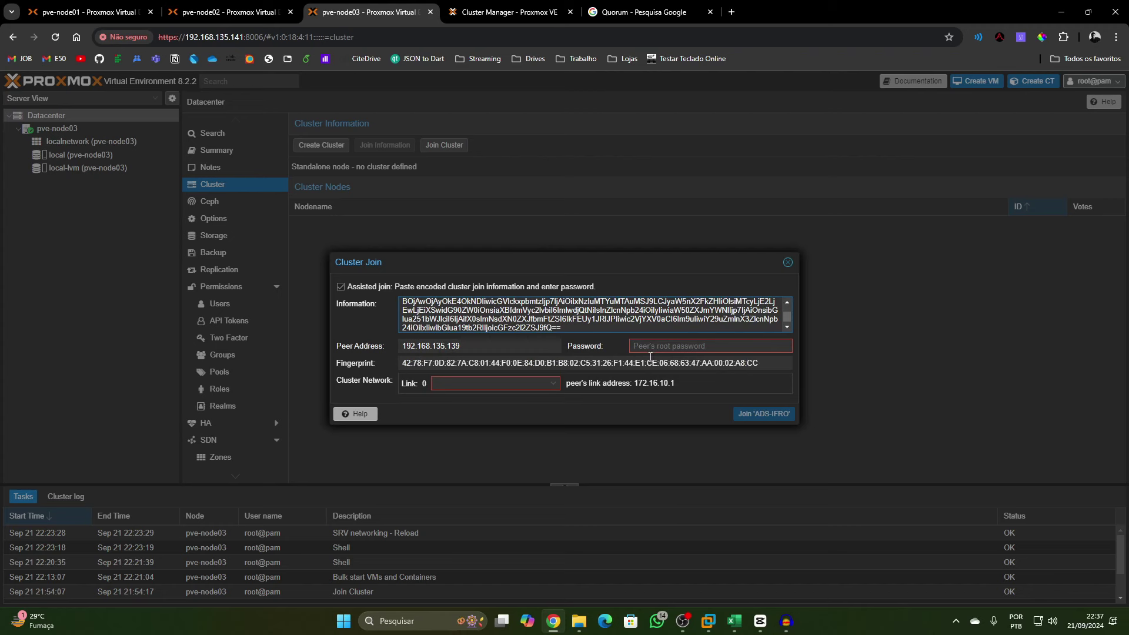
Enter the peer root password, set Link 0 to 172.16.10.3 and join ADS-IFRO
{"action": "left_click", "coordinate": [647, 347]}
{"action": "type", "text": "*****"}
{"action": "left_click", "coordinate": [555, 386]}
{"action": "left_click", "coordinate": [552, 426]}
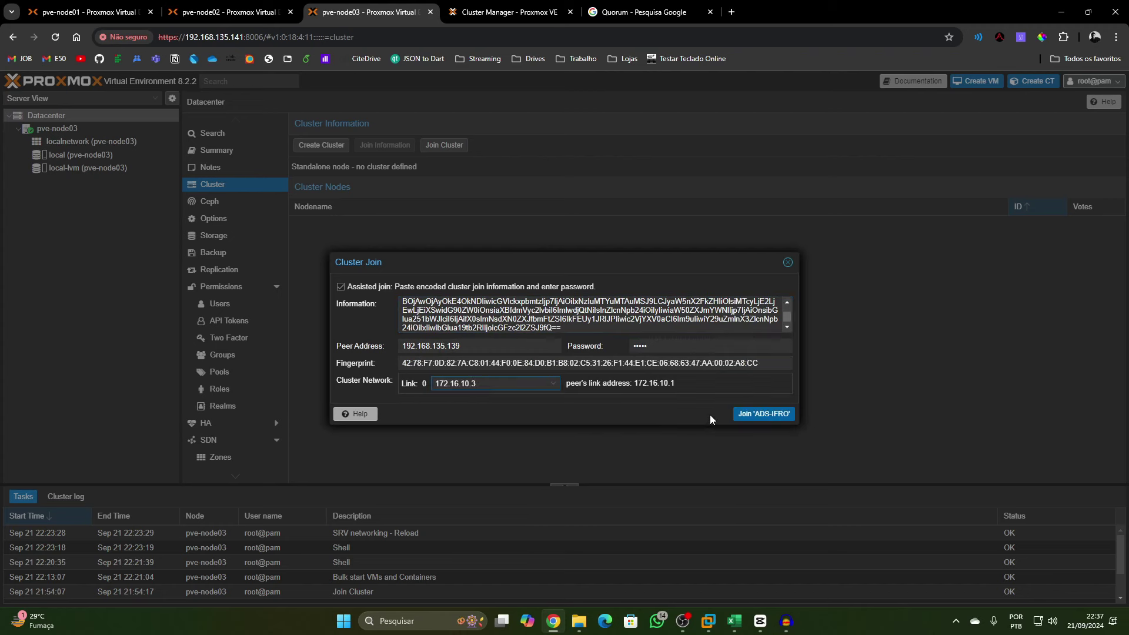
{"action": "left_click", "coordinate": [740, 415]}
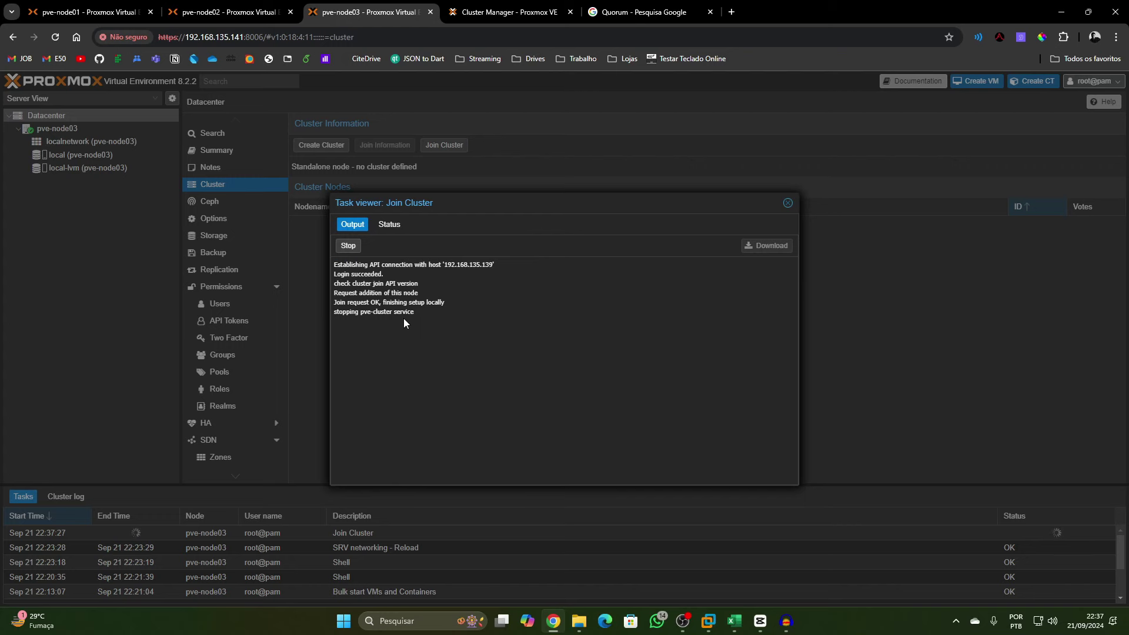
{"action": "left_click", "coordinate": [787, 203]}
{"action": "left_click", "coordinate": [228, 10]}
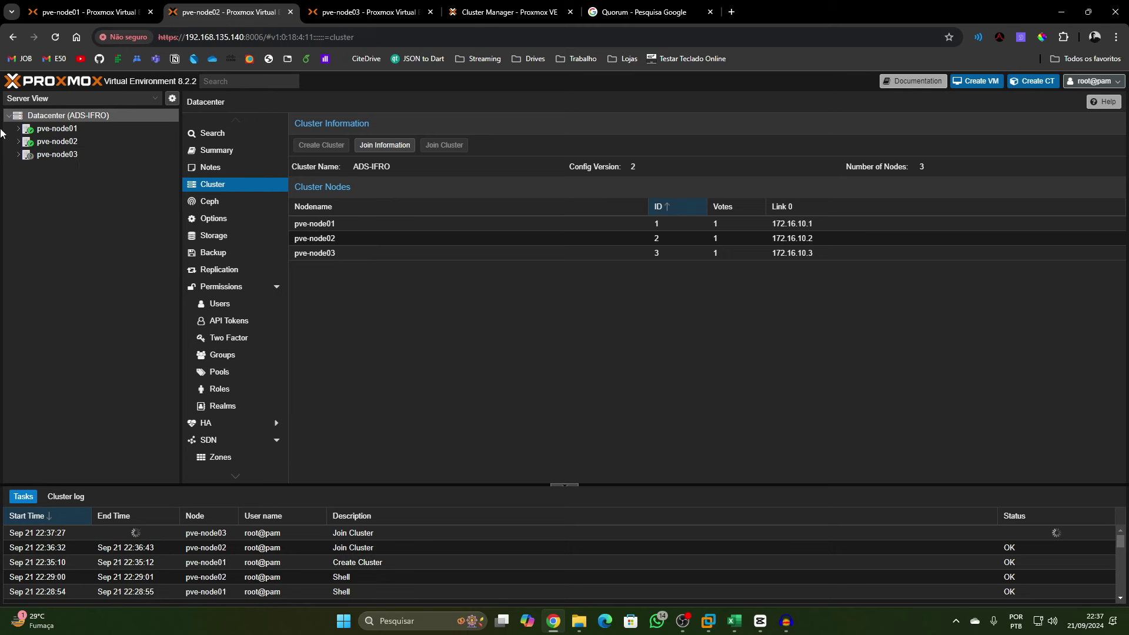
Check the cluster membership on the pve-node01 and pve-node02 pages
{"action": "left_click", "coordinate": [77, 7]}
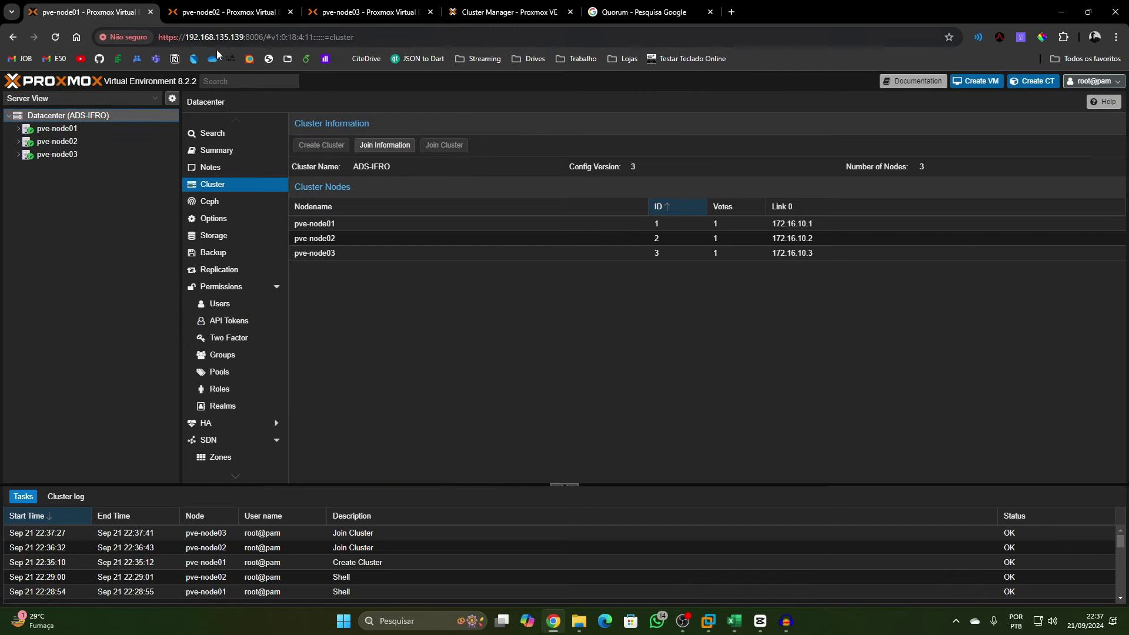
{"action": "mouse_move", "coordinate": [244, 37]}
{"action": "left_mouse_down"}
{"action": "mouse_move", "coordinate": [166, 39]}
{"action": "mouse_move", "coordinate": [229, 37]}
{"action": "left_mouse_up"}
{"action": "left_click", "coordinate": [223, 12]}
{"action": "key", "text": "ctrl+Tab"}
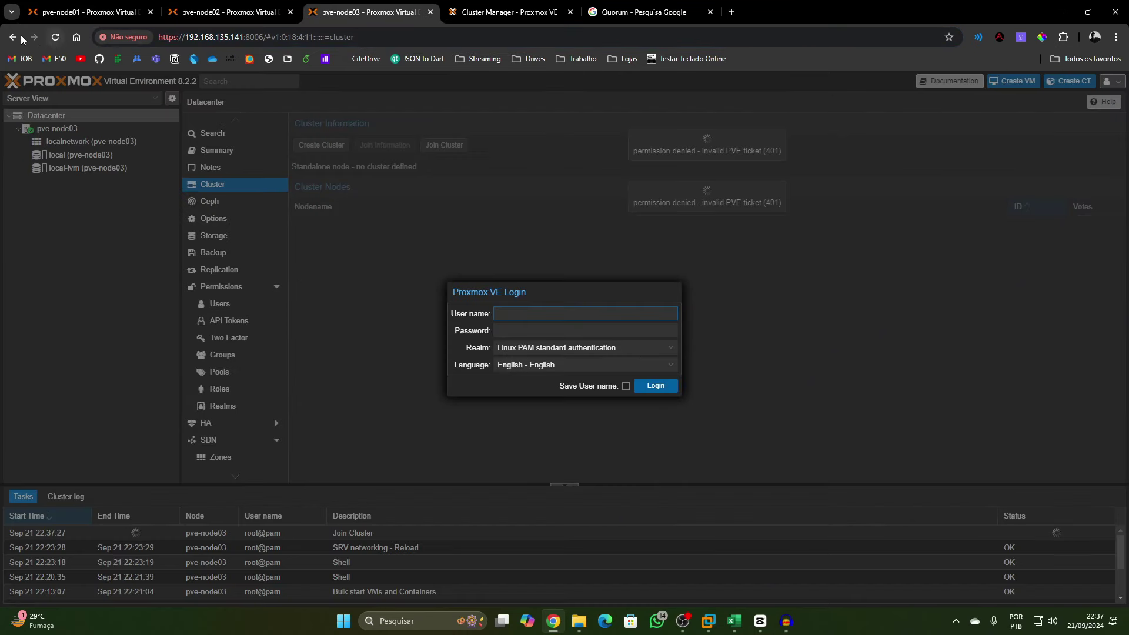
Reload pve-node03, bypass the certificate warning, log in as root and dismiss the subscription notice
{"action": "left_click", "coordinate": [55, 37]}
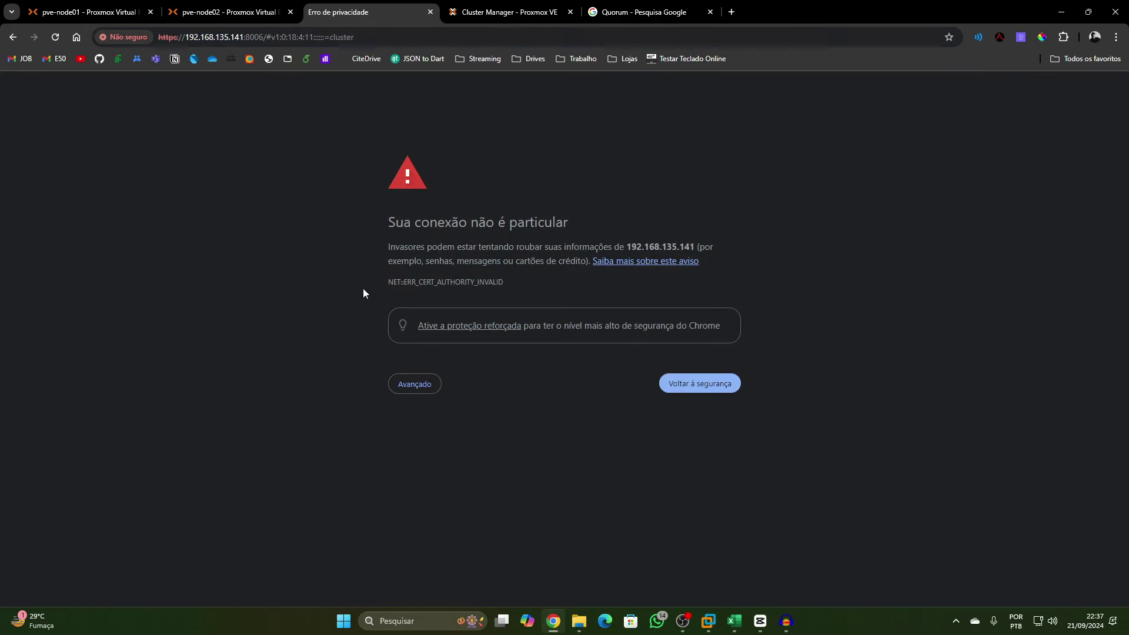
{"action": "left_click", "coordinate": [401, 383]}
{"action": "left_click", "coordinate": [444, 474]}
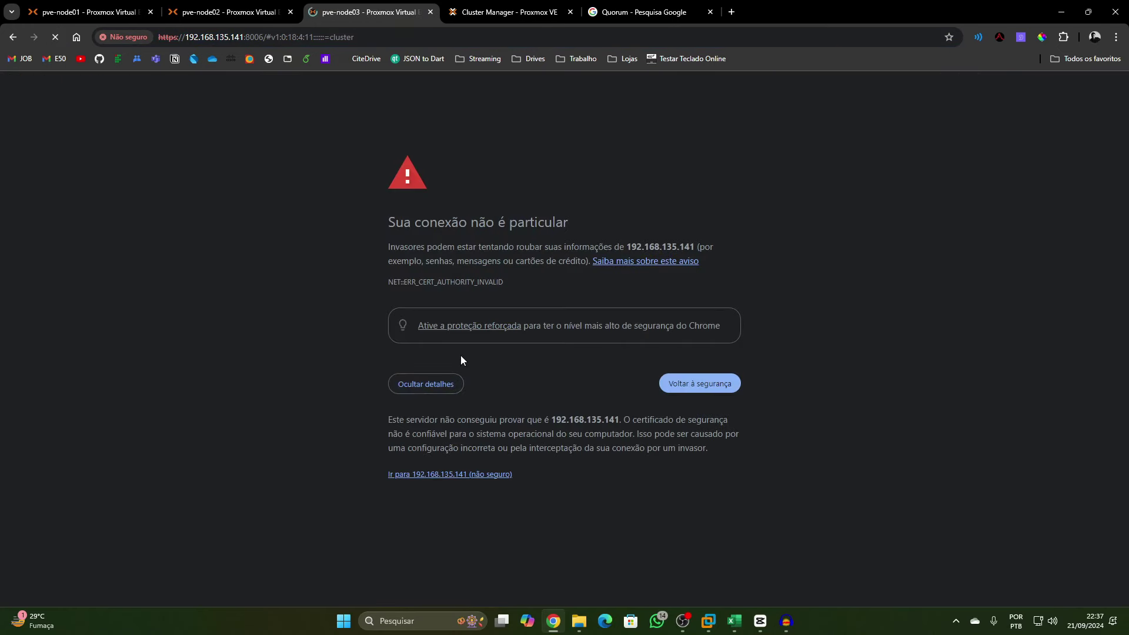
{"action": "type", "text": "roo"}
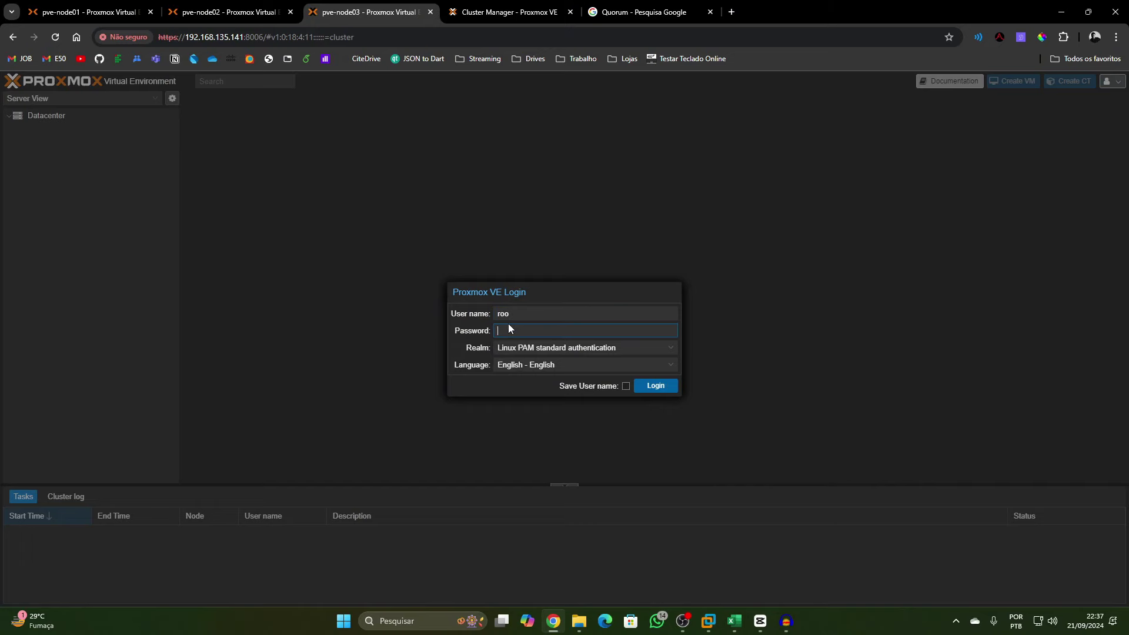
{"action": "type", "text": "t"}
{"action": "left_click", "coordinate": [532, 331]}
{"action": "type", "text": "••••"}
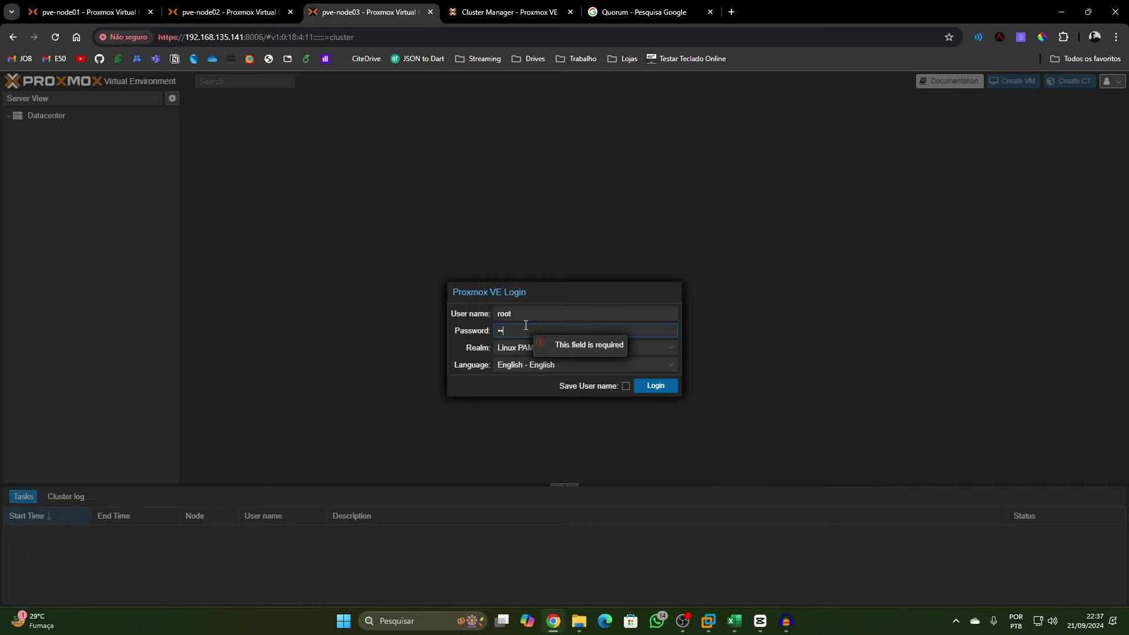
{"action": "left_click", "coordinate": [641, 387]}
{"action": "left_click", "coordinate": [565, 365]}
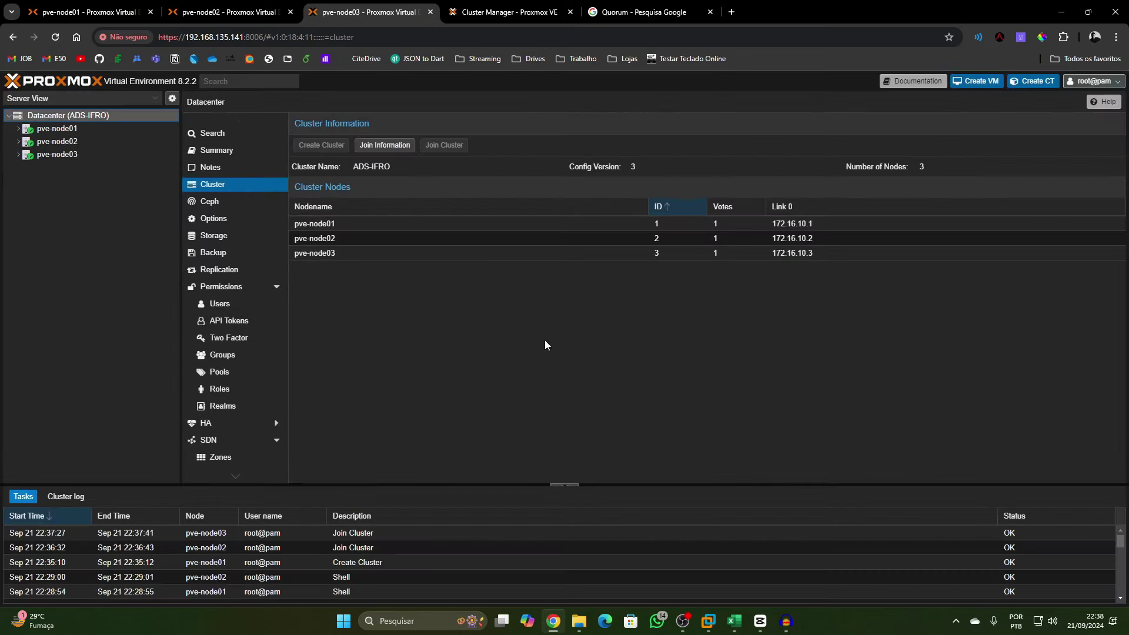
{"action": "left_click_drag", "start_coordinate": [242, 38], "coordinate": [170, 40]}
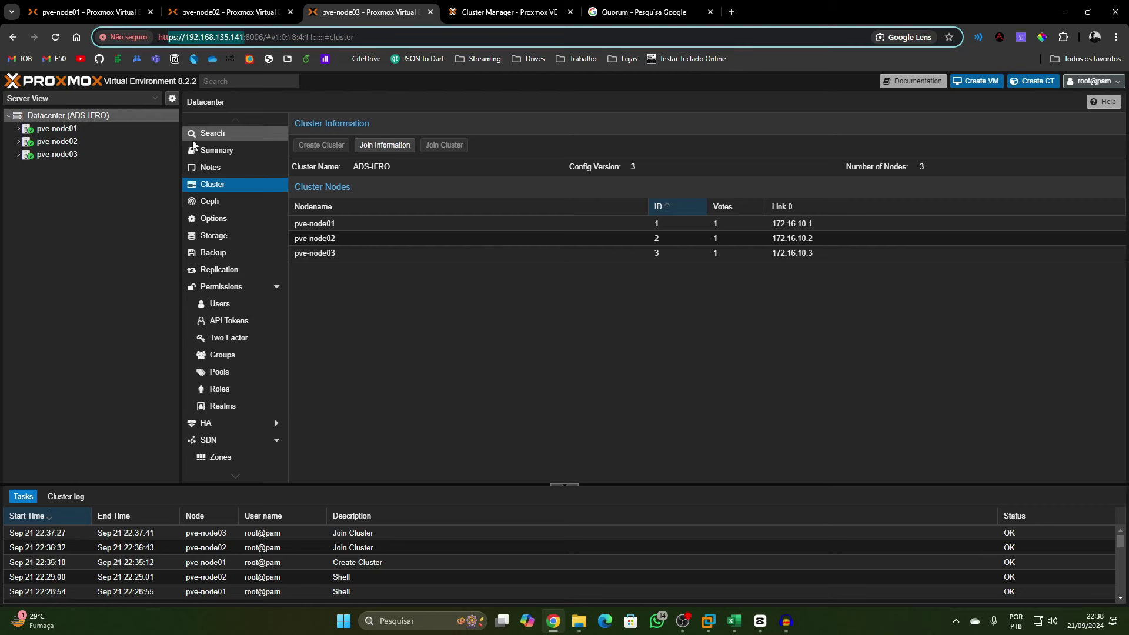
{"action": "key", "text": "ctrl+1"}
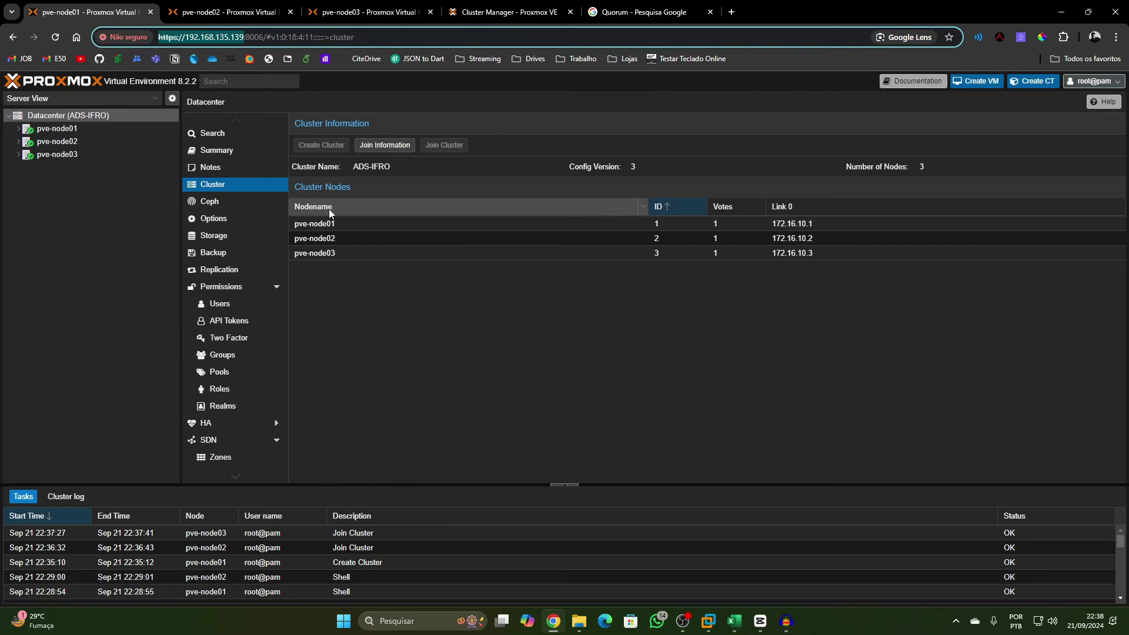
Expand pve-node01, 02 and 03 in the tree and view the Datacenter and pve-node01 Ceph pages
{"action": "left_click", "coordinate": [376, 237]}
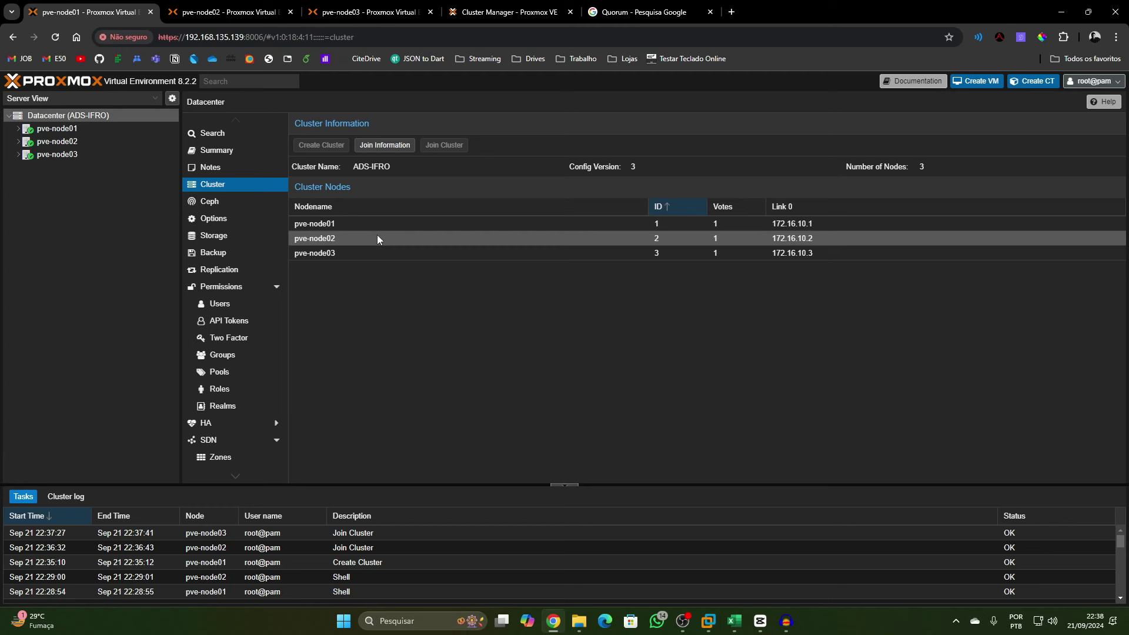
{"action": "left_click", "coordinate": [19, 128]}
{"action": "left_click", "coordinate": [18, 180]}
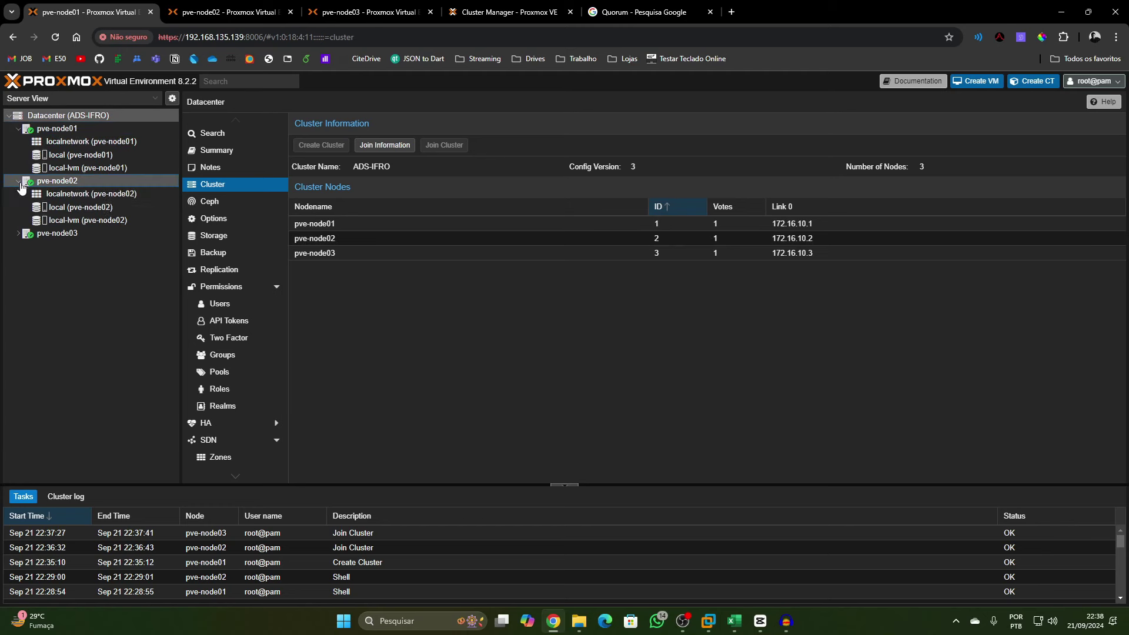
{"action": "left_click", "coordinate": [18, 233]}
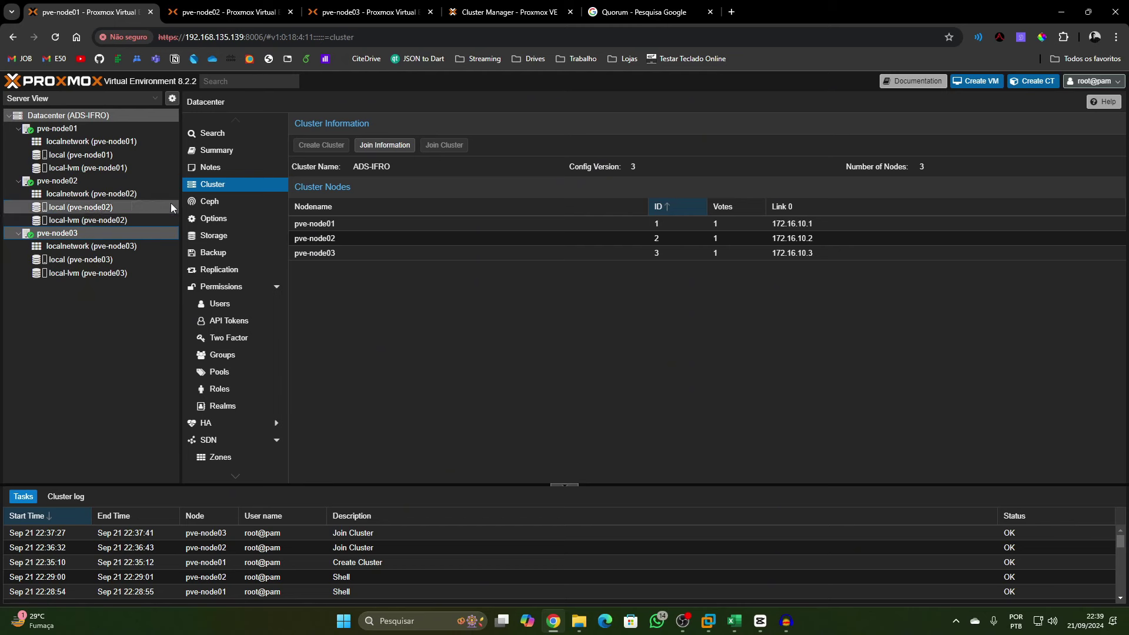
{"action": "left_click", "coordinate": [209, 201]}
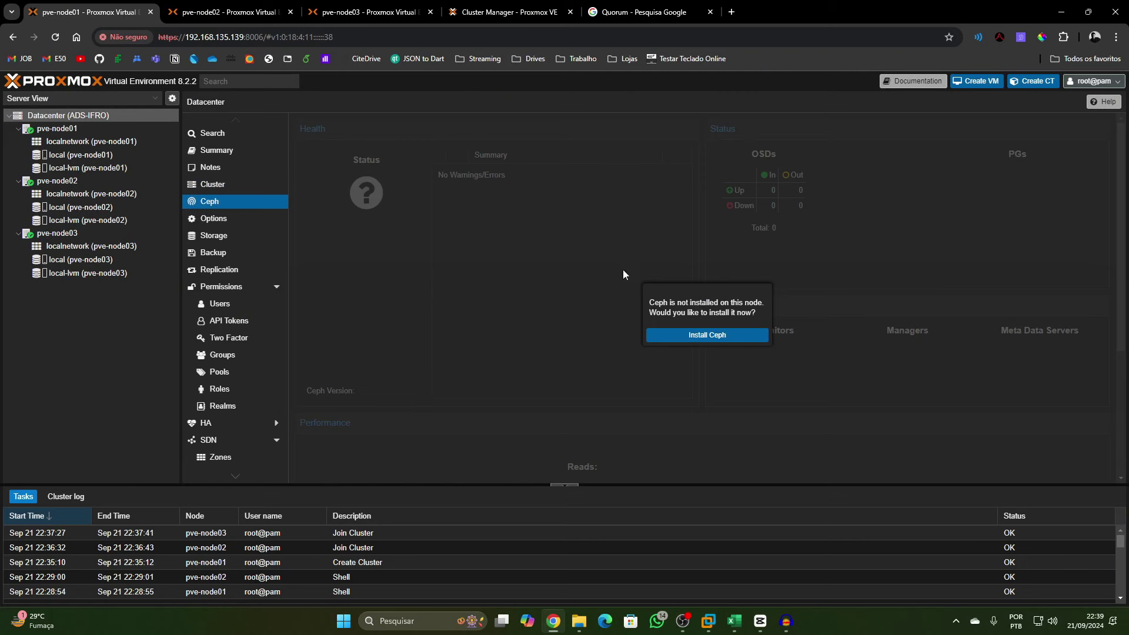
{"action": "left_click", "coordinate": [88, 128]}
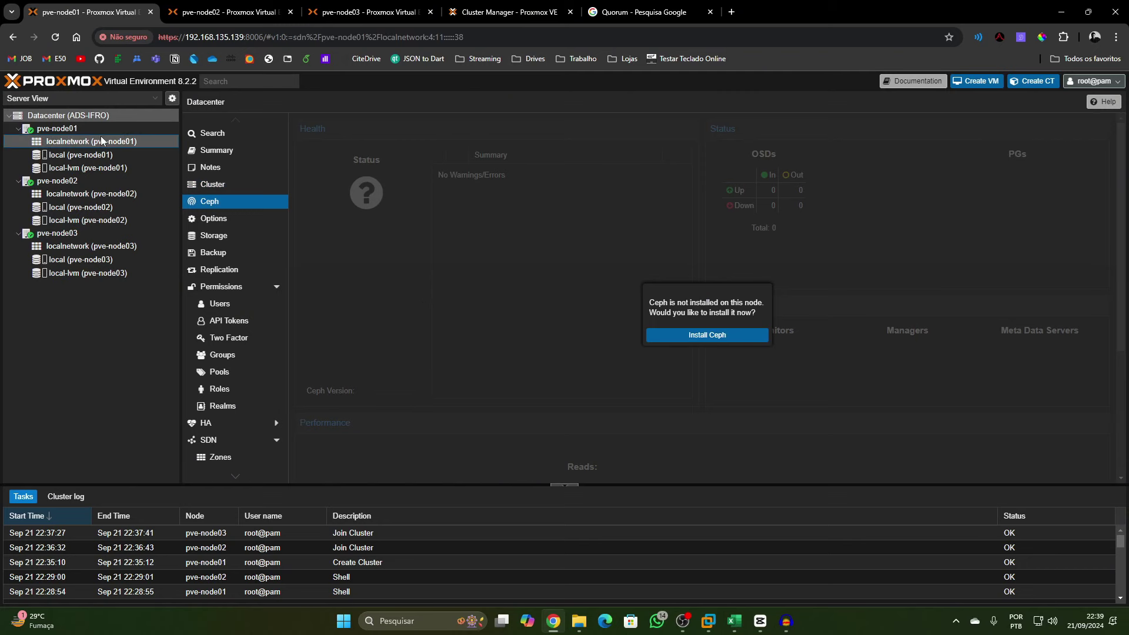
{"action": "scroll", "coordinate": [221, 359], "scroll_direction": "down", "scroll_amount": 2}
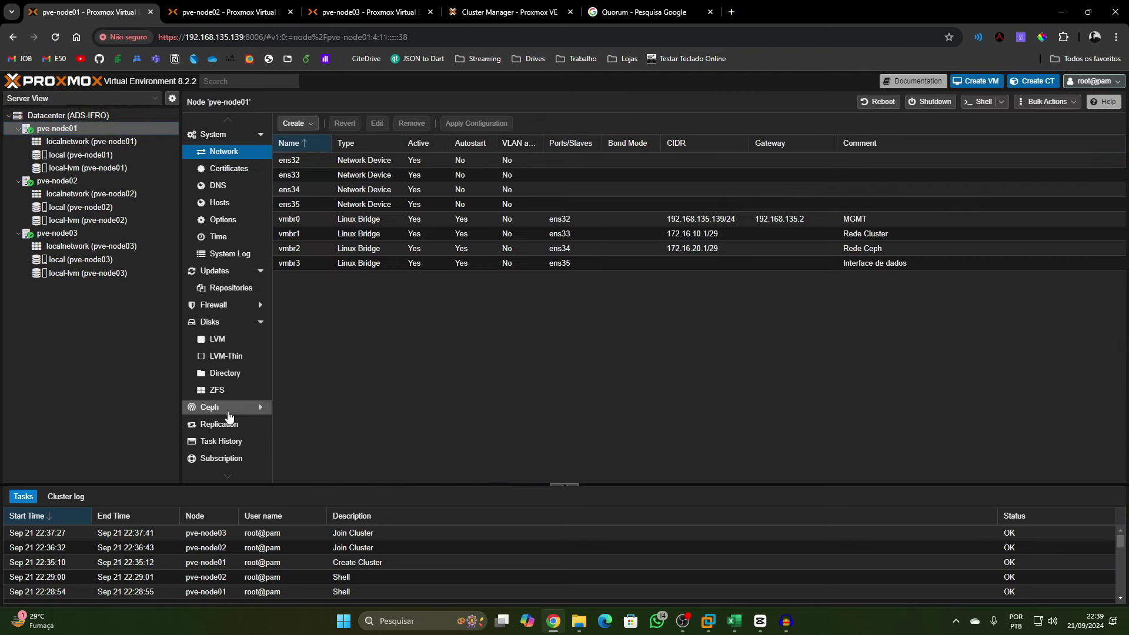
{"action": "left_click", "coordinate": [226, 407]}
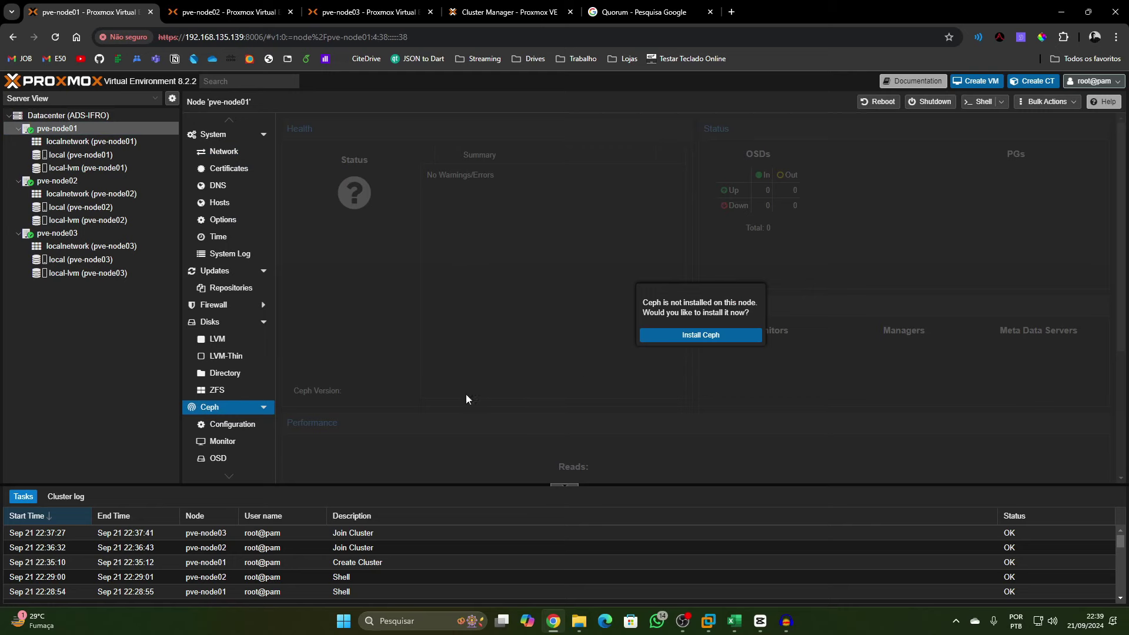
{"action": "left_click", "coordinate": [82, 182]}
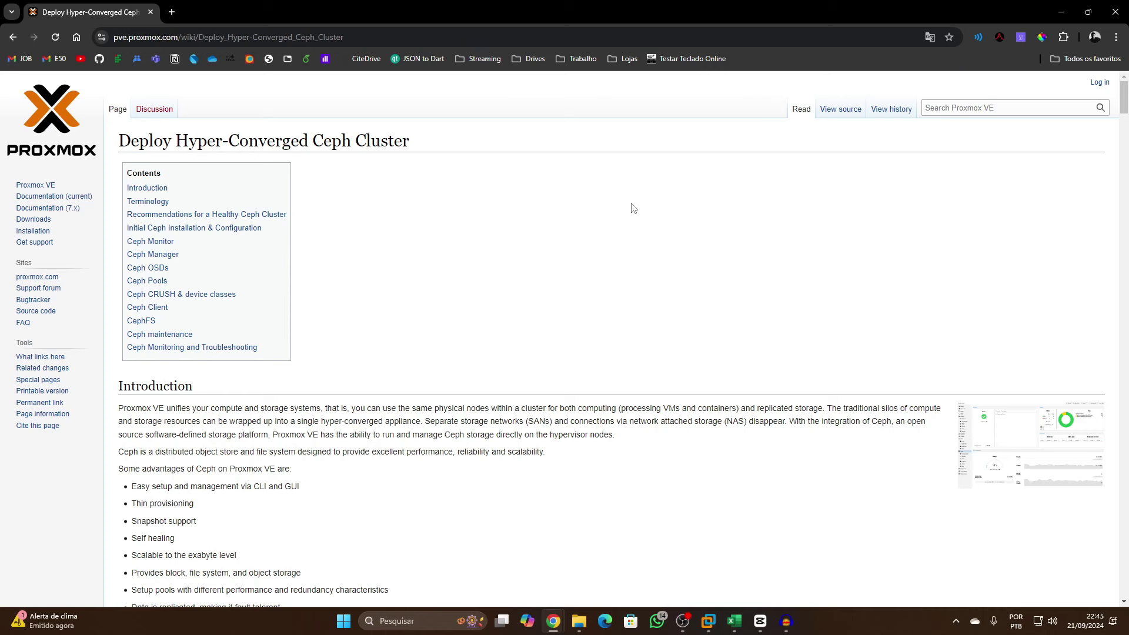
Translate the Ceph wiki page into português with Chrome's translate option
{"action": "right_click", "coordinate": [391, 233]}
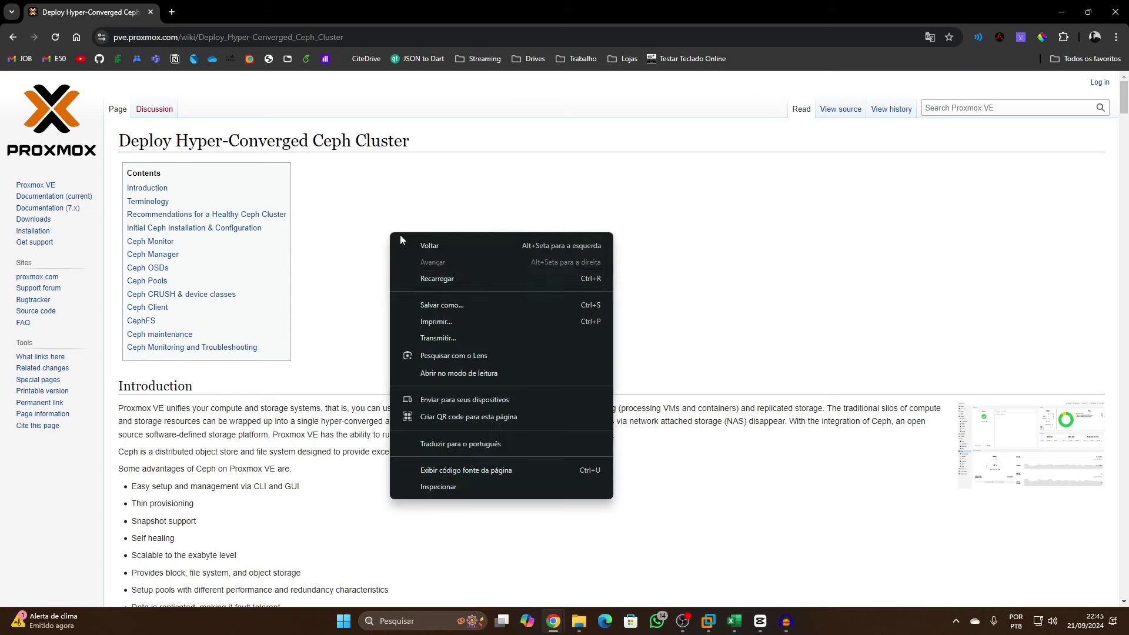
{"action": "left_click", "coordinate": [933, 39]}
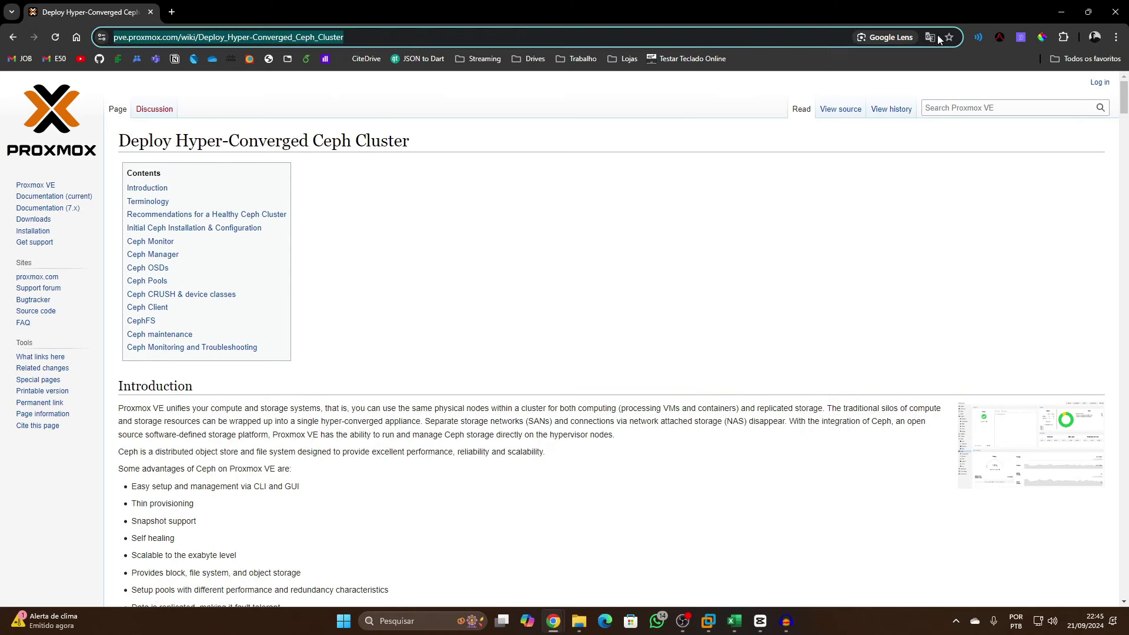
{"action": "left_click", "coordinate": [860, 68]}
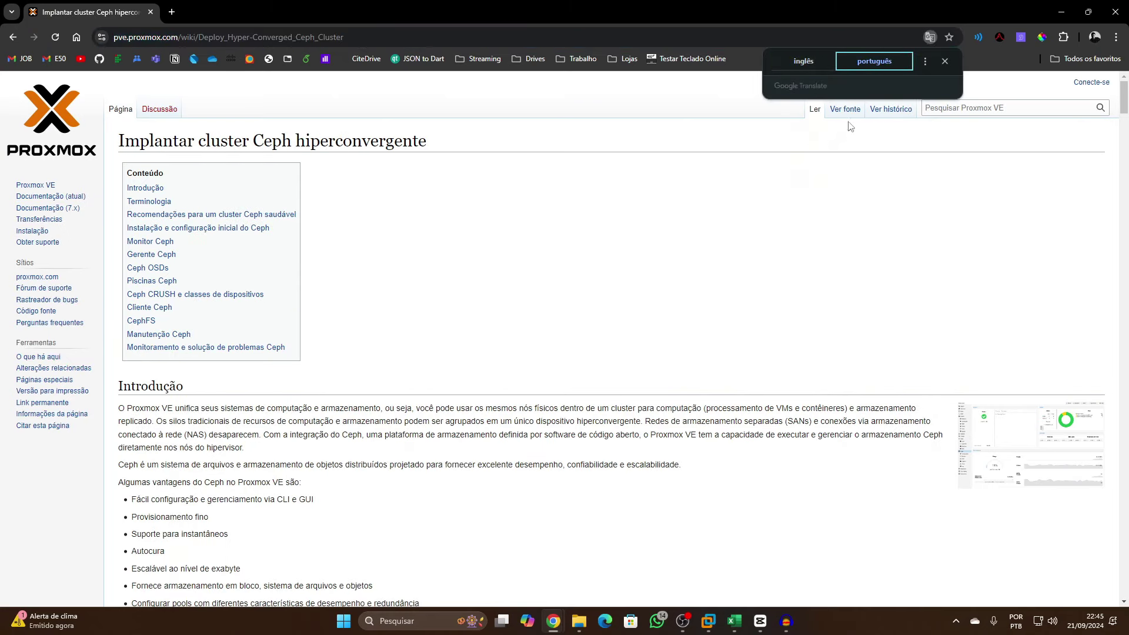
{"action": "left_click", "coordinate": [944, 62]}
Read the Introdução, highlighting desempenho, confiabilidade and escalabilidade
{"action": "scroll", "coordinate": [494, 329], "scroll_direction": "down", "scroll_amount": 2}
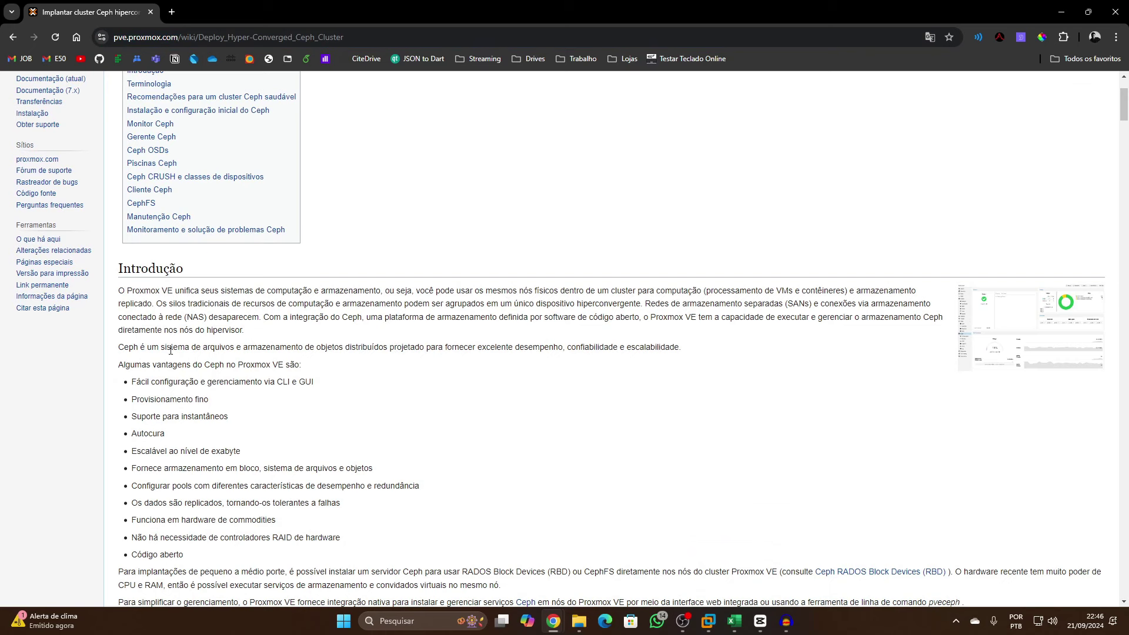
{"action": "left_click_drag", "start_coordinate": [191, 347], "coordinate": [559, 356]}
{"action": "key", "text": "shift+Home"}
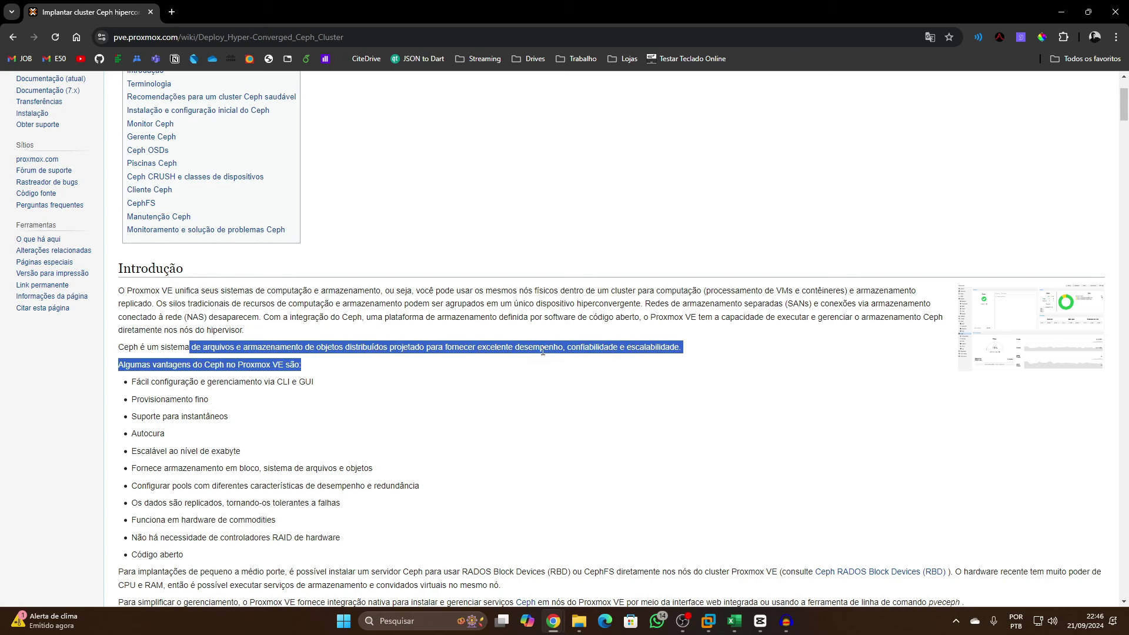
{"action": "double_click", "coordinate": [540, 347]}
{"action": "left_click", "coordinate": [590, 352]}
{"action": "double_click", "coordinate": [590, 351]}
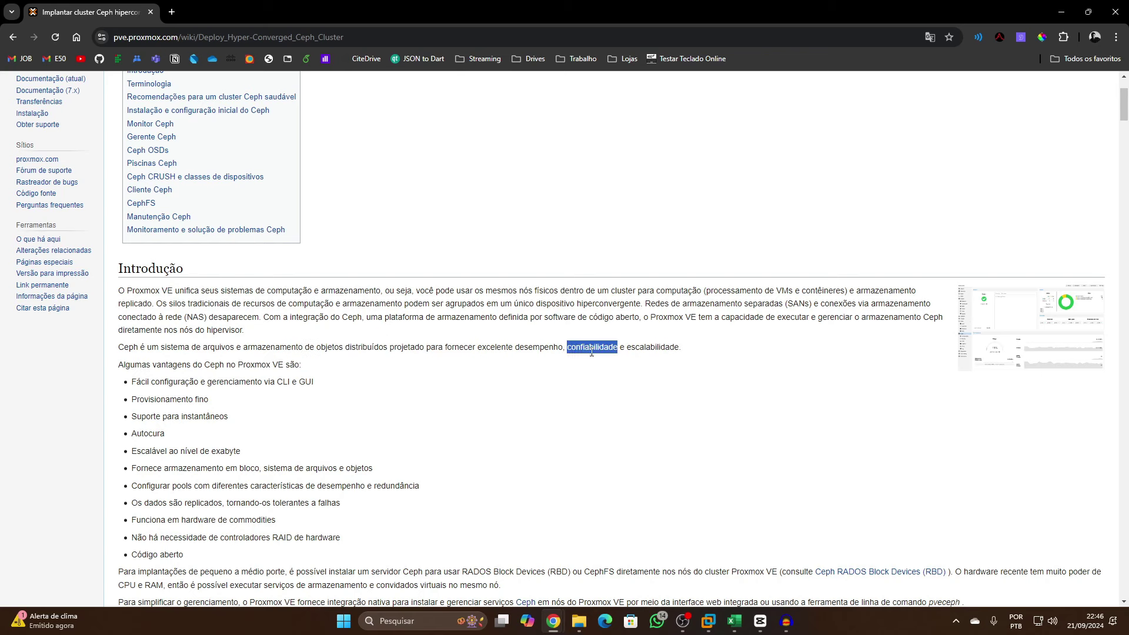
{"action": "double_click", "coordinate": [635, 350]}
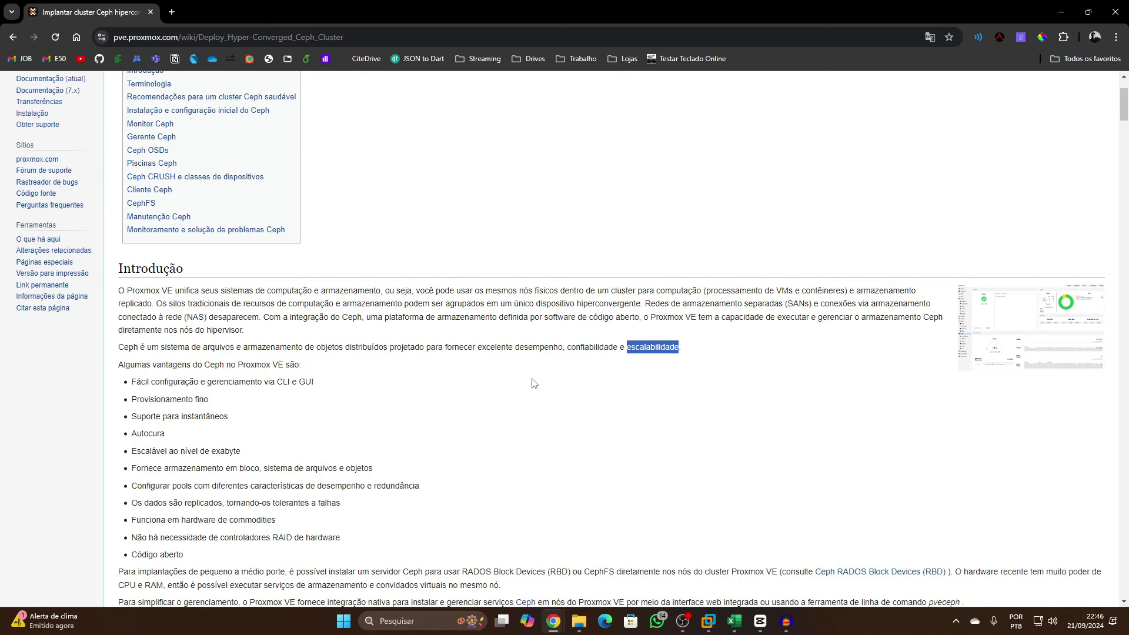
{"action": "scroll", "coordinate": [448, 359], "scroll_direction": "up", "scroll_amount": 2}
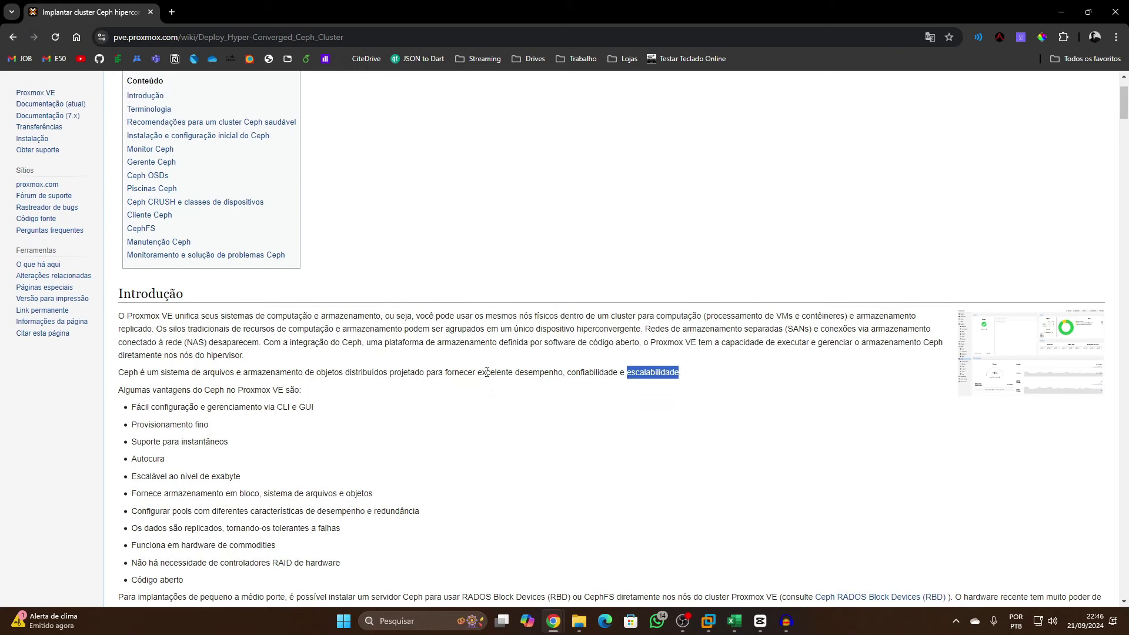
{"action": "left_click", "coordinate": [645, 447]}
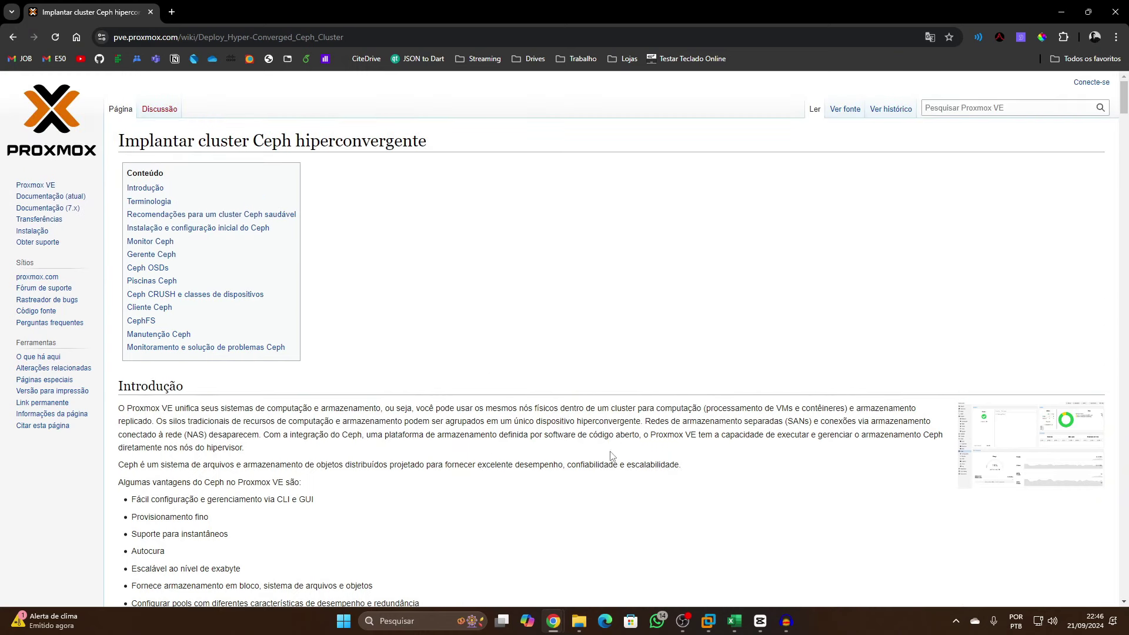
{"action": "left_click_drag", "start_coordinate": [650, 421], "coordinate": [788, 421]}
{"action": "left_click_drag", "start_coordinate": [857, 426], "coordinate": [889, 426]}
{"action": "left_click_drag", "start_coordinate": [173, 436], "coordinate": [238, 436]}
{"action": "left_click", "coordinate": [841, 418]}
{"action": "double_click", "coordinate": [652, 465]}
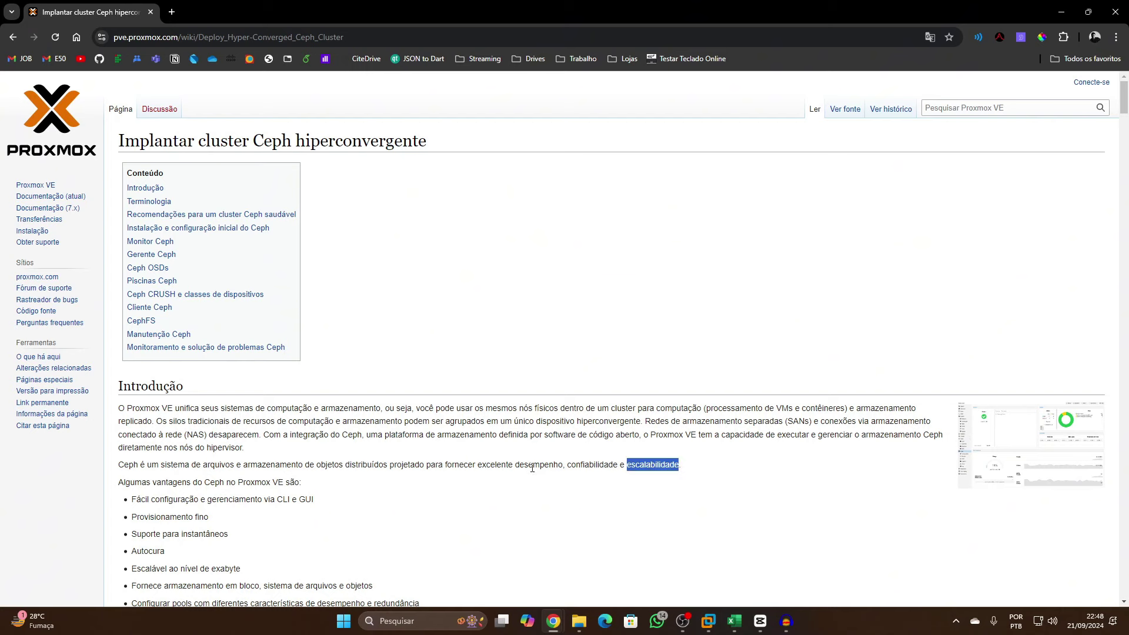
{"action": "double_click", "coordinate": [538, 465]}
{"action": "scroll", "coordinate": [563, 507], "scroll_direction": "down", "scroll_amount": 4}
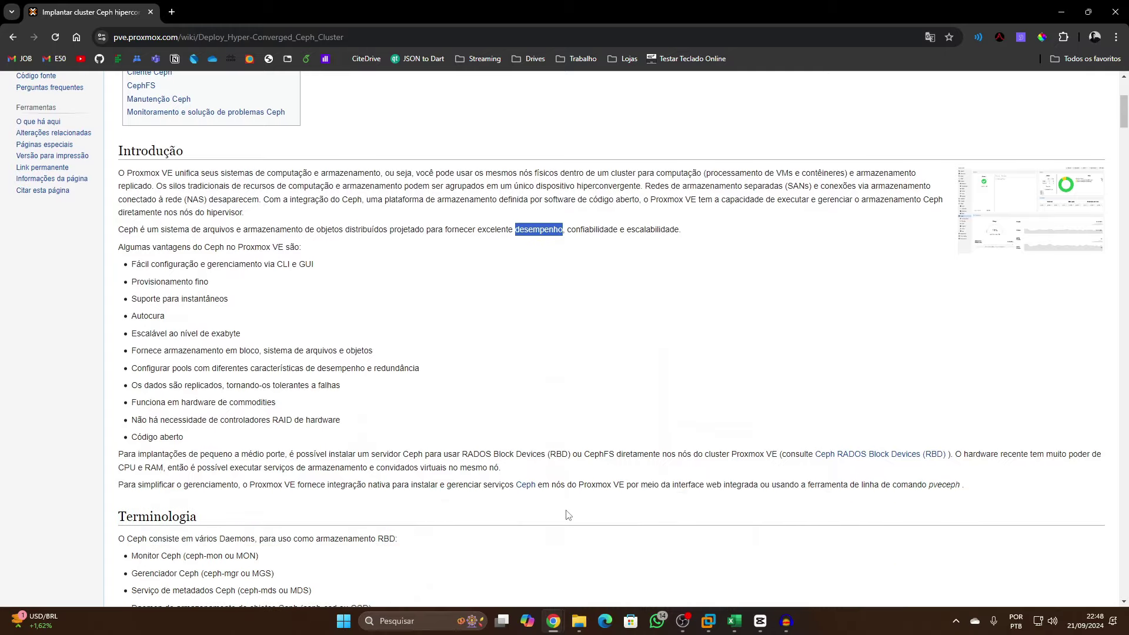
{"action": "scroll", "coordinate": [498, 501], "scroll_direction": "down", "scroll_amount": 5}
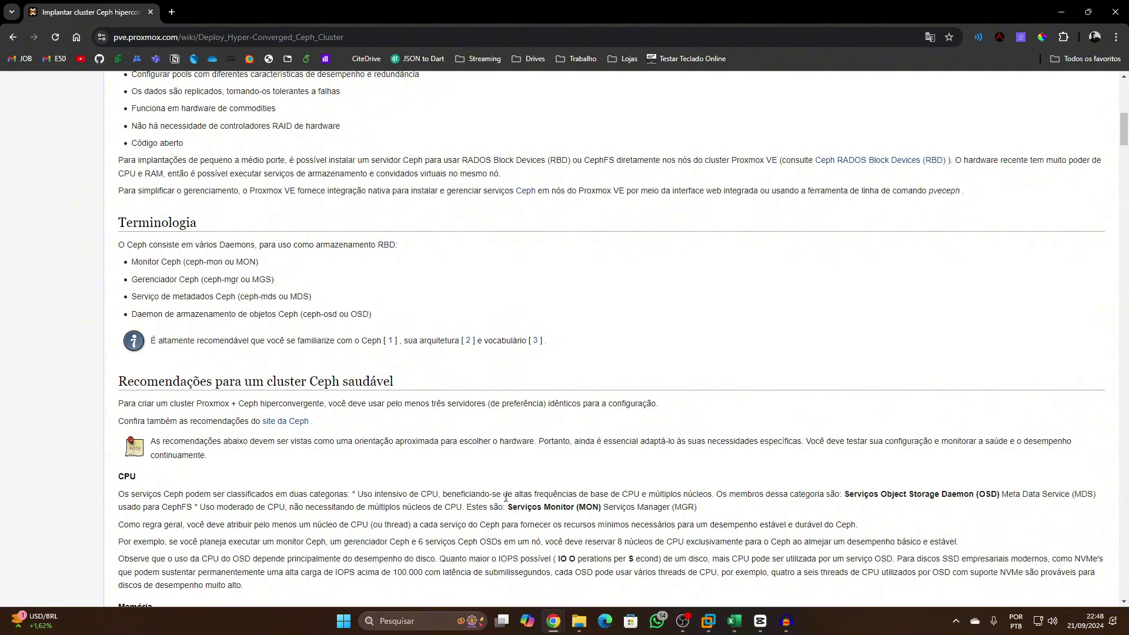
{"action": "scroll", "coordinate": [505, 497], "scroll_direction": "down", "scroll_amount": 2}
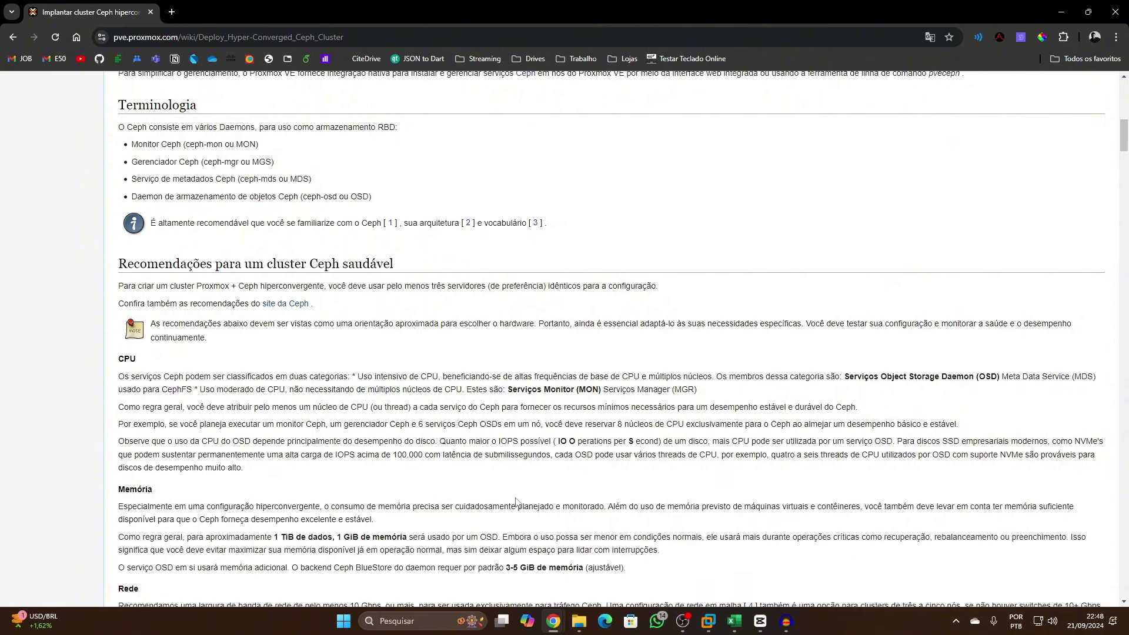
{"action": "scroll", "coordinate": [516, 501], "scroll_direction": "down", "scroll_amount": 2}
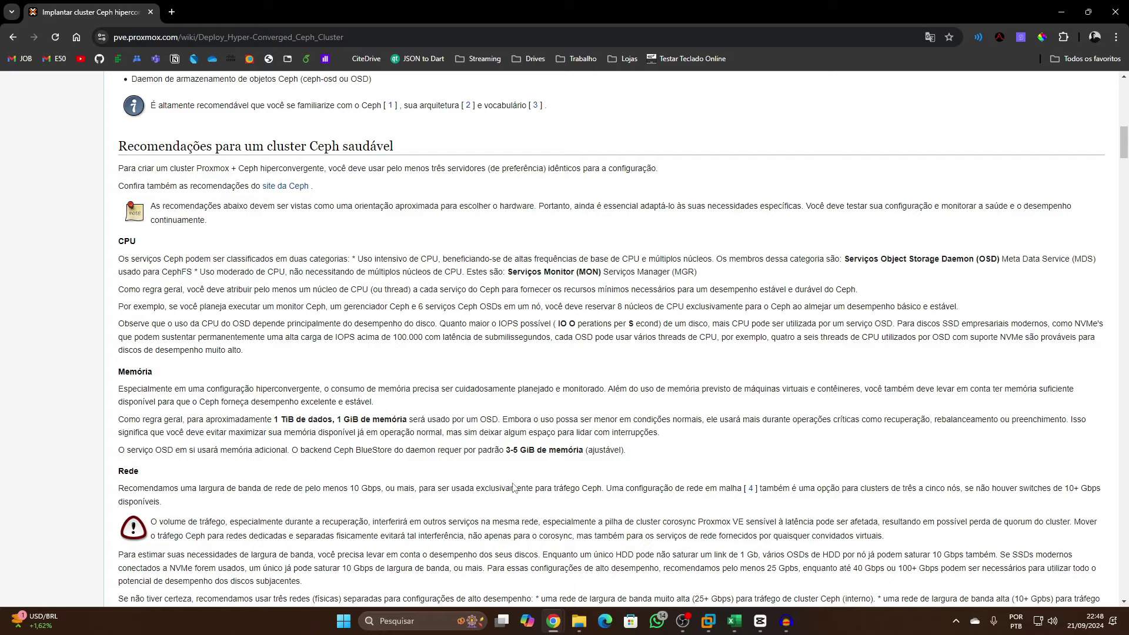
{"action": "scroll", "coordinate": [513, 487], "scroll_direction": "down", "scroll_amount": 2}
{"action": "scroll", "coordinate": [411, 493], "scroll_direction": "down", "scroll_amount": 3}
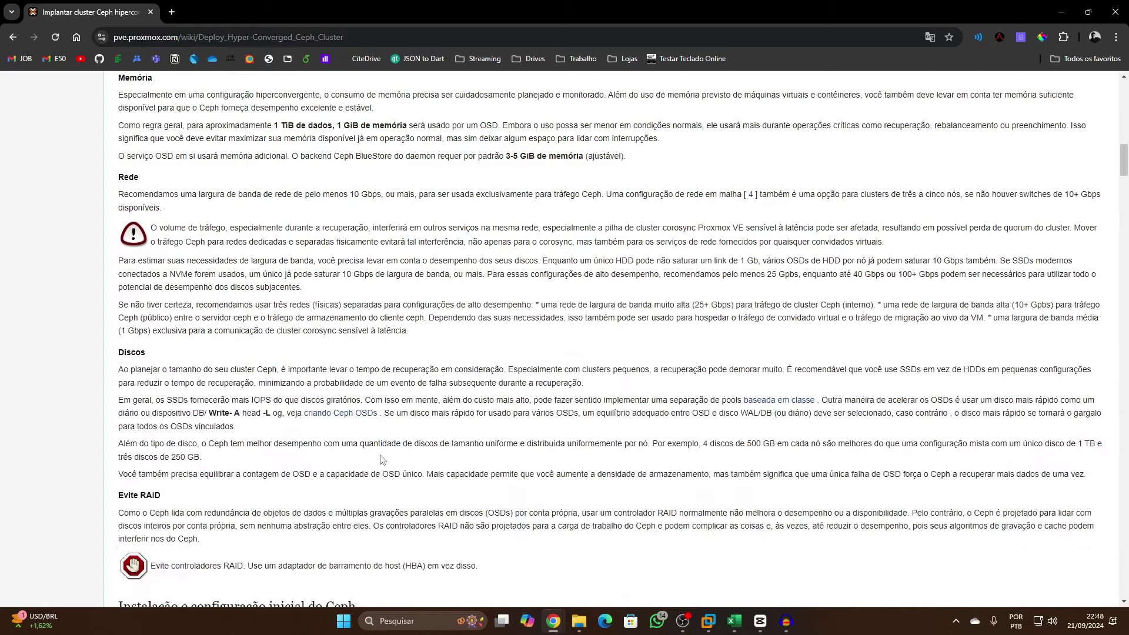
{"action": "scroll", "coordinate": [382, 460], "scroll_direction": "down", "scroll_amount": 4}
{"action": "scroll", "coordinate": [383, 460], "scroll_direction": "up", "scroll_amount": 9}
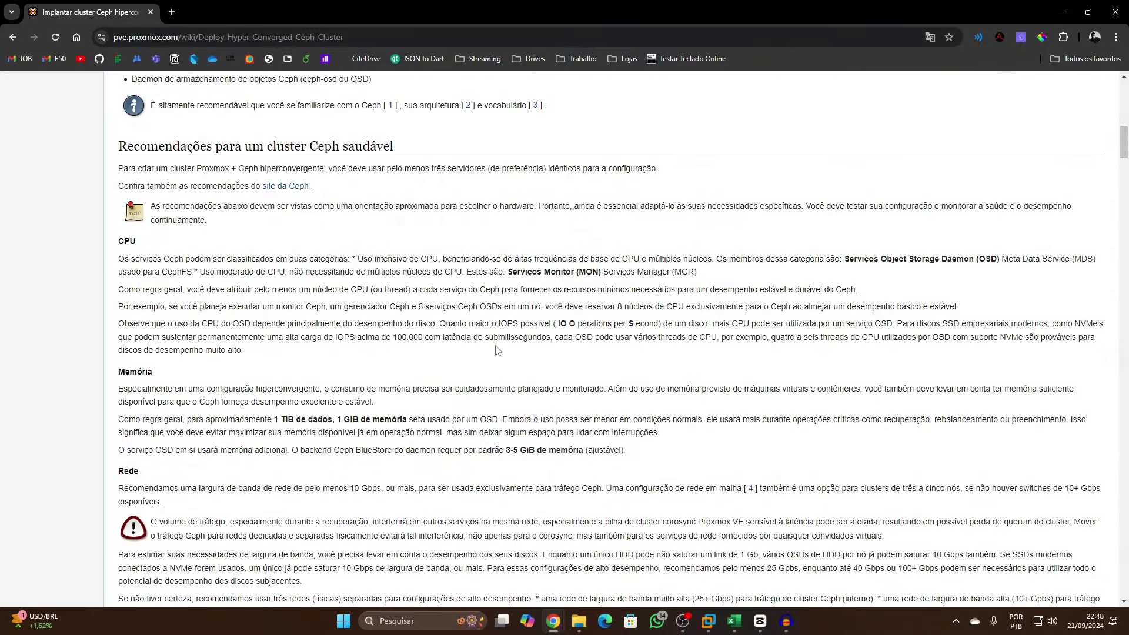
{"action": "scroll", "coordinate": [503, 379], "scroll_direction": "down", "scroll_amount": 1}
{"action": "scroll", "coordinate": [502, 378], "scroll_direction": "down", "scroll_amount": 2}
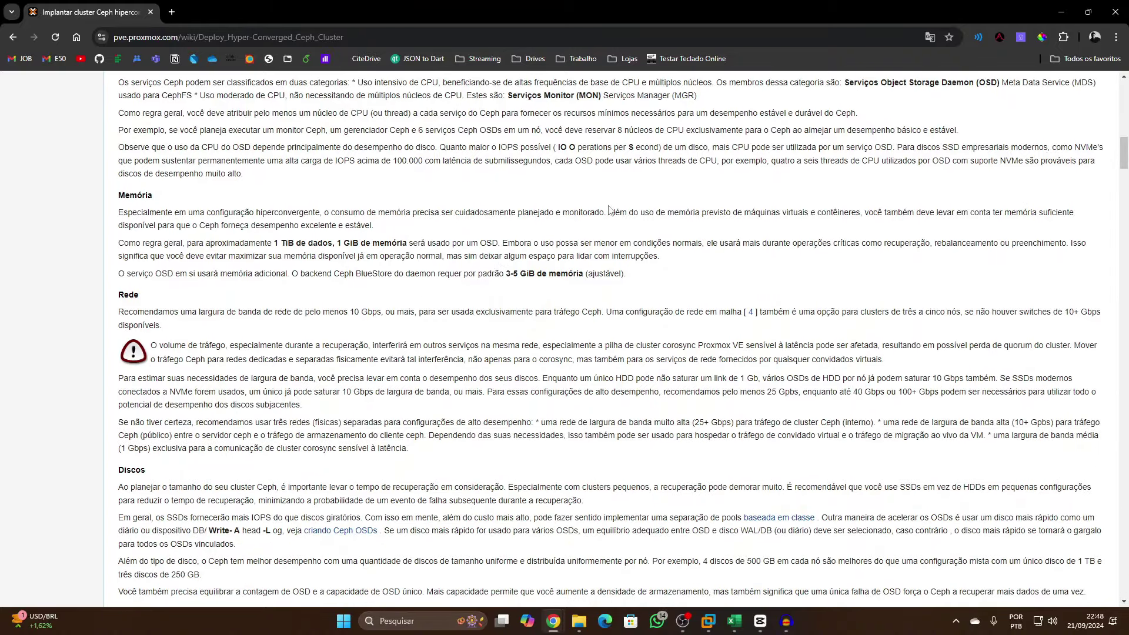
{"action": "scroll", "coordinate": [757, 294], "scroll_direction": "up", "scroll_amount": 2}
{"action": "scroll", "coordinate": [697, 394], "scroll_direction": "down", "scroll_amount": 2}
{"action": "scroll", "coordinate": [697, 393], "scroll_direction": "down", "scroll_amount": 3}
{"action": "scroll", "coordinate": [697, 393], "scroll_direction": "up", "scroll_amount": 3}
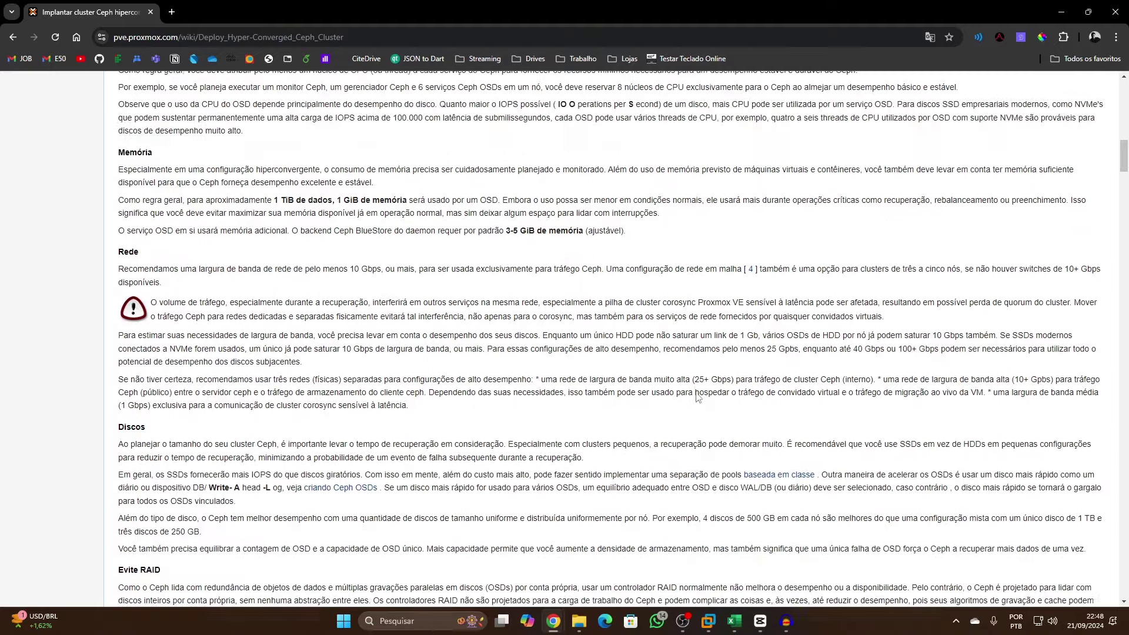
{"action": "scroll", "coordinate": [696, 393], "scroll_direction": "up", "scroll_amount": 2}
{"action": "scroll", "coordinate": [697, 393], "scroll_direction": "down", "scroll_amount": 2}
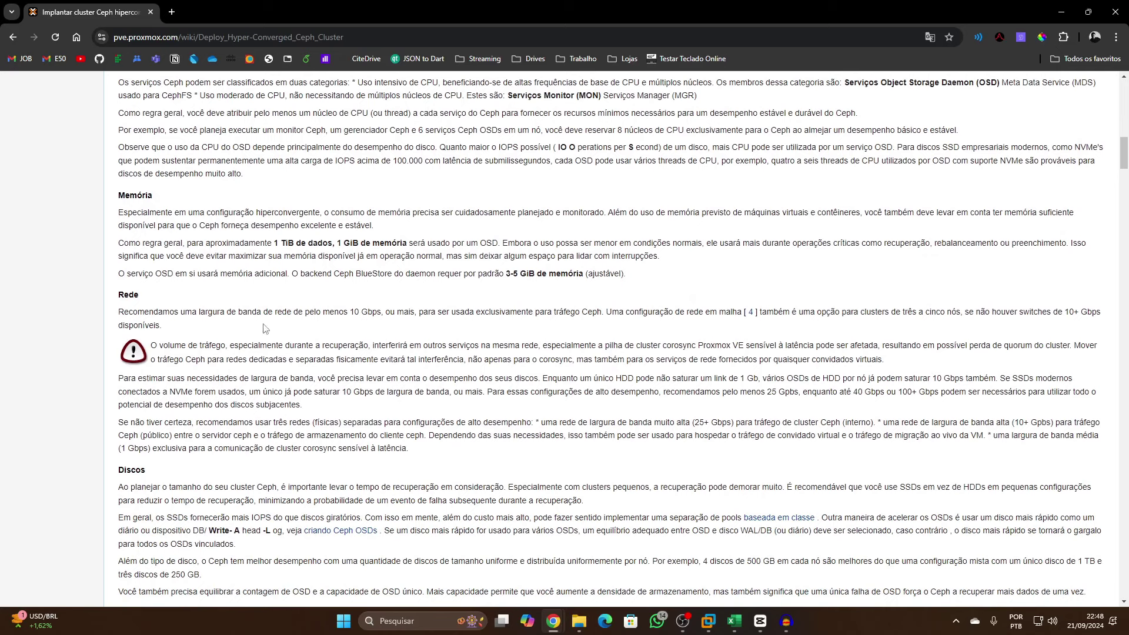
{"action": "left_click_drag", "start_coordinate": [267, 312], "coordinate": [377, 322]}
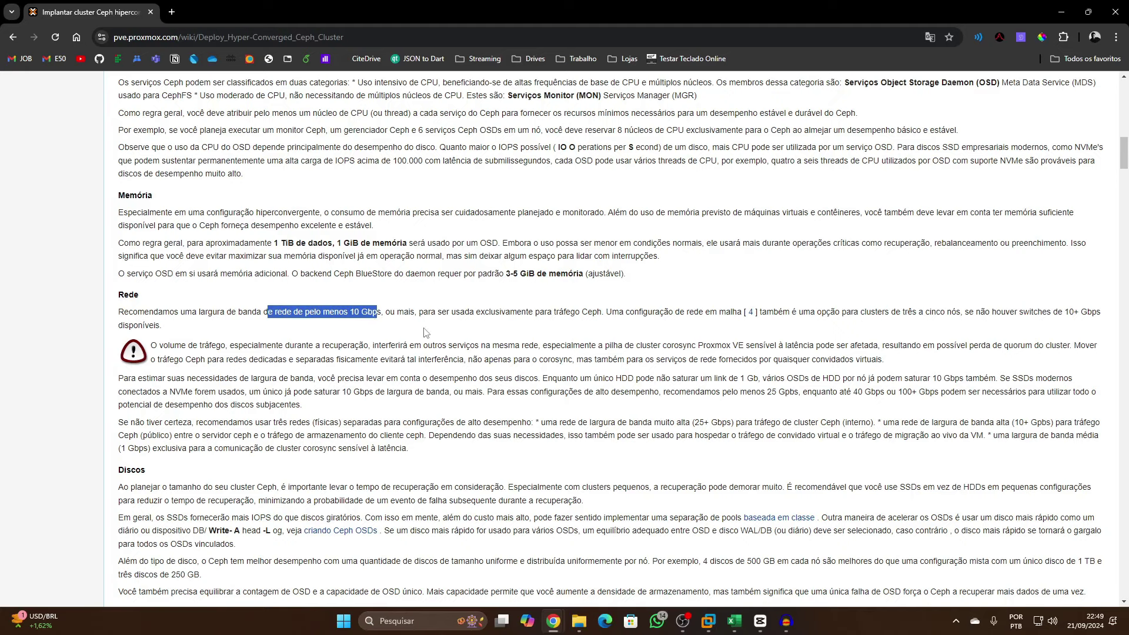
{"action": "scroll", "coordinate": [426, 336], "scroll_direction": "down", "scroll_amount": 3}
{"action": "scroll", "coordinate": [430, 341], "scroll_direction": "up", "scroll_amount": 2}
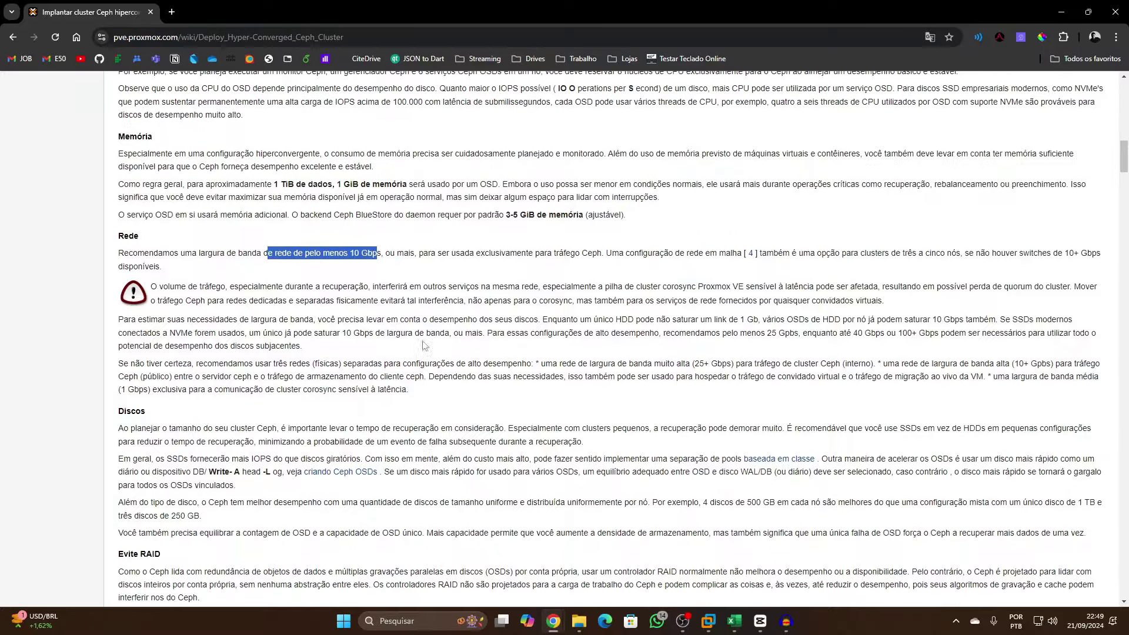
{"action": "left_click", "coordinate": [362, 247]}
{"action": "left_click_drag", "start_coordinate": [348, 253], "coordinate": [381, 254]}
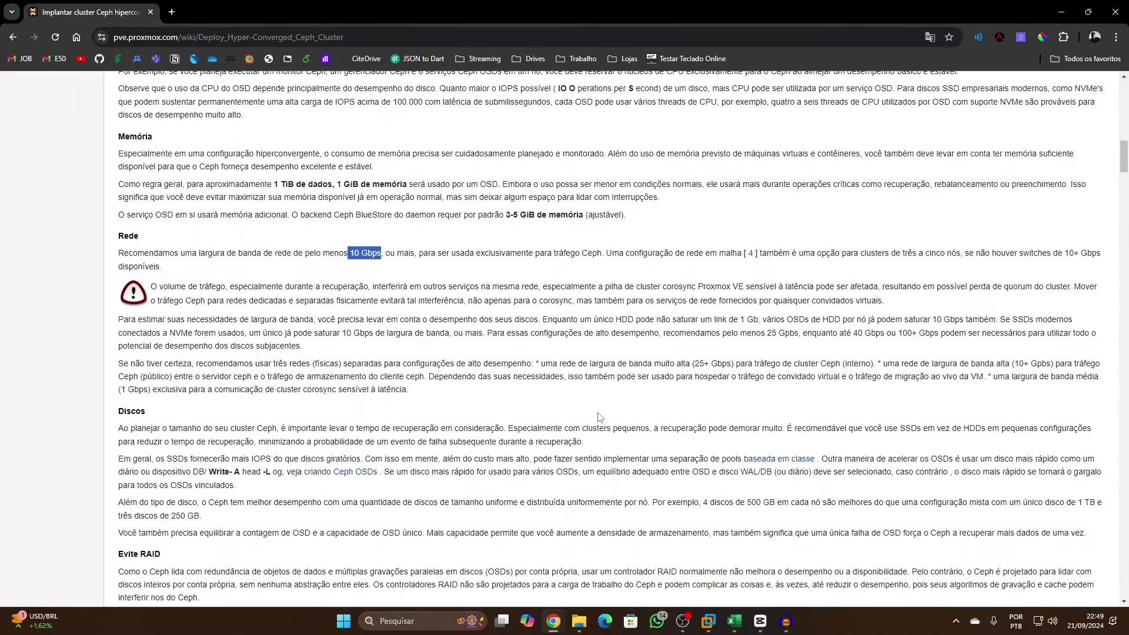
{"action": "scroll", "coordinate": [600, 415], "scroll_direction": "down", "scroll_amount": 1}
{"action": "scroll", "coordinate": [514, 426], "scroll_direction": "down", "scroll_amount": 4}
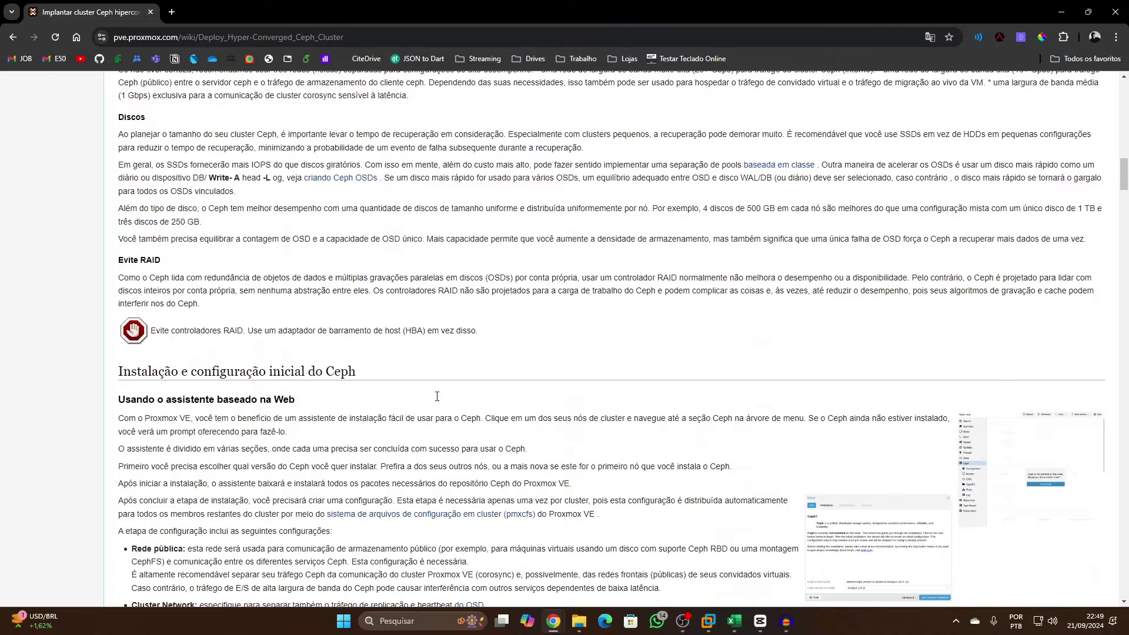
Read from the Evite RAID section to the end of the wiki page, then minimize it to reveal Proxmox VE
{"action": "left_click_drag", "start_coordinate": [109, 259], "coordinate": [171, 265]}
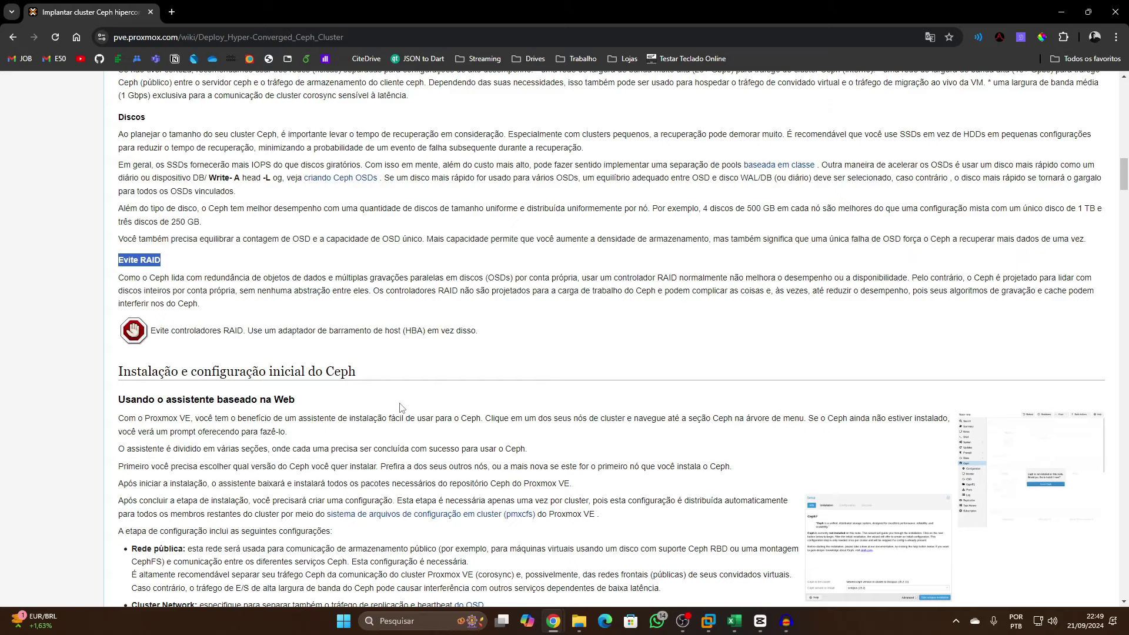
{"action": "scroll", "coordinate": [400, 407], "scroll_direction": "down", "scroll_amount": 8}
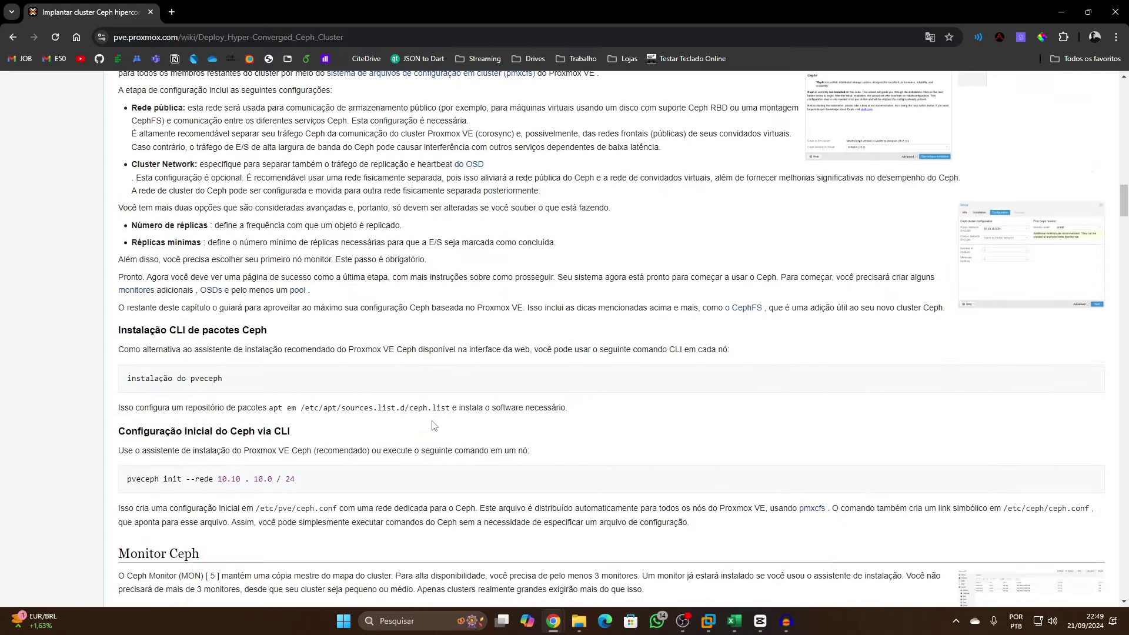
{"action": "scroll", "coordinate": [434, 424], "scroll_direction": "down", "scroll_amount": 5}
{"action": "scroll", "coordinate": [432, 422], "scroll_direction": "down", "scroll_amount": 5}
{"action": "scroll", "coordinate": [429, 421], "scroll_direction": "down", "scroll_amount": 9}
{"action": "scroll", "coordinate": [431, 422], "scroll_direction": "down", "scroll_amount": 11}
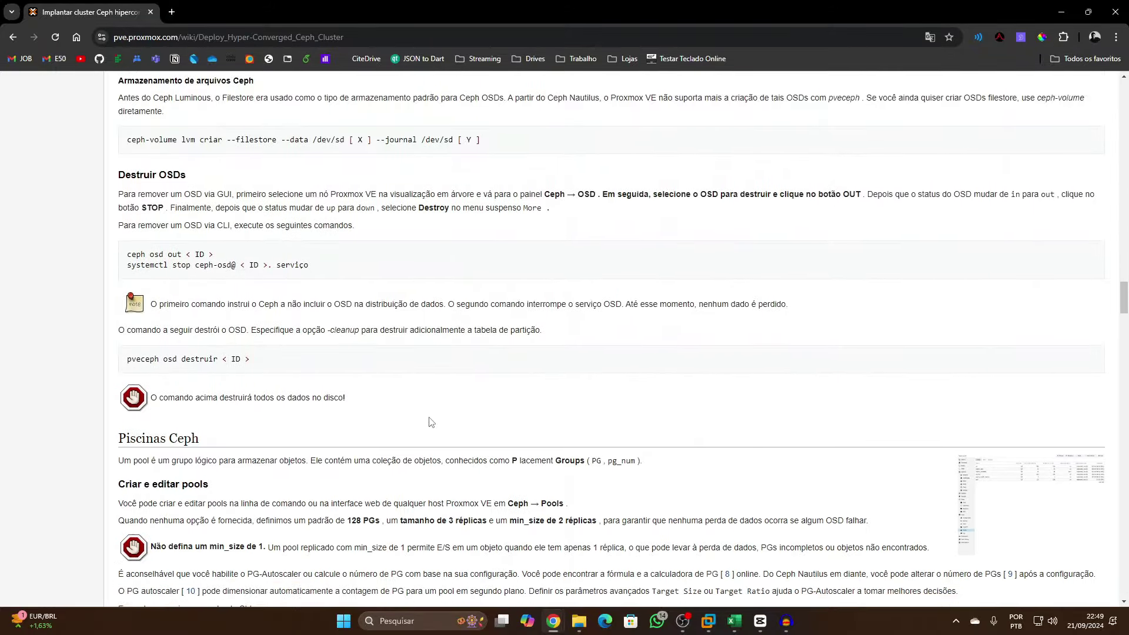
{"action": "scroll", "coordinate": [431, 422], "scroll_direction": "down", "scroll_amount": 2}
{"action": "scroll", "coordinate": [430, 418], "scroll_direction": "down", "scroll_amount": 6}
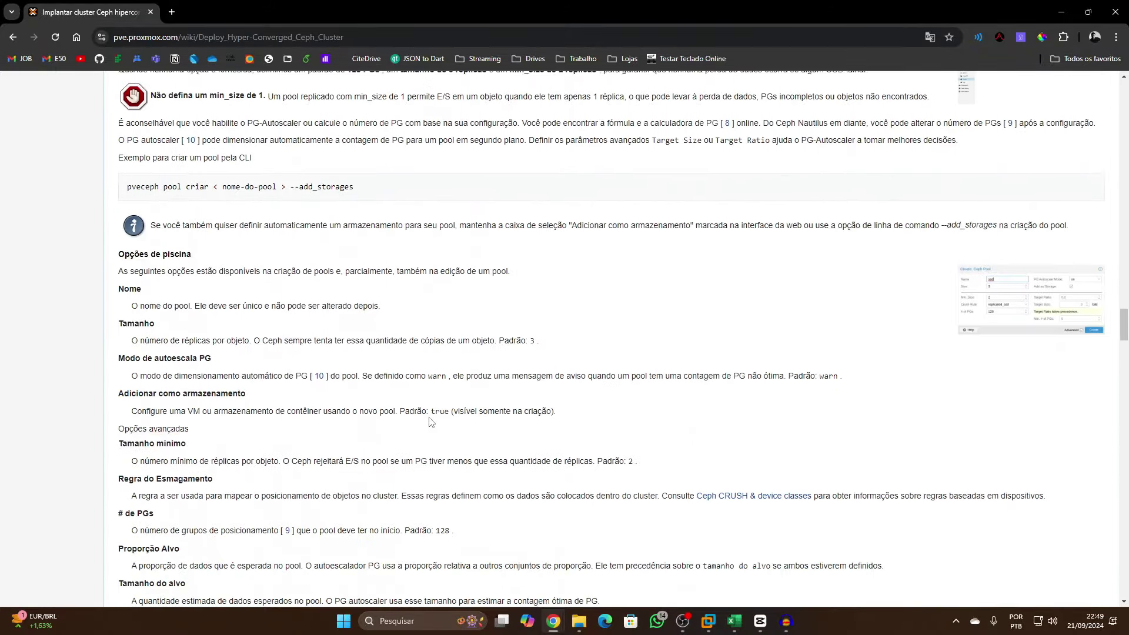
{"action": "scroll", "coordinate": [431, 421], "scroll_direction": "down", "scroll_amount": 3}
{"action": "scroll", "coordinate": [430, 421], "scroll_direction": "down", "scroll_amount": 9}
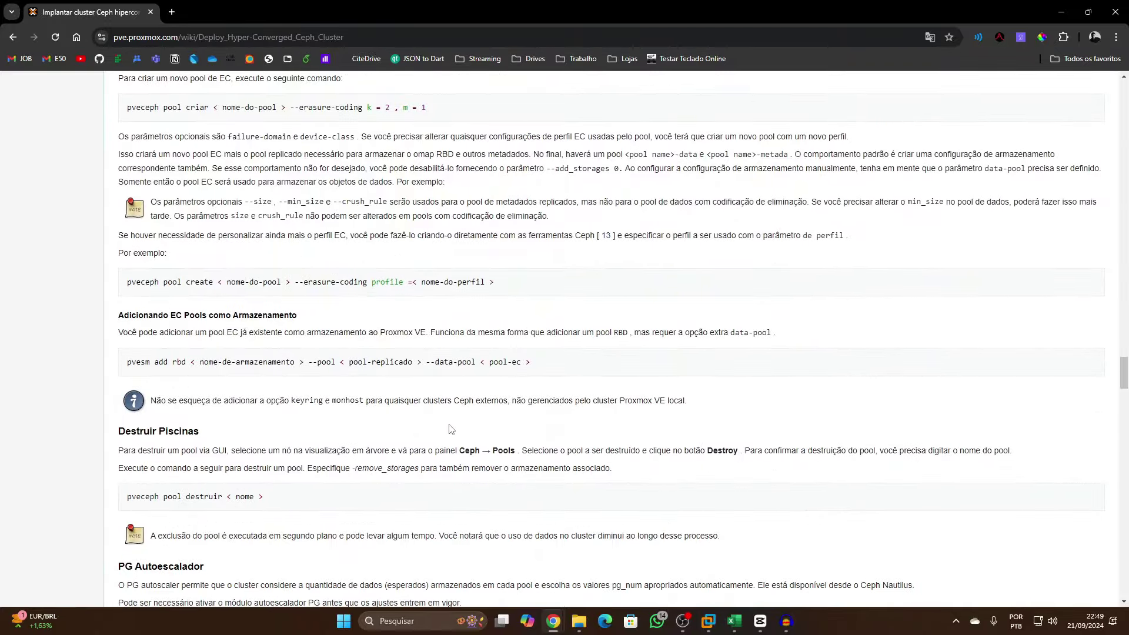
{"action": "left_click", "coordinate": [1062, 11]}
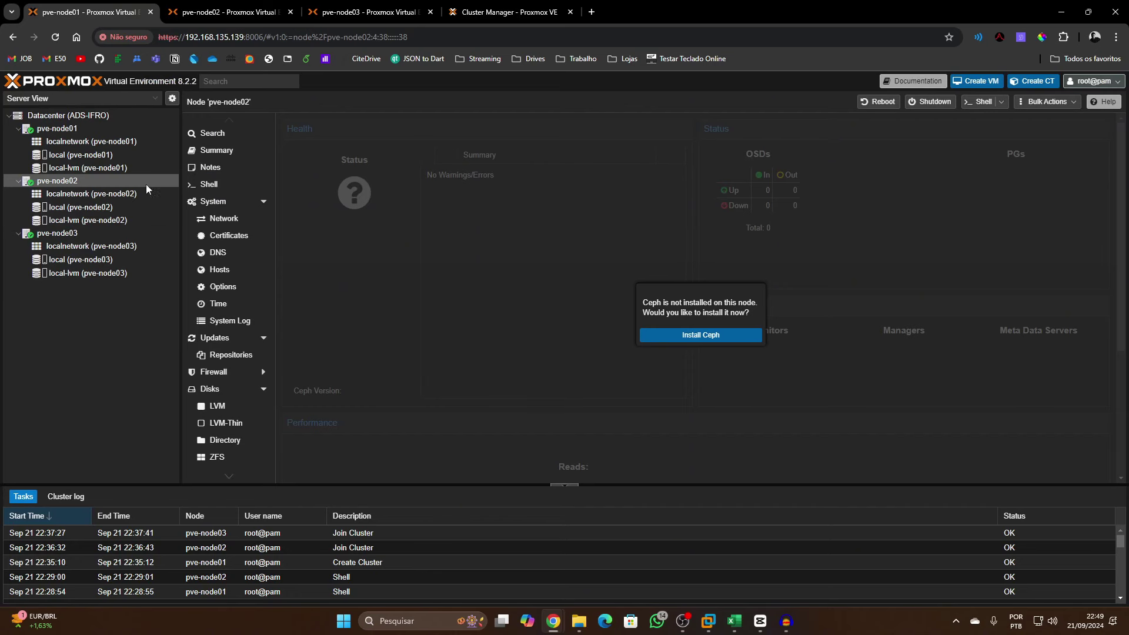
Shut down pve-node01, pve-node02 and pve-node03, confirming each with Yes
{"action": "left_click", "coordinate": [65, 132]}
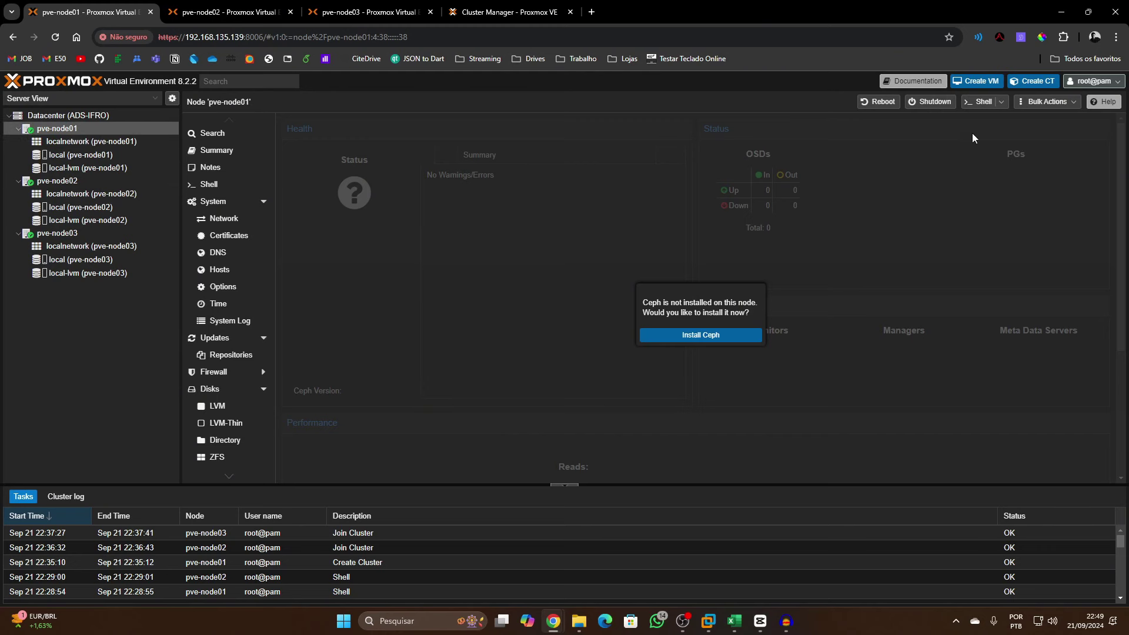
{"action": "left_click", "coordinate": [935, 102]}
{"action": "left_click", "coordinate": [552, 361]}
{"action": "left_click", "coordinate": [121, 181]}
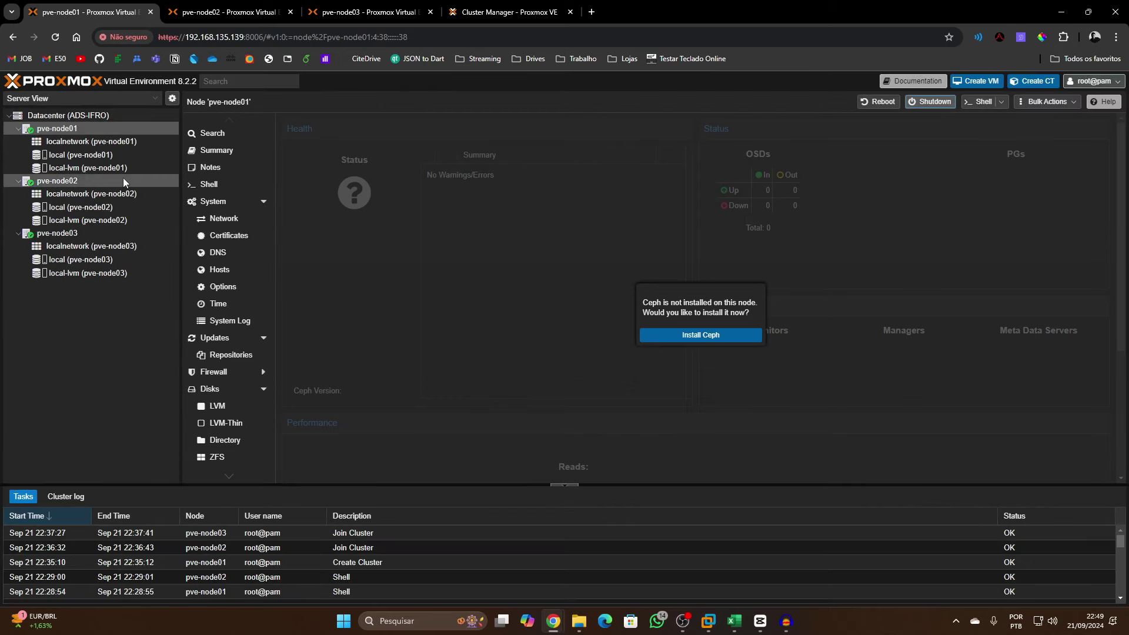
{"action": "left_click", "coordinate": [941, 104]}
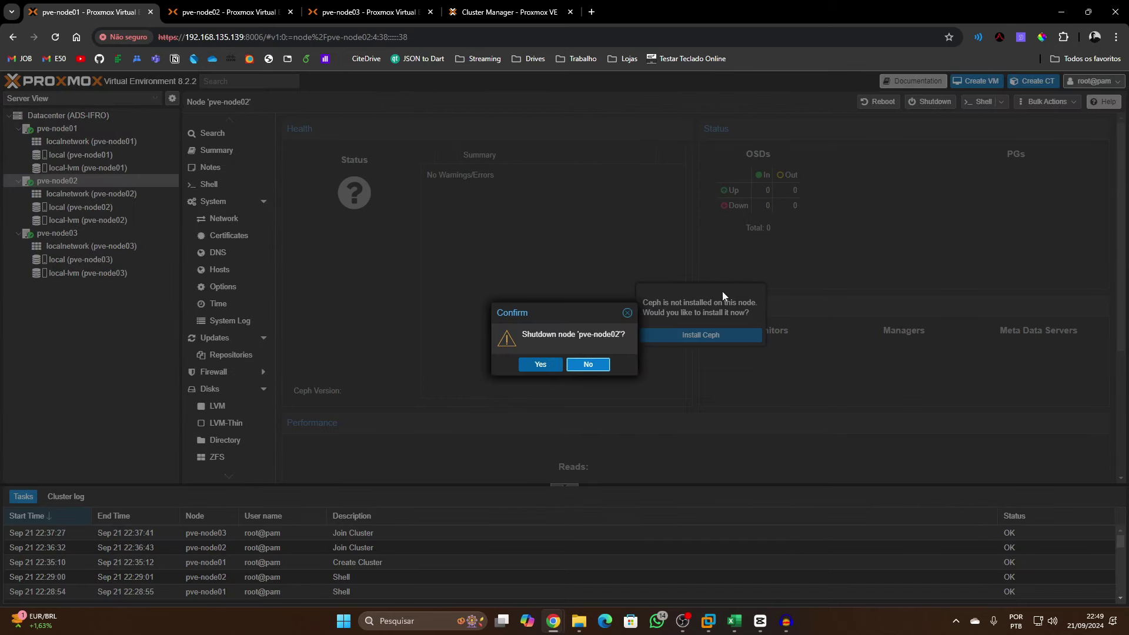
{"action": "left_click", "coordinate": [538, 366]}
{"action": "left_click", "coordinate": [104, 233]}
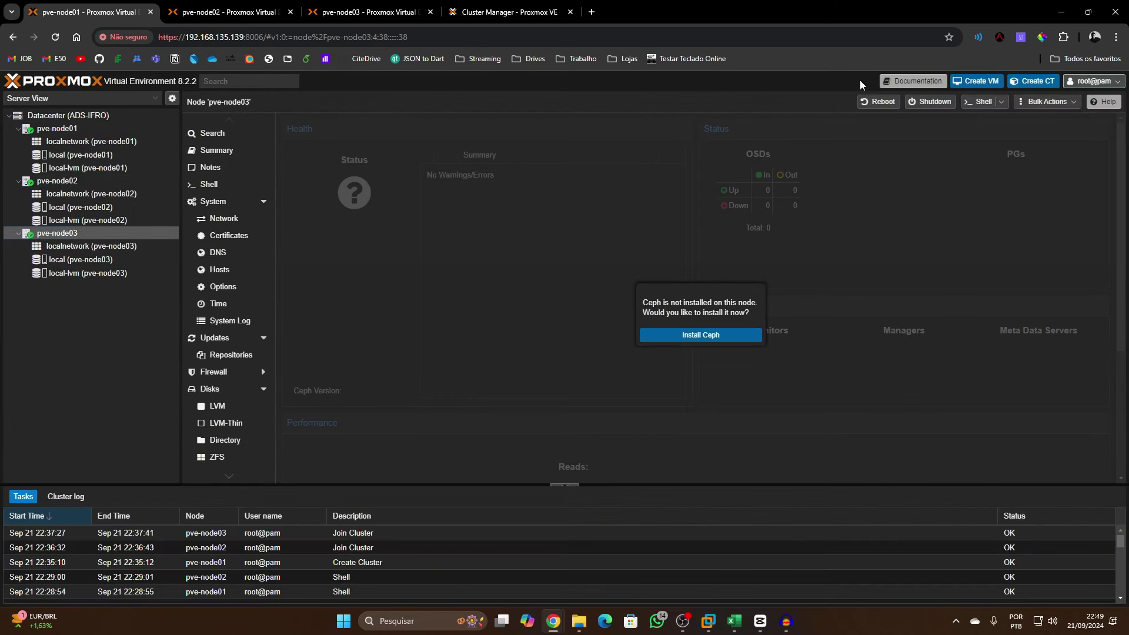
{"action": "left_click", "coordinate": [930, 101]}
{"action": "left_click", "coordinate": [553, 366]}
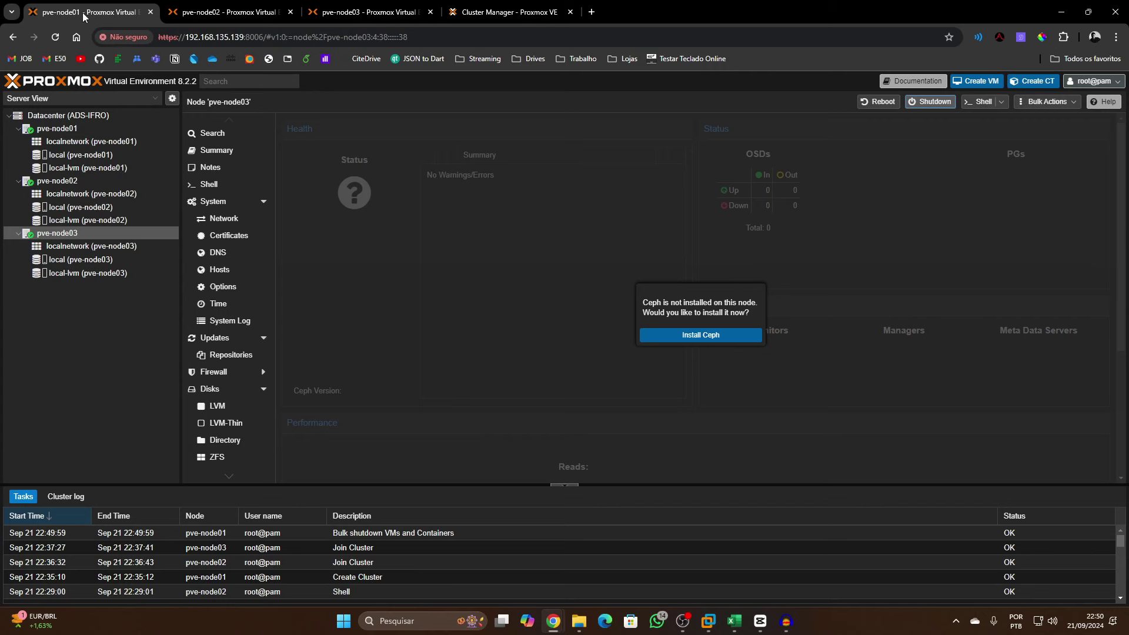
Reload the pve-node01 page and check the pve-node02 session
{"action": "left_click", "coordinate": [180, 8]}
{"action": "left_click", "coordinate": [75, 8]}
{"action": "left_click", "coordinate": [55, 37]}
{"action": "left_click", "coordinate": [216, 12]}
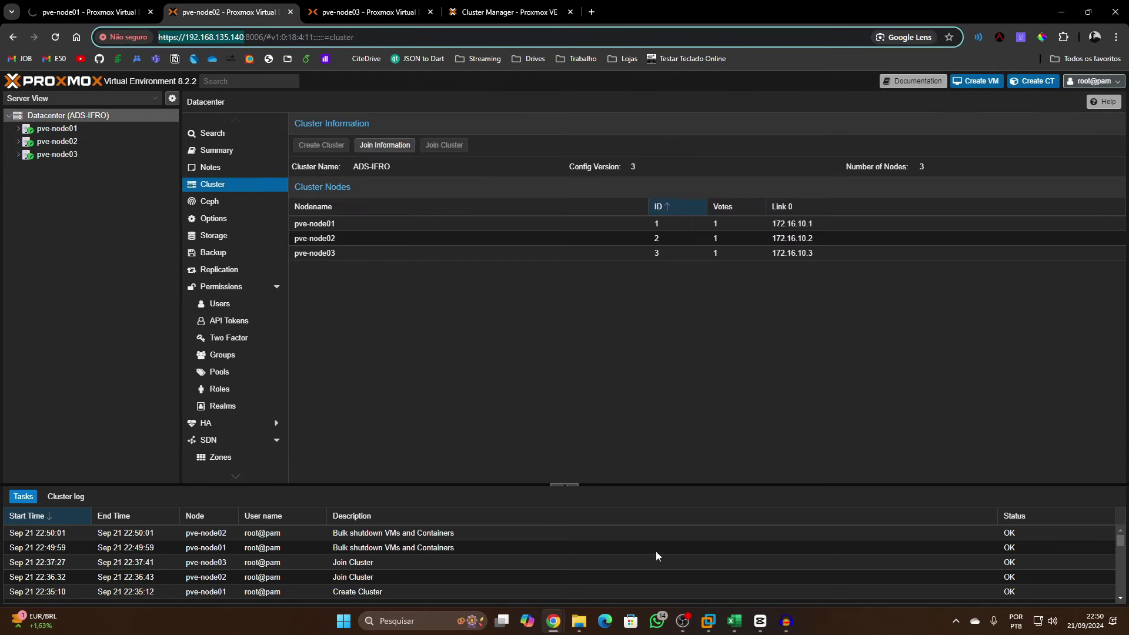
In VMware Workstation, snapshot the pve-node01 VM as 'Cluster configurado'
{"action": "mouse_move", "coordinate": [708, 621]}
{"action": "left_click", "coordinate": [700, 547]}
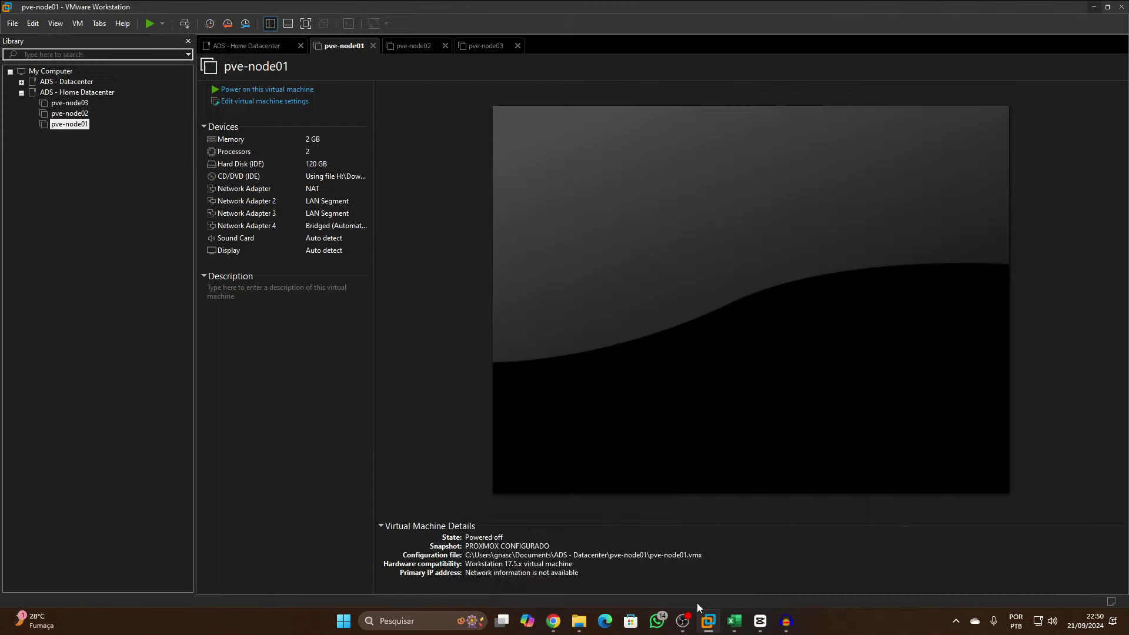
{"action": "left_click", "coordinate": [69, 103]}
{"action": "left_click", "coordinate": [74, 114]}
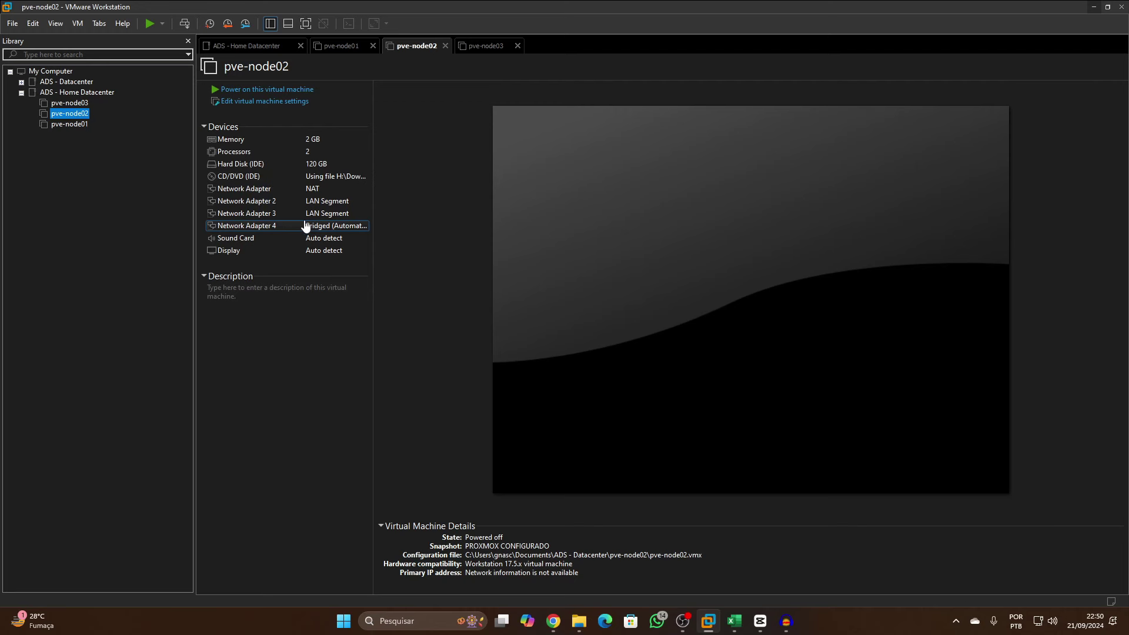
{"action": "left_click", "coordinate": [70, 124]}
{"action": "left_click", "coordinate": [209, 24]}
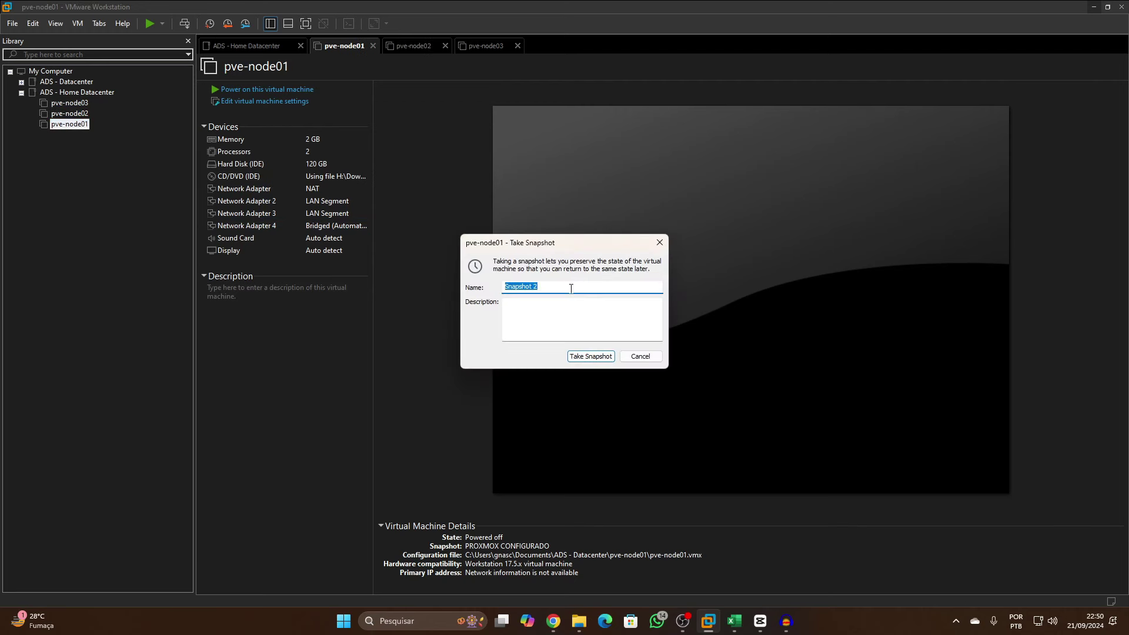
{"action": "type", "text": "CL"}
{"action": "type", "text": "uster configurado"}
{"action": "key", "text": "ctrl+a"}
{"action": "key", "text": "ctrl+c"}
{"action": "key", "text": "BackSpace"}
{"action": "key", "text": "ctrl+v"}
{"action": "left_click", "coordinate": [593, 356]}
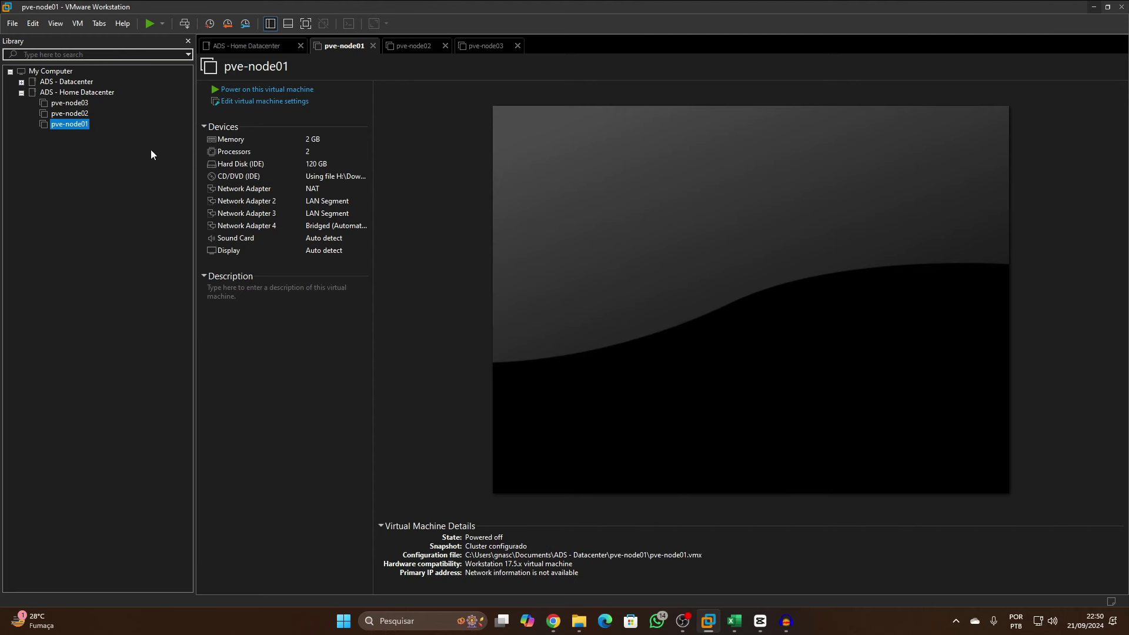
Take 'Cluster configurado' snapshots of the pve-node02 and pve-node03 VMs
{"action": "left_click", "coordinate": [75, 113]}
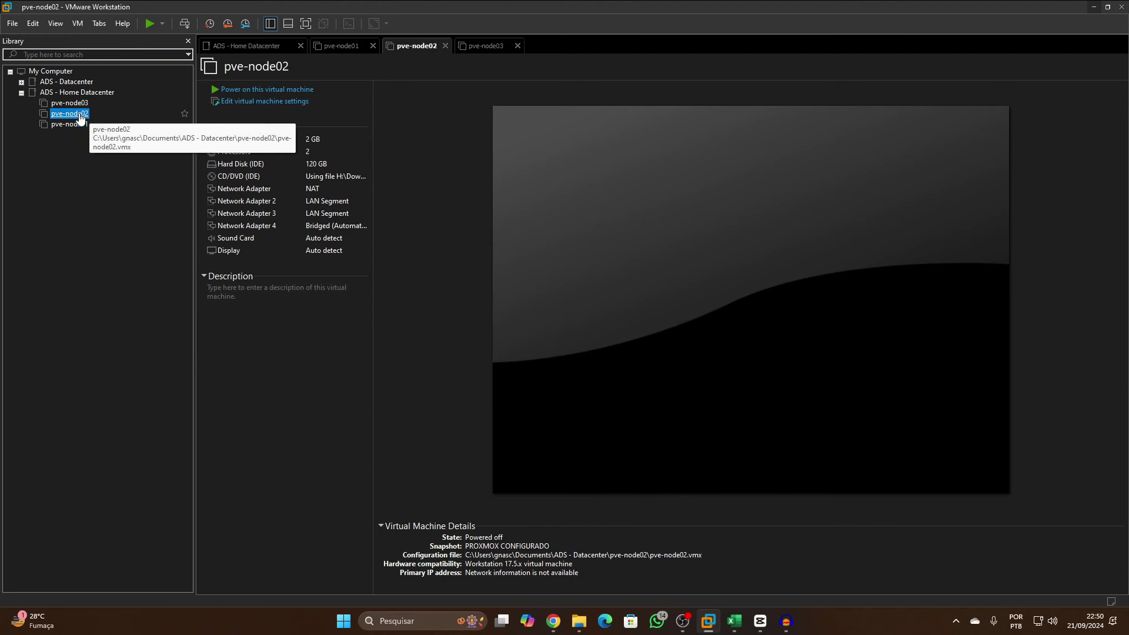
{"action": "left_click", "coordinate": [210, 28]}
{"action": "key", "text": "ctrl+v"}
{"action": "left_click", "coordinate": [592, 356]}
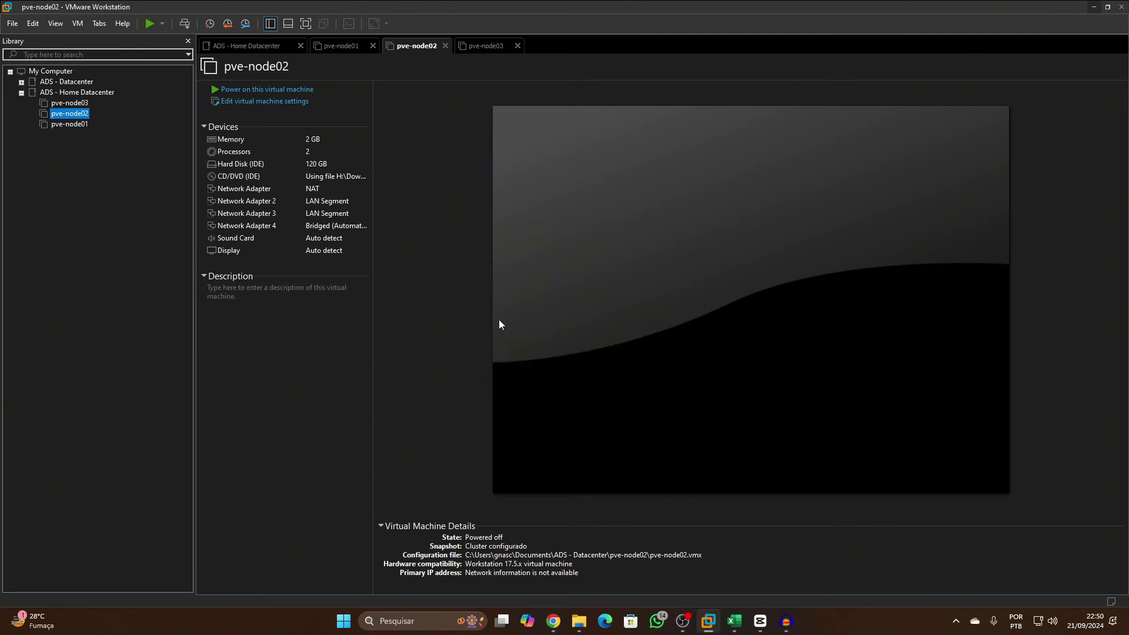
{"action": "left_click", "coordinate": [70, 103]}
{"action": "left_click", "coordinate": [210, 24]}
{"action": "key", "text": "ctrl+v"}
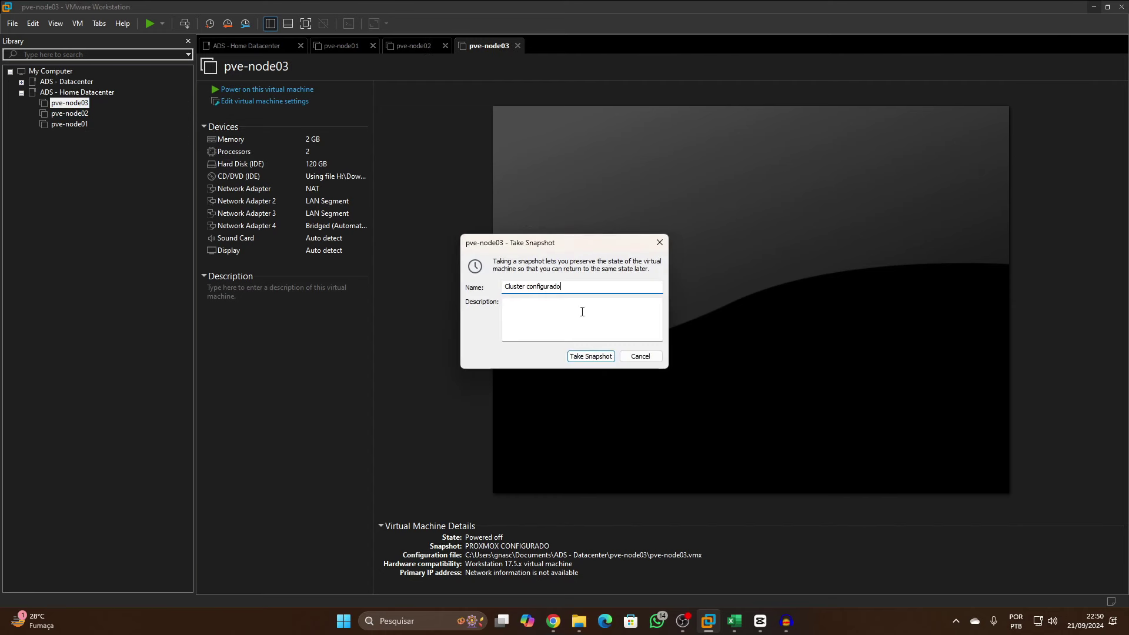
{"action": "left_click", "coordinate": [594, 355]}
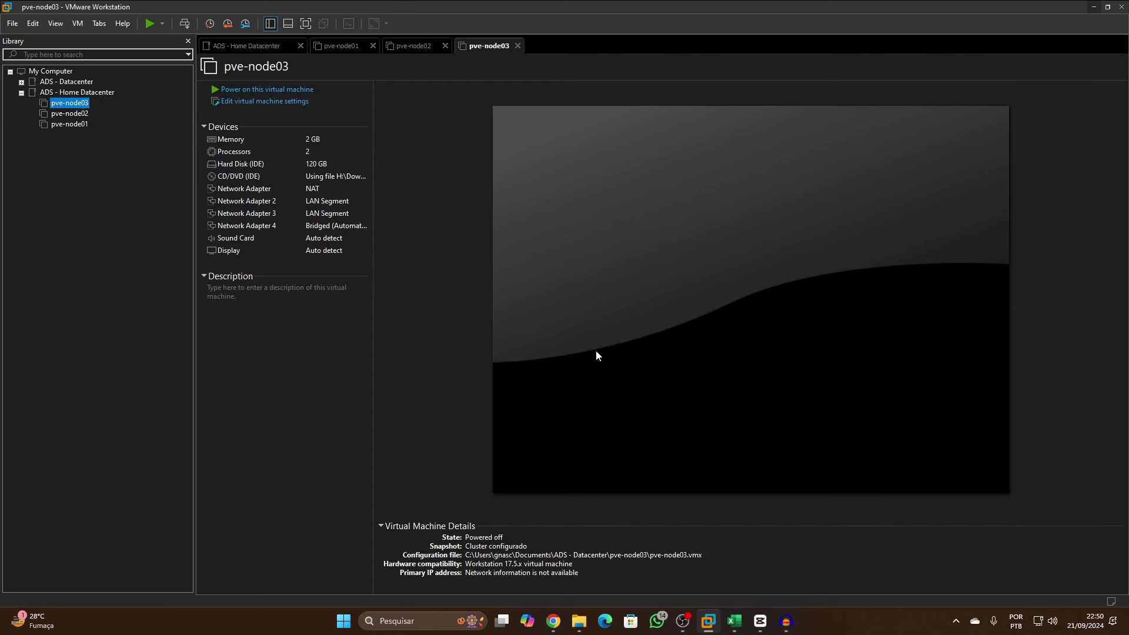
Open the virtual machine settings for pve-node01
{"action": "left_click", "coordinate": [69, 126]}
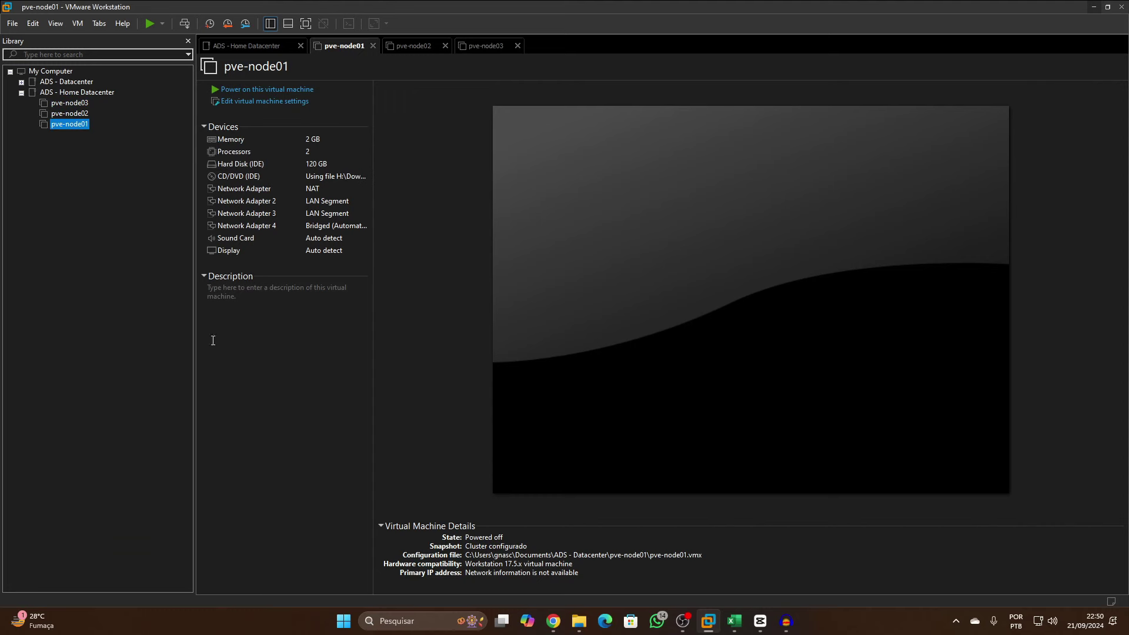
{"action": "right_click", "coordinate": [53, 110]}
{"action": "left_click", "coordinate": [68, 124]}
{"action": "right_click", "coordinate": [58, 124]}
{"action": "left_click", "coordinate": [109, 345]}
Add a new NVMe hard disk to pve-node01 with a 120 GB maximum size
{"action": "left_click", "coordinate": [473, 483]}
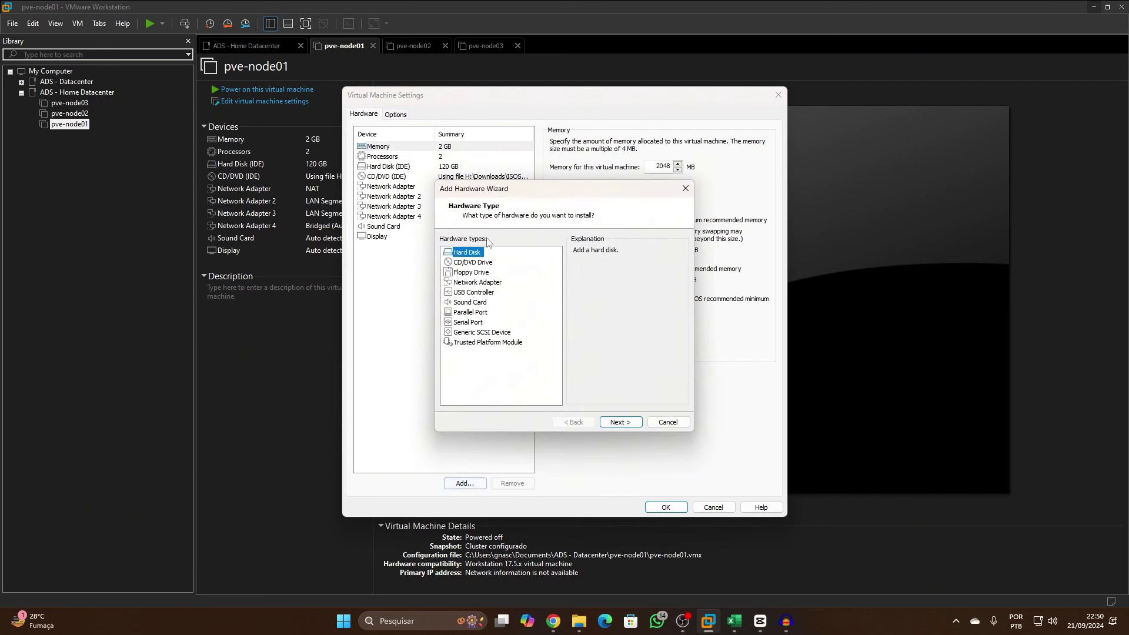
{"action": "left_click", "coordinate": [613, 424]}
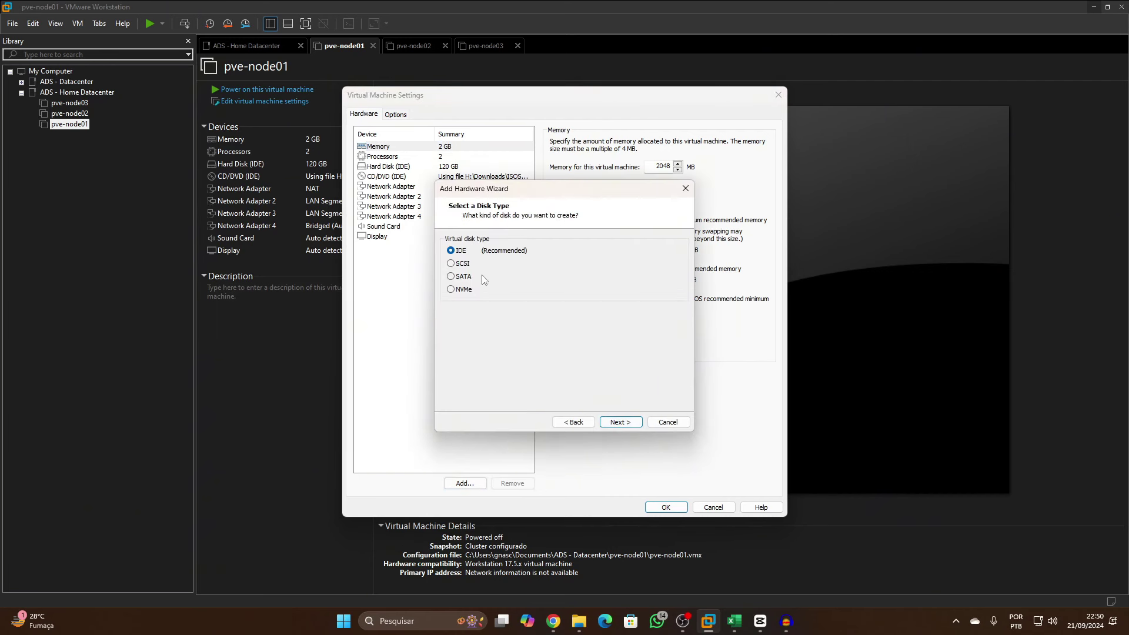
{"action": "left_click", "coordinate": [451, 289]}
{"action": "left_click", "coordinate": [621, 422]}
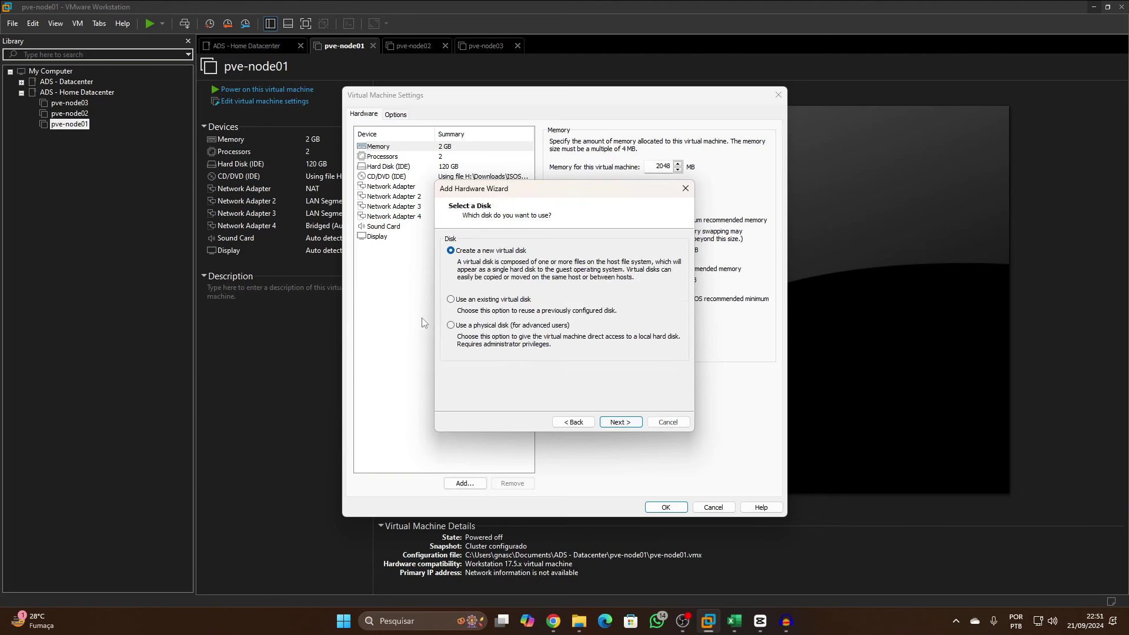
{"action": "left_click", "coordinate": [617, 423]}
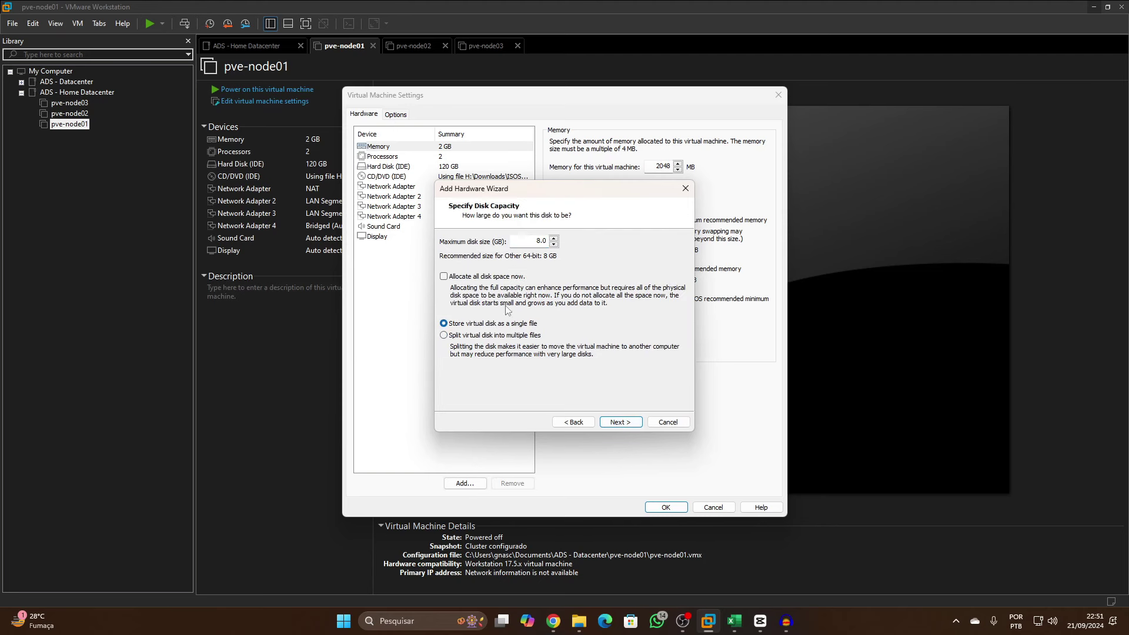
{"action": "double_click", "coordinate": [533, 241]}
{"action": "type", "text": "120"}
{"action": "left_click", "coordinate": [637, 419]}
Store the disk in a new nvme-disk folder under pve-node01, apply, then select pve-node02
{"action": "left_click", "coordinate": [660, 272]}
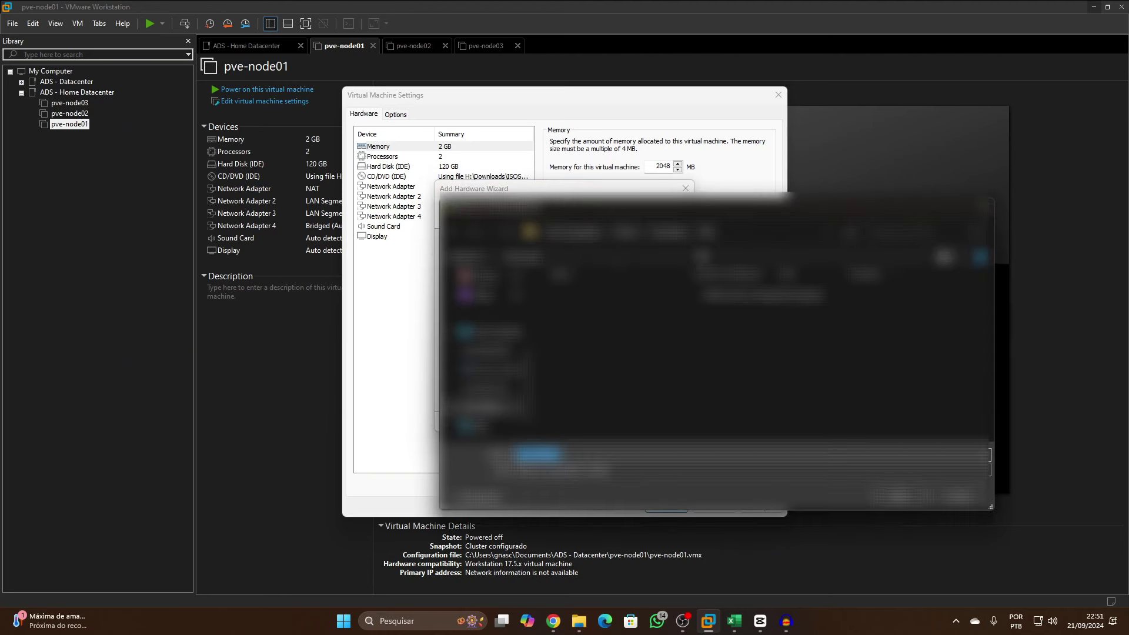
{"action": "left_click", "coordinate": [485, 351]}
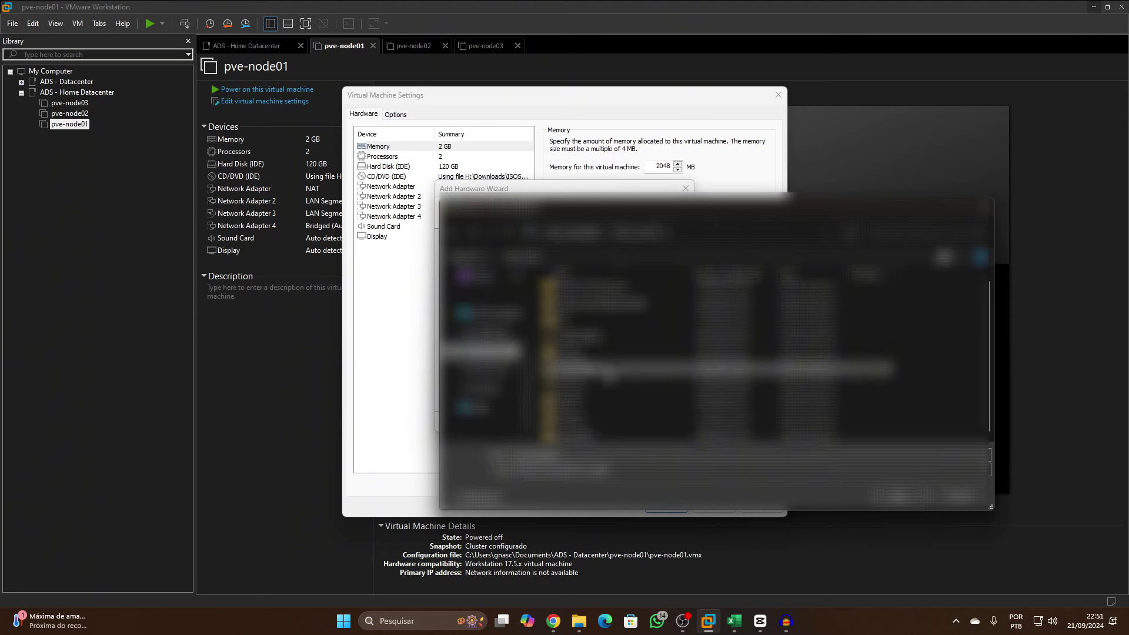
{"action": "double_click", "coordinate": [576, 374]}
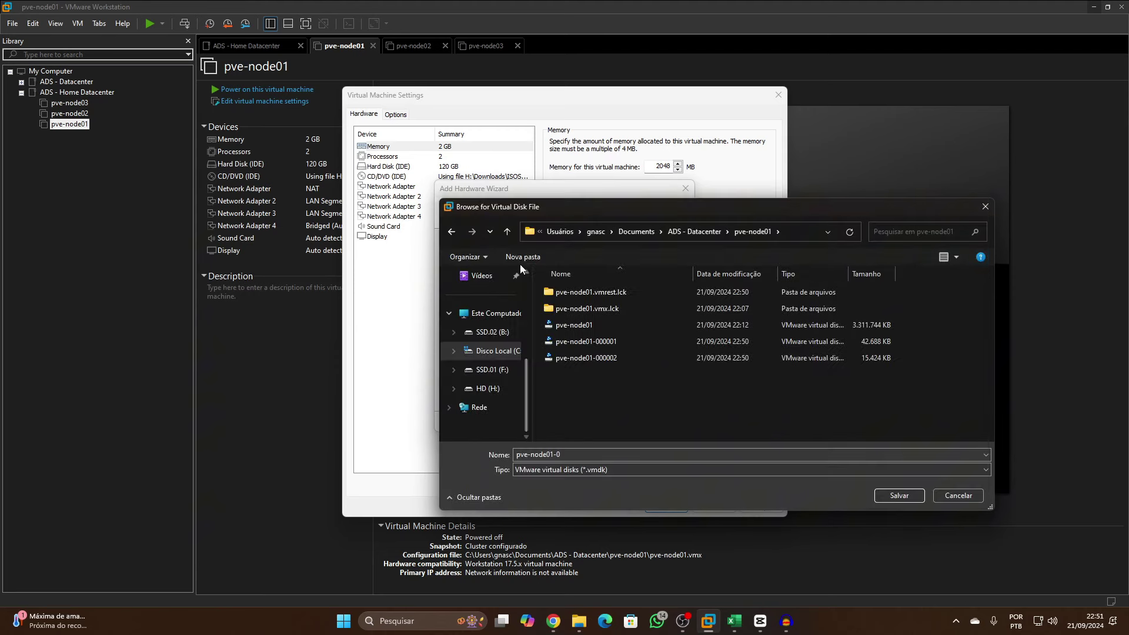
{"action": "left_click", "coordinate": [520, 262]}
{"action": "type", "text": "nvme-disk"}
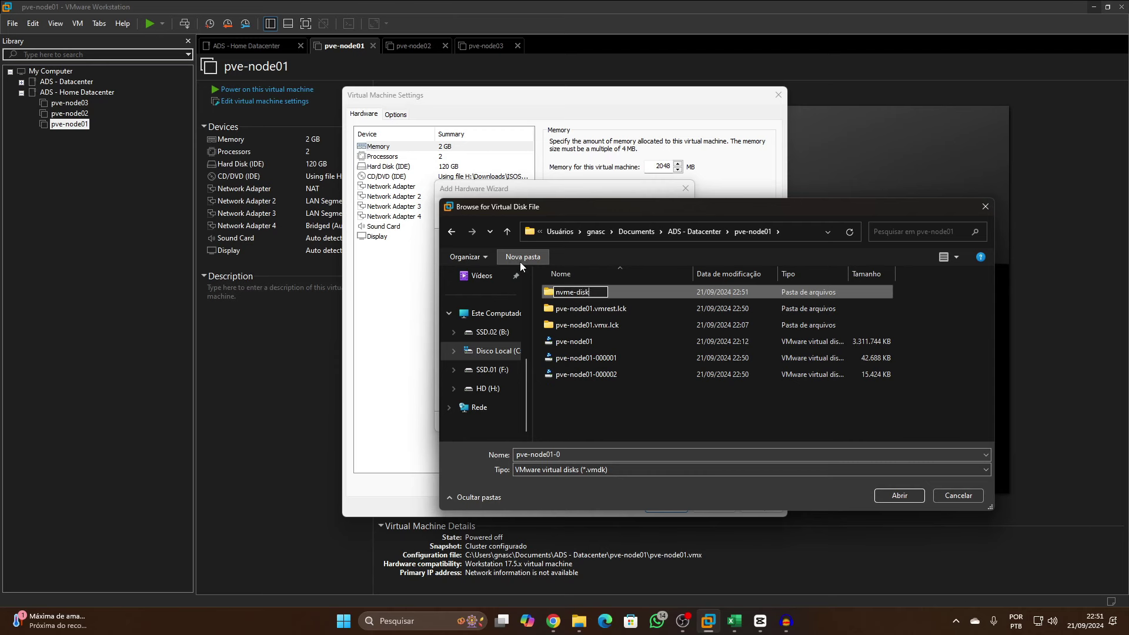
{"action": "key", "text": "Return"}
{"action": "double_click", "coordinate": [741, 293]}
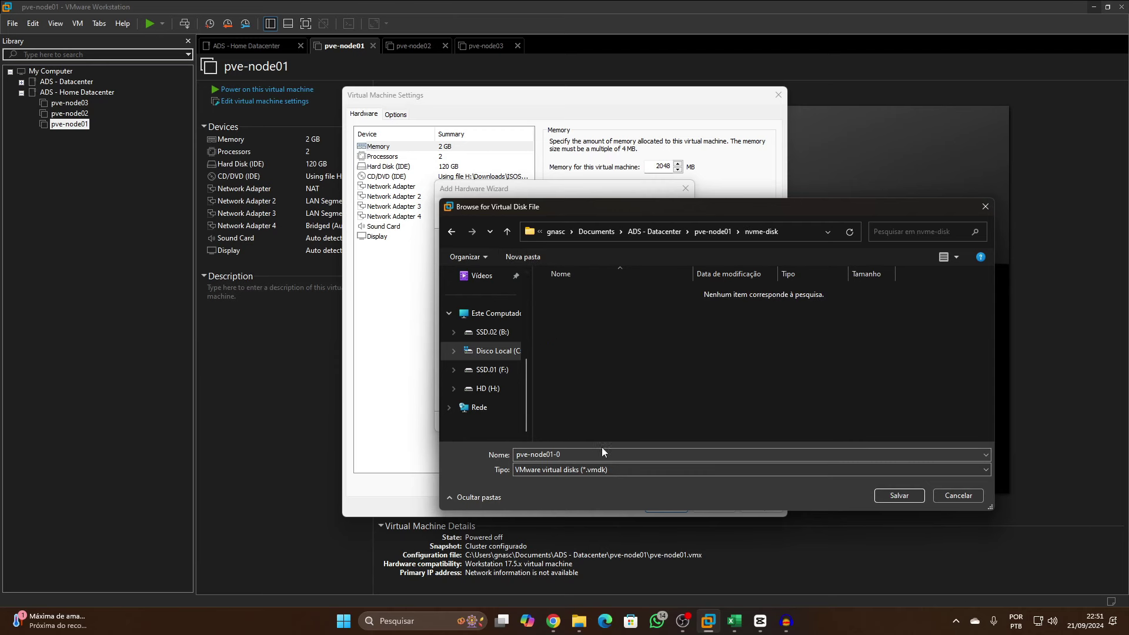
{"action": "left_click", "coordinate": [886, 496]}
{"action": "left_click", "coordinate": [626, 422]}
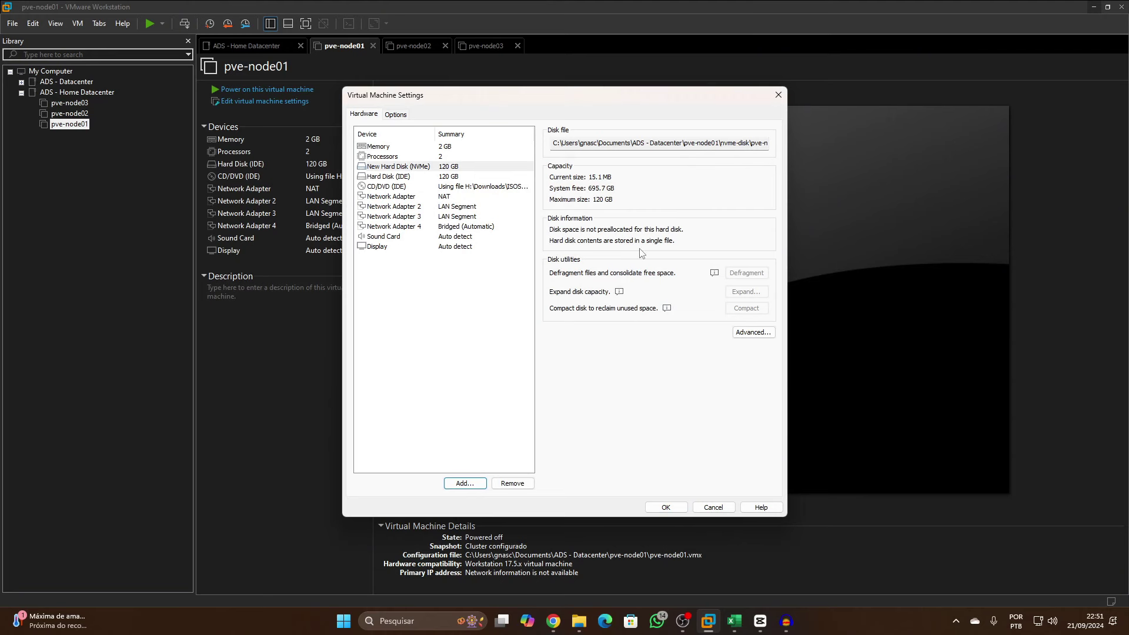
{"action": "left_click", "coordinate": [658, 504]}
{"action": "left_click", "coordinate": [84, 114]}
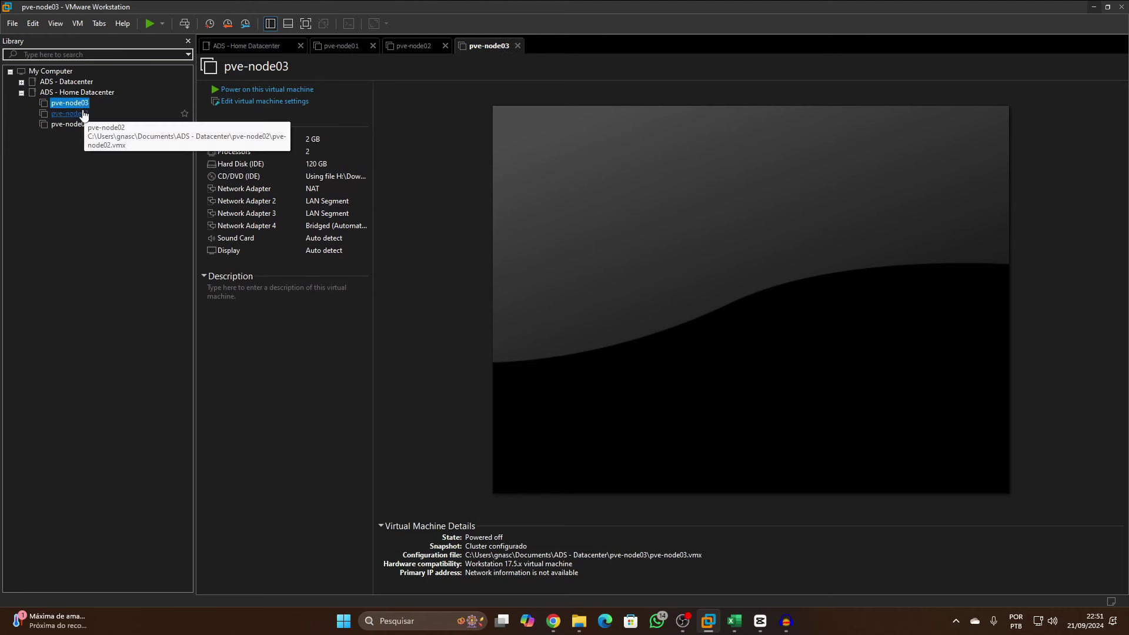
Add a new 120 GB NVMe hard disk to pve-node02 through its settings
{"action": "right_click", "coordinate": [85, 116]}
{"action": "left_click", "coordinate": [117, 333]}
{"action": "left_click", "coordinate": [465, 483]}
{"action": "left_click", "coordinate": [617, 417]}
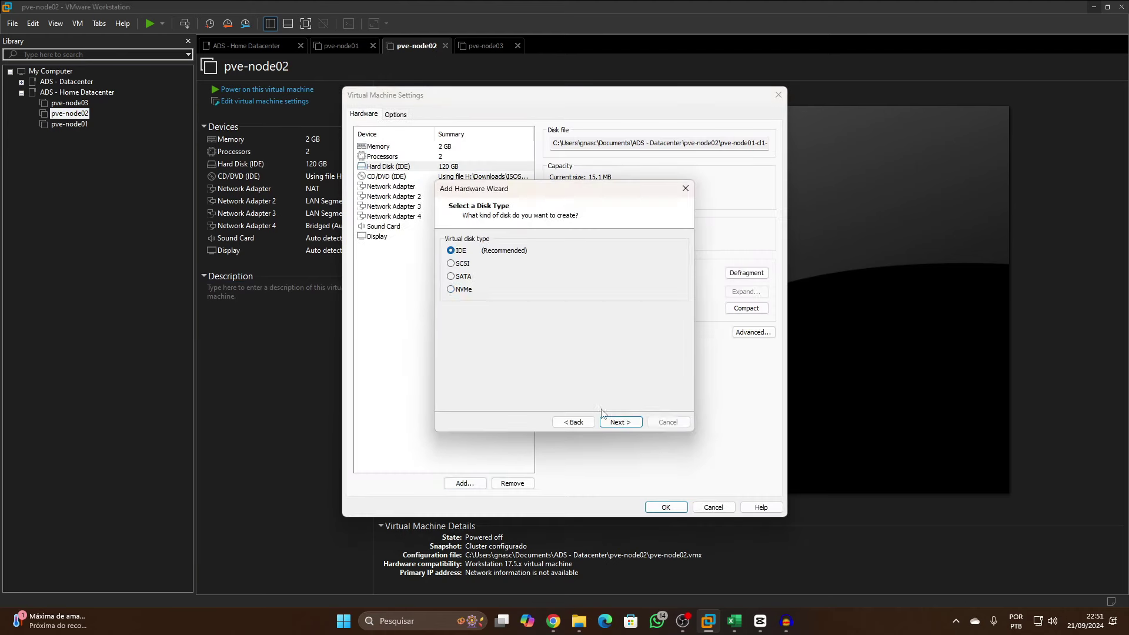
{"action": "left_click", "coordinate": [620, 422]}
{"action": "left_click", "coordinate": [620, 422]}
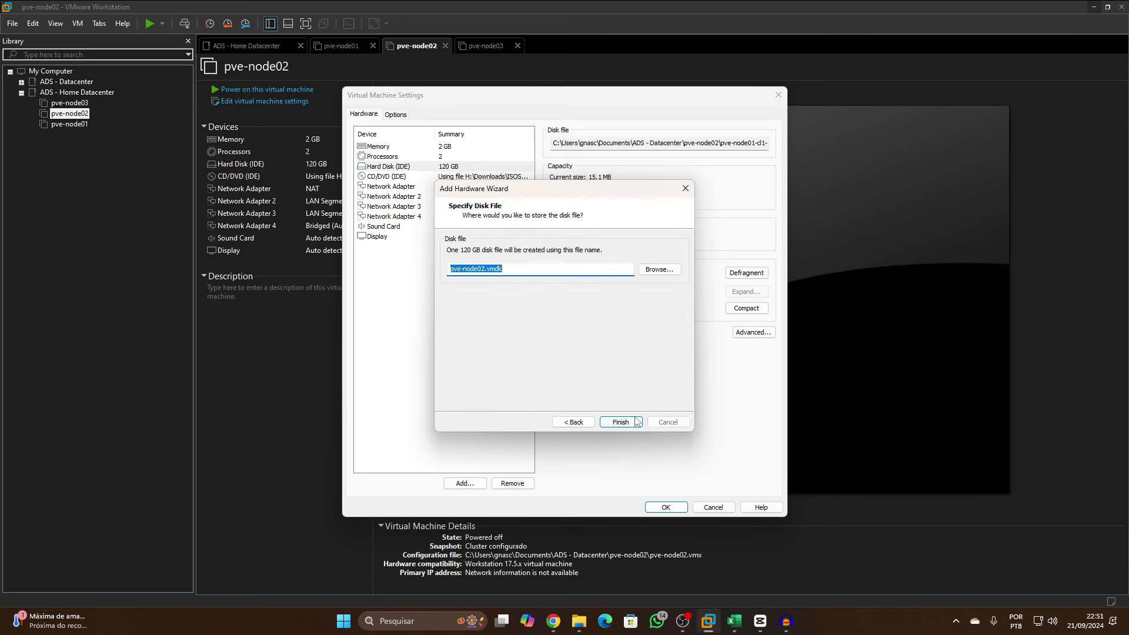
Save pve-node02's disk file in a new nvme folder and apply the settings
{"action": "left_click", "coordinate": [660, 270]}
{"action": "left_click", "coordinate": [753, 231]}
{"action": "left_click", "coordinate": [540, 259]}
{"action": "type", "text": "nvme-di"}
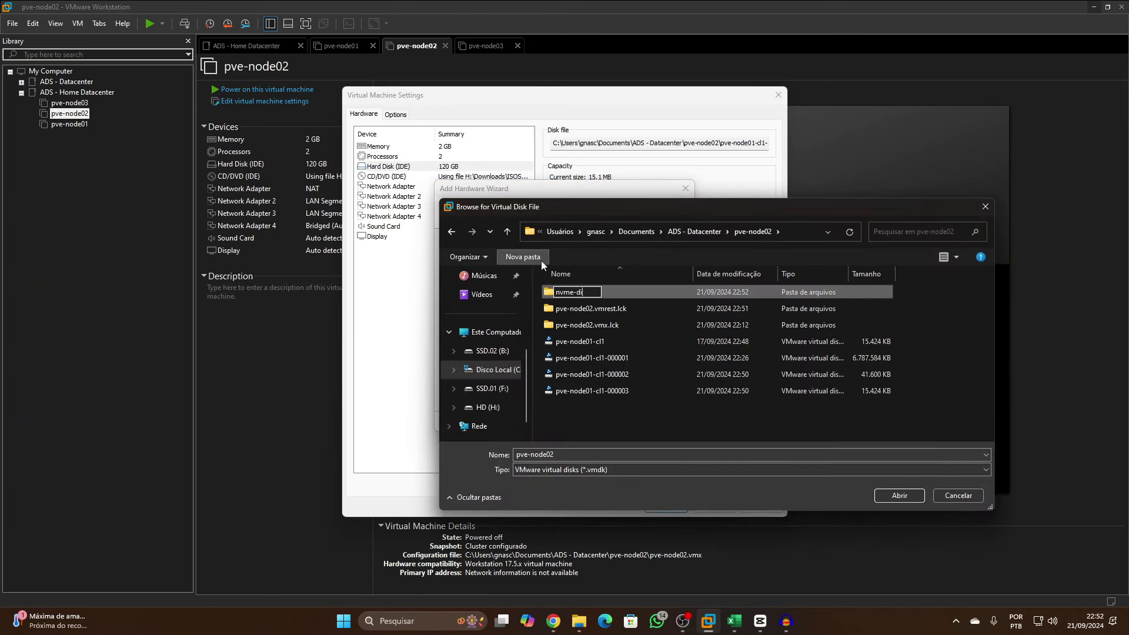
{"action": "key", "text": "Return"}
{"action": "double_click", "coordinate": [595, 294]}
{"action": "left_click", "coordinate": [893, 497]}
{"action": "left_click", "coordinate": [621, 422]}
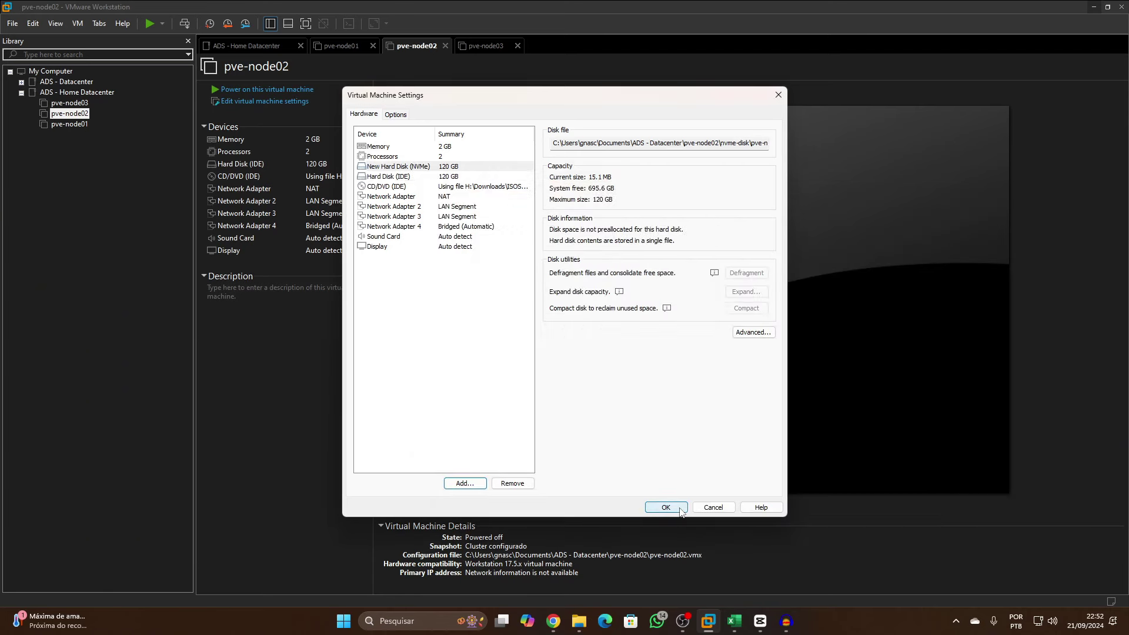
{"action": "left_click", "coordinate": [665, 507]}
Give pve-node03 a 120 GB NVMe hard disk stored in a new folder
{"action": "left_click", "coordinate": [69, 103]}
{"action": "left_click", "coordinate": [250, 101]}
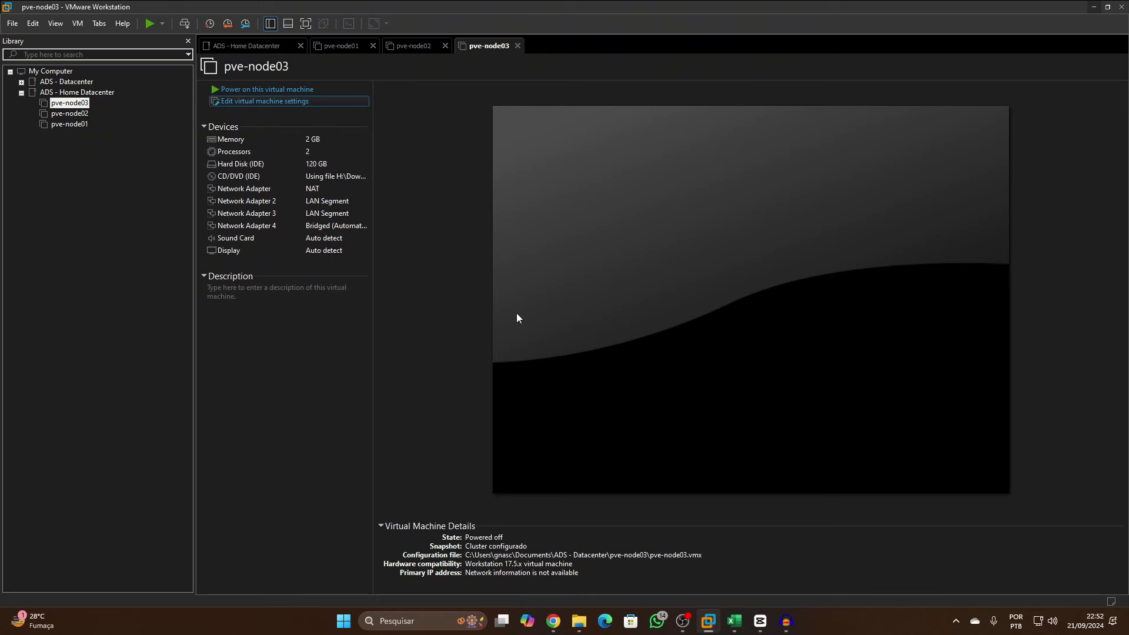
{"action": "left_click", "coordinate": [465, 482]}
{"action": "key", "text": "Return"}
{"action": "left_click", "coordinate": [621, 422]}
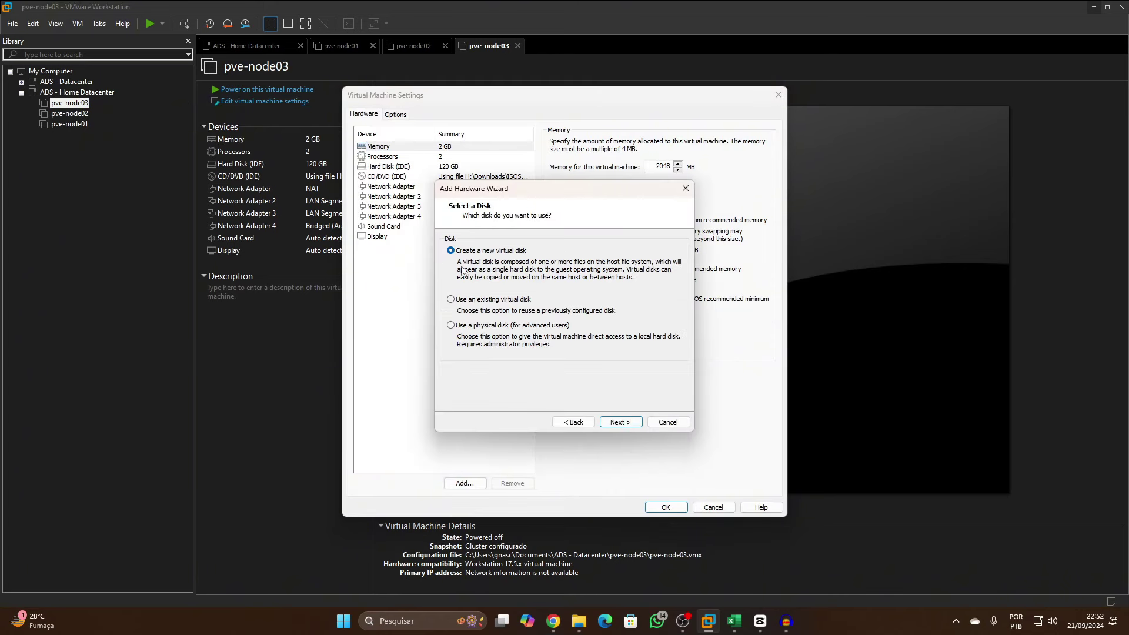
{"action": "left_click", "coordinate": [621, 422]}
{"action": "left_click", "coordinate": [620, 421]}
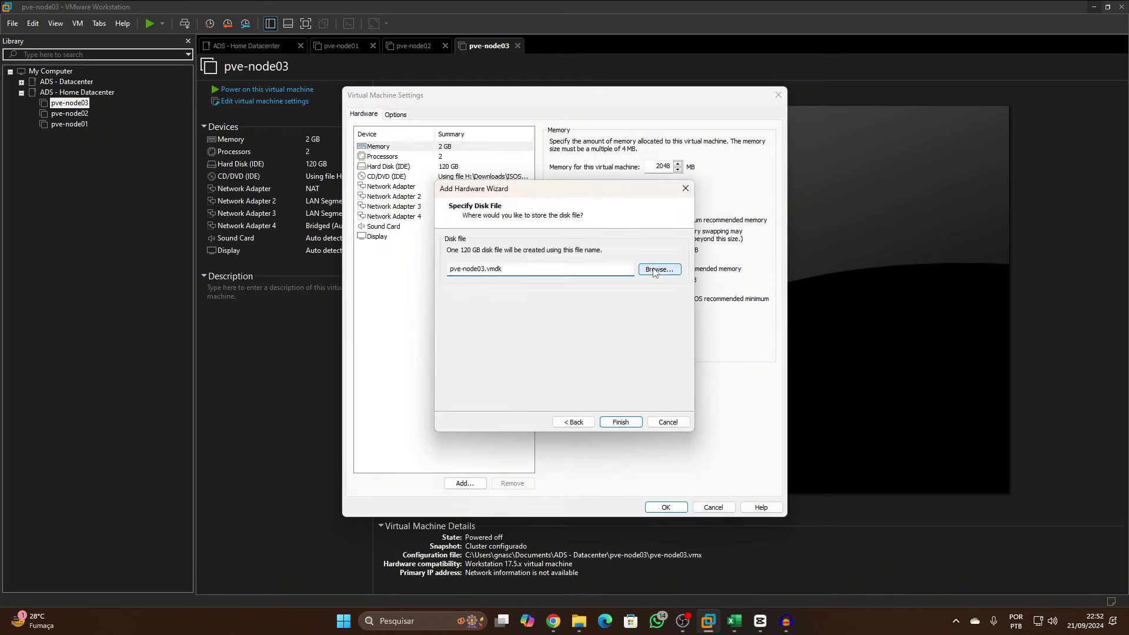
{"action": "left_click", "coordinate": [661, 341]}
{"action": "key", "text": "ctrl+shift+n"}
{"action": "key", "text": "Return"}
{"action": "key", "text": "Return"}
{"action": "key", "text": "Return"}
{"action": "key", "text": "Return"}
{"action": "key", "text": "Return"}
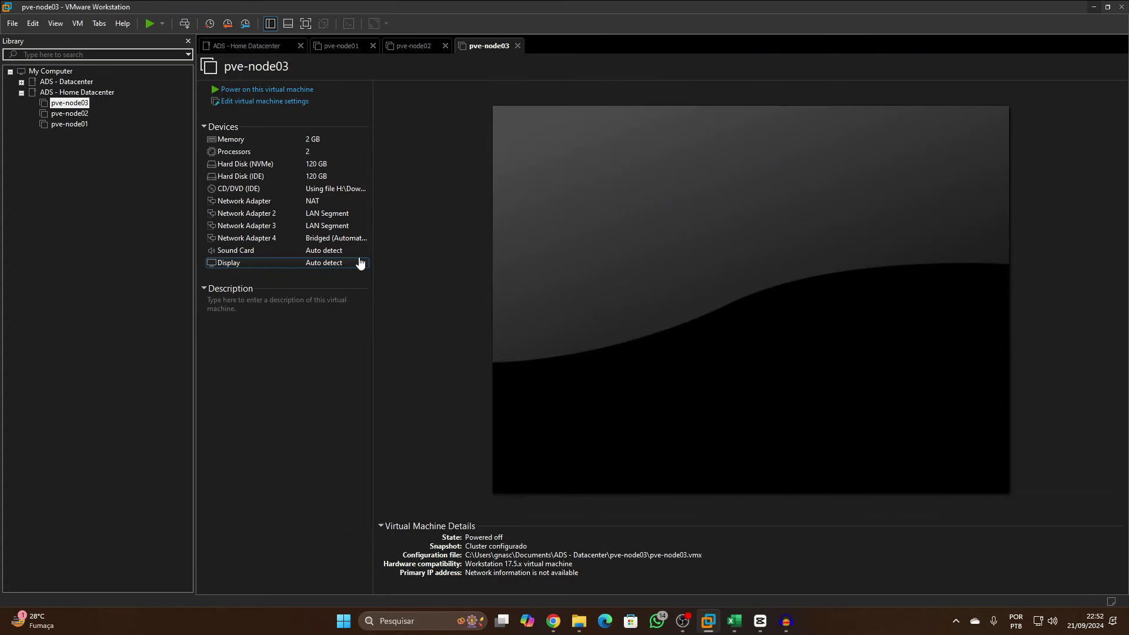
Compare the device lists of pve-node01, pve-node02 and pve-node03 to confirm the new NVMe disks
{"action": "left_click", "coordinate": [70, 114]}
{"action": "left_click", "coordinate": [81, 125]}
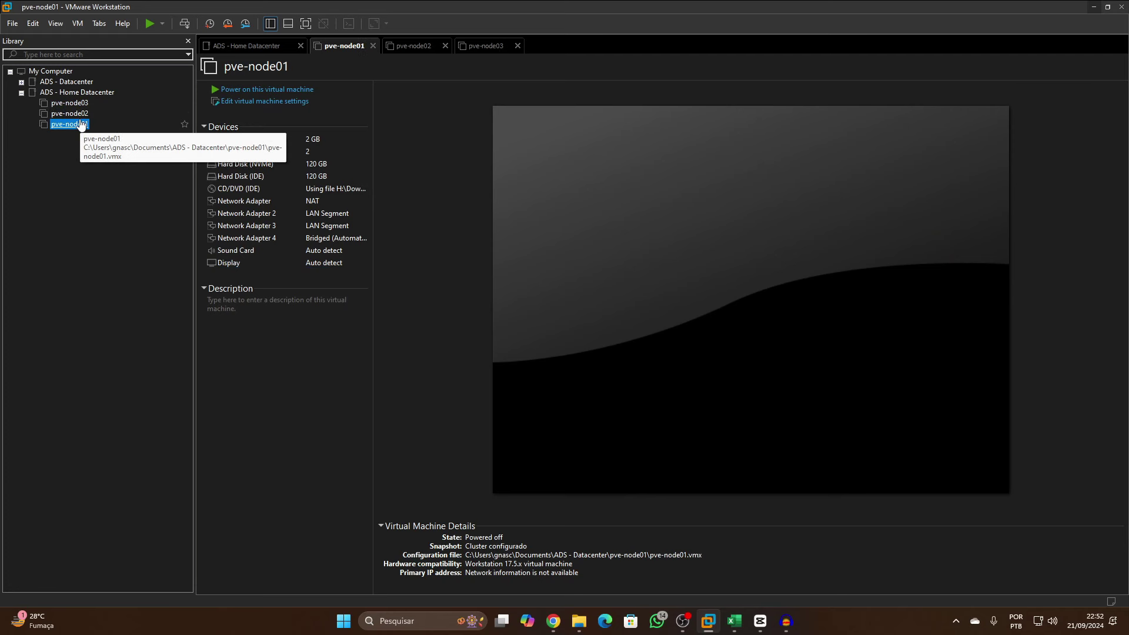
{"action": "key", "text": "Up"}
{"action": "key", "text": "Up"}
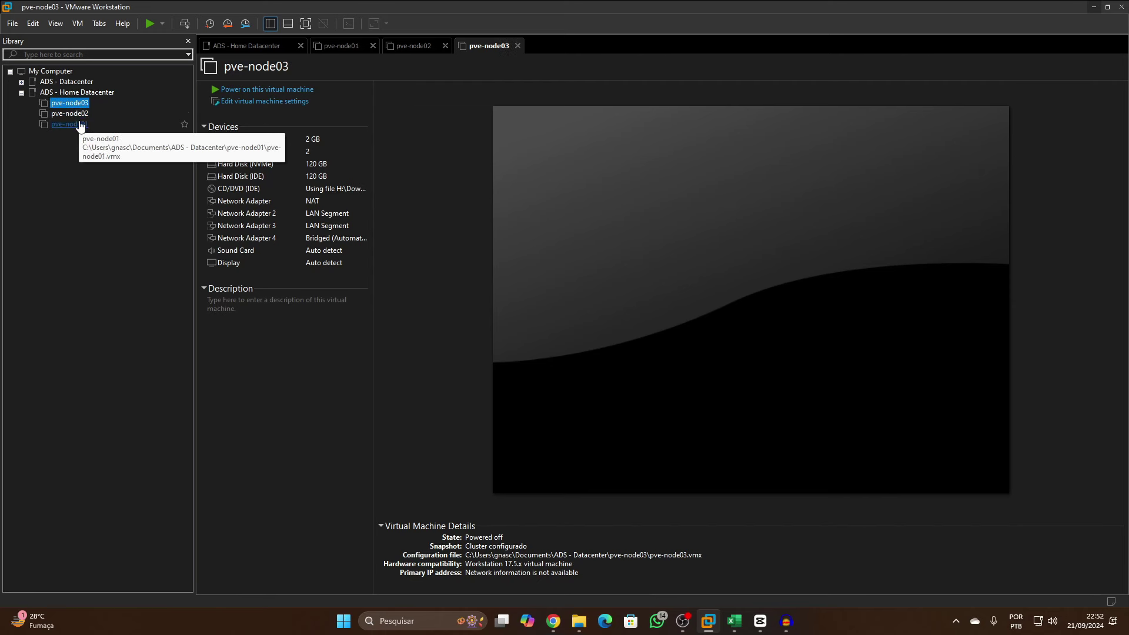
{"action": "left_click", "coordinate": [81, 124]}
{"action": "left_click", "coordinate": [75, 114]}
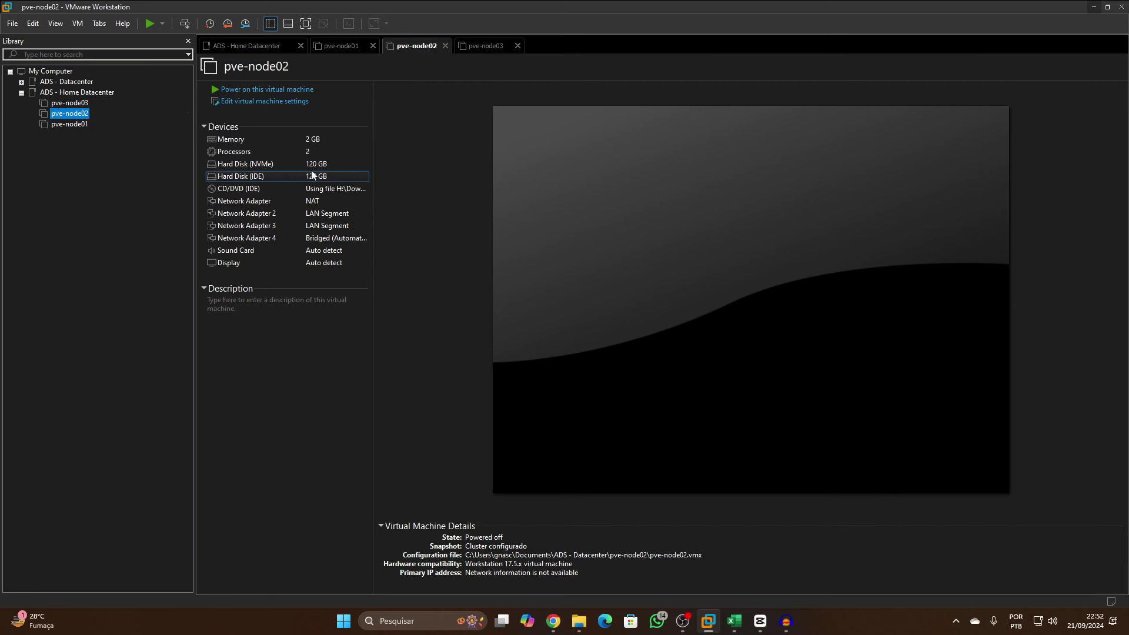
{"action": "left_click", "coordinate": [82, 104]}
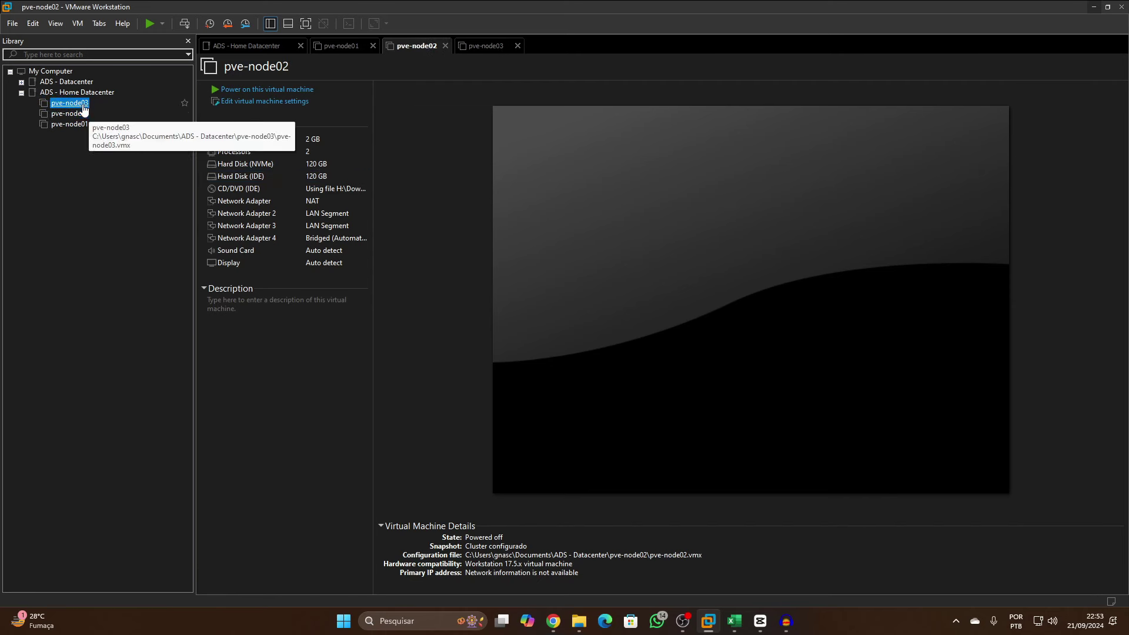
{"action": "left_click", "coordinate": [70, 114]}
{"action": "left_click", "coordinate": [71, 124]}
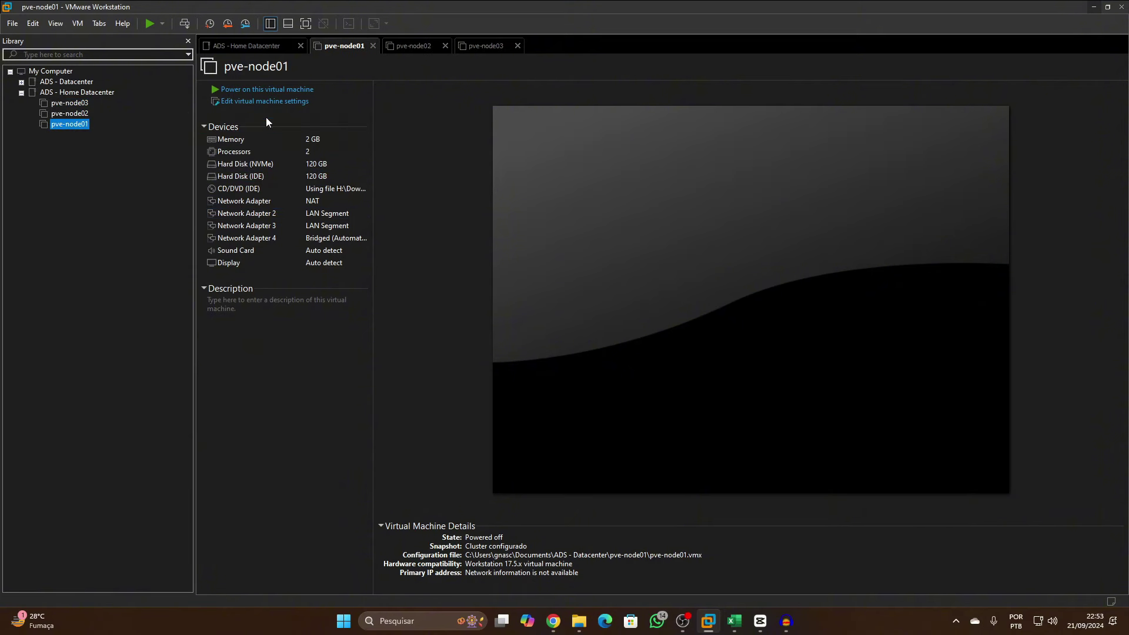
Power on pve-node01, pve-node02 and pve-node03 one after another
{"action": "left_click", "coordinate": [148, 24]}
{"action": "left_click", "coordinate": [69, 114]}
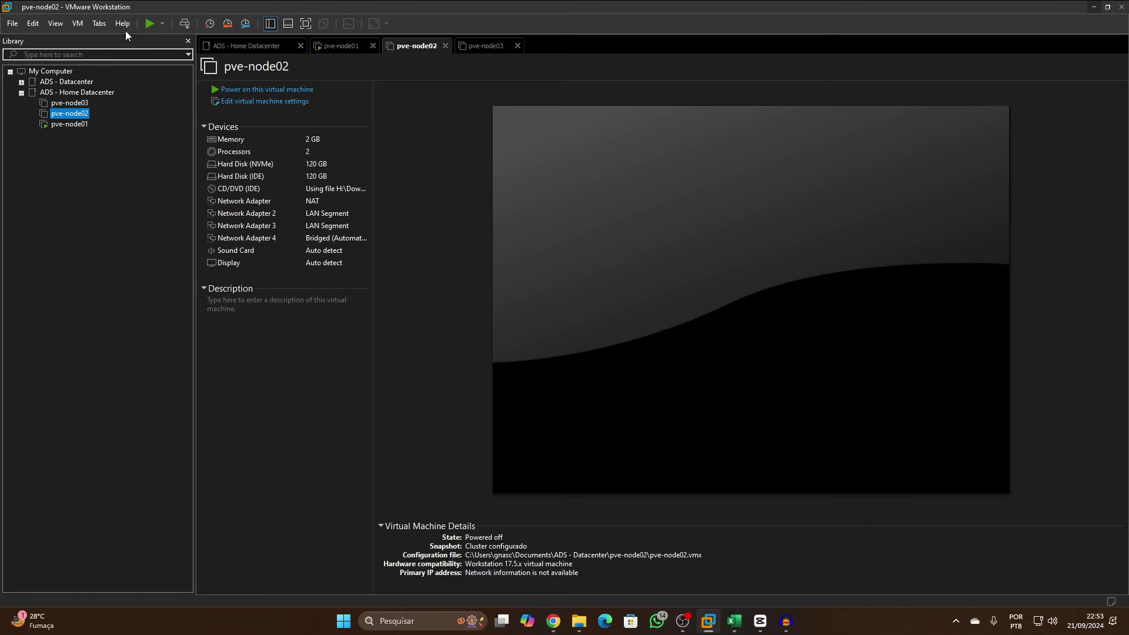
{"action": "left_click", "coordinate": [147, 24]}
{"action": "left_click", "coordinate": [70, 102]}
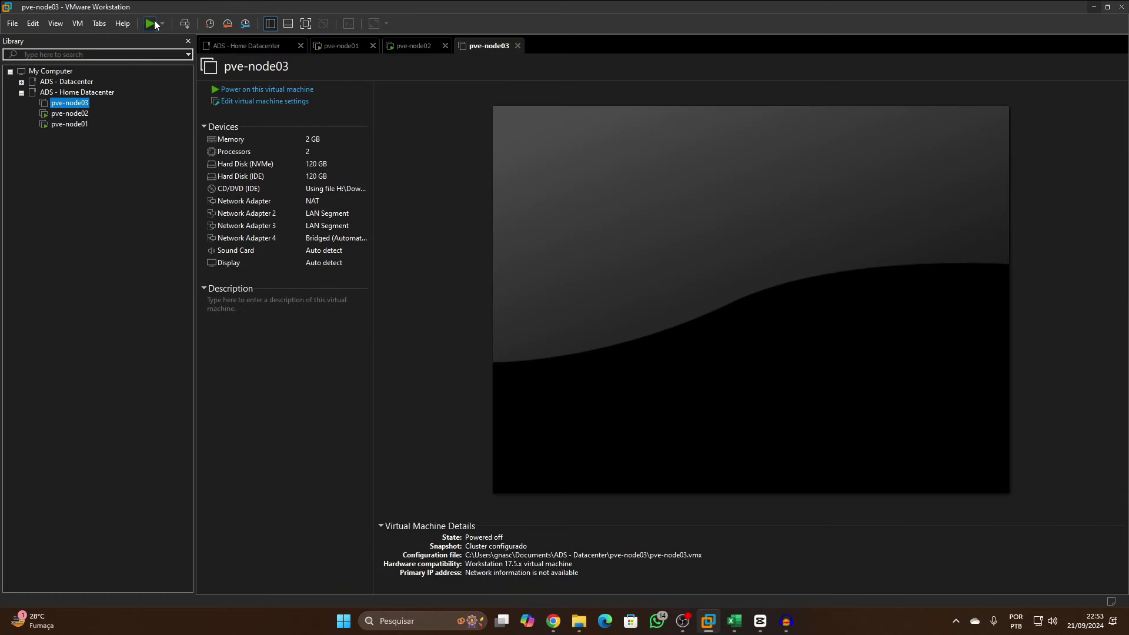
{"action": "left_click", "coordinate": [150, 23]}
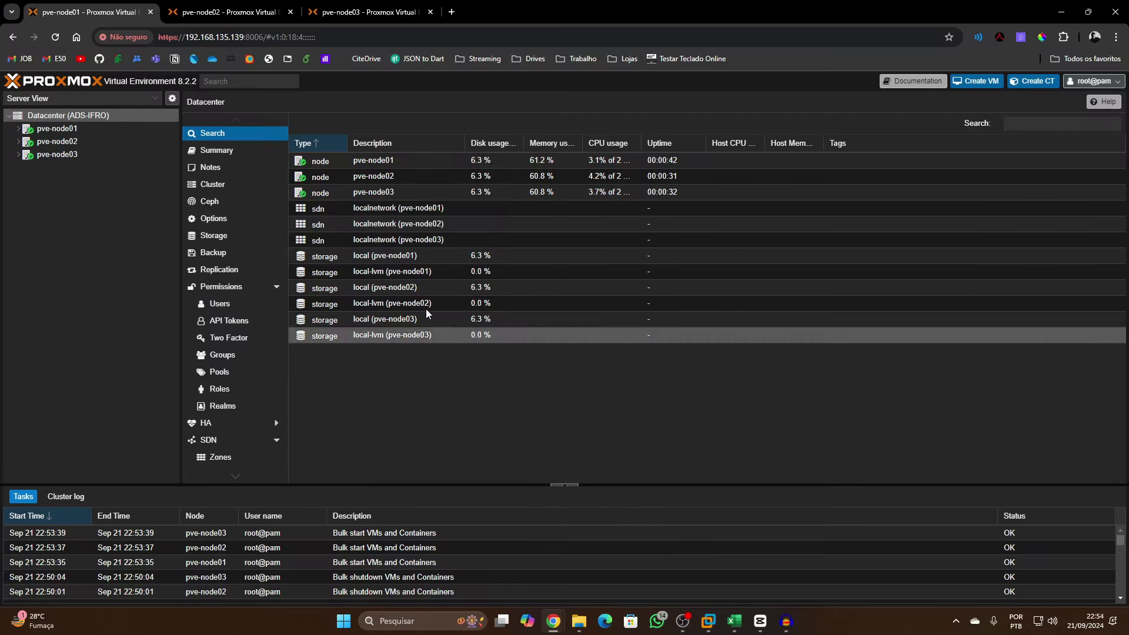
From Datacenter's Ceph panel, install reef 18.2 via the No-Subscription repository and confirm the package download
{"action": "scroll", "coordinate": [206, 432], "scroll_direction": "down", "scroll_amount": 3}
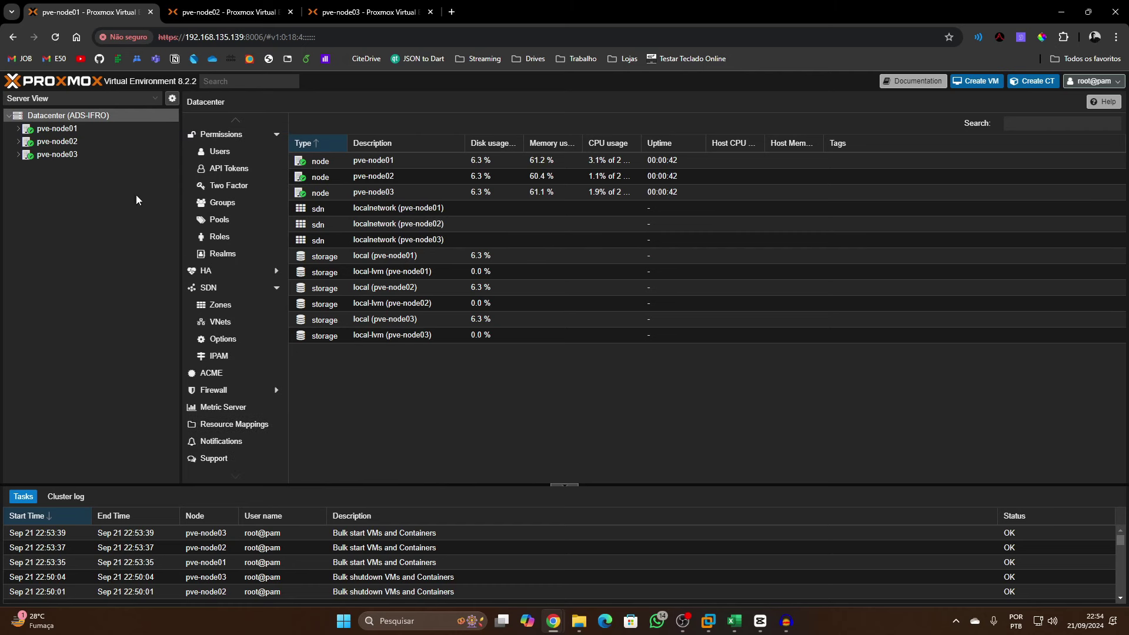
{"action": "scroll", "coordinate": [243, 328], "scroll_direction": "up", "scroll_amount": 3}
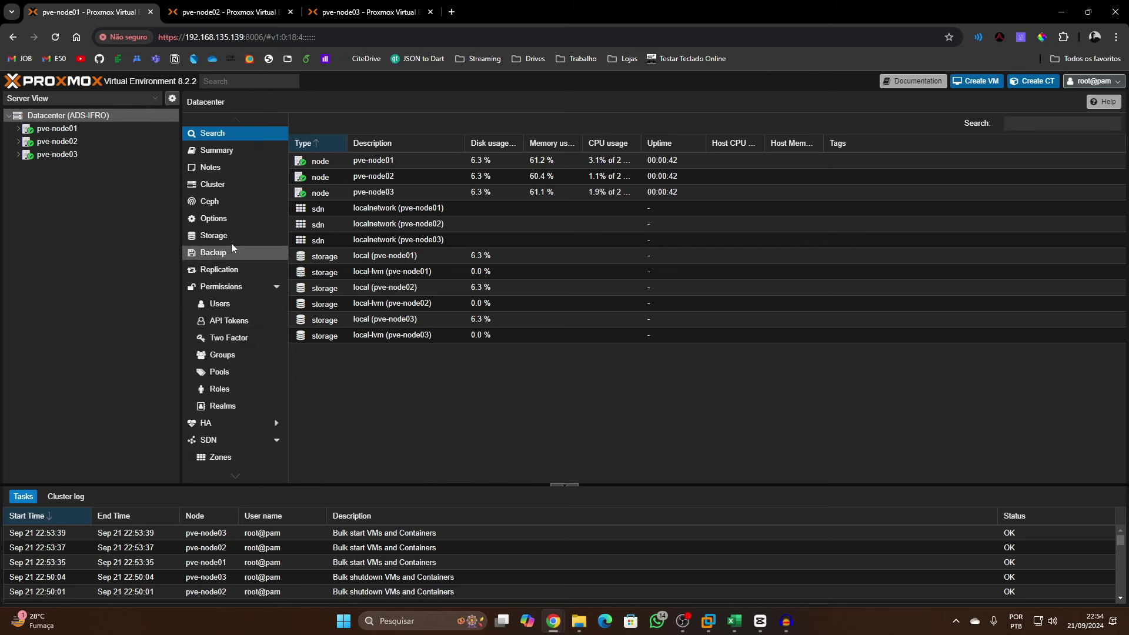
{"action": "left_click", "coordinate": [234, 204]}
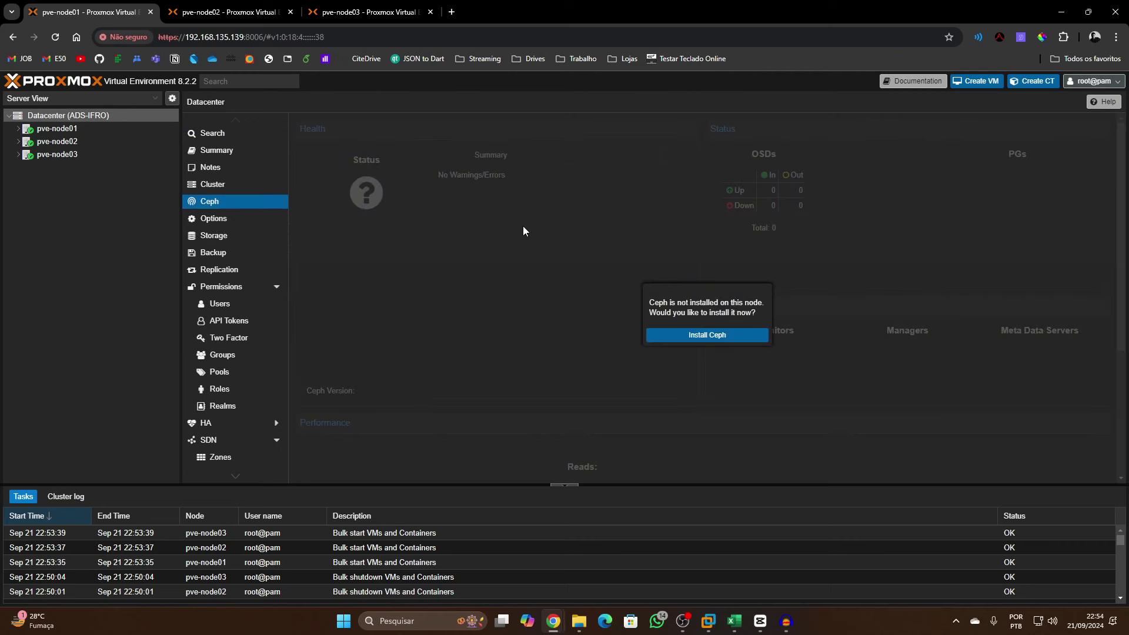
{"action": "left_click", "coordinate": [688, 334]}
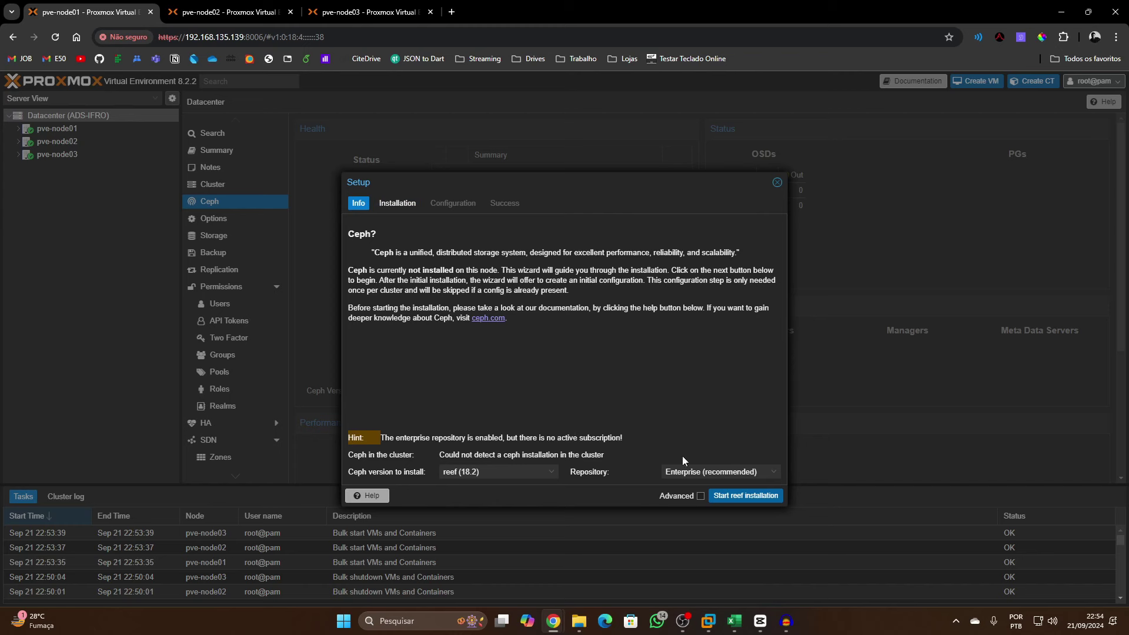
{"action": "left_click", "coordinate": [721, 472]}
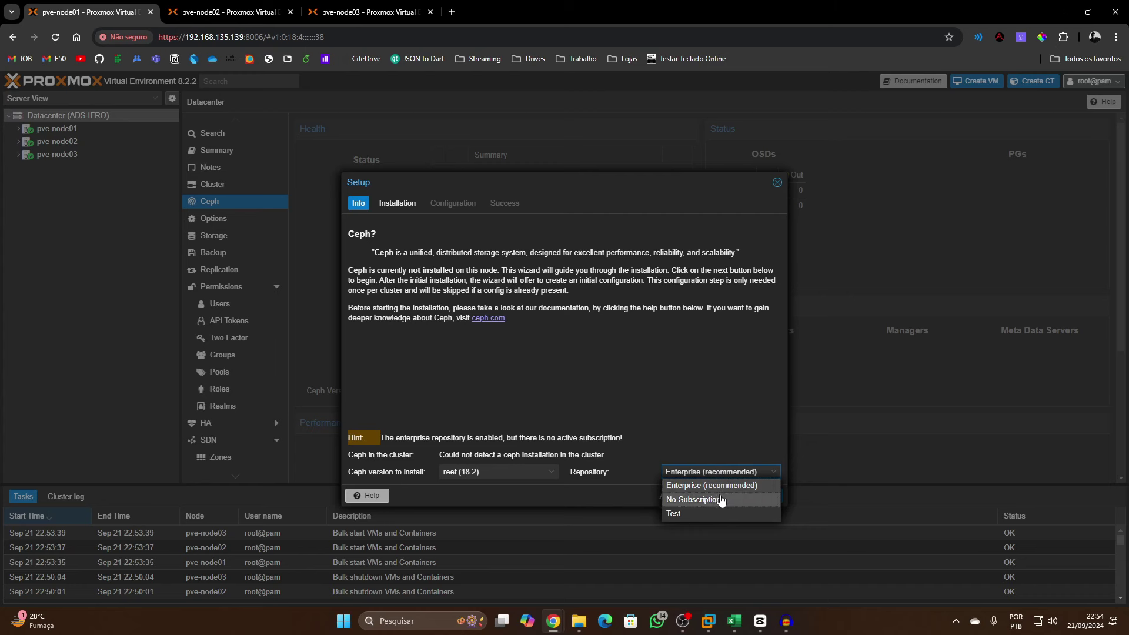
{"action": "left_click", "coordinate": [722, 501]}
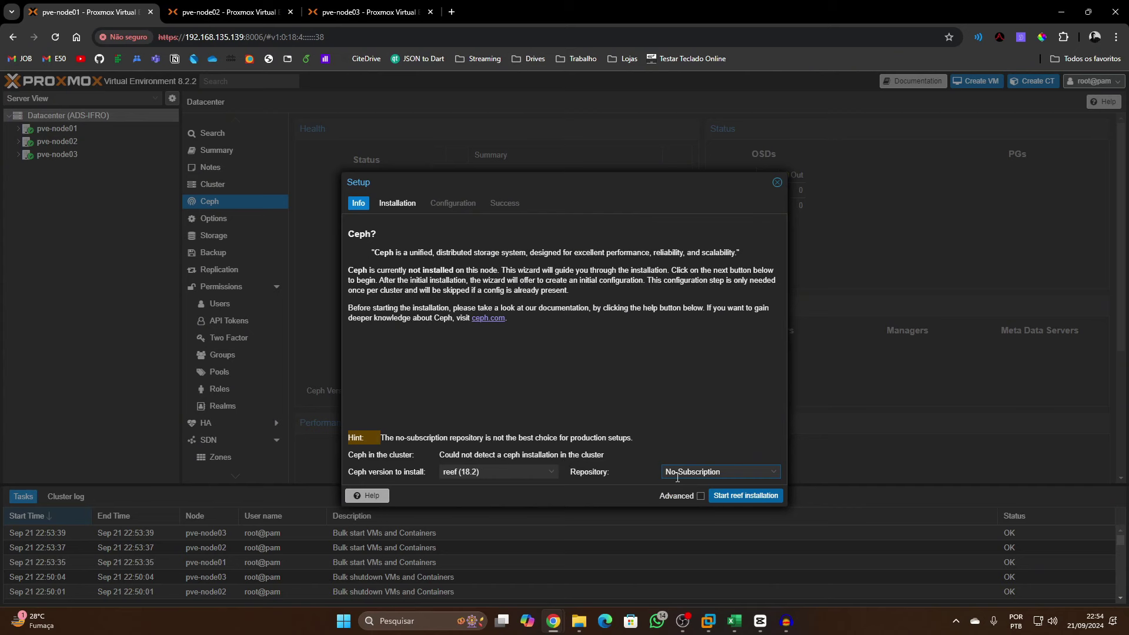
{"action": "left_click", "coordinate": [719, 493]}
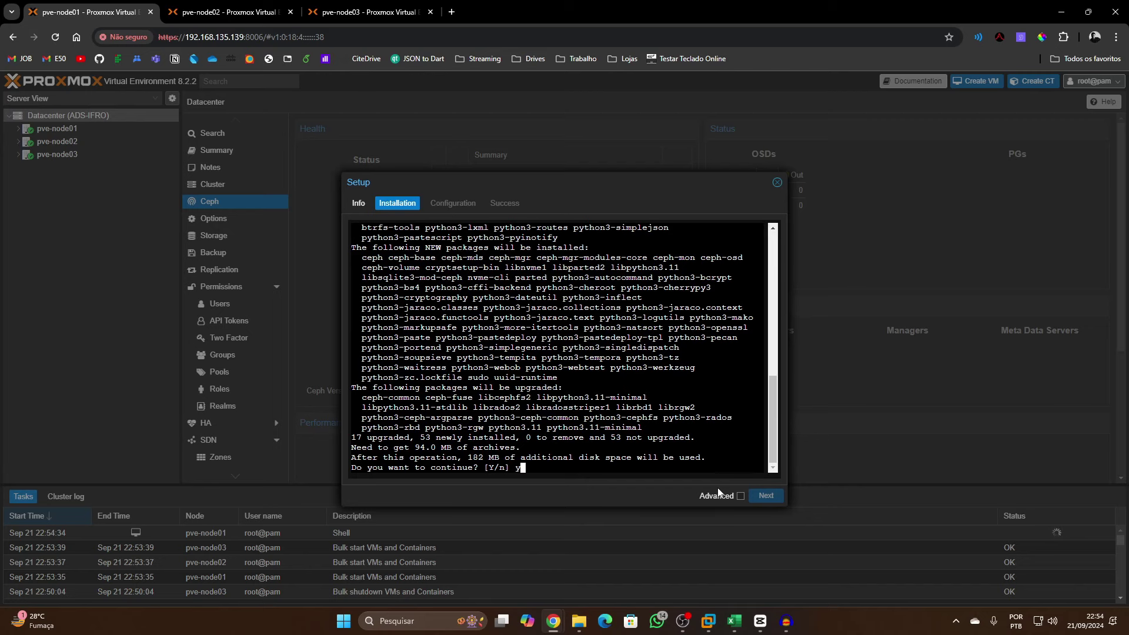
{"action": "key", "text": "Return"}
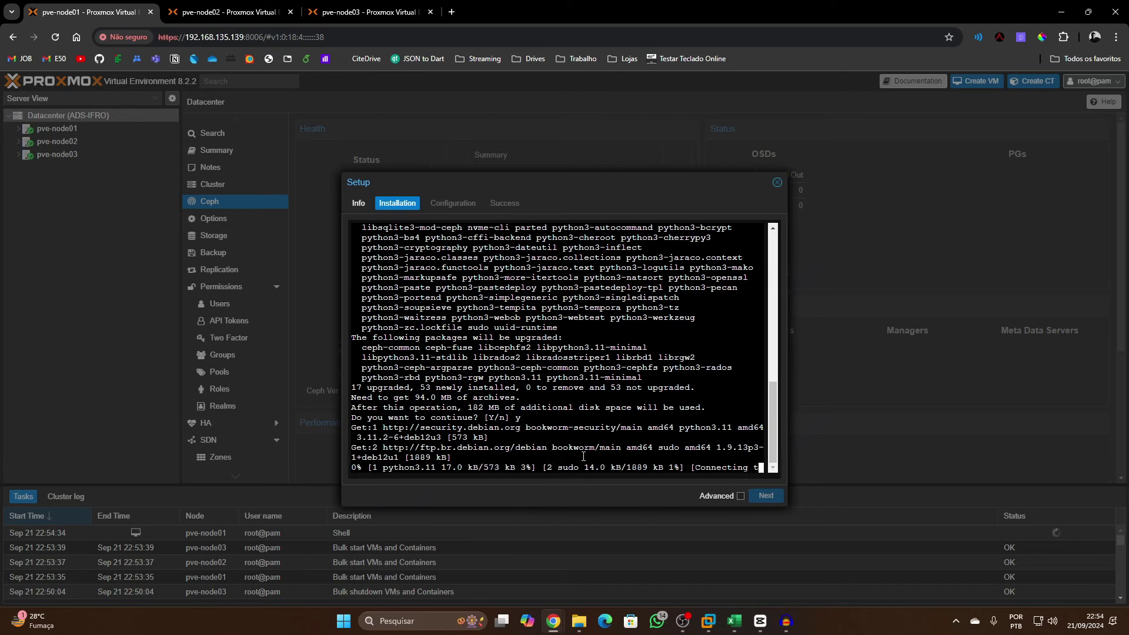
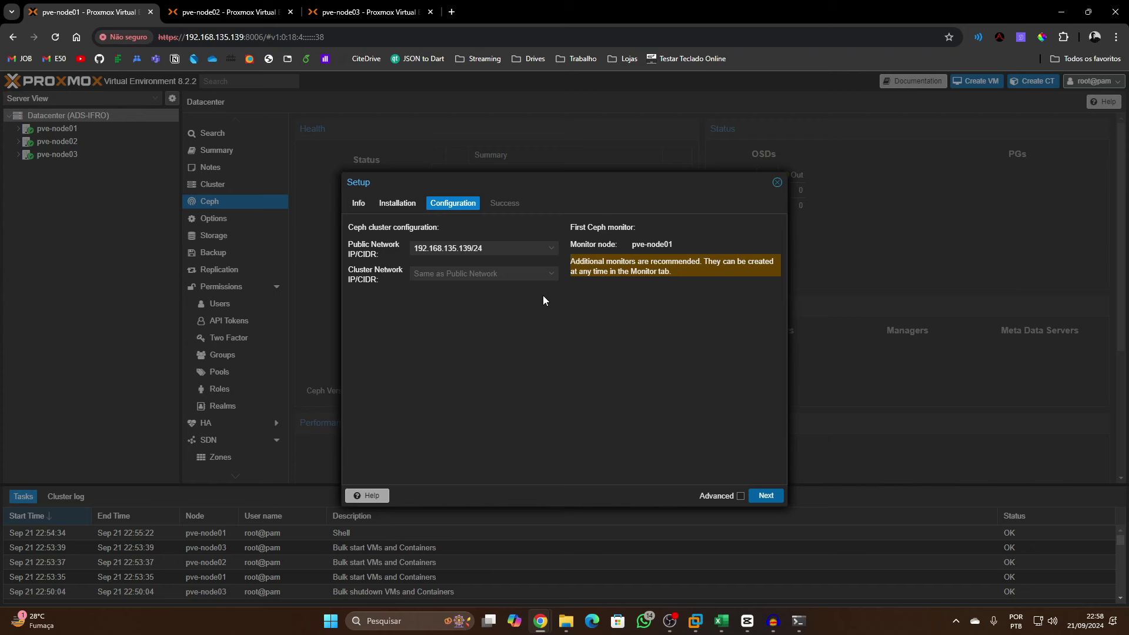
Set both Public and Cluster Network to 172.16.20.1/29 and finish the Ceph setup
{"action": "left_click", "coordinate": [552, 253]}
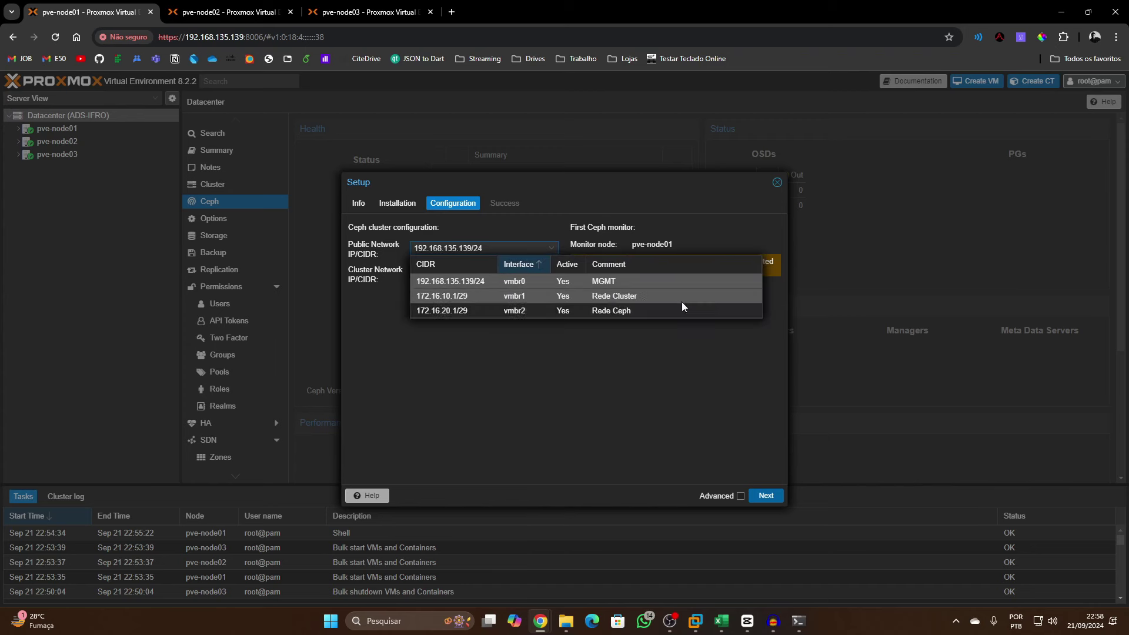
{"action": "left_click", "coordinate": [629, 311]}
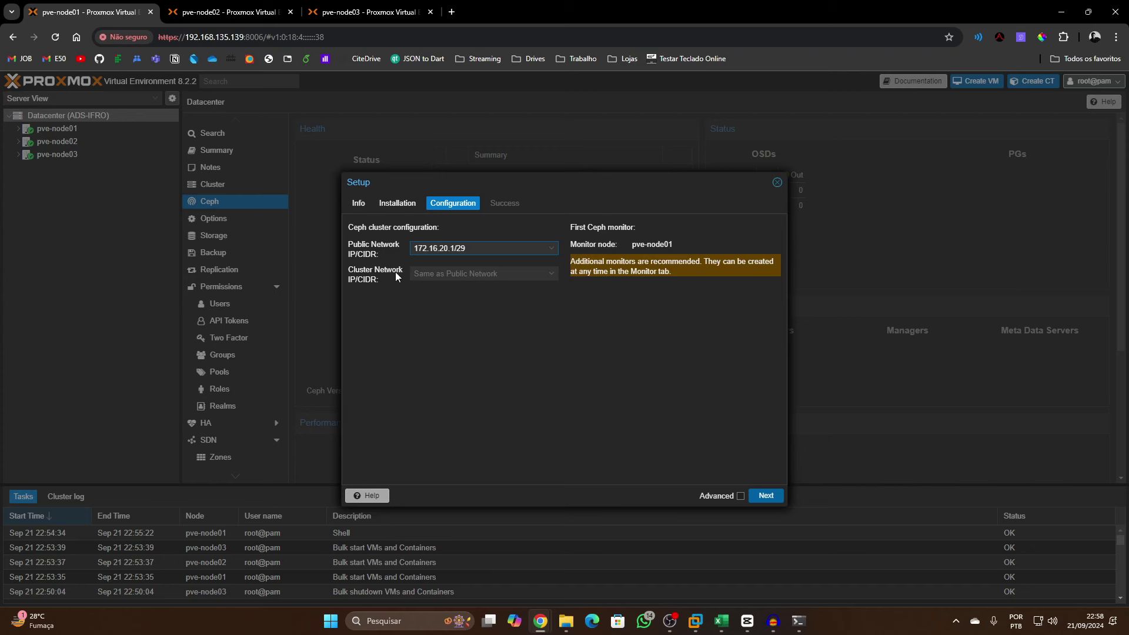
{"action": "left_click", "coordinate": [499, 275]}
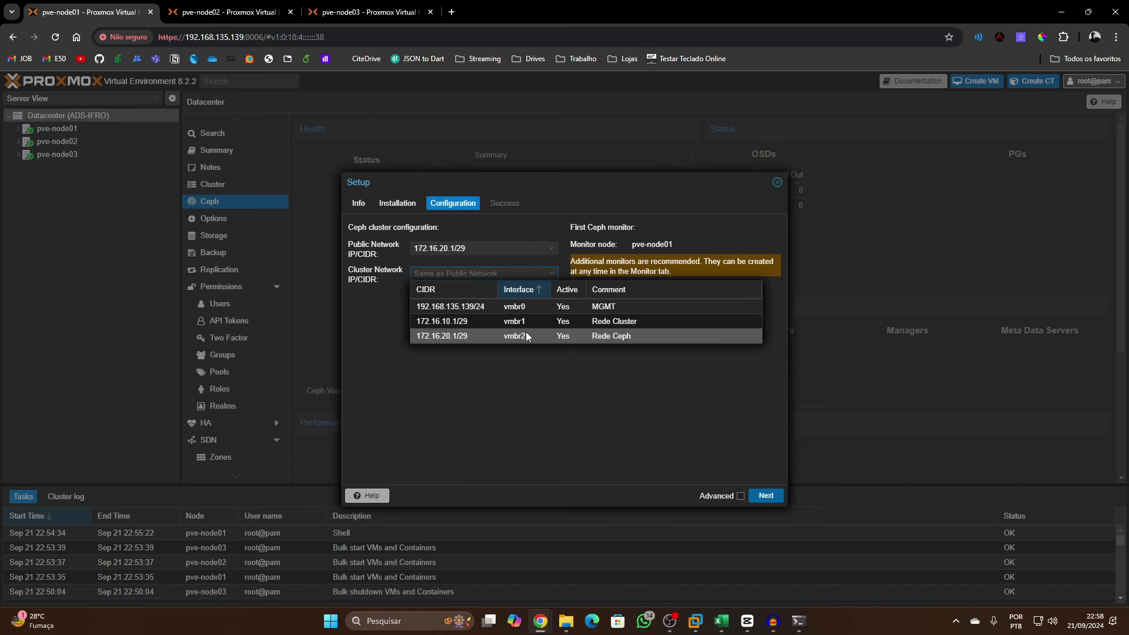
{"action": "left_click", "coordinate": [607, 338]}
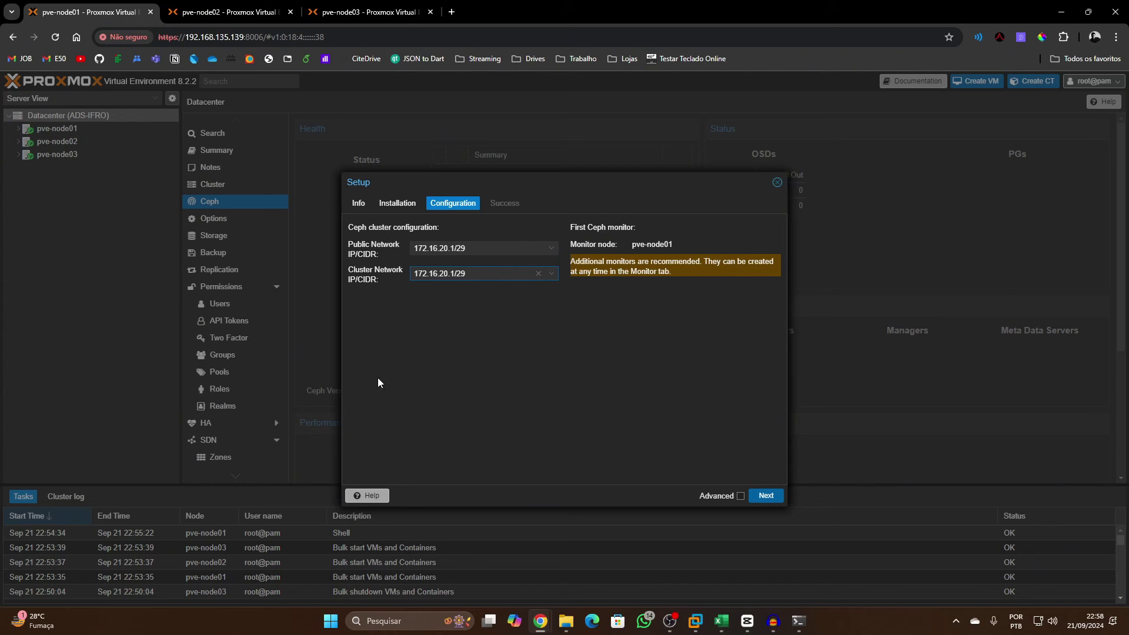
{"action": "left_click", "coordinate": [771, 500]}
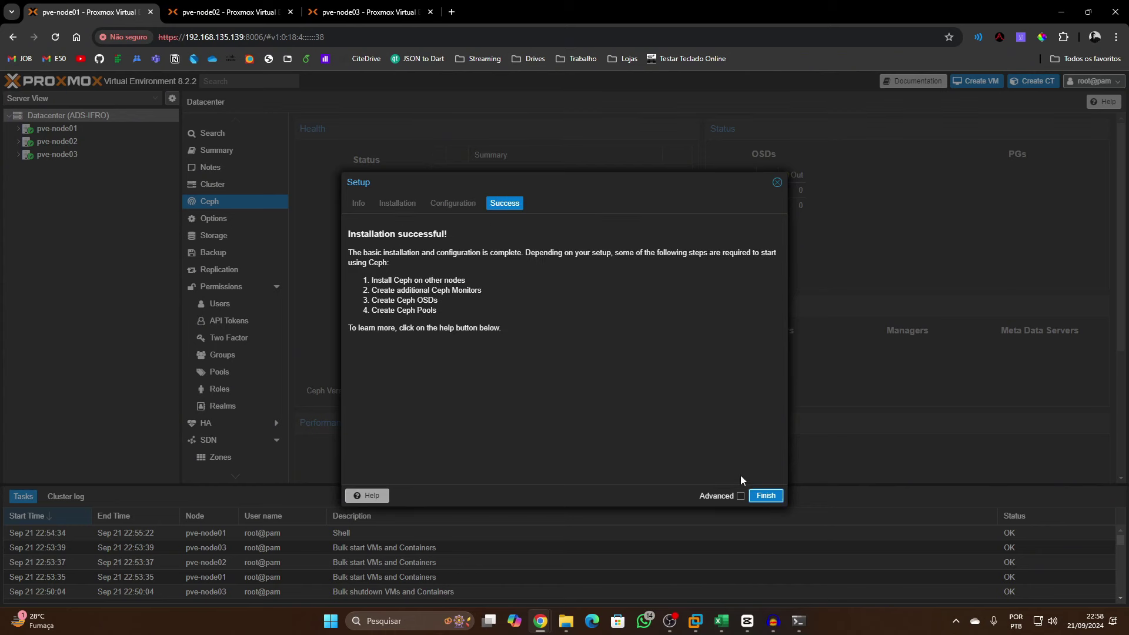
{"action": "left_click", "coordinate": [775, 496]}
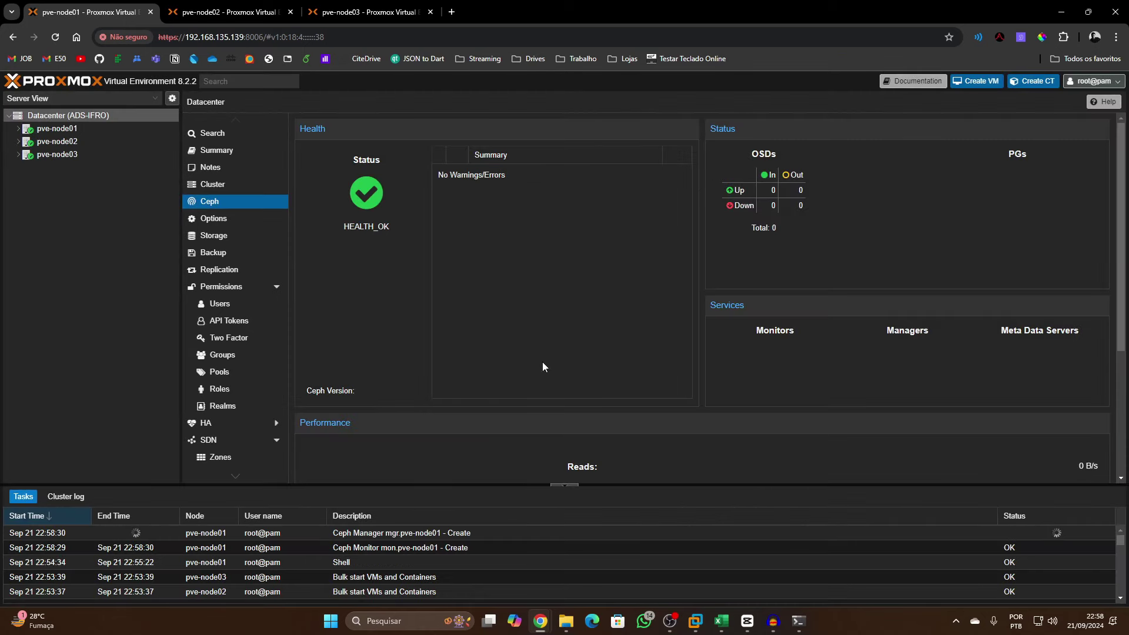
Check pve-node01's Ceph status dashboard, then move to pve-node02's Ceph page
{"action": "scroll", "coordinate": [552, 435], "scroll_direction": "down", "scroll_amount": 3}
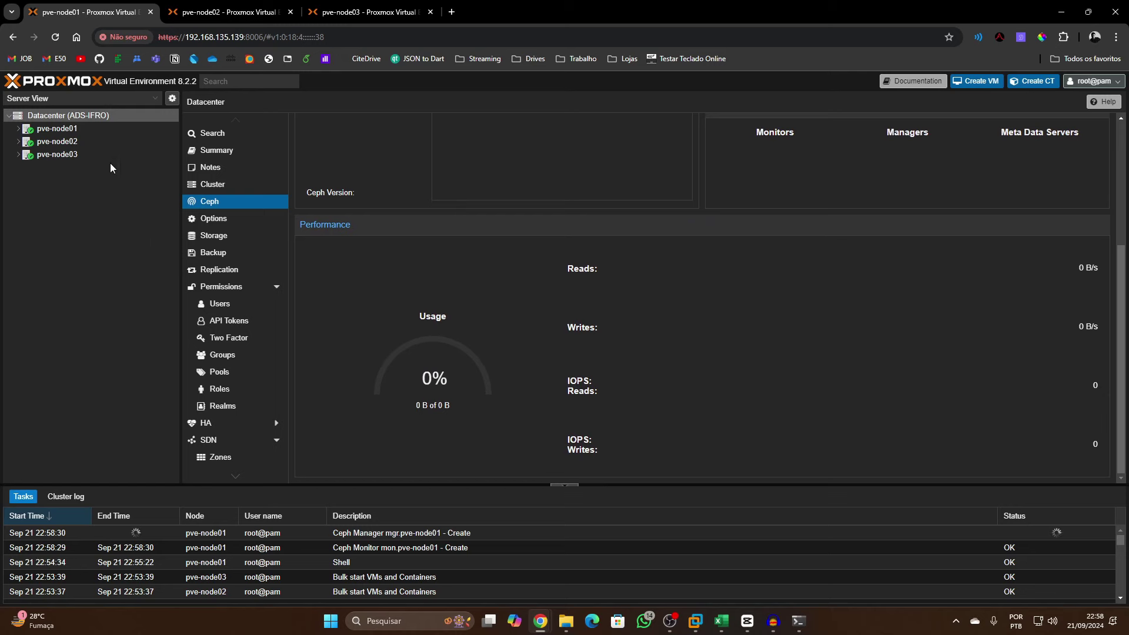
{"action": "left_click", "coordinate": [82, 132]}
{"action": "scroll", "coordinate": [227, 423], "scroll_direction": "down", "scroll_amount": 2}
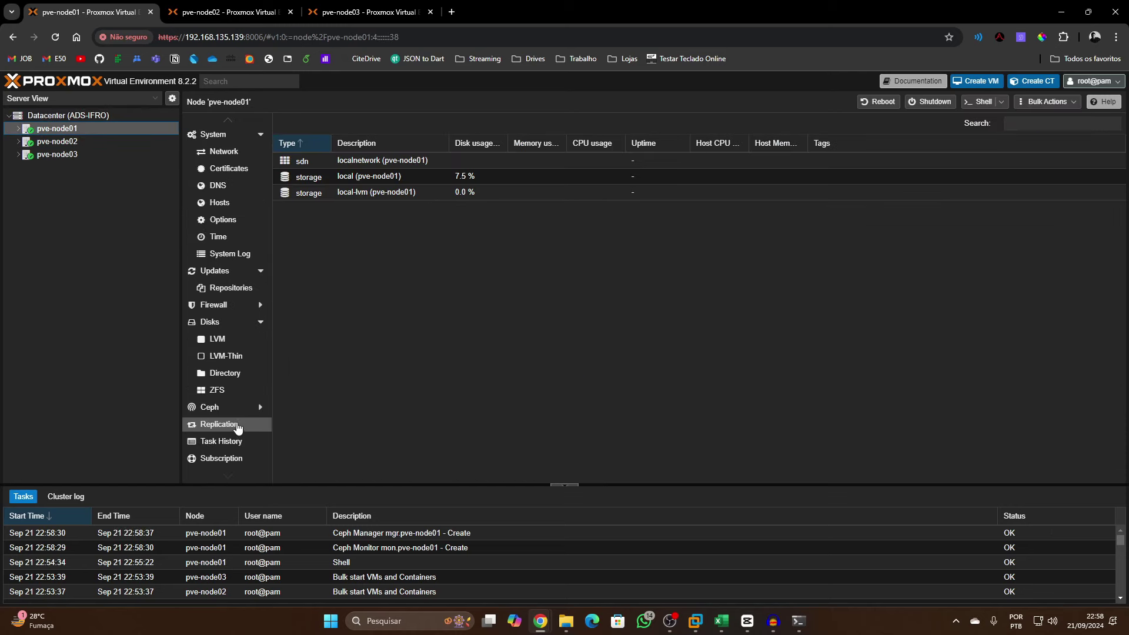
{"action": "left_click", "coordinate": [221, 407]}
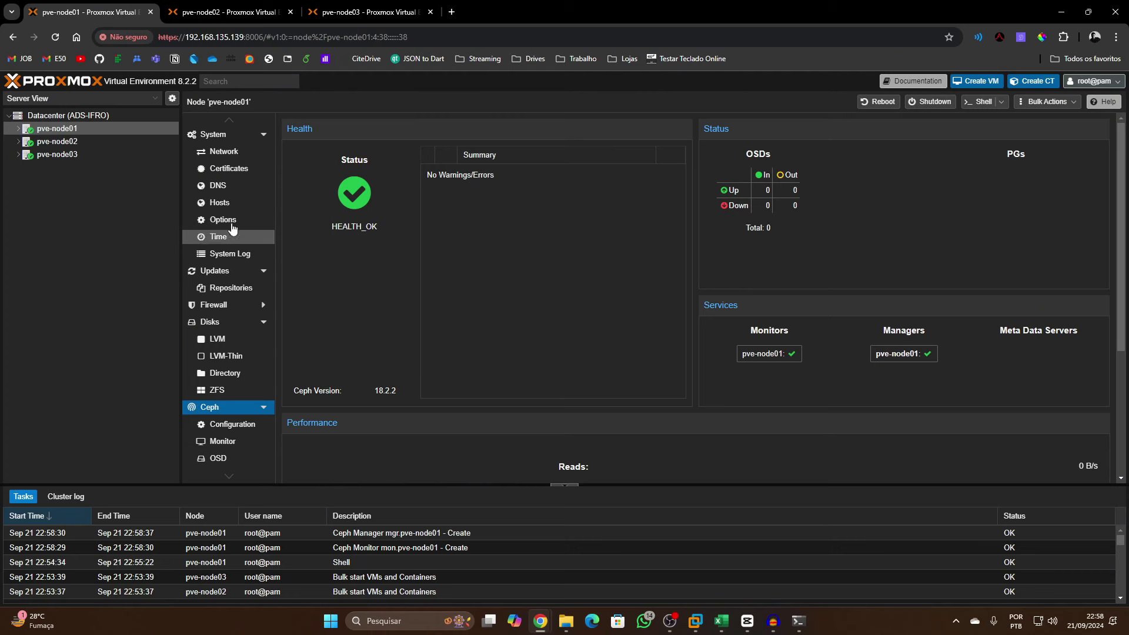
{"action": "left_click", "coordinate": [56, 141]}
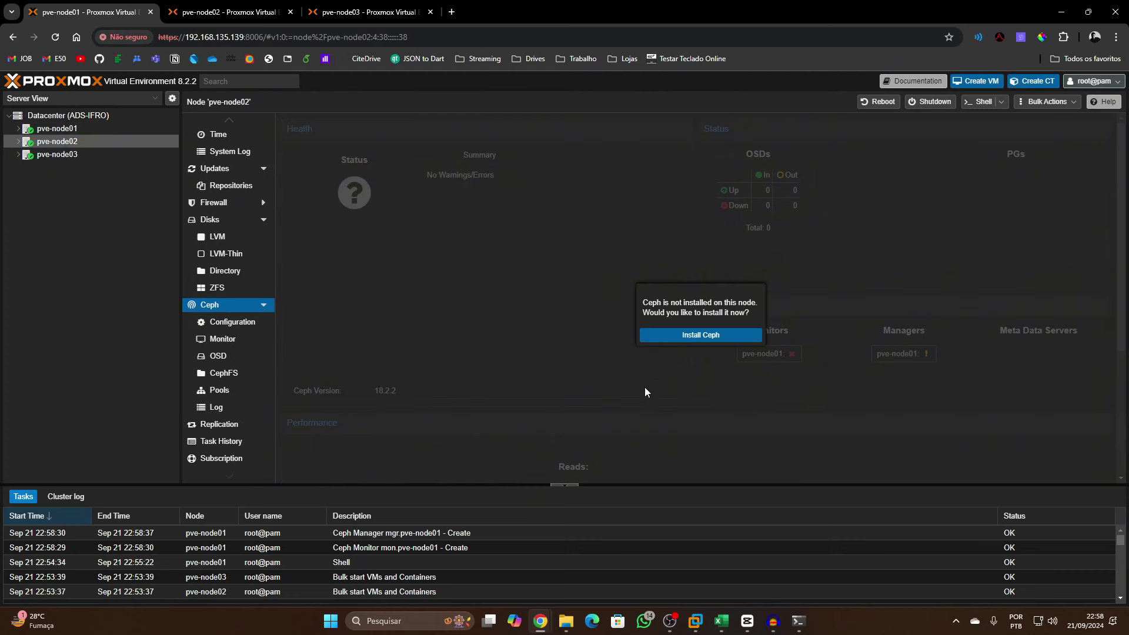
Install Ceph reef on pve-node02 from the No-Subscription repository, confirming with y
{"action": "left_click", "coordinate": [703, 335]}
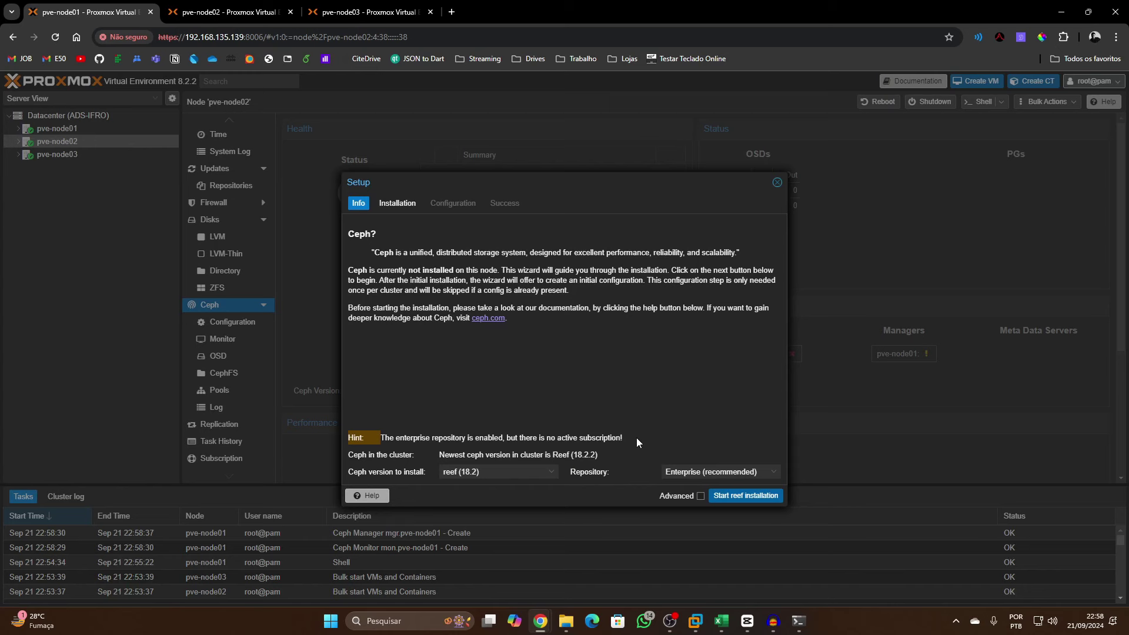
{"action": "left_click", "coordinate": [712, 471]}
{"action": "left_click", "coordinate": [694, 500]}
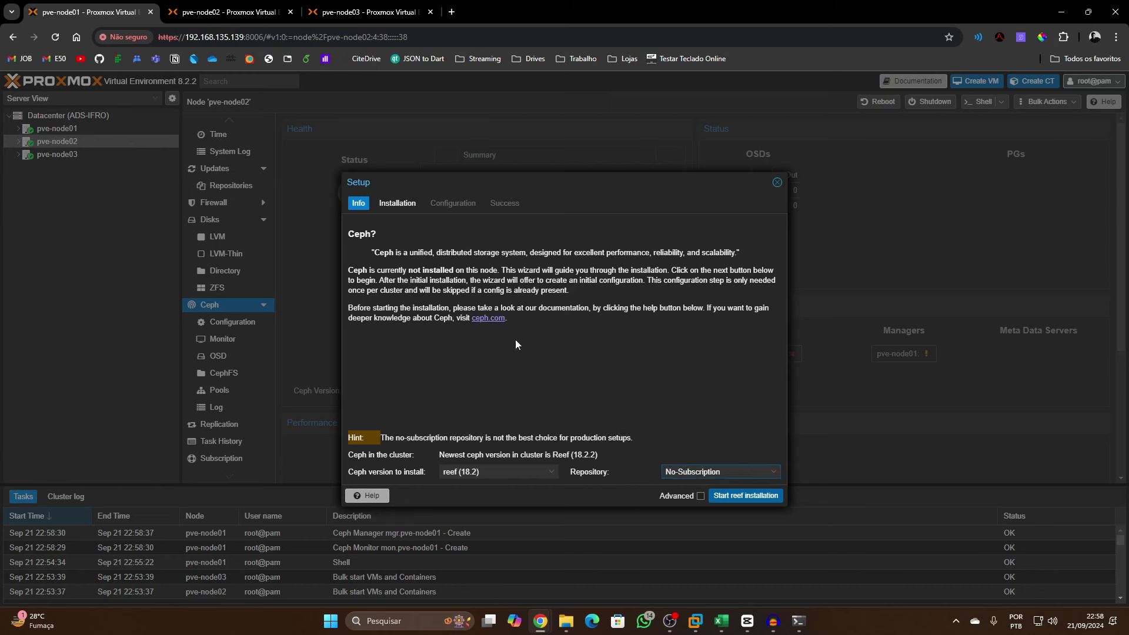
{"action": "left_click", "coordinate": [733, 496]}
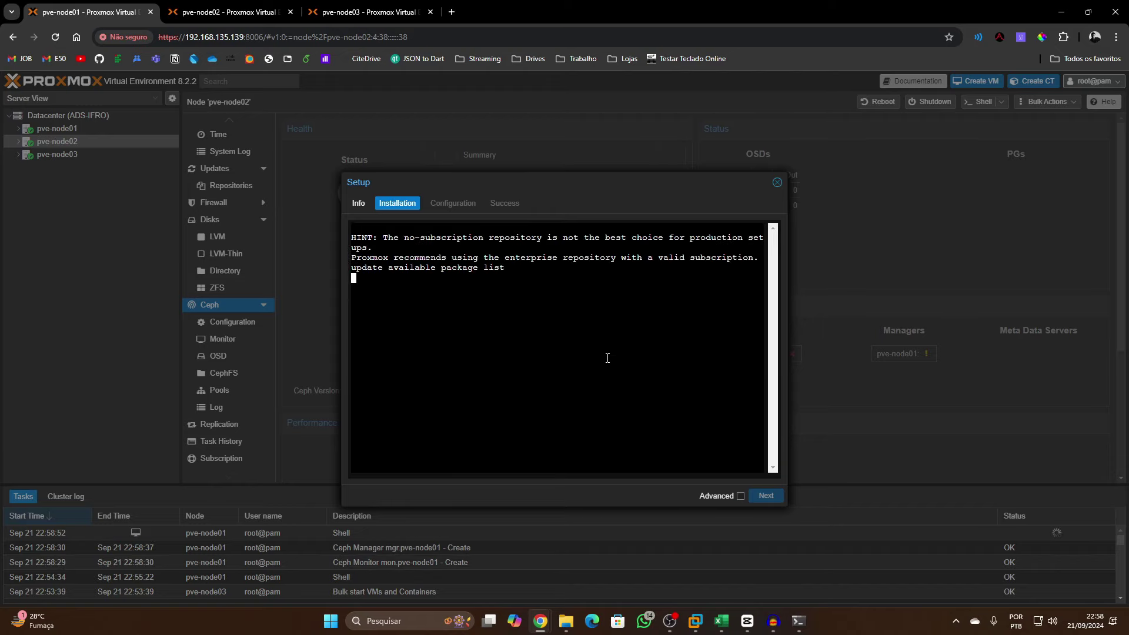
{"action": "type", "text": "y"}
{"action": "key", "text": "Return"}
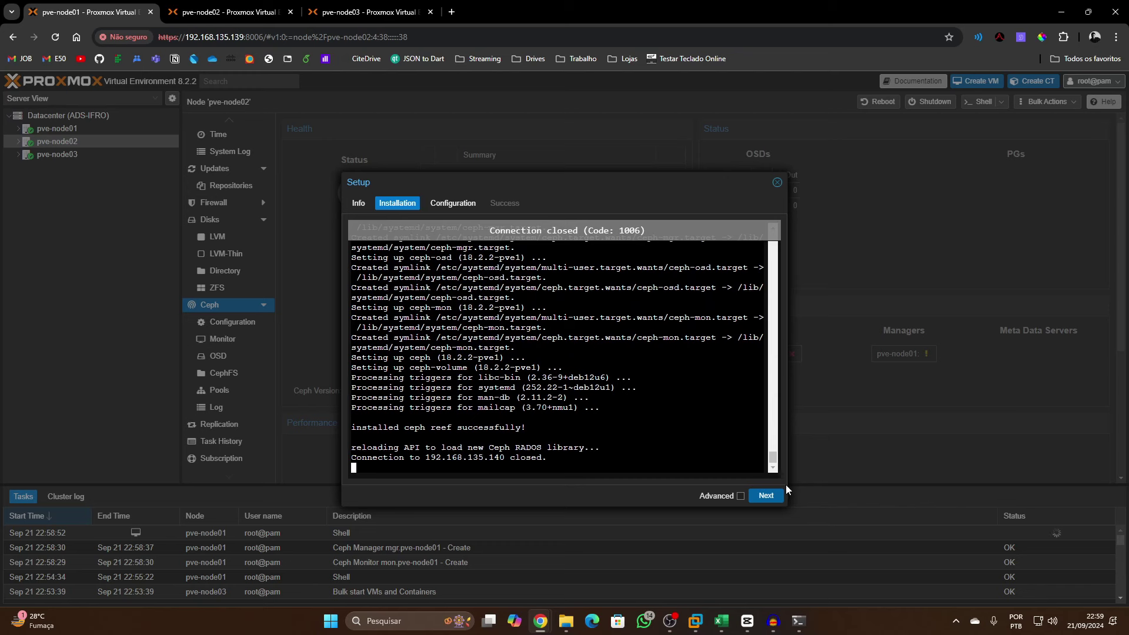
Skip the already initialized configuration to finish the wizard, then go to pve-node03's Ceph page
{"action": "left_click", "coordinate": [766, 495]}
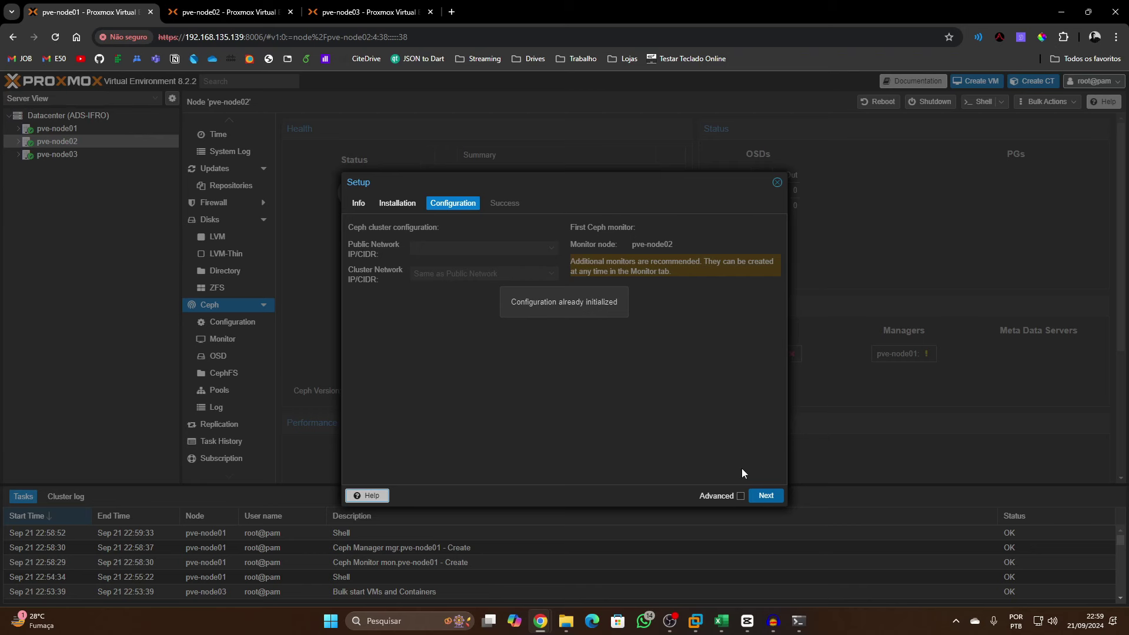
{"action": "left_click", "coordinate": [766, 496]}
{"action": "left_click", "coordinate": [763, 496]}
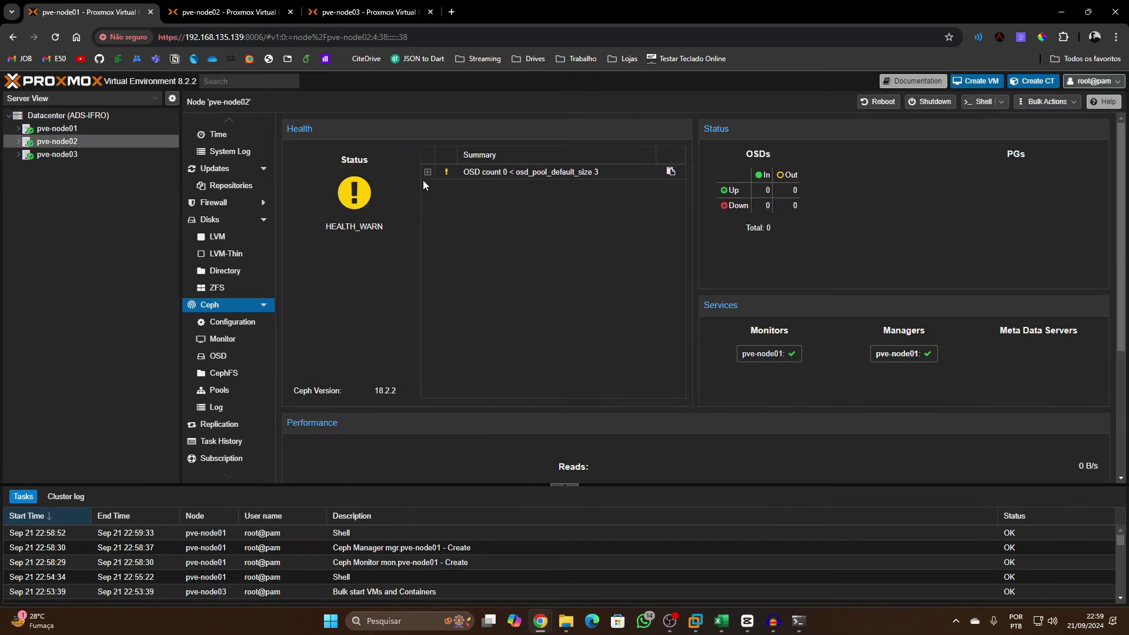
{"action": "left_click", "coordinate": [111, 153]}
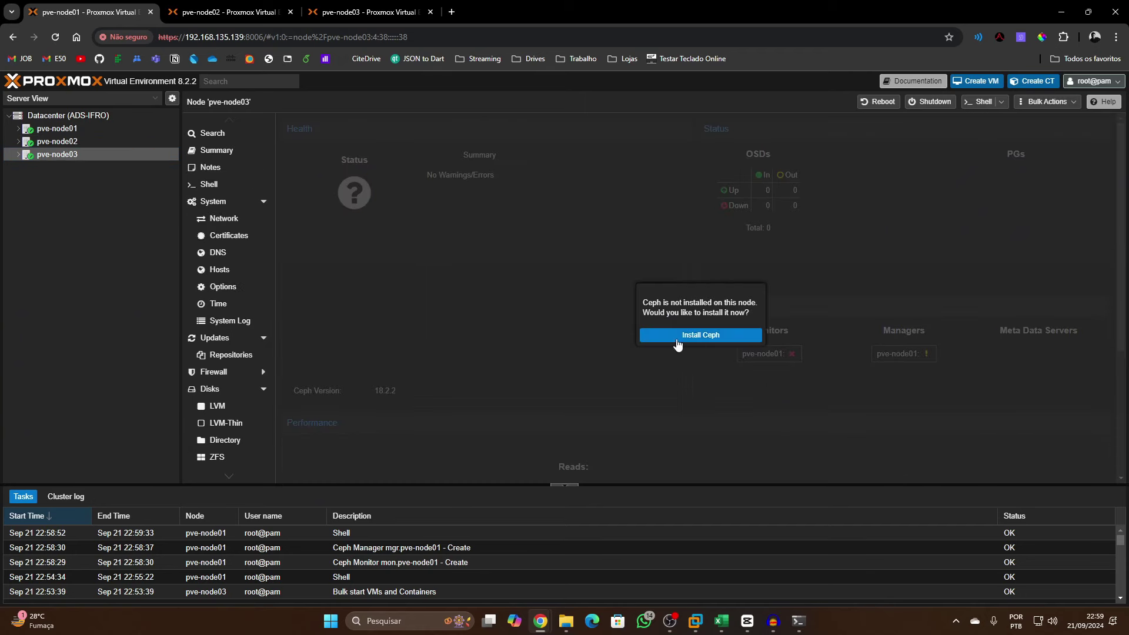
Install Ceph reef 18.2 on pve-node03 using the No-Subscription repository and complete the setup wizard
{"action": "left_click", "coordinate": [700, 335]}
{"action": "left_click", "coordinate": [686, 473]}
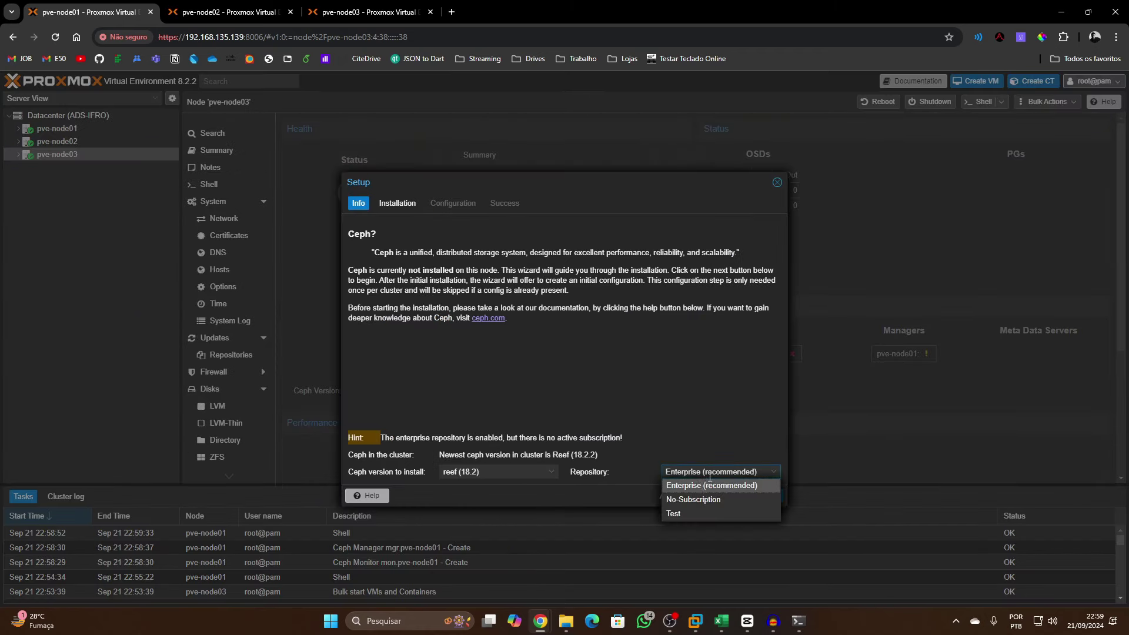
{"action": "left_click", "coordinate": [705, 499]}
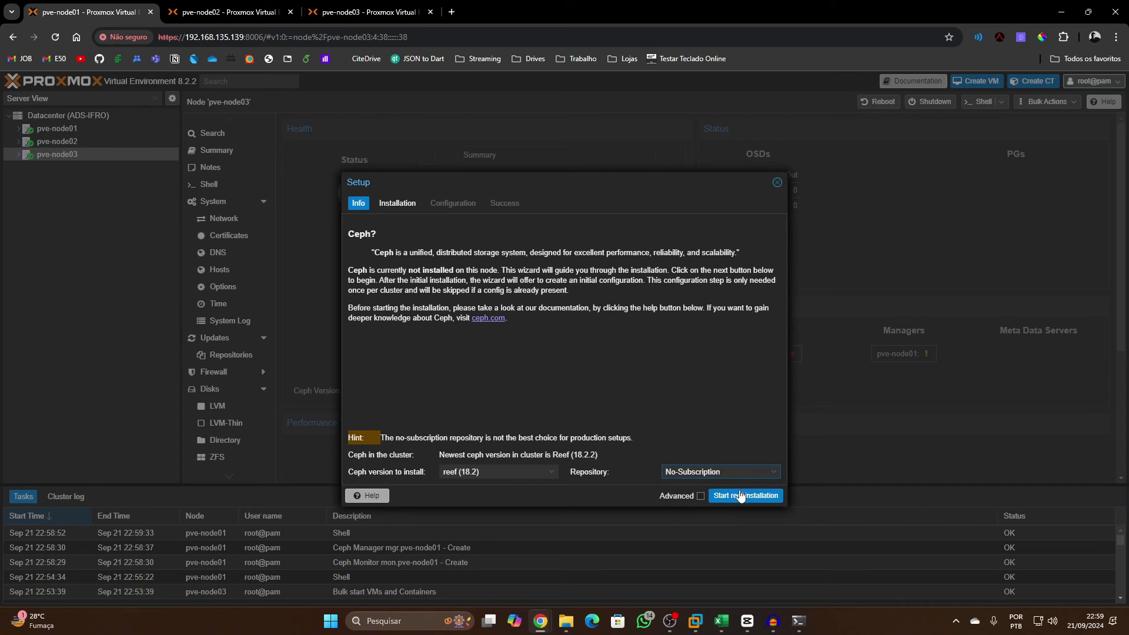
{"action": "left_click", "coordinate": [744, 496]}
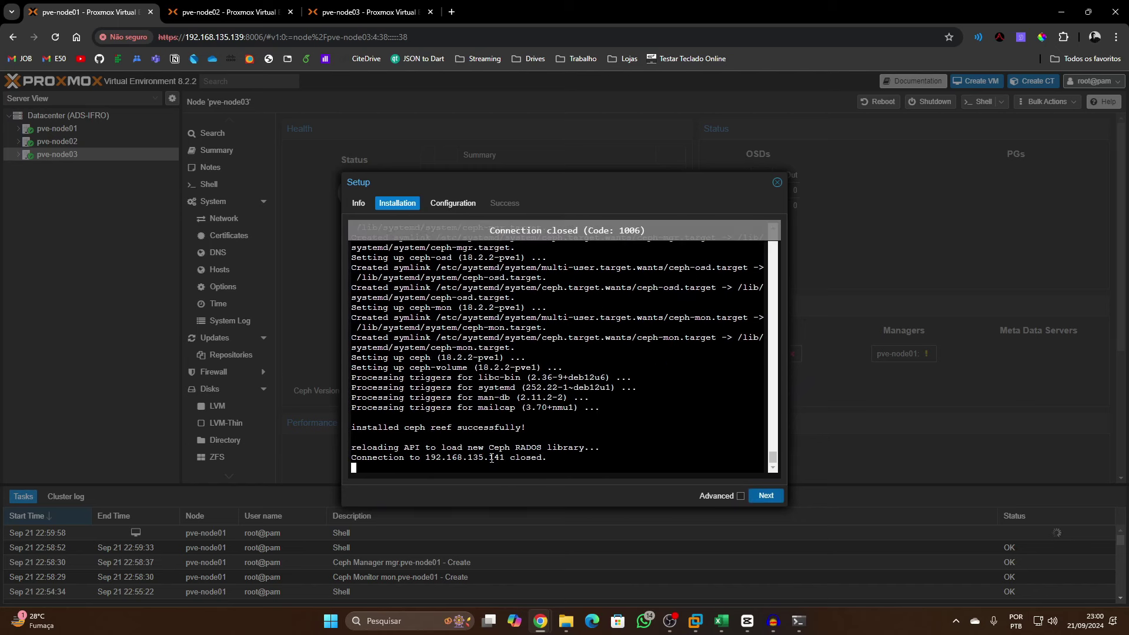
{"action": "left_click", "coordinate": [765, 495]}
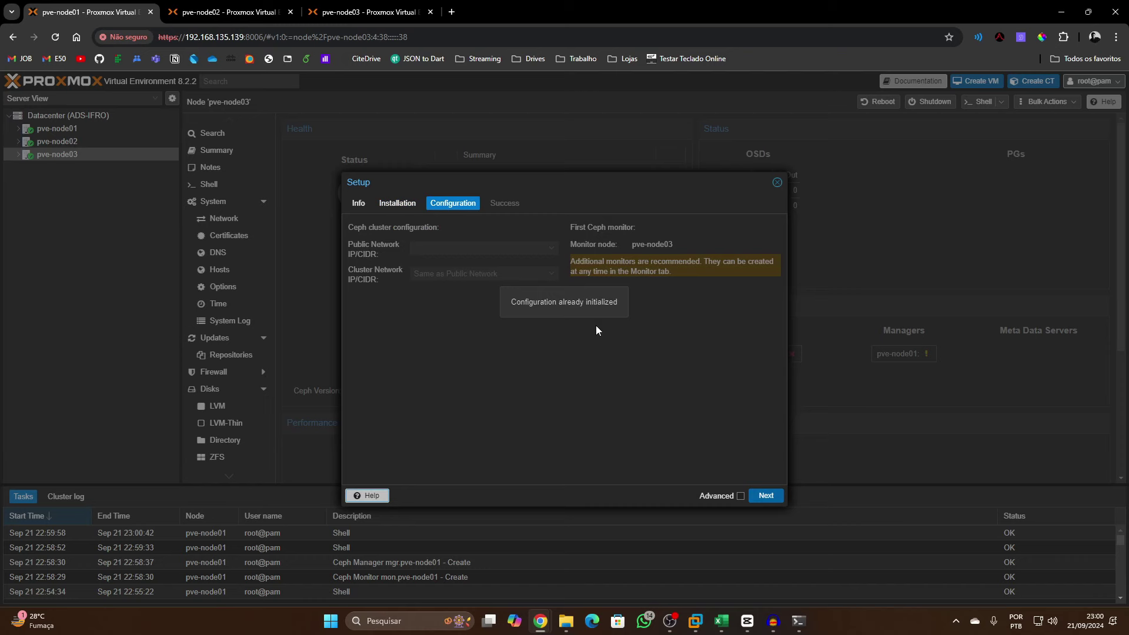
{"action": "left_click", "coordinate": [767, 497]}
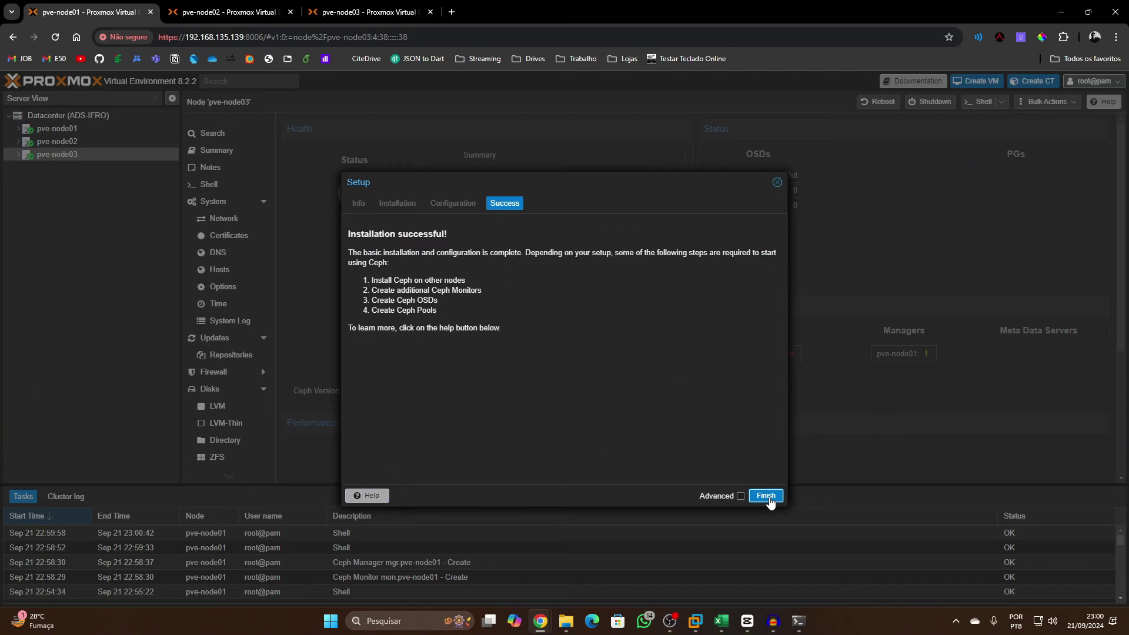
{"action": "left_click", "coordinate": [766, 497]}
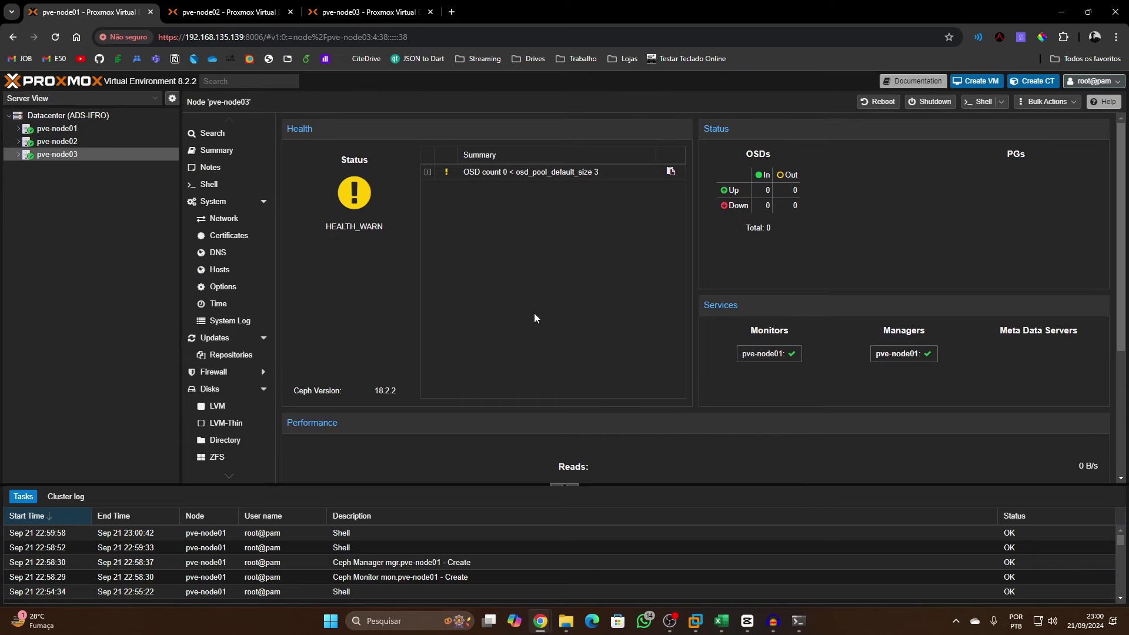
{"action": "scroll", "coordinate": [520, 322], "scroll_direction": "down", "scroll_amount": 3}
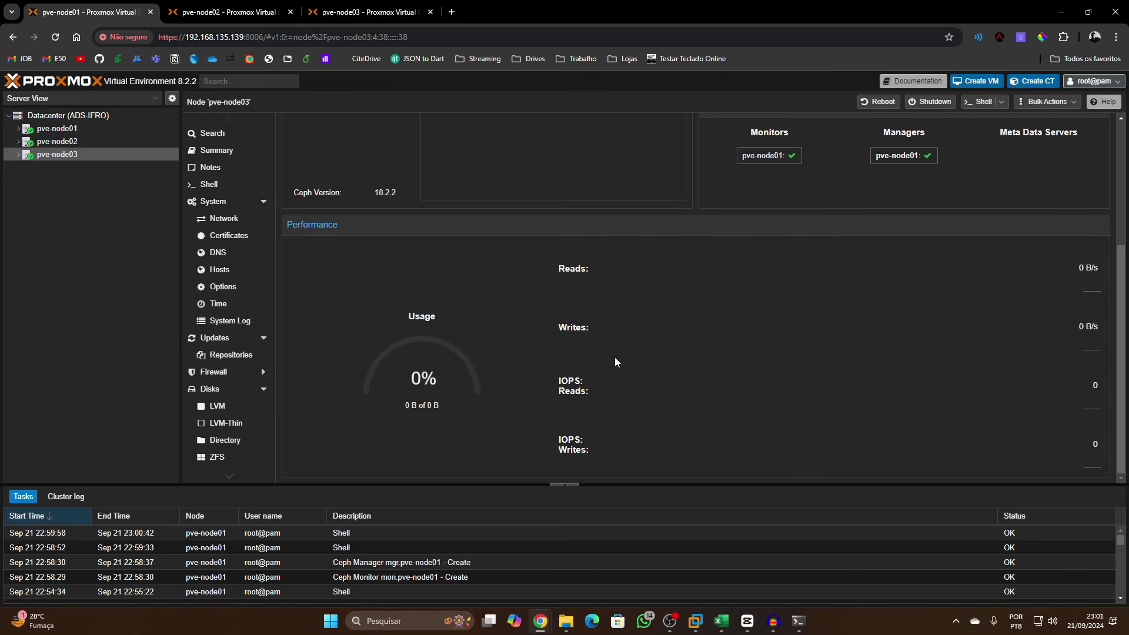
{"action": "scroll", "coordinate": [615, 358], "scroll_direction": "up", "scroll_amount": 3}
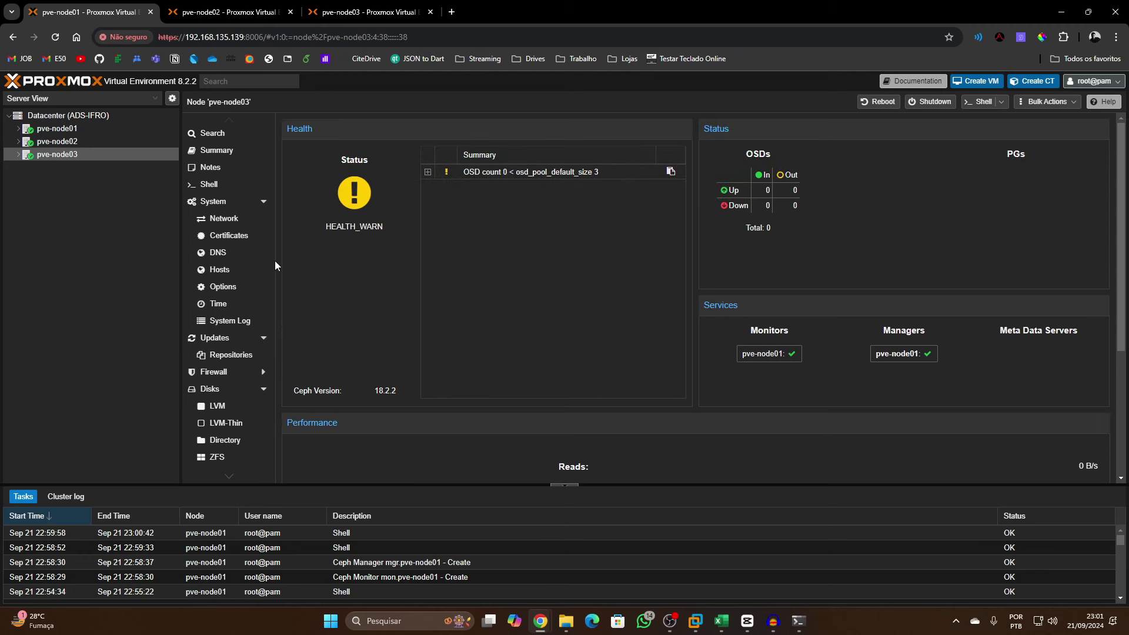
{"action": "left_click", "coordinate": [110, 117]}
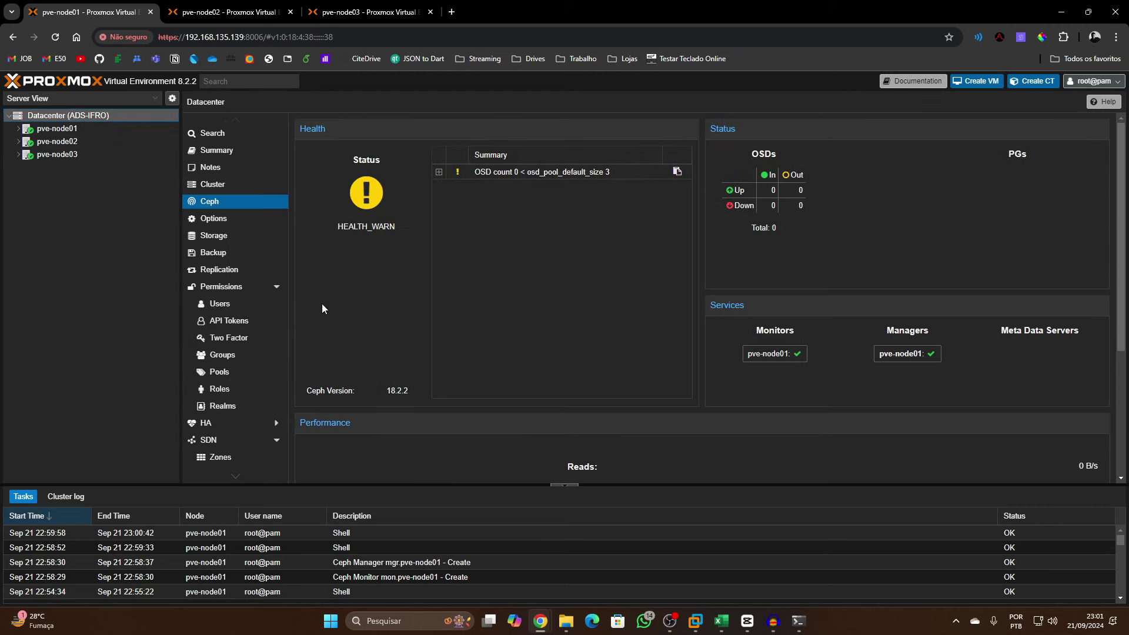
{"action": "left_click", "coordinate": [84, 130]}
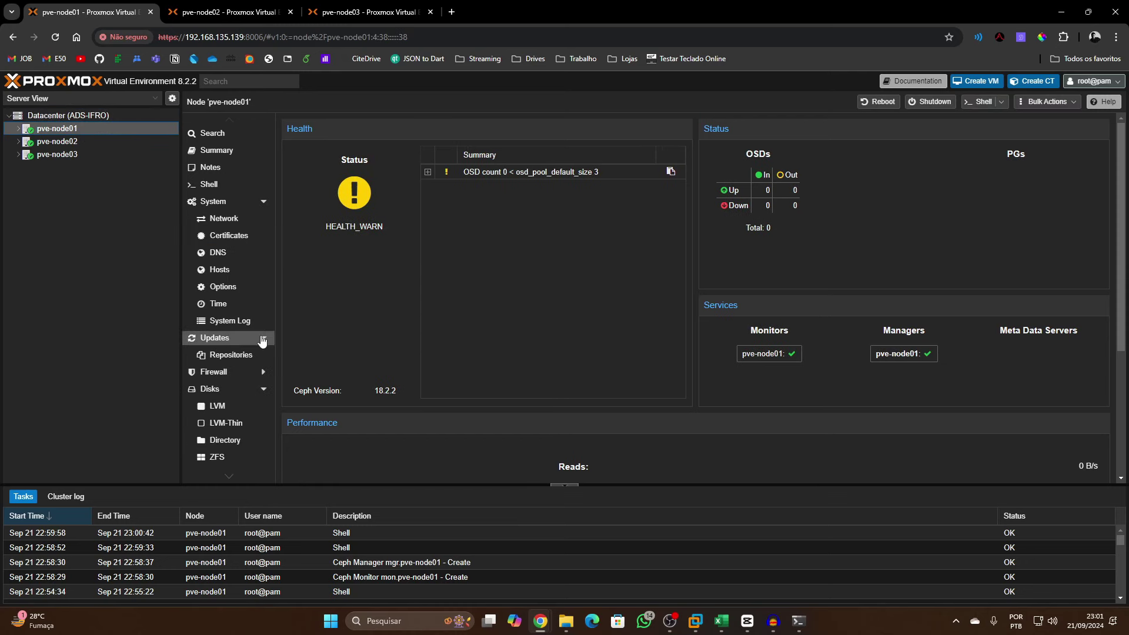
{"action": "scroll", "coordinate": [421, 314], "scroll_direction": "down", "scroll_amount": 2}
{"action": "scroll", "coordinate": [388, 316], "scroll_direction": "down", "scroll_amount": 1}
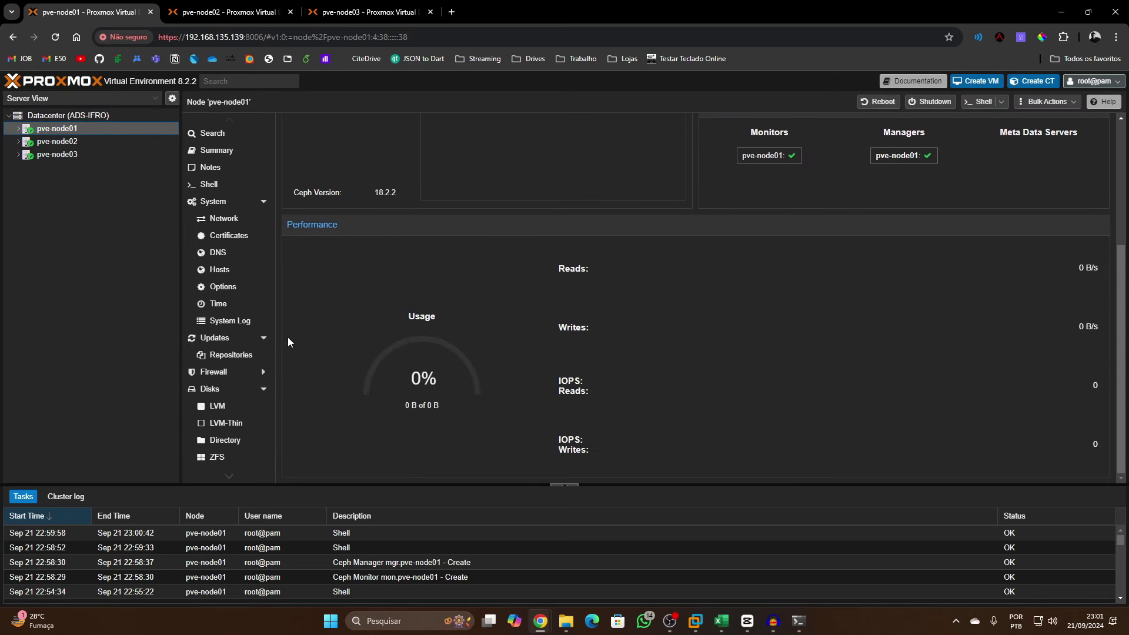
{"action": "scroll", "coordinate": [258, 367], "scroll_direction": "down", "scroll_amount": 3}
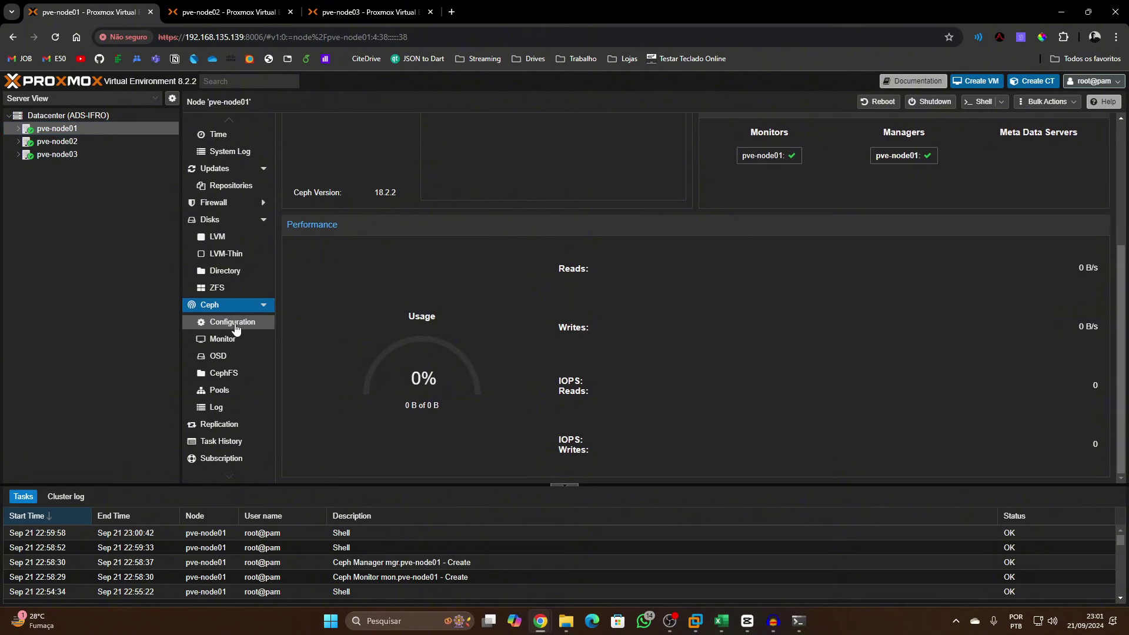
{"action": "left_click", "coordinate": [234, 323]}
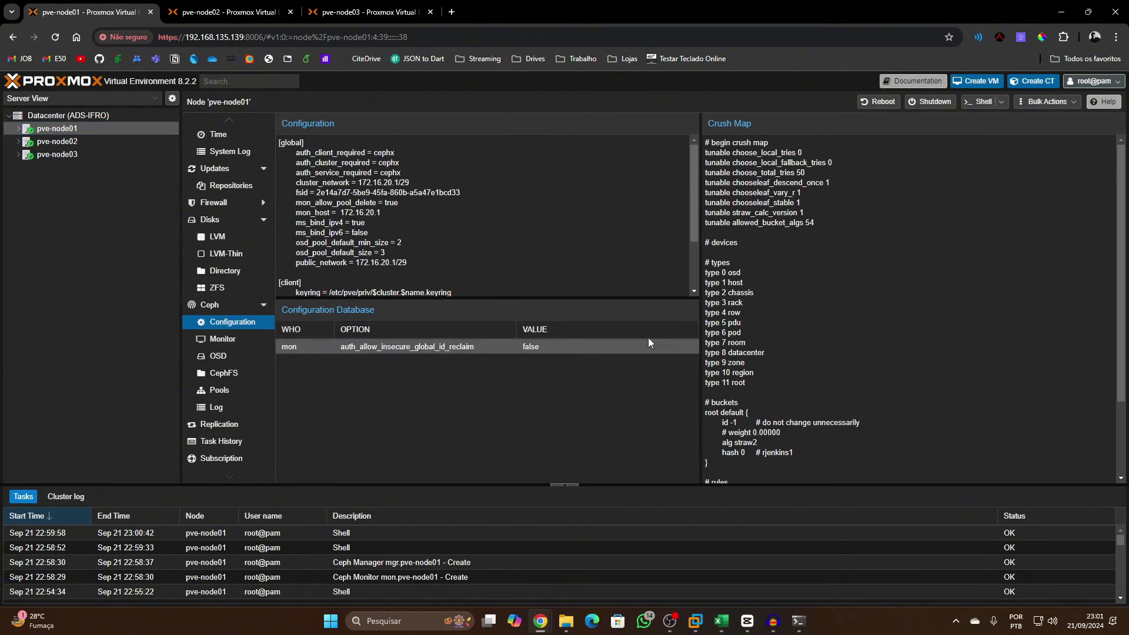
{"action": "left_click", "coordinate": [223, 344]}
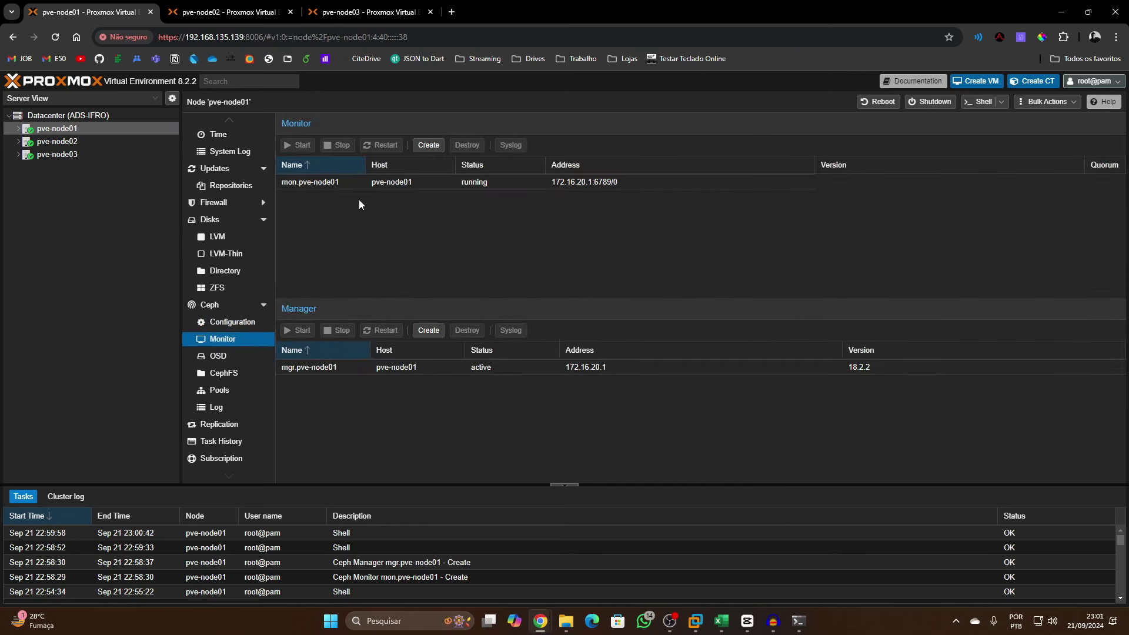
{"action": "left_click", "coordinate": [421, 185]}
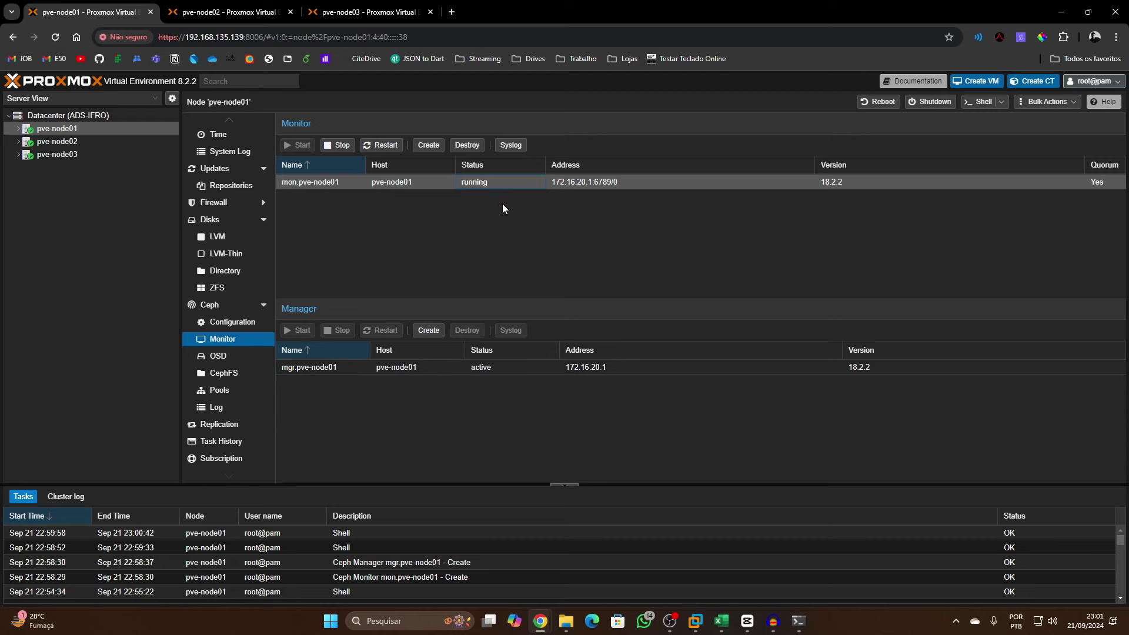
Create Ceph monitors on pve-node02 and pve-node03
{"action": "left_click", "coordinate": [432, 147]}
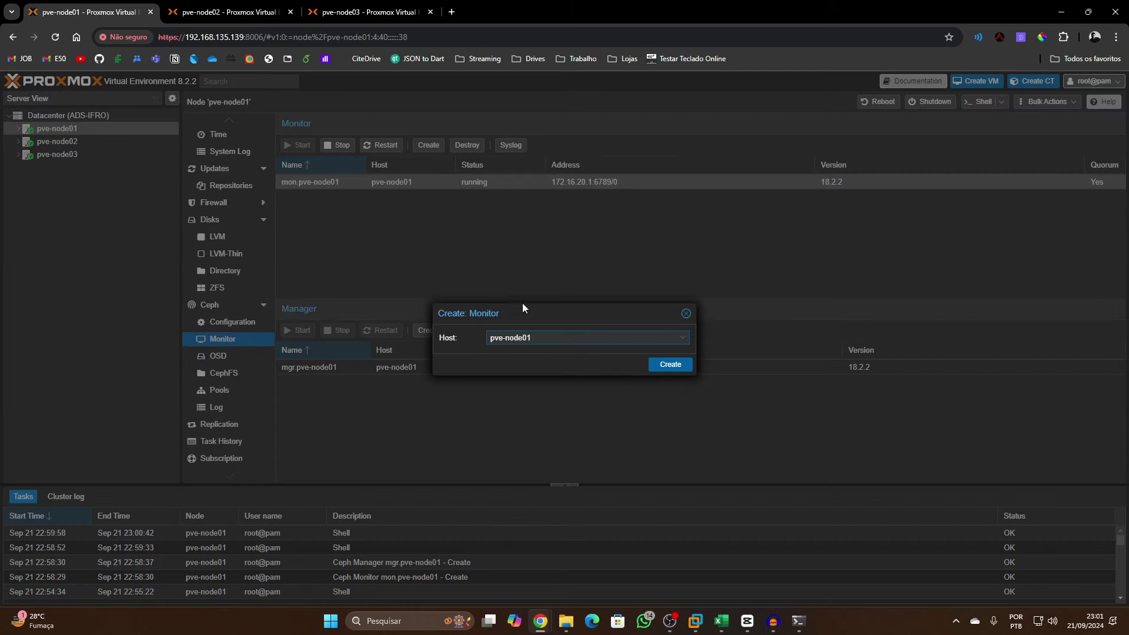
{"action": "left_click", "coordinate": [546, 342]}
{"action": "left_click", "coordinate": [561, 382]}
{"action": "left_click", "coordinate": [669, 366]}
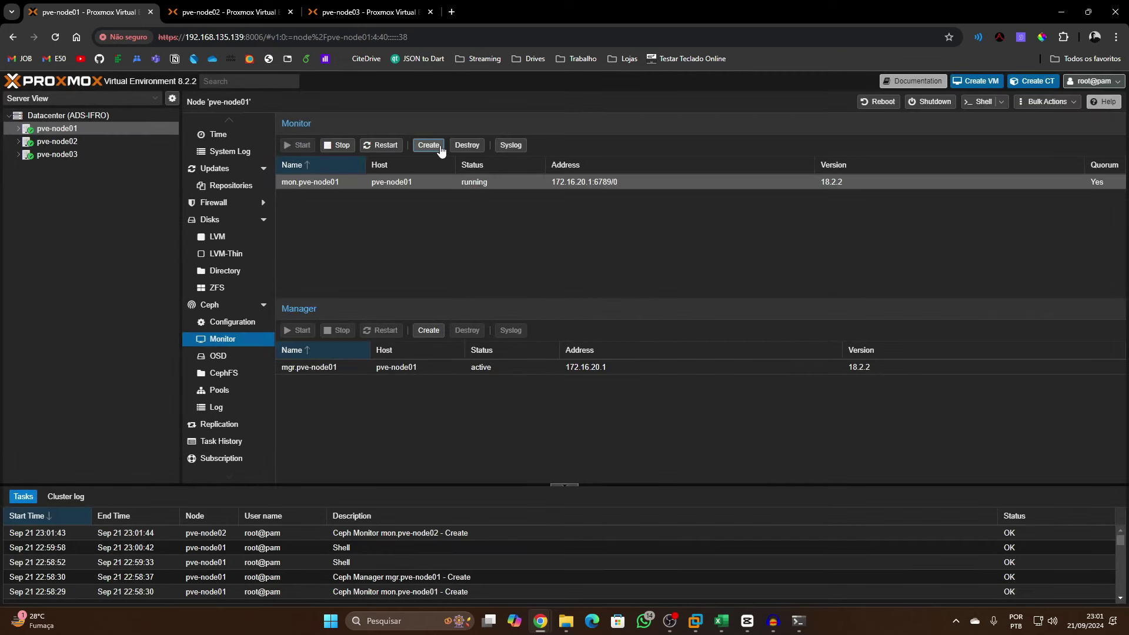
{"action": "left_click", "coordinate": [438, 146]}
{"action": "left_click", "coordinate": [550, 337]}
{"action": "left_click", "coordinate": [537, 400]}
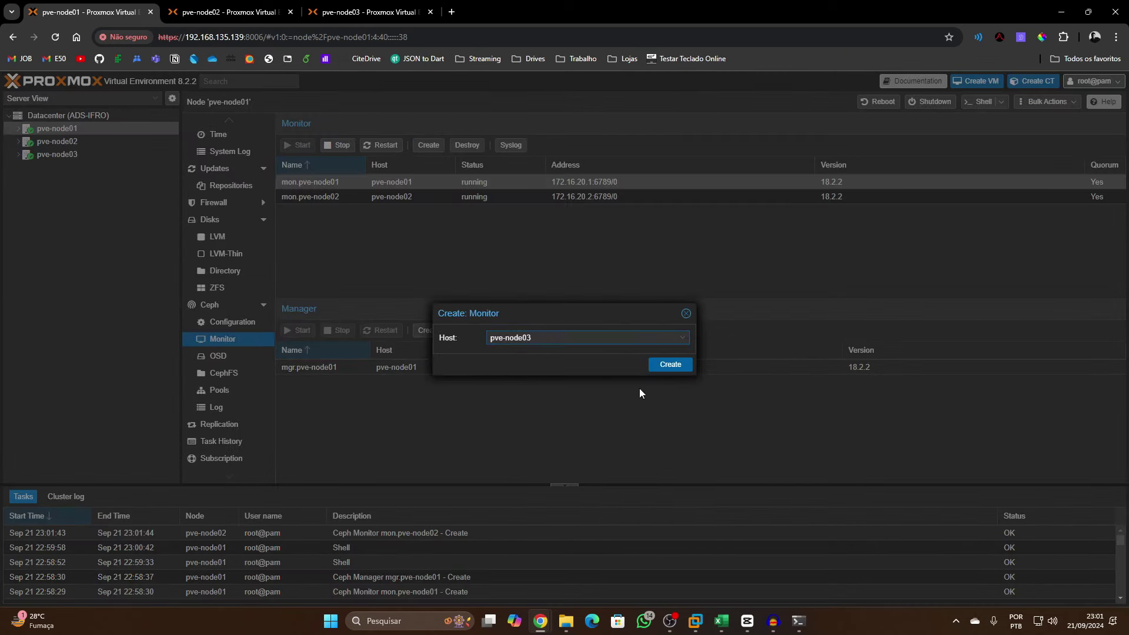
{"action": "left_click", "coordinate": [659, 366]}
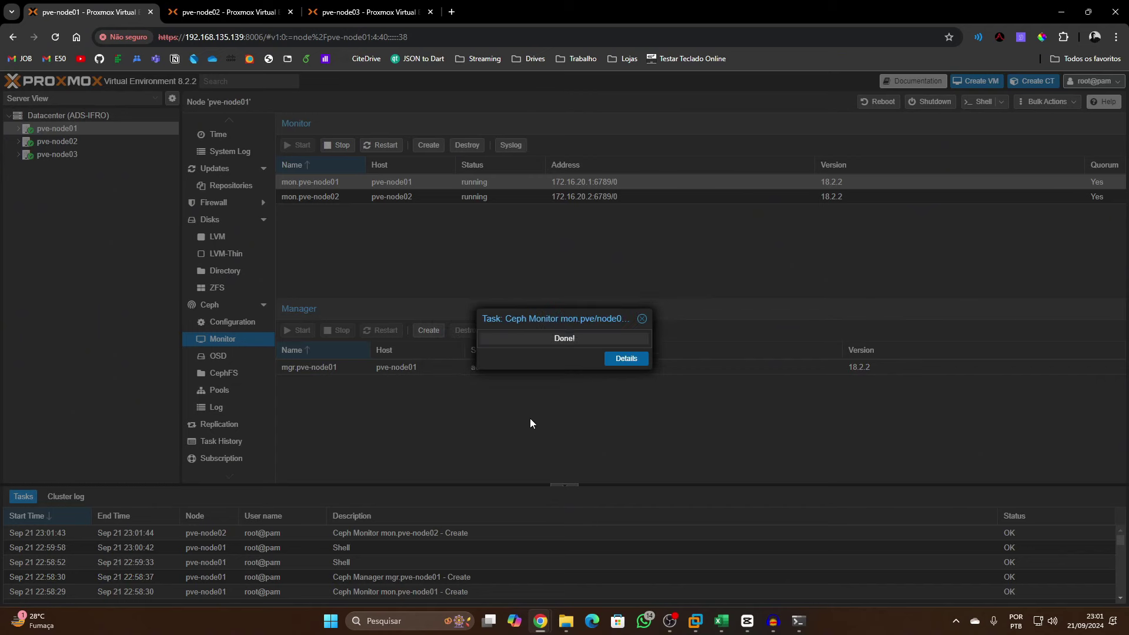
Create Ceph managers on pve-node02 and pve-node03
{"action": "left_click", "coordinate": [429, 330]}
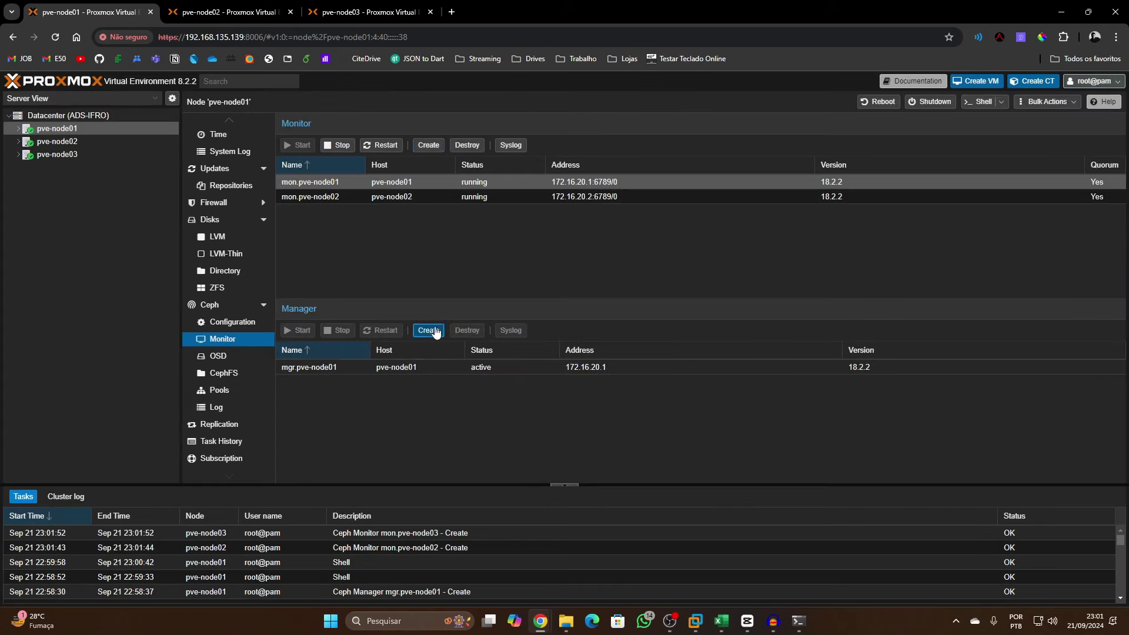
{"action": "left_click", "coordinate": [538, 337]}
{"action": "left_click", "coordinate": [547, 384]}
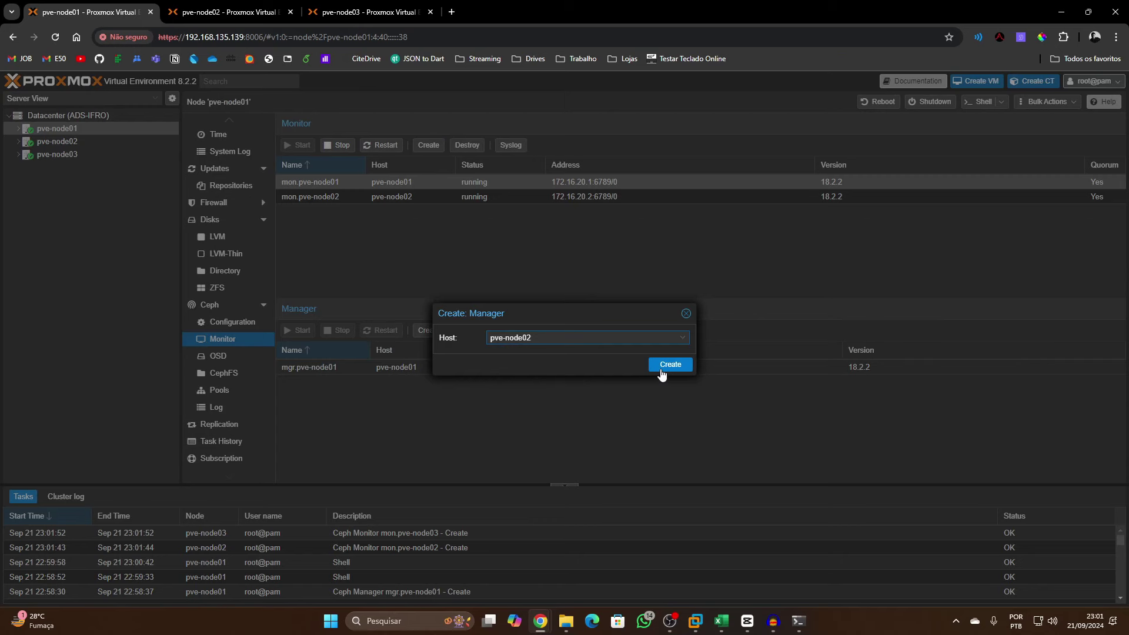
{"action": "left_click", "coordinate": [663, 366]}
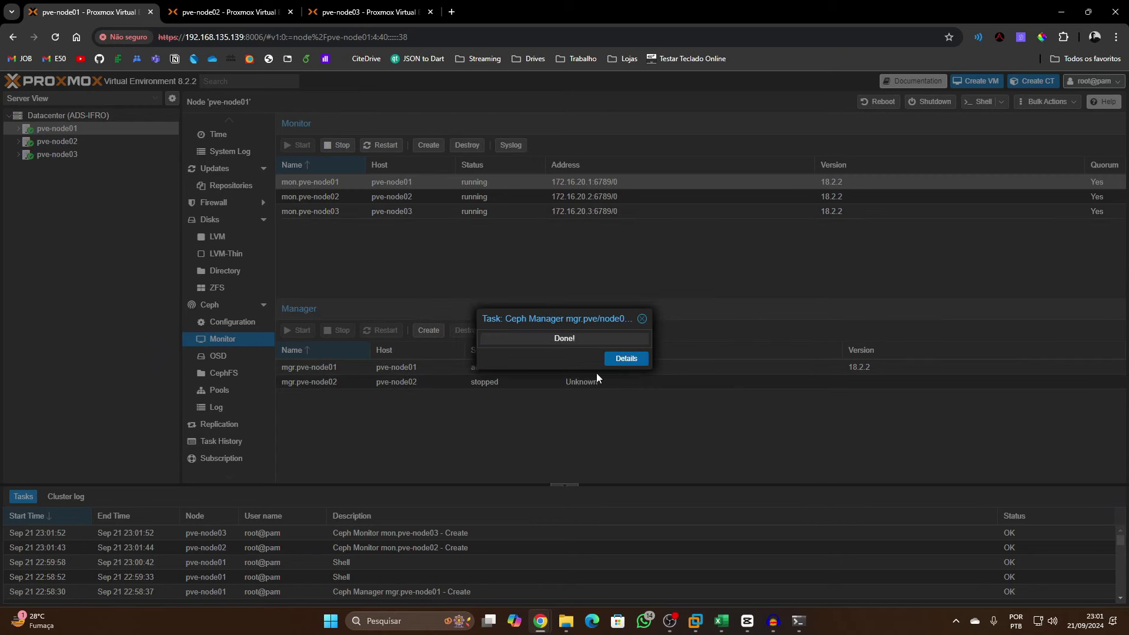
{"action": "left_click", "coordinate": [427, 331]}
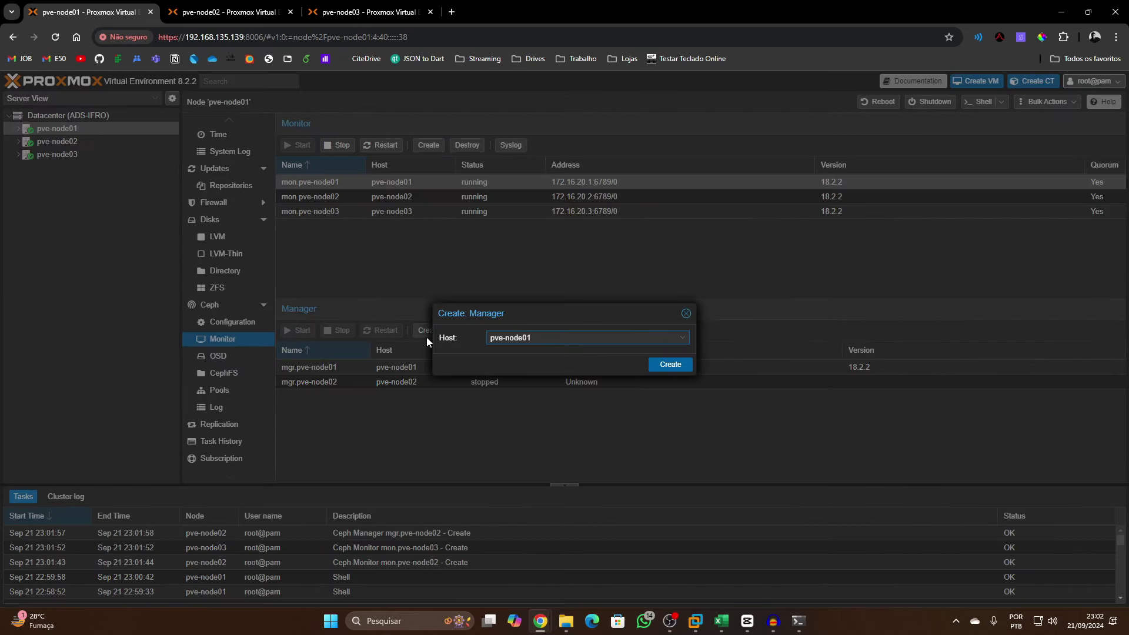
{"action": "left_click", "coordinate": [537, 339]}
{"action": "left_click", "coordinate": [563, 395]}
{"action": "left_click", "coordinate": [663, 365]}
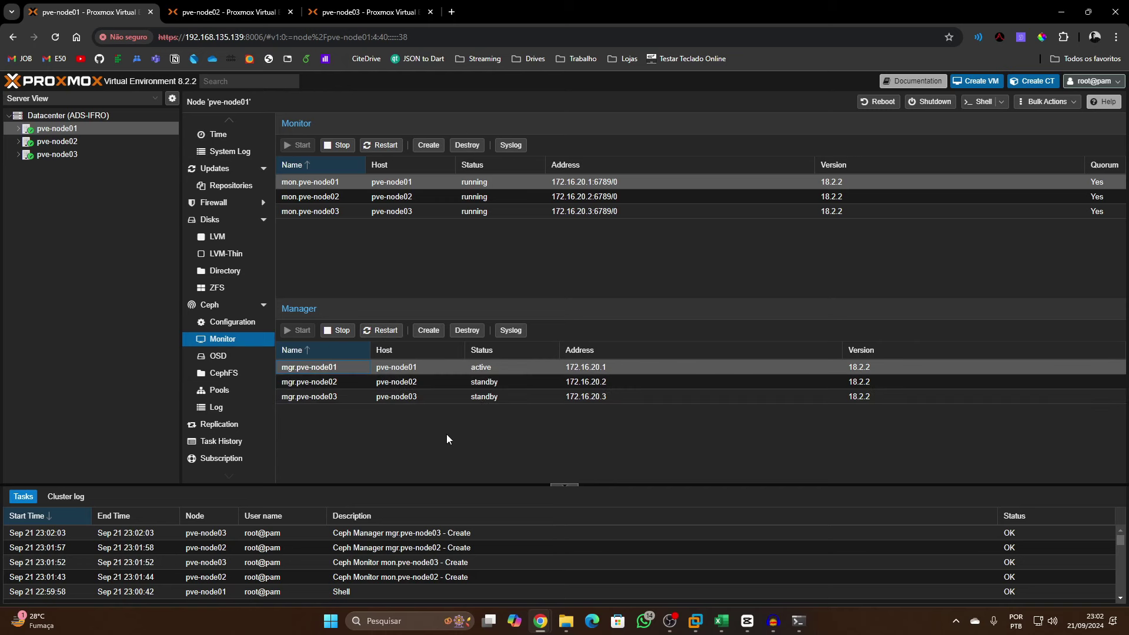
Create an OSD on pve-node01's /dev/nvme0n1, noting the hardware RAID warning
{"action": "left_click", "coordinate": [220, 357]}
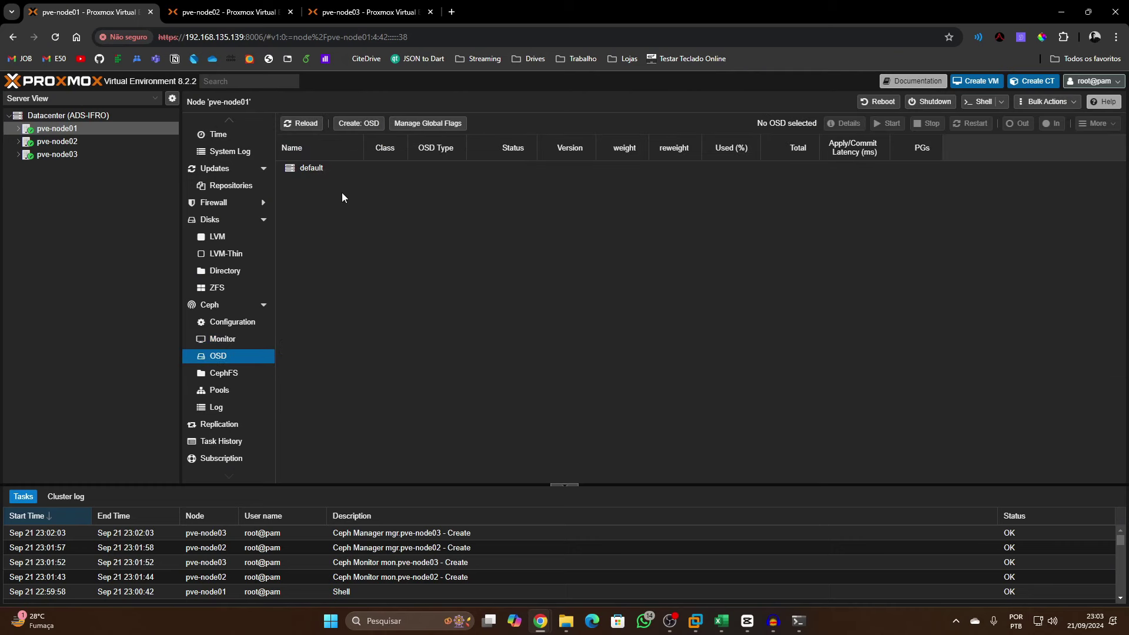
{"action": "left_click", "coordinate": [359, 123]}
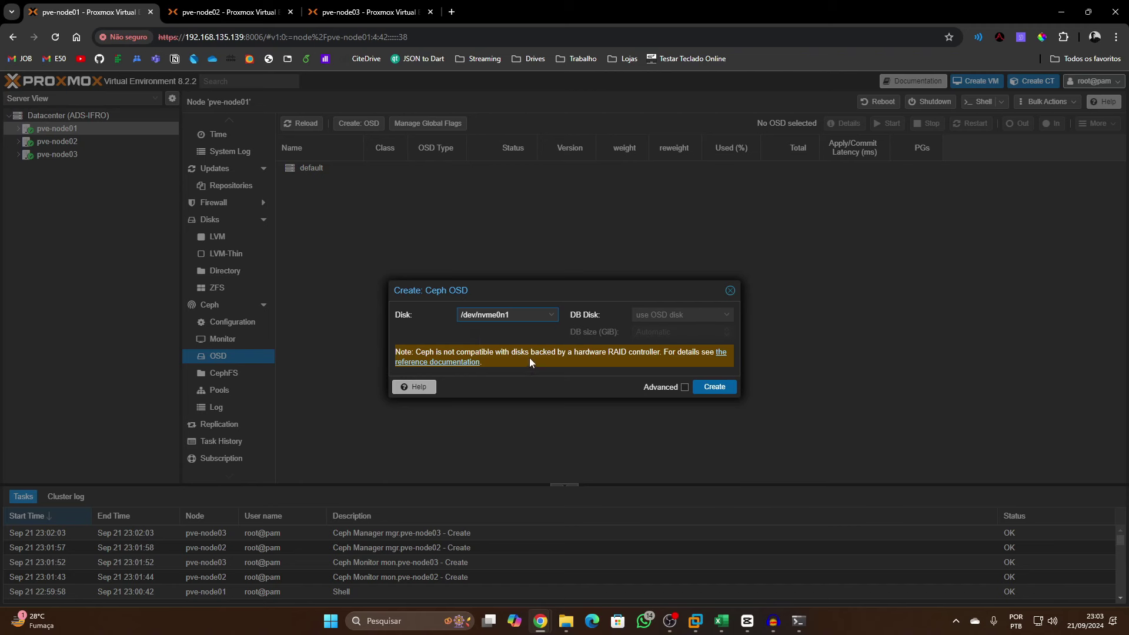
{"action": "left_click", "coordinate": [456, 374]}
{"action": "left_click_drag", "start_coordinate": [454, 351], "coordinate": [511, 350]}
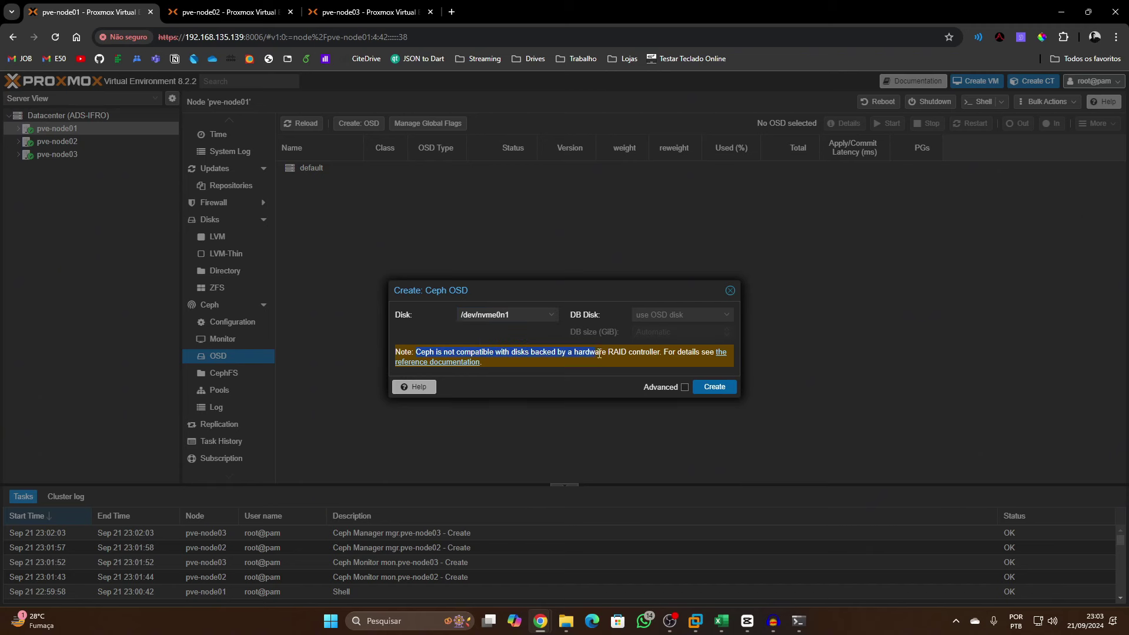
{"action": "left_click_drag", "start_coordinate": [630, 353], "coordinate": [657, 353]}
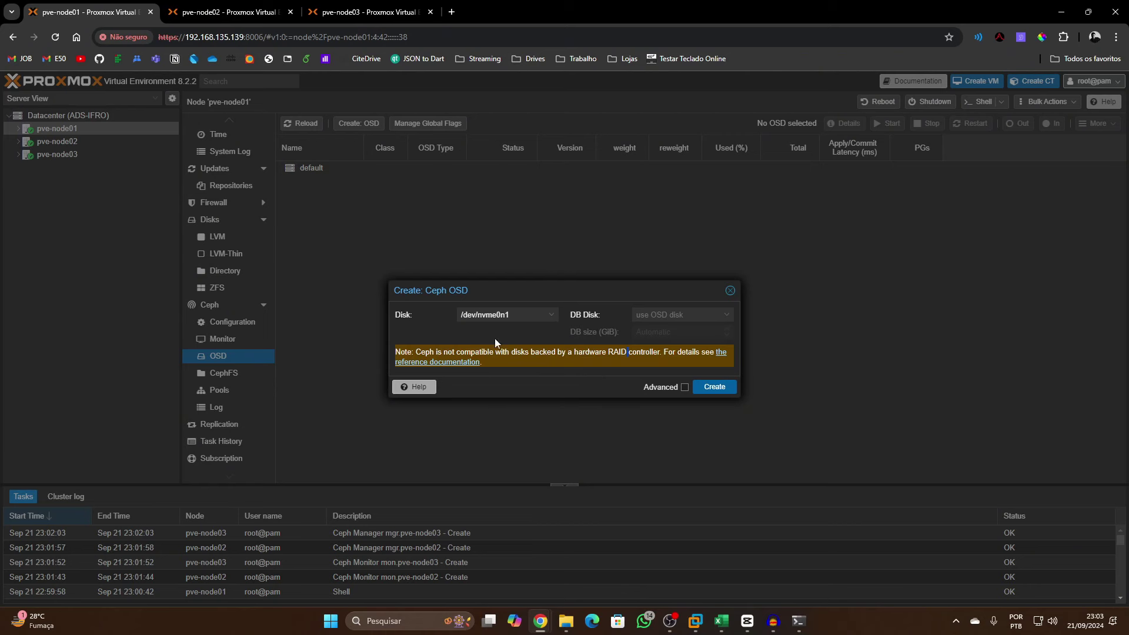
{"action": "left_click", "coordinate": [704, 387]}
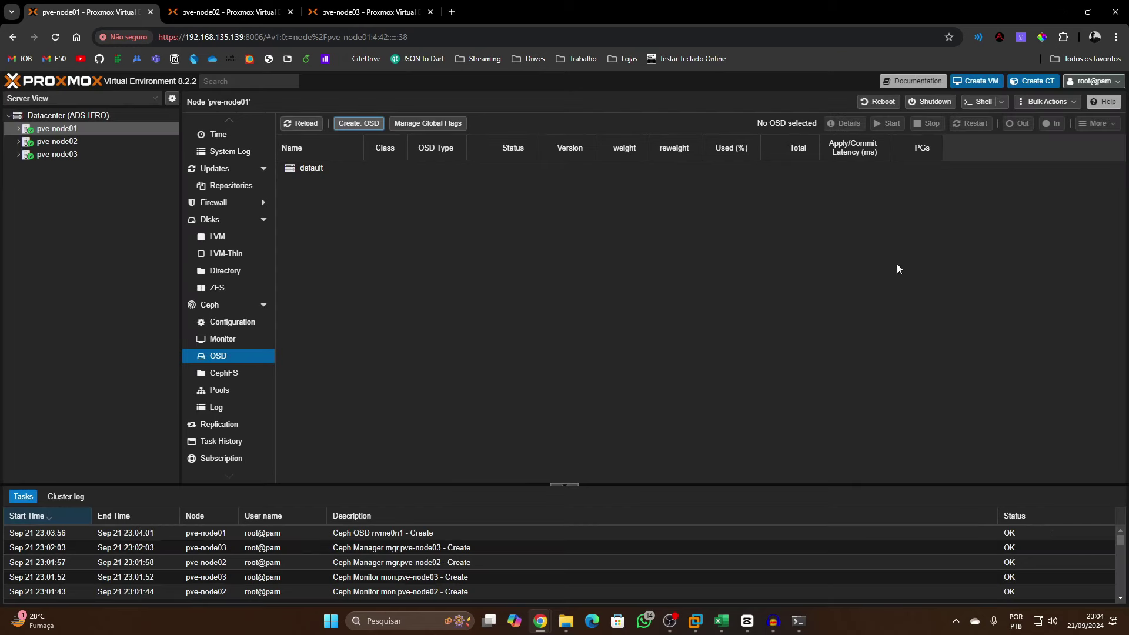
Create OSDs on the nvme0n1 disks of pve-node02 and pve-node03
{"action": "left_click", "coordinate": [85, 143]}
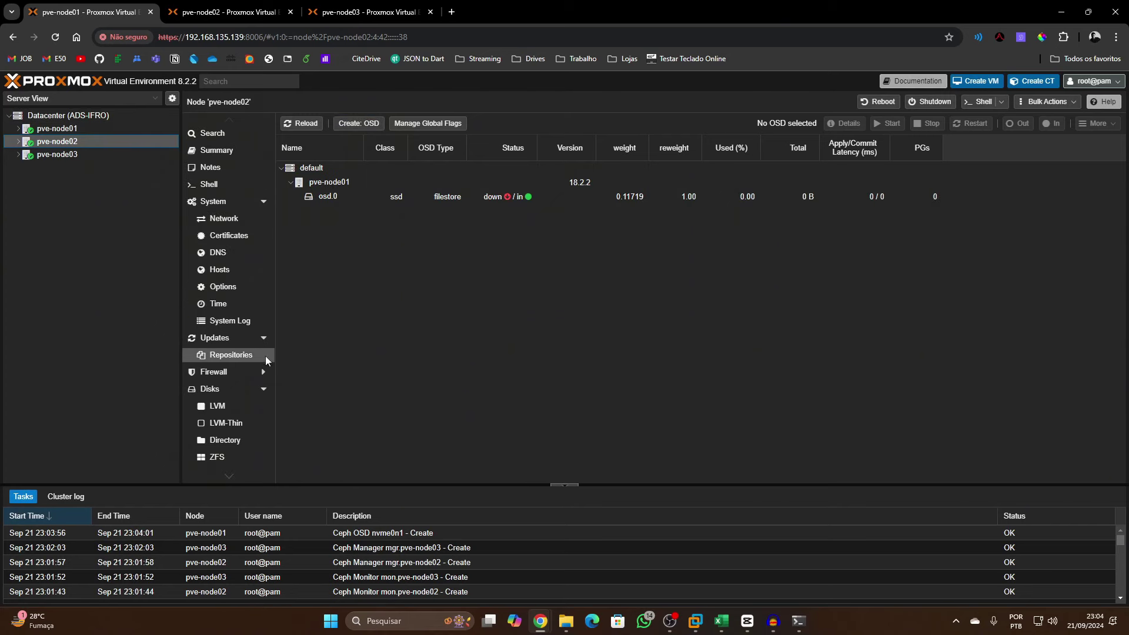
{"action": "left_click", "coordinate": [359, 123]}
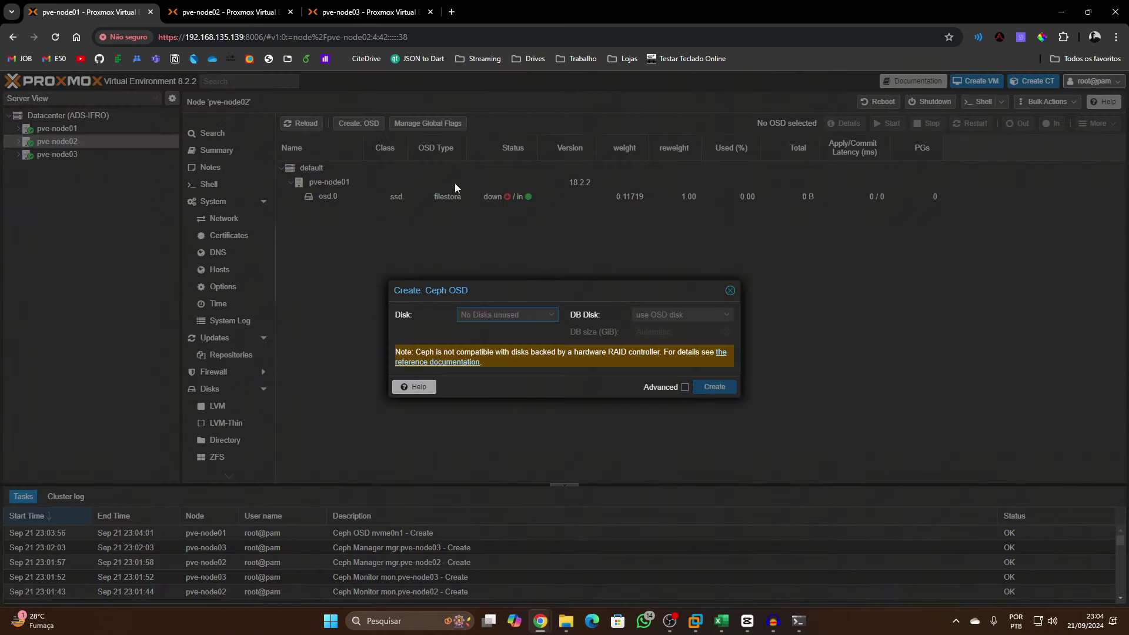
{"action": "left_click", "coordinate": [714, 387]}
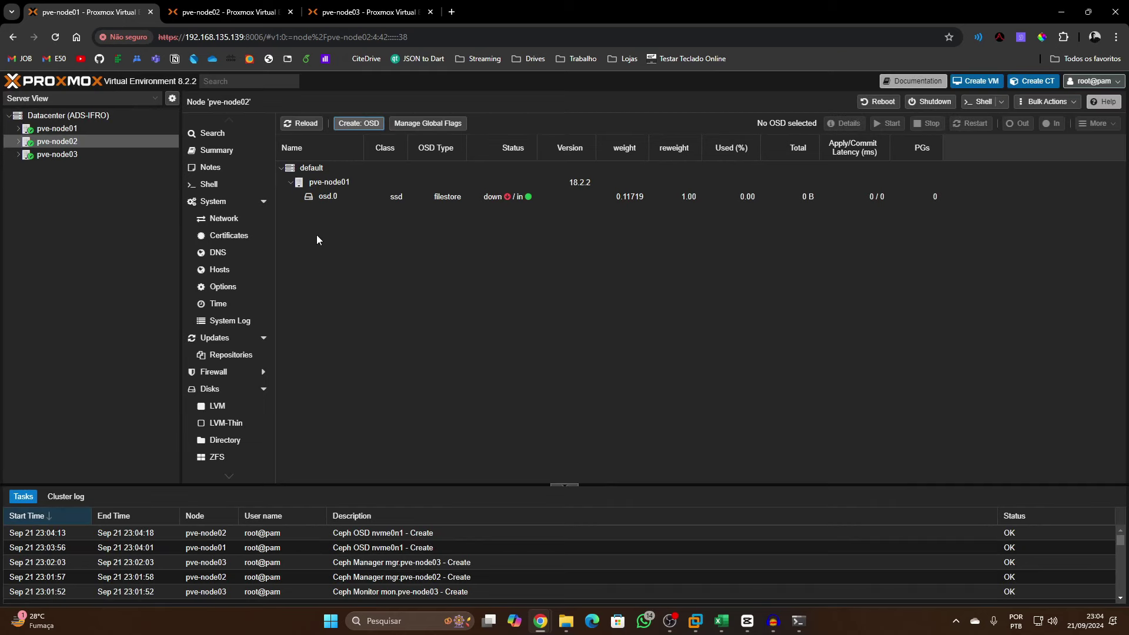
{"action": "left_click", "coordinate": [88, 156]}
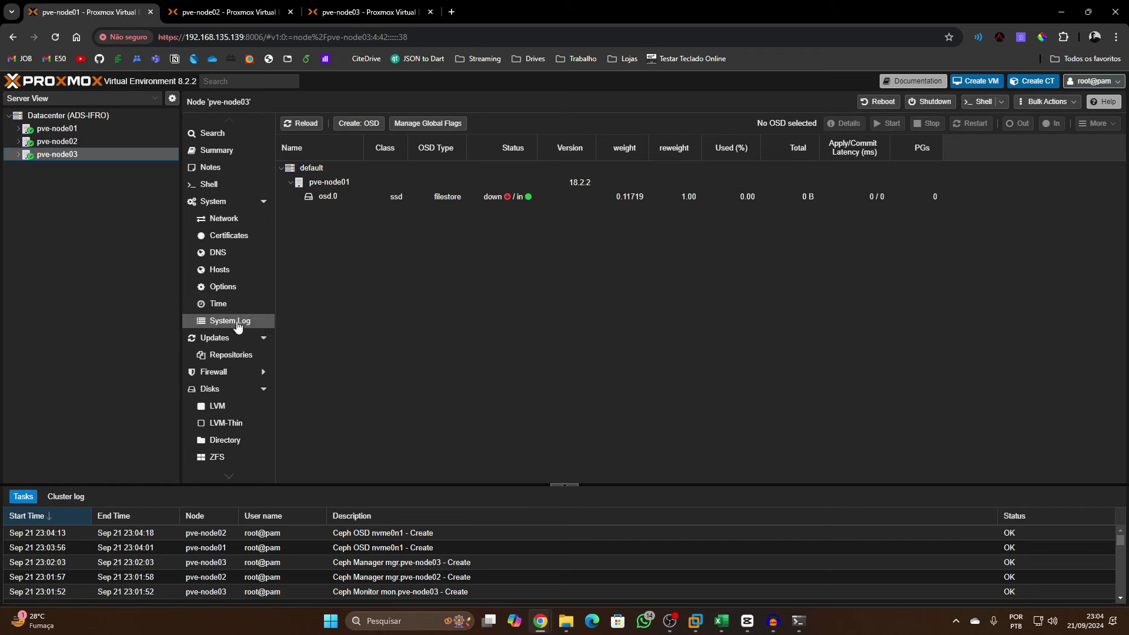
{"action": "left_click", "coordinate": [359, 123]}
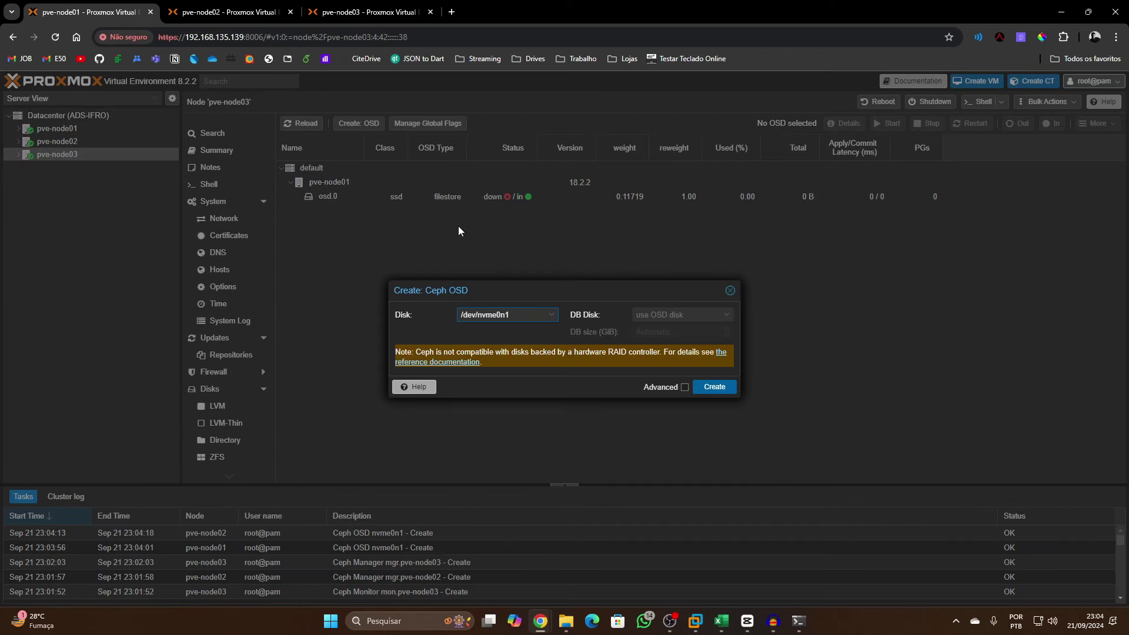
{"action": "left_click", "coordinate": [723, 388]}
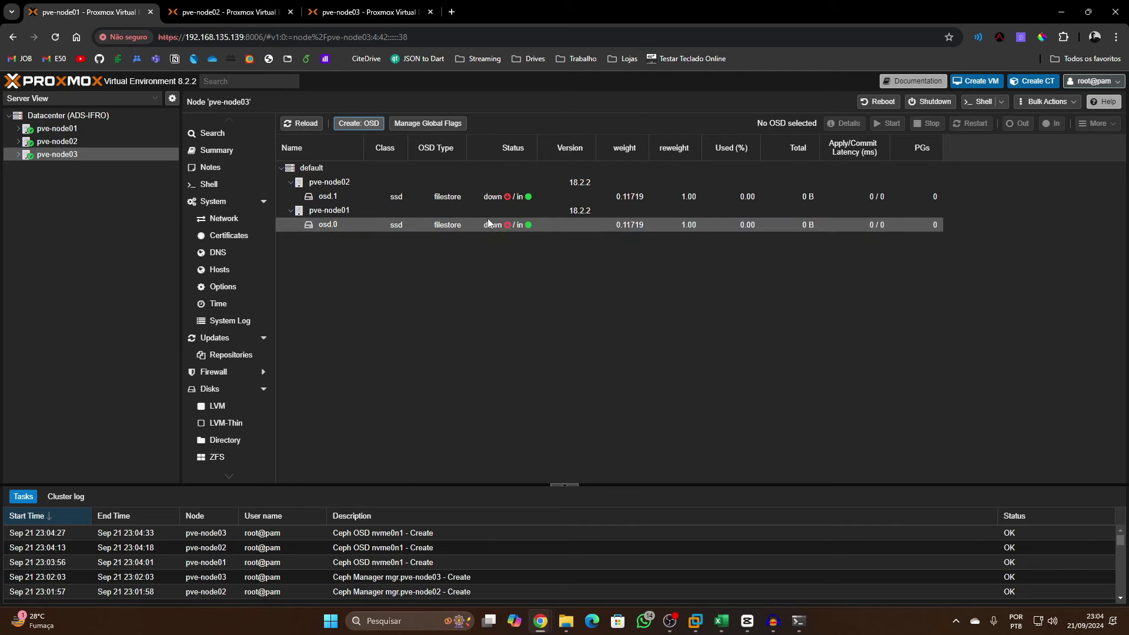
Start the stopped osd.0 and osd.1
{"action": "left_click", "coordinate": [512, 229]}
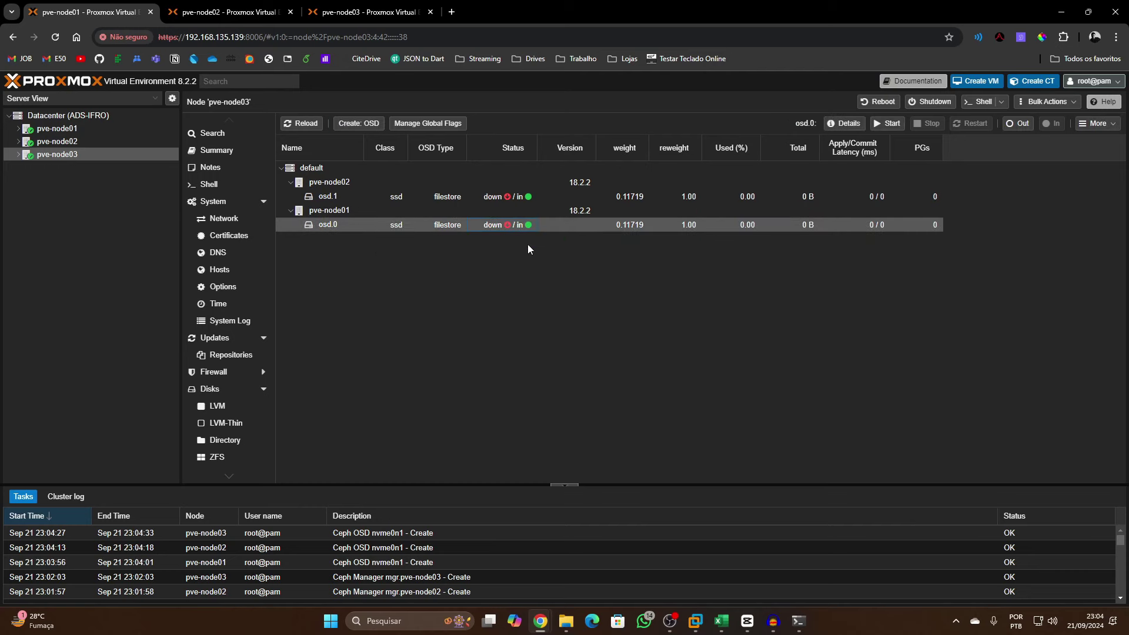
{"action": "left_click", "coordinate": [887, 122]}
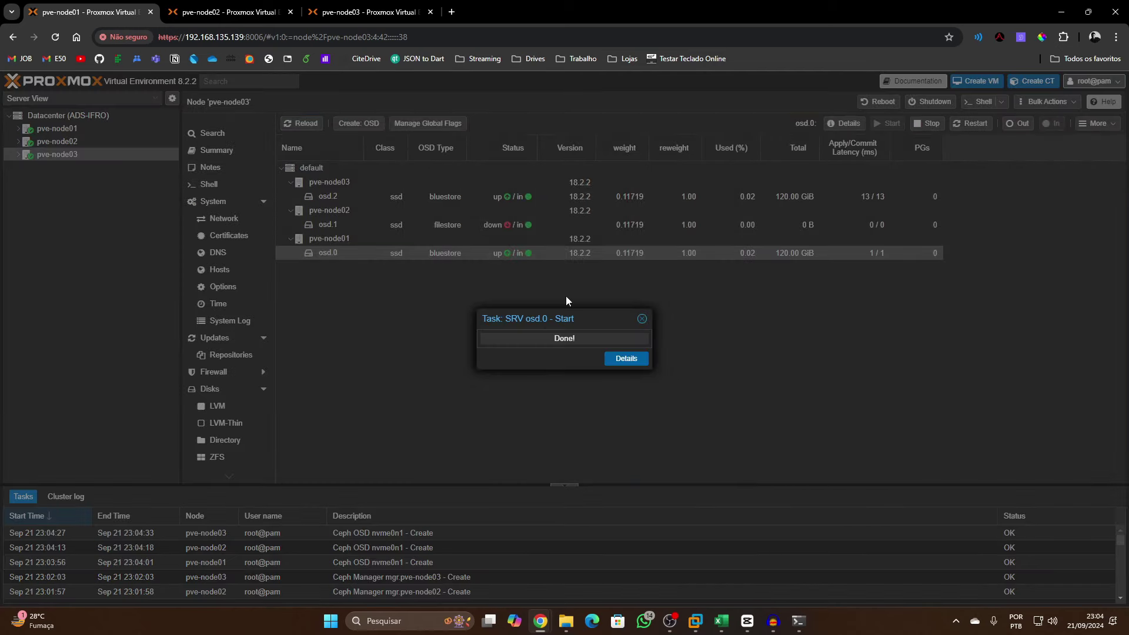
{"action": "left_click", "coordinate": [482, 225]}
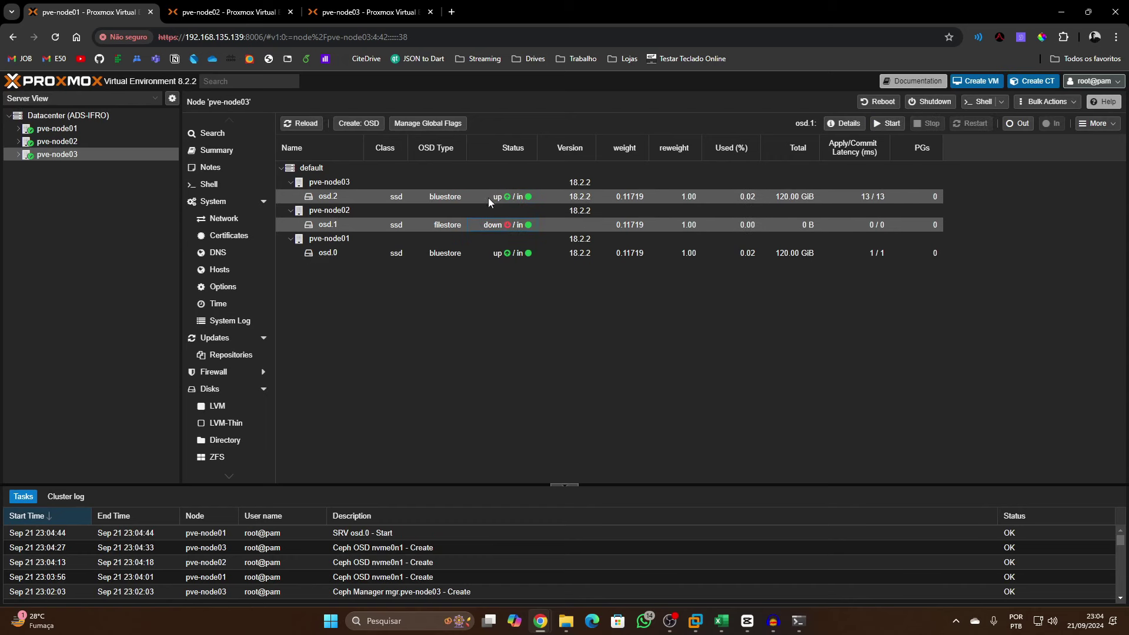
{"action": "left_click", "coordinate": [887, 123]}
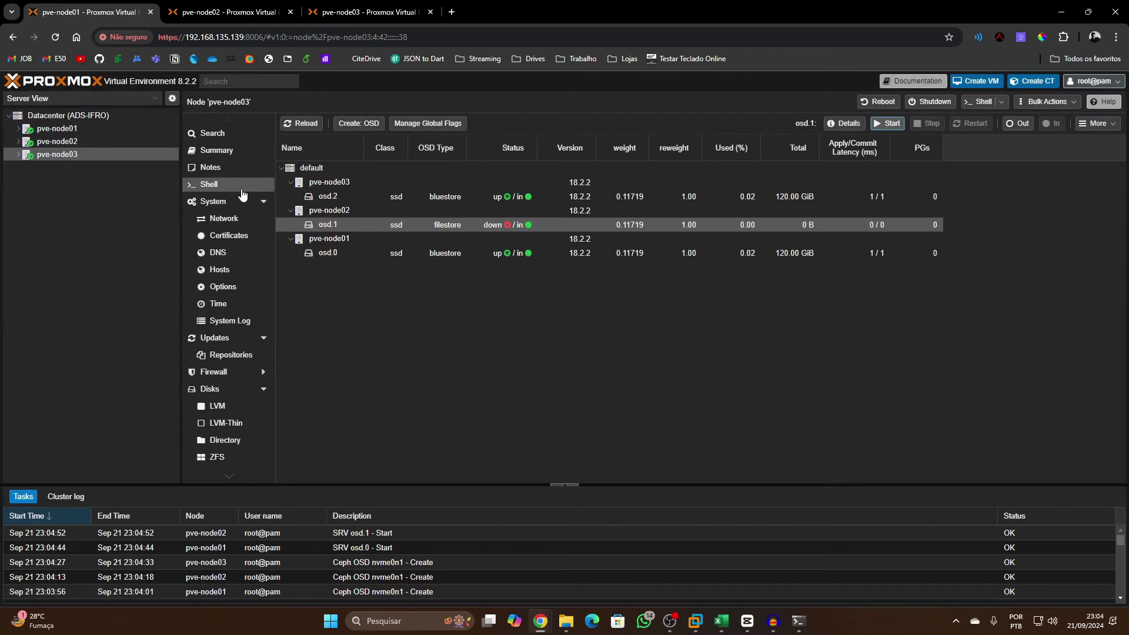
Reload, start osd.1 again, and check the OSD list from each node
{"action": "left_click", "coordinate": [61, 39]}
{"action": "left_click", "coordinate": [499, 226]}
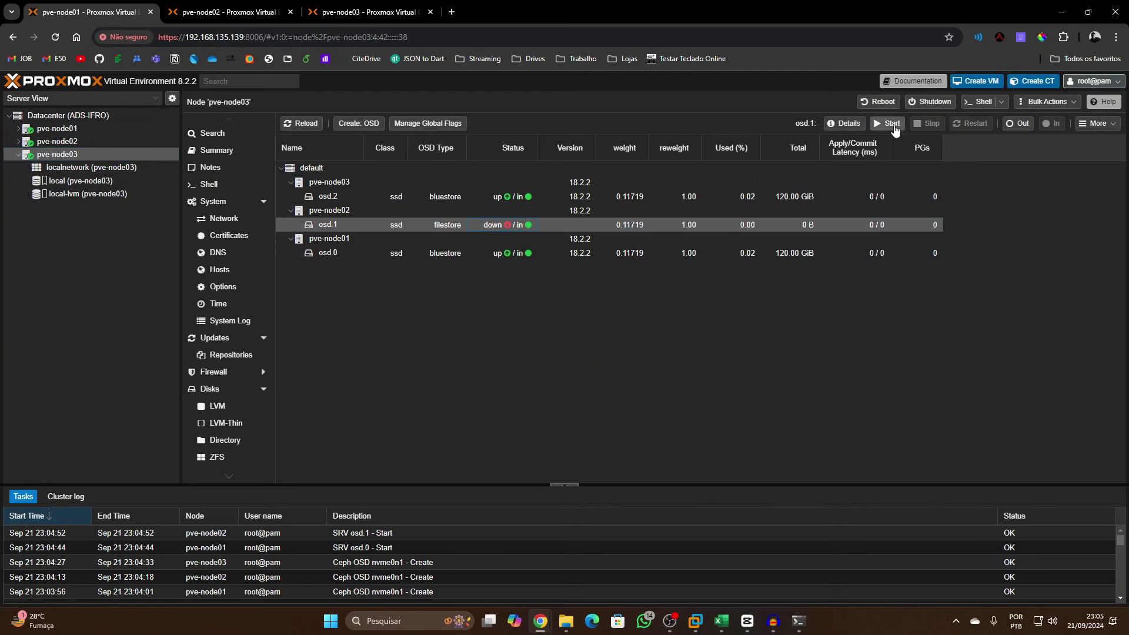
{"action": "left_click", "coordinate": [891, 123]}
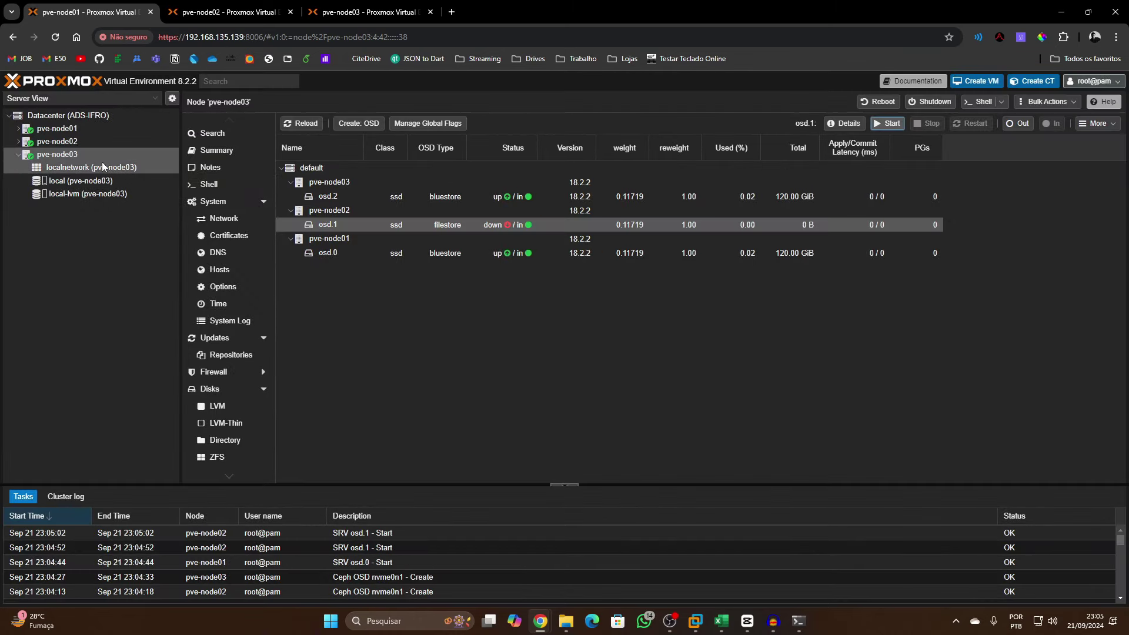
{"action": "left_click", "coordinate": [88, 146]}
{"action": "left_click", "coordinate": [59, 129]}
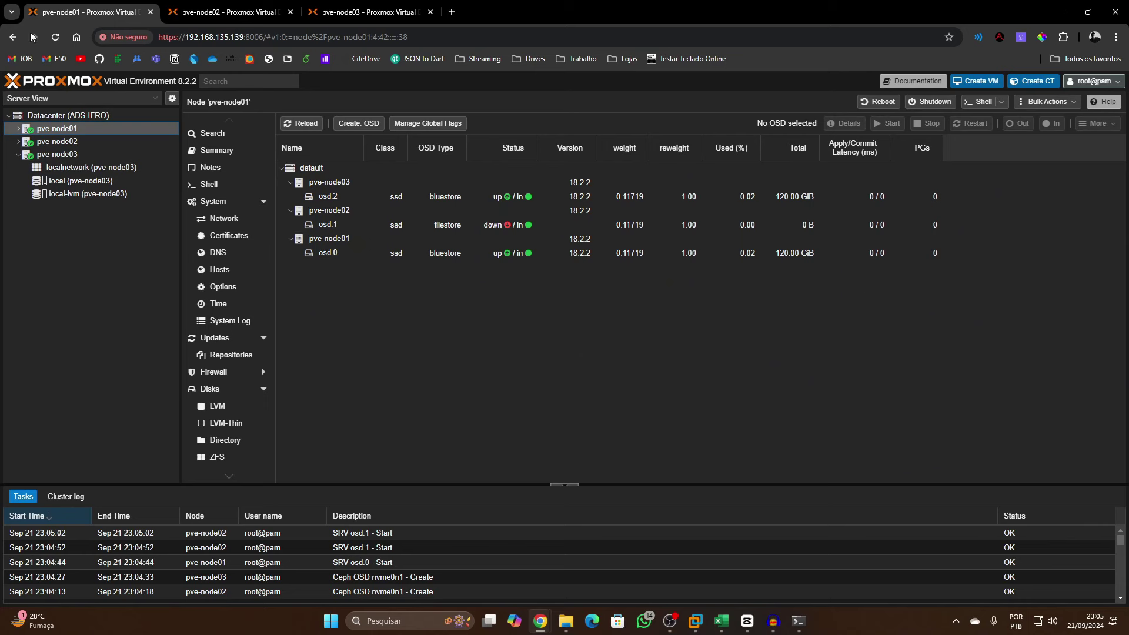
{"action": "left_click", "coordinate": [32, 37]}
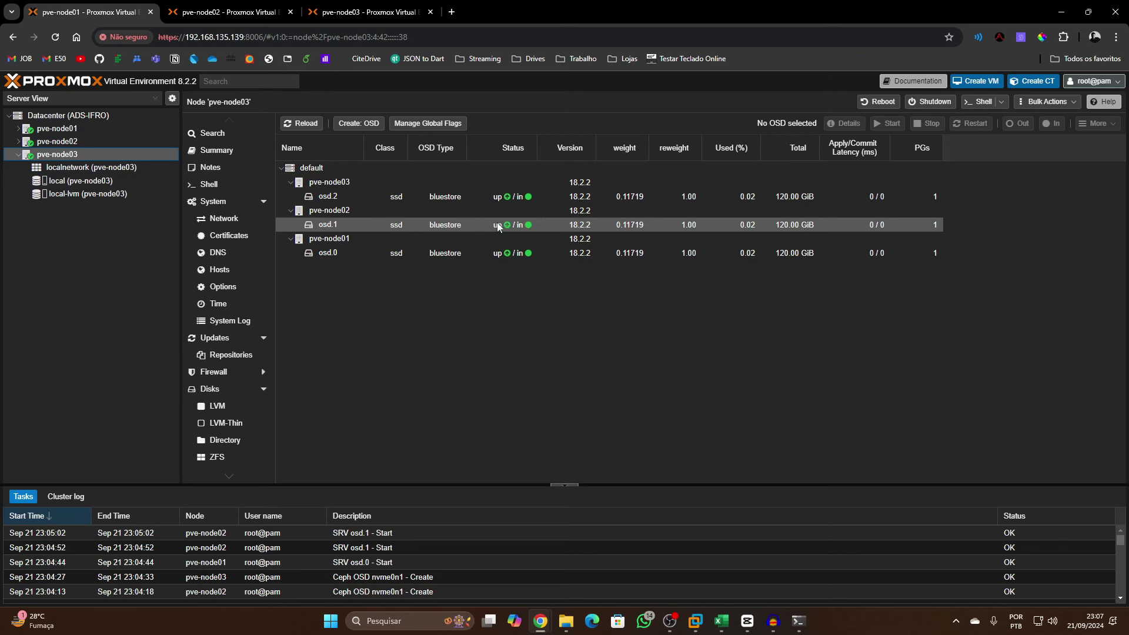
Create the Ceph pool 'DiskCeph' on pve-node03 with Add as Storage kept enabled
{"action": "scroll", "coordinate": [259, 350], "scroll_direction": "down", "scroll_amount": 3}
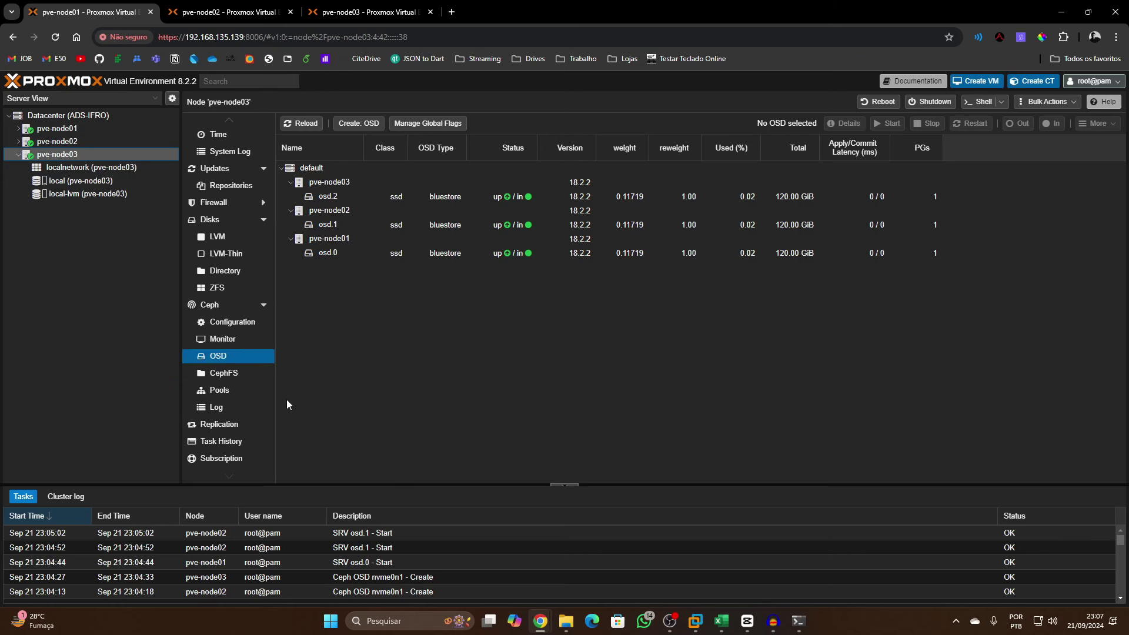
{"action": "left_click", "coordinate": [224, 373]}
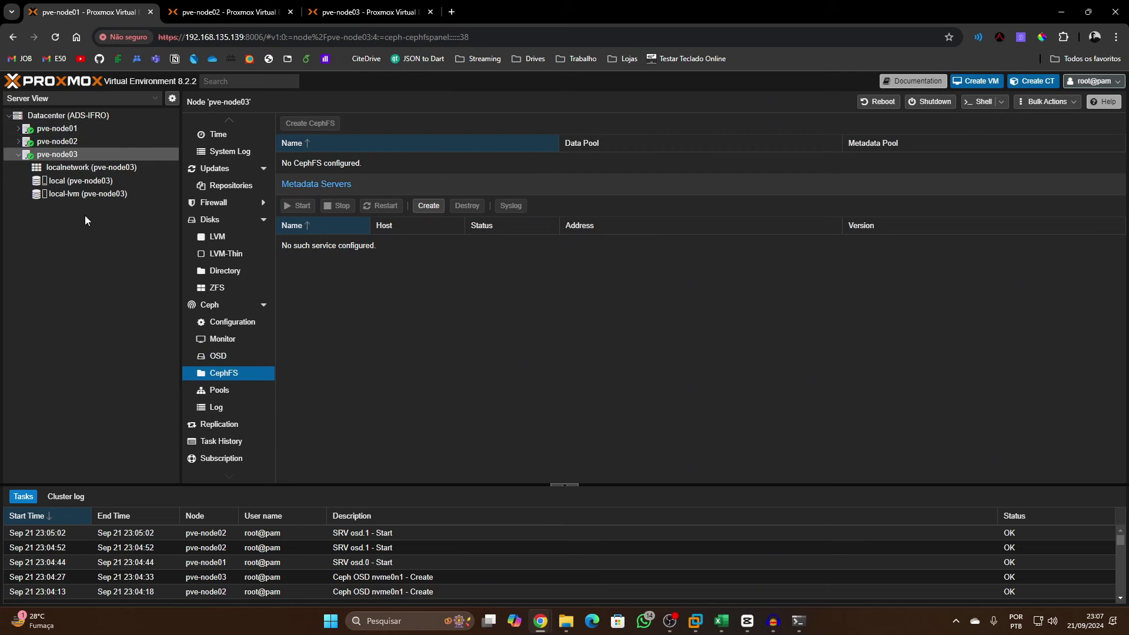
{"action": "left_click", "coordinate": [248, 391]}
{"action": "left_click", "coordinate": [296, 123]}
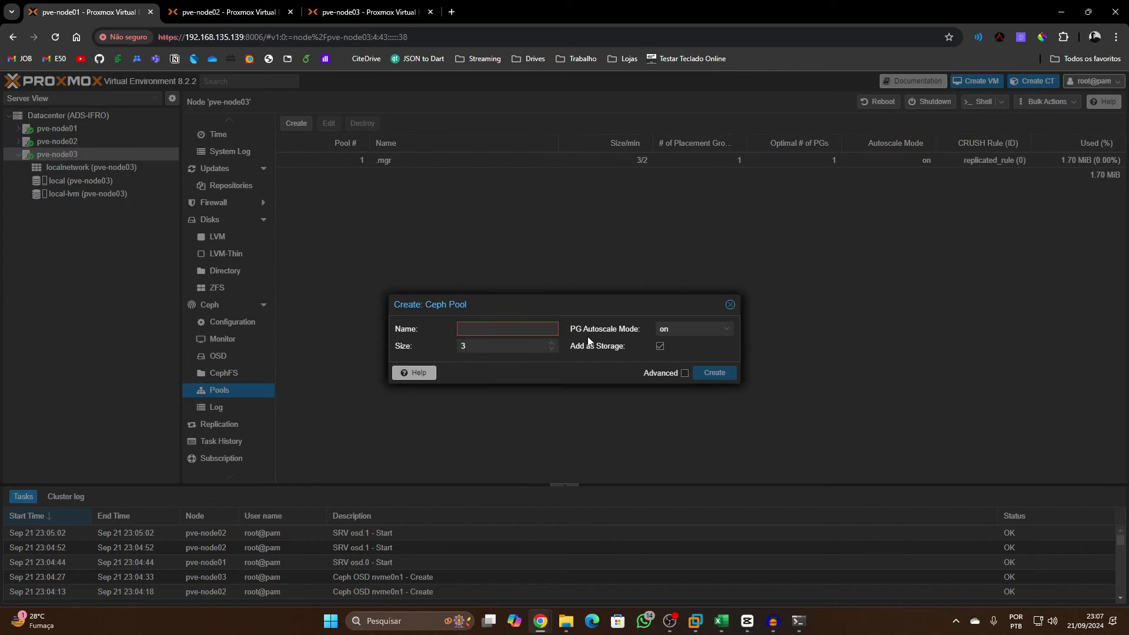
{"action": "left_click", "coordinate": [616, 324]}
{"action": "left_click", "coordinate": [489, 328]}
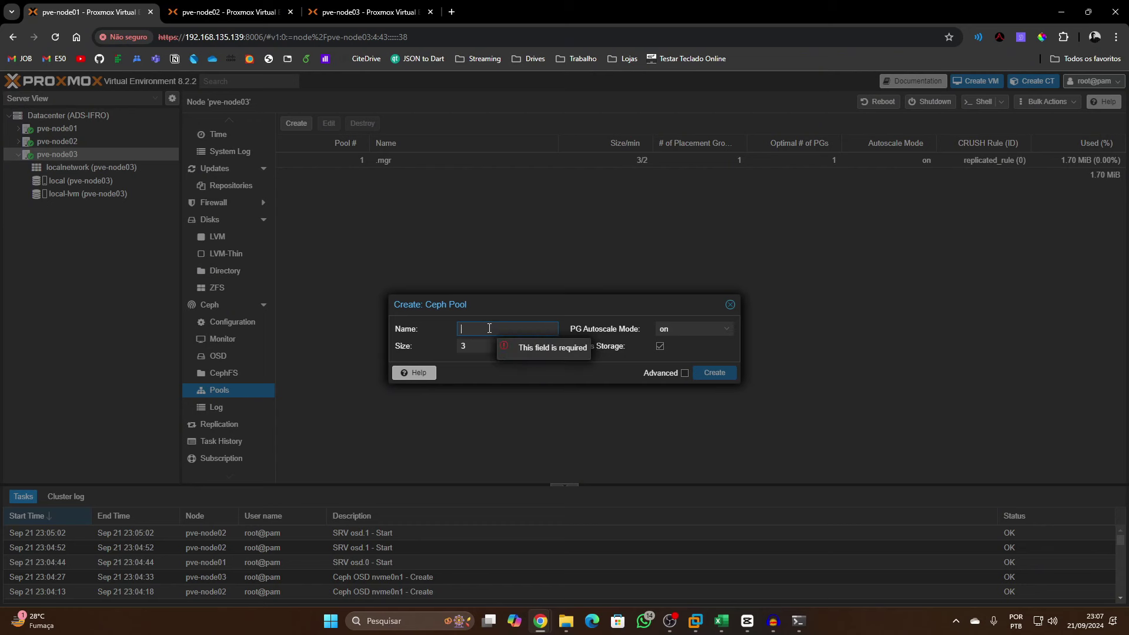
{"action": "type", "text": "DiskCeph"}
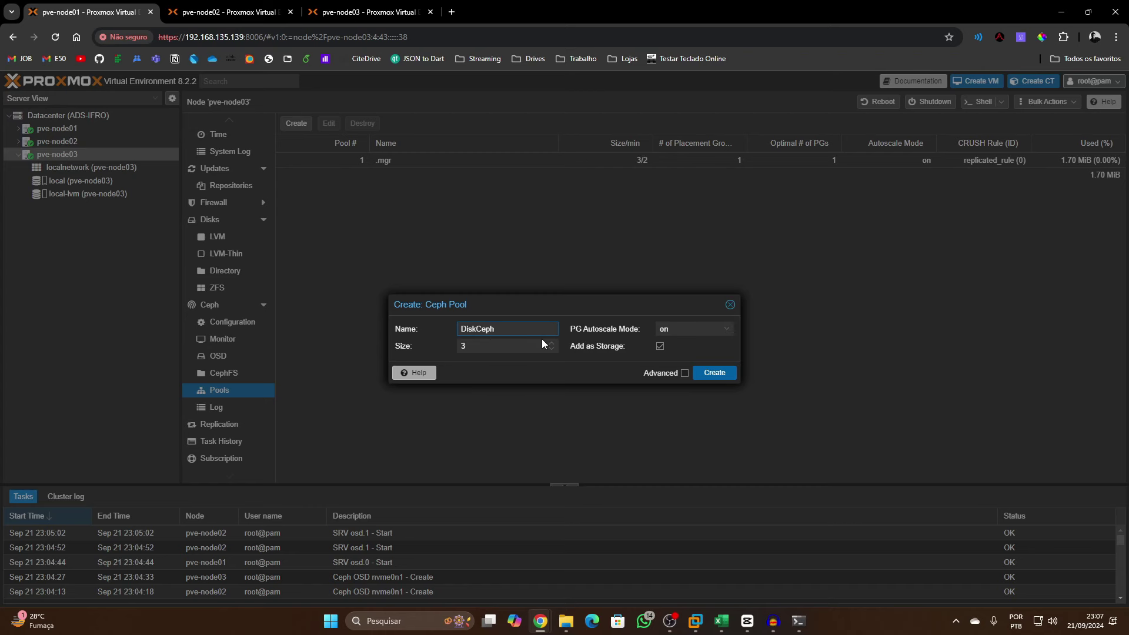
{"action": "left_click", "coordinate": [700, 376]}
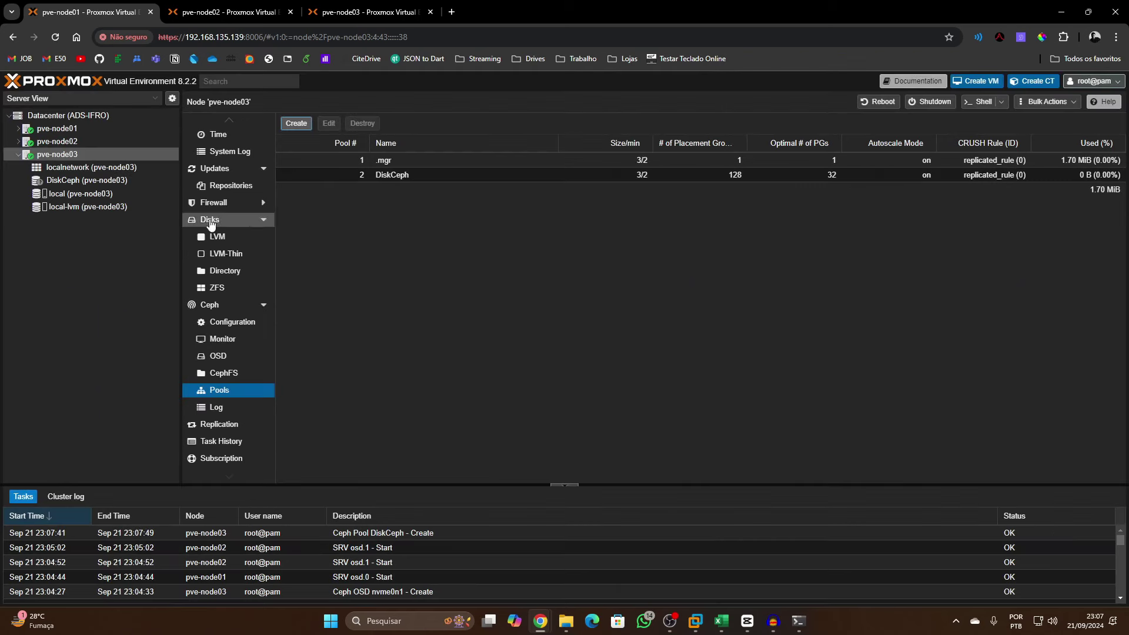
Review the DiskCeph storage's used and total capacity on pve-node03
{"action": "left_click", "coordinate": [83, 183]}
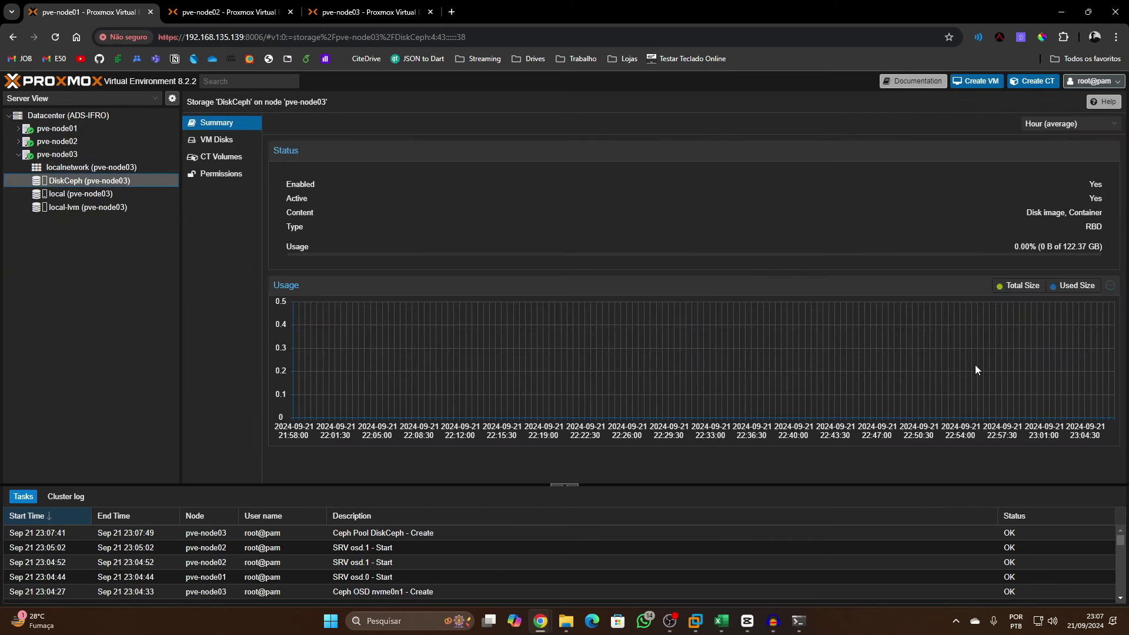
{"action": "left_click_drag", "start_coordinate": [1067, 247], "coordinate": [1087, 249]}
{"action": "left_click_drag", "start_coordinate": [1040, 247], "coordinate": [1079, 247]}
{"action": "mouse_move", "coordinate": [1049, 241]}
{"action": "left_mouse_down"}
{"action": "mouse_move", "coordinate": [1017, 247]}
{"action": "mouse_move", "coordinate": [1092, 247]}
{"action": "mouse_move", "coordinate": [1067, 247]}
{"action": "left_mouse_up"}
{"action": "left_click", "coordinate": [1065, 247]}
Confirm DiskCeph appears under pve-node01 and pve-node02, then open the Datacenter Ceph page
{"action": "left_click", "coordinate": [18, 141]}
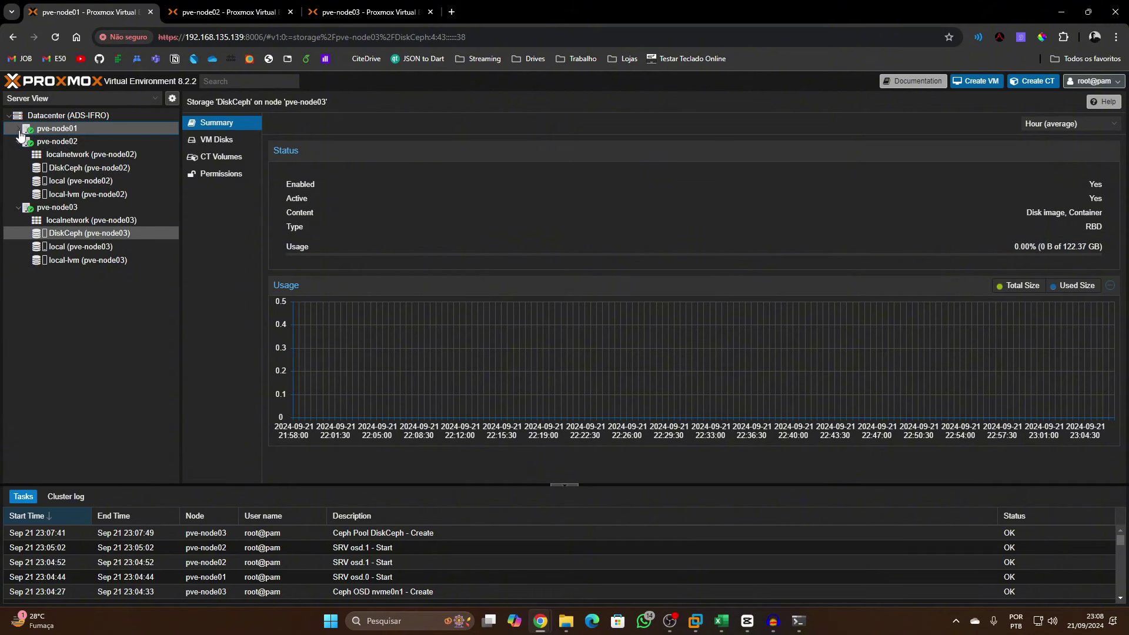
{"action": "left_click", "coordinate": [18, 129]}
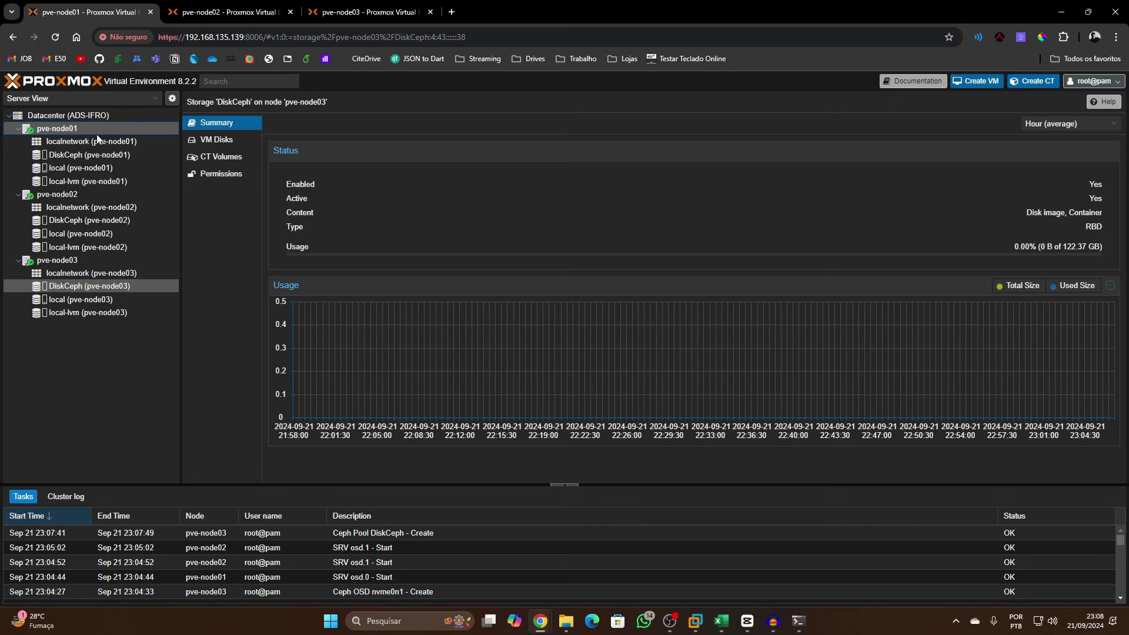
{"action": "left_click", "coordinate": [93, 152]}
{"action": "left_click", "coordinate": [100, 117]}
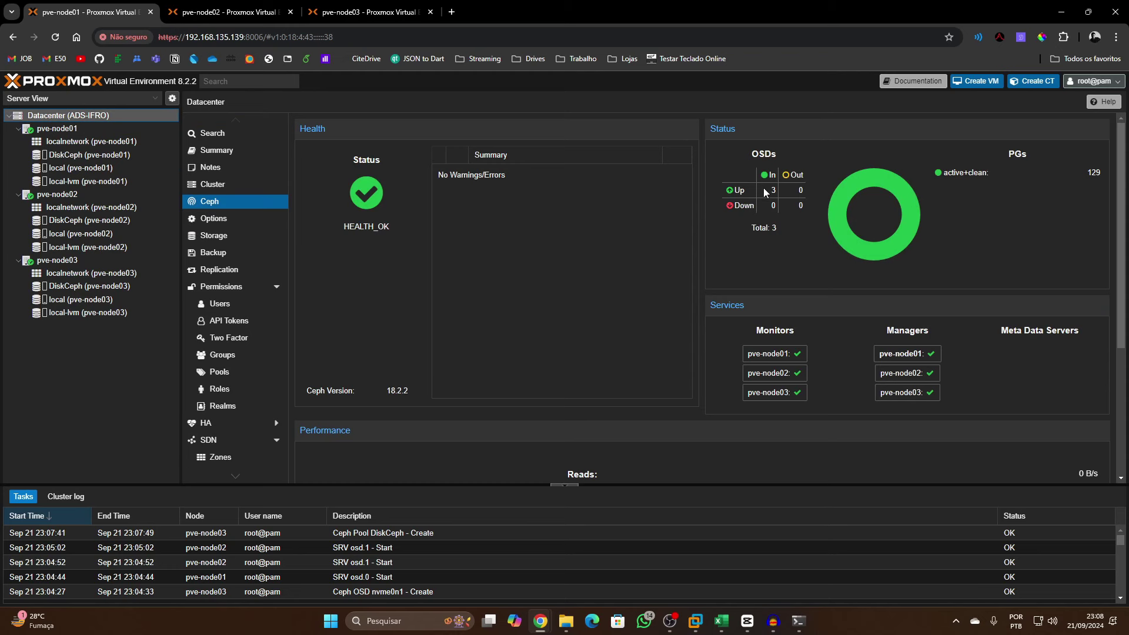
Inspect the out-OSD count and total Ceph capacity on the Datacenter Ceph dashboard
{"action": "double_click", "coordinate": [800, 190]}
{"action": "scroll", "coordinate": [858, 472], "scroll_direction": "down", "scroll_amount": 4}
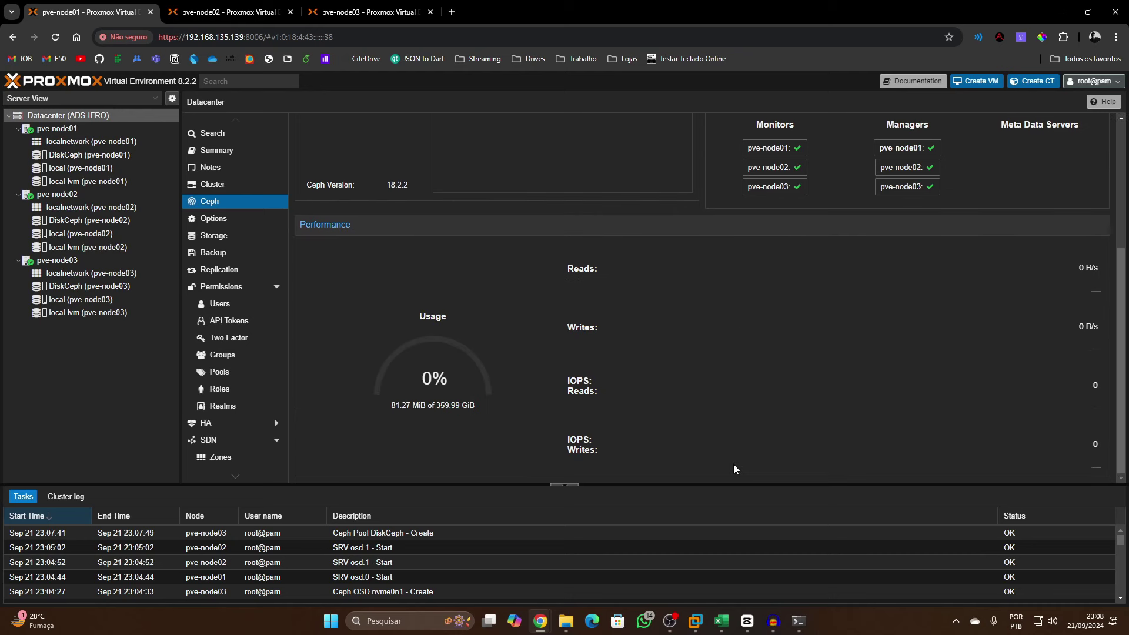
{"action": "mouse_move", "coordinate": [462, 407]}
{"action": "left_mouse_down"}
{"action": "mouse_move", "coordinate": [404, 407]}
{"action": "mouse_move", "coordinate": [471, 406]}
{"action": "left_mouse_up"}
{"action": "scroll", "coordinate": [601, 431], "scroll_direction": "up", "scroll_amount": 3}
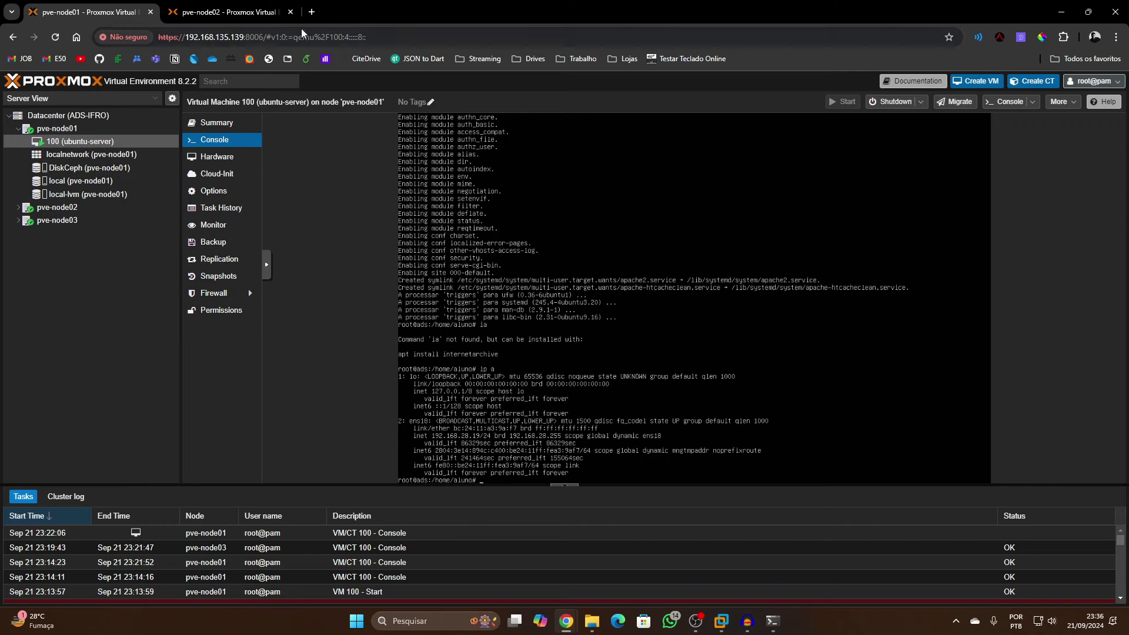
Load 192.168.28.19 in a new tab to see the Apache2 default page, then open Windows search
{"action": "left_click", "coordinate": [312, 12]}
{"action": "type", "text": "192.168.28.19"}
{"action": "key", "text": "Return"}
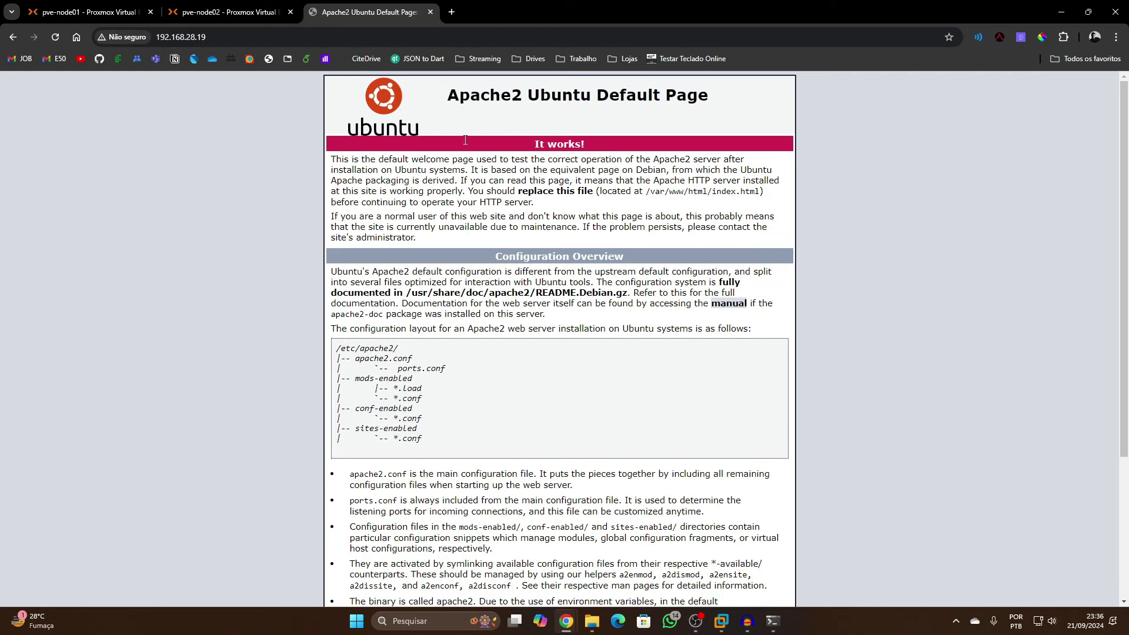
{"action": "left_click", "coordinate": [88, 11]}
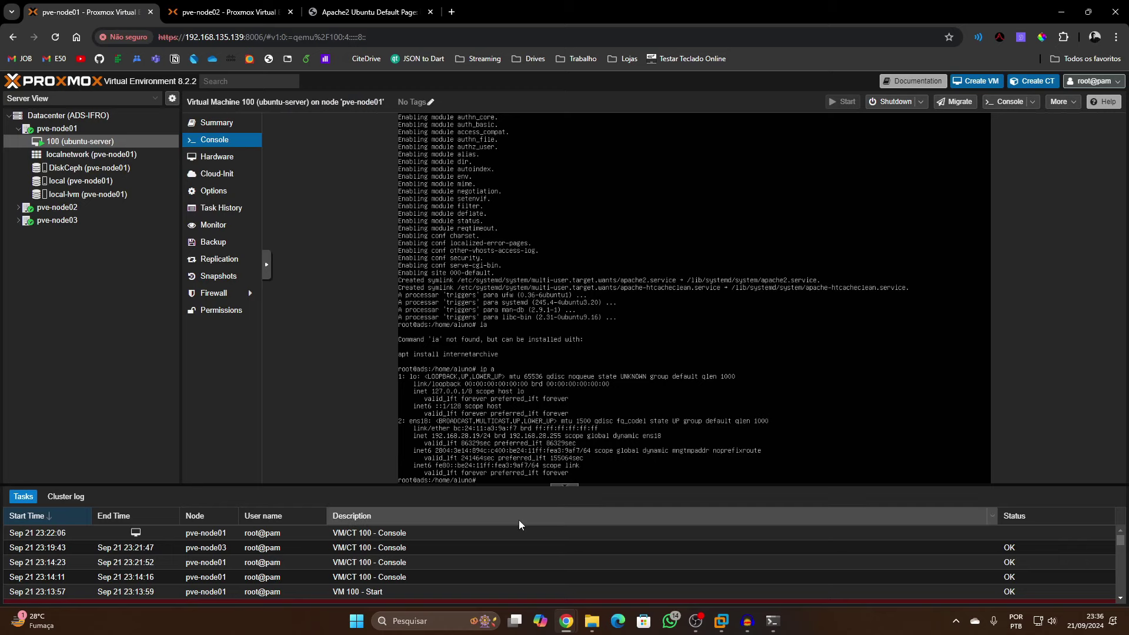
{"action": "key", "text": "super"}
Open a Windows PowerShell tab and ping 192.168.28.19
{"action": "type", "text": "CMD"}
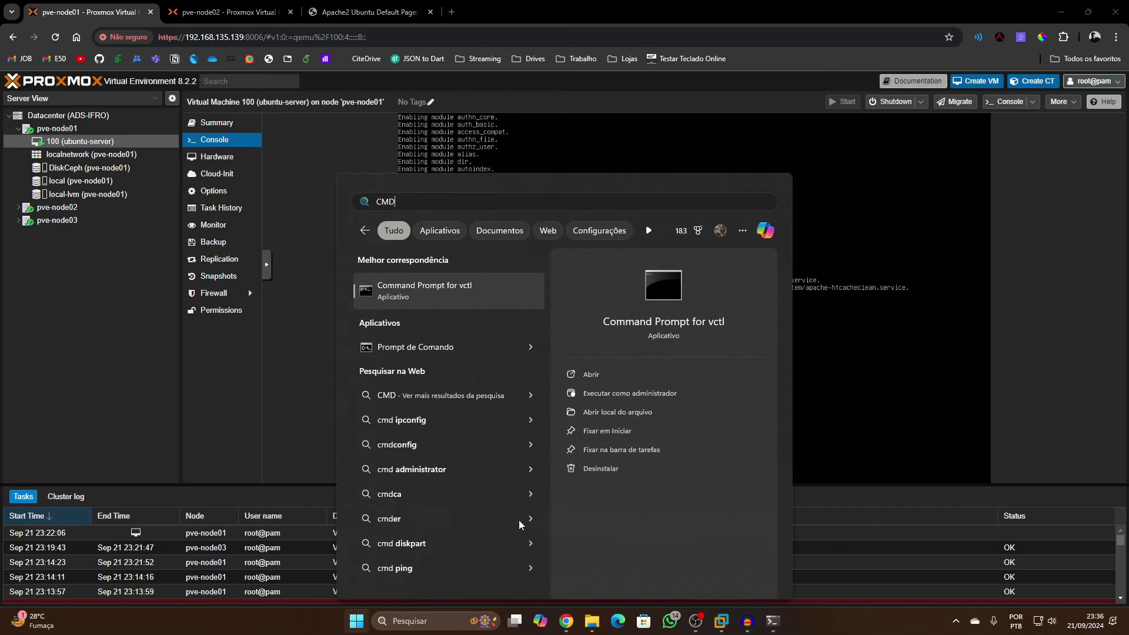
{"action": "key", "text": "Return"}
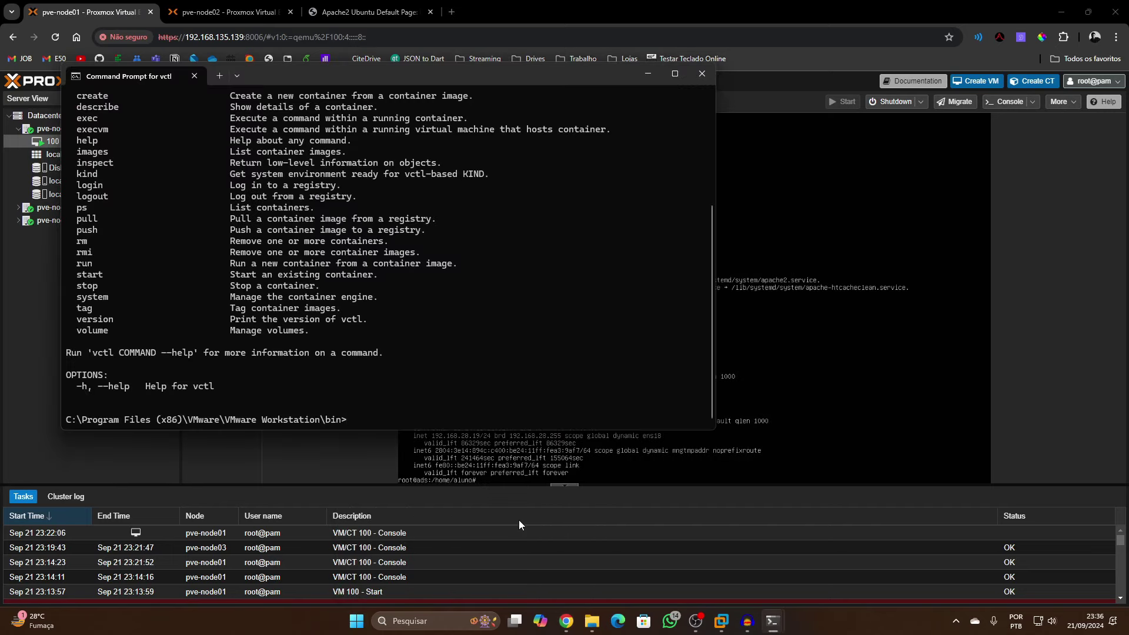
{"action": "left_click", "coordinate": [220, 75]}
{"action": "left_click", "coordinate": [194, 75]}
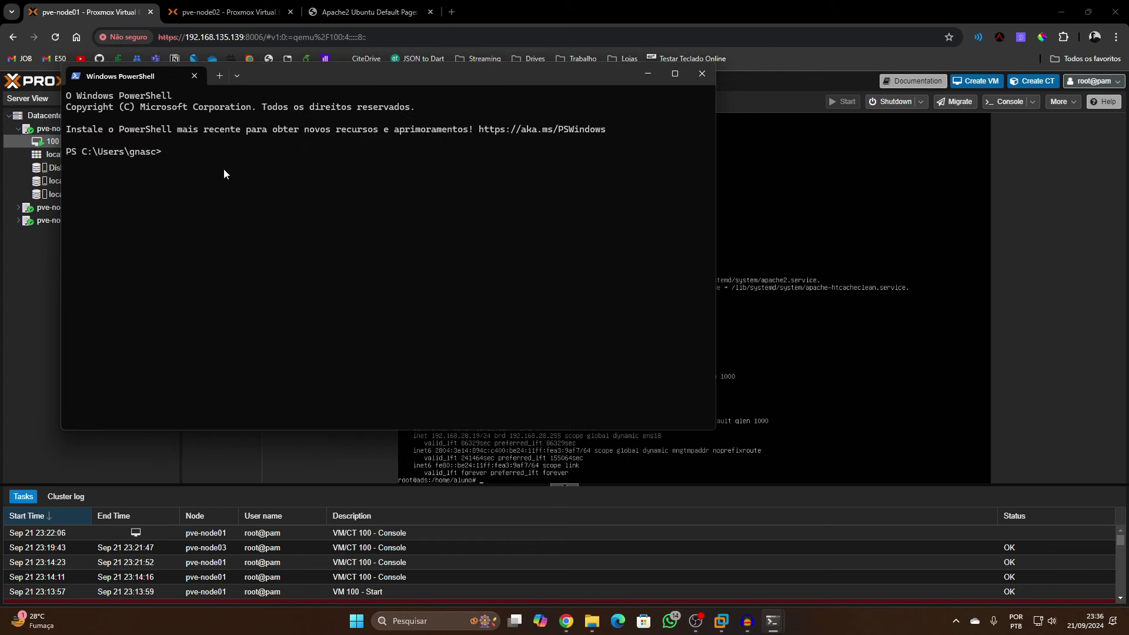
{"action": "type", "text": "PING"}
{"action": "key", "text": "BackSpace"}
{"action": "key", "text": "BackSpace"}
{"action": "key", "text": "BackSpace"}
{"action": "key", "text": "BackSpace"}
{"action": "type", "text": "po"}
{"action": "key", "text": "BackSpace"}
{"action": "type", "text": "iun"}
{"action": "key", "text": "BackSpace"}
{"action": "type", "text": "ng http://192.168.28.19"}
{"action": "key", "text": "BackSpace"}
{"action": "key", "text": "BackSpace"}
{"action": "key", "text": "BackSpace"}
{"action": "key", "text": "BackSpace"}
{"action": "key", "text": "BackSpace"}
{"action": "key", "text": "BackSpace"}
{"action": "key", "text": "BackSpace"}
{"action": "key", "text": "Return"}
Restart the ping to 192.168.28.19 as a continuous ping with -t
{"action": "key", "text": "ctrl+c"}
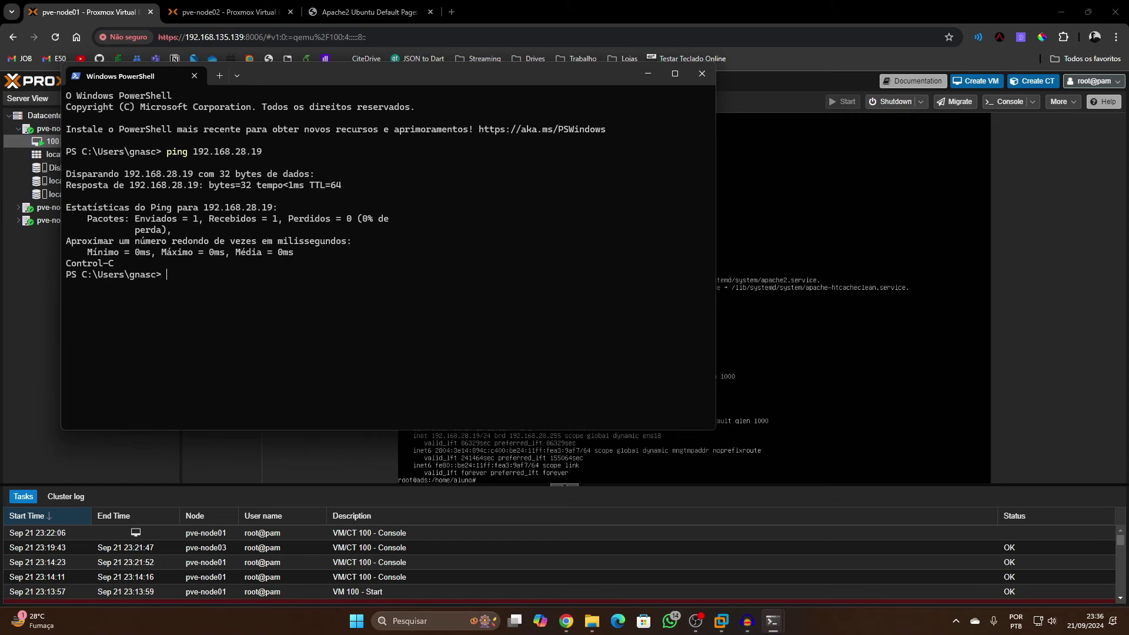
{"action": "key", "text": "Up"}
{"action": "type", "text": "-t"}
{"action": "key", "text": "Return"}
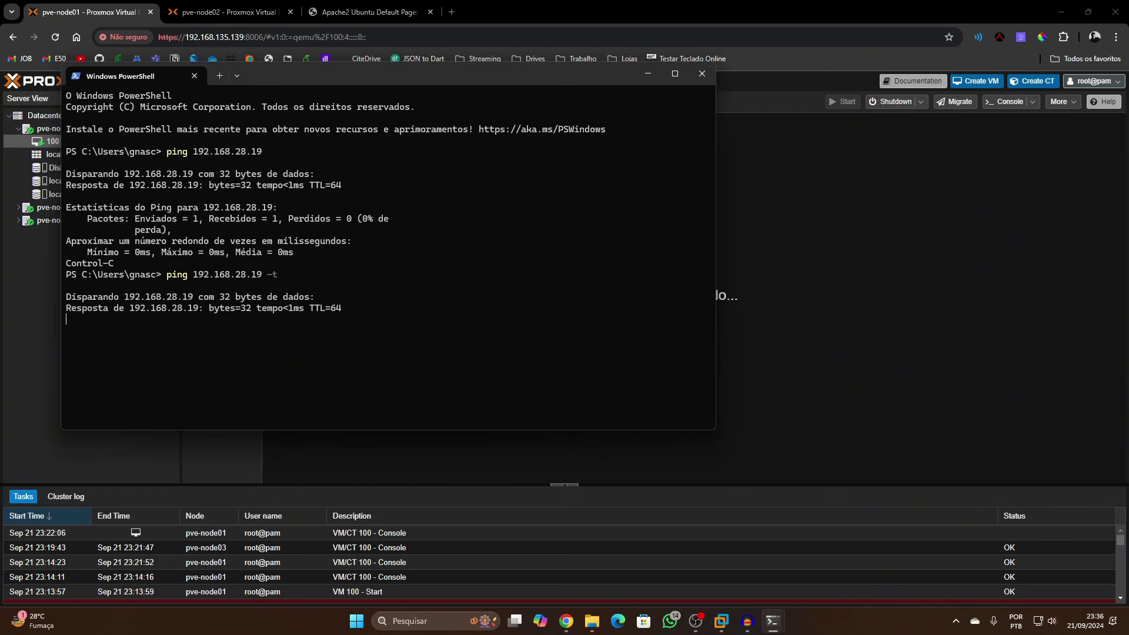
Snap PowerShell to the right half and Proxmox to the left, widening Proxmox
{"action": "left_click_drag", "start_coordinate": [580, 75], "coordinate": [1127, 251]}
{"action": "left_click", "coordinate": [179, 167]}
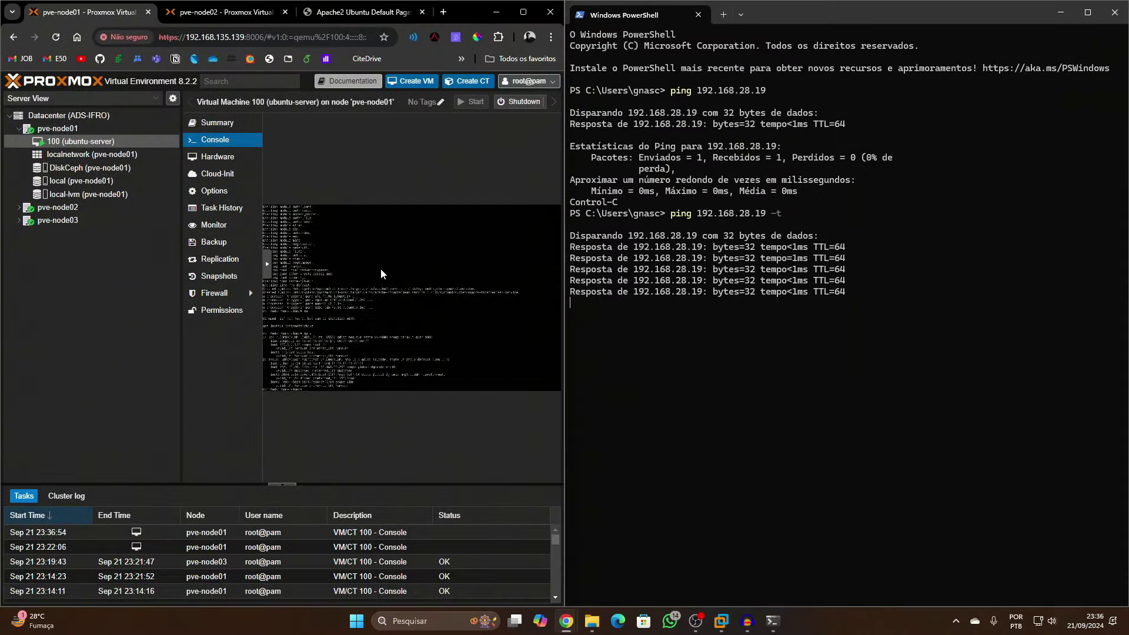
{"action": "left_click_drag", "start_coordinate": [564, 223], "coordinate": [815, 223]}
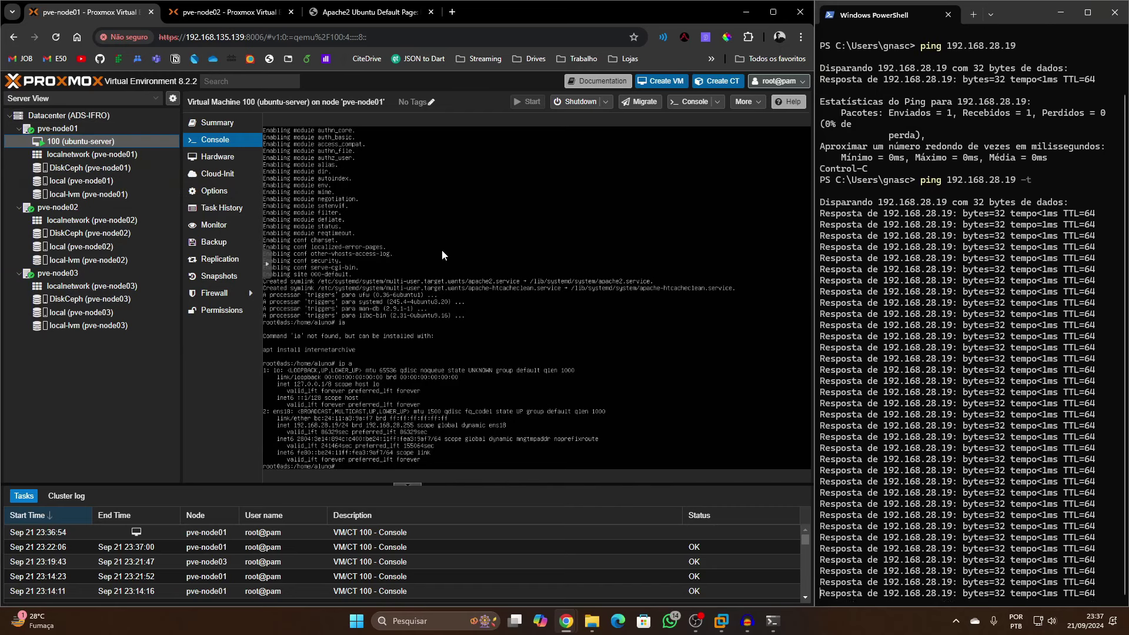
Try migrating VM 100 and inspect the CD/DVD error that blocks it
{"action": "right_click", "coordinate": [109, 140]}
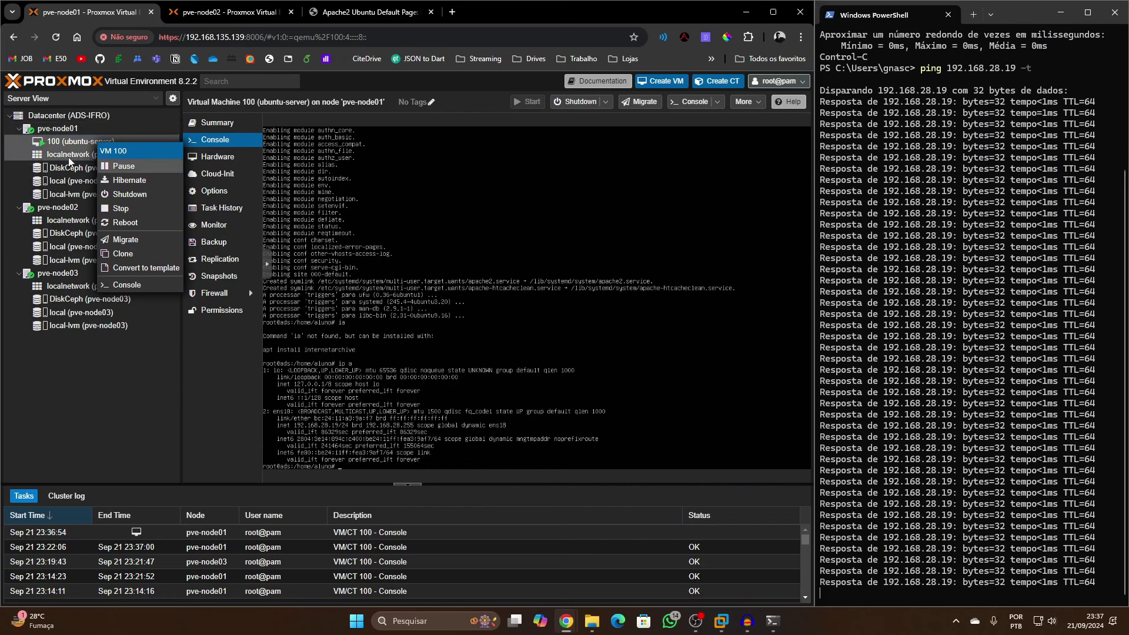
{"action": "left_click", "coordinate": [55, 143]}
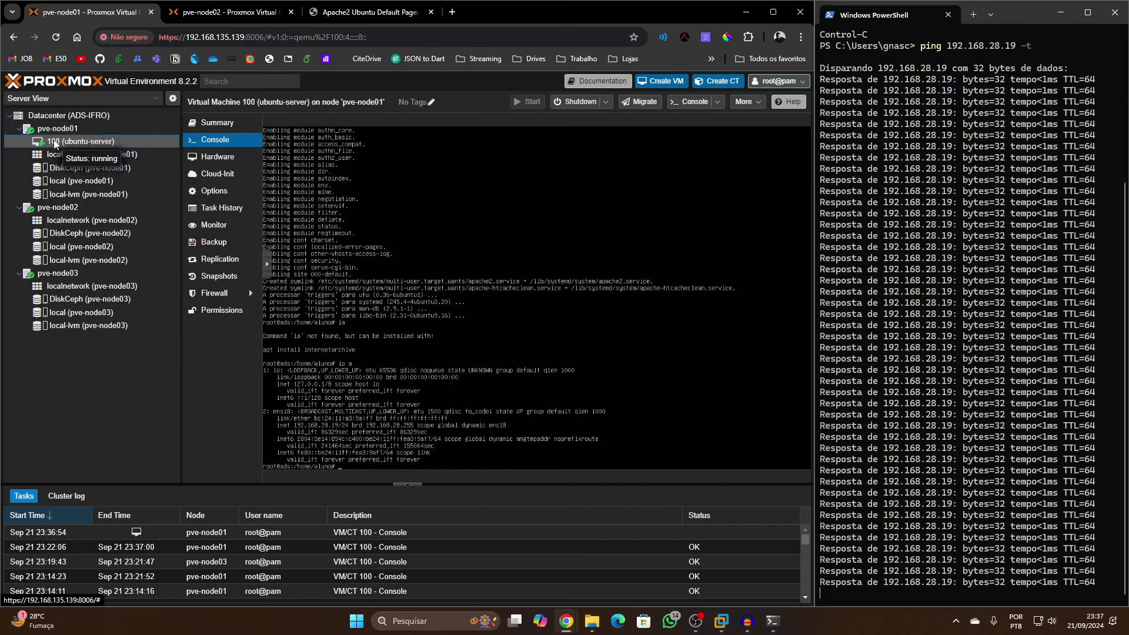
{"action": "right_click", "coordinate": [55, 142]}
{"action": "left_click", "coordinate": [122, 245]}
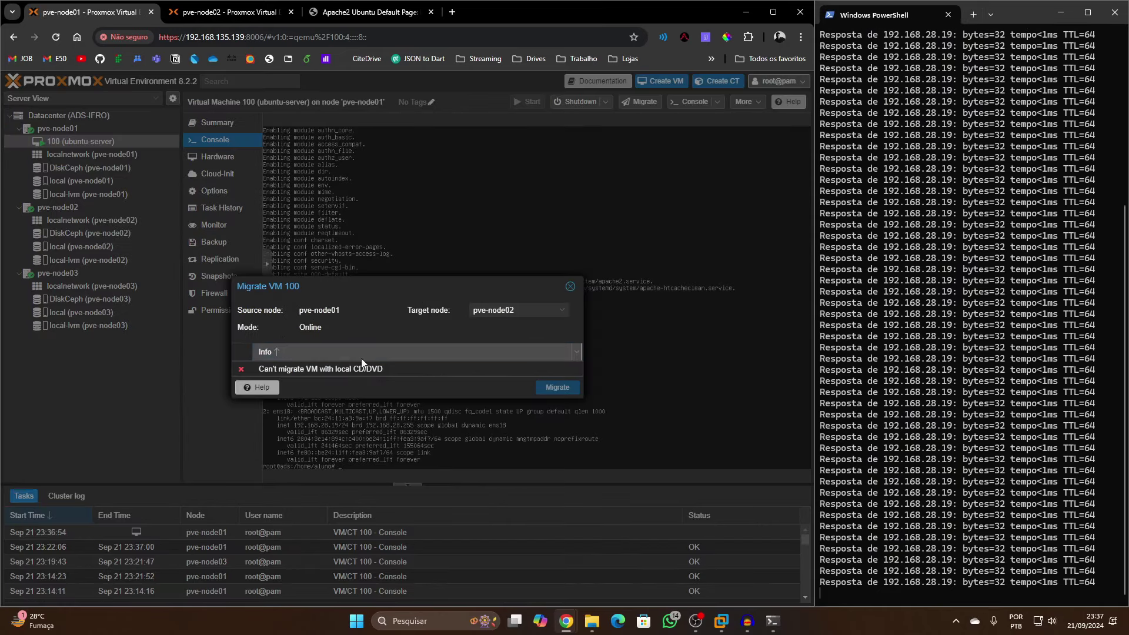
{"action": "left_click", "coordinate": [341, 368]}
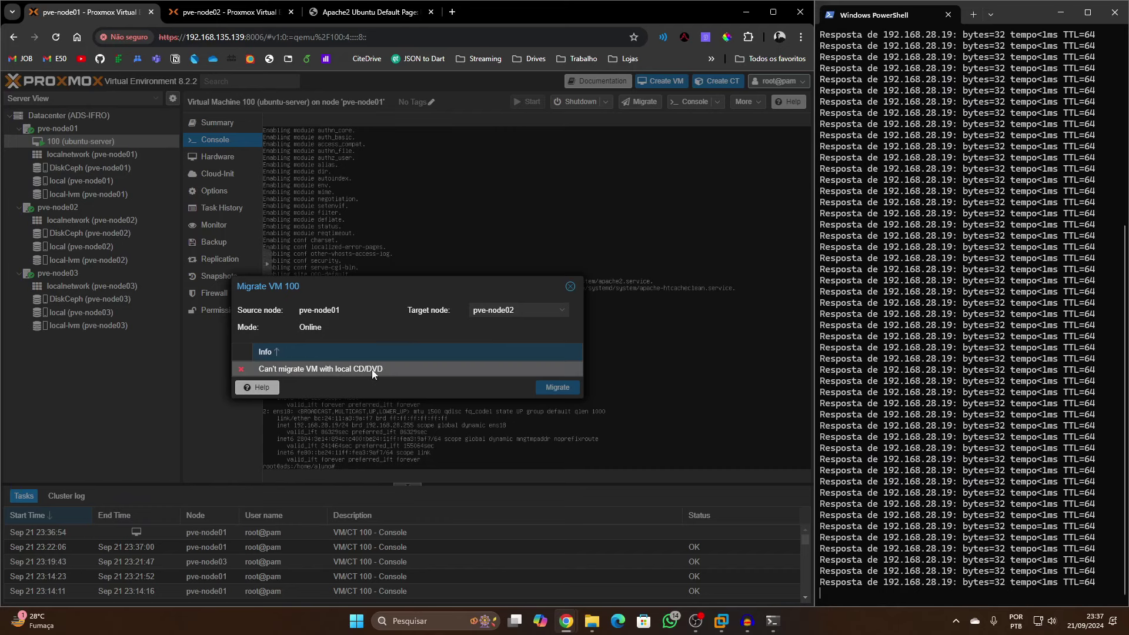
{"action": "left_click", "coordinate": [570, 286]}
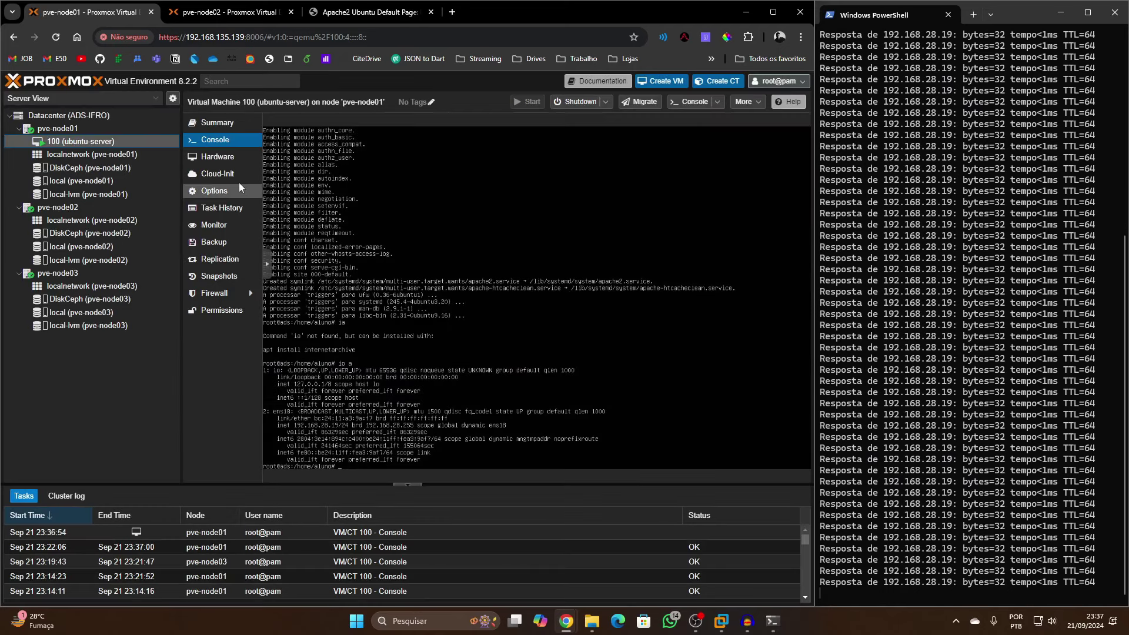
Set VM 100's CD/DVD drive to 'Do not use any media'
{"action": "left_click", "coordinate": [215, 156]}
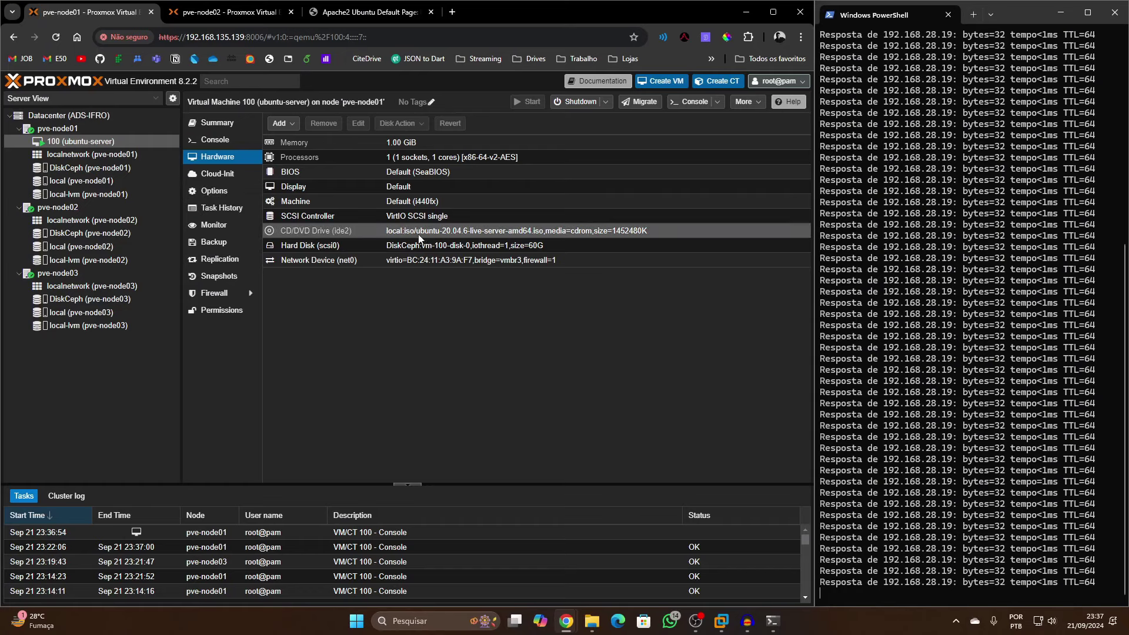
{"action": "double_click", "coordinate": [416, 234]}
{"action": "left_click", "coordinate": [325, 372]}
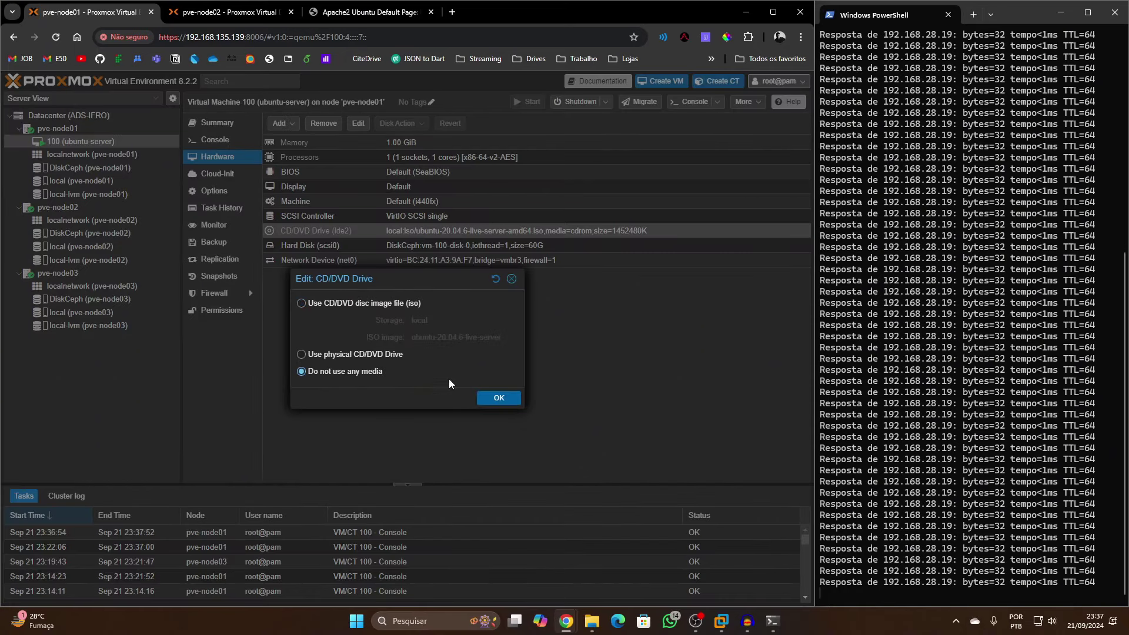
{"action": "left_click", "coordinate": [491, 397]}
Live-migrate VM 100 to pve-node03, then view the Apache2 page
{"action": "right_click", "coordinate": [90, 140]}
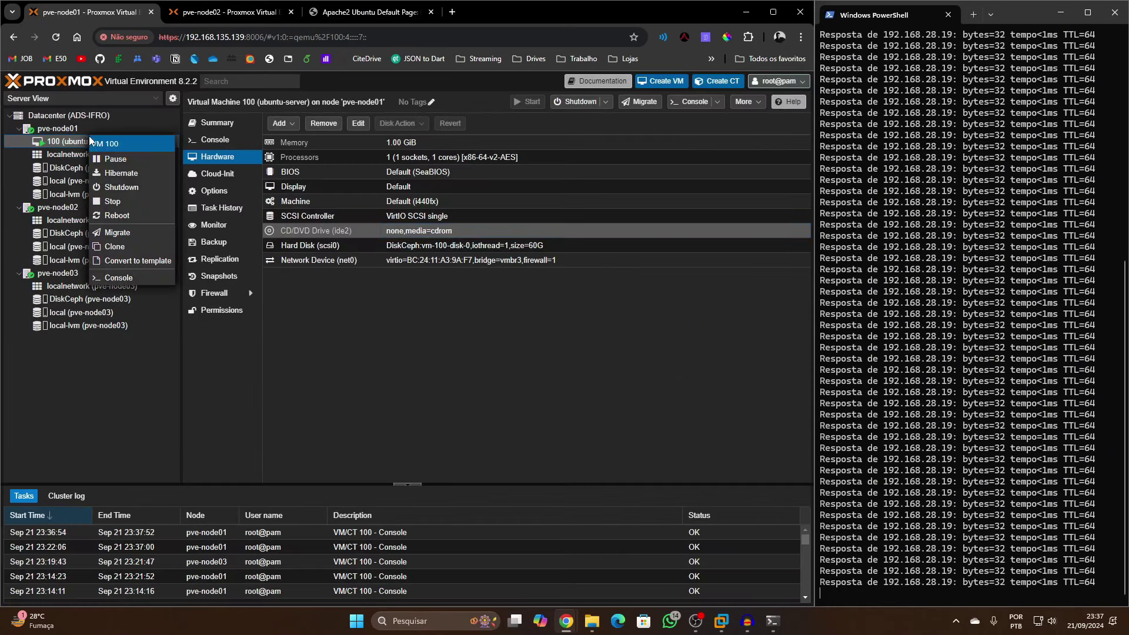
{"action": "left_click", "coordinate": [117, 233]}
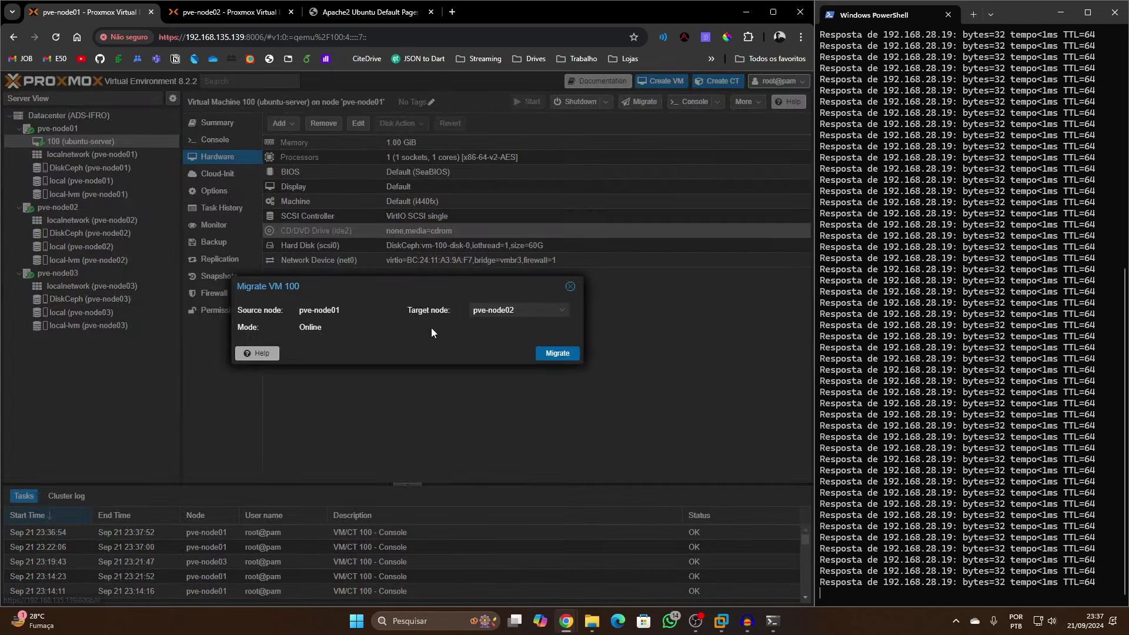
{"action": "left_click", "coordinate": [503, 310]}
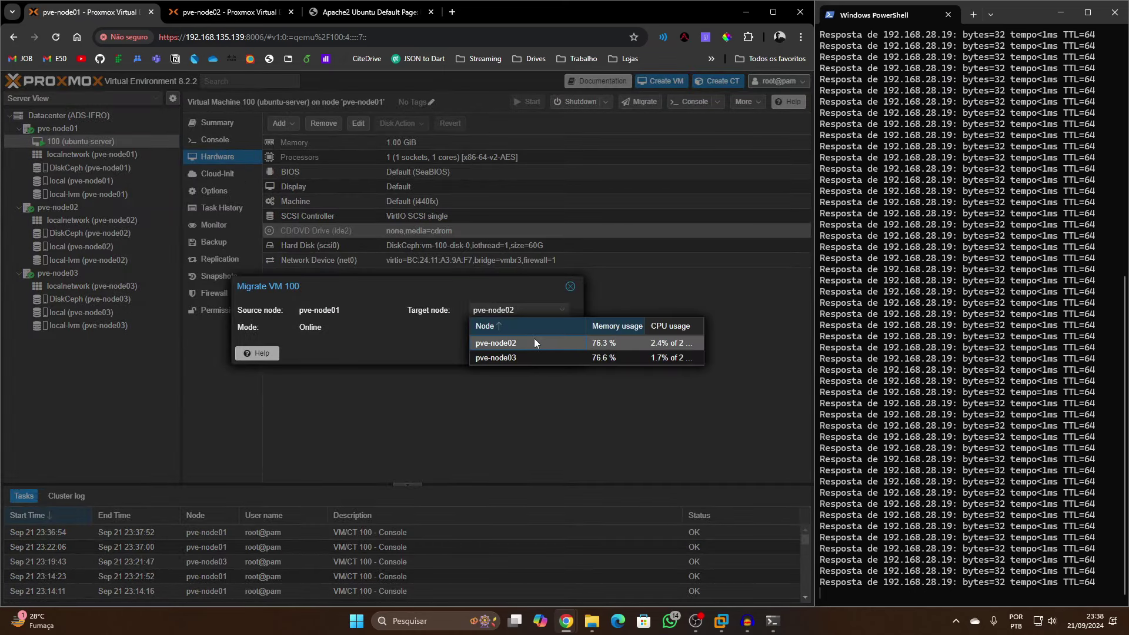
{"action": "left_click", "coordinate": [532, 356]}
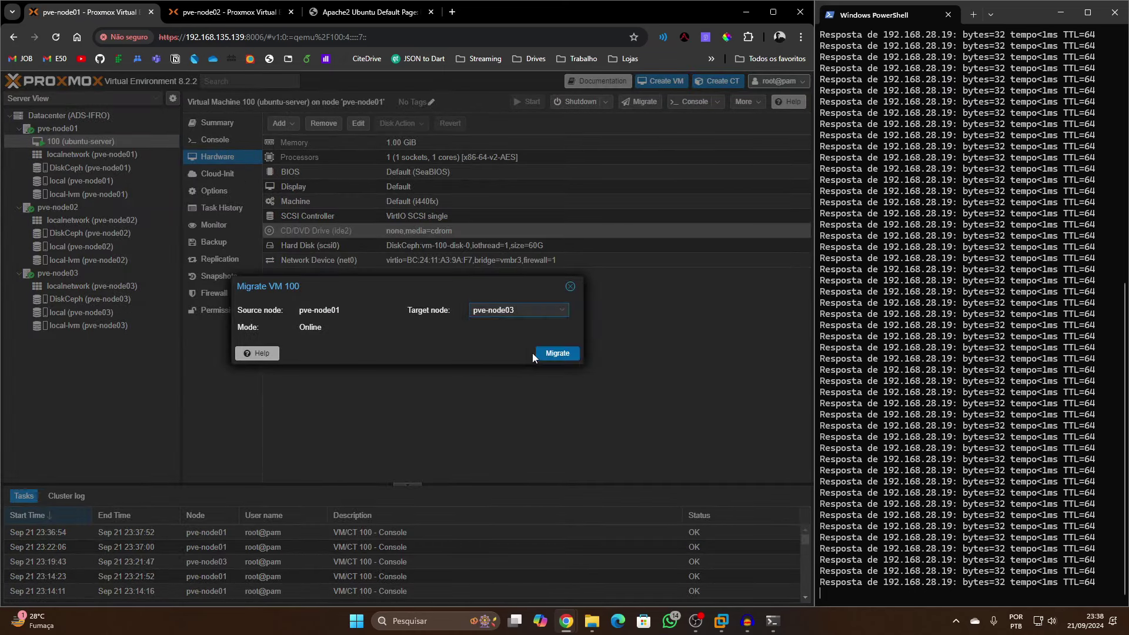
{"action": "left_click", "coordinate": [550, 354]}
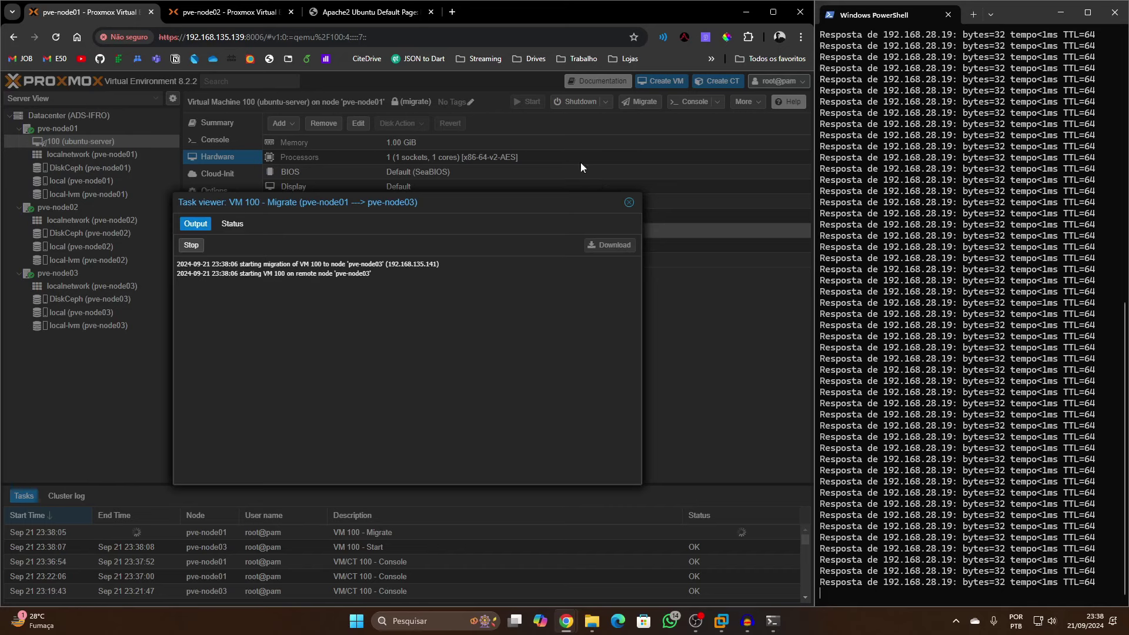
{"action": "left_click", "coordinate": [344, 13]}
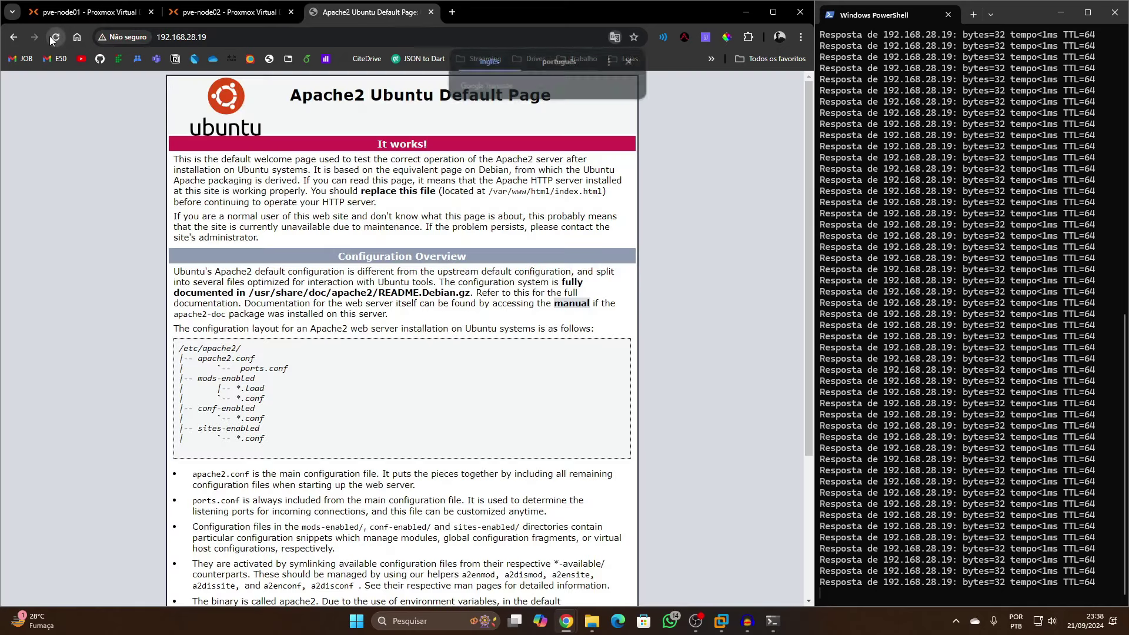
Close the finished VM 100 migration log, reload the Apache page, and return to pve-node01
{"action": "left_click", "coordinate": [94, 12]}
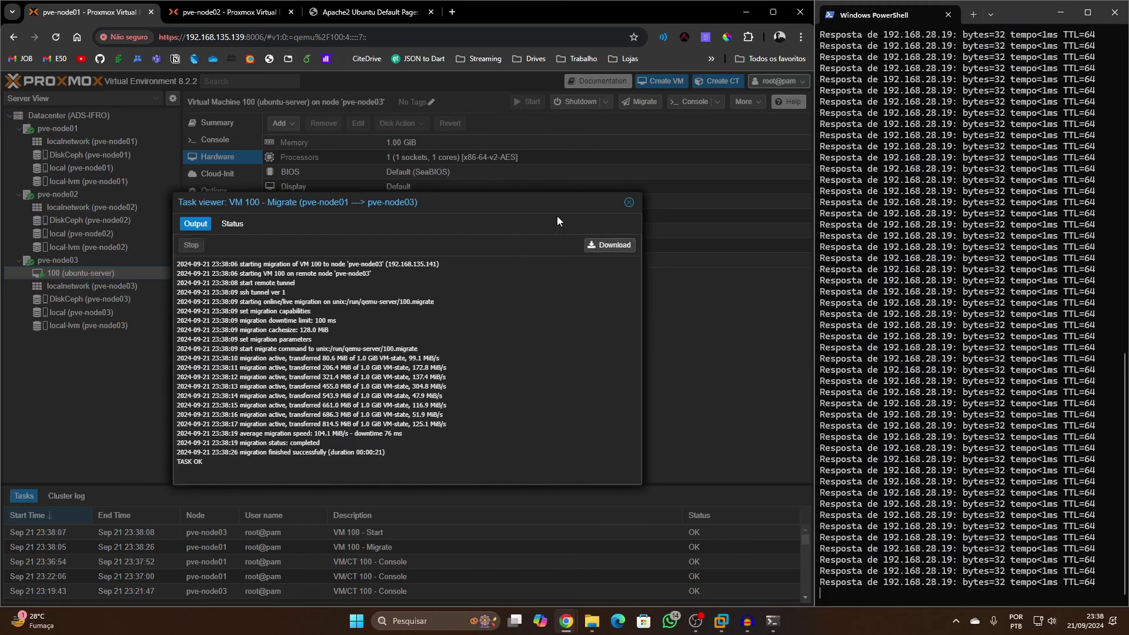
{"action": "left_click", "coordinate": [629, 202]}
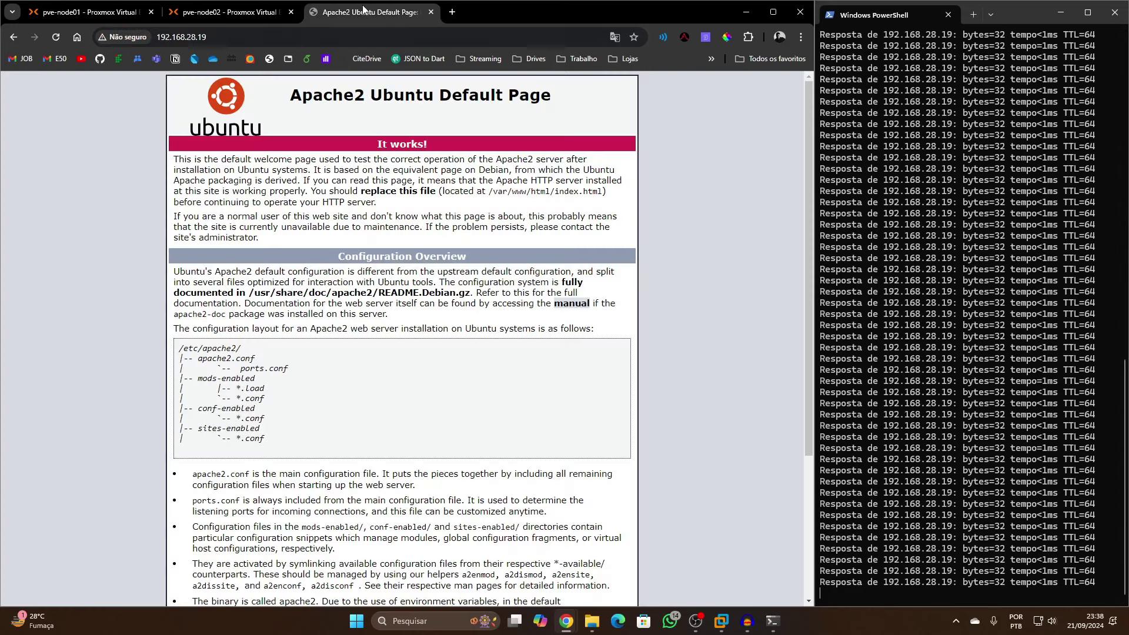
{"action": "left_click", "coordinate": [369, 12]}
{"action": "key", "text": "F5"}
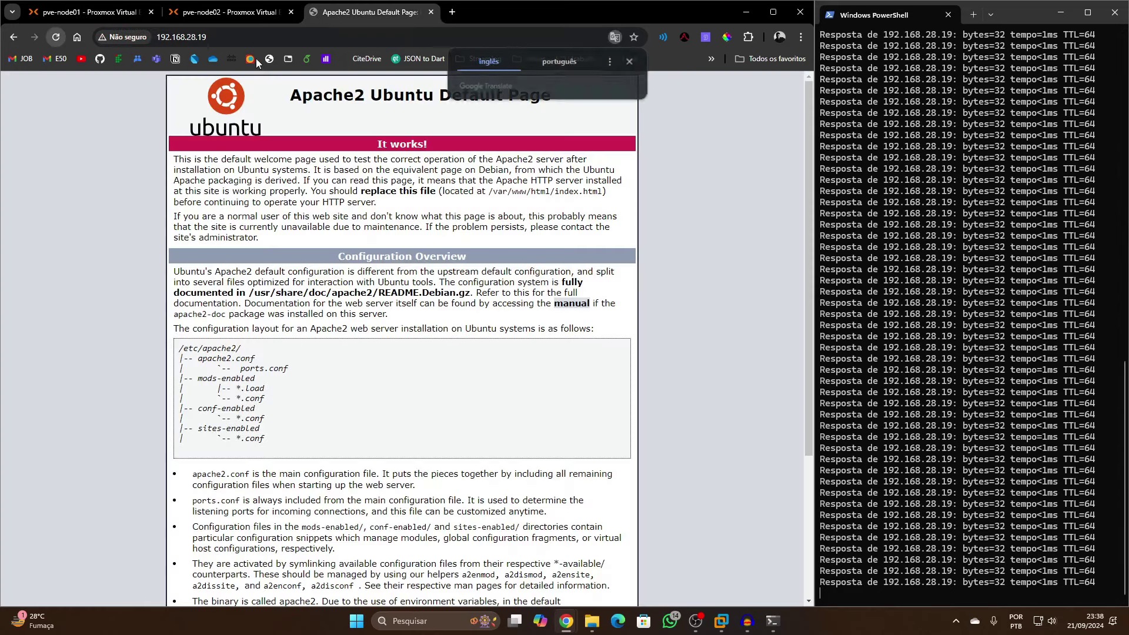
{"action": "left_click", "coordinate": [89, 12]}
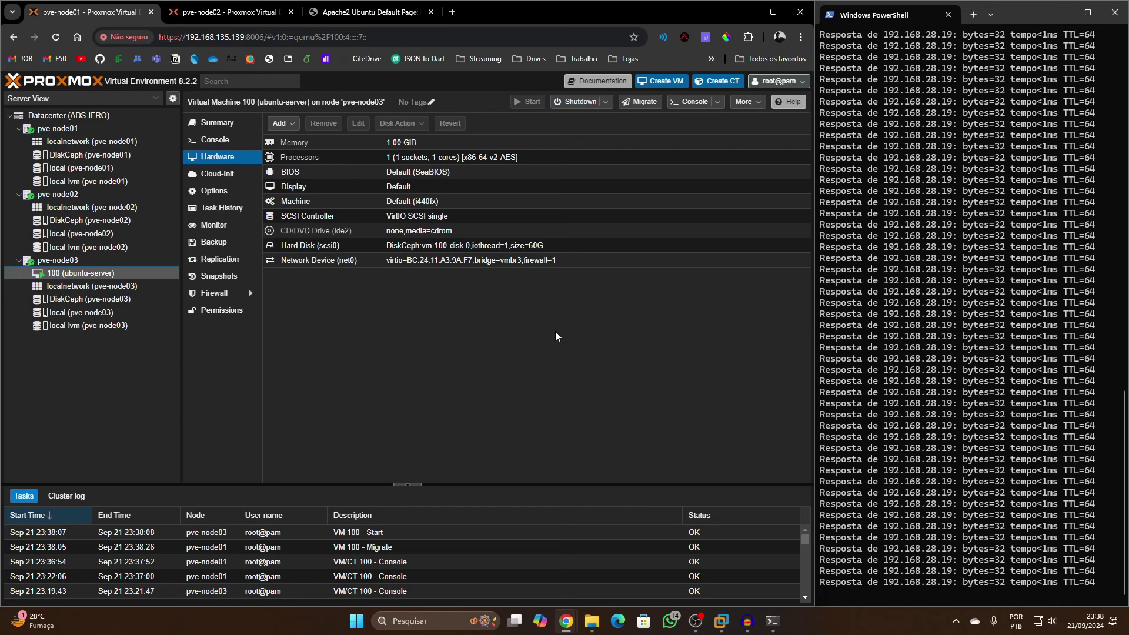
Open the Datacenter HA settings page
{"action": "left_click", "coordinate": [126, 117]}
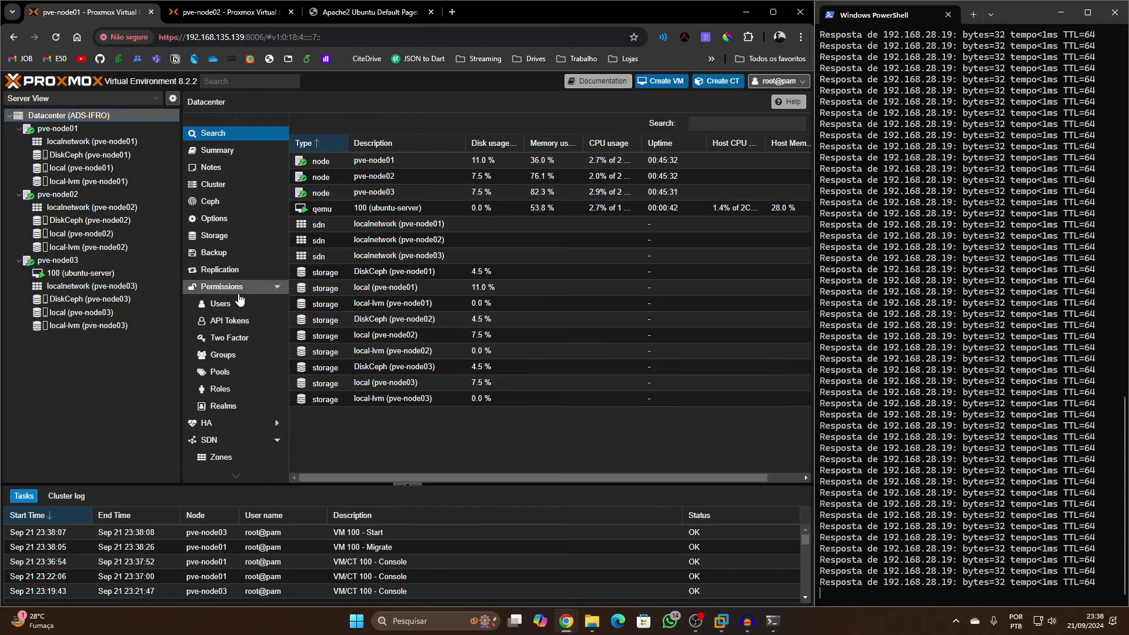
{"action": "scroll", "coordinate": [234, 402], "scroll_direction": "down", "scroll_amount": 3}
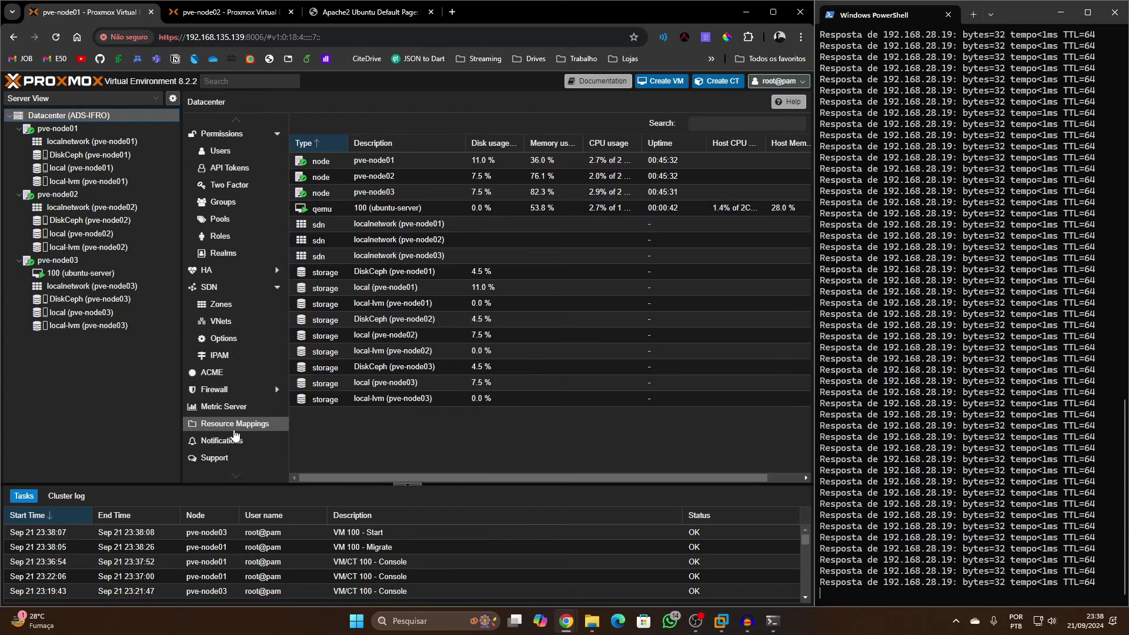
{"action": "scroll", "coordinate": [229, 292], "scroll_direction": "up", "scroll_amount": 3}
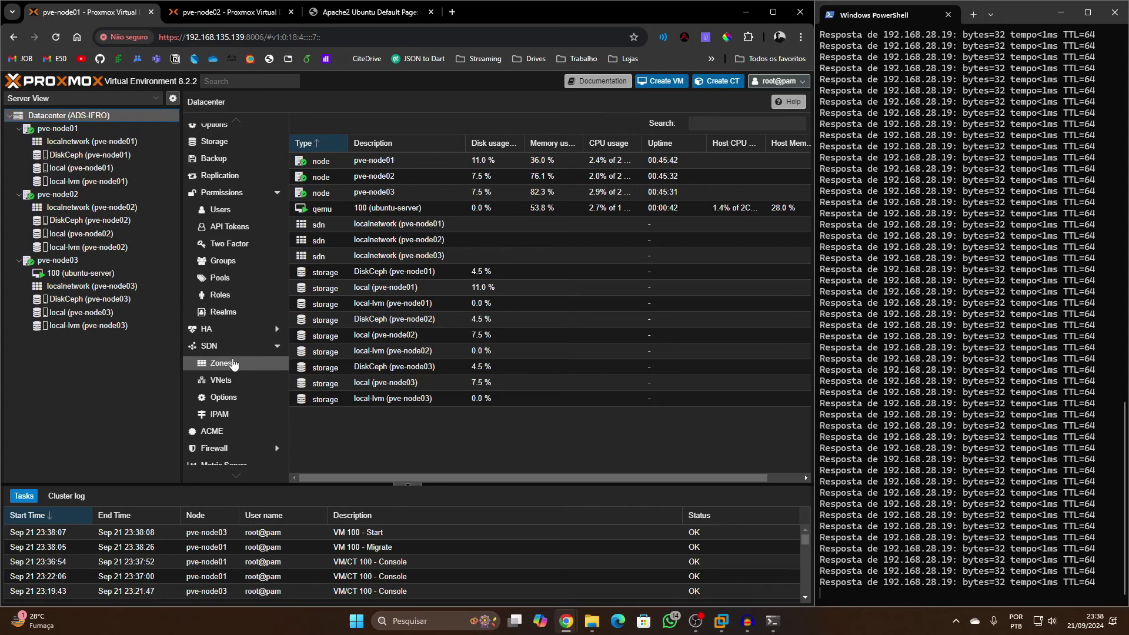
{"action": "left_click", "coordinate": [222, 388]}
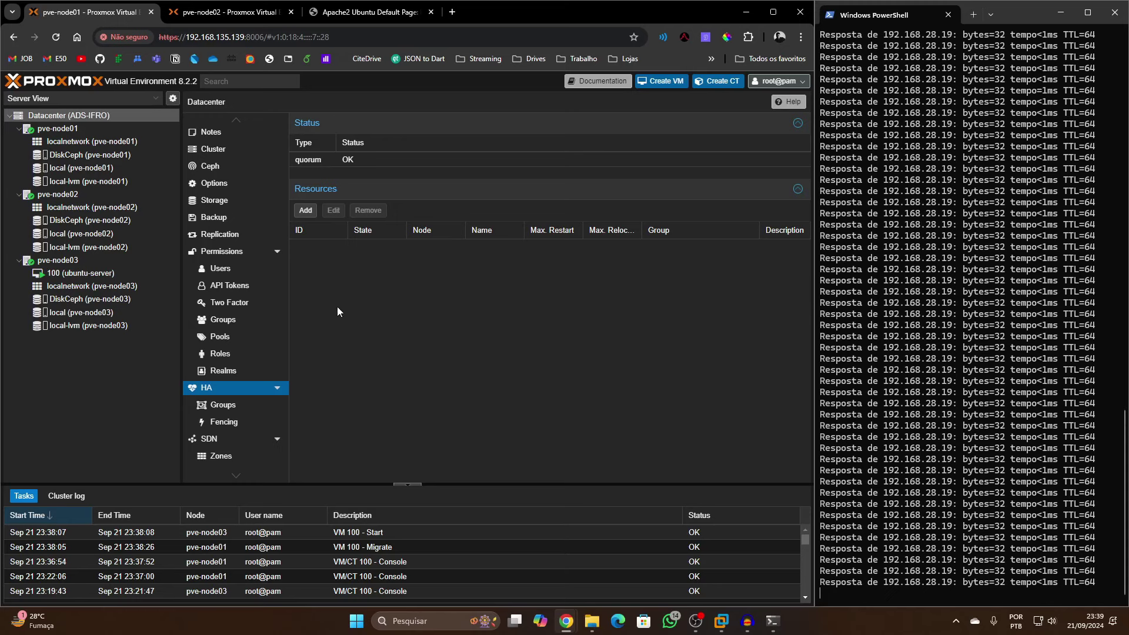
Add VM 100 as an HA resource with max restart 1 and max relocate 1
{"action": "left_click", "coordinate": [312, 215]}
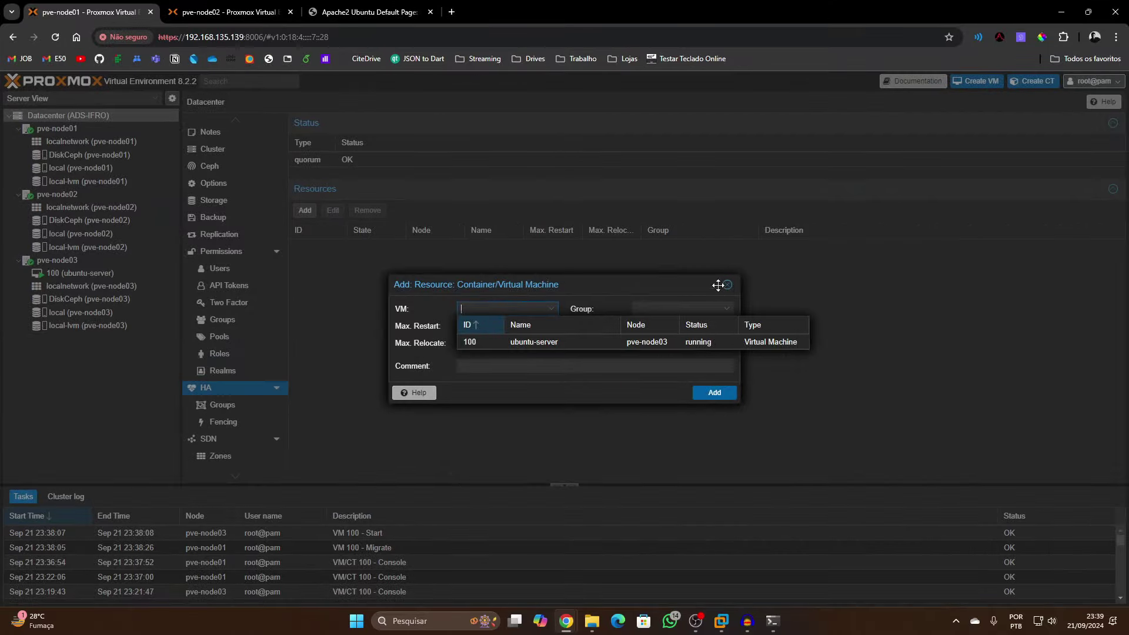
{"action": "left_click", "coordinate": [713, 285]}
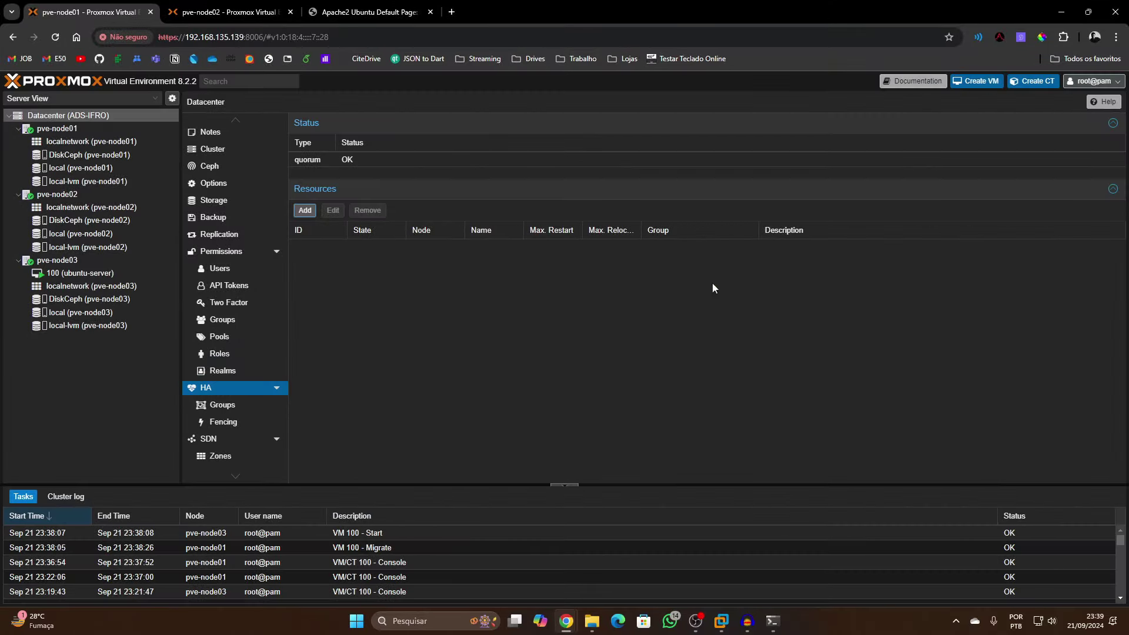
{"action": "left_click", "coordinate": [314, 211]}
{"action": "left_click", "coordinate": [436, 333]}
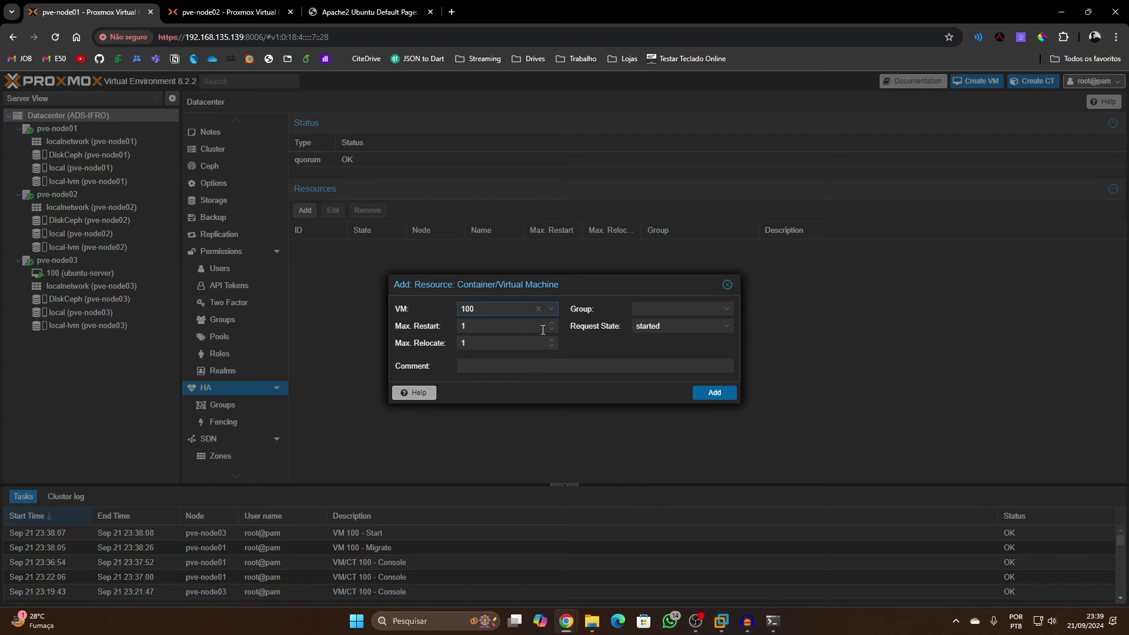
{"action": "left_click", "coordinate": [715, 394]}
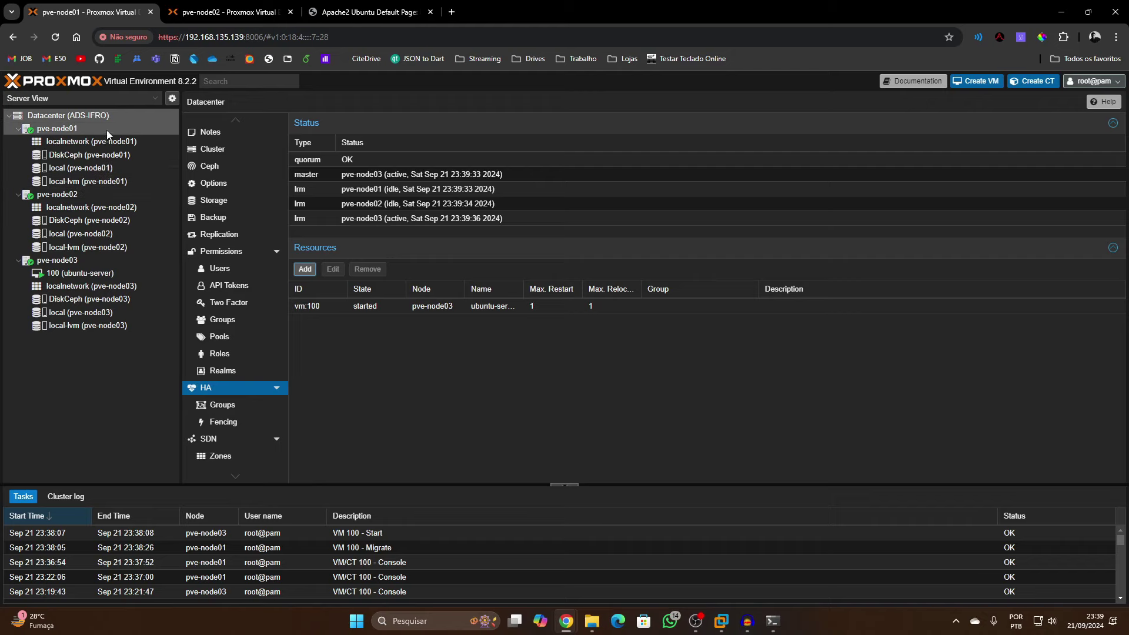
{"action": "left_click_drag", "start_coordinate": [573, 7], "coordinate": [1, 372]}
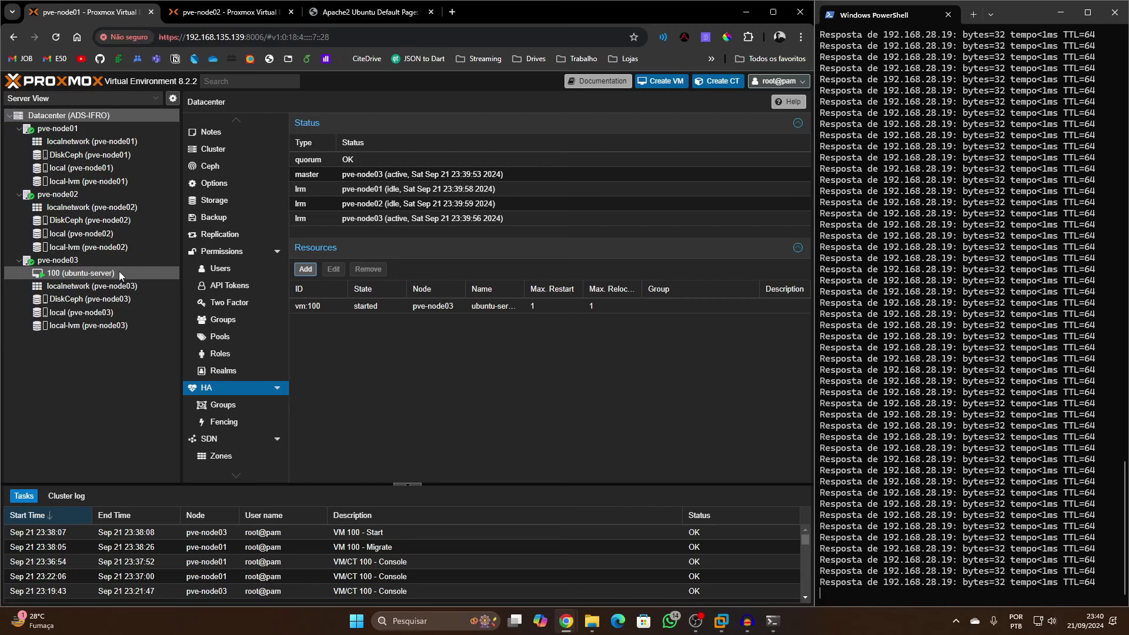
Run 'shutdown -h now' in pve-node03's shell, then expand pve-node02 and pve-node01
{"action": "left_click", "coordinate": [80, 260]}
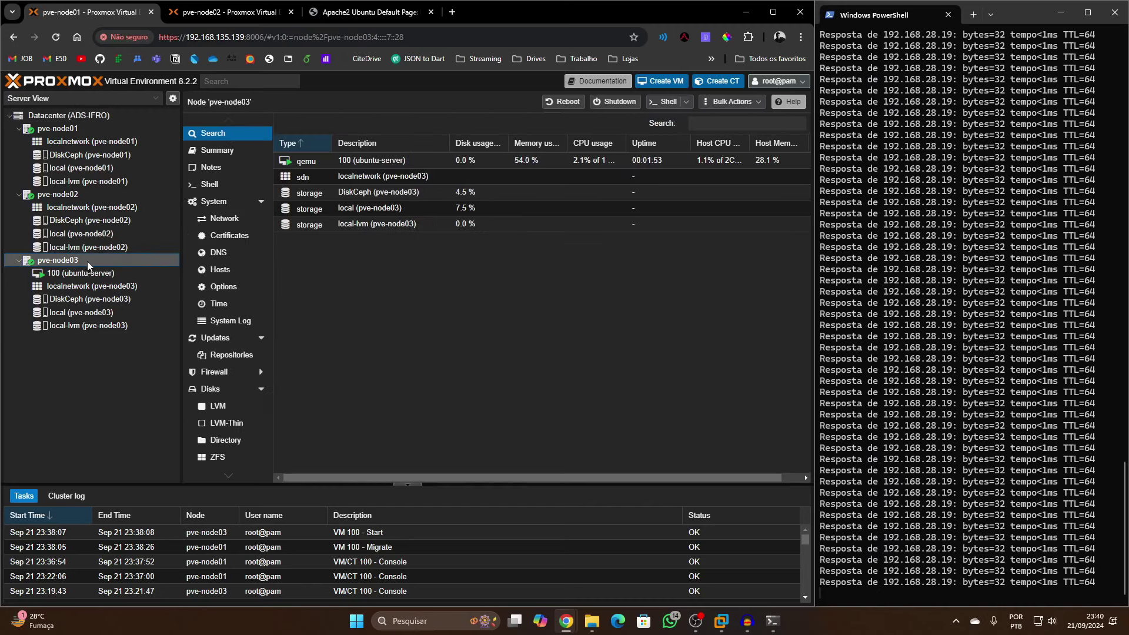
{"action": "left_click", "coordinate": [210, 184]}
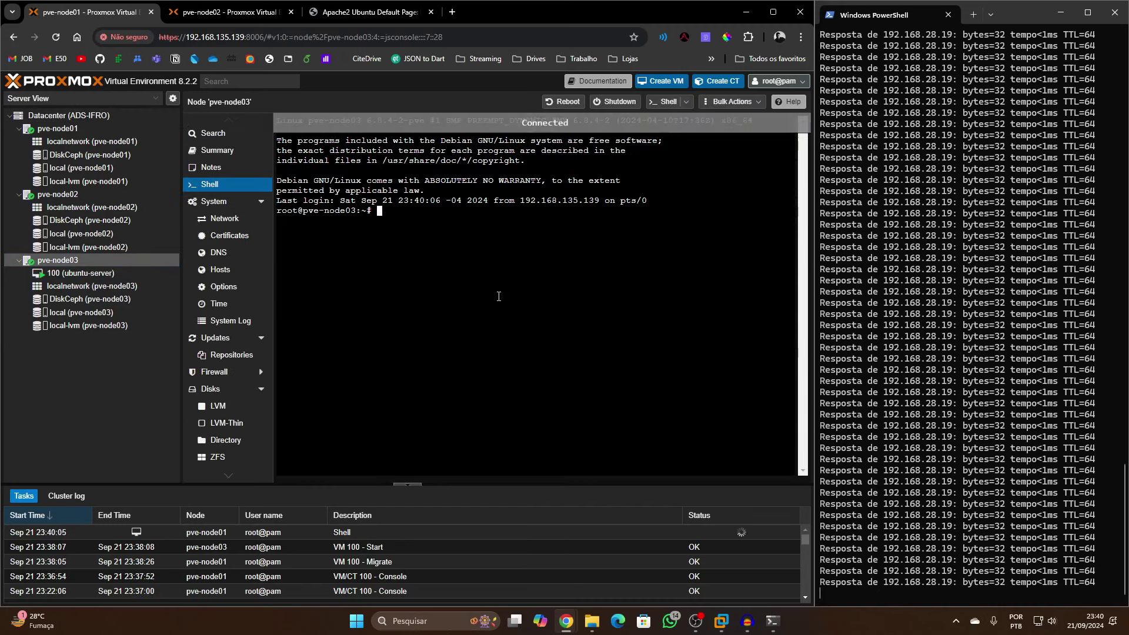
{"action": "type", "text": "shutdow"}
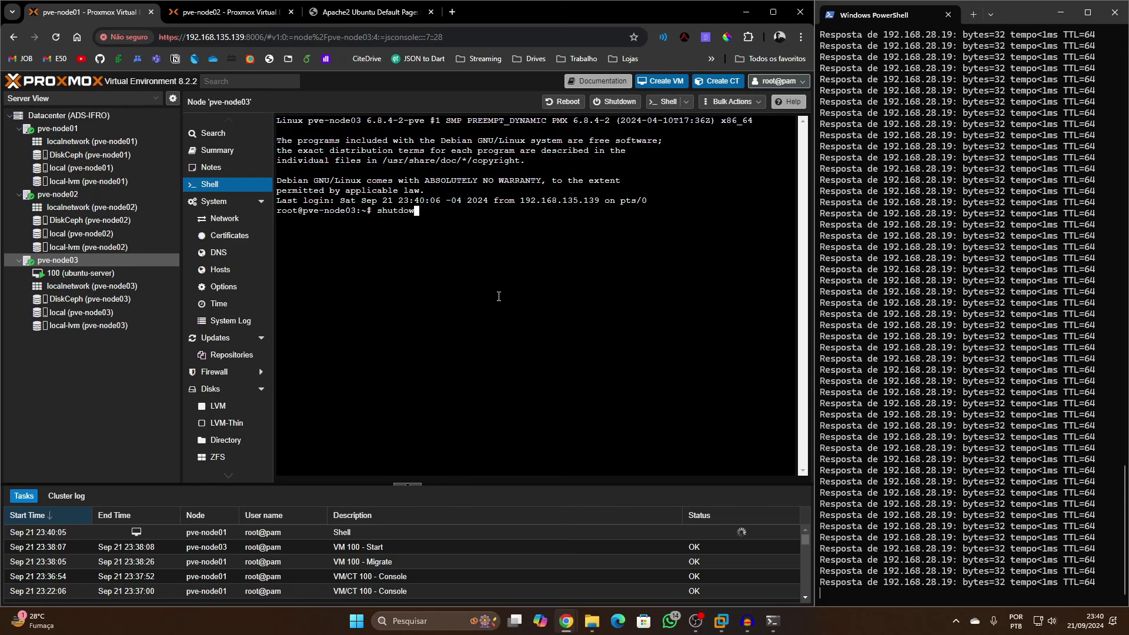
{"action": "type", "text": "n -h now"}
{"action": "key", "text": "Return"}
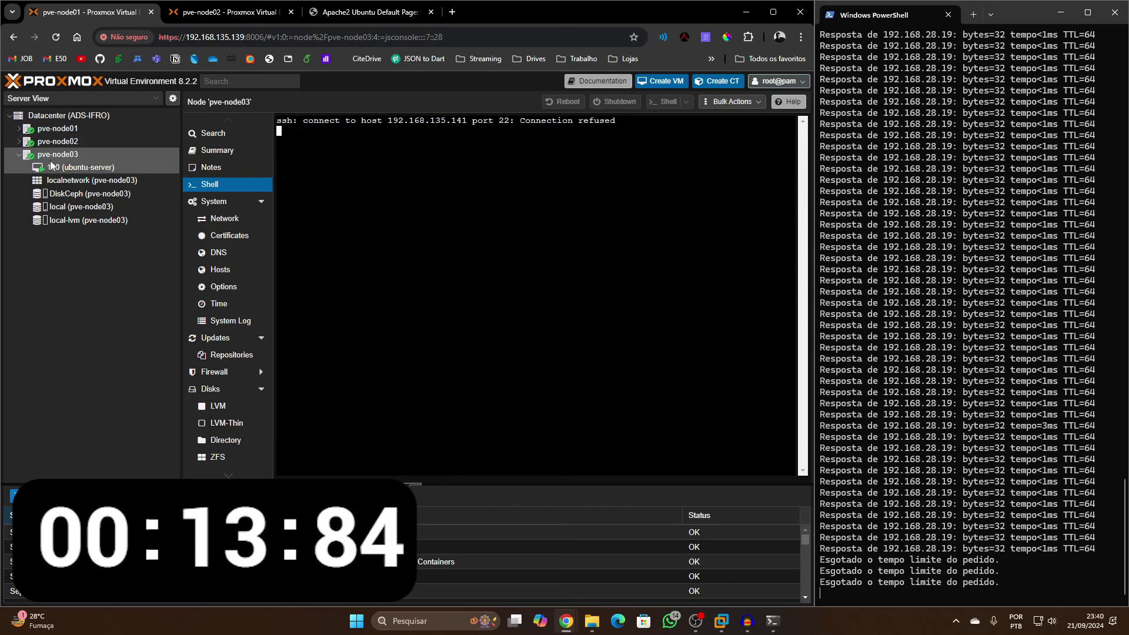
{"action": "left_click", "coordinate": [19, 142]}
{"action": "left_click", "coordinate": [19, 128]}
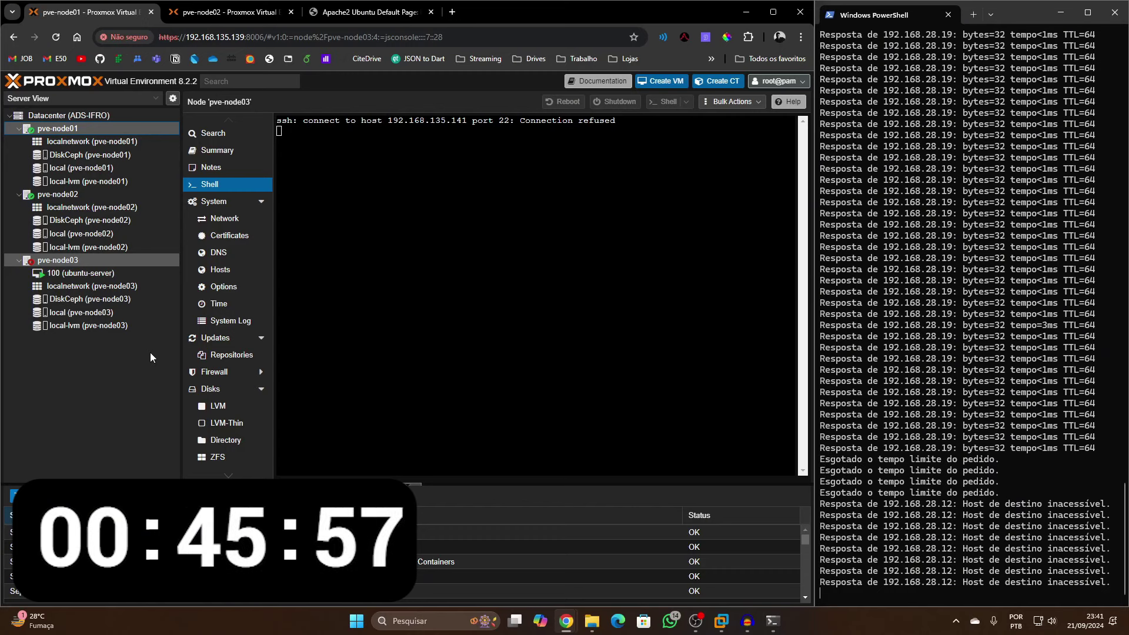
Check VM 100 and the cluster's HA and fencing status after node03 went down
{"action": "left_click", "coordinate": [111, 274]}
{"action": "left_click", "coordinate": [92, 115]}
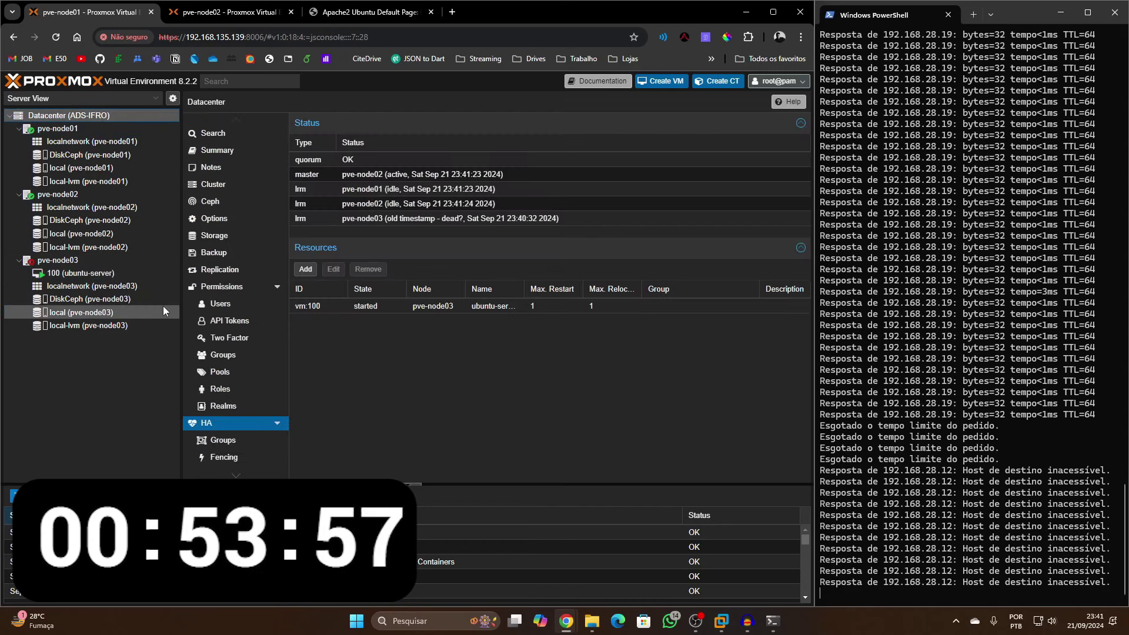
{"action": "key", "text": "Down"}
{"action": "key", "text": "Down"}
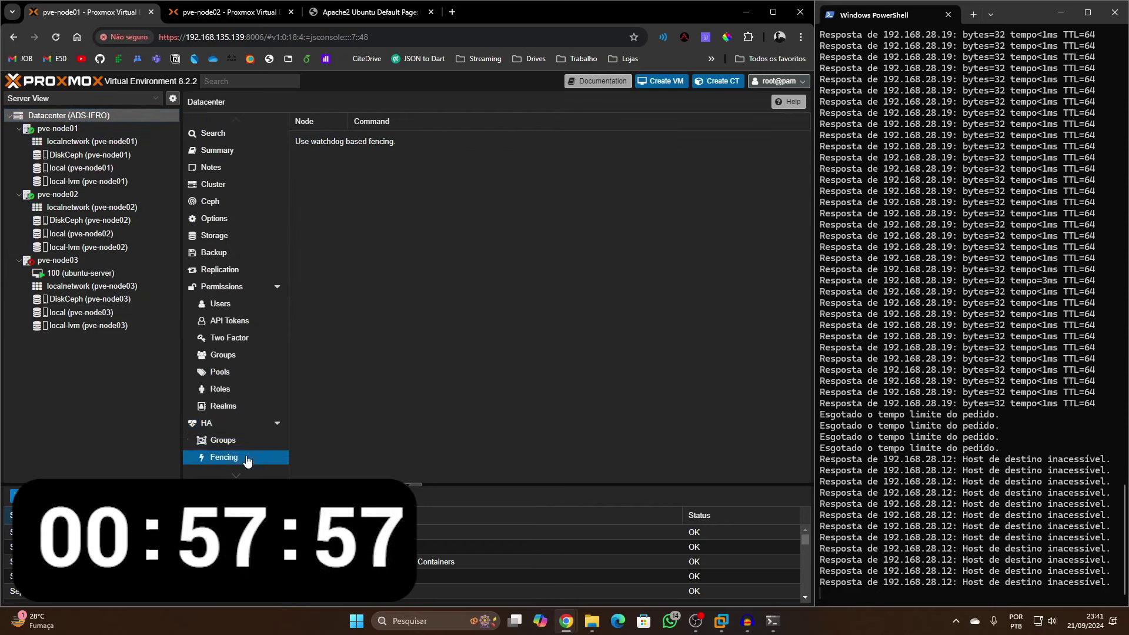
Review pve-node01's resources and summary, then open VM 100's console there
{"action": "left_click", "coordinate": [86, 128]}
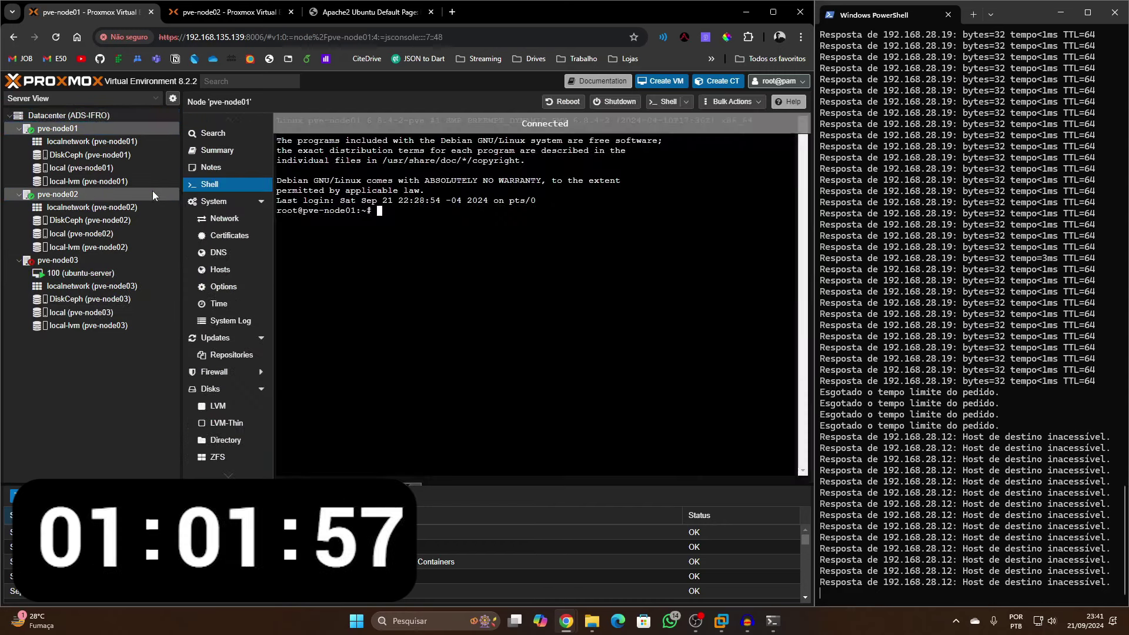
{"action": "left_click", "coordinate": [215, 135]}
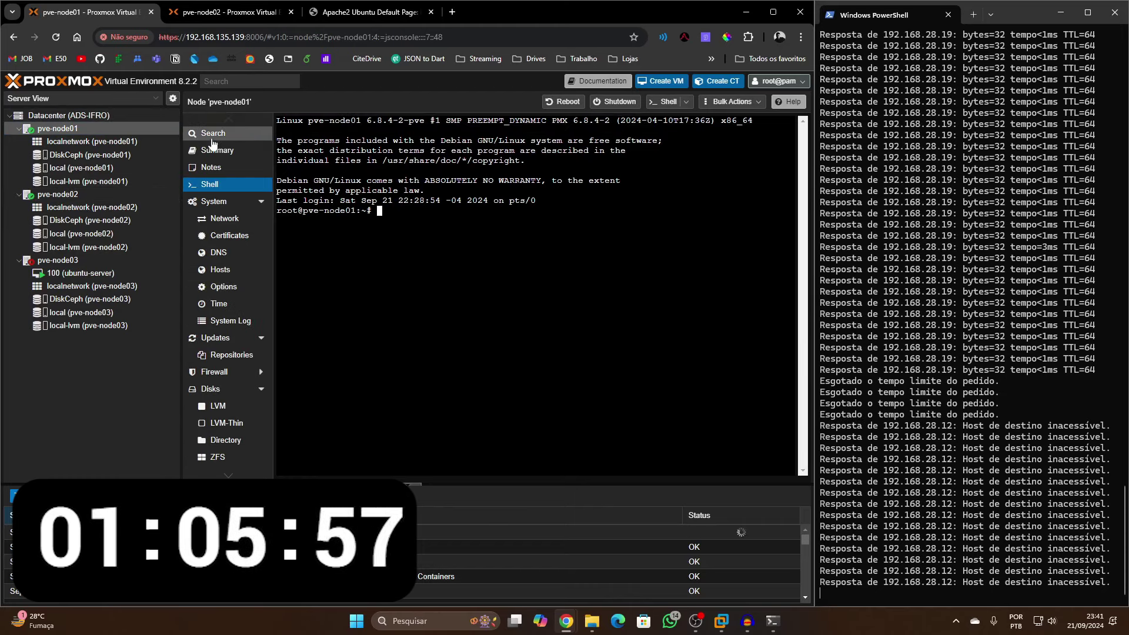
{"action": "left_click", "coordinate": [217, 151]}
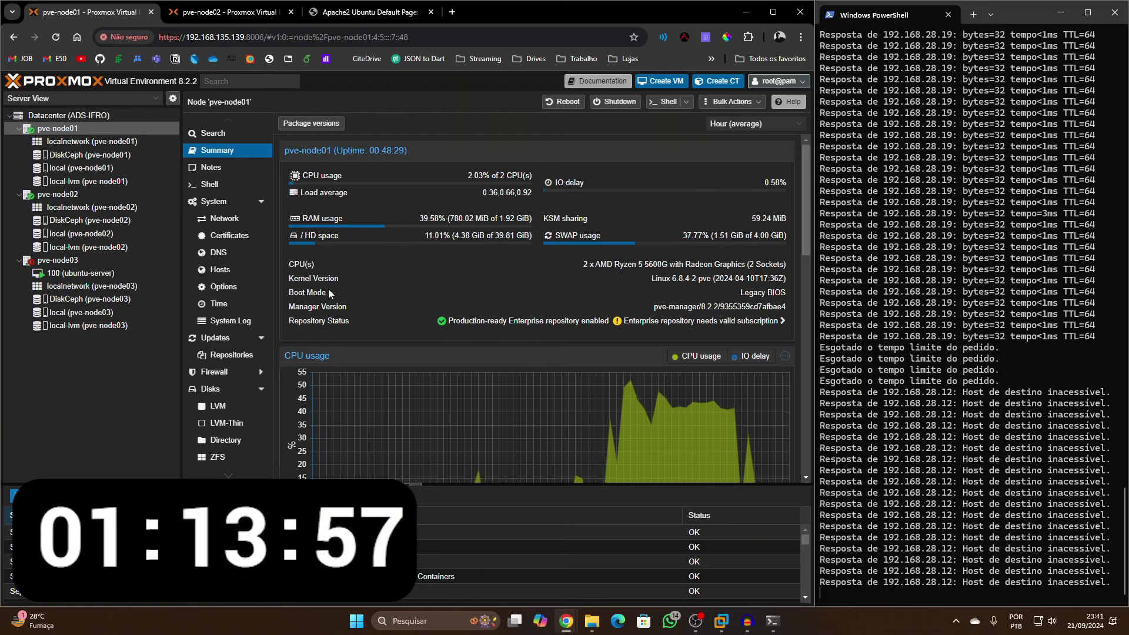
{"action": "scroll", "coordinate": [400, 344], "scroll_direction": "down", "scroll_amount": 5}
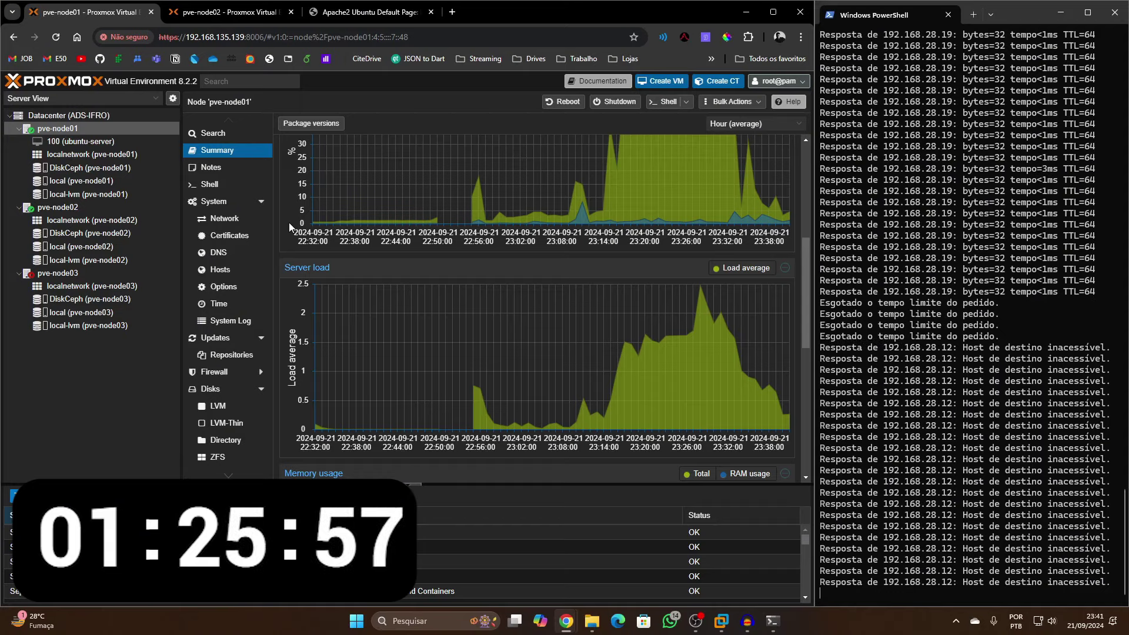
{"action": "left_click", "coordinate": [129, 144]}
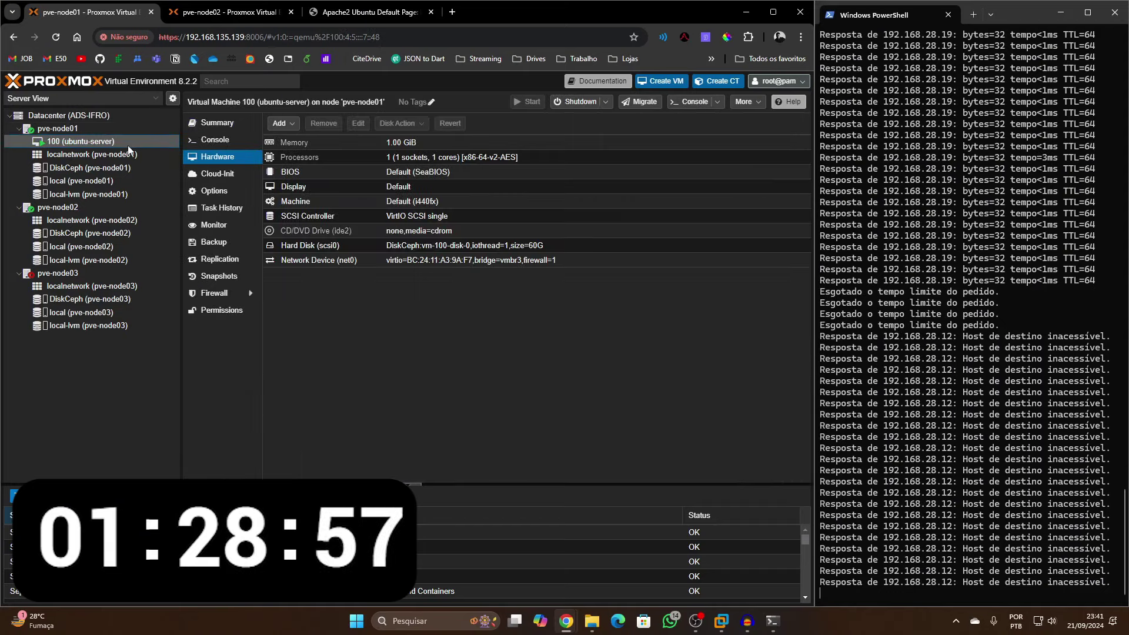
{"action": "left_click", "coordinate": [215, 139]}
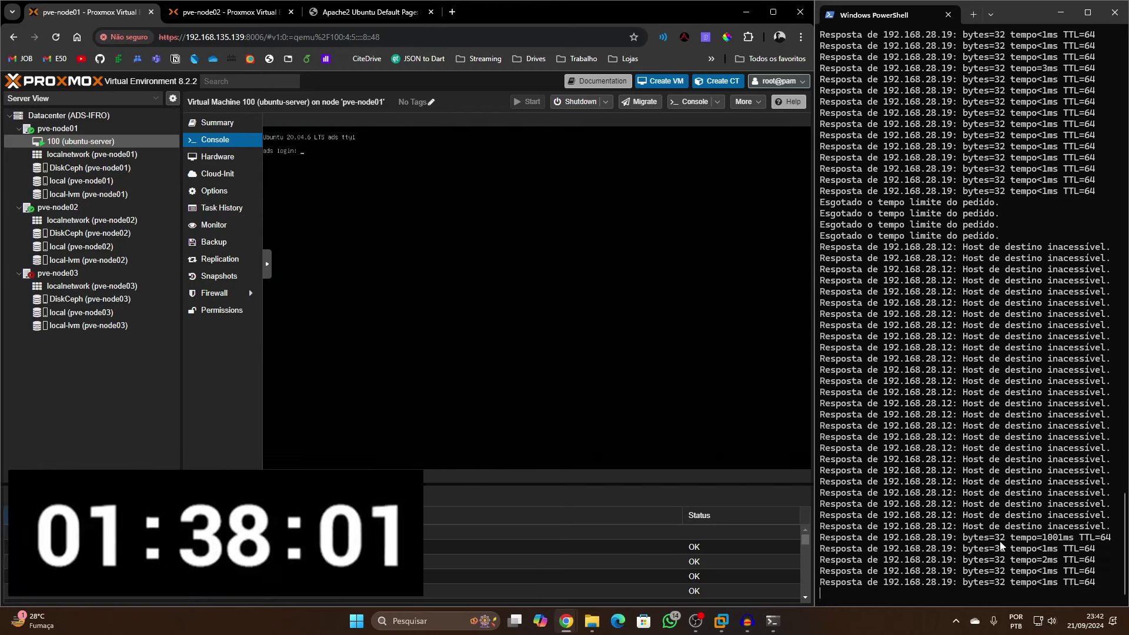
{"action": "left_click", "coordinate": [369, 12]}
{"action": "left_click", "coordinate": [223, 36]}
{"action": "key", "text": "ctrl+c"}
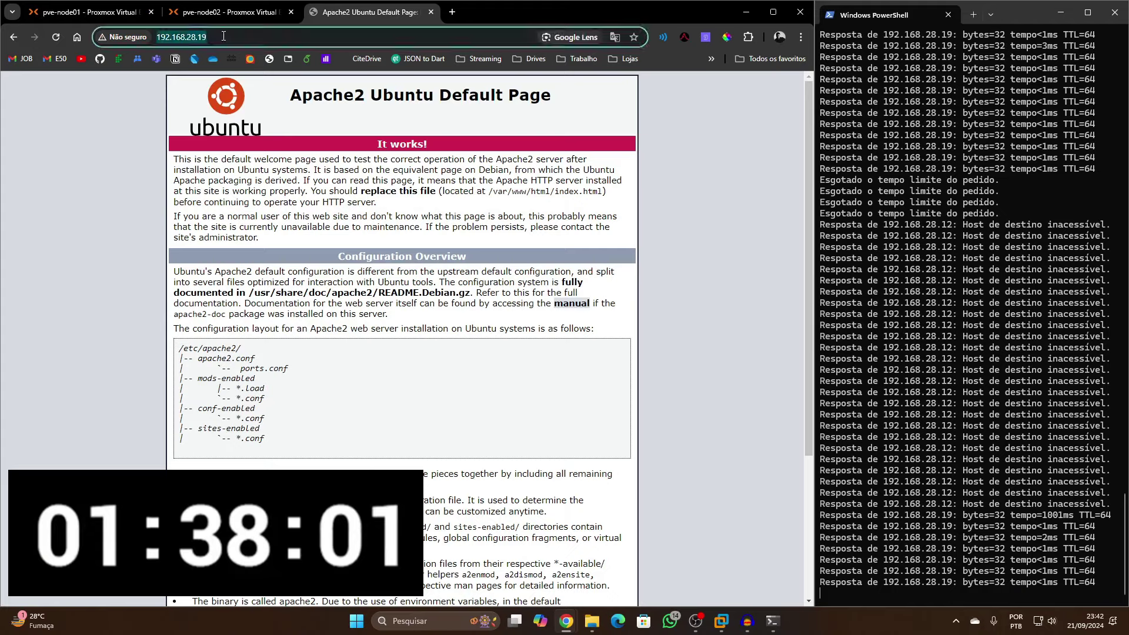
{"action": "key", "text": "ctrl+shift+n"}
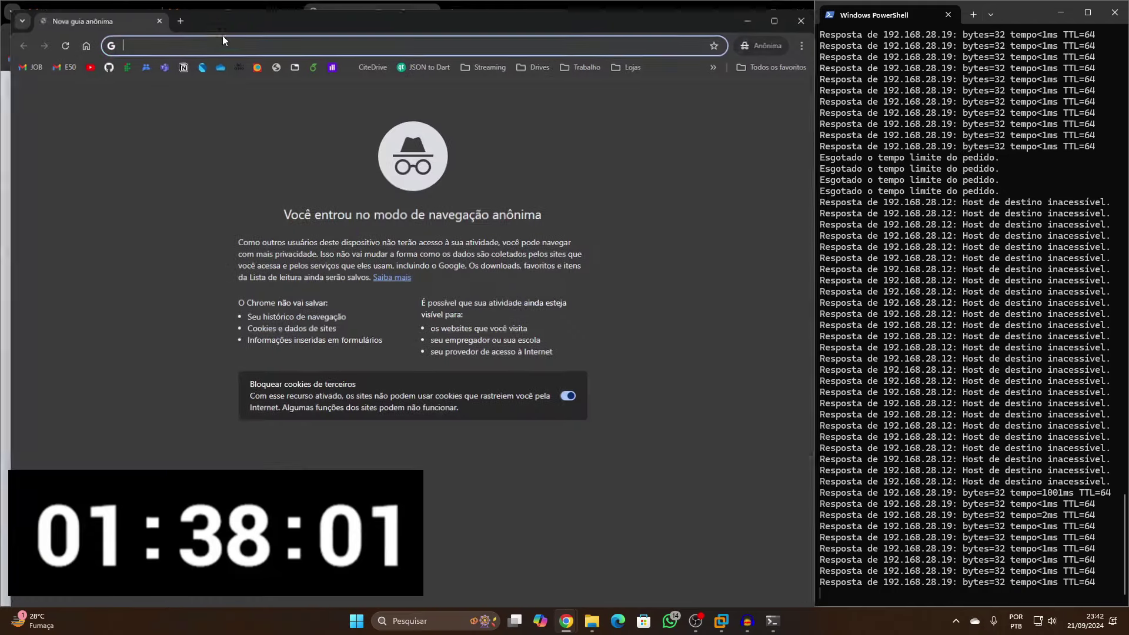
{"action": "key", "text": "ctrl+v"}
{"action": "key", "text": "Return"}
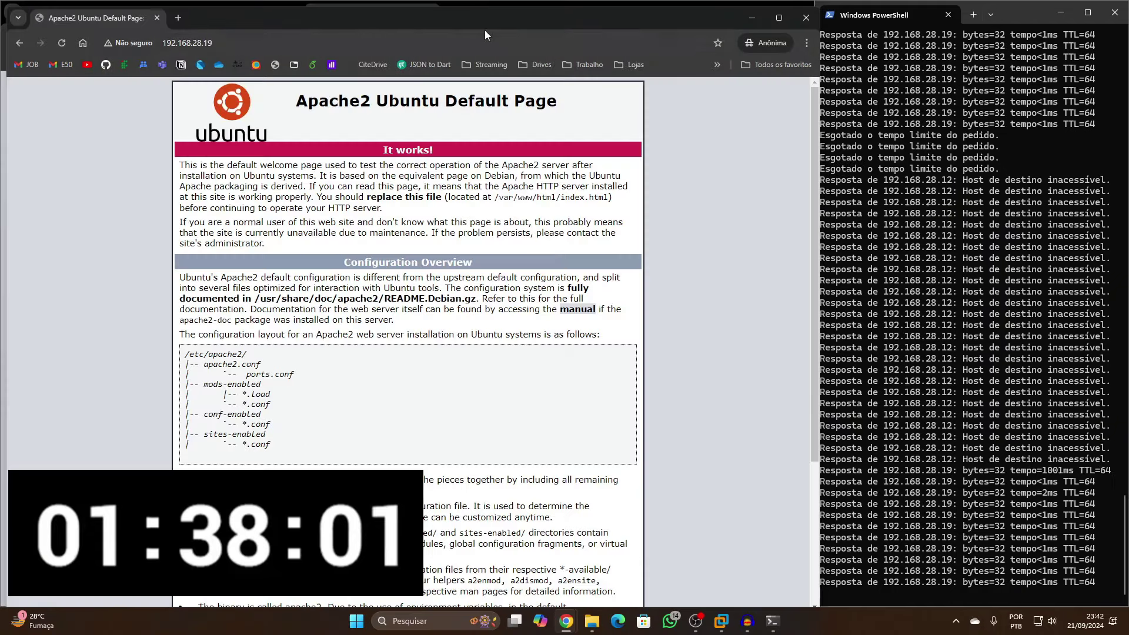
{"action": "left_click_drag", "start_coordinate": [482, 28], "coordinate": [478, 132]}
{"action": "left_click", "coordinate": [800, 120]}
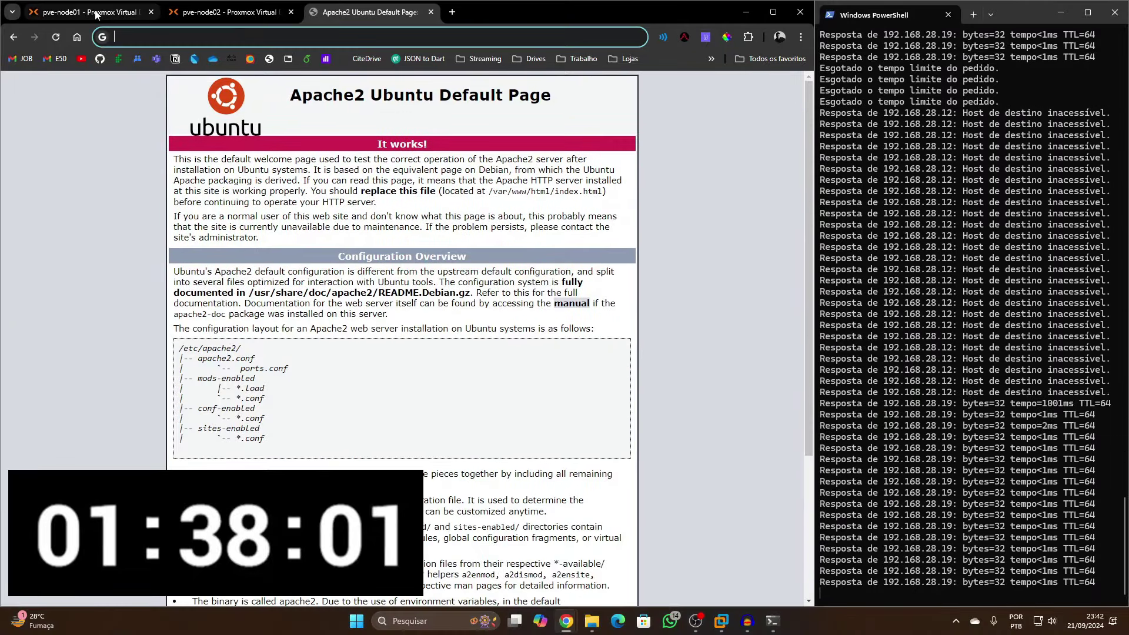
{"action": "key", "text": "ctrl+1"}
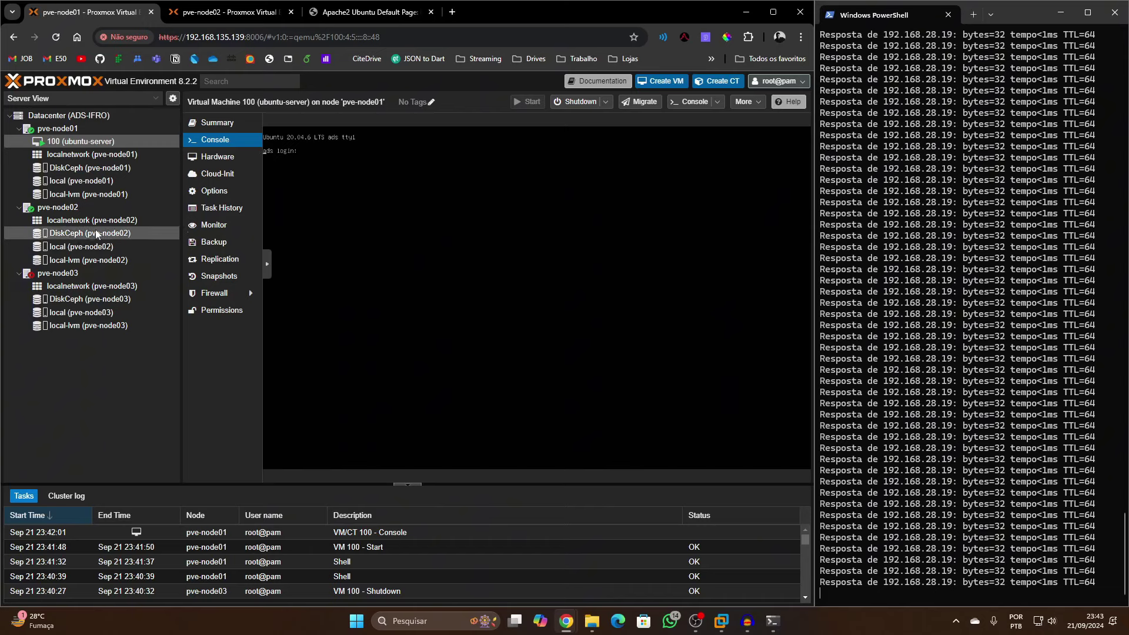
Review the Datacenter Ceph dashboard showing one OSD down
{"action": "left_click", "coordinate": [69, 115]}
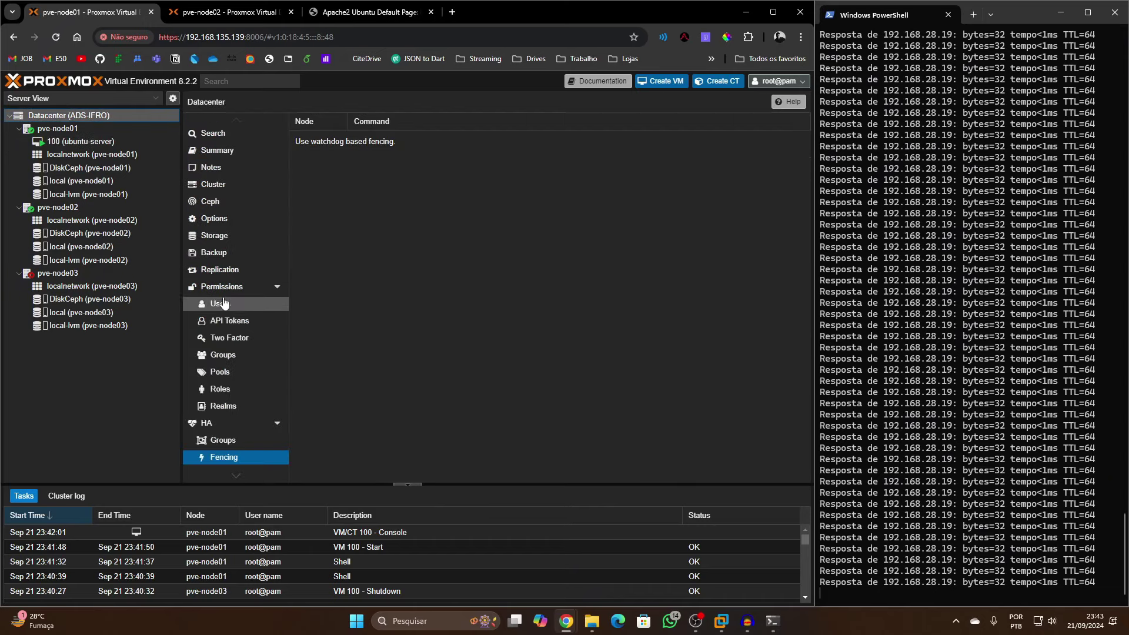
{"action": "left_click", "coordinate": [211, 201]}
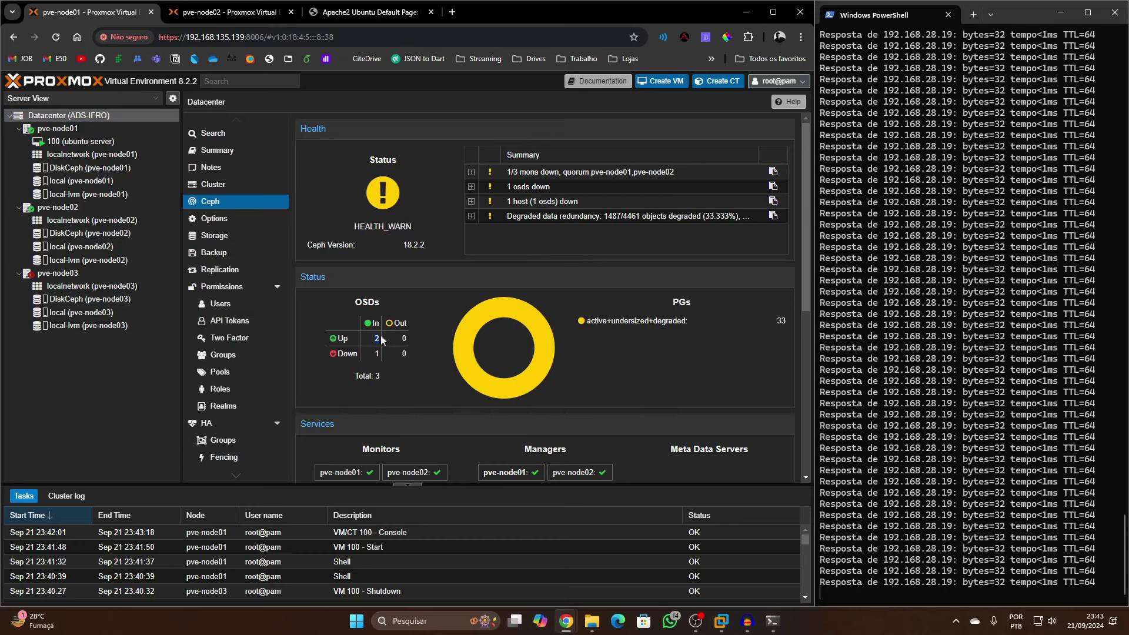
{"action": "left_click", "coordinate": [363, 345]}
{"action": "scroll", "coordinate": [436, 399], "scroll_direction": "down", "scroll_amount": 5}
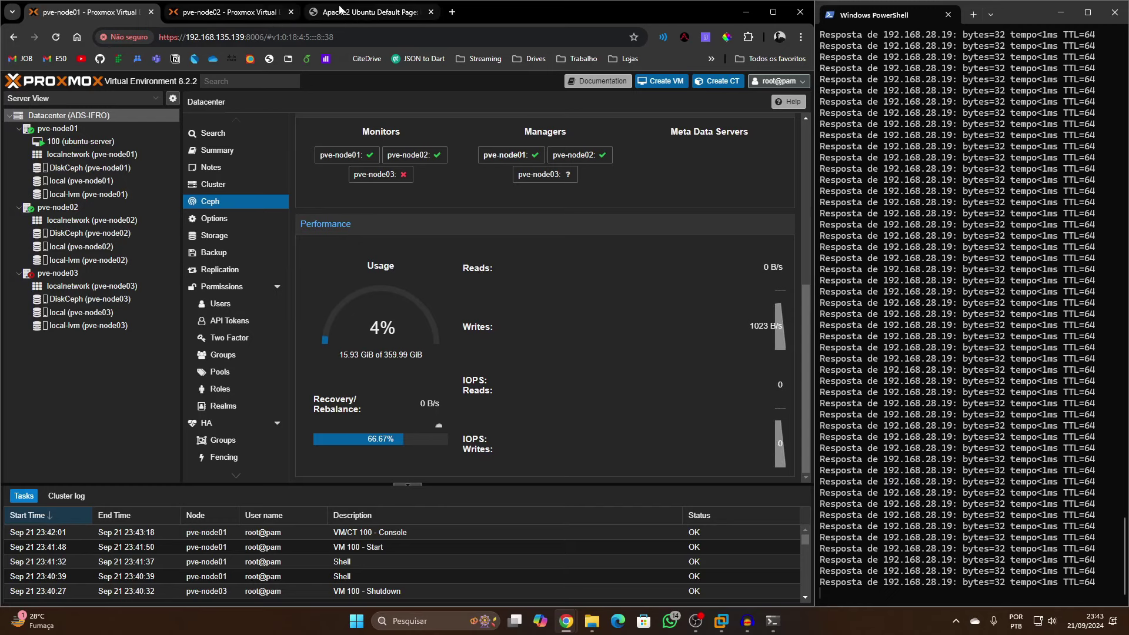
Check the Apache2 page, then open the console of VM 100 (ubuntu-server)
{"action": "left_click", "coordinate": [356, 17]}
{"action": "left_click", "coordinate": [94, 15]}
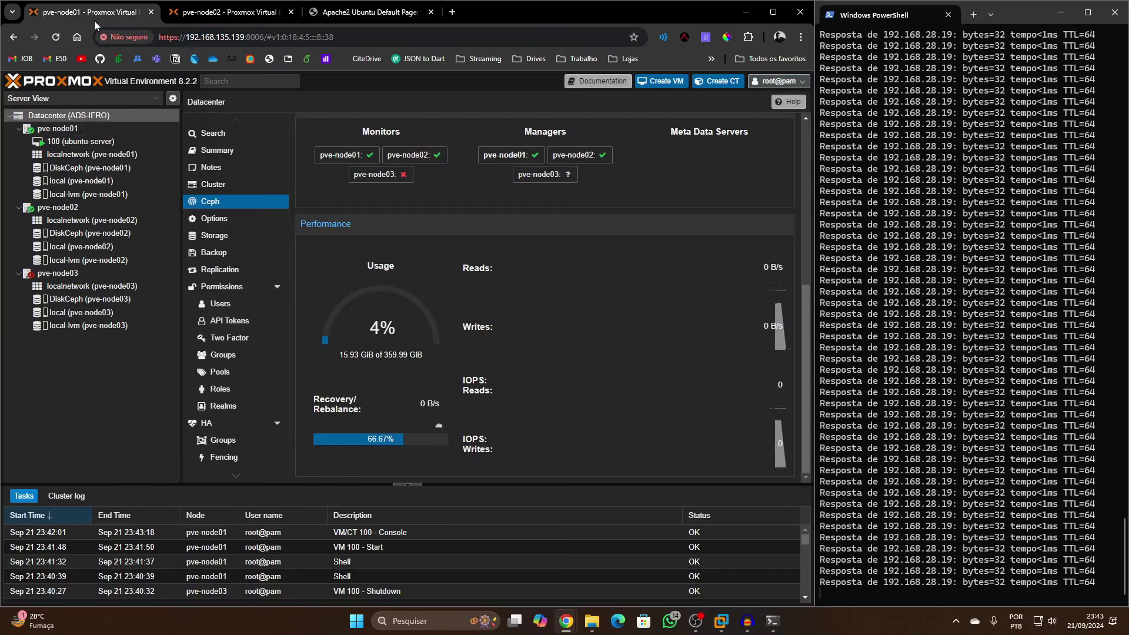
{"action": "left_click", "coordinate": [106, 141]}
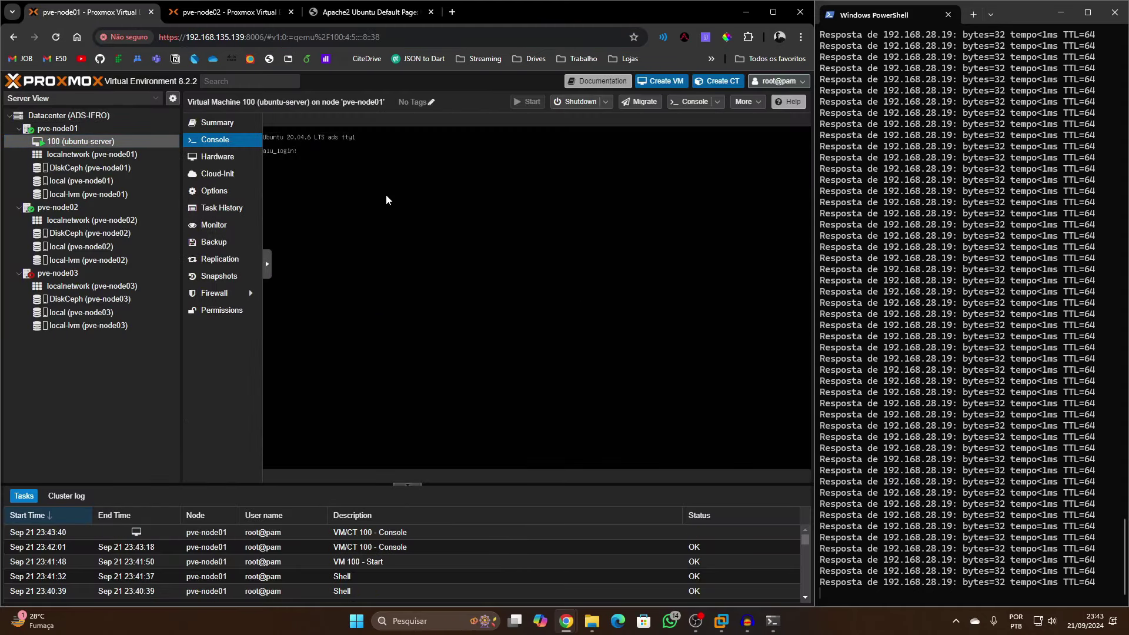
Log in at VM 100's console and get a root shell with sudo bash
{"action": "type", "text": "no"}
{"action": "key", "text": "Return"}
{"action": "key", "text": "Return"}
{"action": "type", "text": "s"}
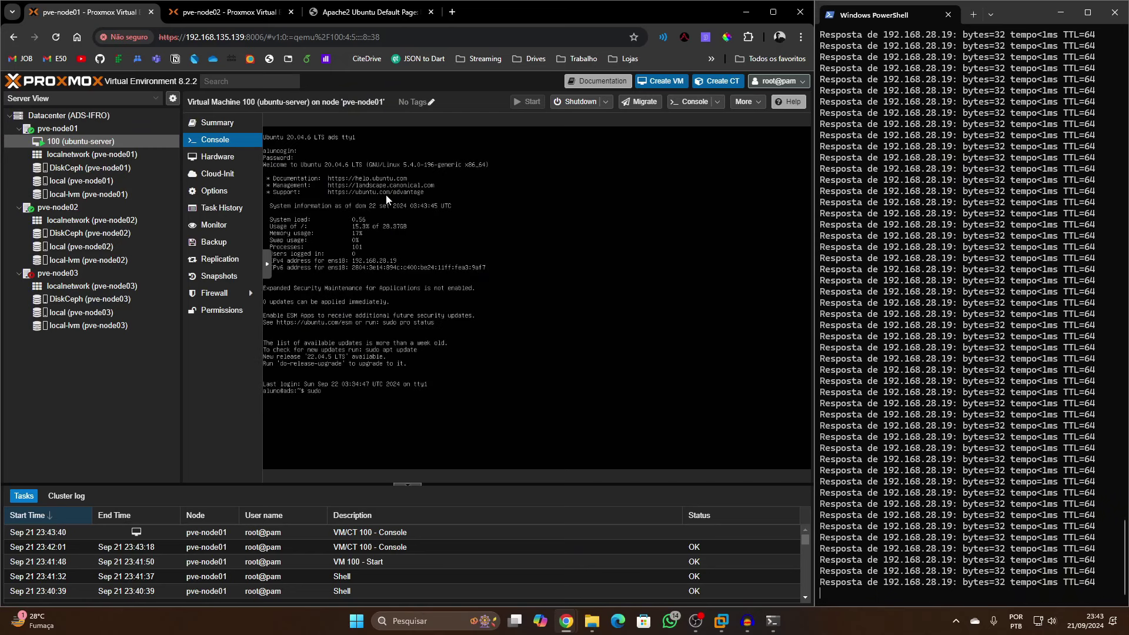
{"action": "type", "text": "udo bash"}
{"action": "key", "text": "Return"}
{"action": "key", "text": "Return"}
Install isc-dhcp-server with apt install, answering S to continue
{"action": "type", "text": "apt install"}
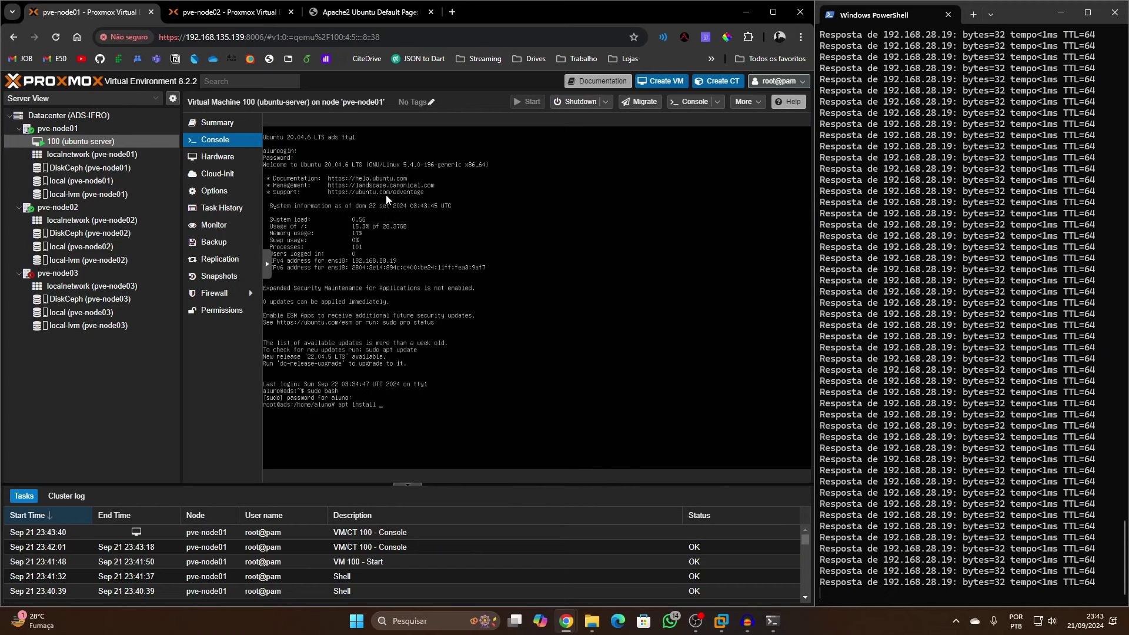
{"action": "type", "text": " isc-dhcp-server"}
{"action": "key", "text": "Return"}
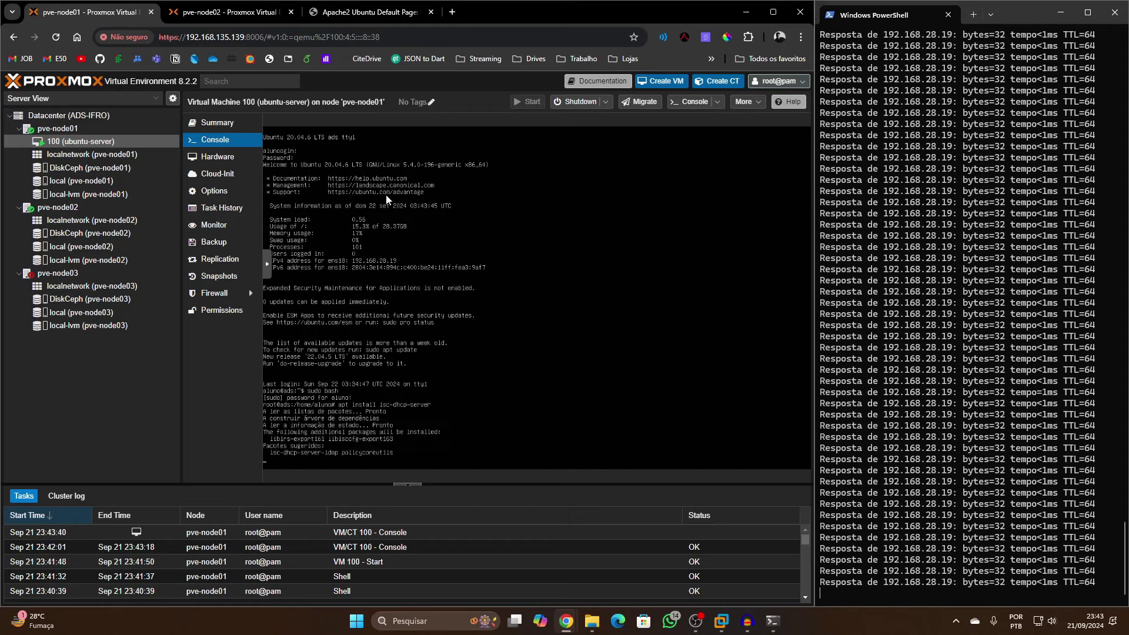
{"action": "type", "text": "S"}
{"action": "key", "text": "Return"}
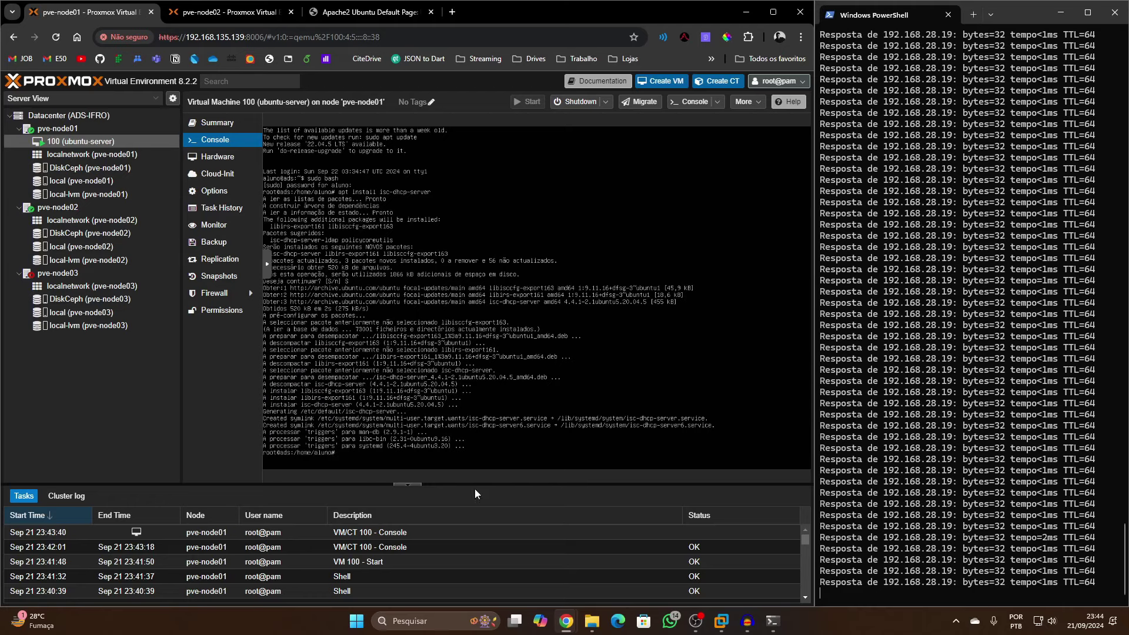
{"action": "left_click", "coordinate": [720, 622]}
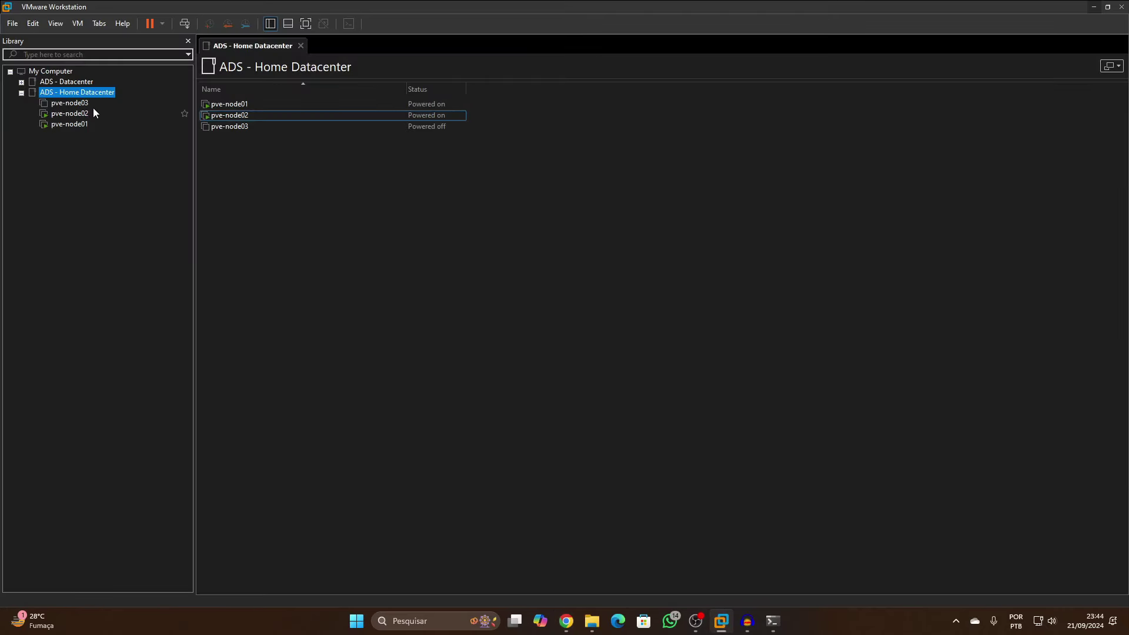
Power on pve-node03 in VMware Workstation, then minimize VMware
{"action": "left_click", "coordinate": [69, 103]}
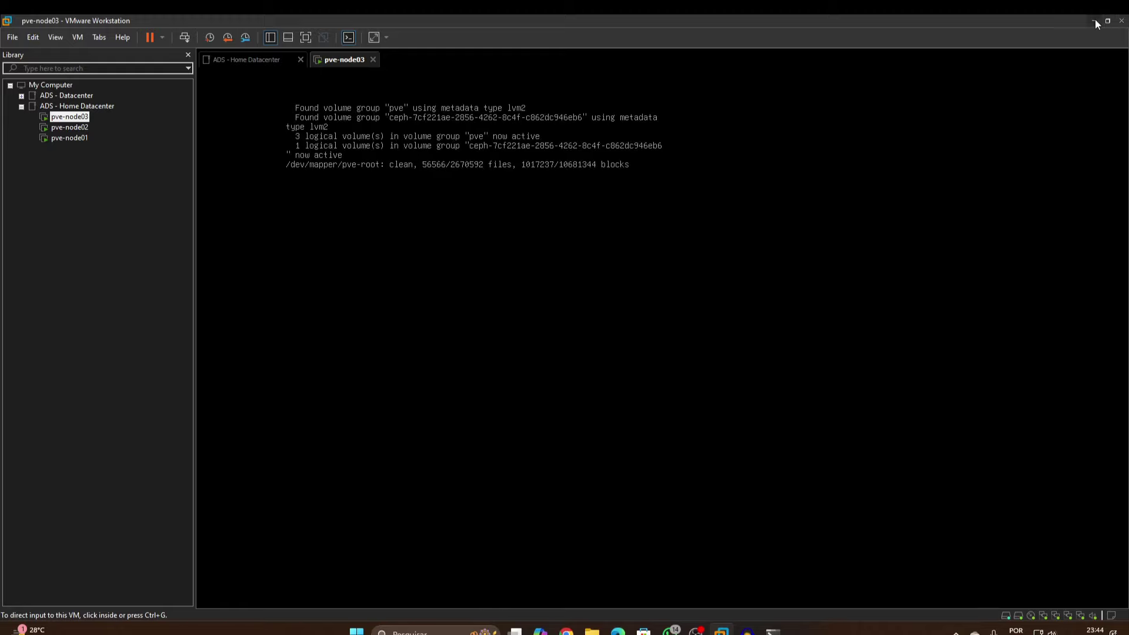
{"action": "left_click", "coordinate": [1094, 20]}
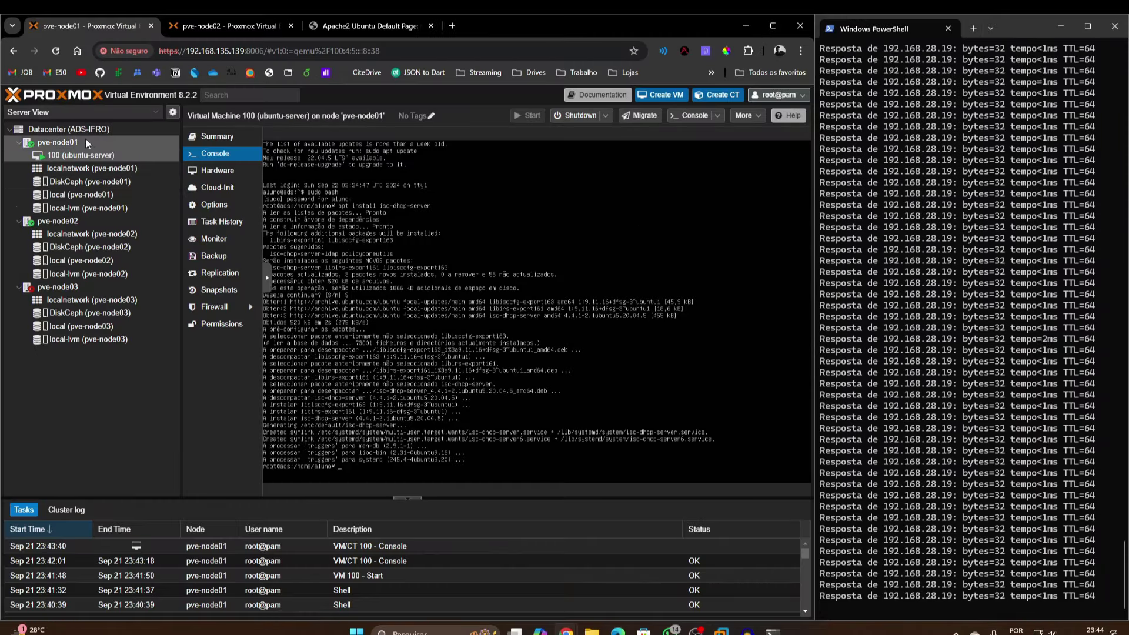
Open the Datacenter Ceph status page and maximize the browser
{"action": "left_click", "coordinate": [70, 129]}
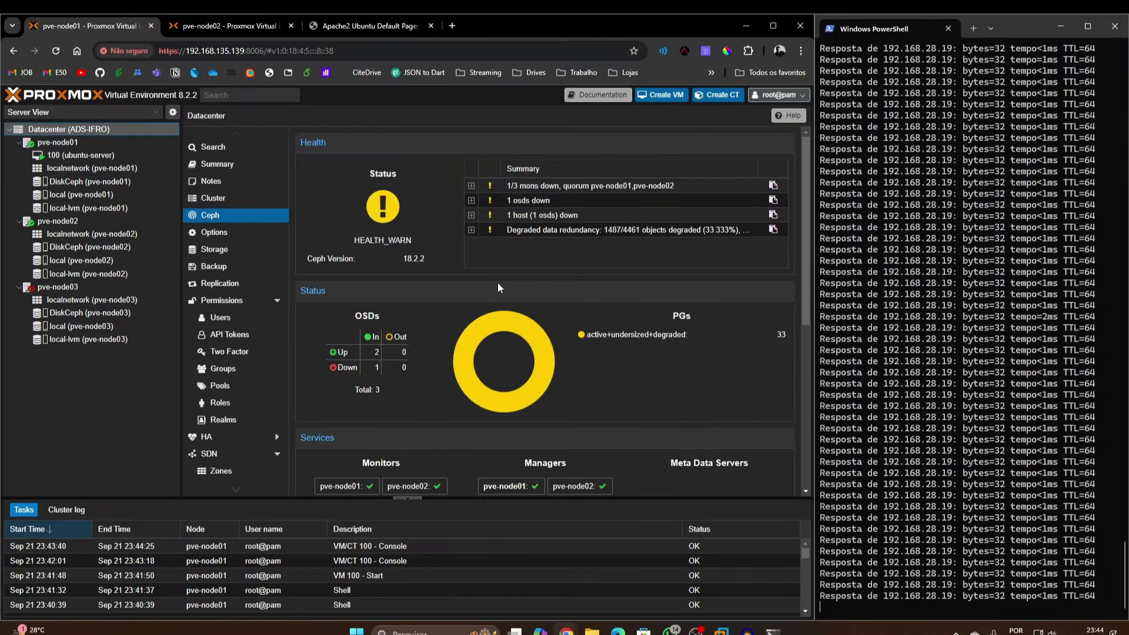
{"action": "scroll", "coordinate": [519, 354], "scroll_direction": "down", "scroll_amount": 1}
{"action": "left_click", "coordinate": [778, 25]}
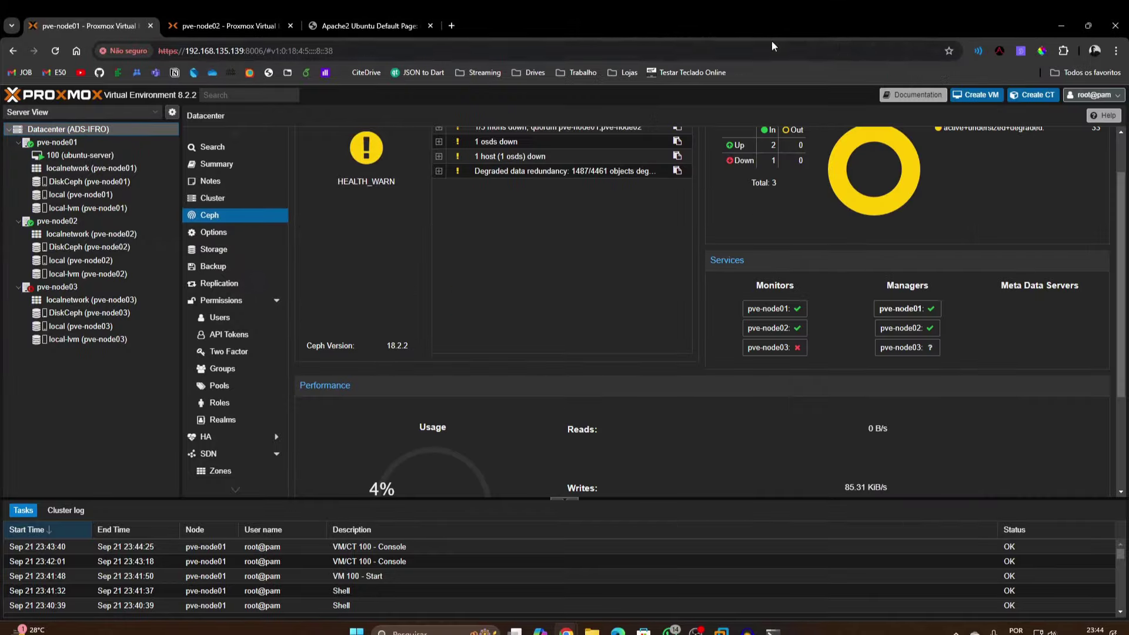
{"action": "scroll", "coordinate": [803, 340], "scroll_direction": "up", "scroll_amount": 1}
{"action": "scroll", "coordinate": [808, 350], "scroll_direction": "down", "scroll_amount": 3}
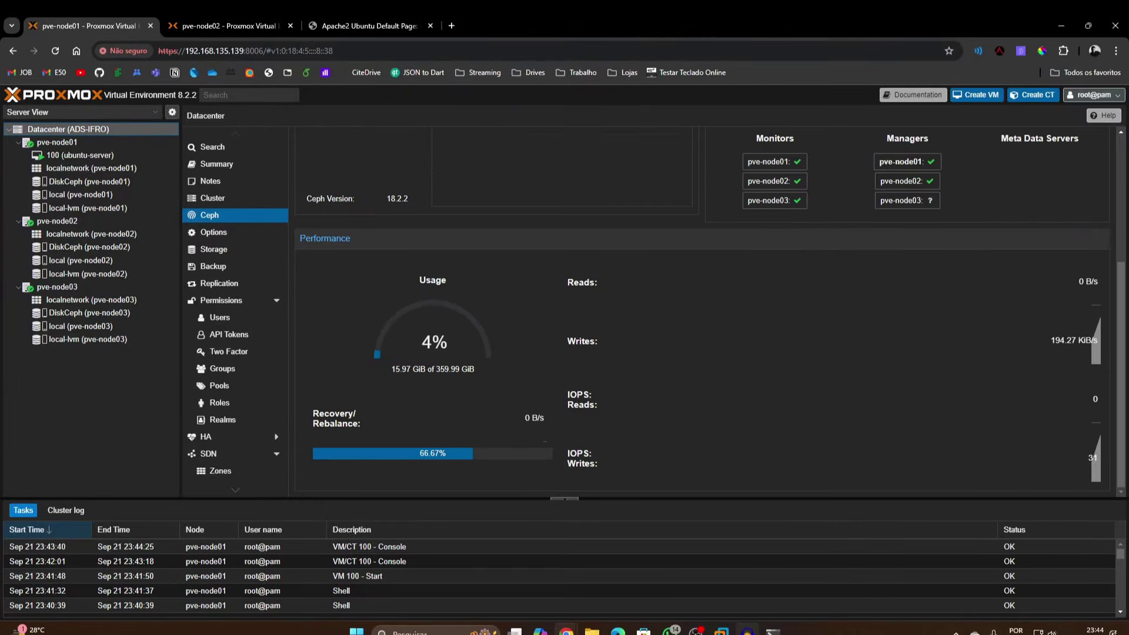
Check pve-node03's boot console in VMware, then hide VMware again
{"action": "mouse_move", "coordinate": [721, 630]}
{"action": "left_click", "coordinate": [765, 571]}
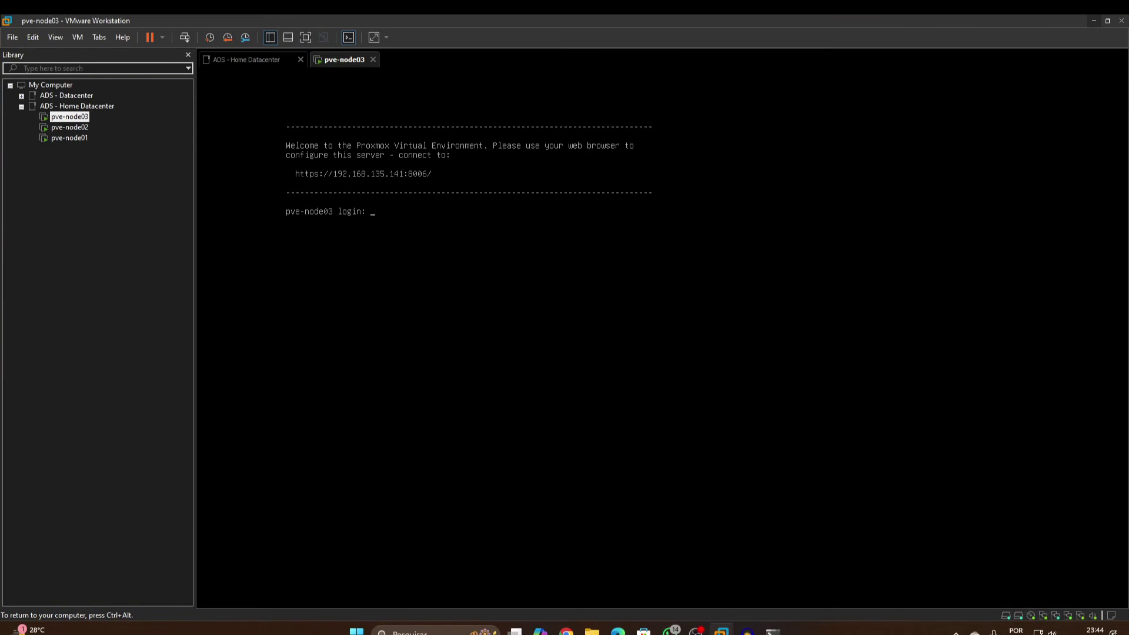
{"action": "left_click", "coordinate": [1091, 20]}
Watch the Ceph dashboard until all three OSDs are up and PGs active+clean
{"action": "scroll", "coordinate": [846, 298], "scroll_direction": "up", "scroll_amount": 3}
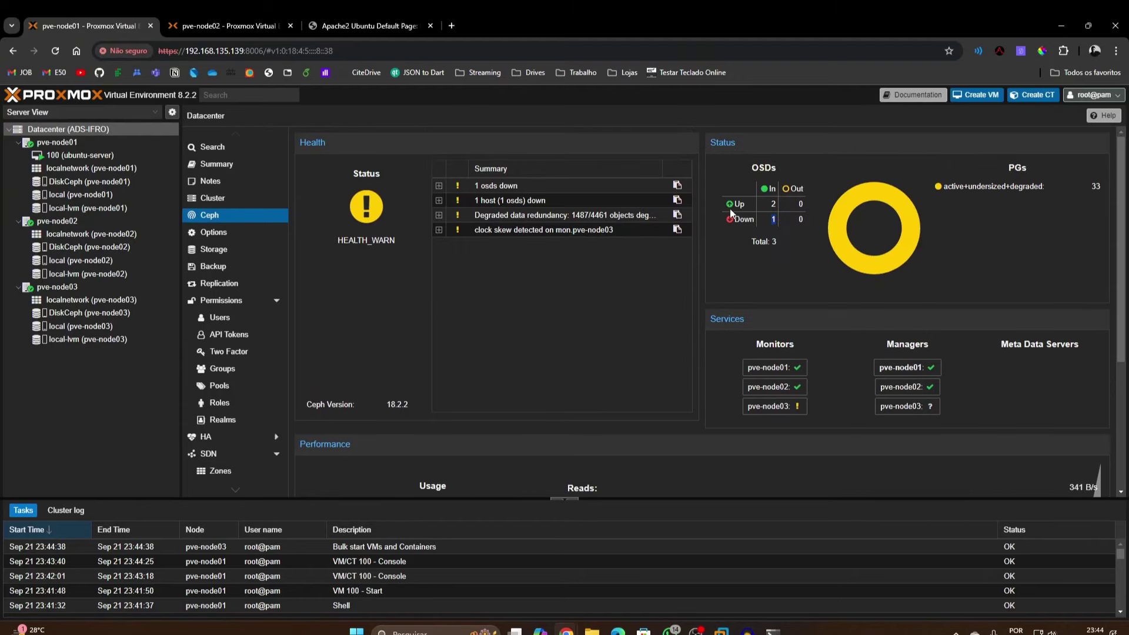
{"action": "scroll", "coordinate": [662, 312], "scroll_direction": "down", "scroll_amount": 4}
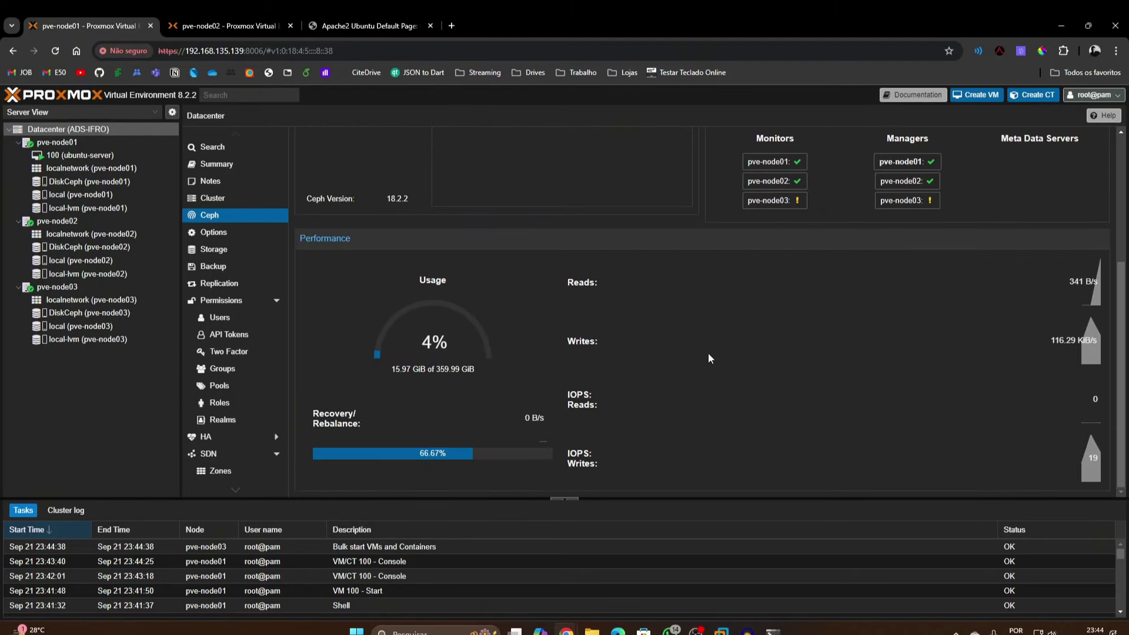
{"action": "scroll", "coordinate": [735, 352], "scroll_direction": "up", "scroll_amount": 4}
{"action": "scroll", "coordinate": [733, 330], "scroll_direction": "down", "scroll_amount": 3}
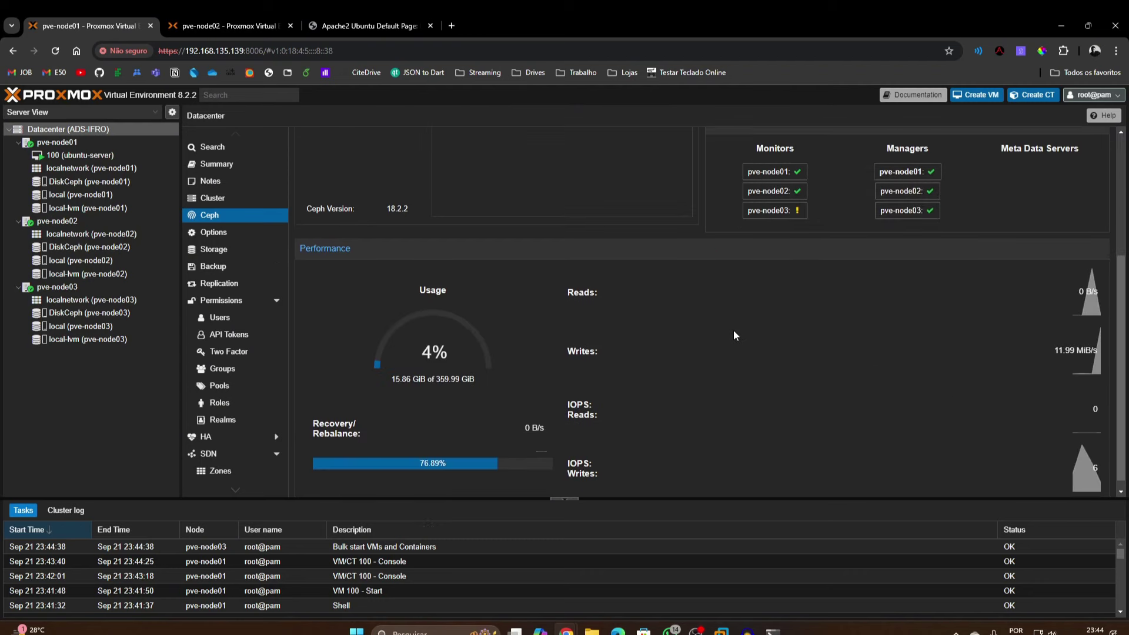
{"action": "scroll", "coordinate": [734, 331], "scroll_direction": "up", "scroll_amount": 3}
{"action": "left_click_drag", "start_coordinate": [943, 226], "coordinate": [1007, 227]}
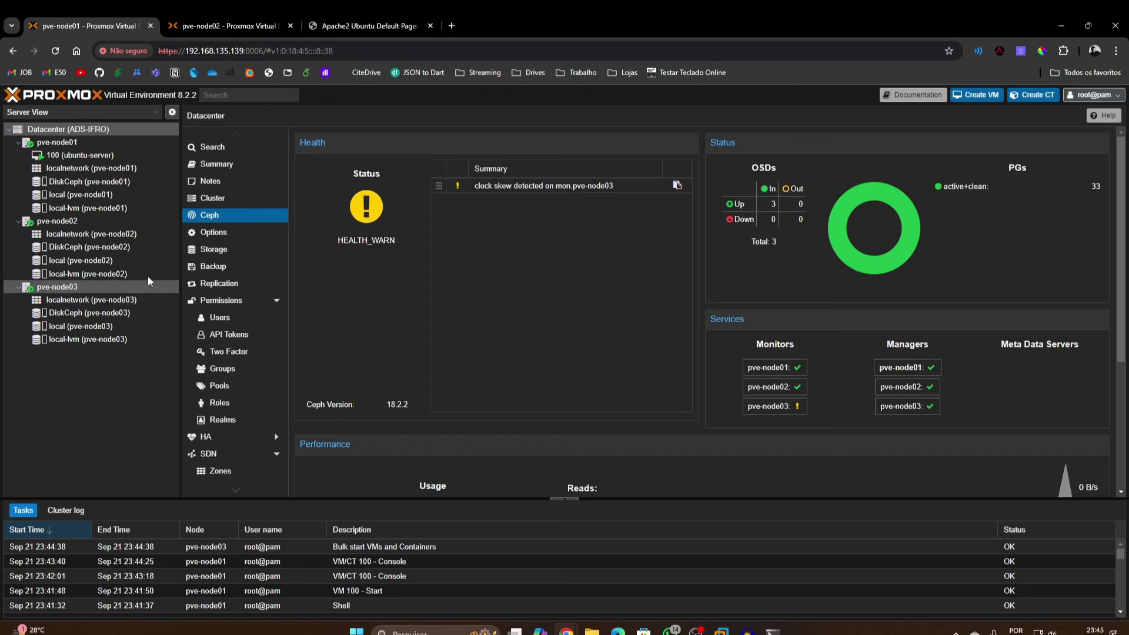
{"action": "scroll", "coordinate": [446, 474], "scroll_direction": "down", "scroll_amount": 4}
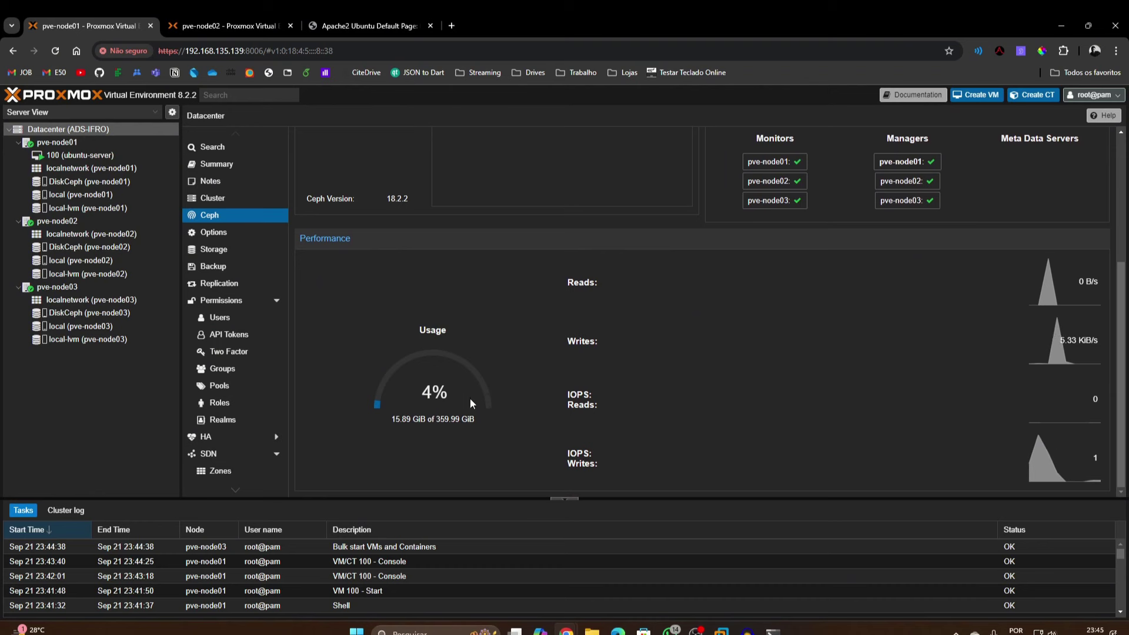
{"action": "scroll", "coordinate": [431, 413], "scroll_direction": "up", "scroll_amount": 2}
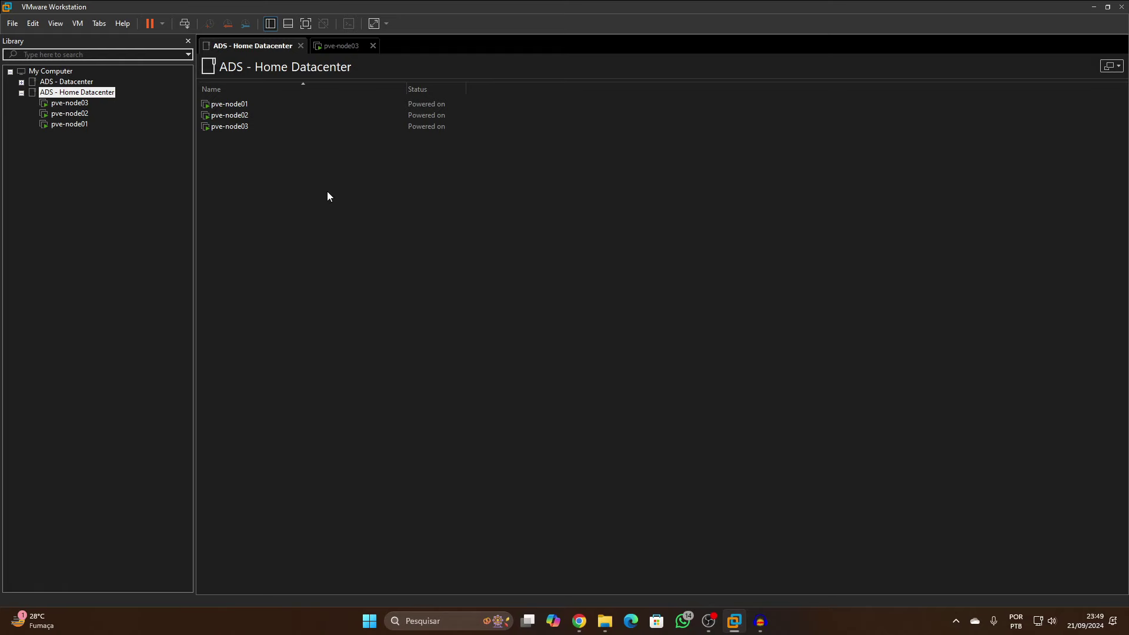
Close and power off the pve-node03 VM, then start a new virtual machine
{"action": "left_click", "coordinate": [373, 46]}
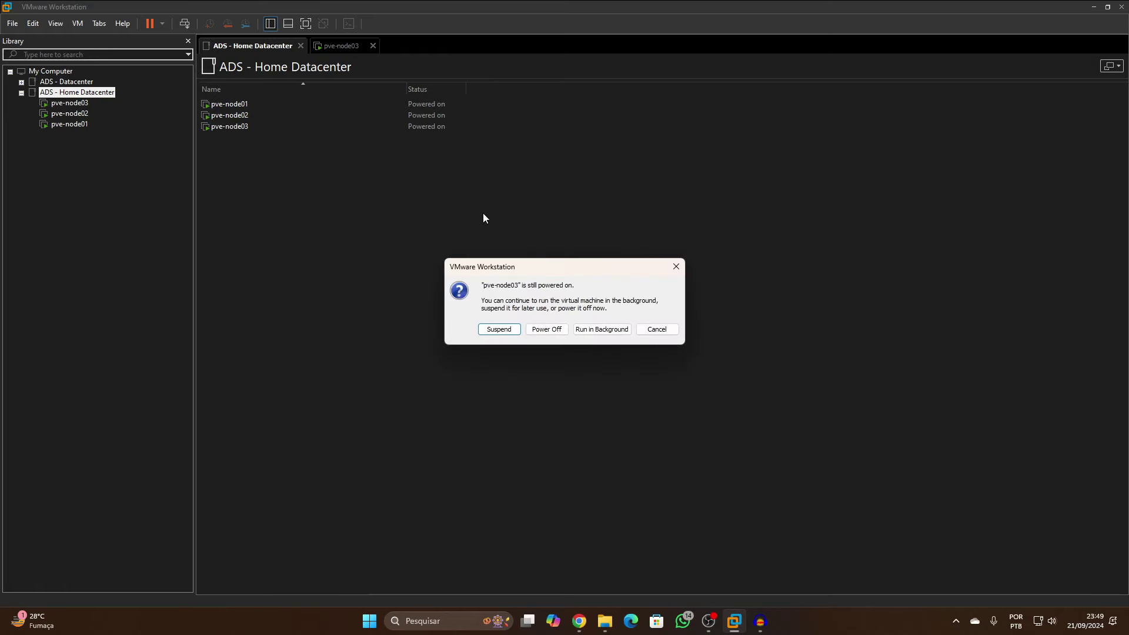
{"action": "left_click", "coordinate": [546, 329]}
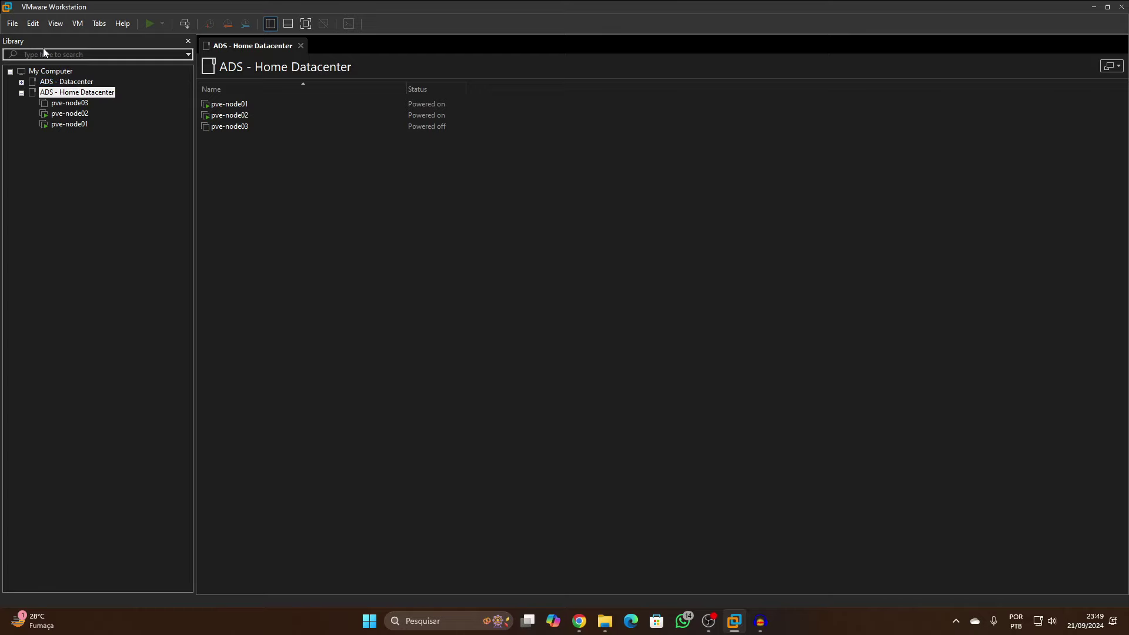
{"action": "left_click", "coordinate": [13, 24]}
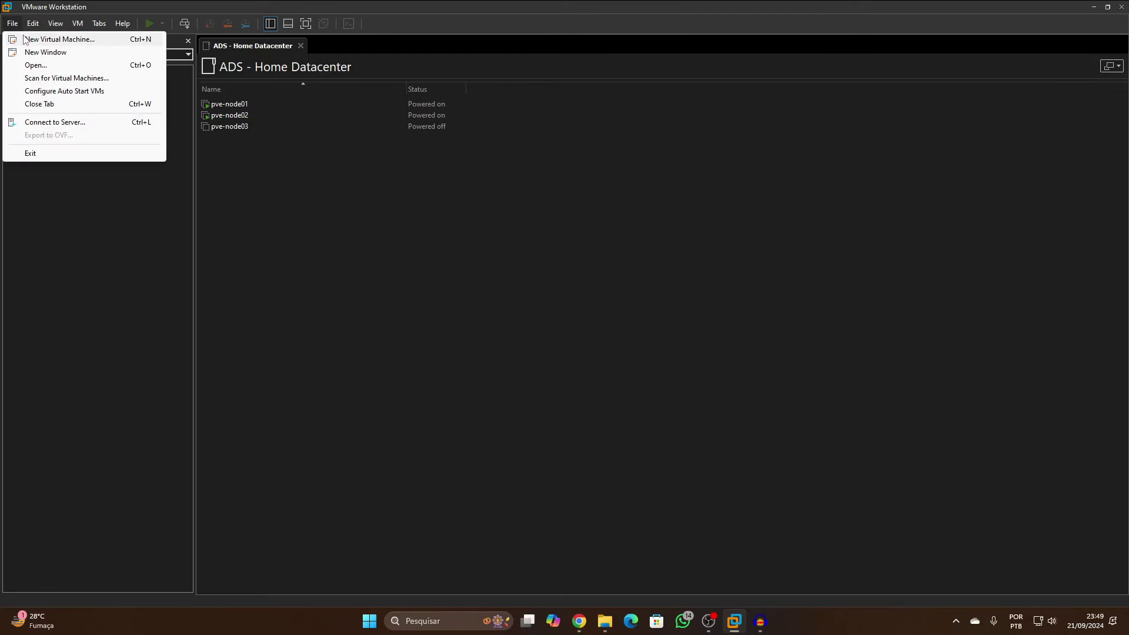
{"action": "left_click", "coordinate": [24, 39]}
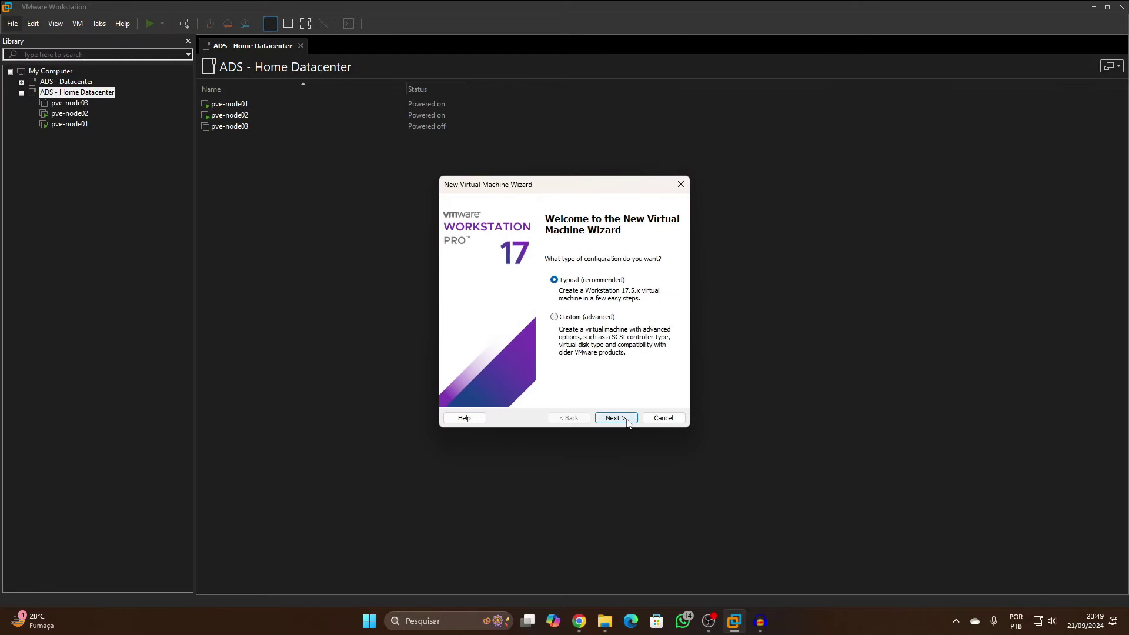
Choose the typical configuration and install the guest from the ISO disc image
{"action": "left_click", "coordinate": [614, 416]}
{"action": "left_click", "coordinate": [511, 306]}
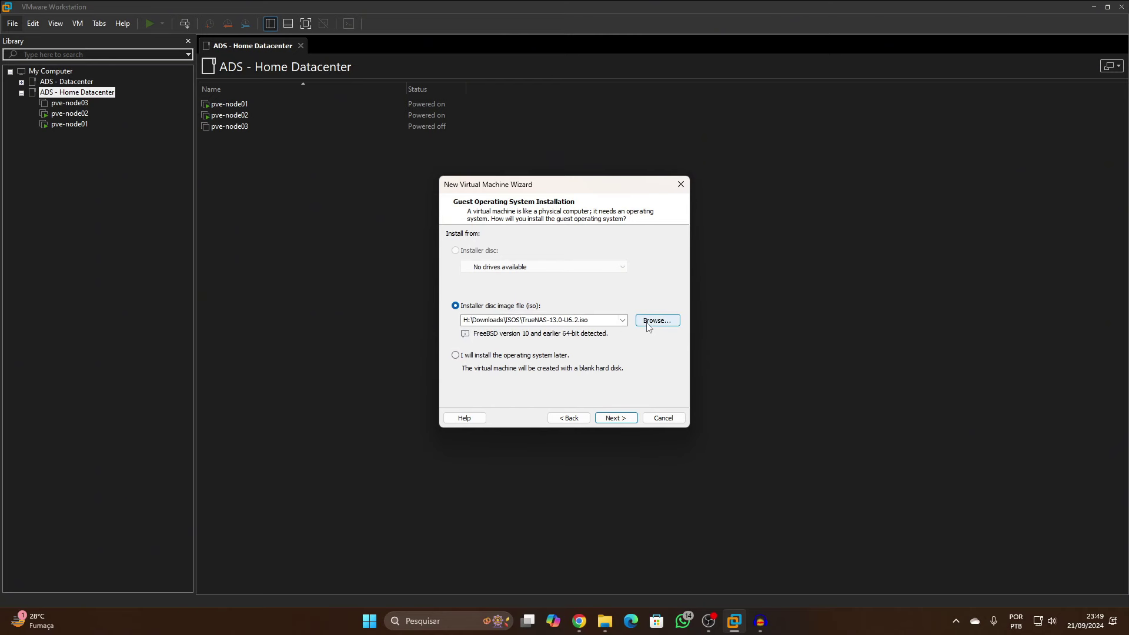
{"action": "left_click", "coordinate": [649, 323]}
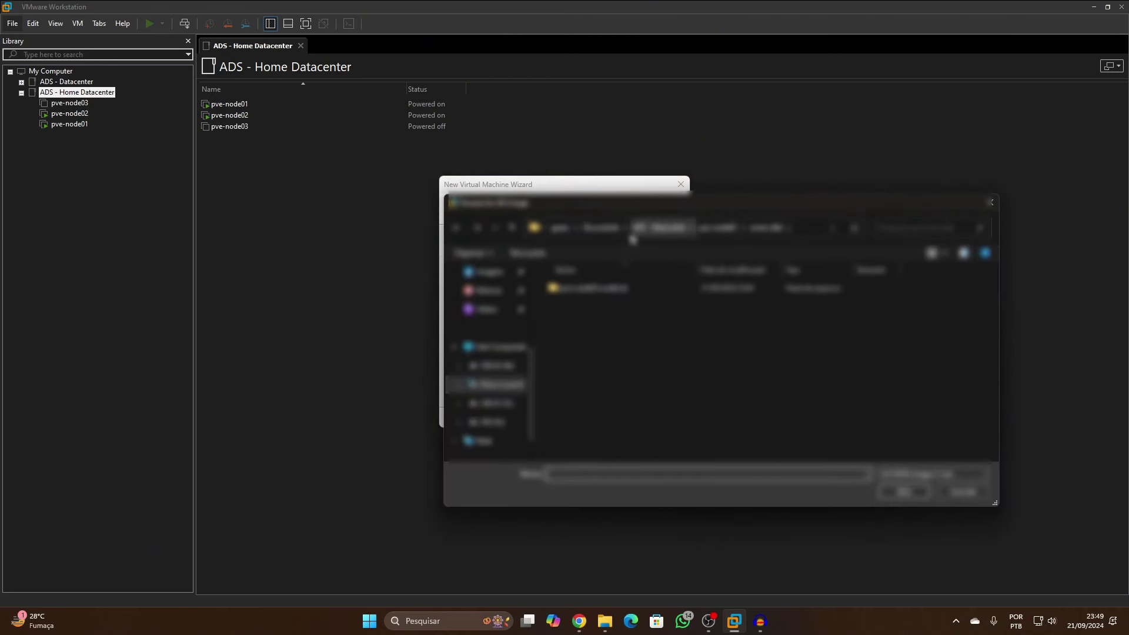
{"action": "left_click", "coordinate": [508, 421]}
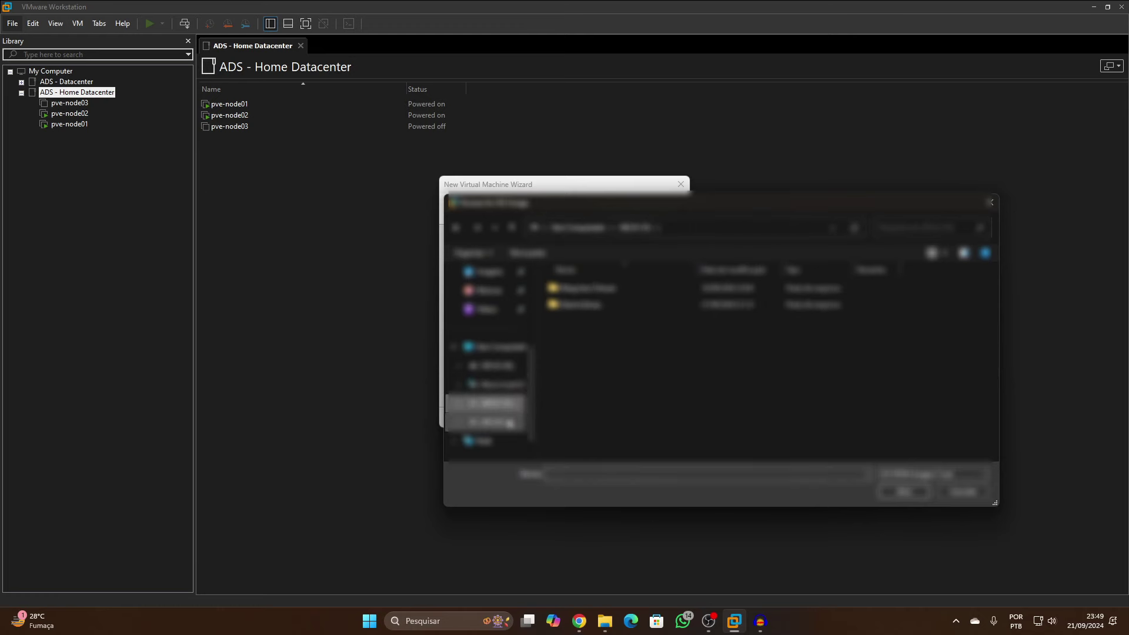
{"action": "left_click", "coordinate": [509, 422]}
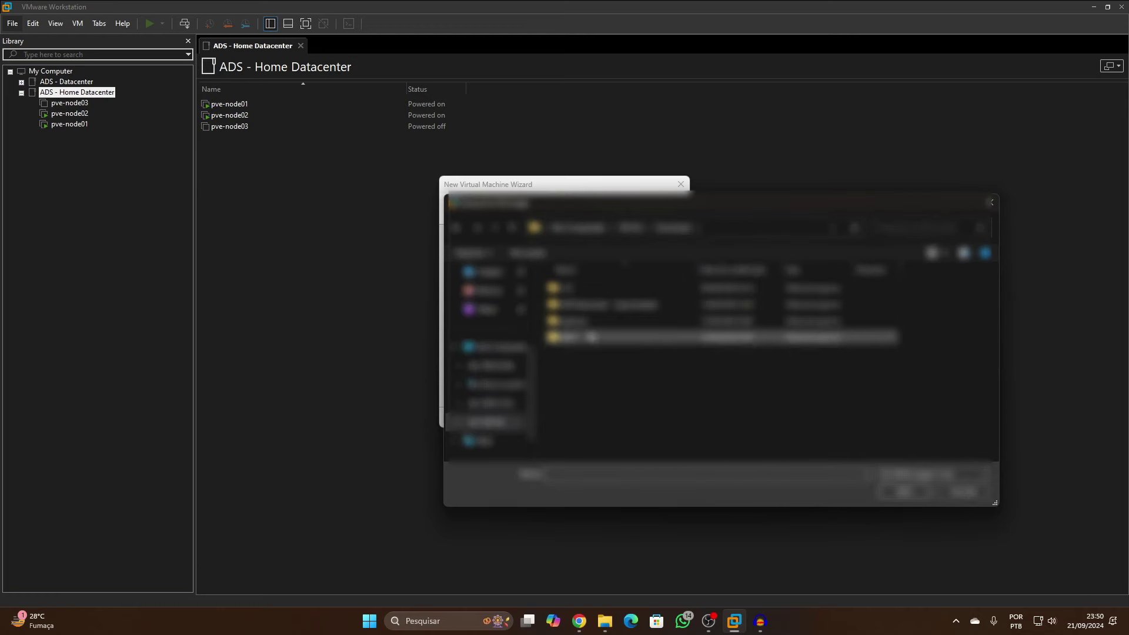
{"action": "double_click", "coordinate": [592, 337]}
{"action": "double_click", "coordinate": [588, 288]}
{"action": "left_click", "coordinate": [615, 418]}
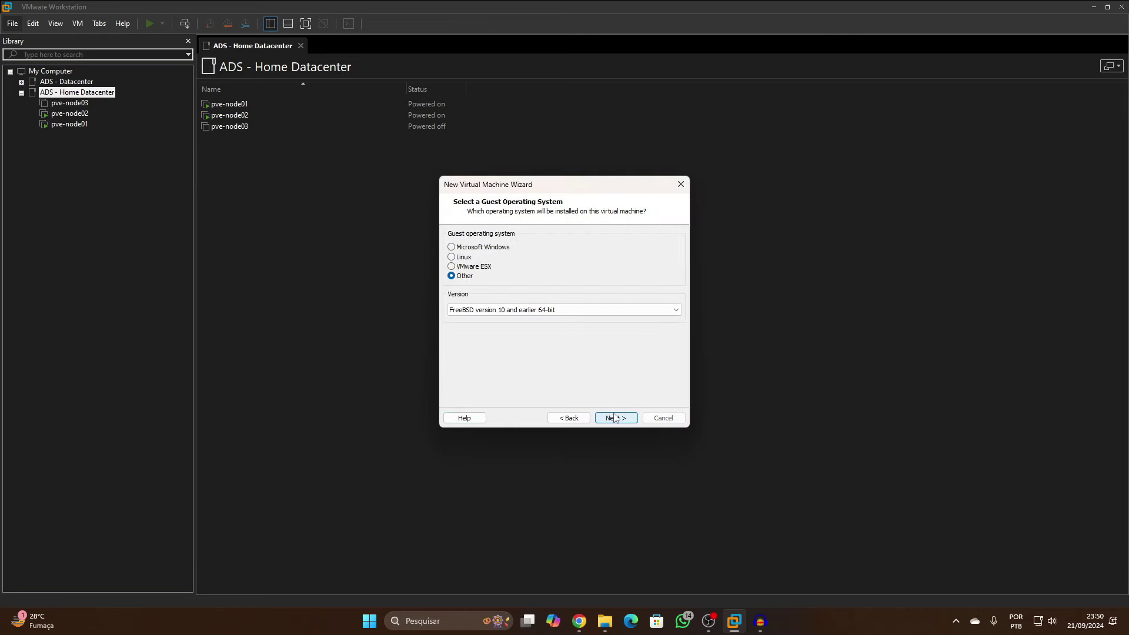
{"action": "left_click", "coordinate": [615, 418]}
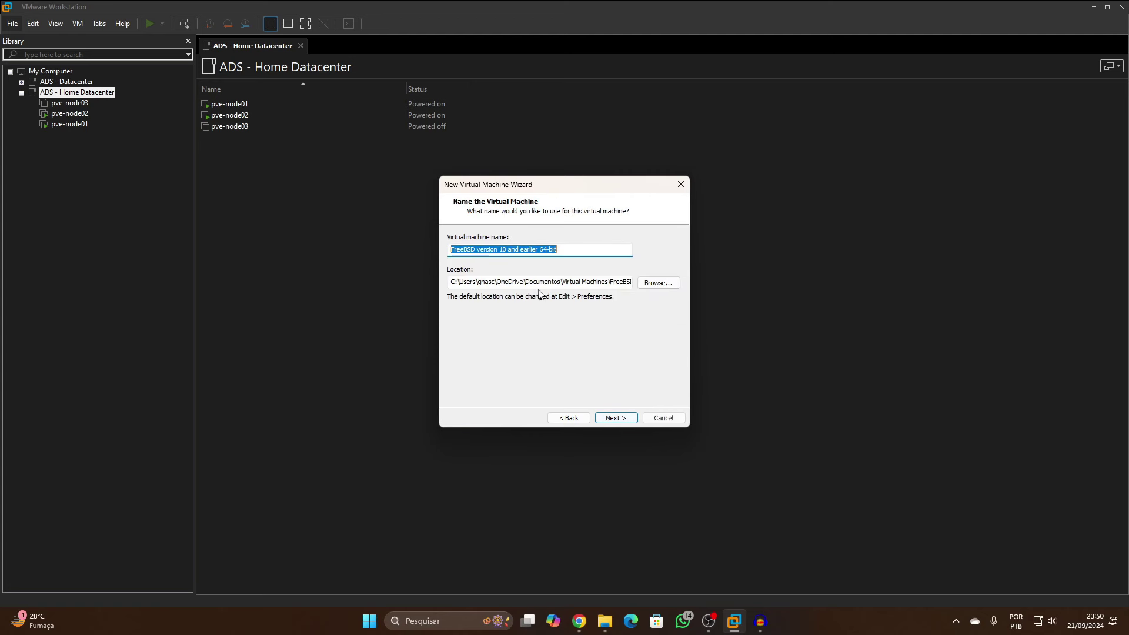
Set the VM location to the Documents\ADS - Datacenter\pbs folder
{"action": "left_click", "coordinate": [659, 283]}
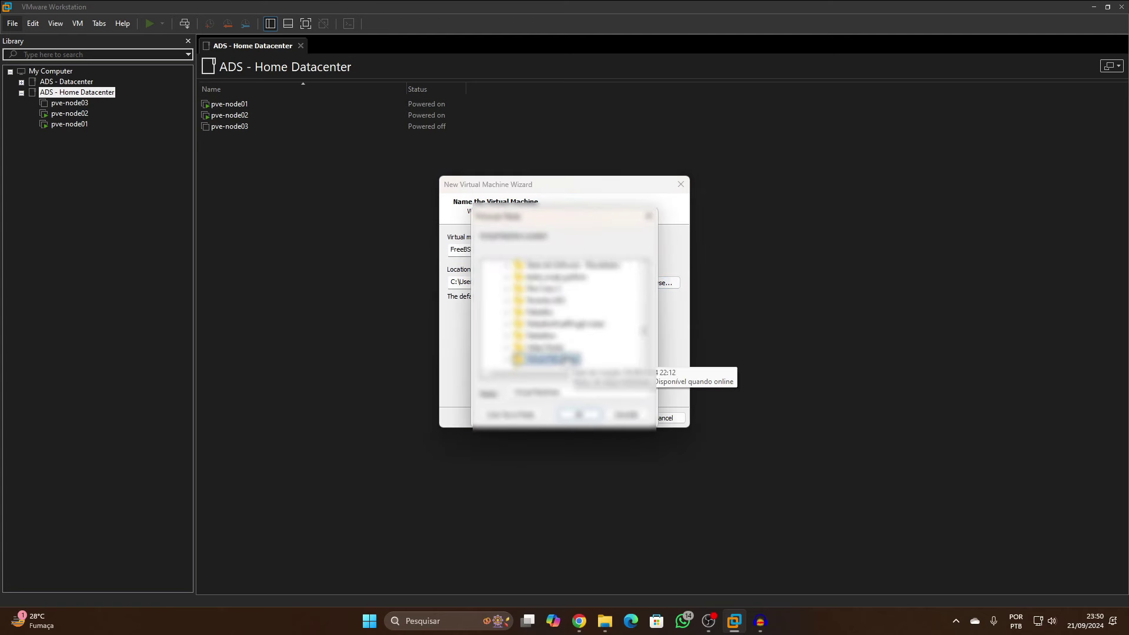
{"action": "scroll", "coordinate": [564, 317], "scroll_direction": "up", "scroll_amount": 10}
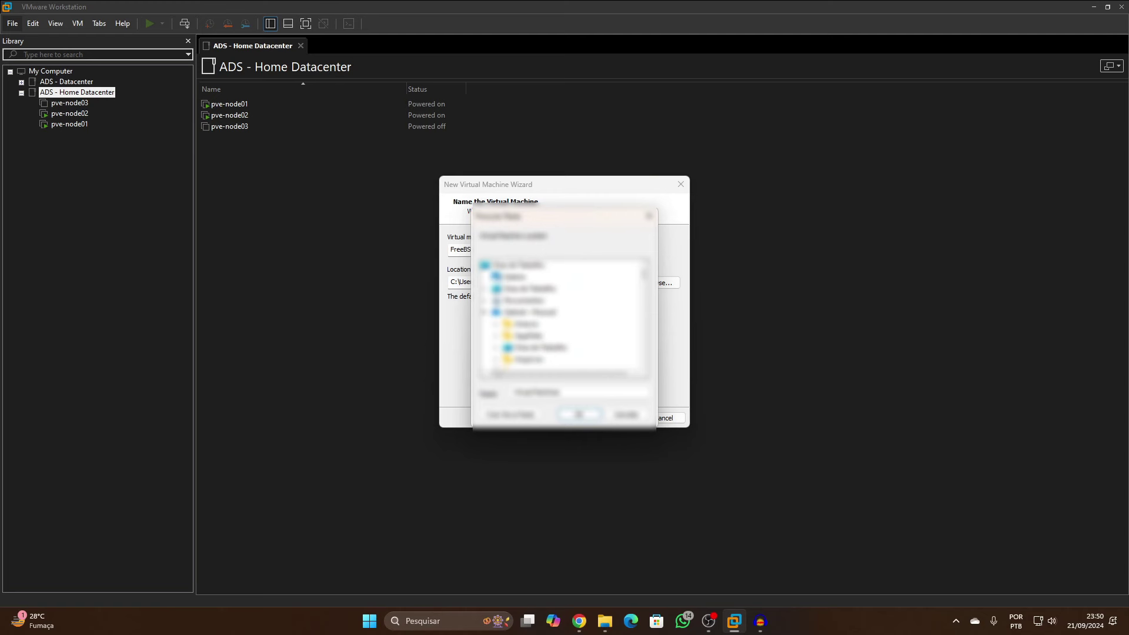
{"action": "scroll", "coordinate": [565, 318], "scroll_direction": "down", "scroll_amount": 10}
{"action": "left_click", "coordinate": [541, 336]}
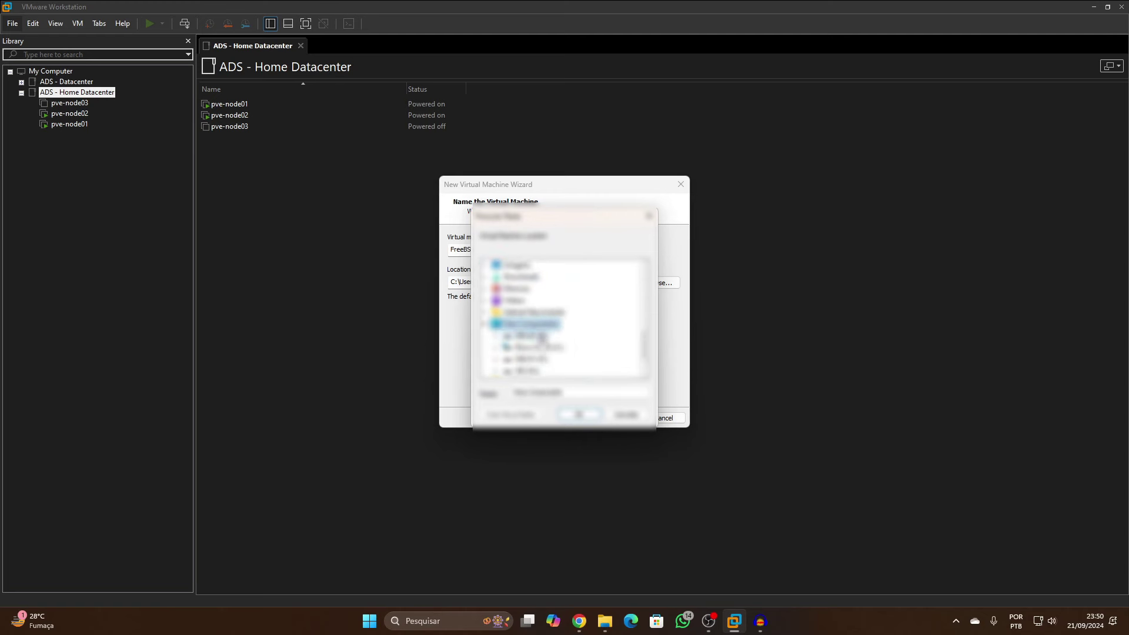
{"action": "double_click", "coordinate": [529, 347]}
{"action": "double_click", "coordinate": [566, 306]}
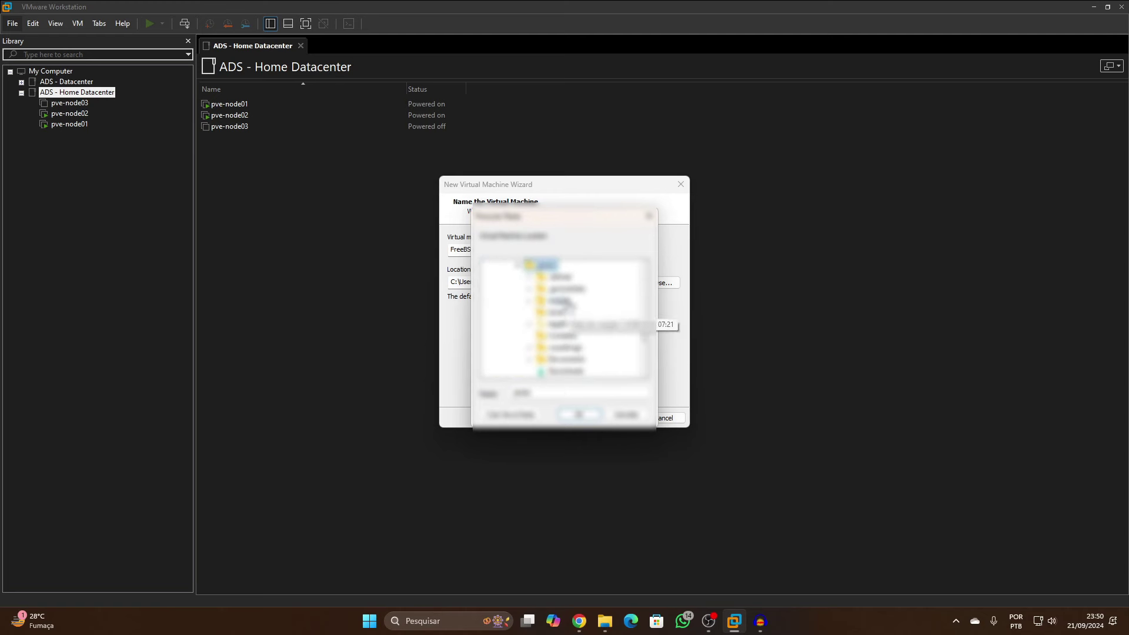
{"action": "double_click", "coordinate": [565, 359]}
{"action": "double_click", "coordinate": [585, 277]}
{"action": "left_click", "coordinate": [576, 288]}
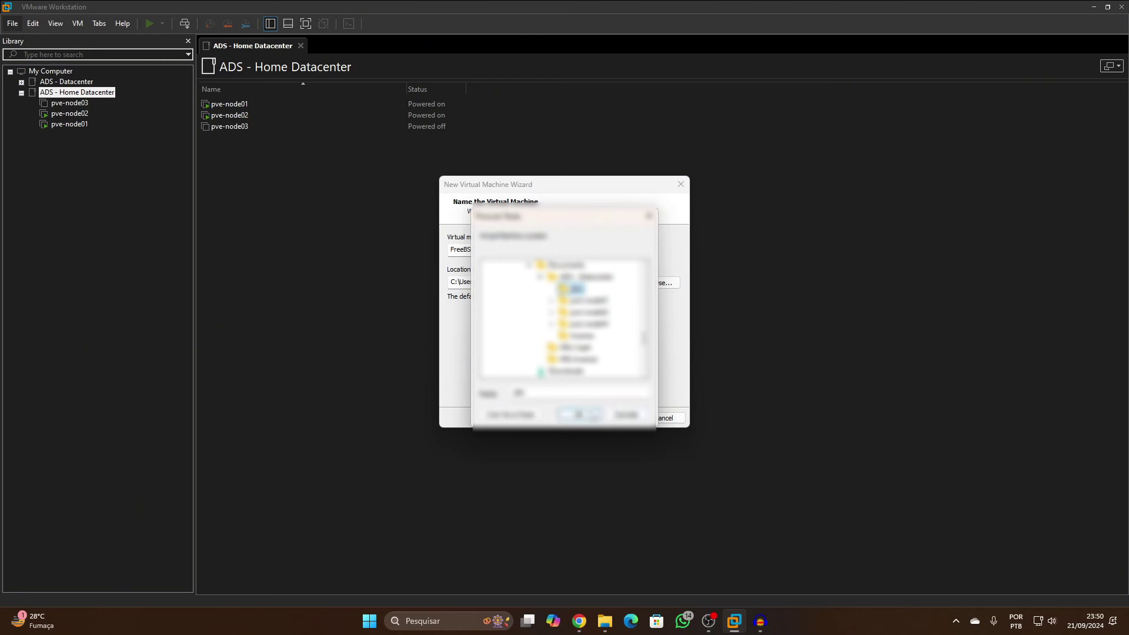
{"action": "left_click", "coordinate": [579, 414]}
Rename the VM from FreeBSD to PBS and give it a 60 GB single-file disk
{"action": "left_click_drag", "start_coordinate": [629, 250], "coordinate": [372, 249]}
{"action": "key", "text": "BackSpace"}
{"action": "type", "text": "P"}
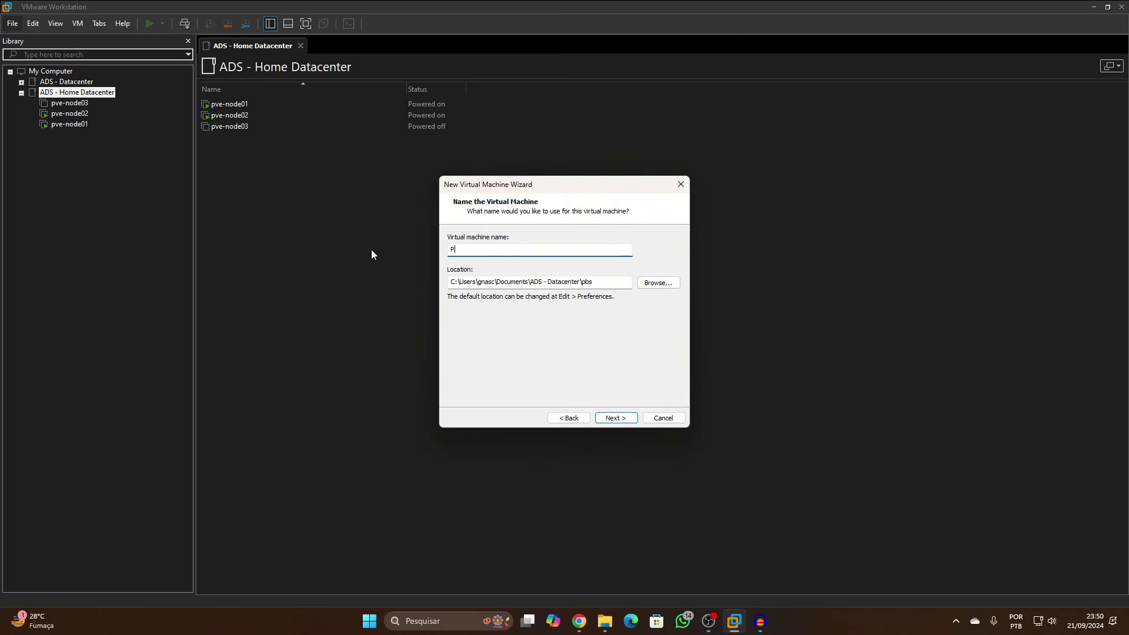
{"action": "type", "text": "BS"}
{"action": "left_click", "coordinate": [609, 419]}
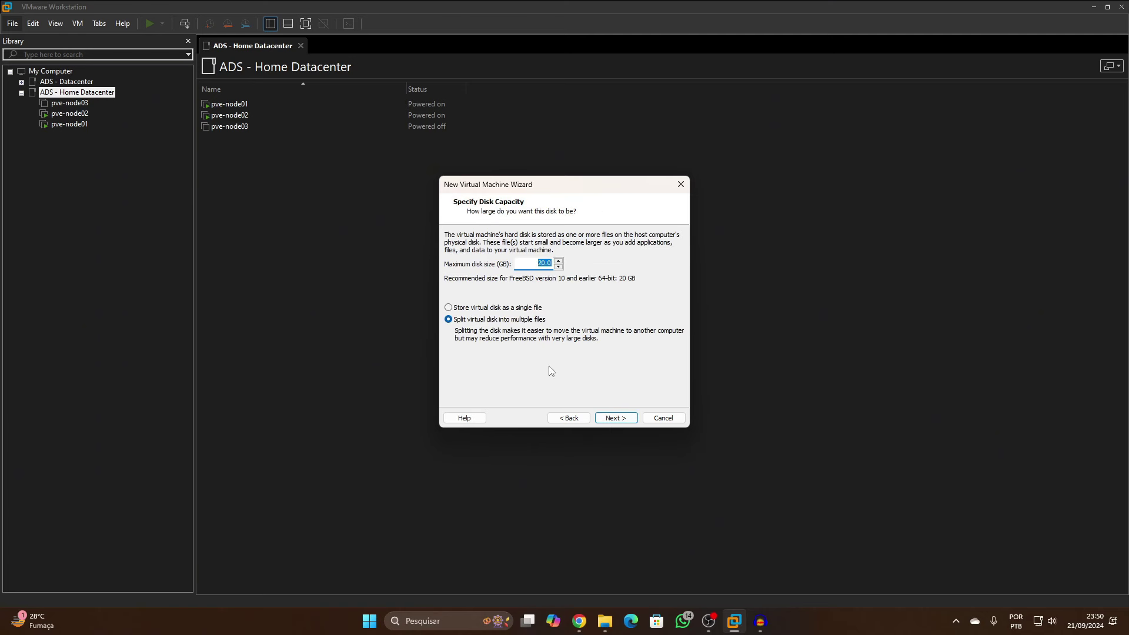
{"action": "left_click", "coordinate": [513, 306]}
{"action": "type", "text": "60"}
{"action": "left_click", "coordinate": [615, 418]}
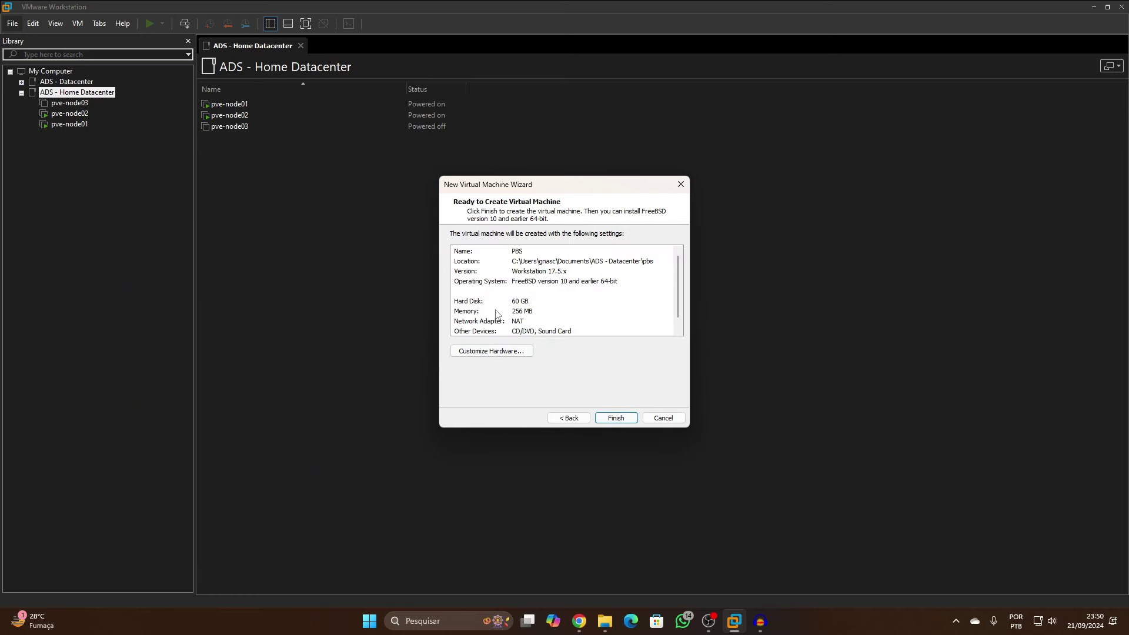
Raise PBS memory from 256 MB to 2024 MB, review processor and network settings, then create it
{"action": "left_click", "coordinate": [525, 355]}
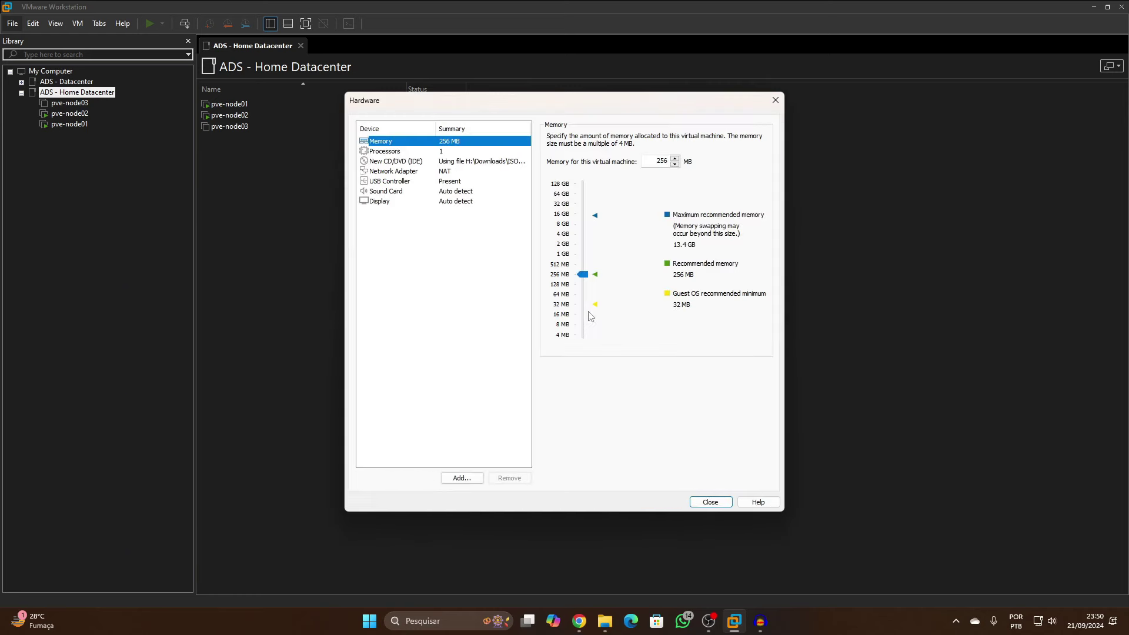
{"action": "double_click", "coordinate": [651, 165]}
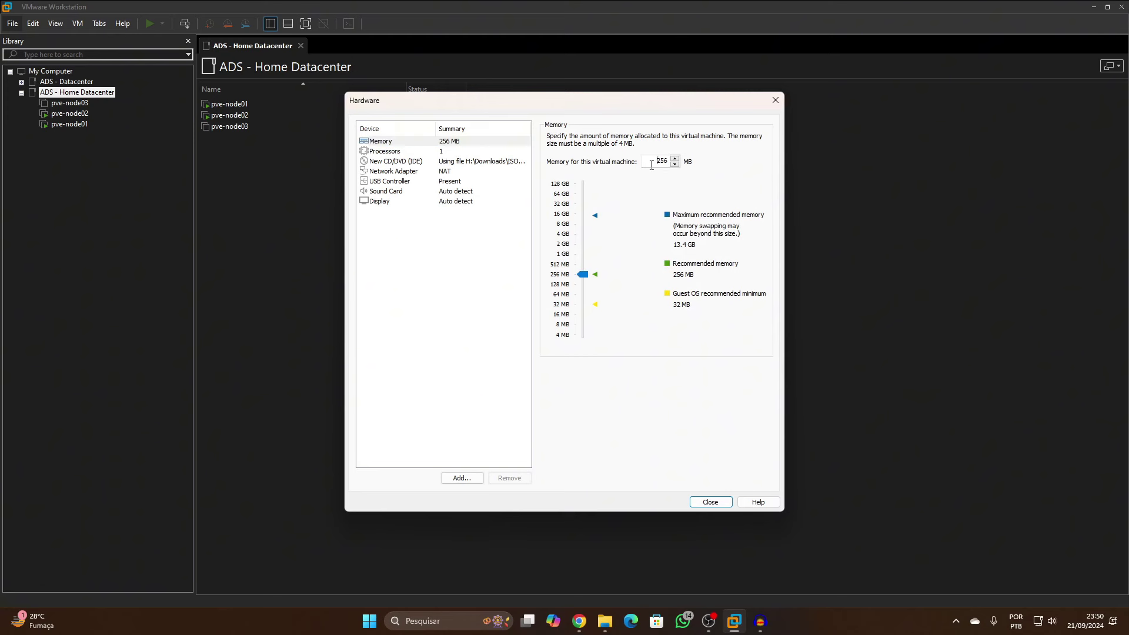
{"action": "type", "text": "2024"}
{"action": "left_click", "coordinate": [426, 151]}
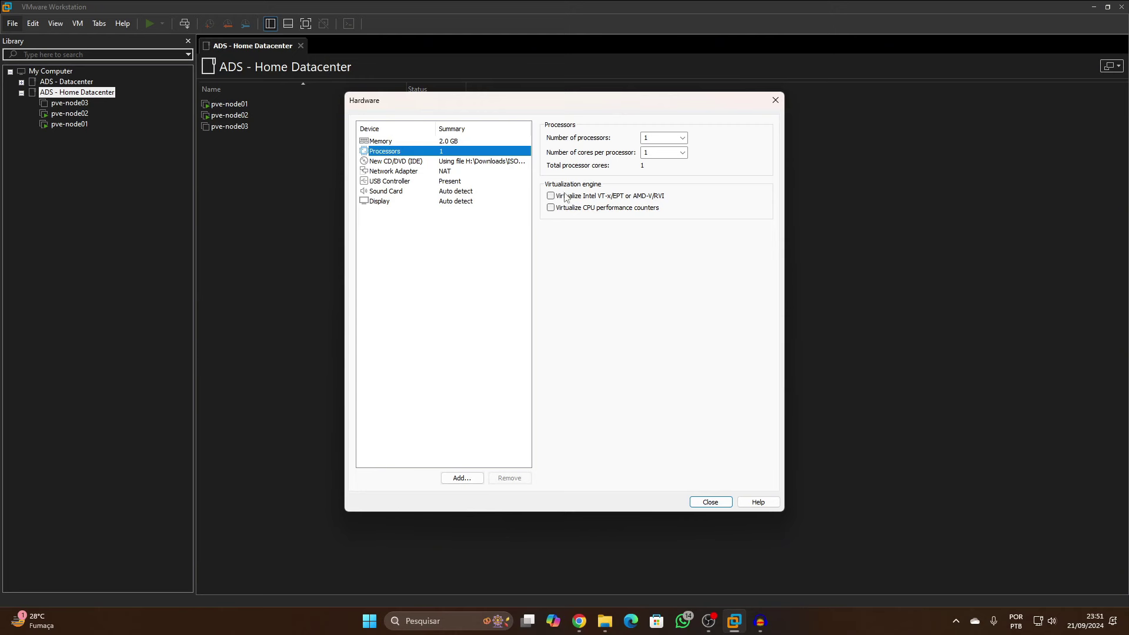
{"action": "left_click", "coordinate": [421, 162]}
{"action": "left_click", "coordinate": [435, 172]}
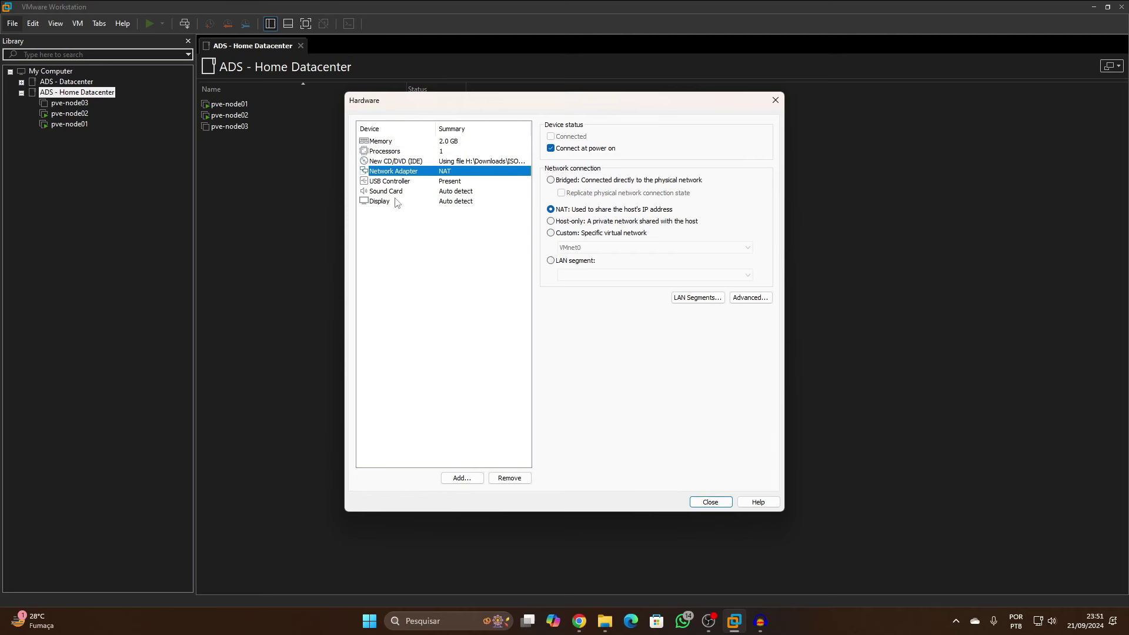
{"action": "left_click", "coordinate": [462, 477]}
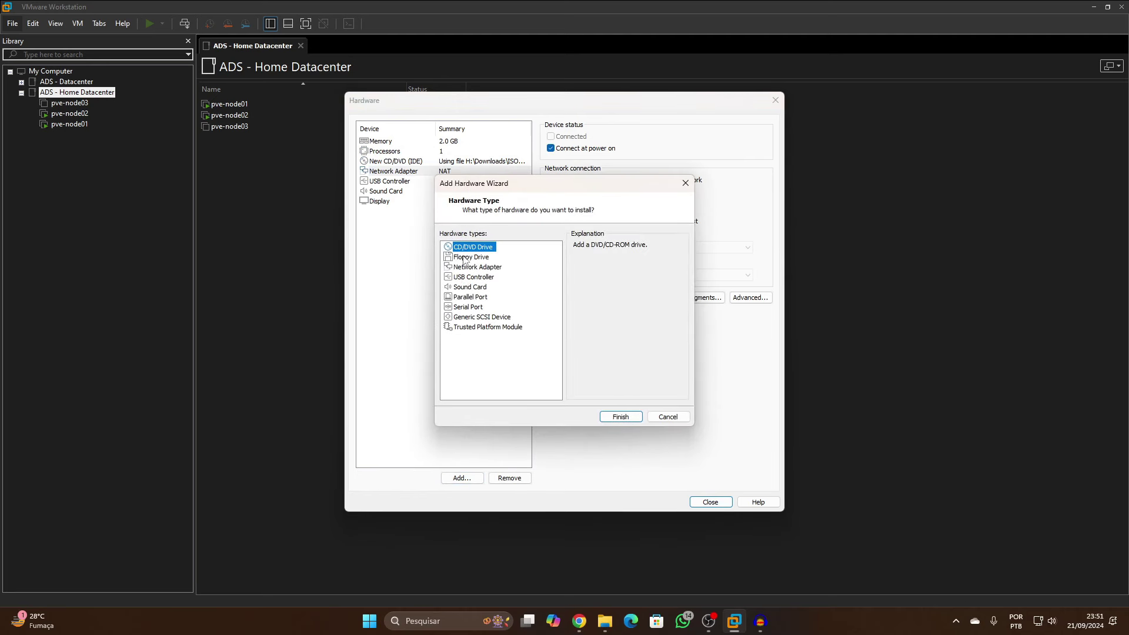
{"action": "left_click", "coordinate": [663, 419]}
{"action": "left_click", "coordinate": [716, 504]}
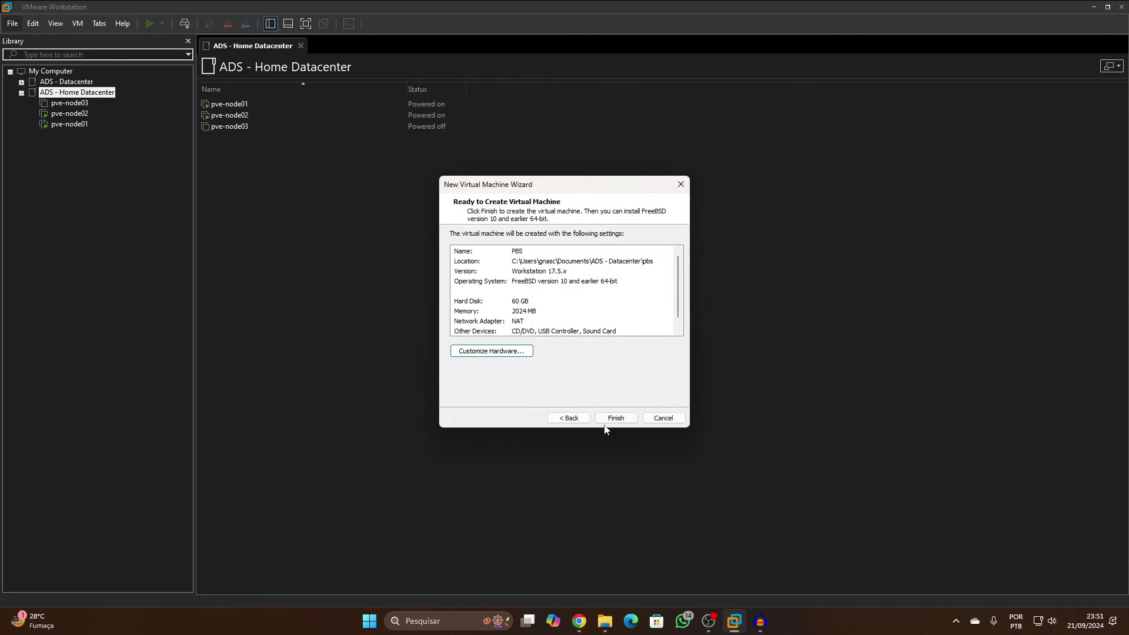
{"action": "left_click", "coordinate": [617, 418]}
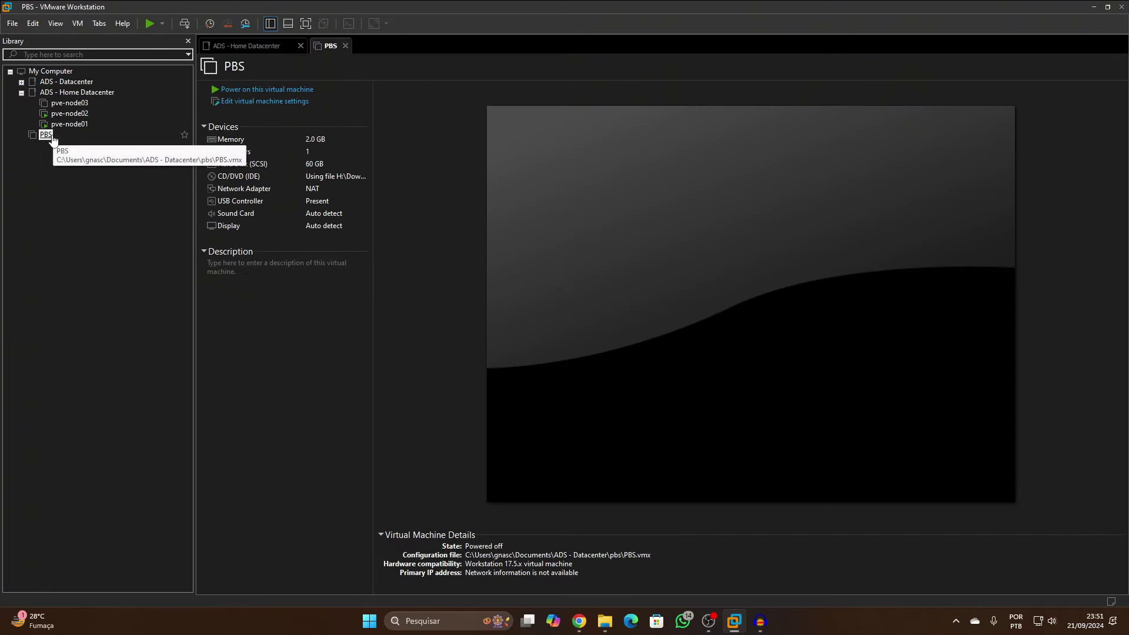
Move PBS into ADS - Home Datacenter and add a new 300 GB single-file SCSI disk
{"action": "left_click", "coordinate": [74, 95]}
{"action": "left_click_drag", "start_coordinate": [74, 96], "coordinate": [75, 98]}
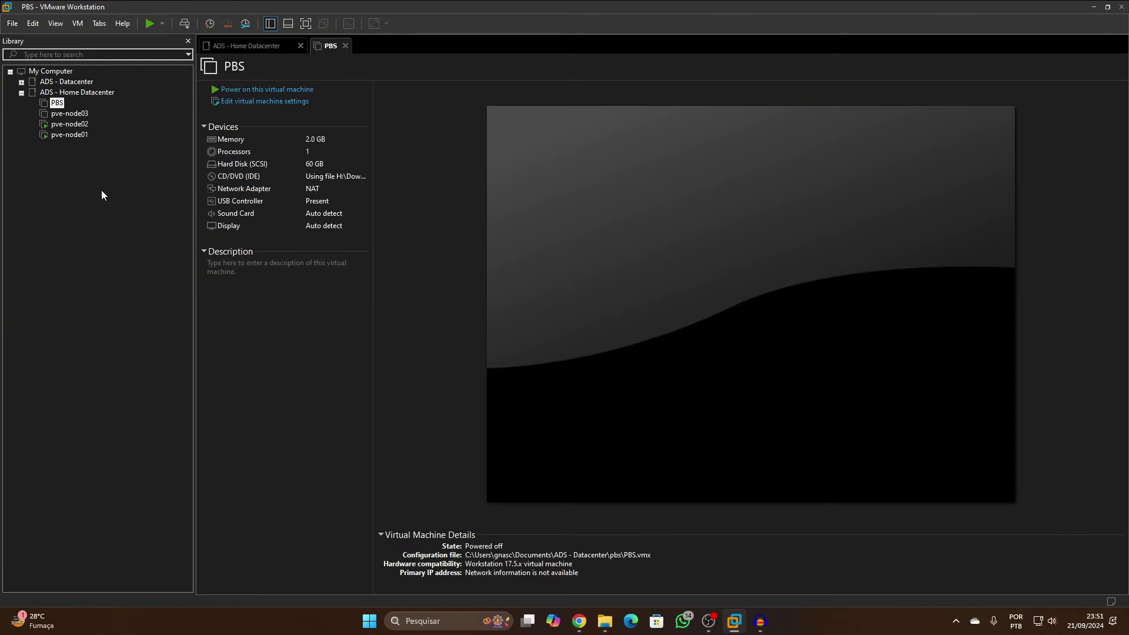
{"action": "left_click", "coordinate": [254, 102]}
{"action": "left_click", "coordinate": [465, 483]}
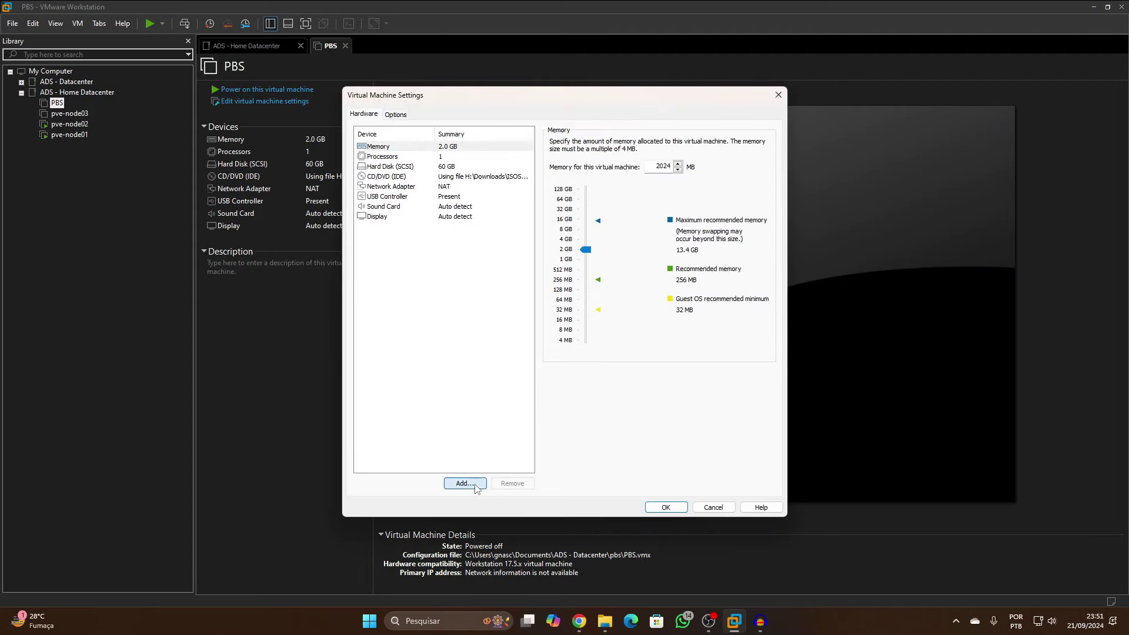
{"action": "left_click", "coordinate": [637, 423]}
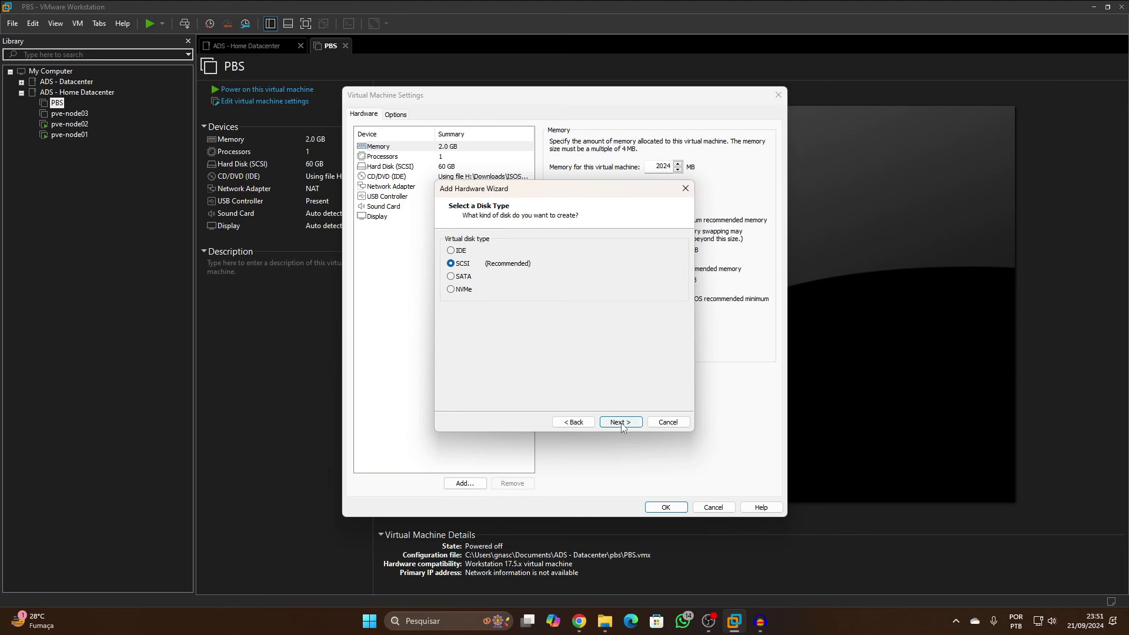
{"action": "left_click", "coordinate": [622, 423]}
{"action": "left_click", "coordinate": [619, 422]}
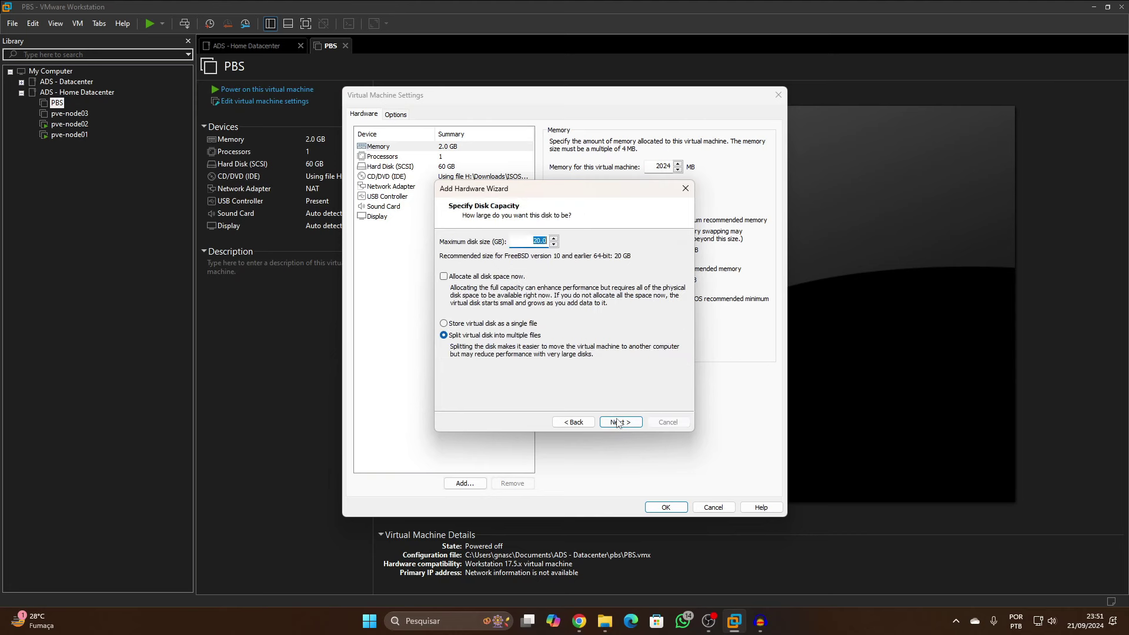
{"action": "type", "text": "30"}
{"action": "left_click", "coordinate": [513, 325]}
Save the new disk file in the pbs\storage folder and apply the VM settings
{"action": "left_click", "coordinate": [628, 425]}
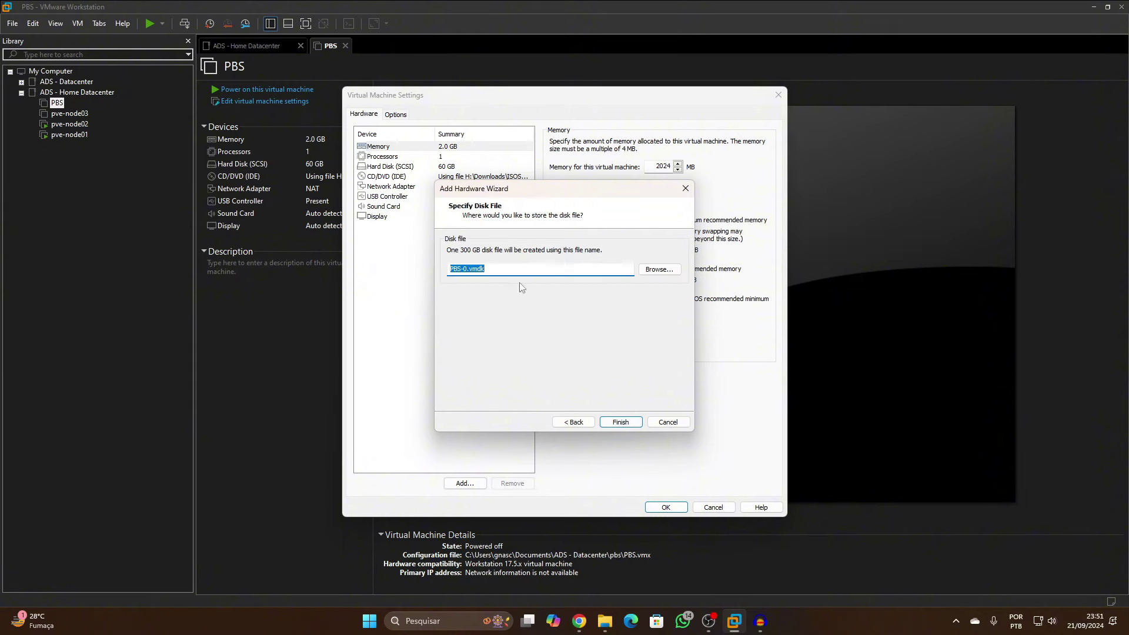
{"action": "left_click", "coordinate": [649, 271]}
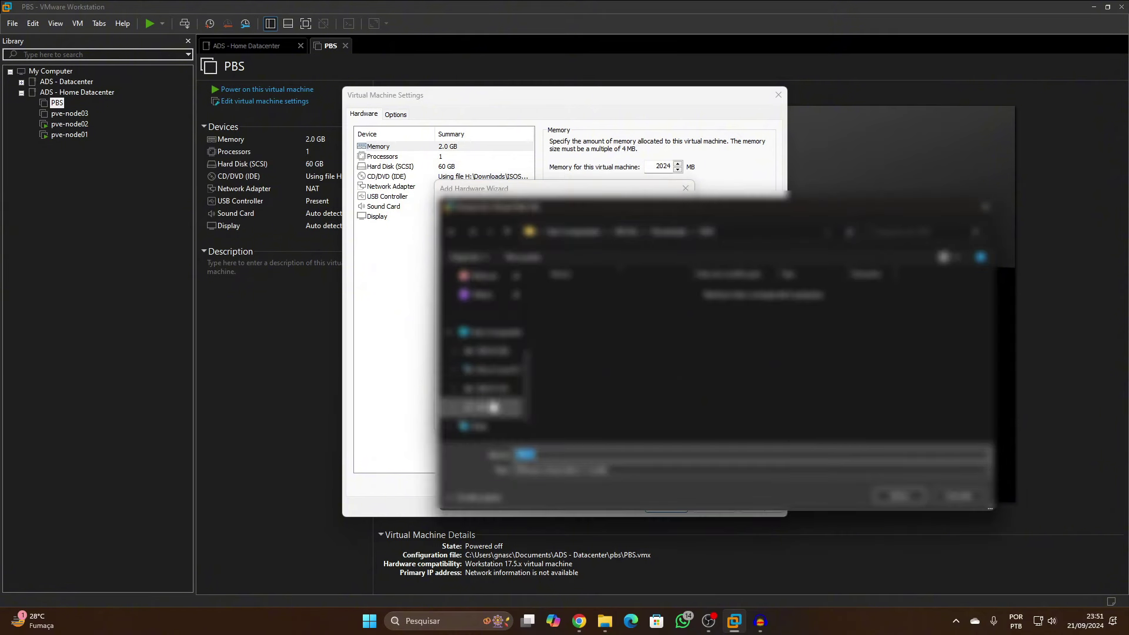
{"action": "left_click", "coordinate": [486, 369]}
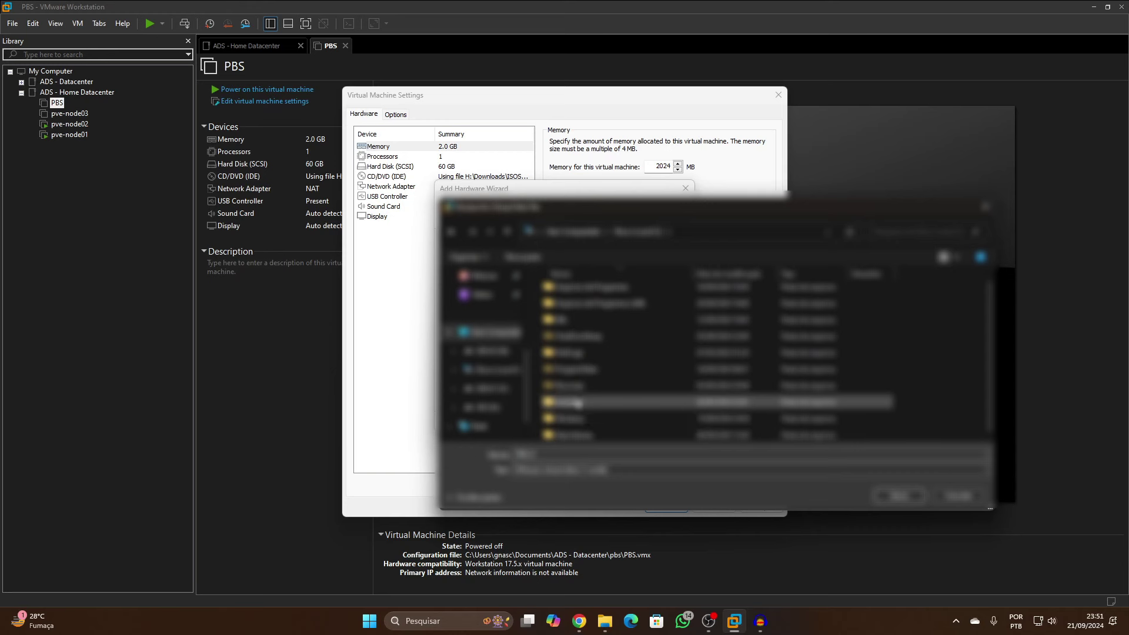
{"action": "double_click", "coordinate": [576, 403]}
{"action": "double_click", "coordinate": [583, 405]}
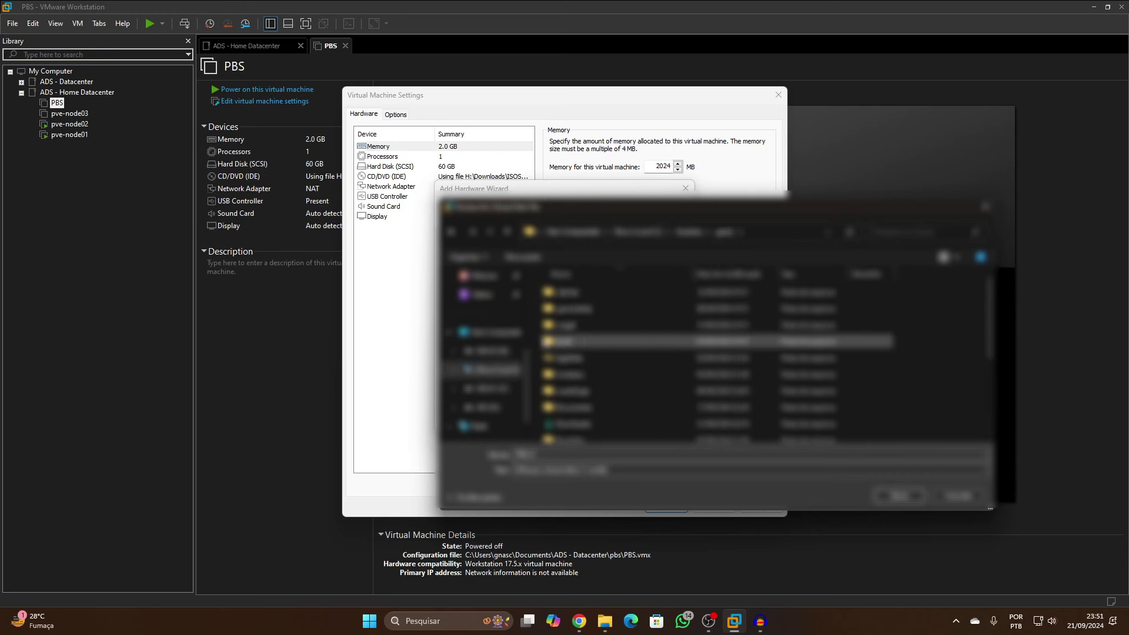
{"action": "double_click", "coordinate": [590, 409]}
{"action": "double_click", "coordinate": [588, 292]}
{"action": "double_click", "coordinate": [588, 293]}
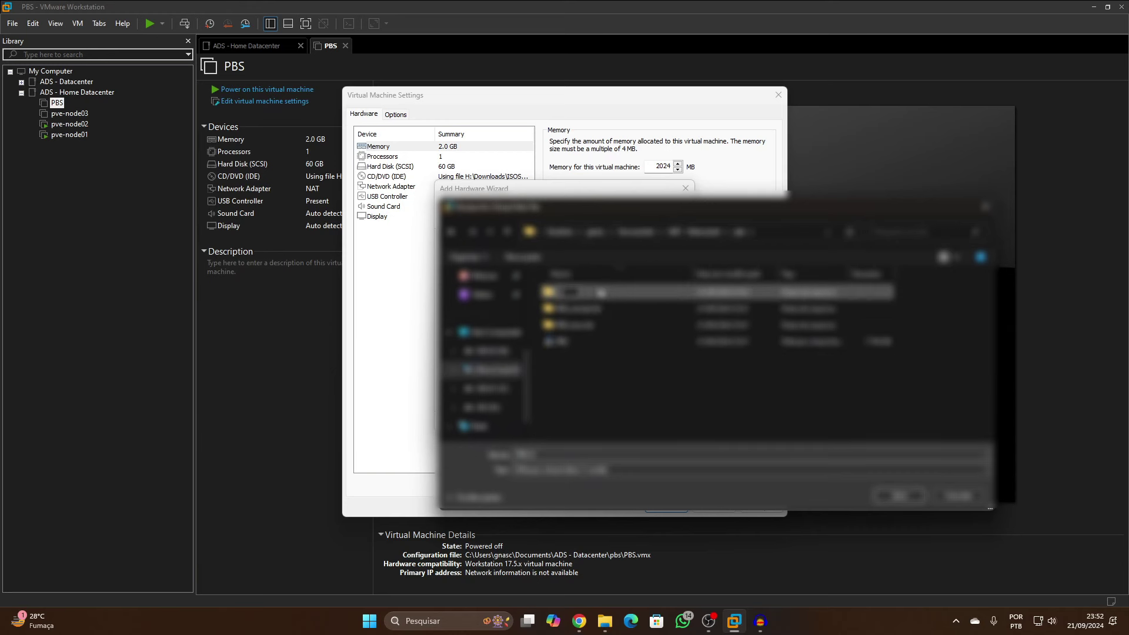
{"action": "left_click", "coordinate": [886, 495]}
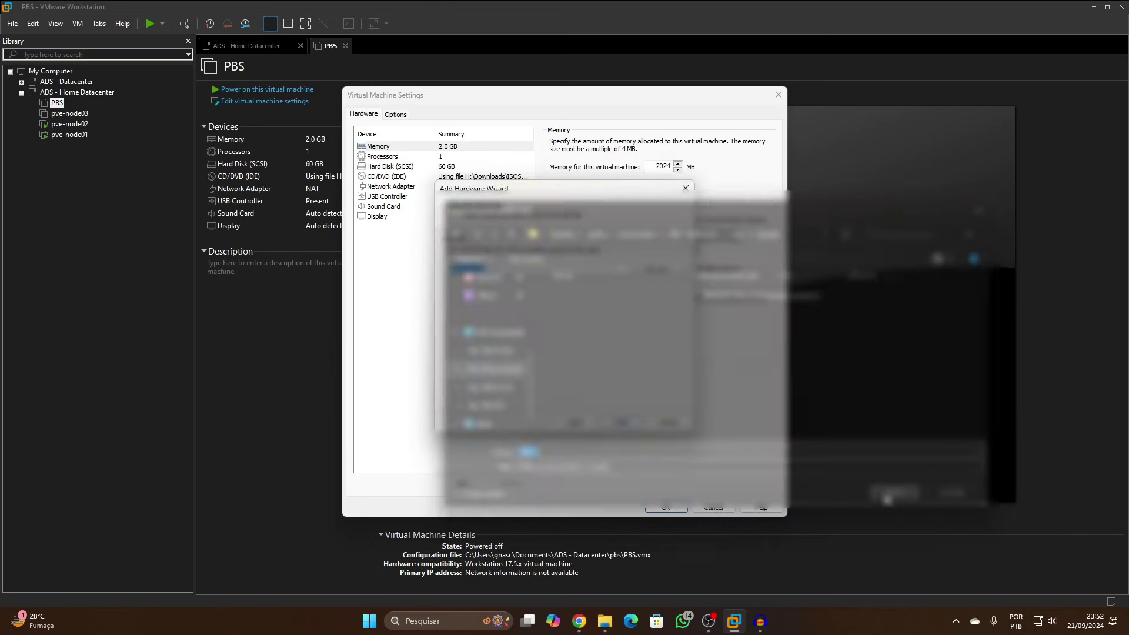
{"action": "left_click", "coordinate": [621, 423]}
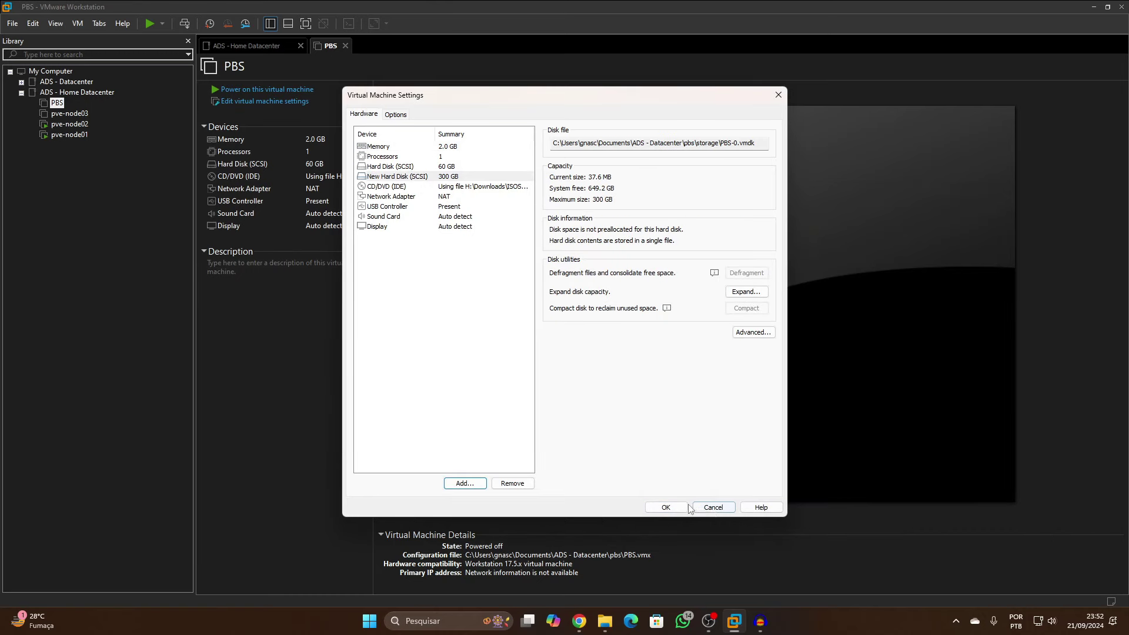
{"action": "left_click", "coordinate": [670, 507]}
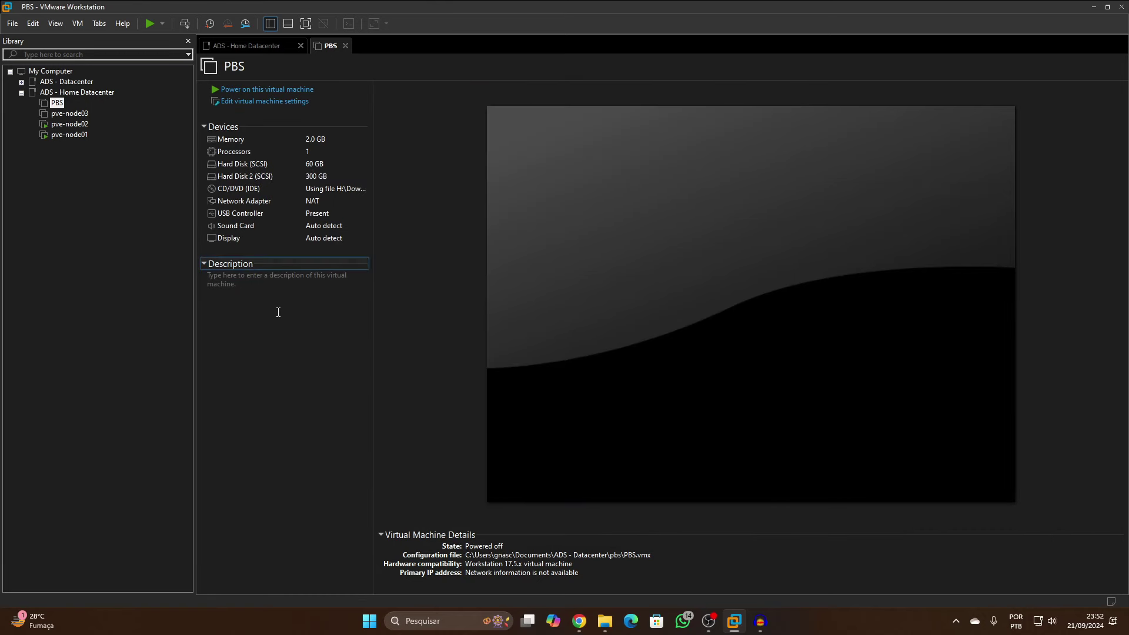
Briefly edit the PBS description, then collapse the Description section
{"action": "left_click", "coordinate": [278, 312]}
{"action": "left_click", "coordinate": [118, 252]}
{"action": "left_click", "coordinate": [203, 264]}
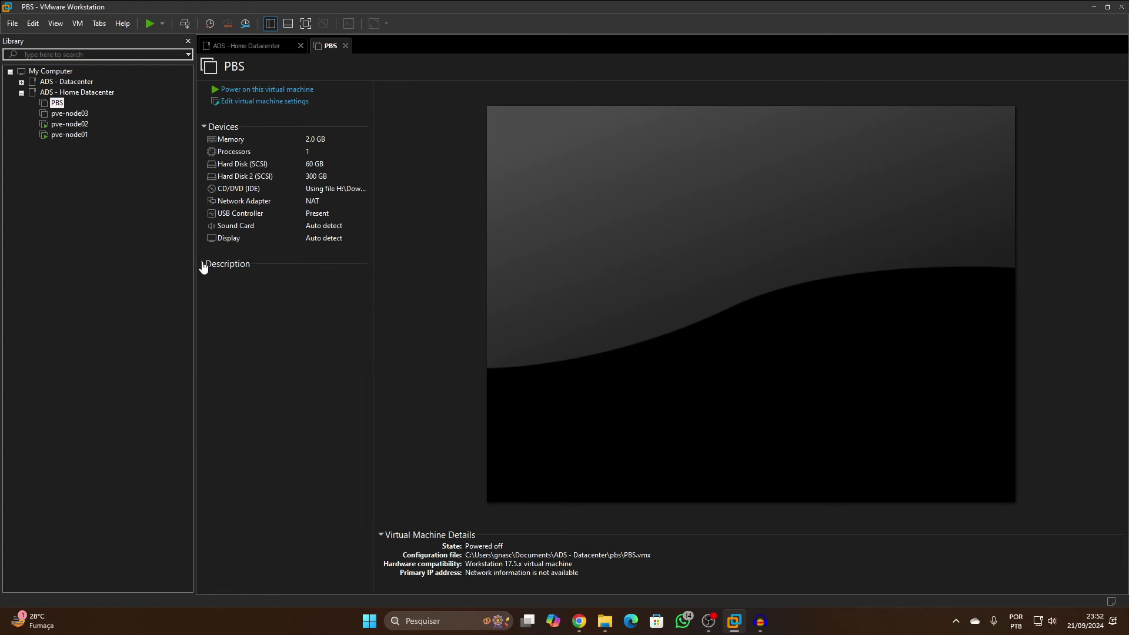
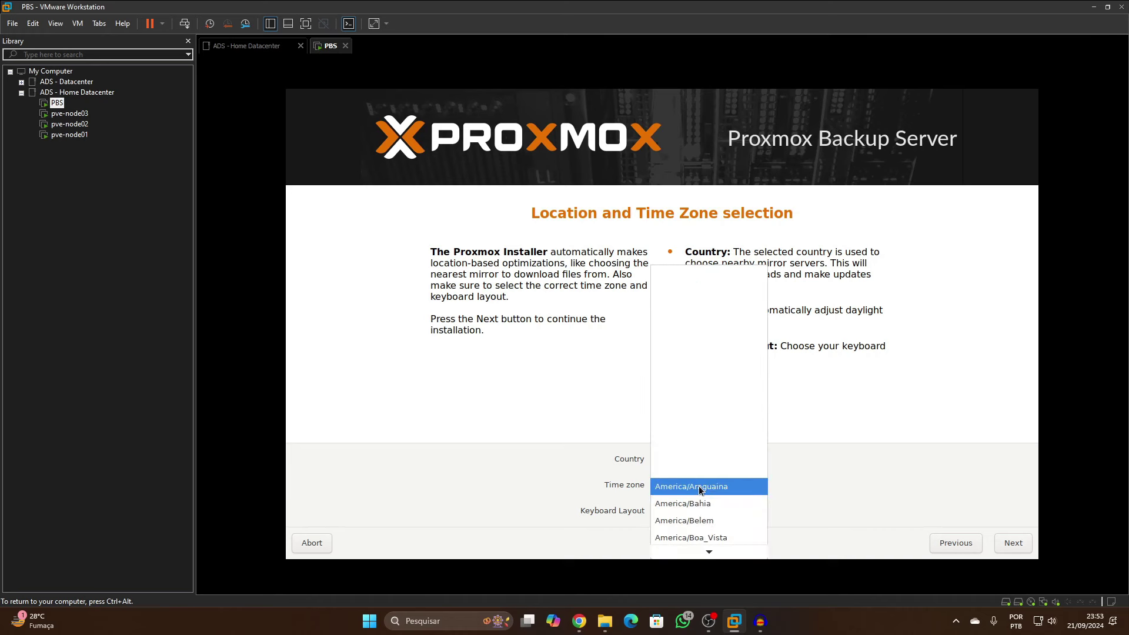
Select America/Porto_Velho from the time zone list and continue to the next installer page
{"action": "scroll", "coordinate": [711, 512], "scroll_direction": "down", "scroll_amount": 5}
{"action": "scroll", "coordinate": [711, 516], "scroll_direction": "down", "scroll_amount": 3}
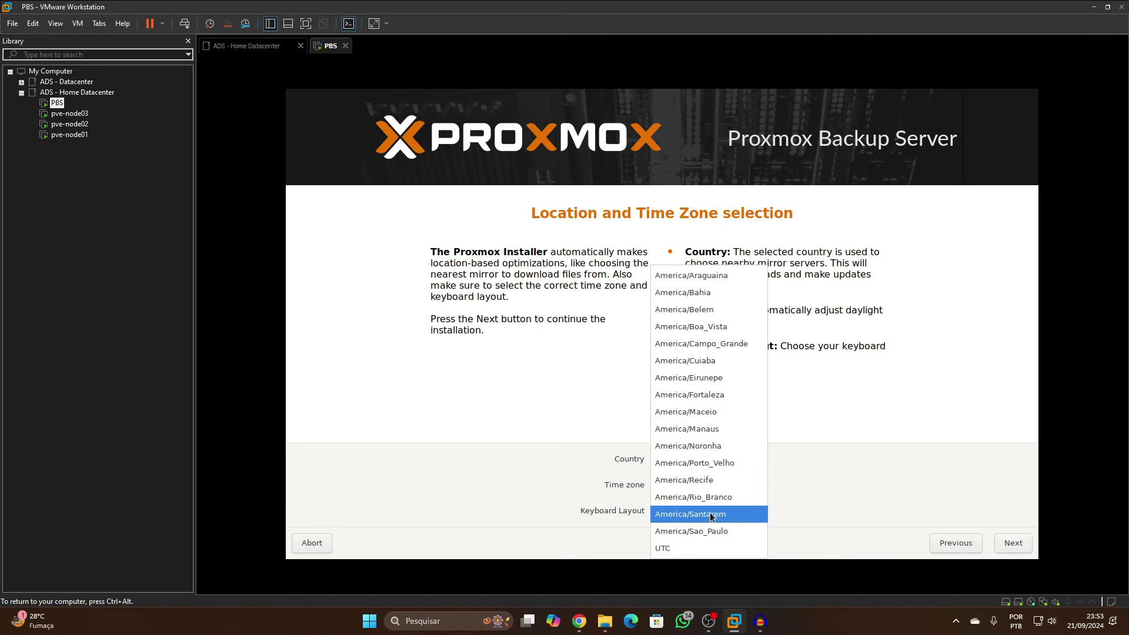
{"action": "left_click", "coordinate": [715, 488]}
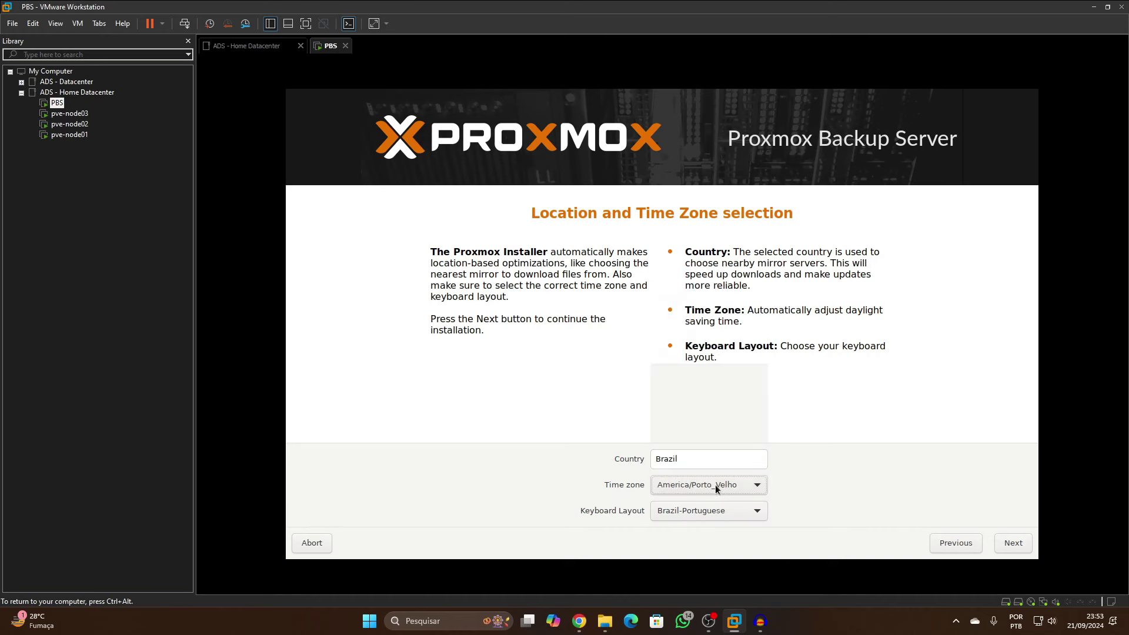
{"action": "left_click", "coordinate": [1017, 544]}
Enter and confirm the root password and the admin email address, then continue
{"action": "type", "text": "******"}
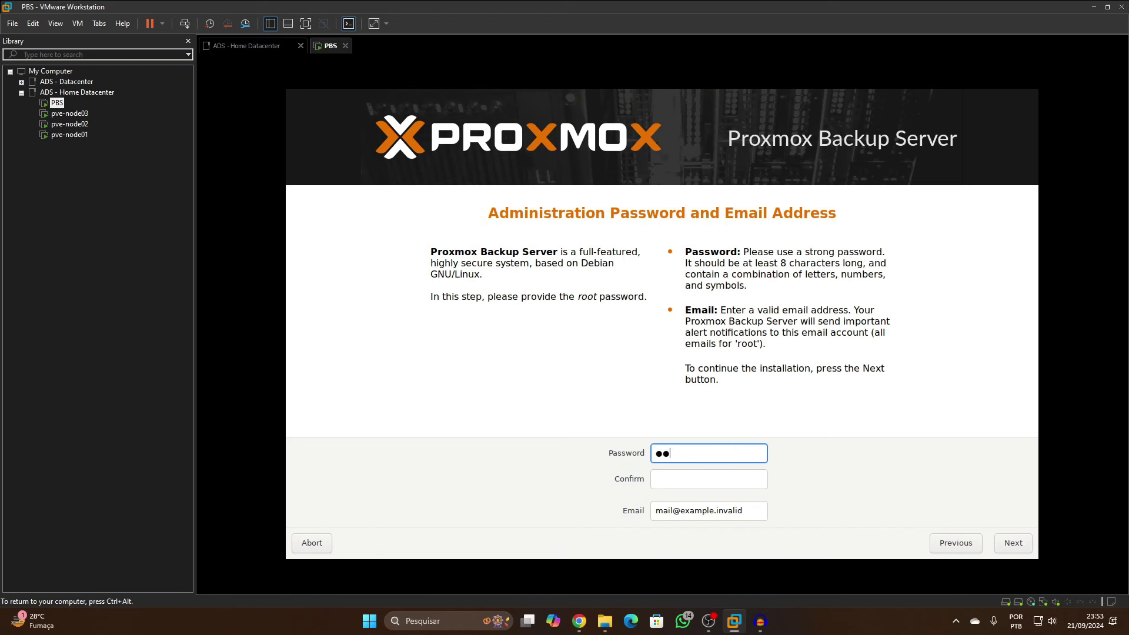
{"action": "key", "text": "BackSpace"}
{"action": "key", "text": "BackSpace"}
{"action": "key", "text": "BackSpace"}
{"action": "key", "text": "BackSpace"}
{"action": "key", "text": "BackSpace"}
{"action": "key", "text": "BackSpace"}
{"action": "type", "text": "*****"}
{"action": "key", "text": "Tab"}
{"action": "type", "text": "*****"}
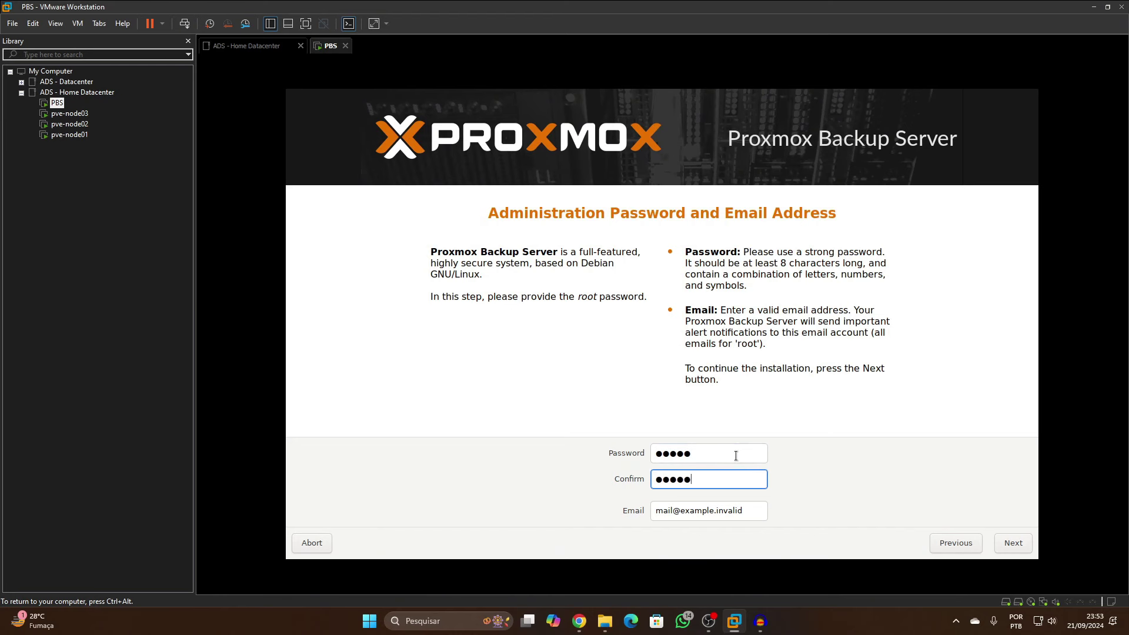
{"action": "key", "text": "Tab"}
{"action": "type", "text": "ads"}
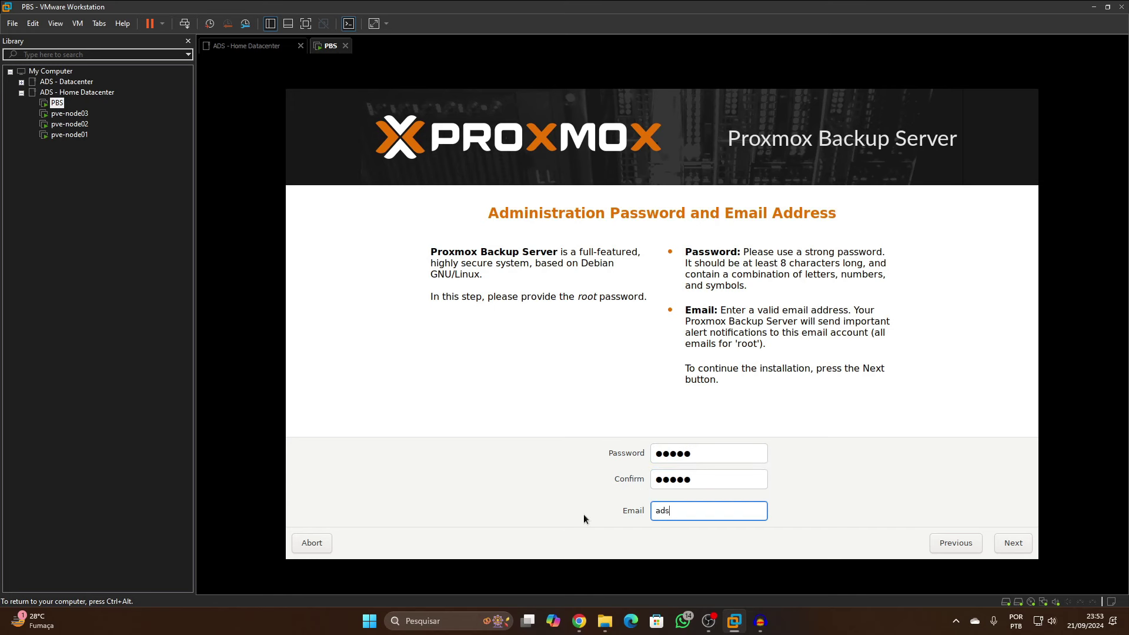
{"action": "key", "text": "BackSpace"}
{"action": "key", "text": "BackSpace"}
{"action": "key", "text": "BackSpace"}
{"action": "left_click", "coordinate": [1011, 544]}
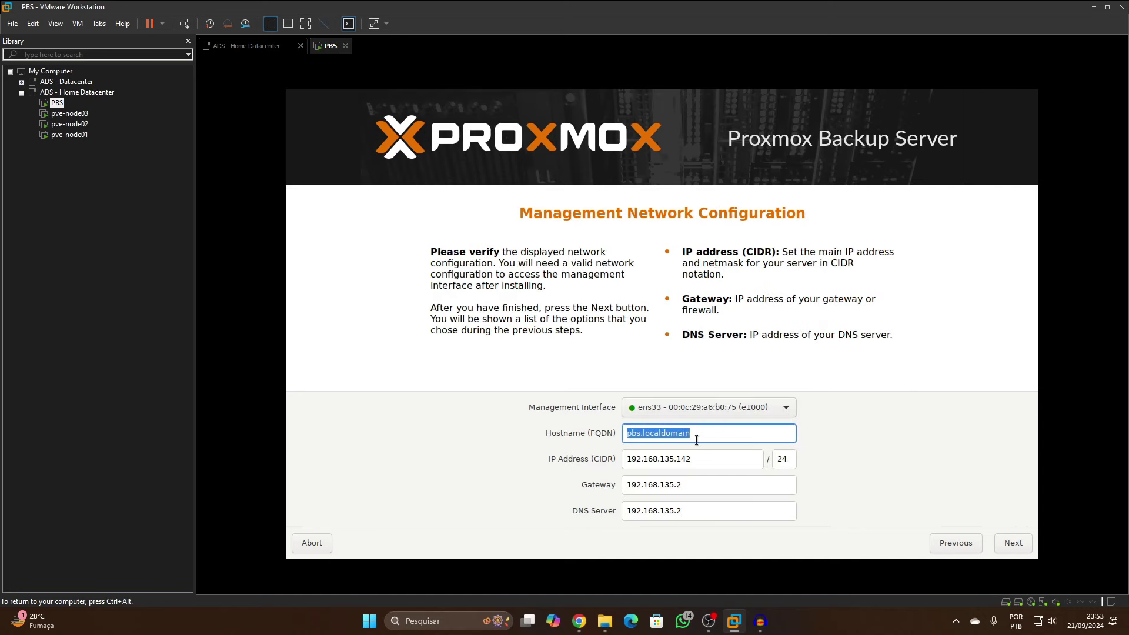
Keep ens33 as the management interface and proceed to the installation summary
{"action": "left_click", "coordinate": [664, 406]}
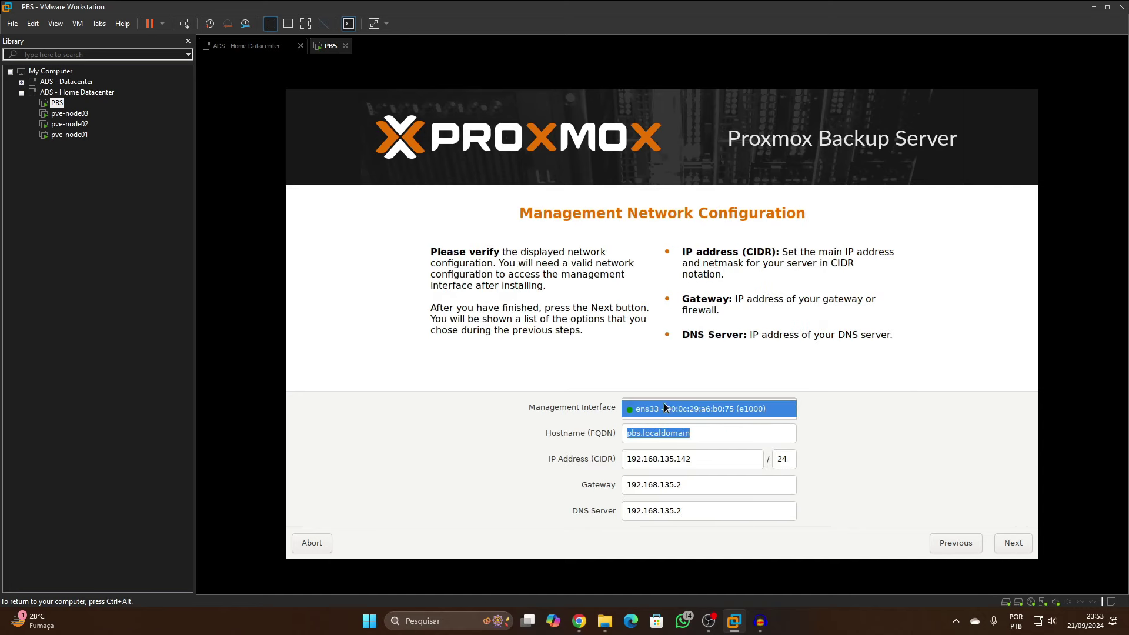
{"action": "left_click", "coordinate": [654, 405]}
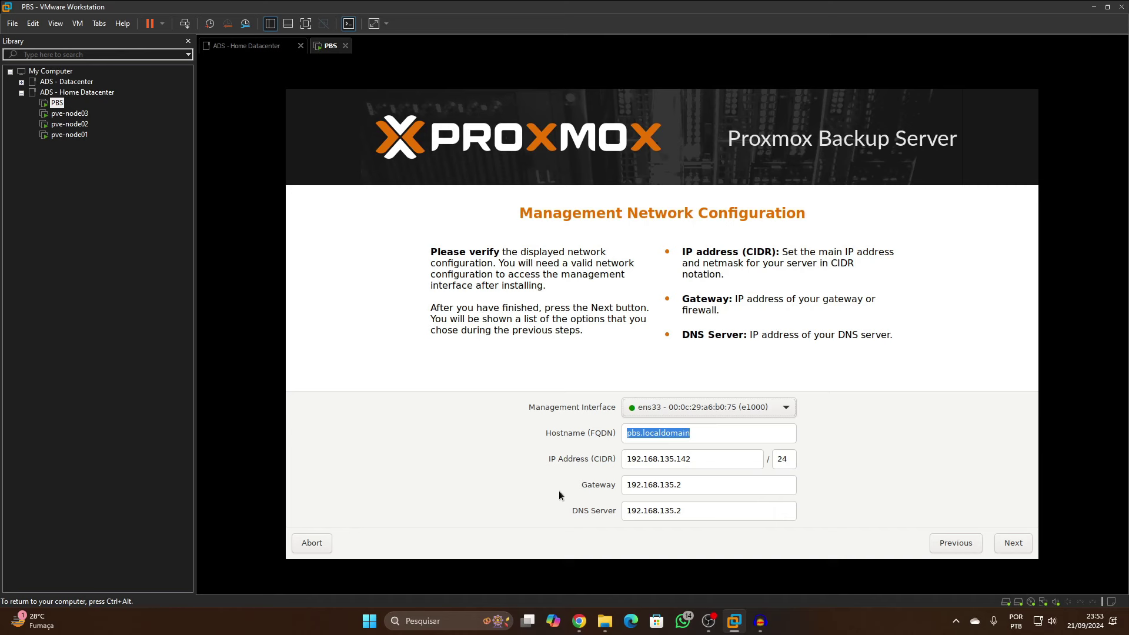
{"action": "left_click", "coordinate": [1022, 543]}
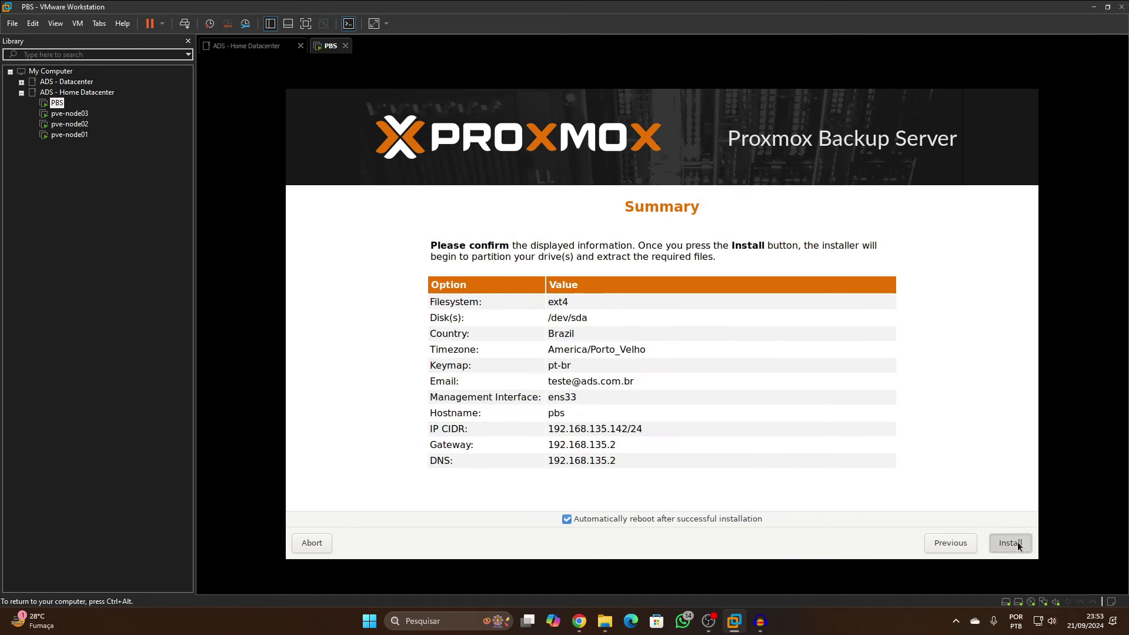
Start the Proxmox Backup Server installation from the summary page
{"action": "left_click", "coordinate": [1017, 541]}
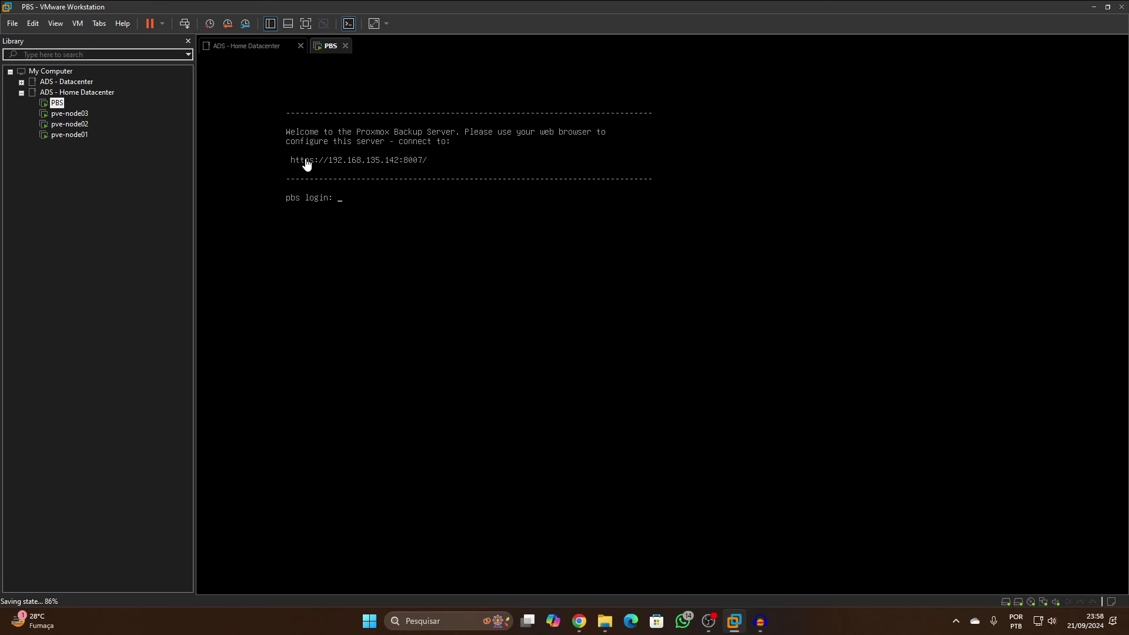
{"action": "mouse_move", "coordinate": [581, 622]}
{"action": "left_click", "coordinate": [563, 570]}
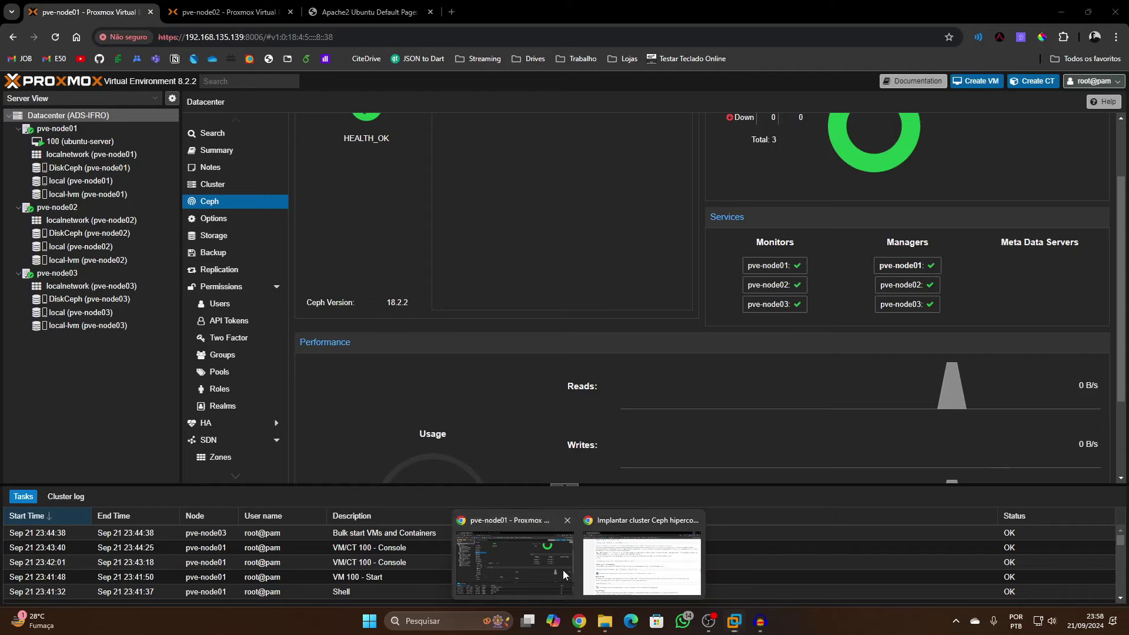
{"action": "left_click", "coordinate": [451, 13]}
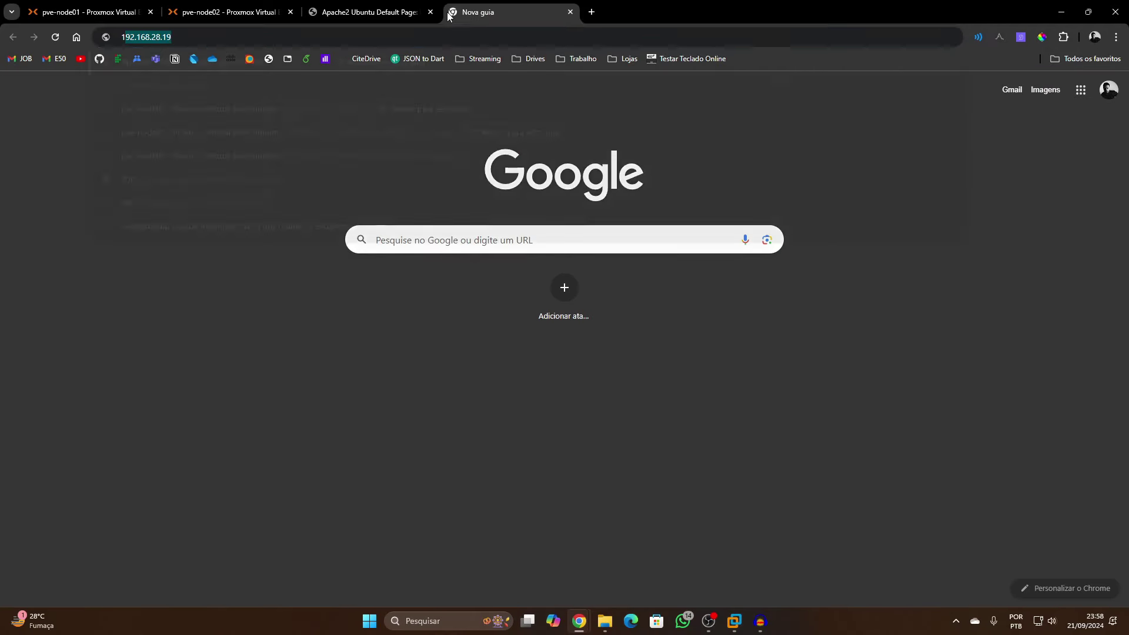
{"action": "type", "text": "192.168.1"}
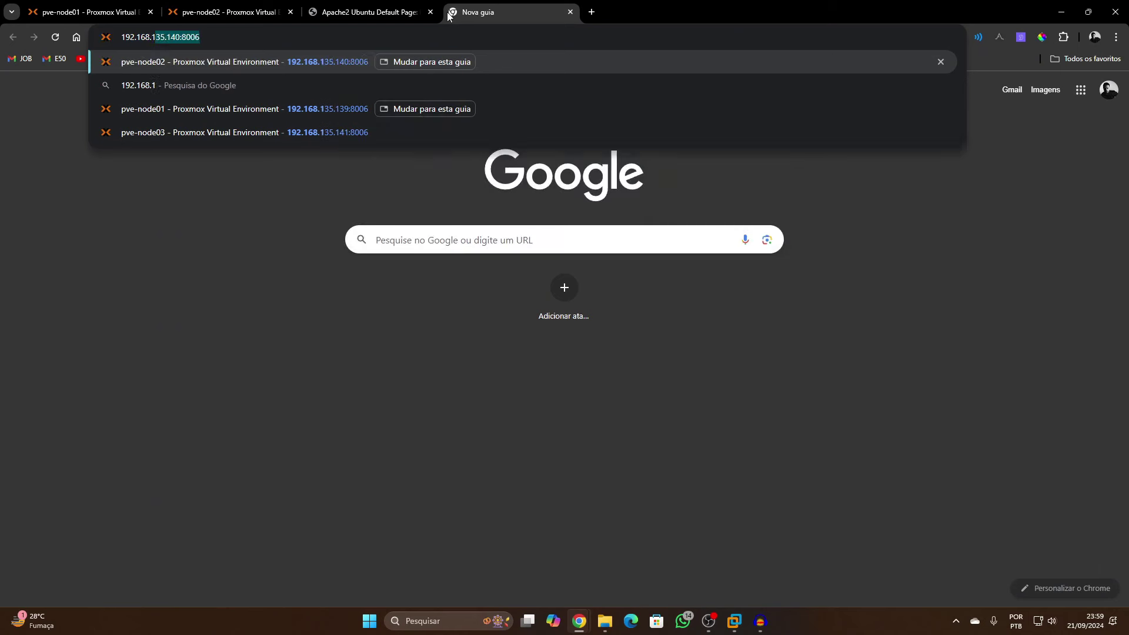
{"action": "key", "text": "BackSpace"}
{"action": "type", "text": "35.14"}
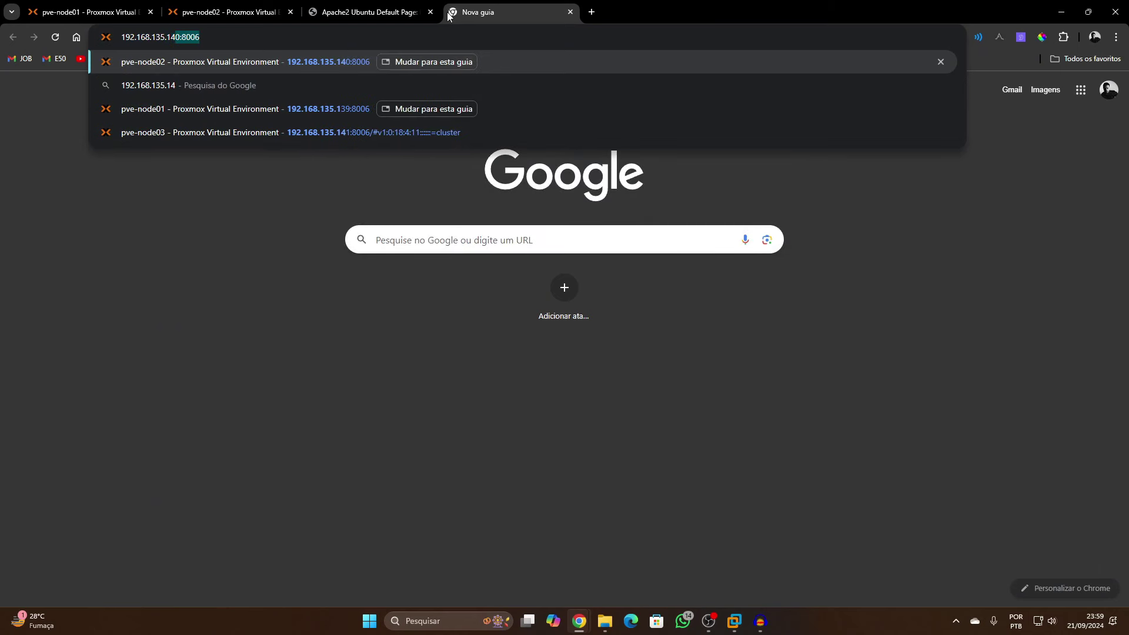
{"action": "type", "text": "2:8007"}
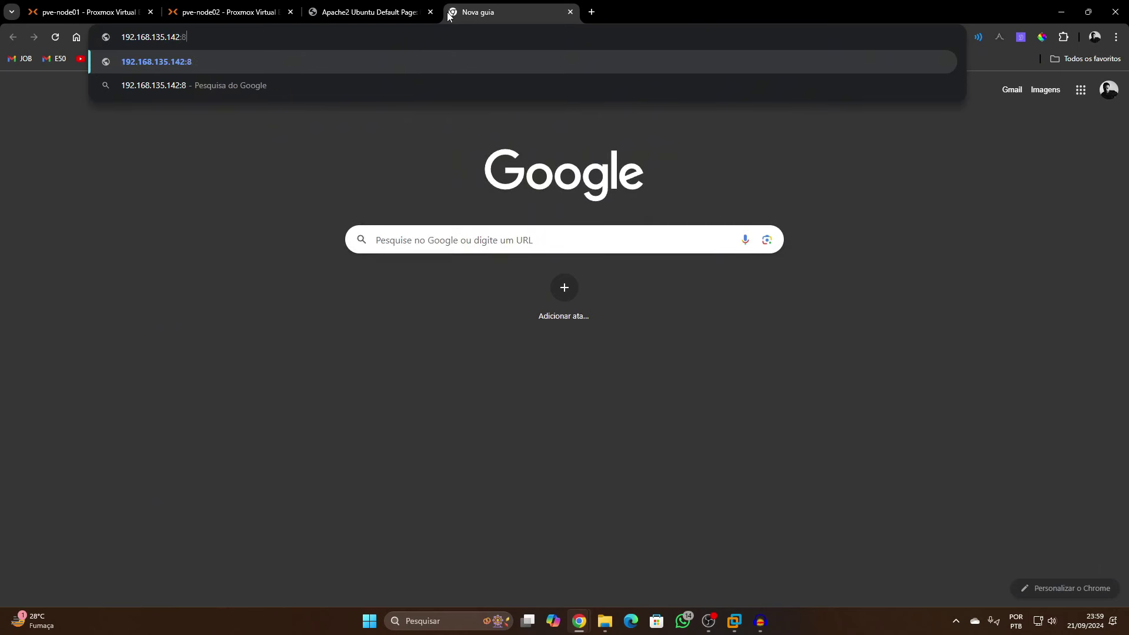
{"action": "key", "text": "Return"}
{"action": "left_click", "coordinate": [423, 383]}
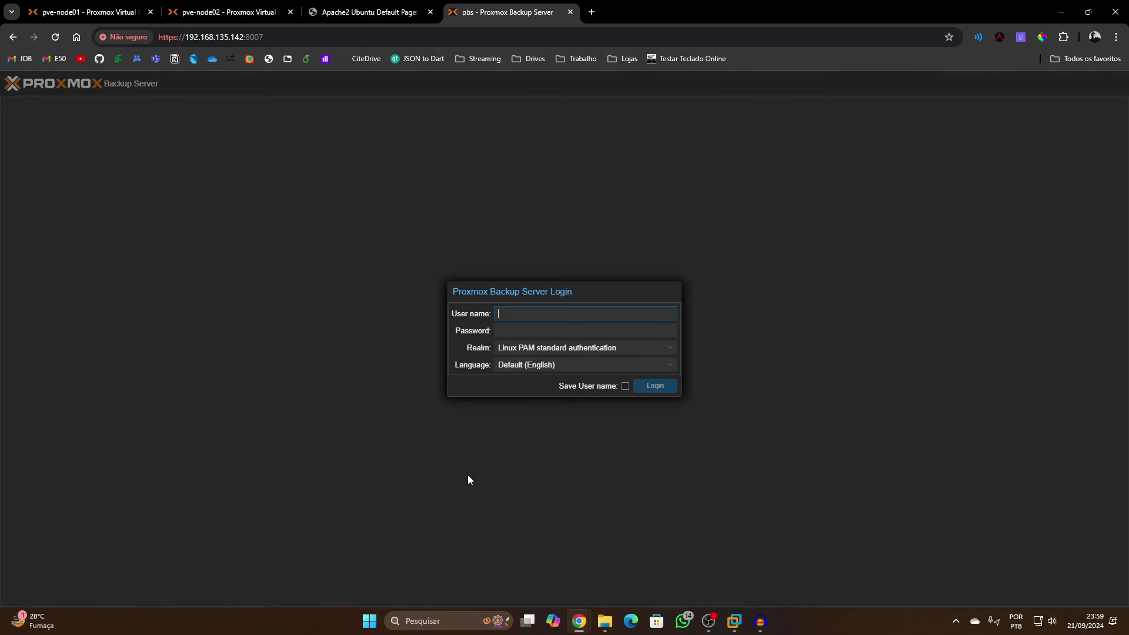
Log in as root and dismiss the no-subscription notice
{"action": "left_click", "coordinate": [549, 313]}
{"action": "type", "text": "root"}
{"action": "key", "text": "Tab"}
{"action": "type", "text": "****"}
{"action": "key", "text": "Return"}
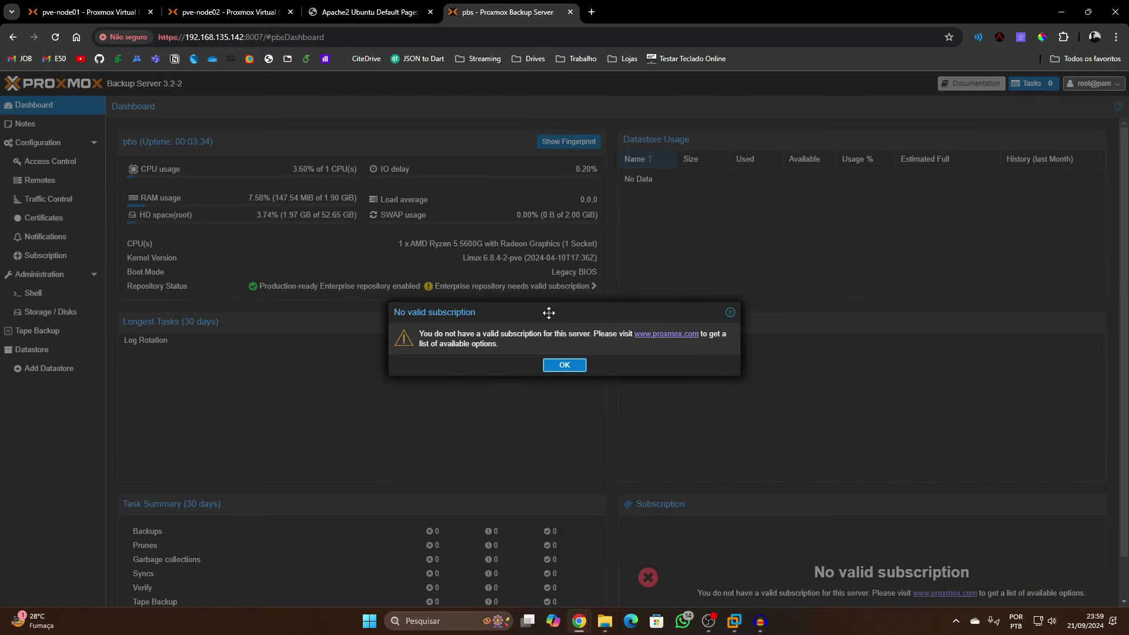
{"action": "left_click", "coordinate": [566, 365]}
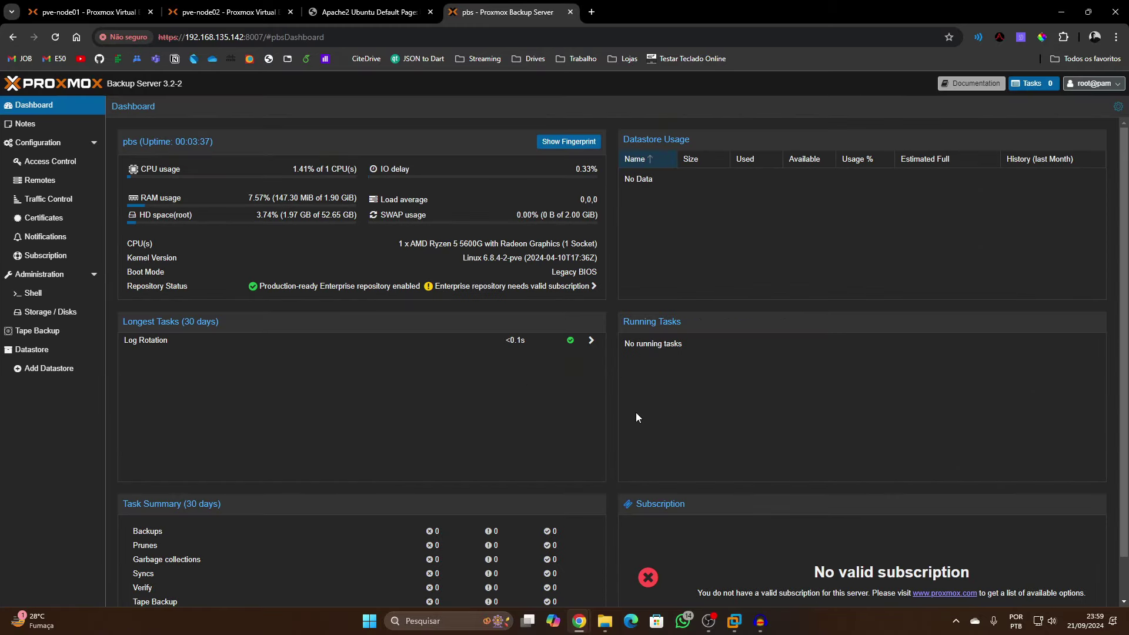
Browse the configuration pages and open Administration > Storage / Disks showing /dev/sdb
{"action": "scroll", "coordinate": [744, 456], "scroll_direction": "down", "scroll_amount": 2}
{"action": "scroll", "coordinate": [734, 479], "scroll_direction": "up", "scroll_amount": 2}
{"action": "scroll", "coordinate": [604, 429], "scroll_direction": "down", "scroll_amount": 1}
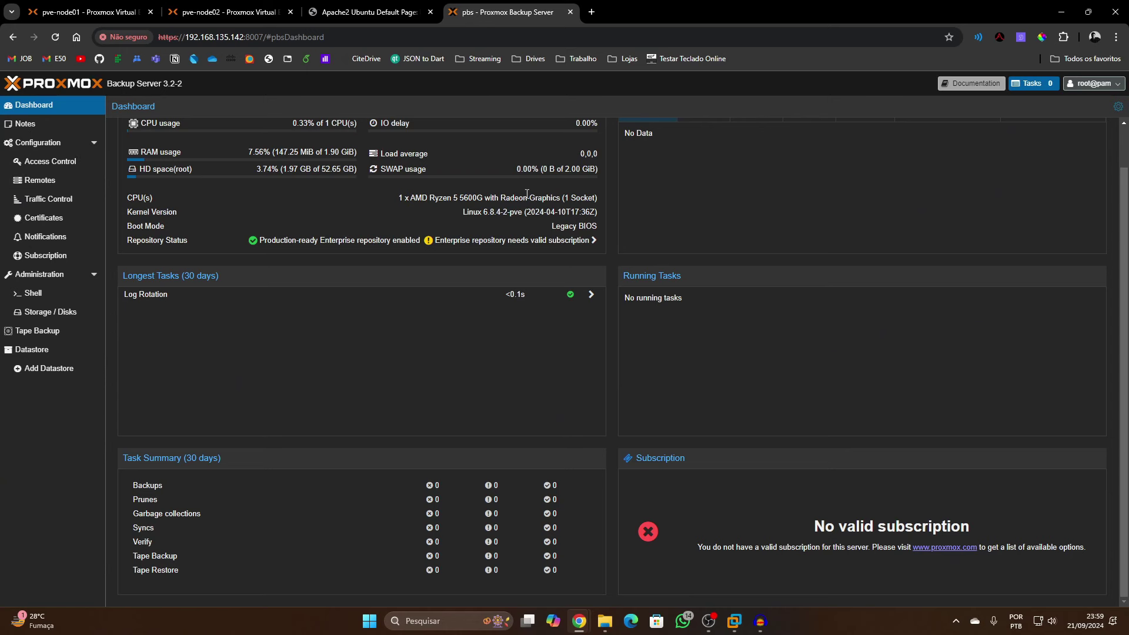
{"action": "left_click", "coordinate": [45, 143]}
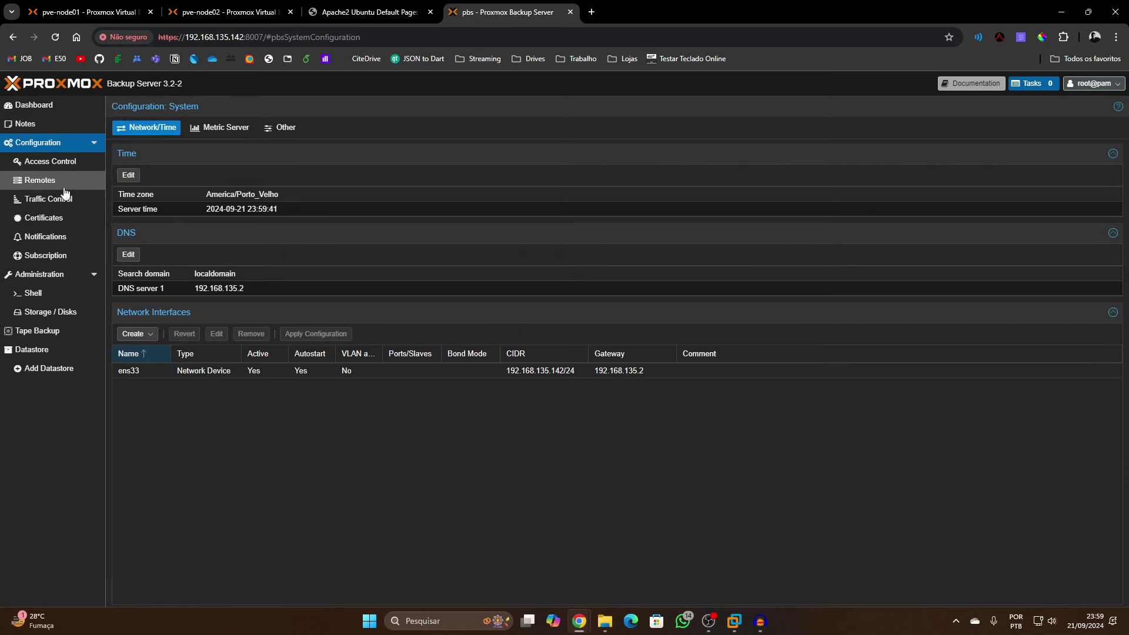
{"action": "left_click", "coordinate": [45, 180]}
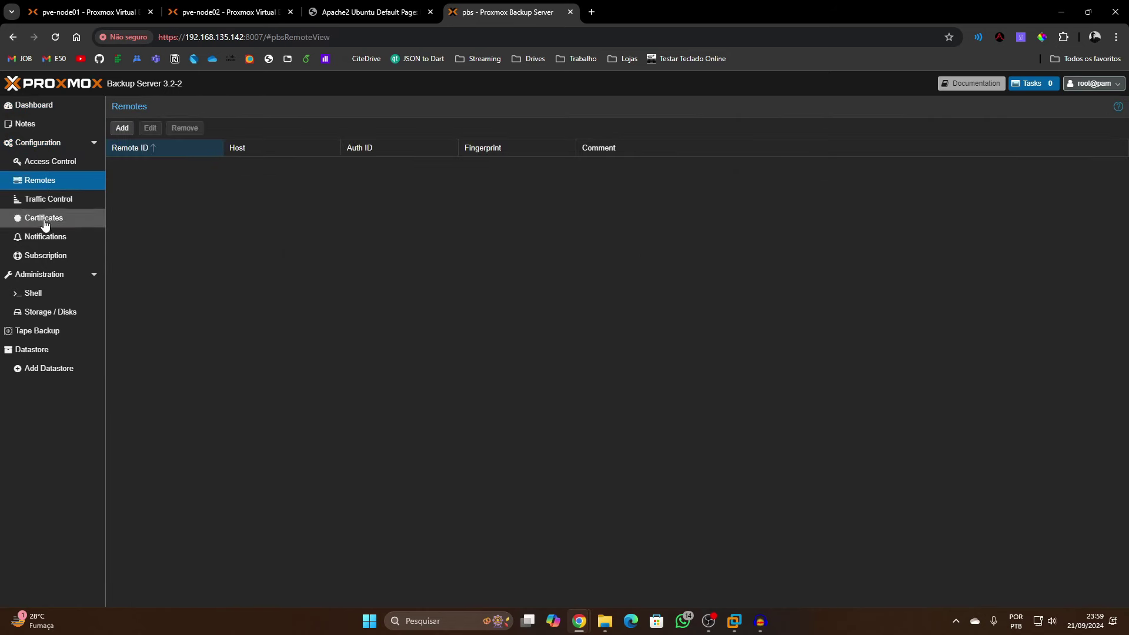
{"action": "left_click", "coordinate": [66, 274]}
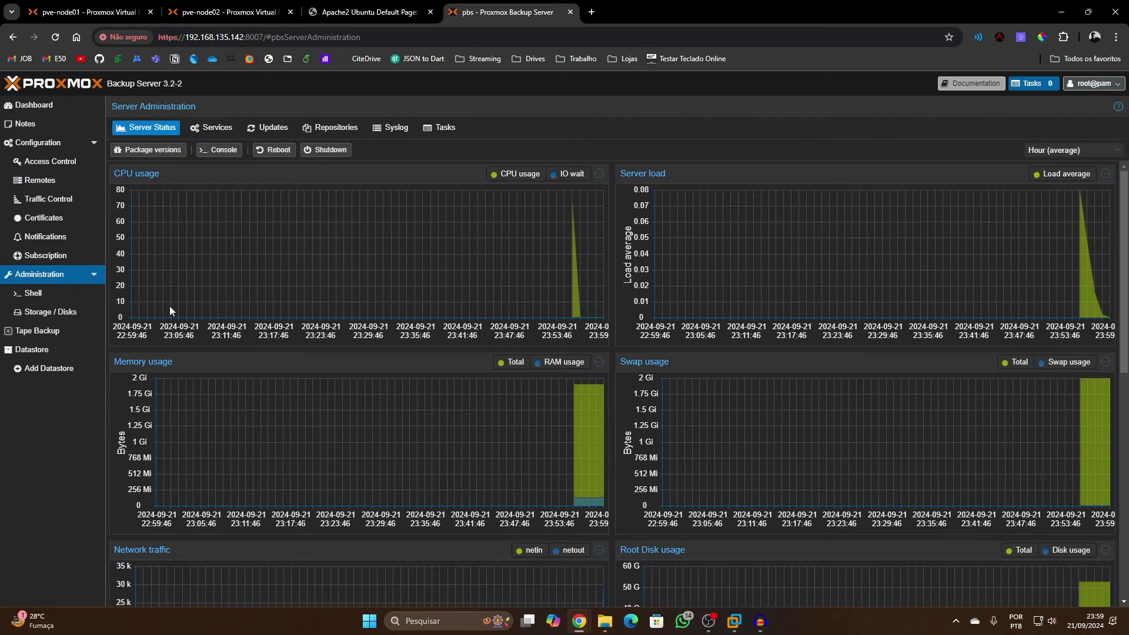
{"action": "left_click", "coordinate": [59, 312]}
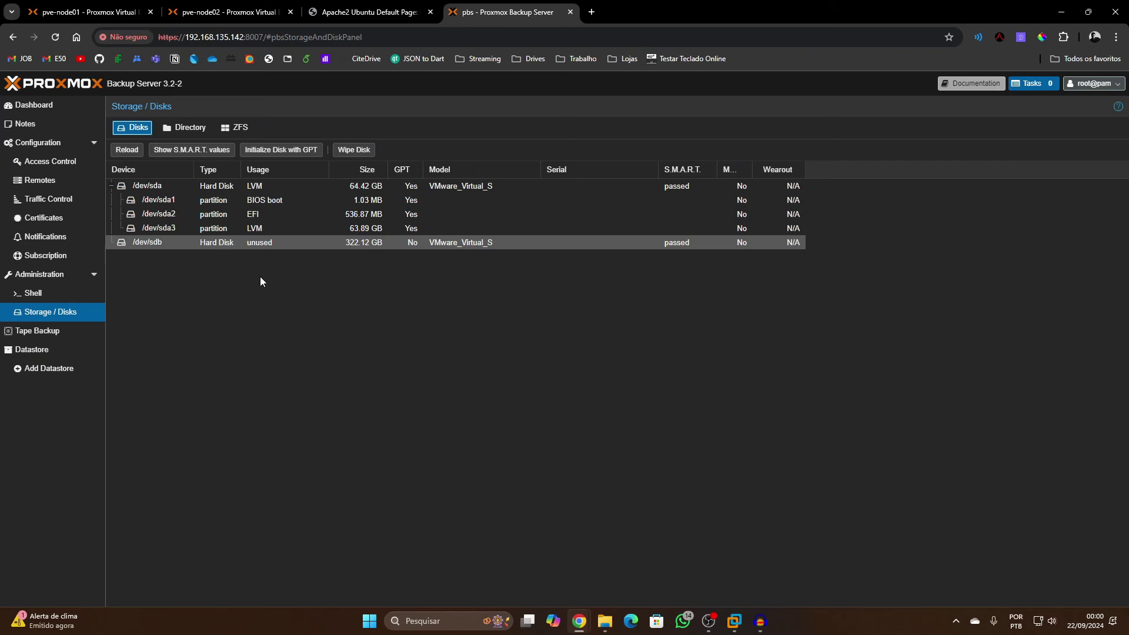
Create an ext4 directory named 'storage' on /dev/sdb, added as a datastore
{"action": "left_click", "coordinate": [196, 135]}
{"action": "left_click", "coordinate": [183, 148]}
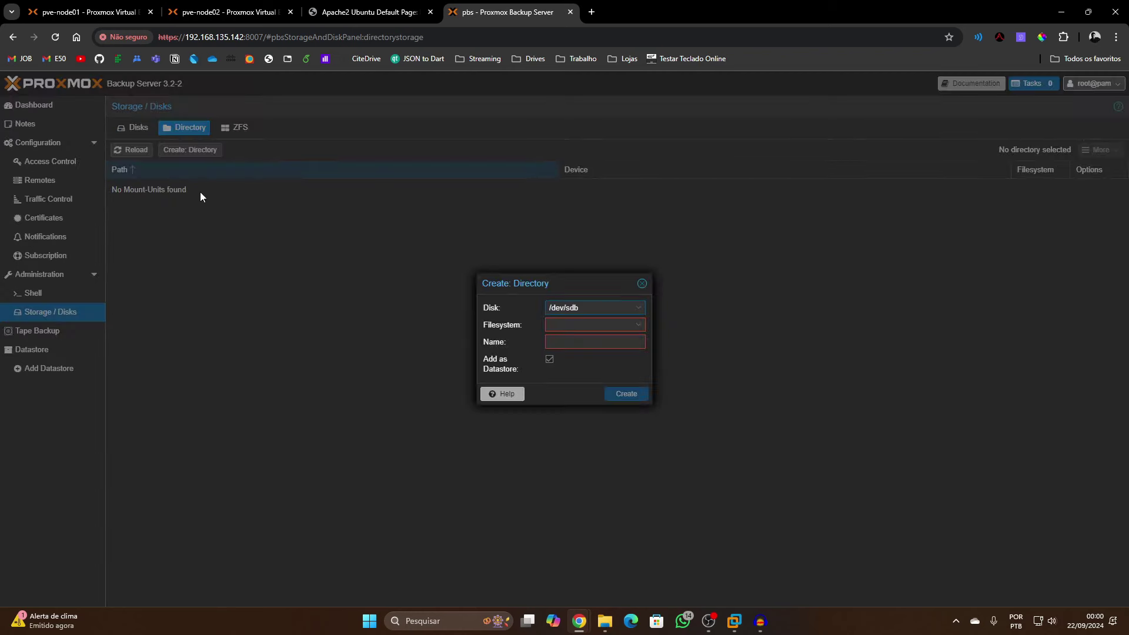
{"action": "left_click", "coordinate": [586, 306]}
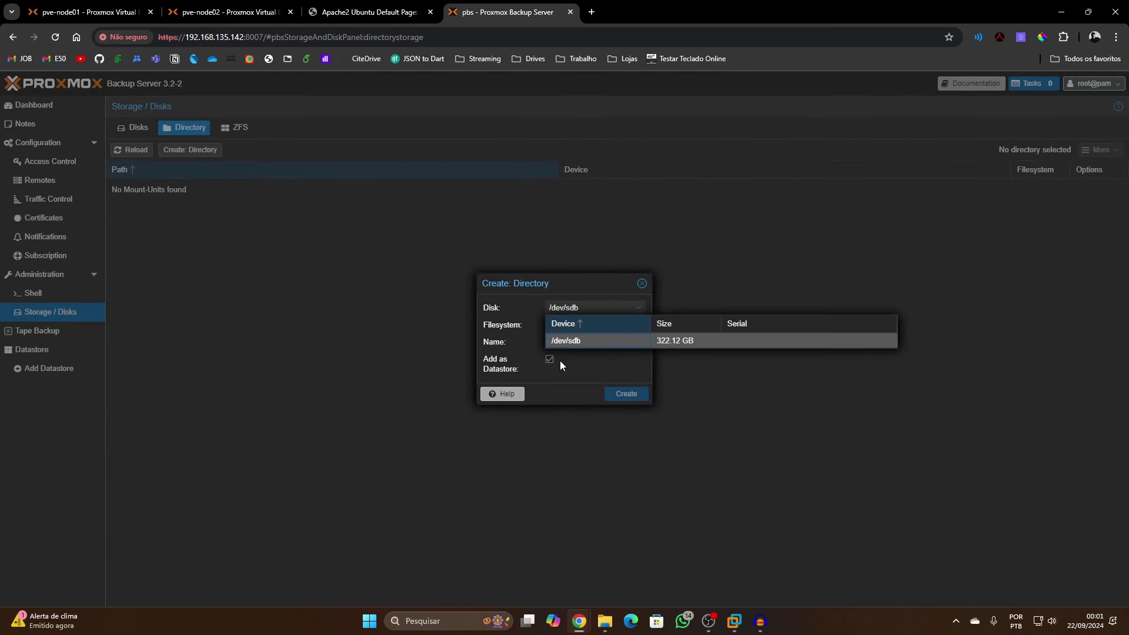
{"action": "left_click", "coordinate": [592, 365]}
{"action": "left_click", "coordinate": [577, 326]}
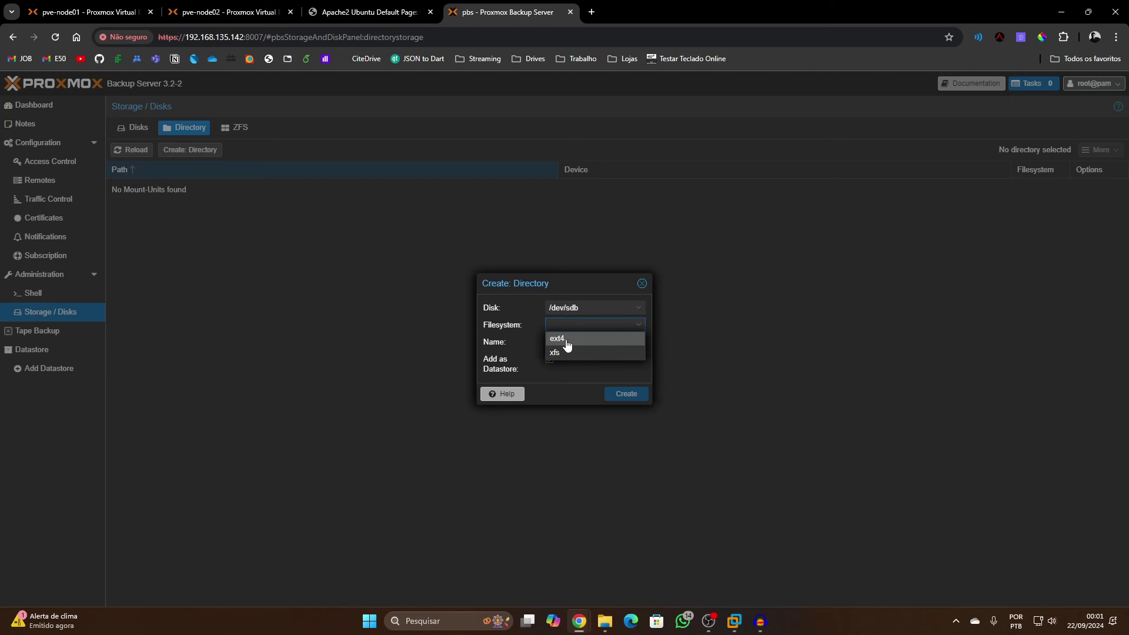
{"action": "left_click", "coordinate": [568, 340]}
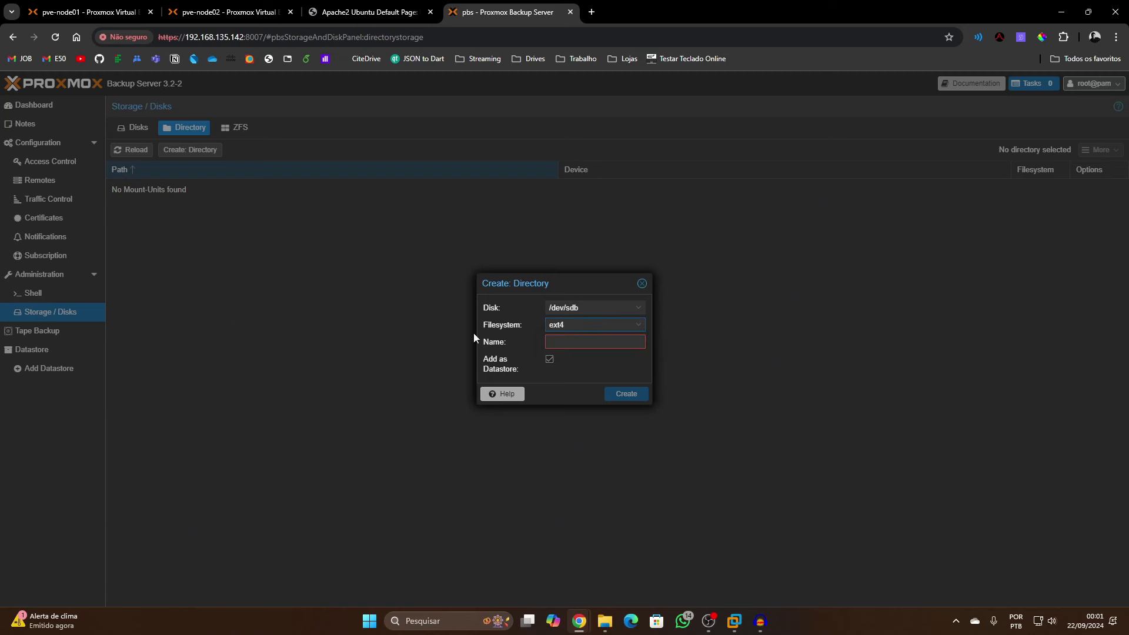
{"action": "left_click", "coordinate": [576, 344]}
{"action": "type", "text": "storage"}
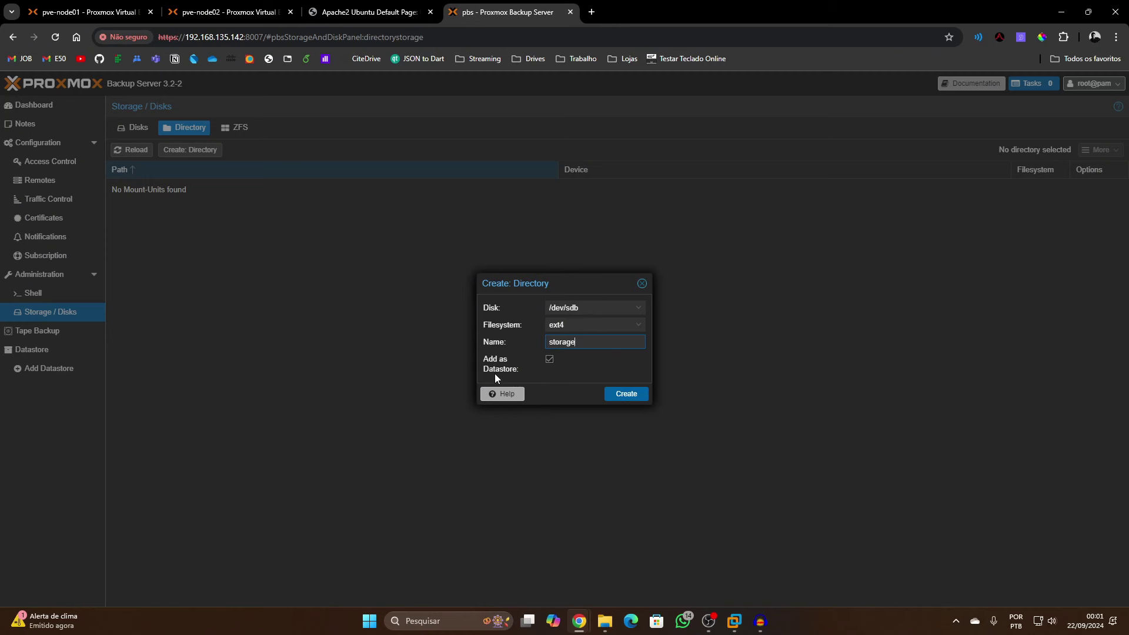
{"action": "left_click", "coordinate": [638, 399]}
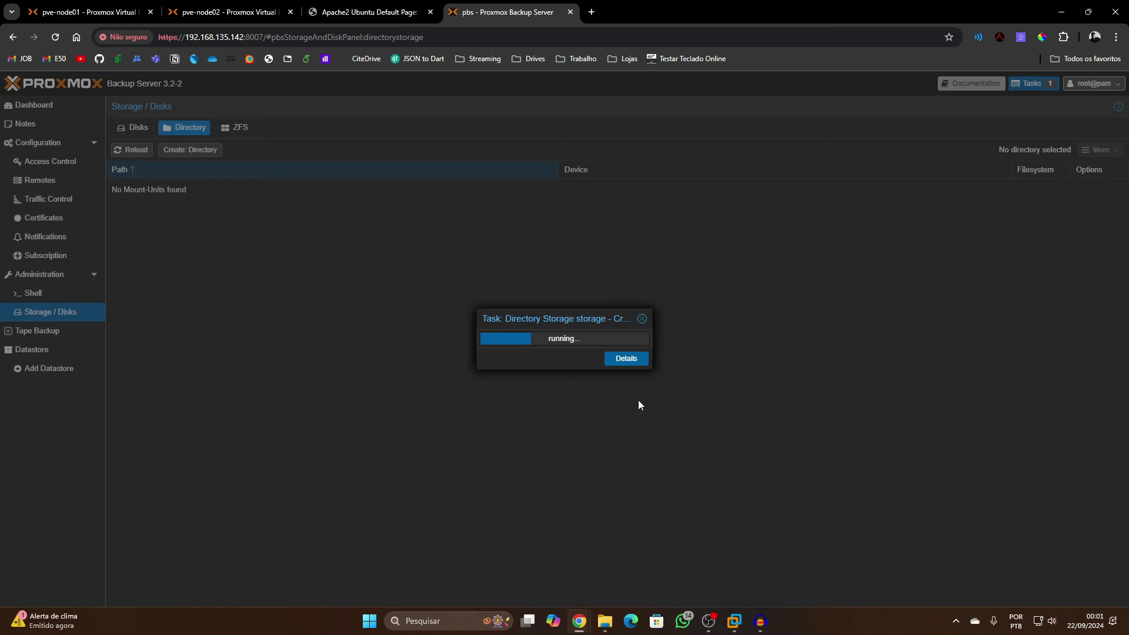
{"action": "left_click", "coordinate": [44, 352]}
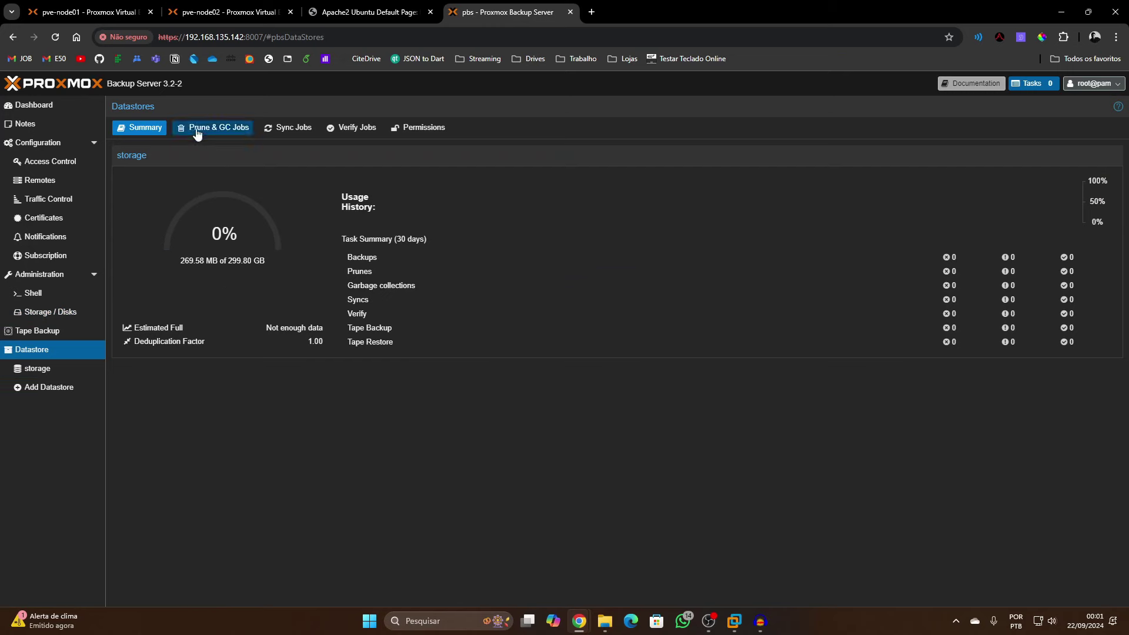
Open the storage datastore and its Content tab, which holds only the Root Namespace
{"action": "left_click", "coordinate": [56, 367]}
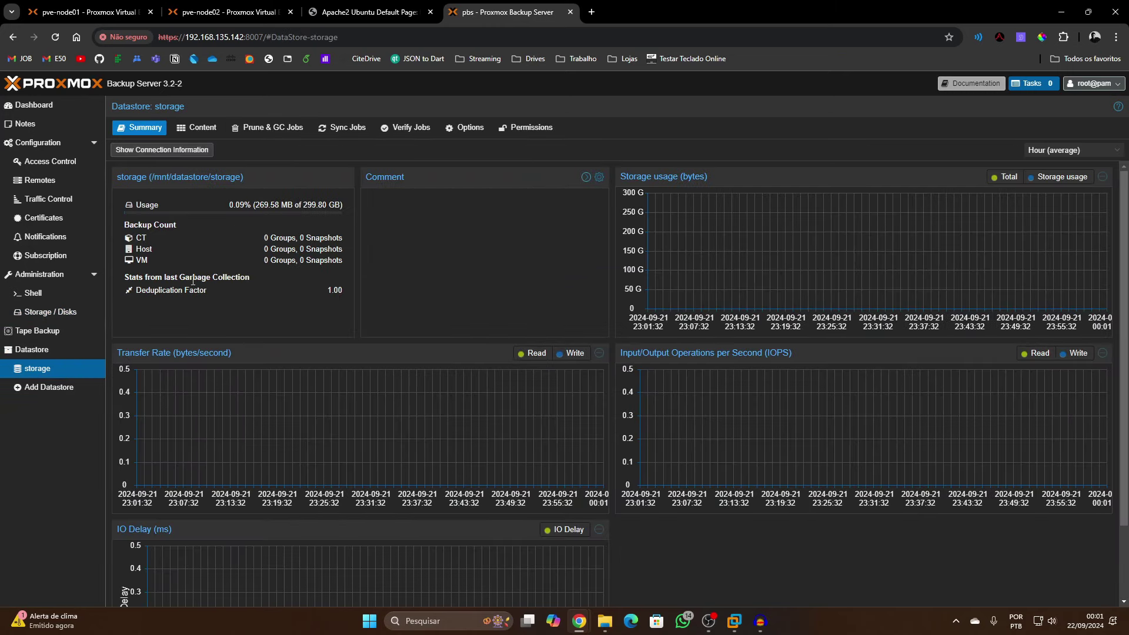
{"action": "left_click", "coordinate": [52, 353]}
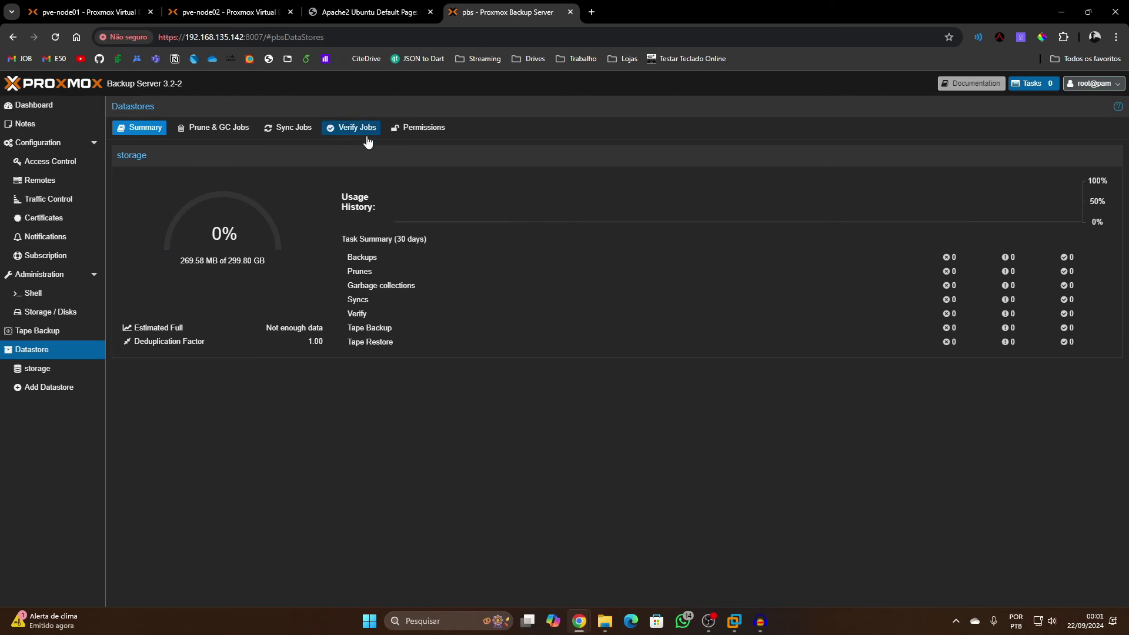
{"action": "left_click", "coordinate": [194, 128]}
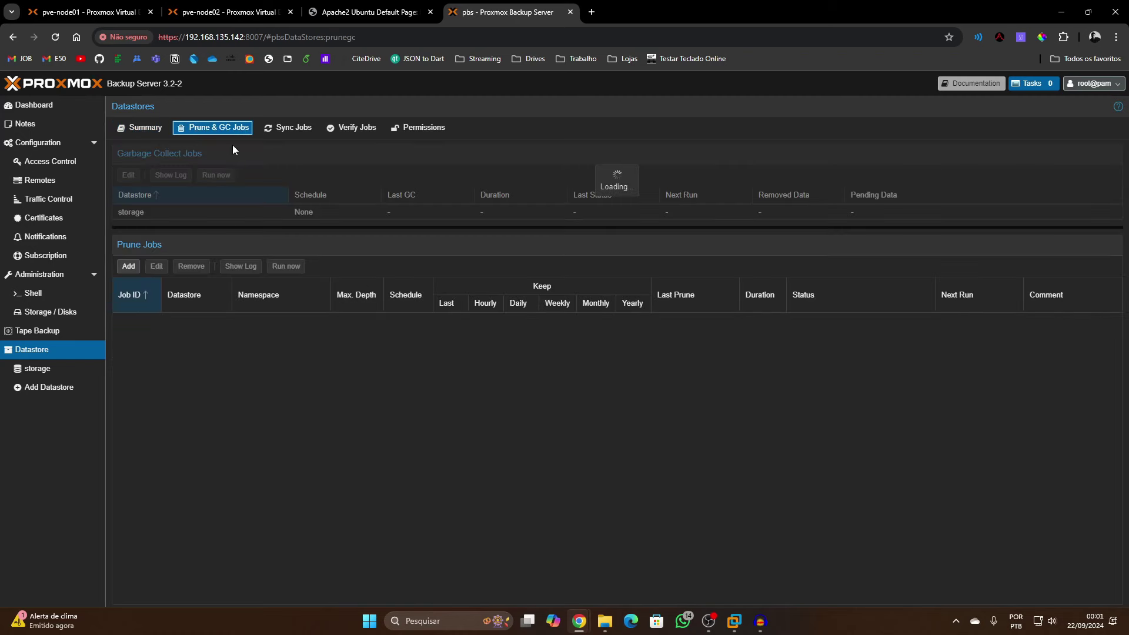
{"action": "left_click", "coordinate": [36, 369]}
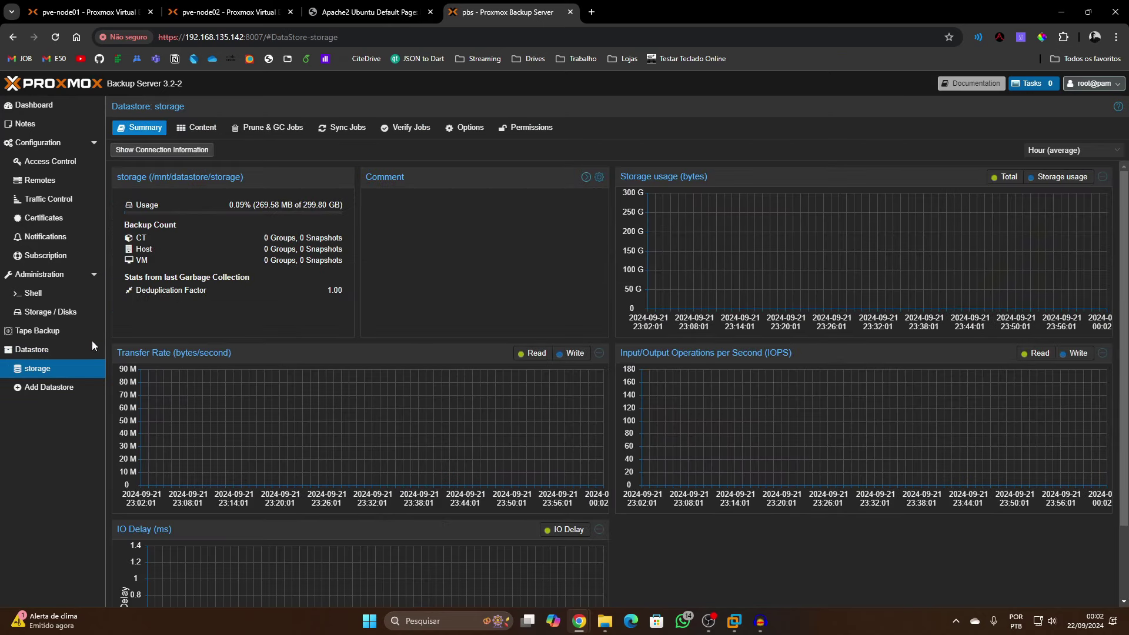
{"action": "scroll", "coordinate": [435, 499], "scroll_direction": "down", "scroll_amount": 3}
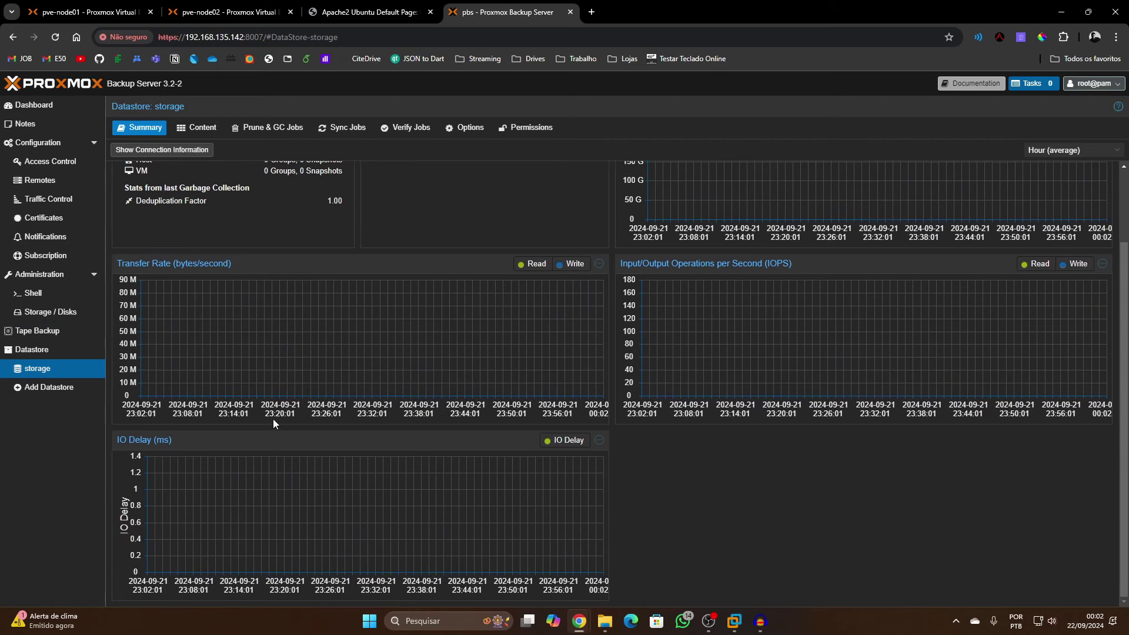
{"action": "scroll", "coordinate": [274, 419], "scroll_direction": "up", "scroll_amount": 3}
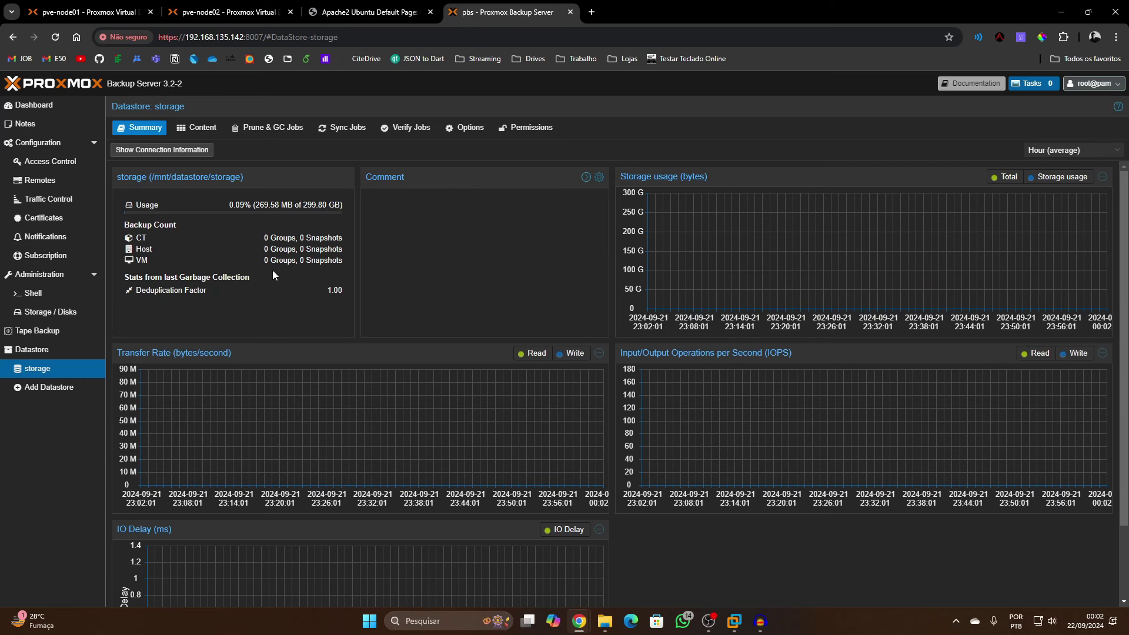
{"action": "left_click", "coordinate": [191, 129]}
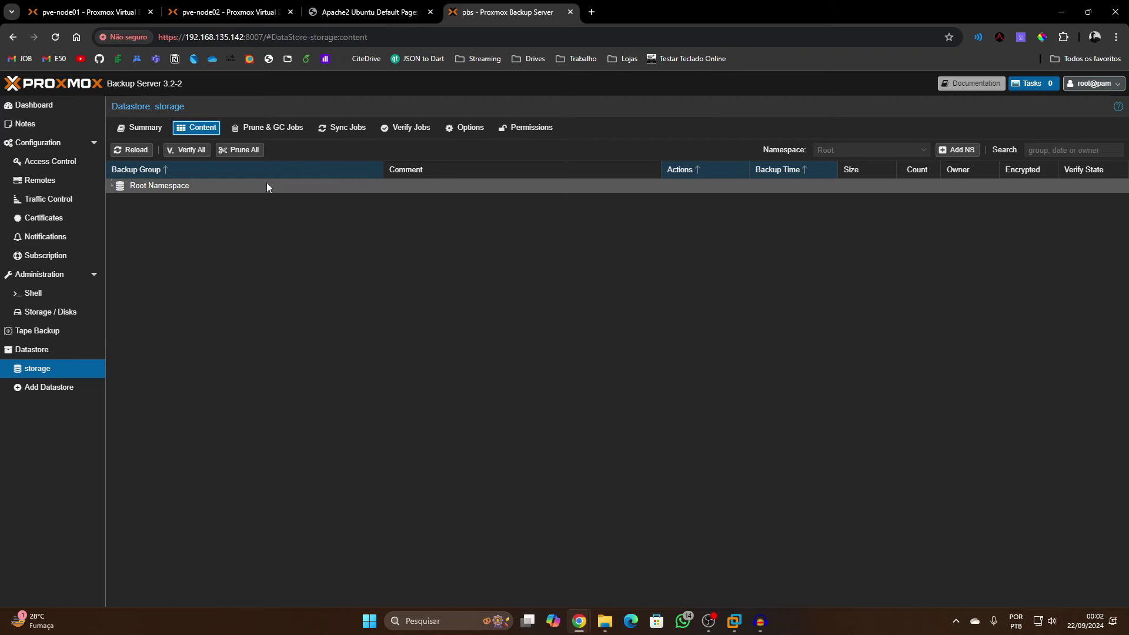
Add the namespace Datacenter.ADS under the root namespace
{"action": "left_click", "coordinate": [950, 150]}
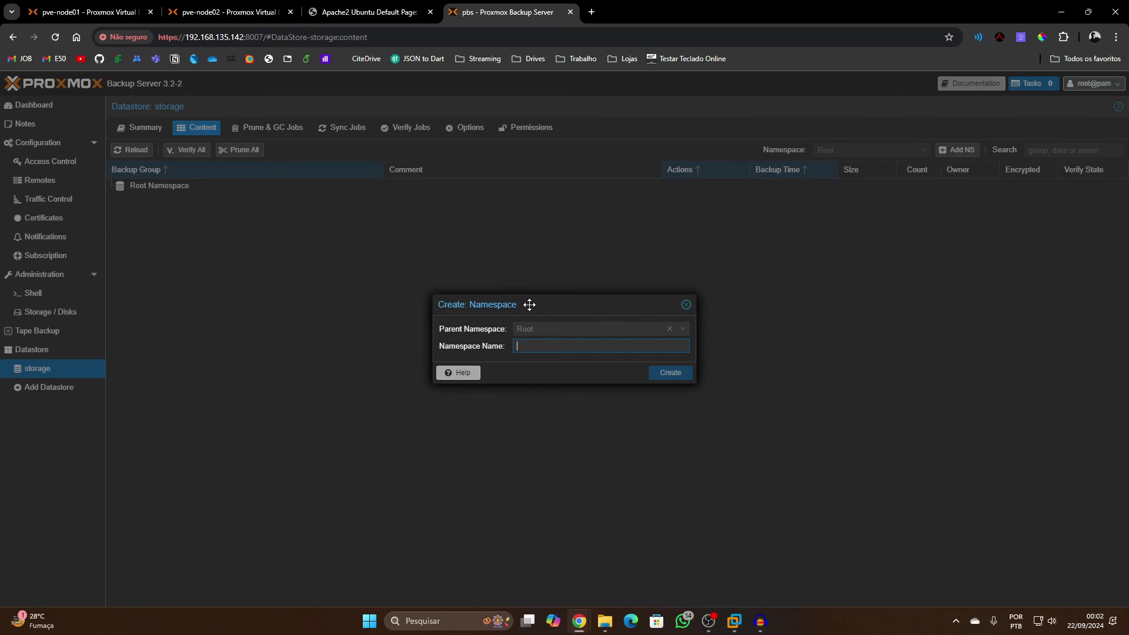
{"action": "left_click_drag", "start_coordinate": [528, 303], "coordinate": [515, 259]}
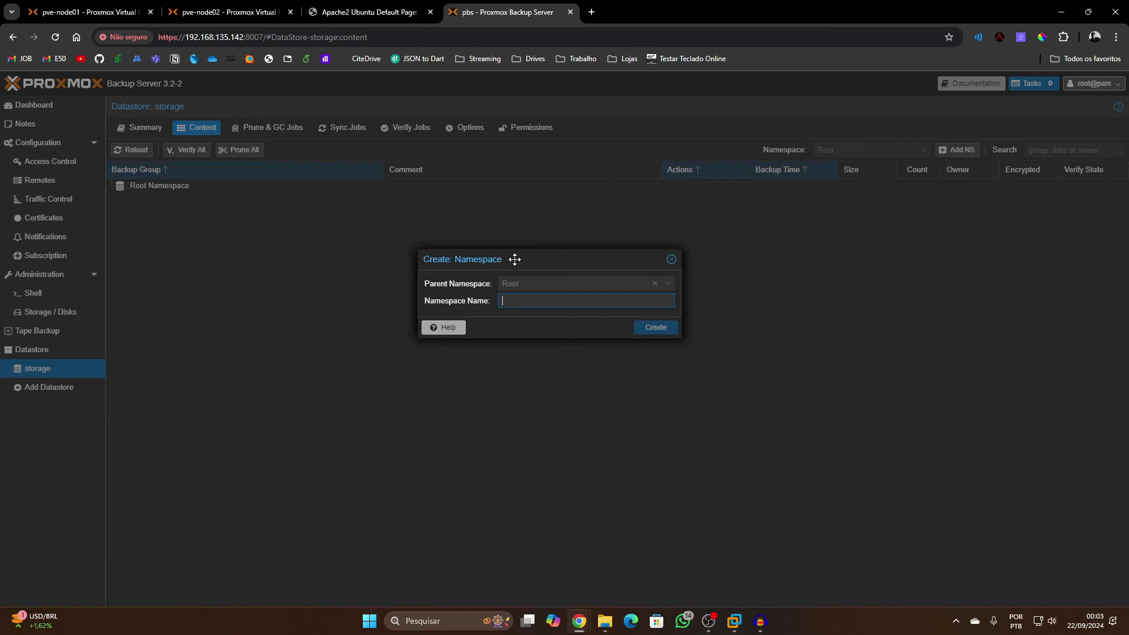
{"action": "type", "text": "Datacenter.ADS"}
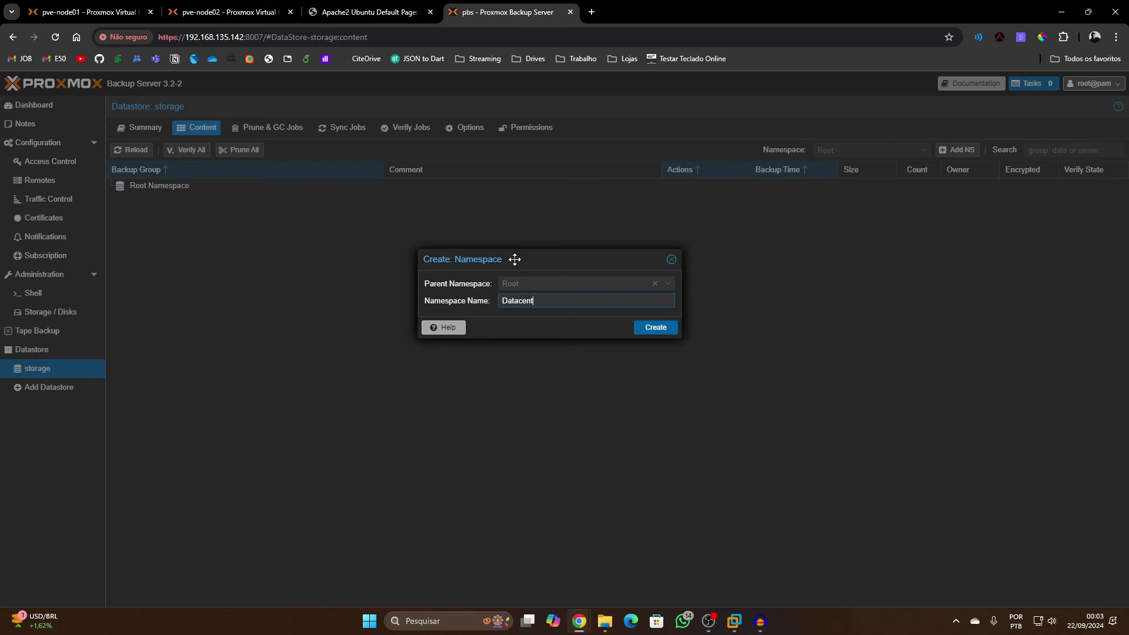
{"action": "left_click", "coordinate": [644, 327]}
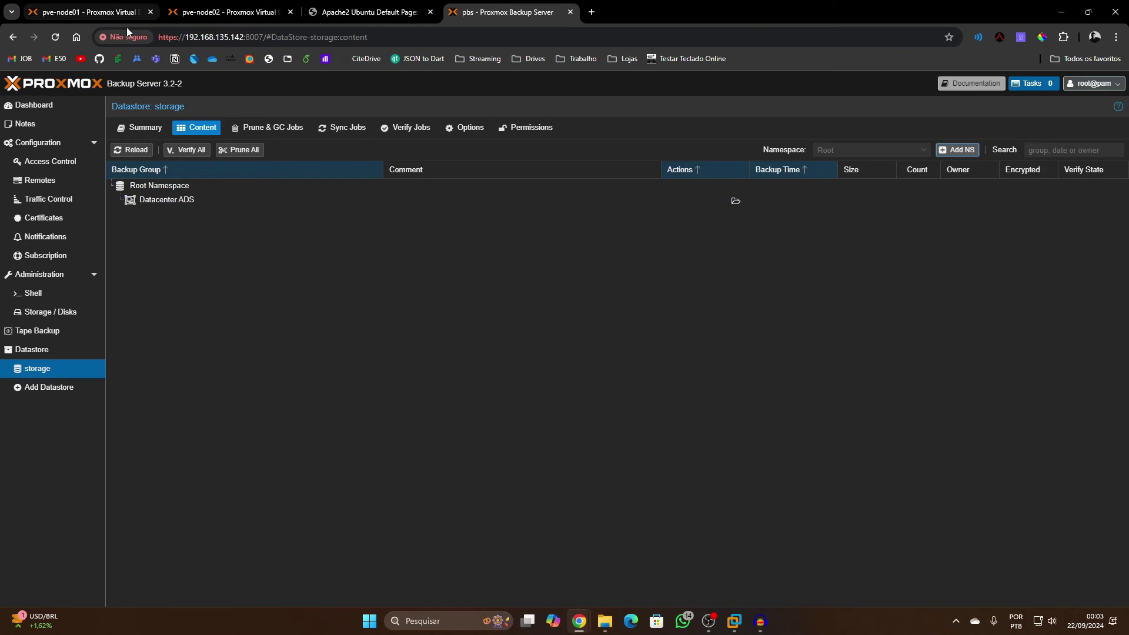
{"action": "left_click", "coordinate": [179, 205]}
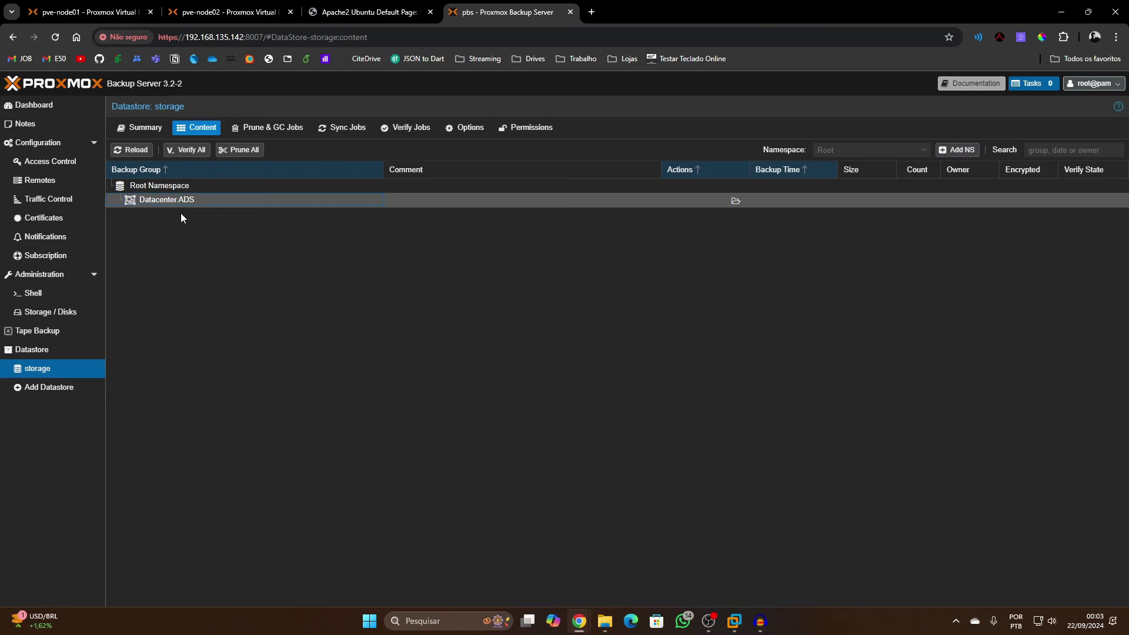
Add a second namespace, Datacenter.IFRO
{"action": "left_click", "coordinate": [958, 149]}
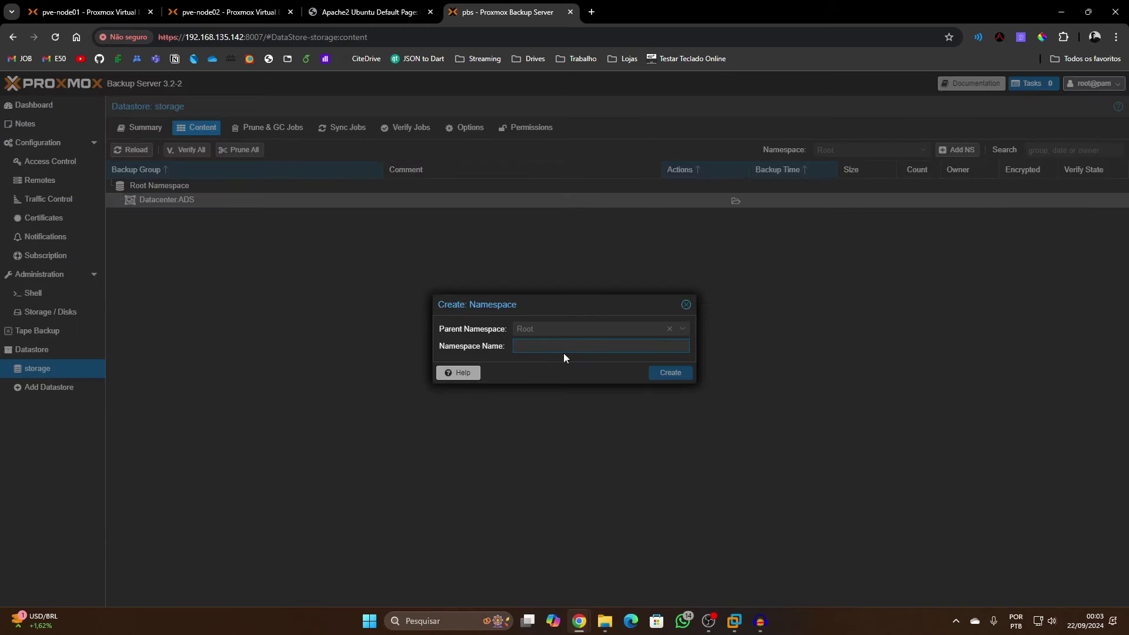
{"action": "type", "text": "Datacent"}
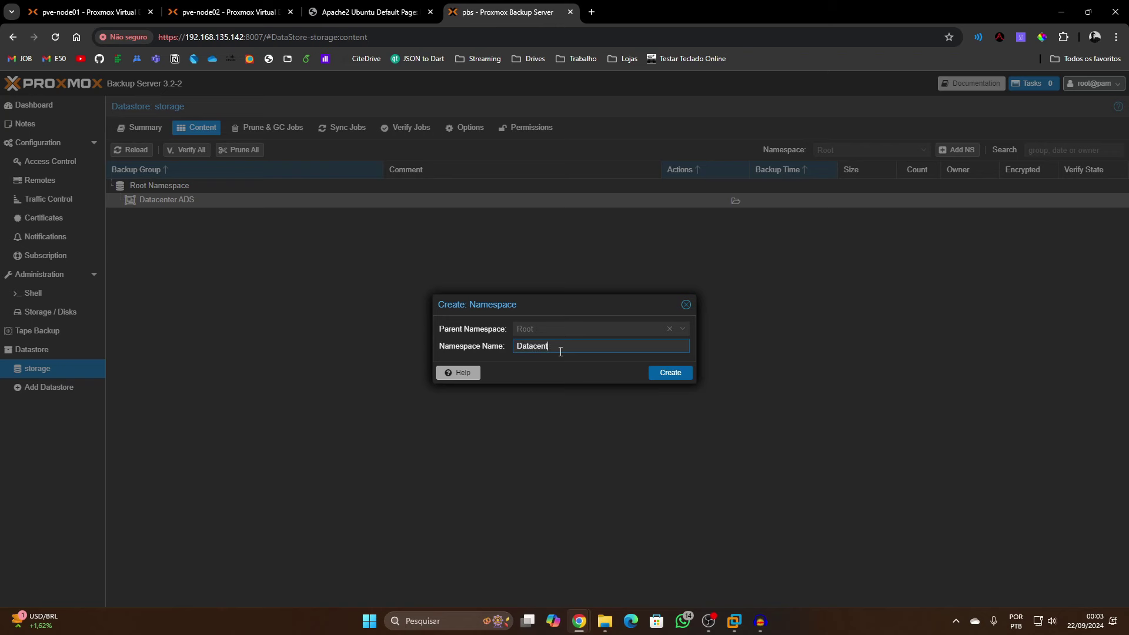
{"action": "type", "text": "er.IFRO"}
{"action": "left_click", "coordinate": [669, 371]}
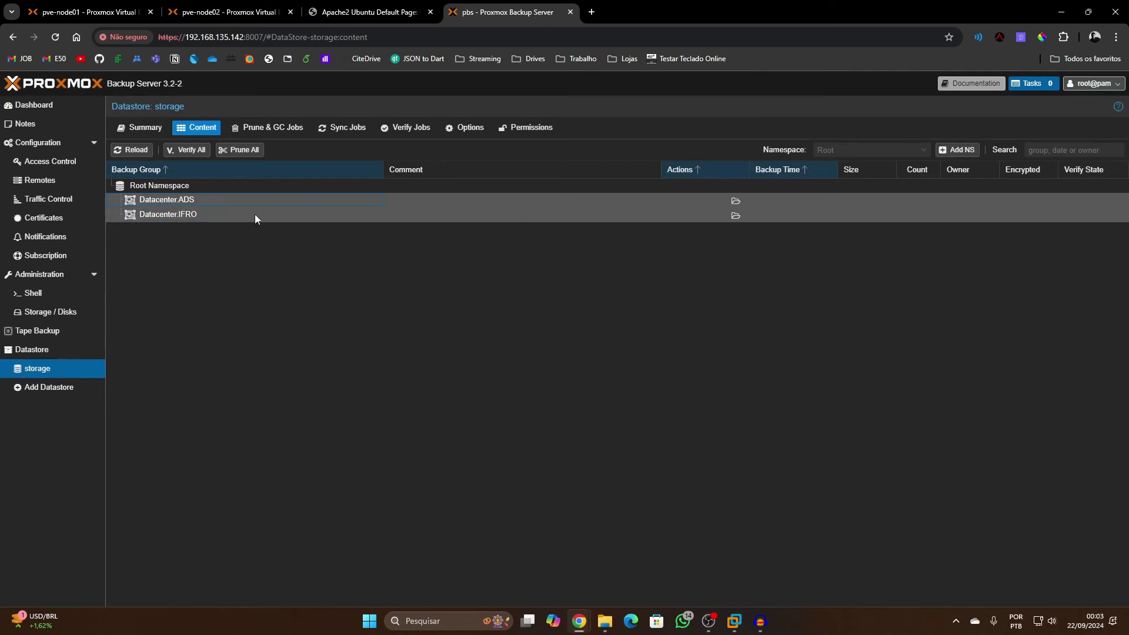
{"action": "left_click", "coordinate": [319, 216]}
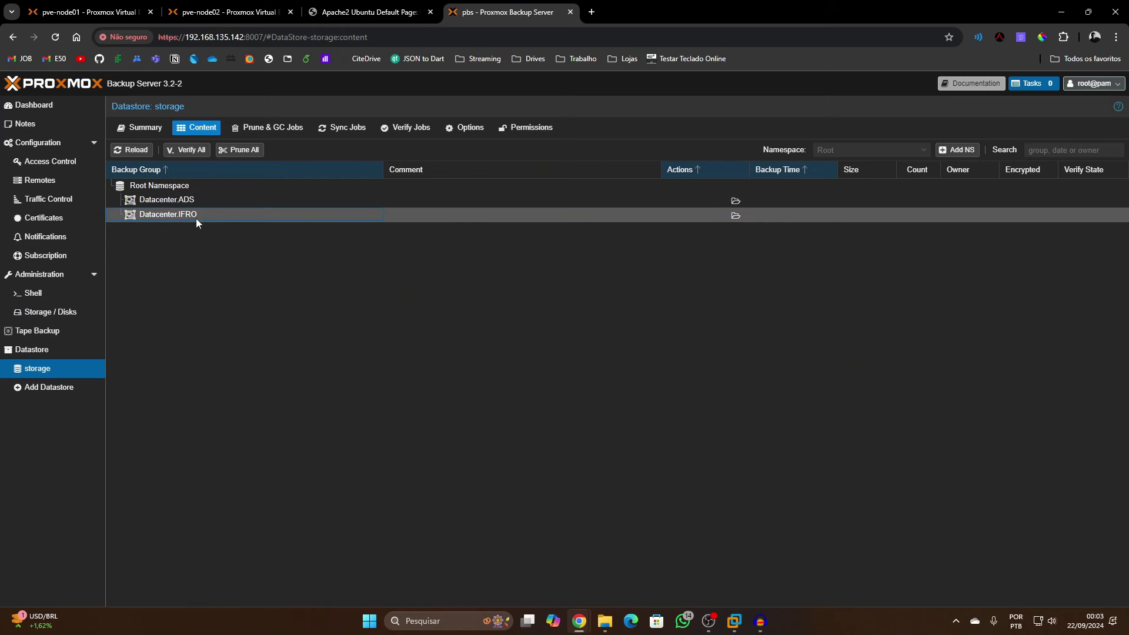
{"action": "left_click", "coordinate": [184, 204]}
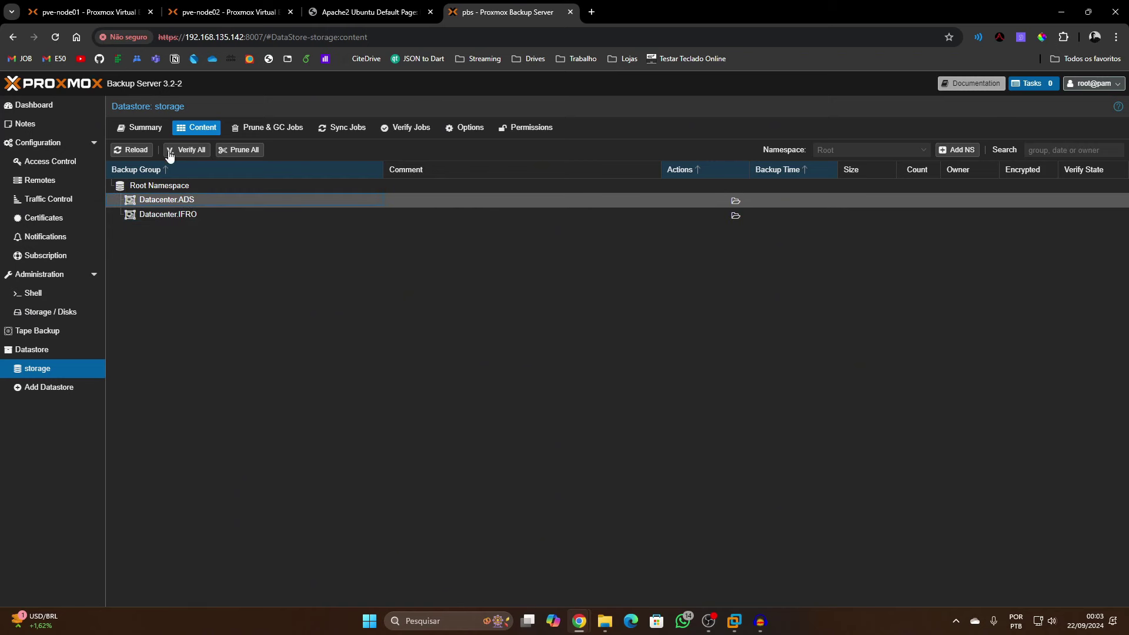
Check VM 100 on pve-node01, then browse into Datacenter.ADS and back to the root namespace
{"action": "key", "text": "ctrl+1"}
{"action": "left_click", "coordinate": [61, 145]}
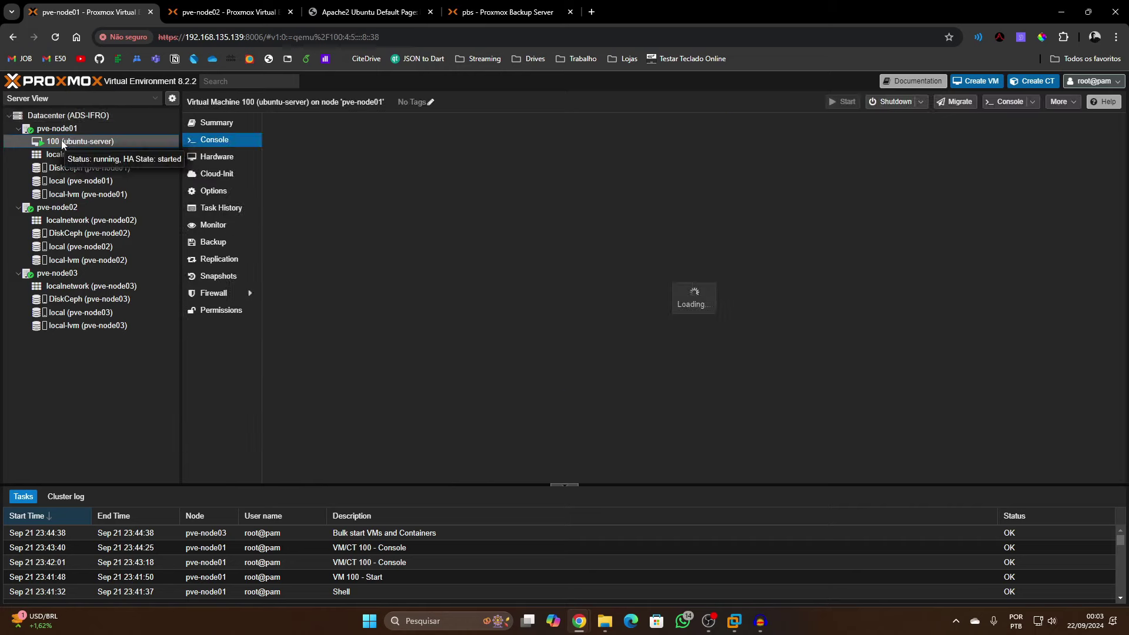
{"action": "key", "text": "ctrl+4"}
{"action": "left_click", "coordinate": [205, 214]}
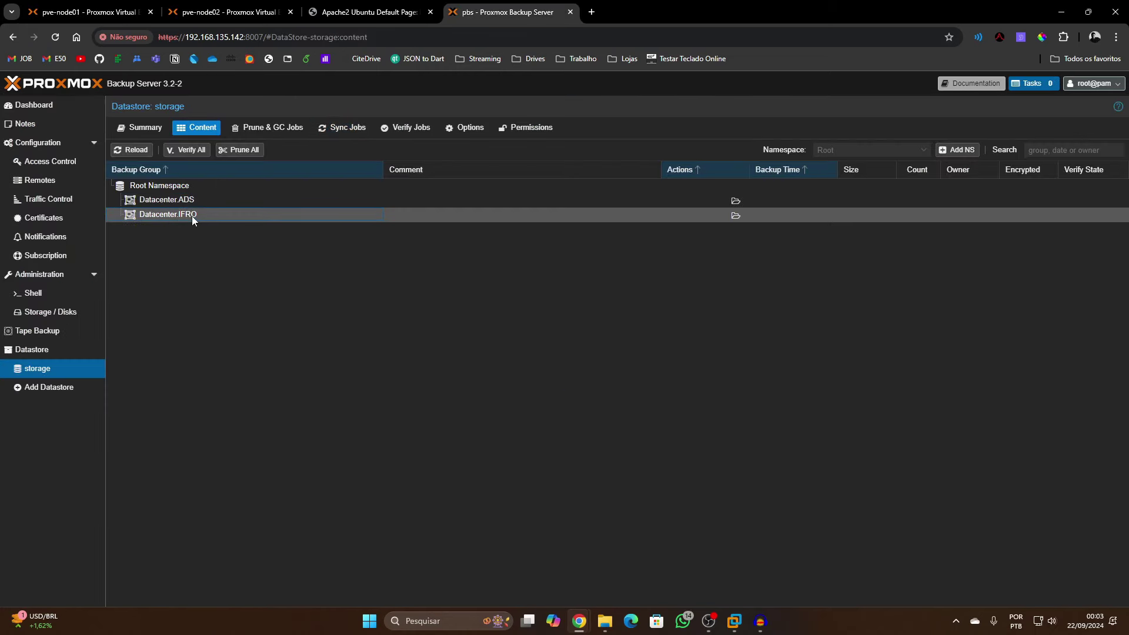
{"action": "key", "text": "ctrl+1"}
{"action": "key", "text": "ctrl+4"}
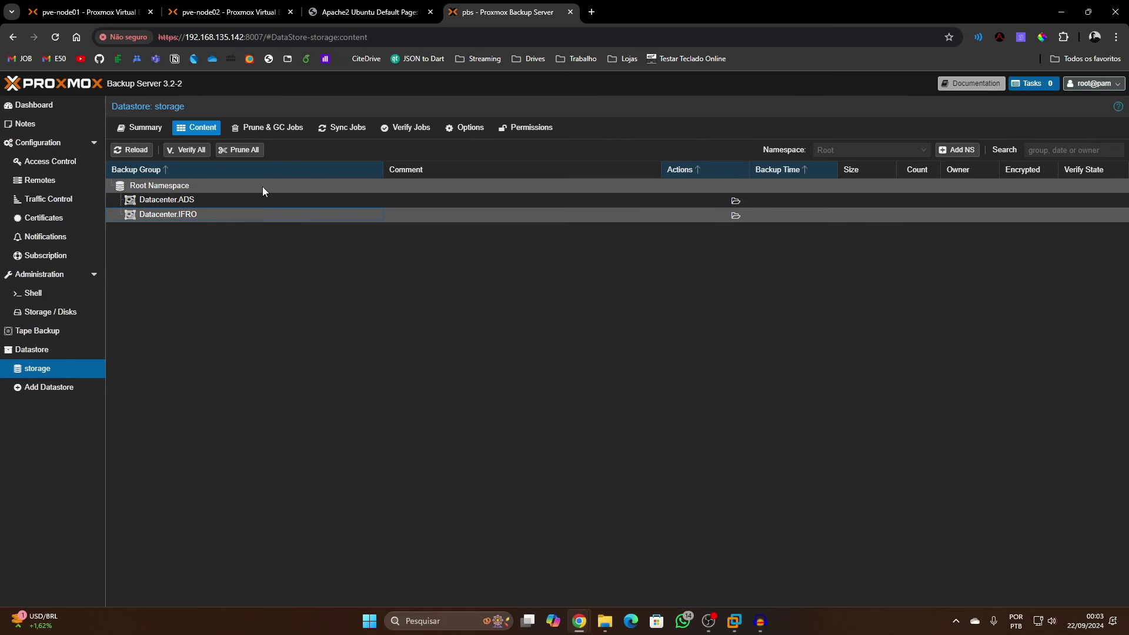
{"action": "left_click", "coordinate": [178, 186]}
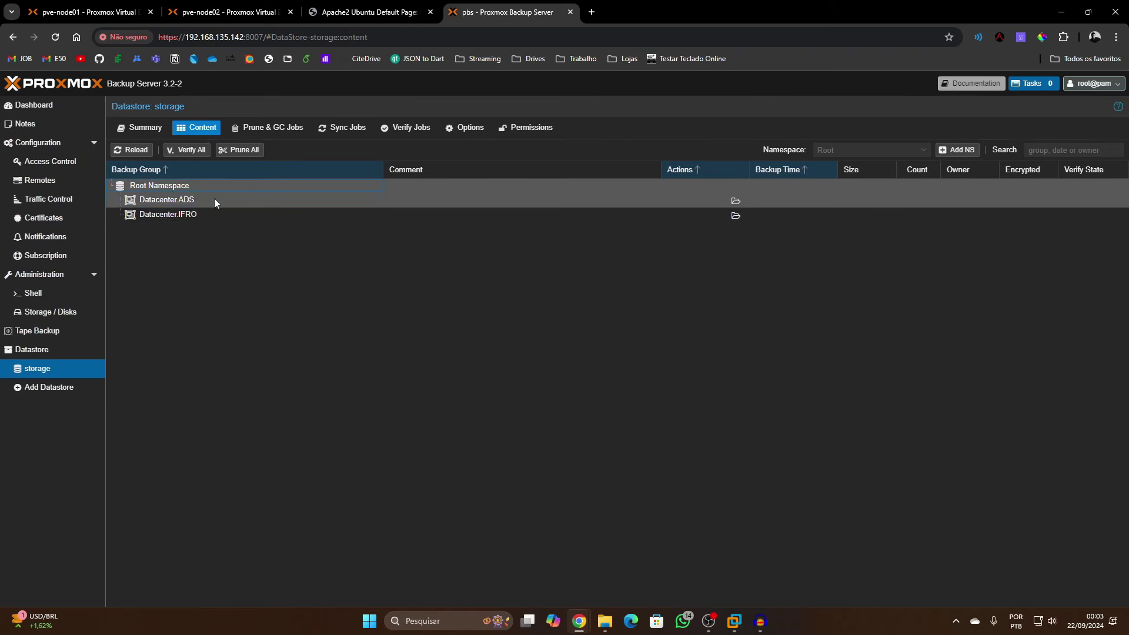
{"action": "double_click", "coordinate": [192, 200]}
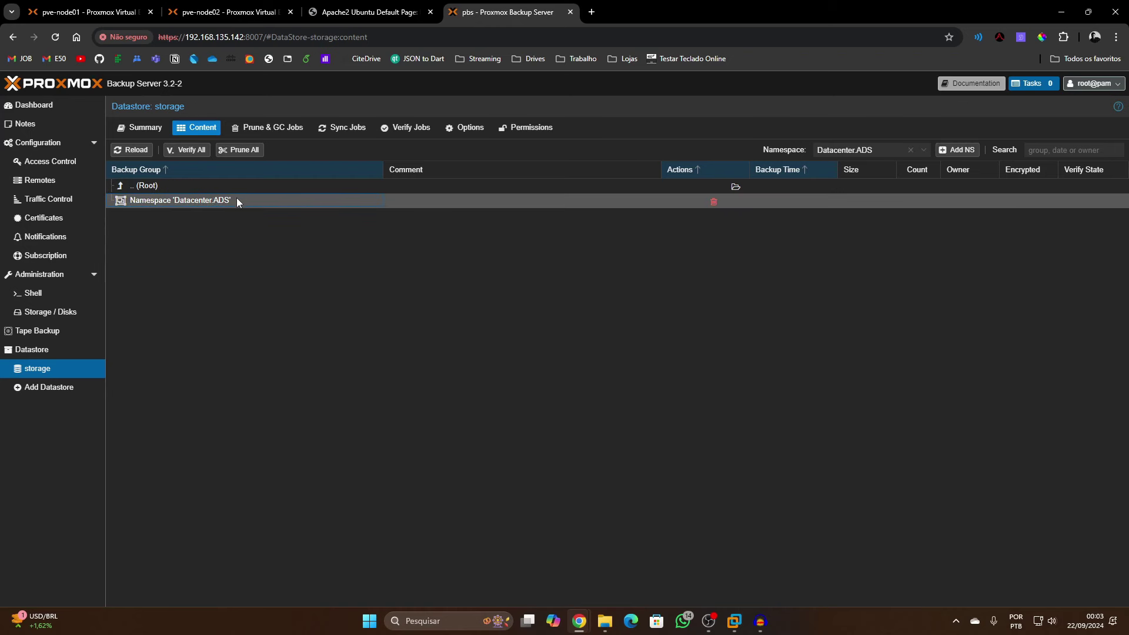
{"action": "double_click", "coordinate": [178, 184]}
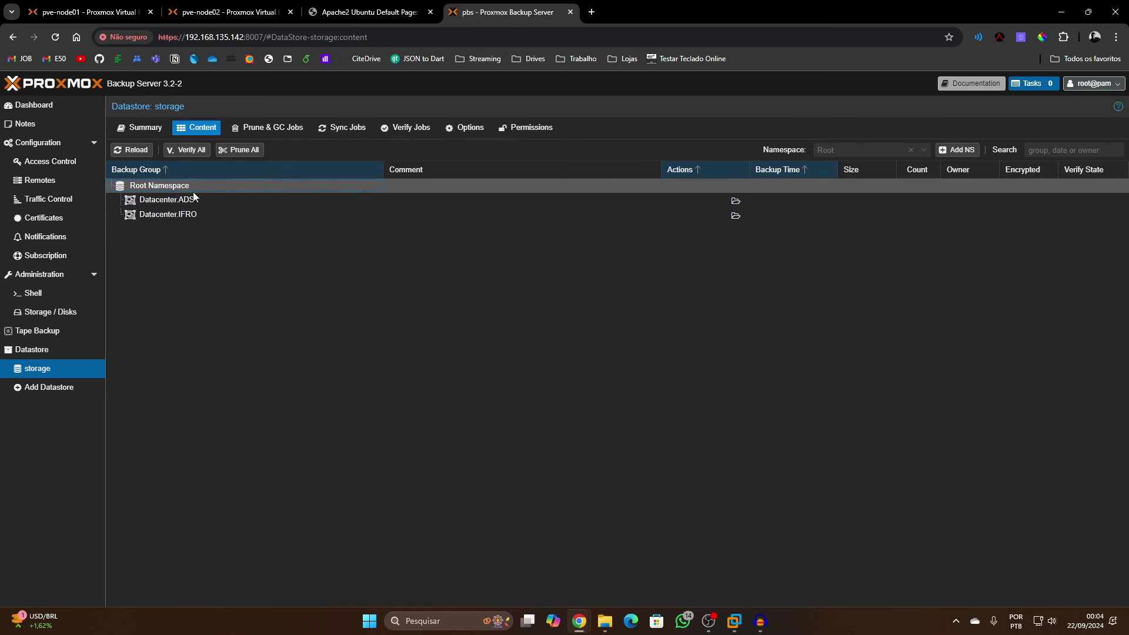
{"action": "left_click", "coordinate": [272, 128]}
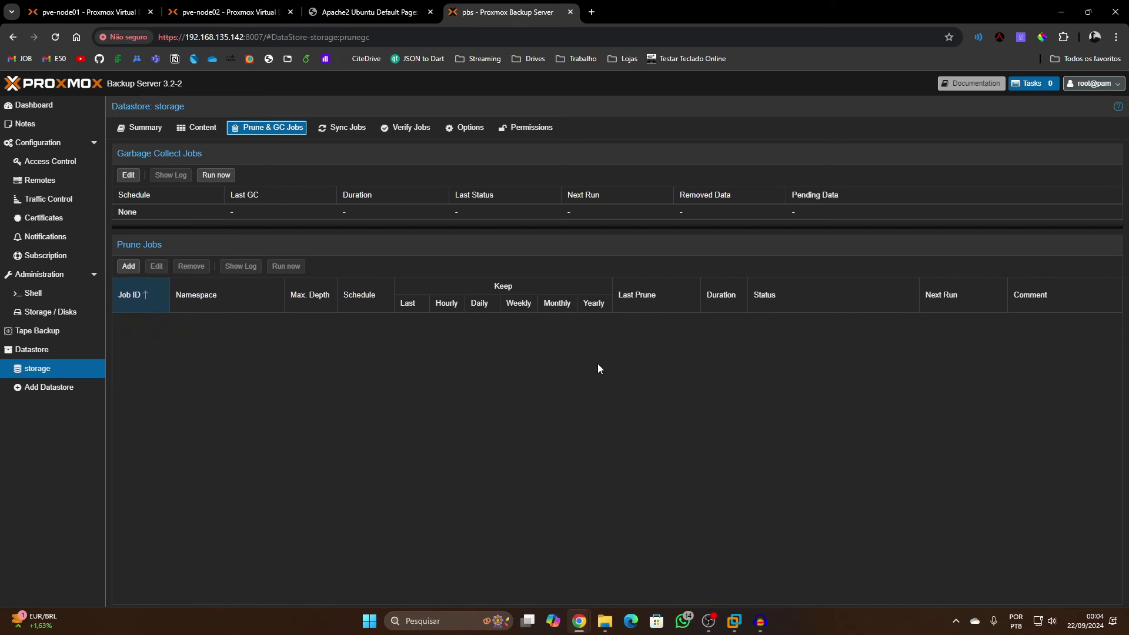
Add a Datacenter.ADS prune job with Keep Last 5, scheduled every day at 21:00
{"action": "left_click", "coordinate": [135, 265]}
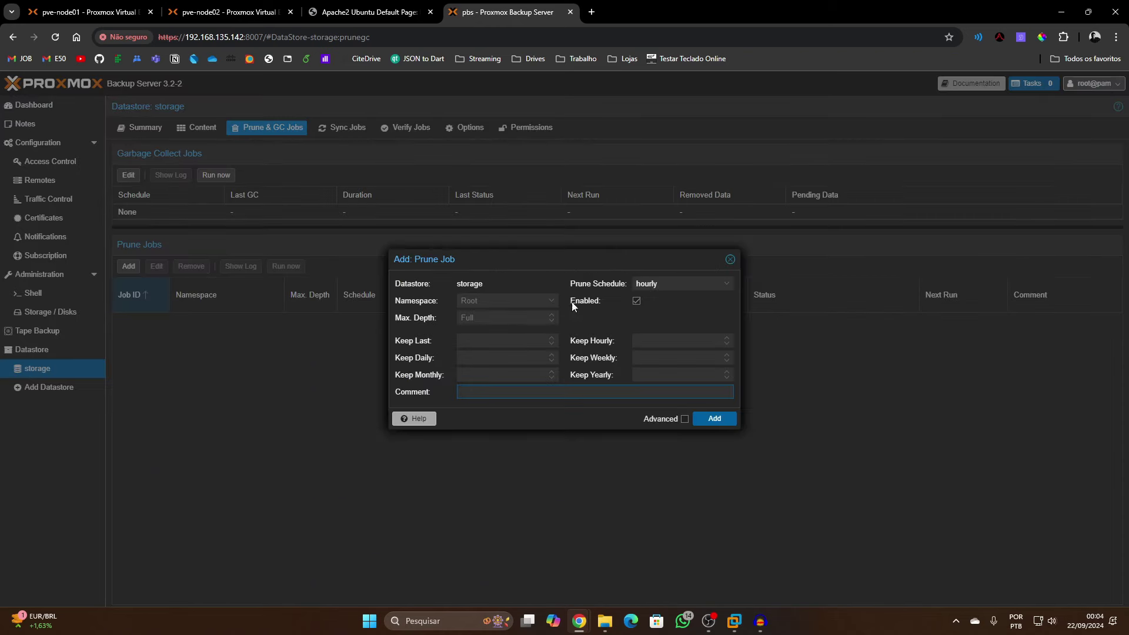
{"action": "left_click", "coordinate": [509, 300]}
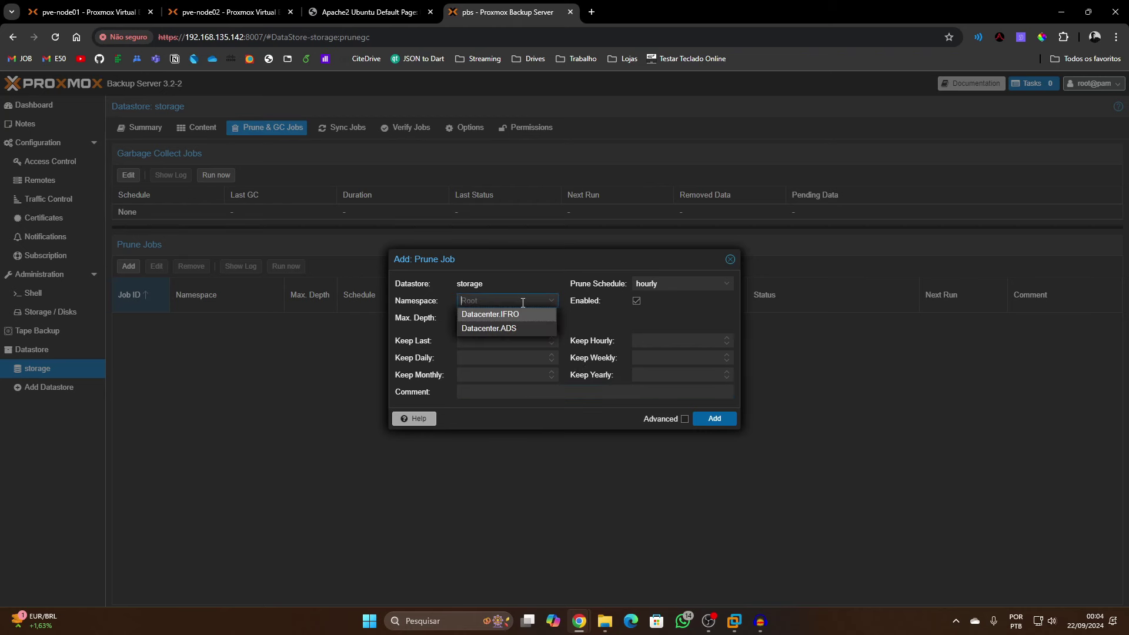
{"action": "left_click", "coordinate": [502, 329]}
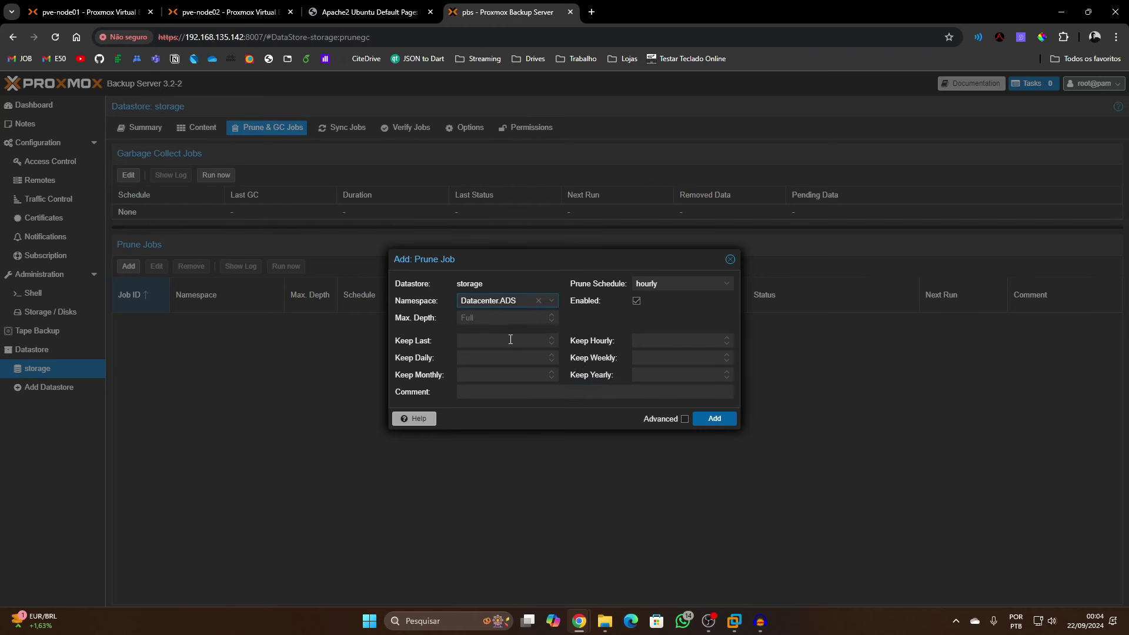
{"action": "type", "text": "5"}
{"action": "left_click", "coordinate": [670, 284]}
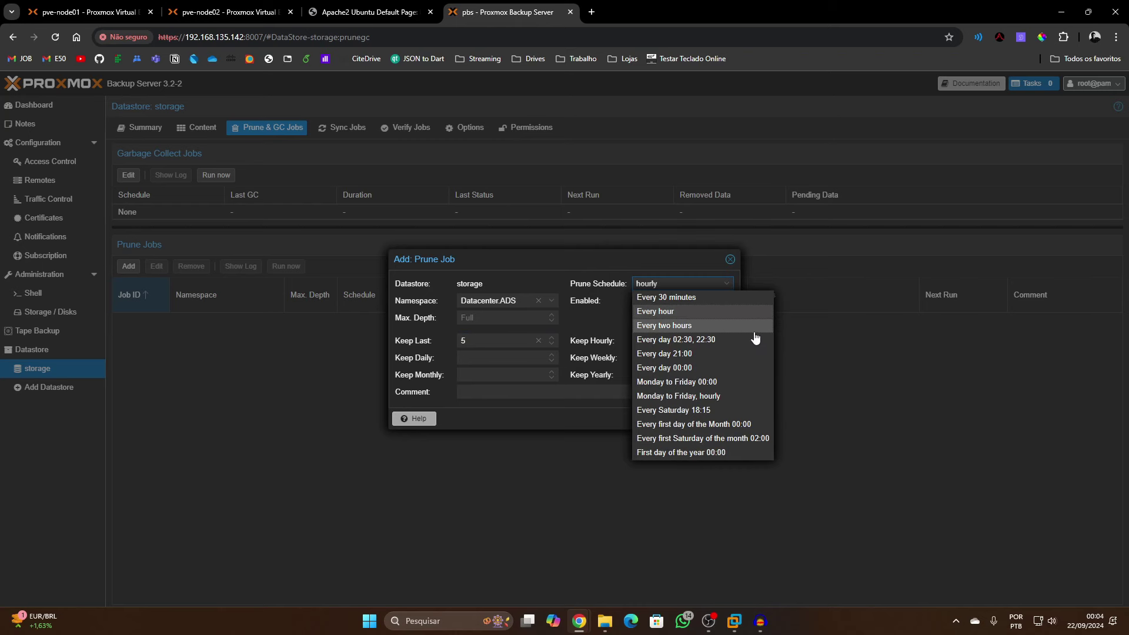
{"action": "left_click", "coordinate": [712, 355]}
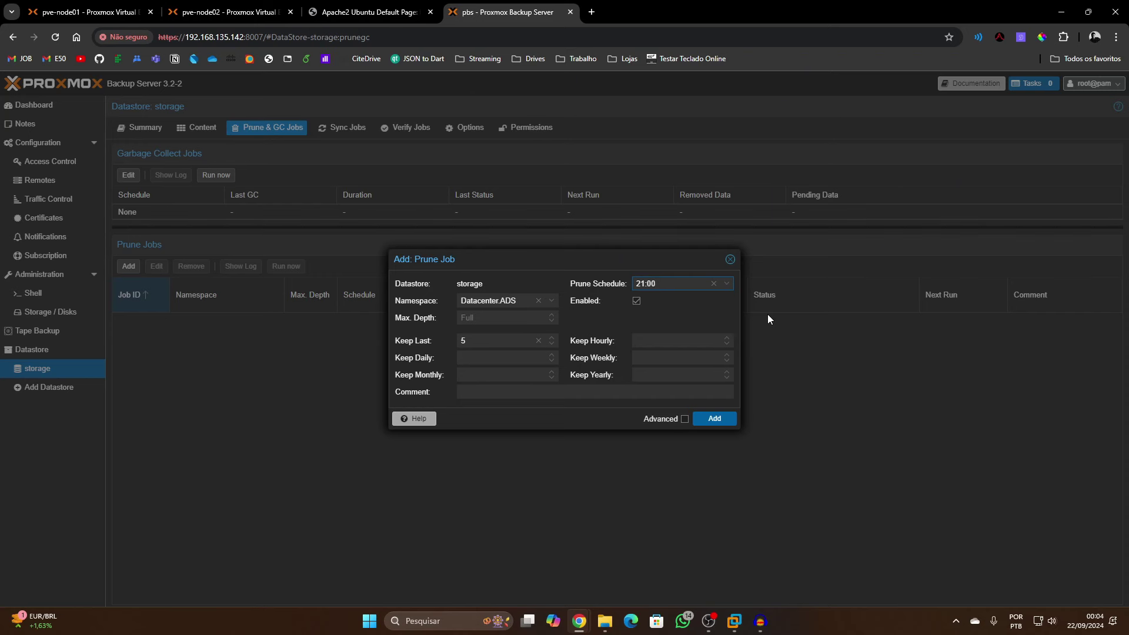
{"action": "left_click", "coordinate": [734, 422]}
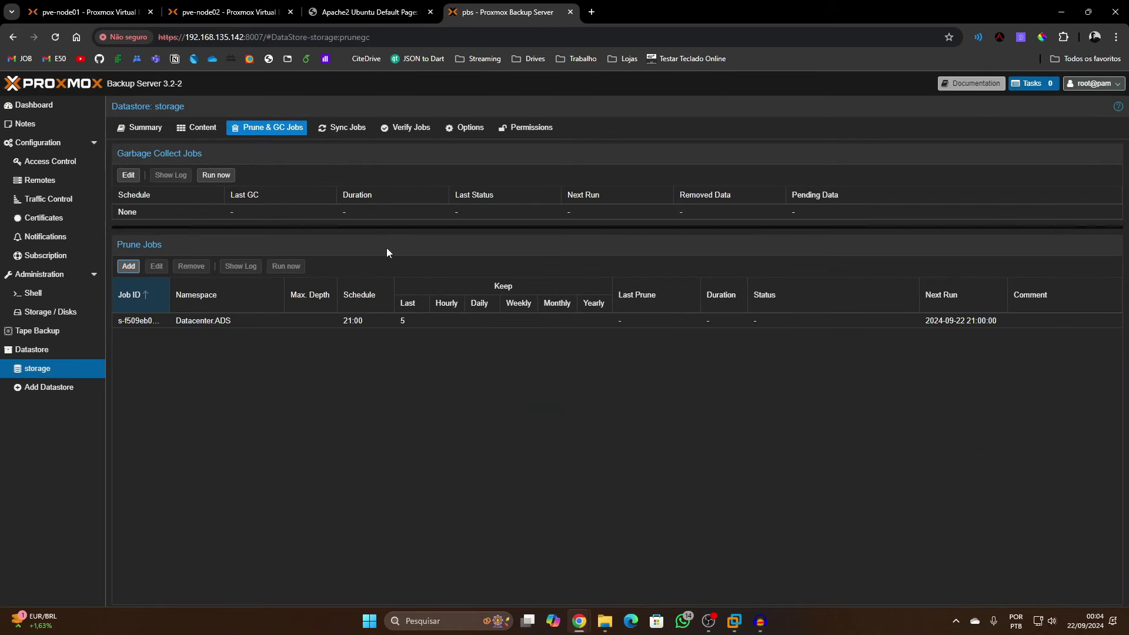
Start a new verification job from the Verify Jobs tab, targeting namespace Datacenter.ADS
{"action": "left_click", "coordinate": [352, 129]}
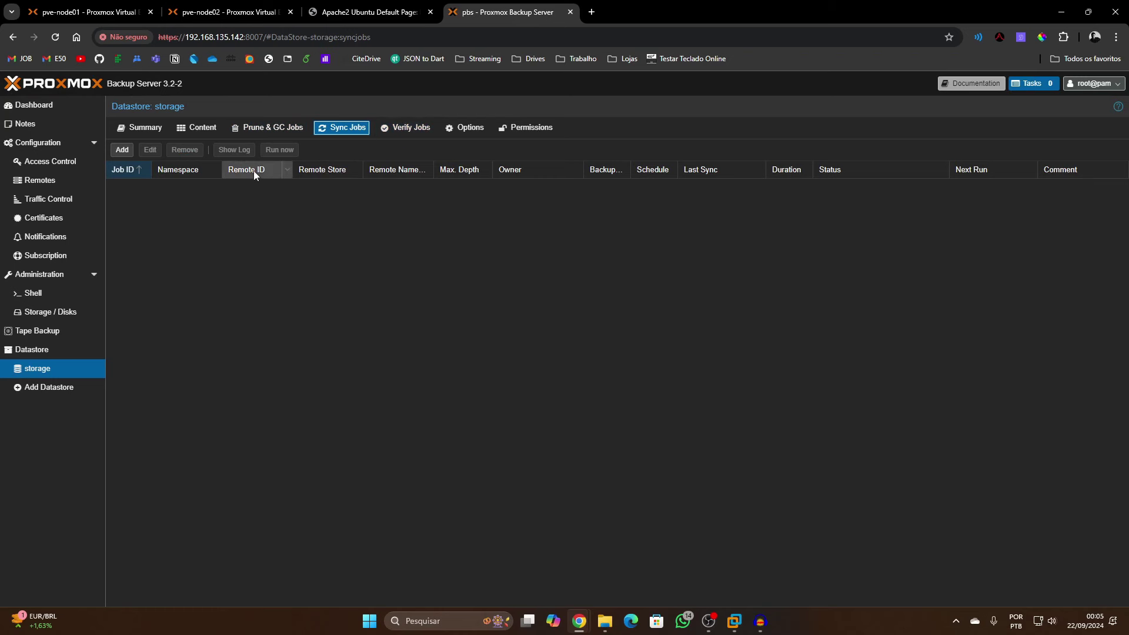
{"action": "left_click", "coordinate": [411, 128]}
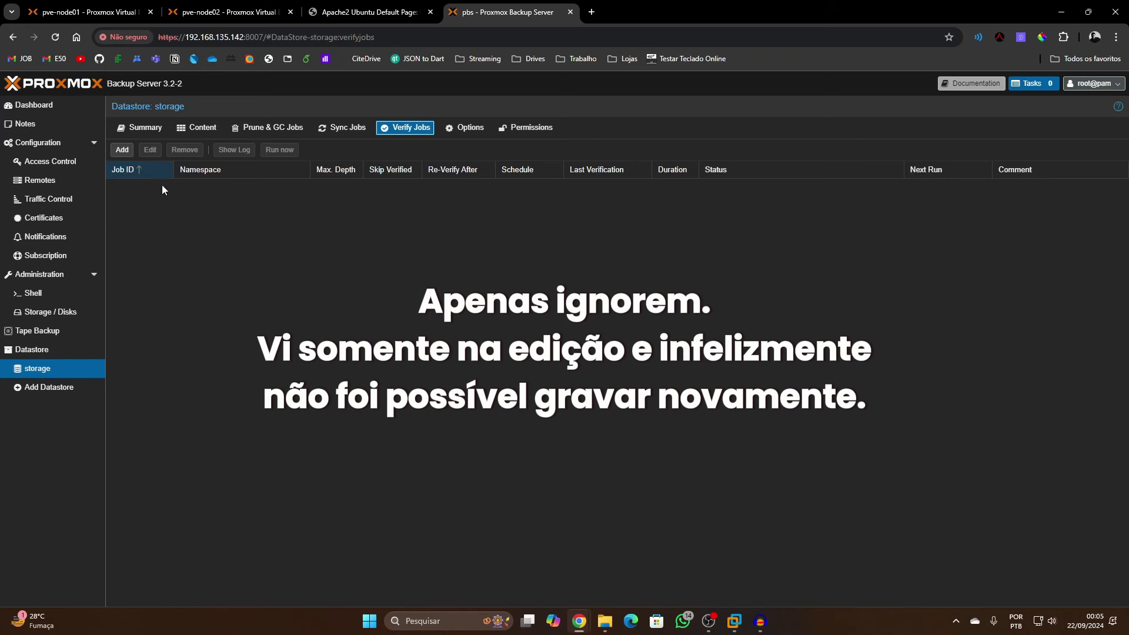
{"action": "left_click", "coordinate": [122, 149]}
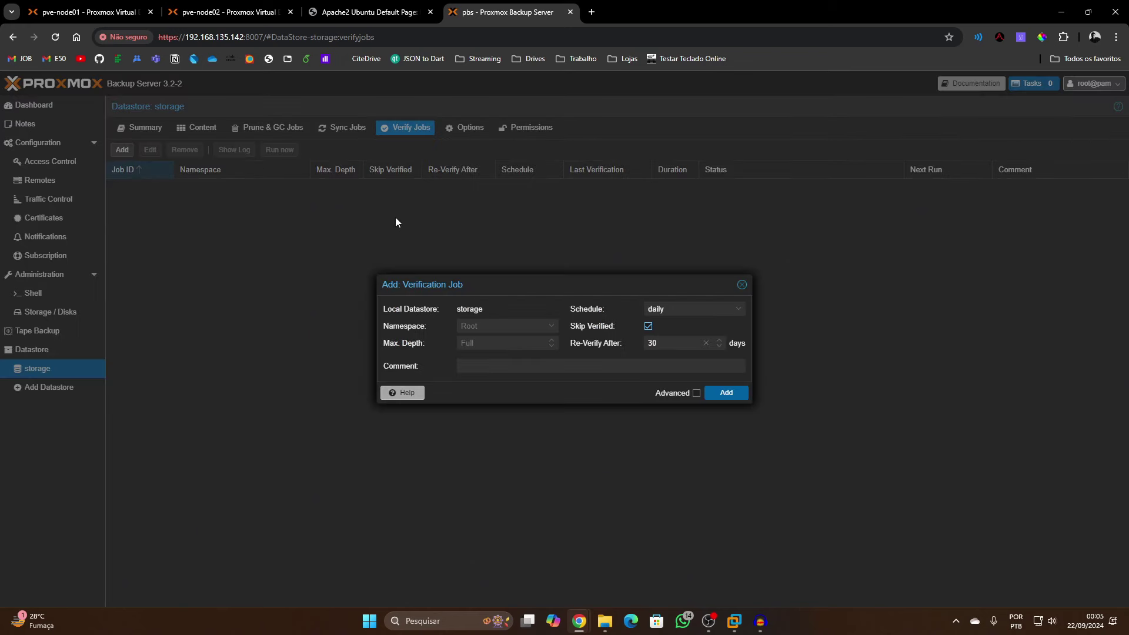
{"action": "left_click", "coordinate": [495, 325]}
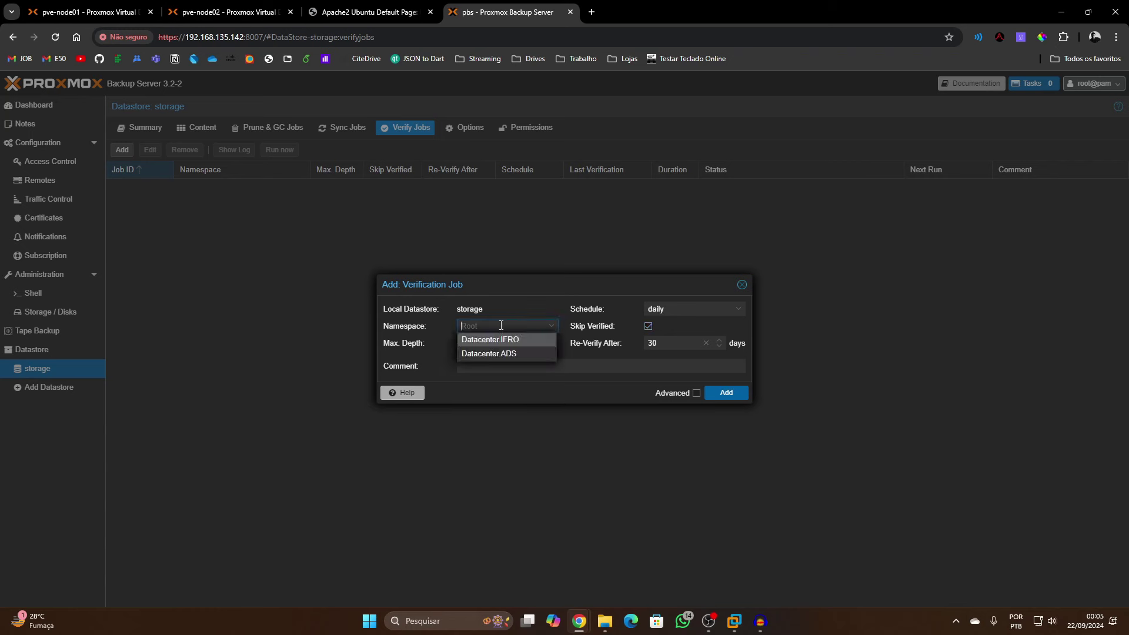
{"action": "left_click", "coordinate": [532, 355]}
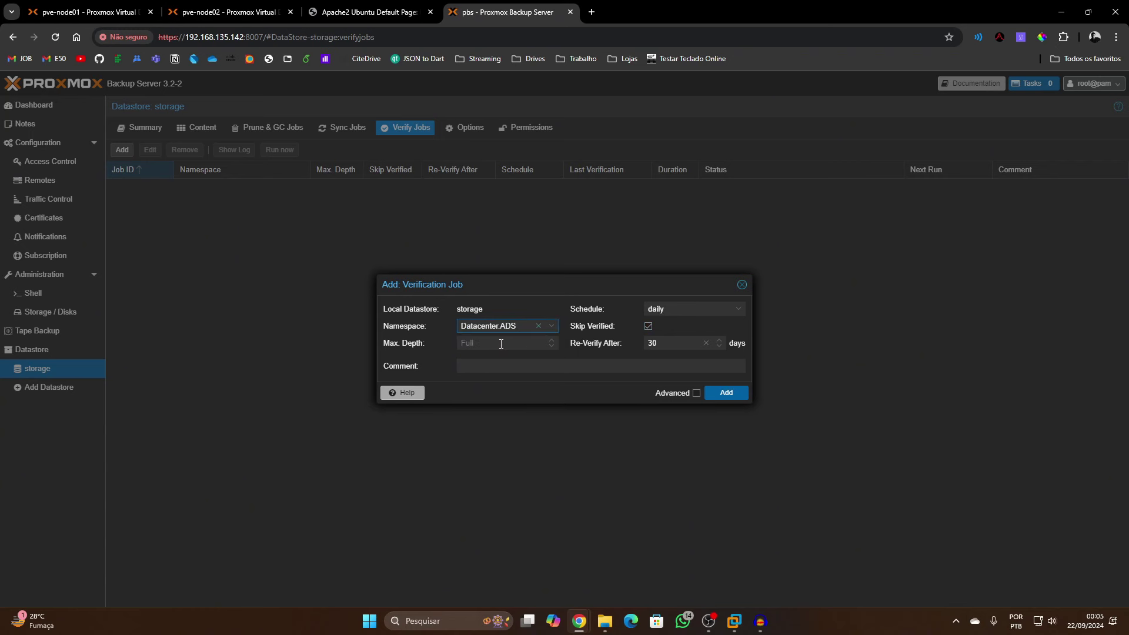
{"action": "left_click", "coordinate": [528, 345]}
Schedule the verification daily at 02:00, re-verify after 2 days, and save the job
{"action": "left_click", "coordinate": [704, 308]}
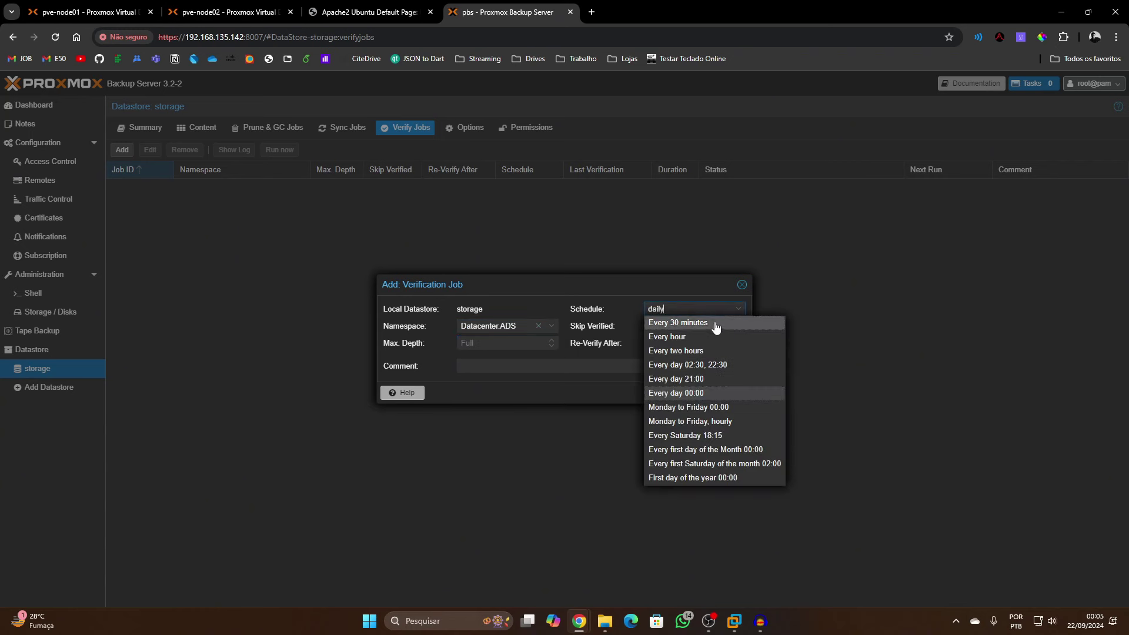
{"action": "left_click", "coordinate": [740, 379]}
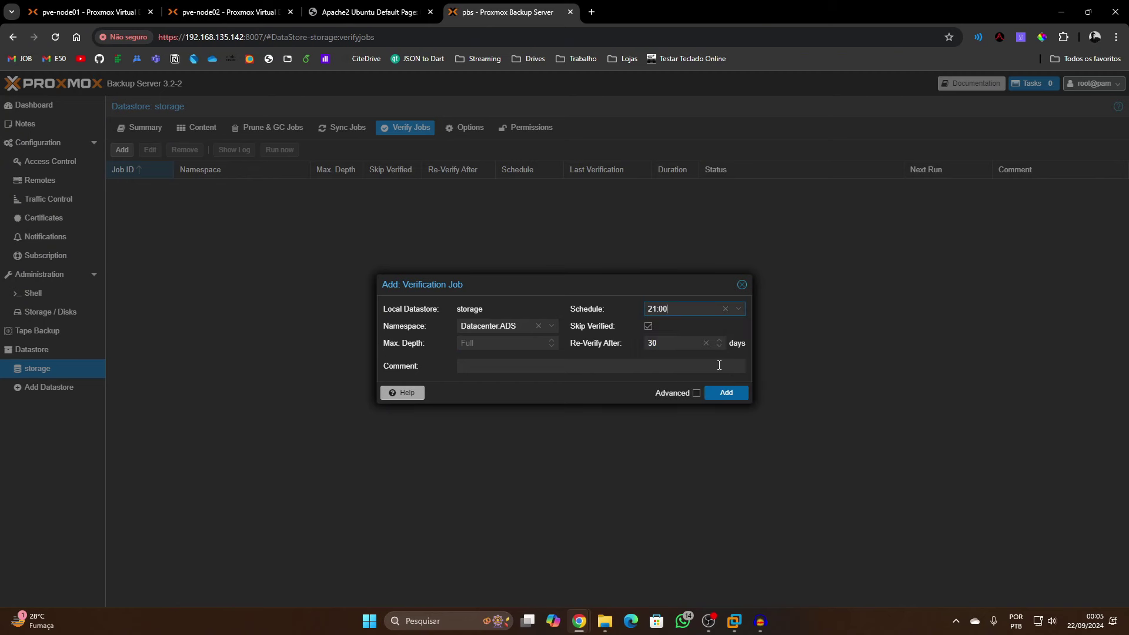
{"action": "double_click", "coordinate": [654, 309]}
{"action": "type", "text": "02"}
{"action": "left_click_drag", "start_coordinate": [672, 345], "coordinate": [643, 346]}
{"action": "left_click_drag", "start_coordinate": [654, 343], "coordinate": [652, 344]}
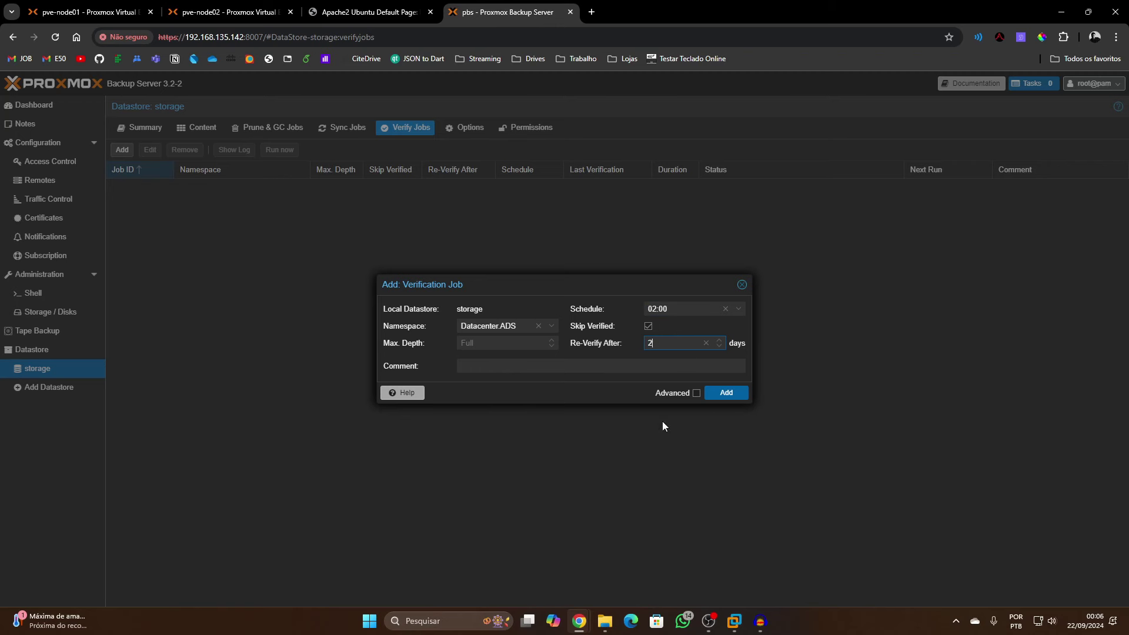
{"action": "left_click", "coordinate": [727, 393]}
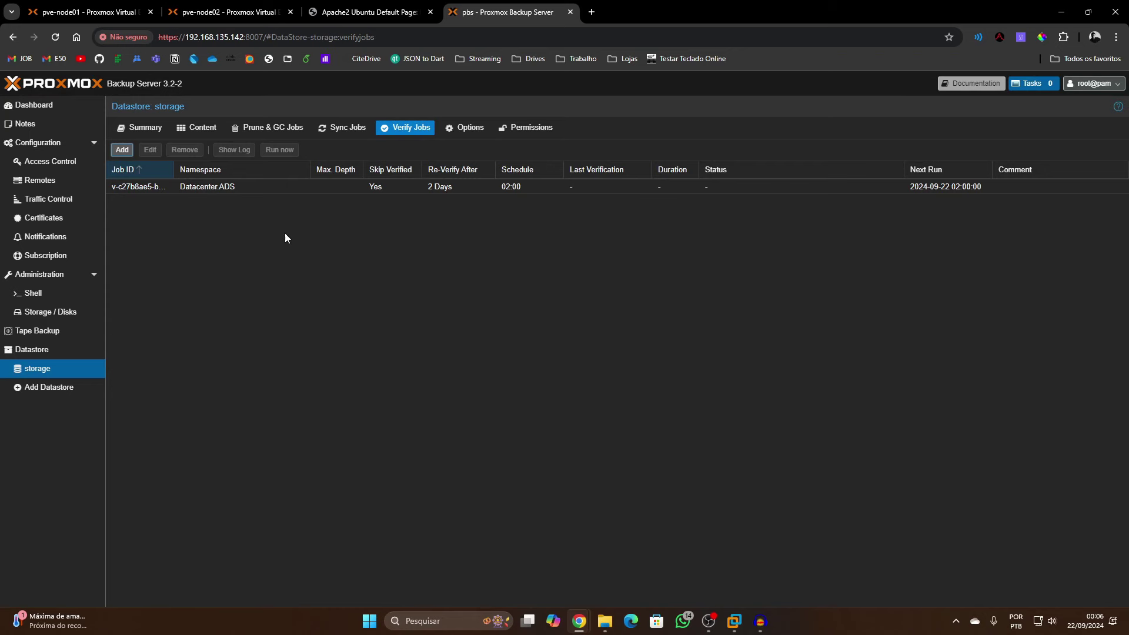
Add a Proxmox Backup Server storage under Datacenter > Storage with ID PBS and server 192.168.135.142
{"action": "left_click", "coordinate": [147, 128]}
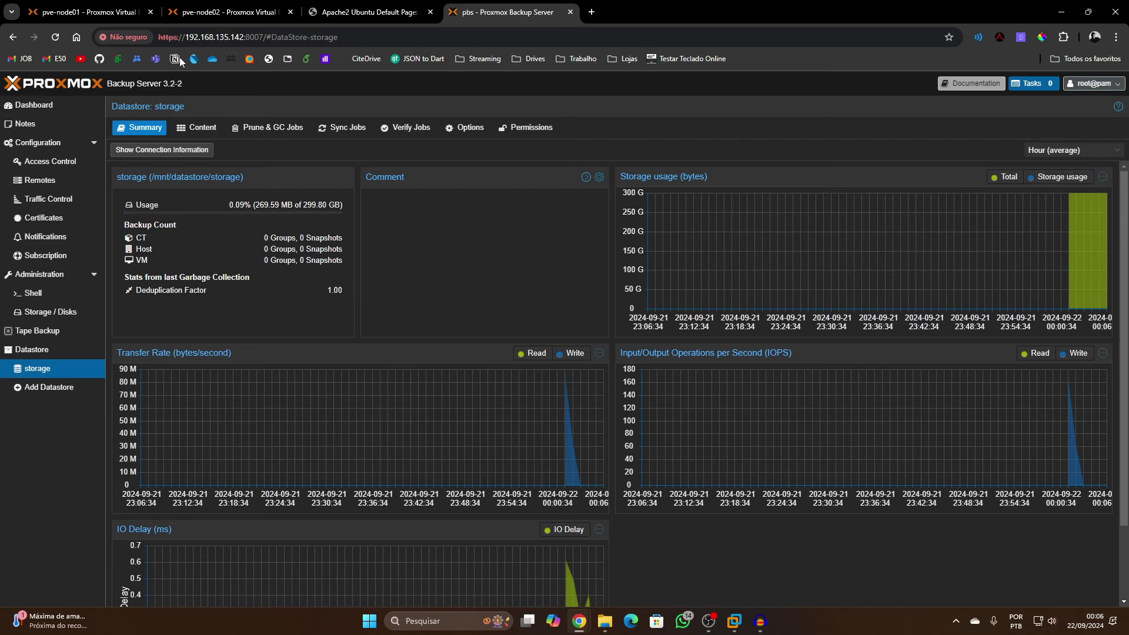
{"action": "left_click", "coordinate": [88, 11]}
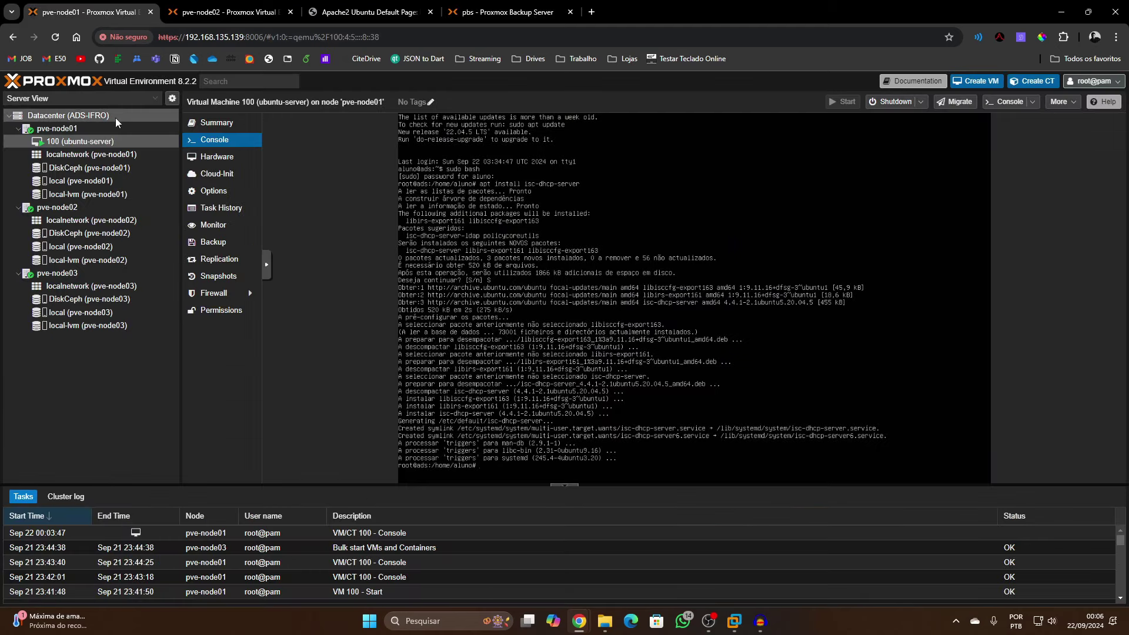
{"action": "left_click", "coordinate": [115, 117]}
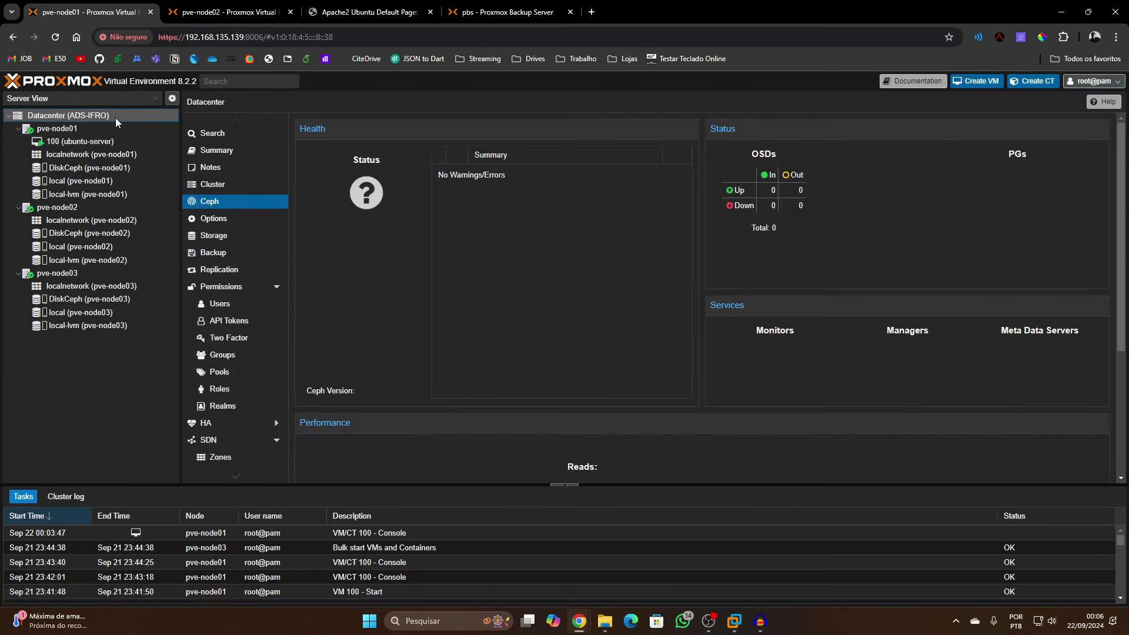
{"action": "left_click", "coordinate": [215, 236]}
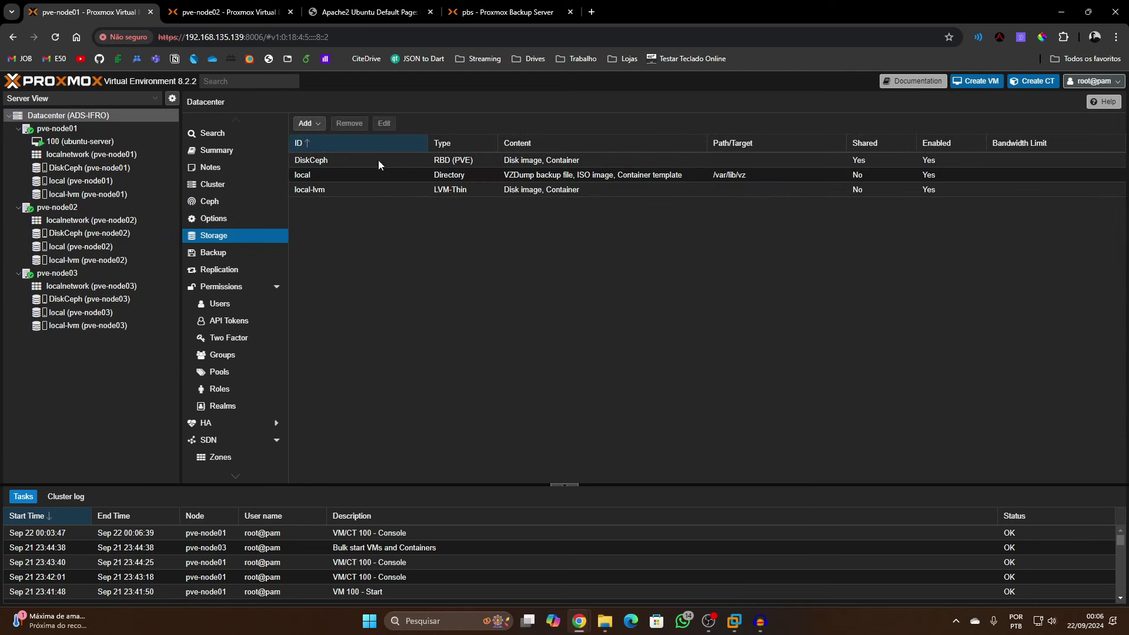
{"action": "left_click", "coordinate": [321, 129]}
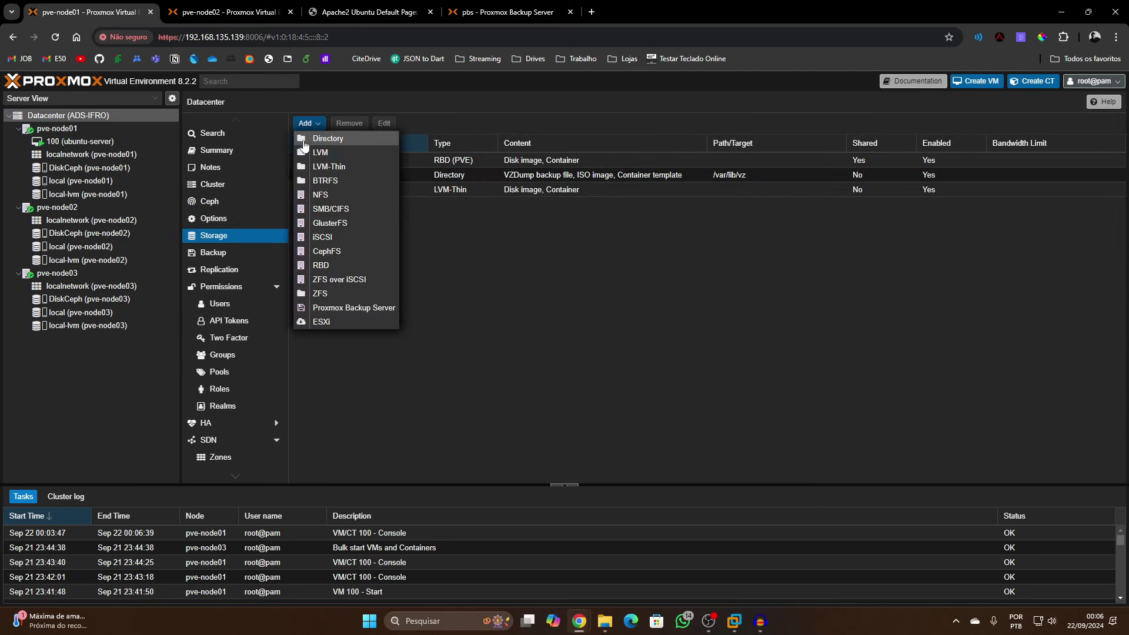
{"action": "left_click", "coordinate": [334, 311]}
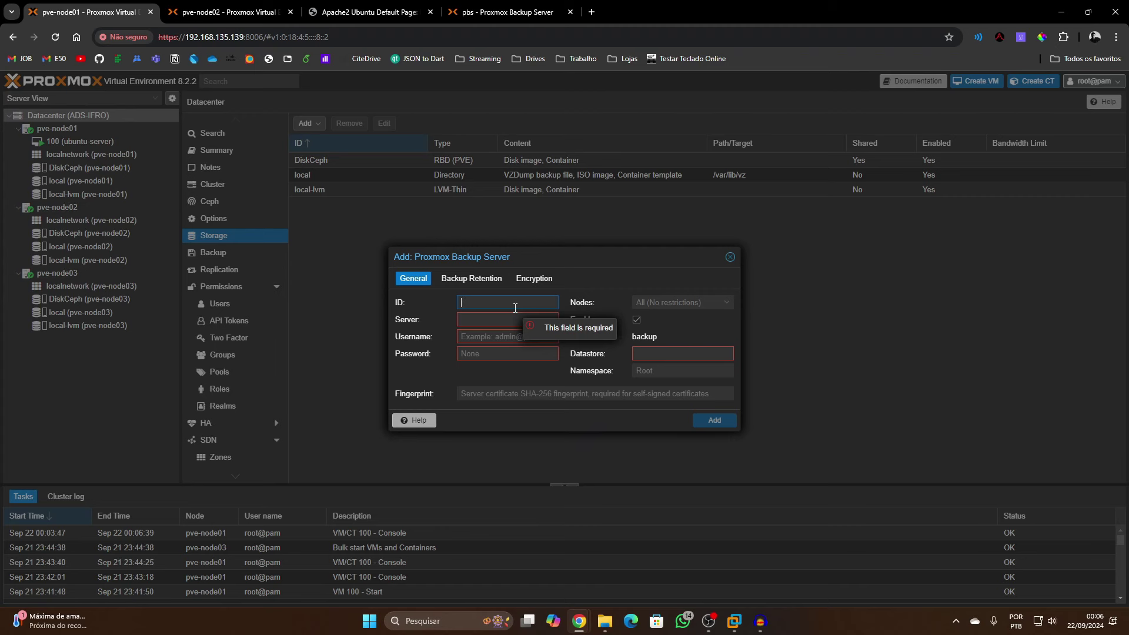
{"action": "type", "text": "PBS"}
{"action": "left_click", "coordinate": [513, 321]}
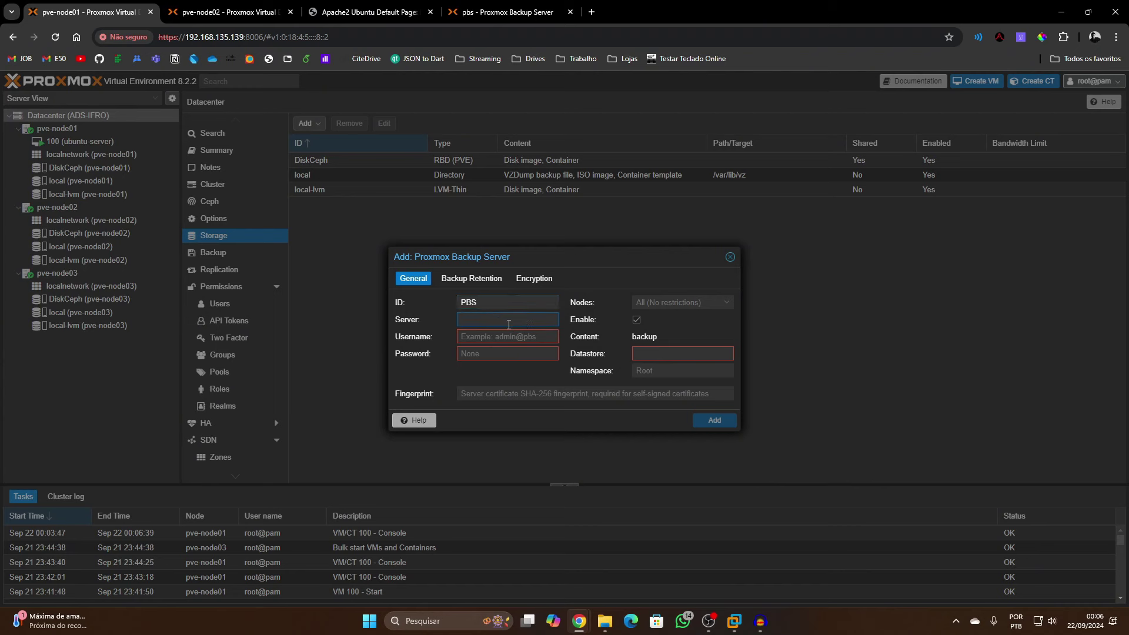
{"action": "type", "text": "192.168.135.142"}
{"action": "key", "text": "Tab"}
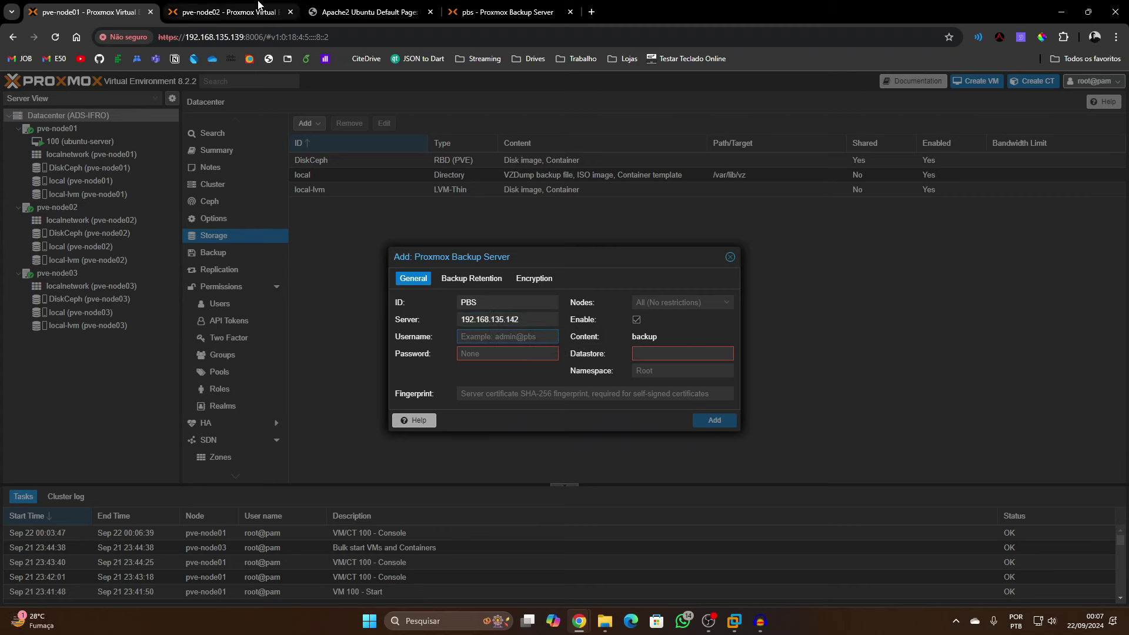
Copy the root user name from the backup server into Username and enter the password
{"action": "left_click", "coordinate": [510, 12]}
{"action": "left_click", "coordinate": [56, 161]}
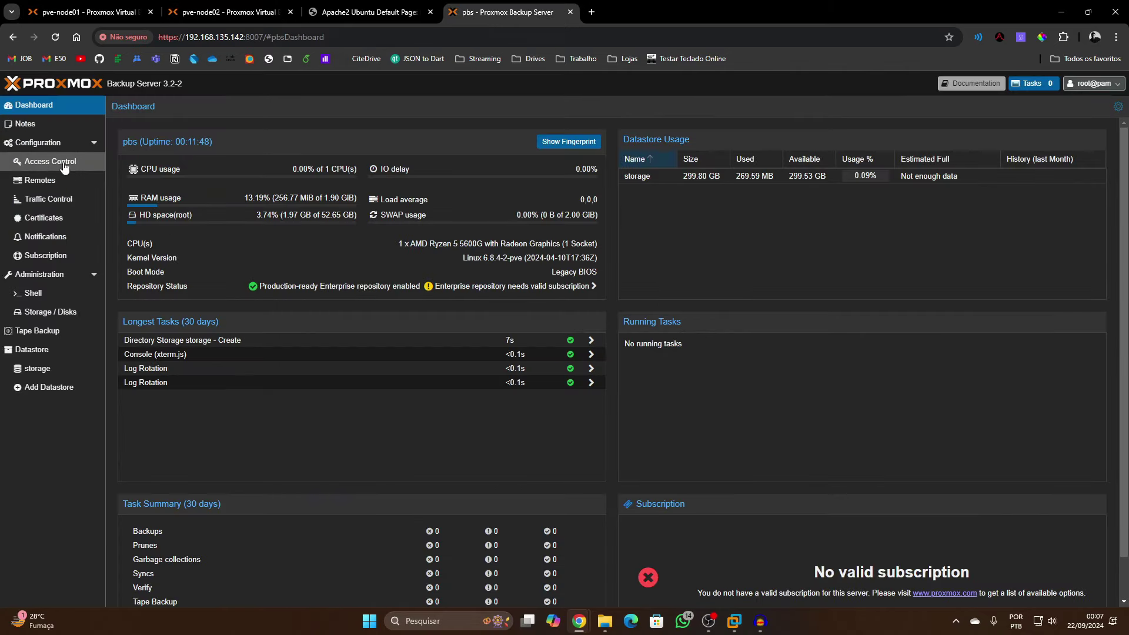
{"action": "double_click", "coordinate": [161, 188]}
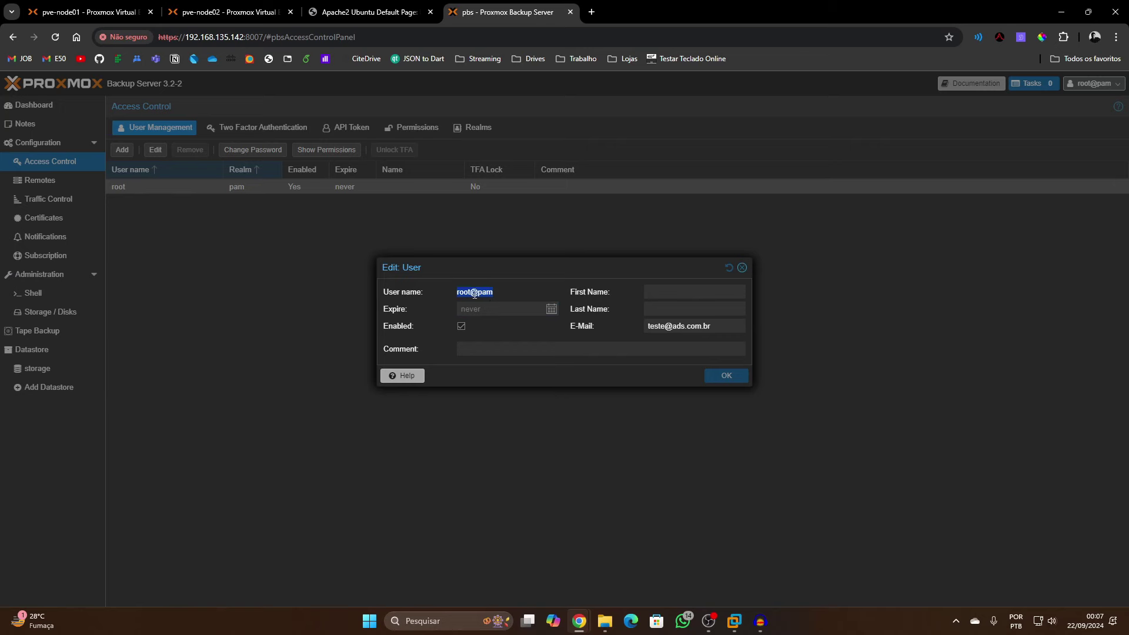
{"action": "key", "text": "ctrl+c"}
{"action": "key", "text": "ctrl+Tab"}
{"action": "key", "text": "ctrl+v"}
{"action": "left_click", "coordinate": [491, 354]}
{"action": "type", "text": "*****"}
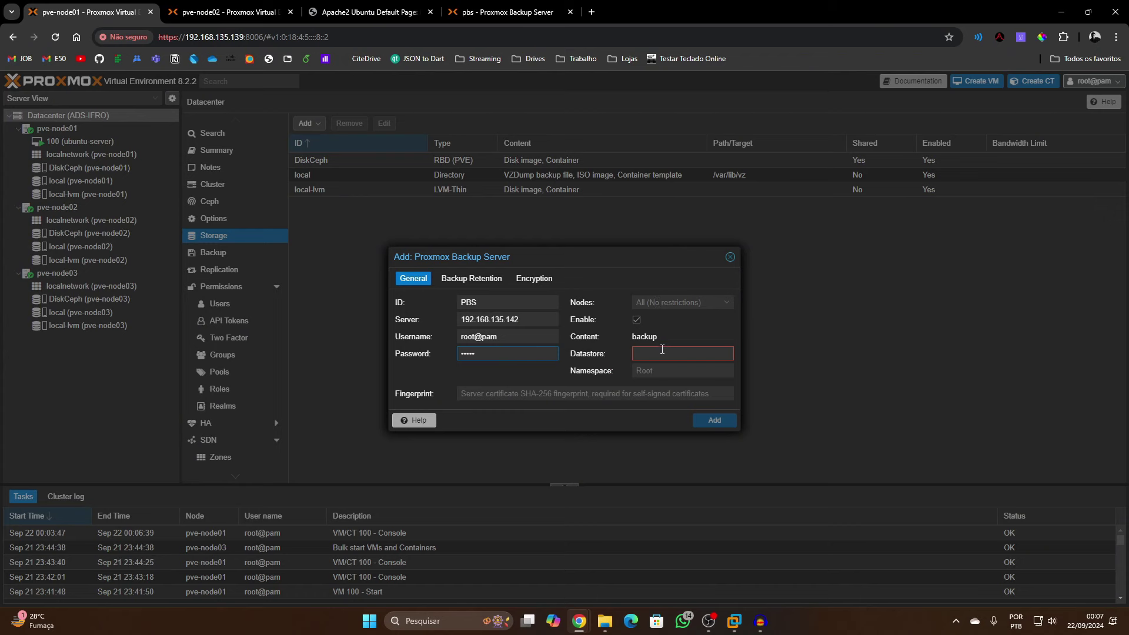
Enter datastore 'storage' and namespace Datacenter.ADS, checking their names on the backup server
{"action": "key", "text": "ctrl+shift+Tab"}
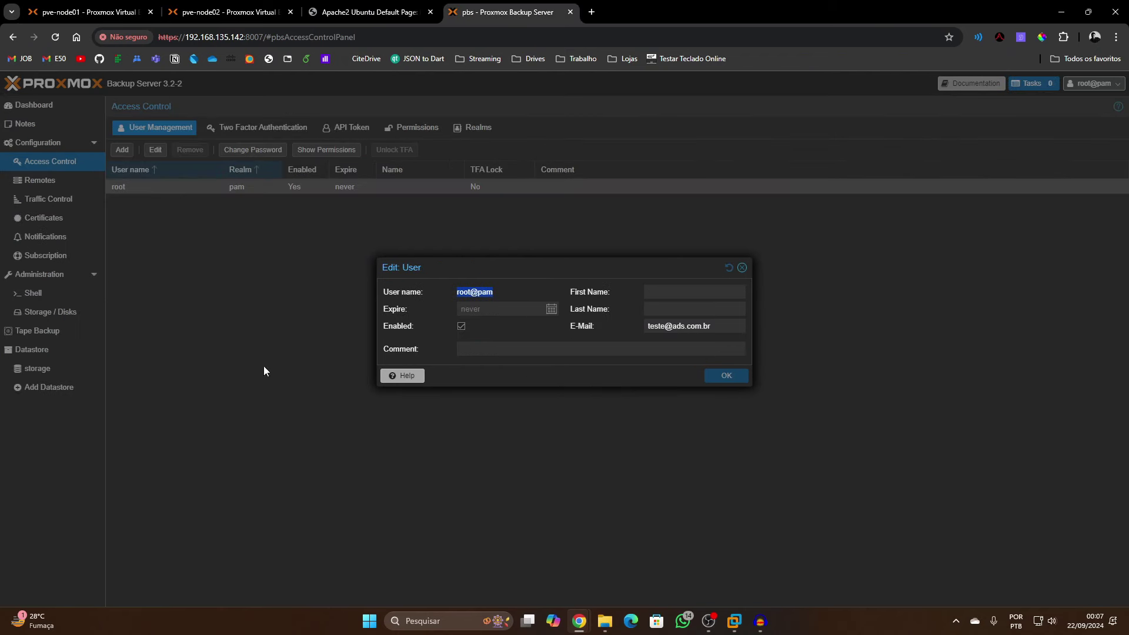
{"action": "left_click", "coordinate": [741, 270]}
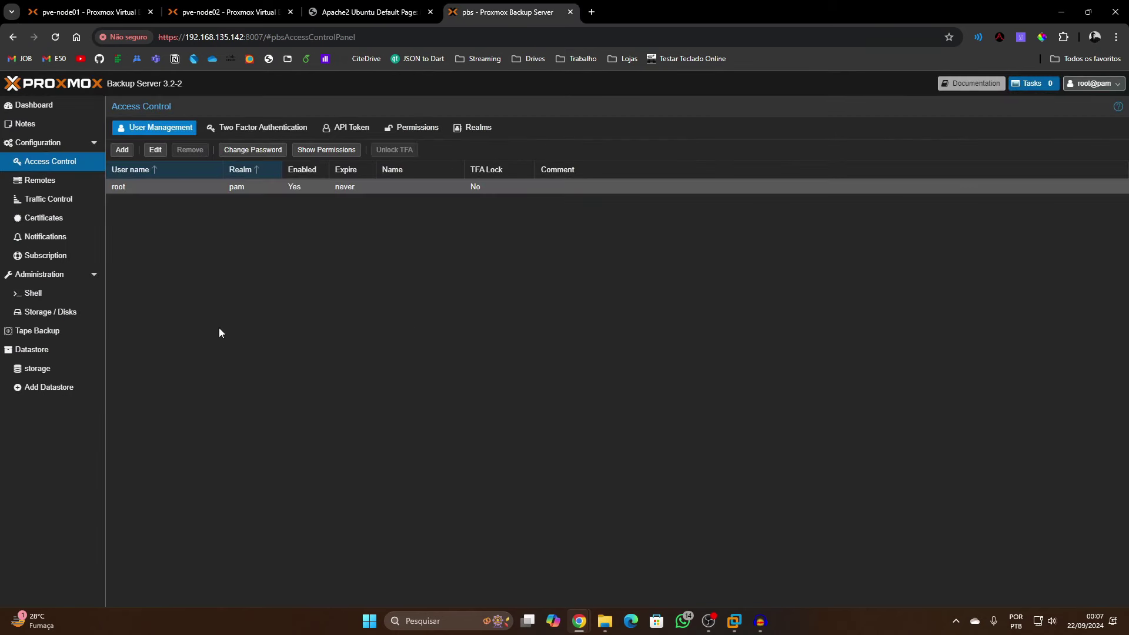
{"action": "left_click", "coordinate": [40, 370]}
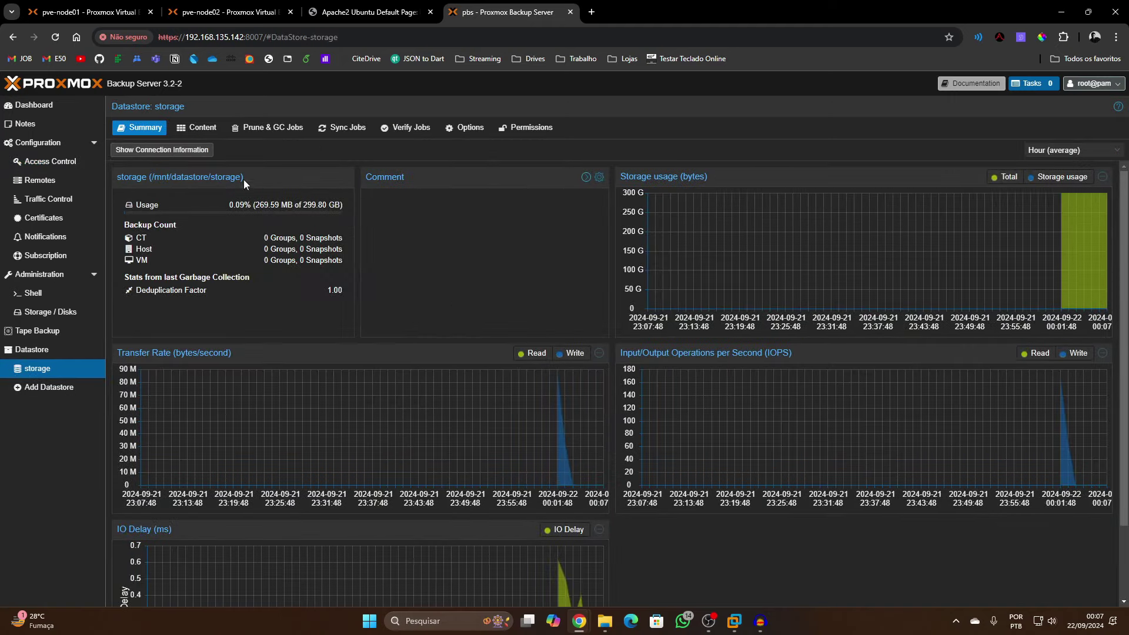
{"action": "left_click", "coordinate": [207, 127]}
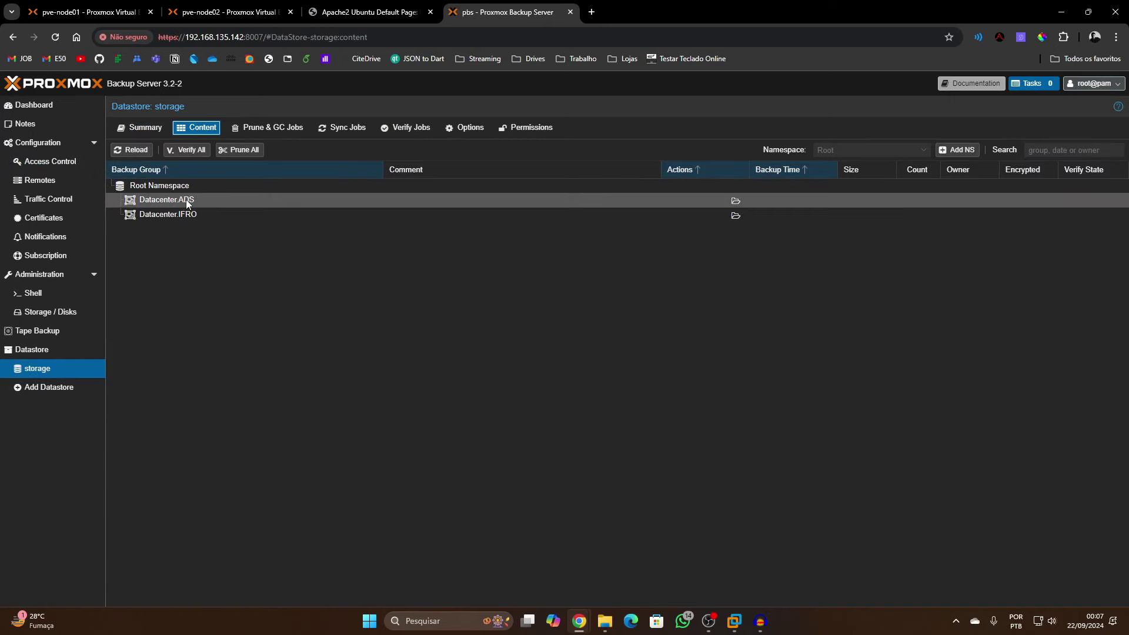
{"action": "key", "text": "ctrl+Tab"}
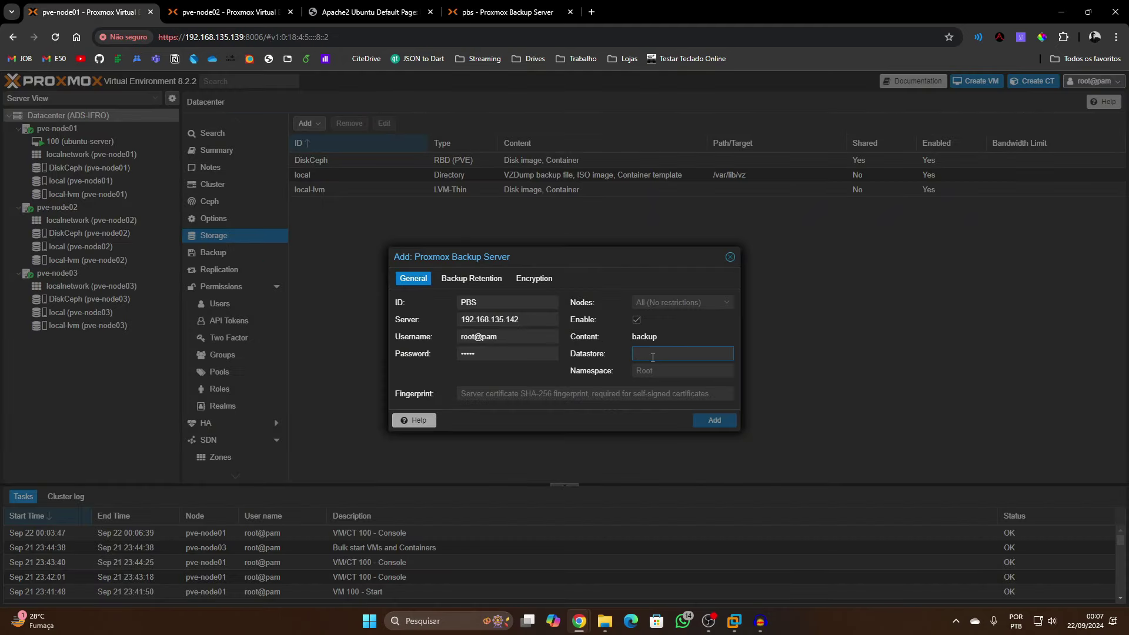
{"action": "left_click", "coordinate": [506, 12]}
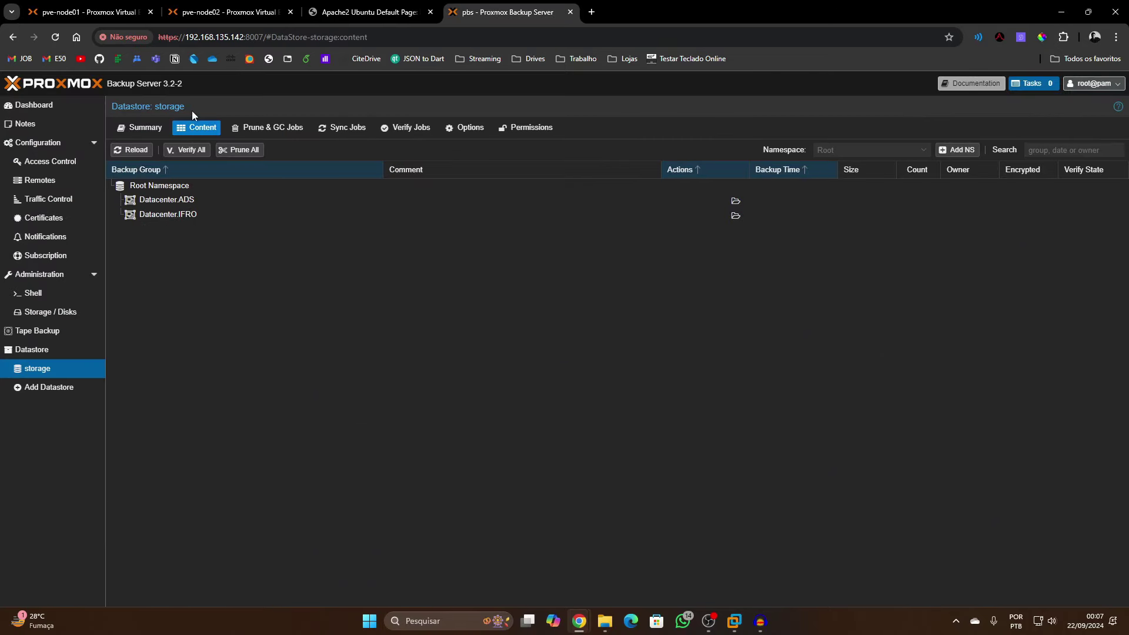
{"action": "left_click", "coordinate": [108, 12]}
{"action": "left_click", "coordinate": [648, 351]}
{"action": "type", "text": "st"}
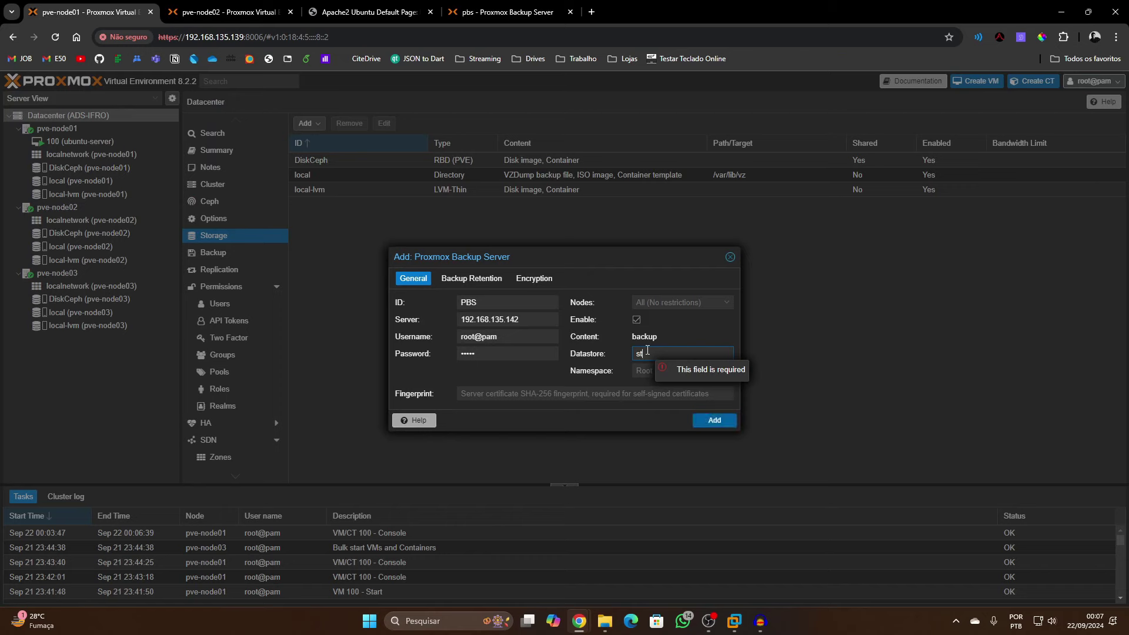
{"action": "type", "text": "orage"}
{"action": "left_click", "coordinate": [510, 12]}
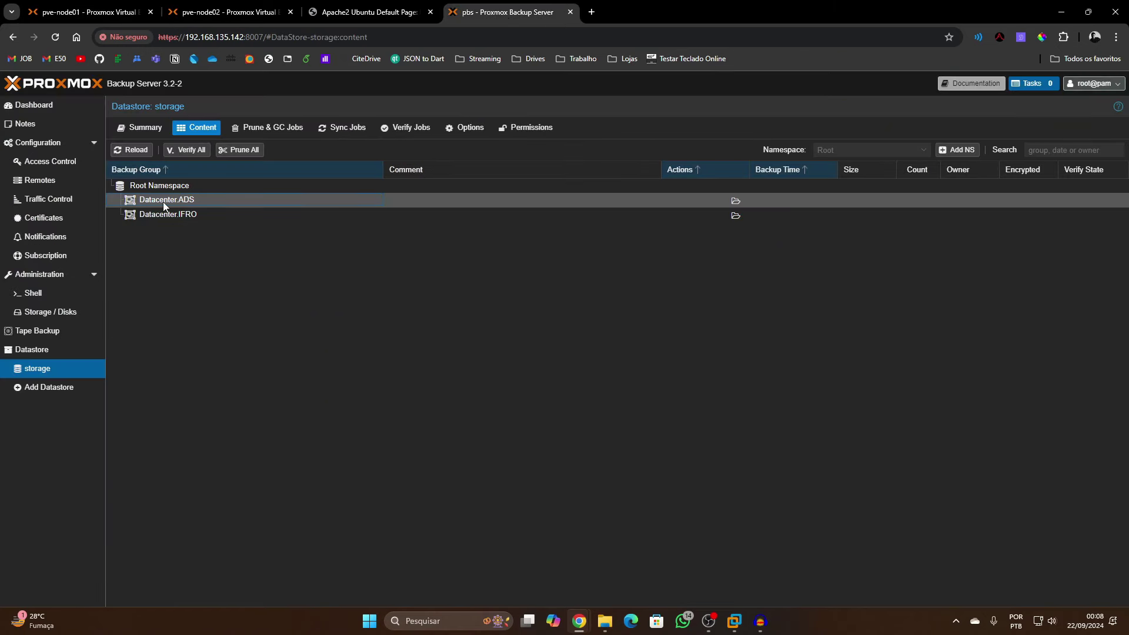
{"action": "left_click", "coordinate": [88, 12]}
{"action": "left_click", "coordinate": [661, 371]}
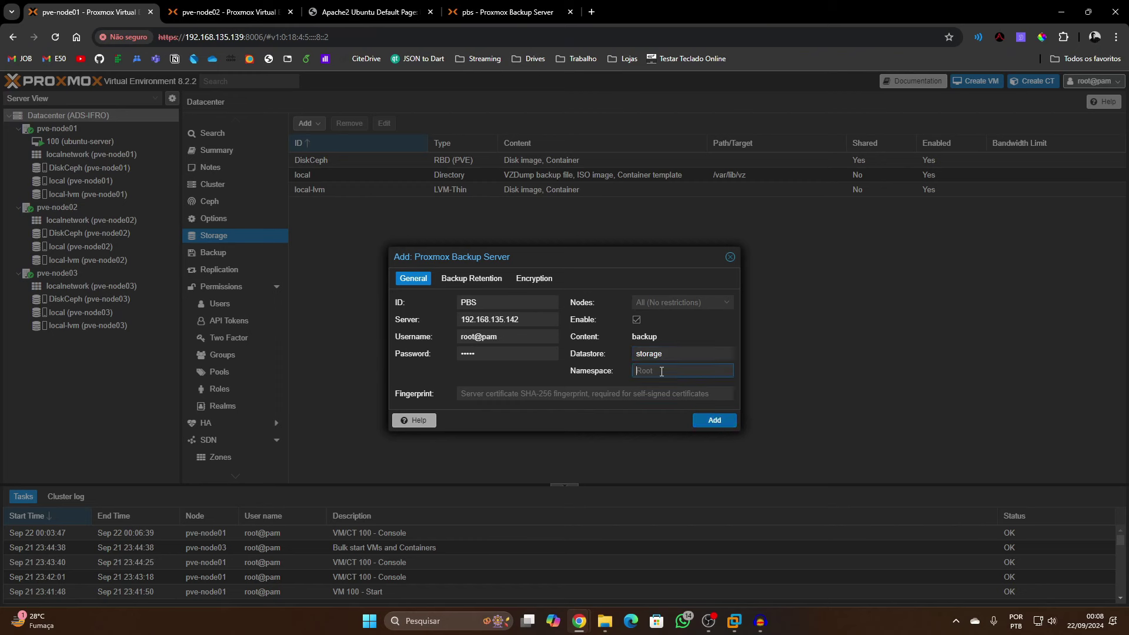
{"action": "type", "text": "Datacenter.ADS"}
Copy the PBS datastore's certificate fingerprint into Proxmox VE and add the PBS storage
{"action": "left_click", "coordinate": [479, 395]}
{"action": "left_click", "coordinate": [523, 18]}
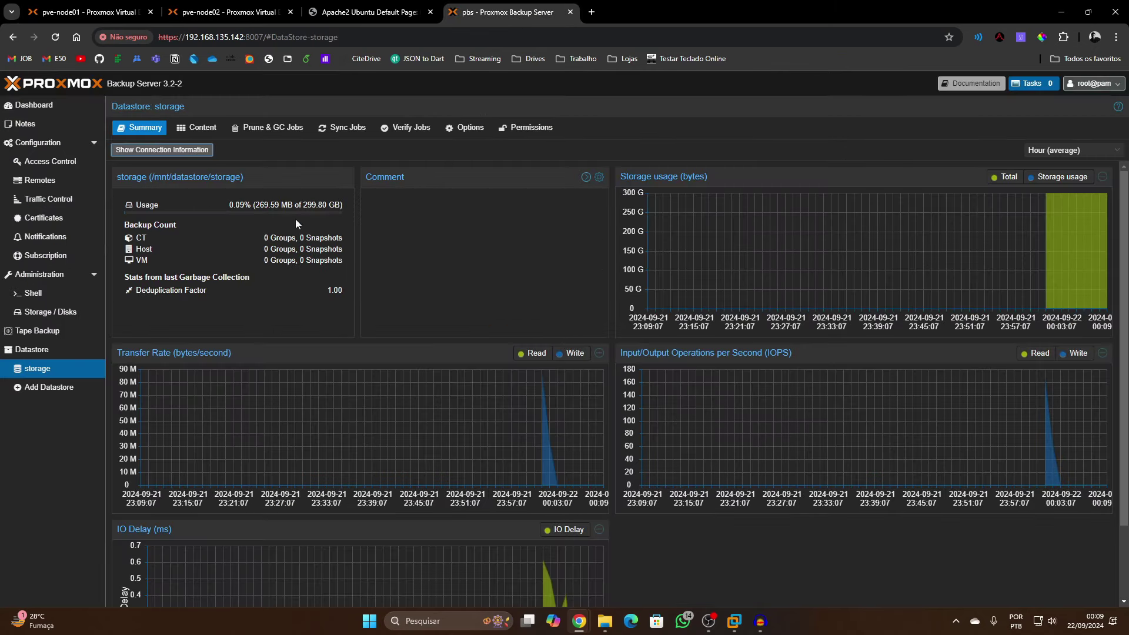
{"action": "left_click", "coordinate": [179, 150]}
{"action": "left_click", "coordinate": [714, 327]}
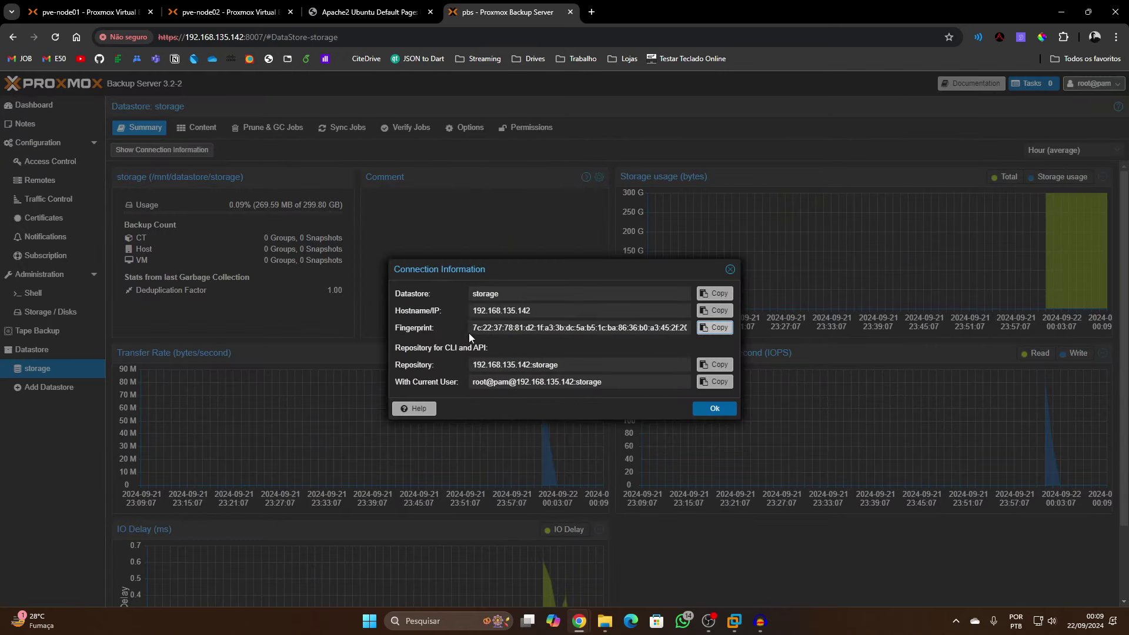
{"action": "key", "text": "ctrl+1"}
{"action": "key", "text": "ctrl+v"}
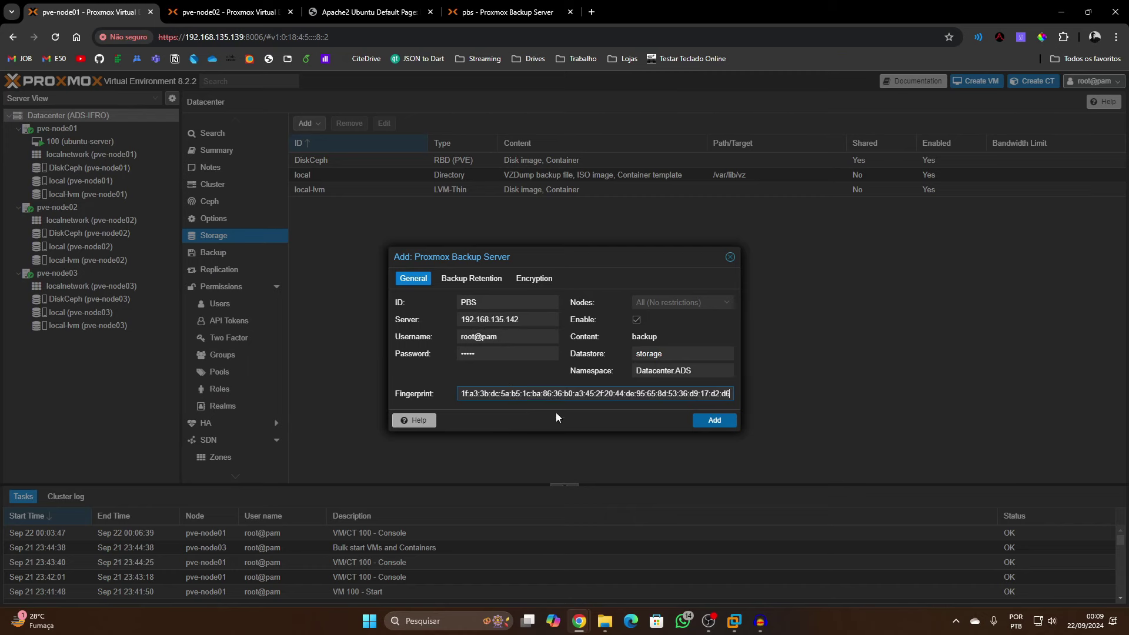
{"action": "left_click", "coordinate": [708, 422]}
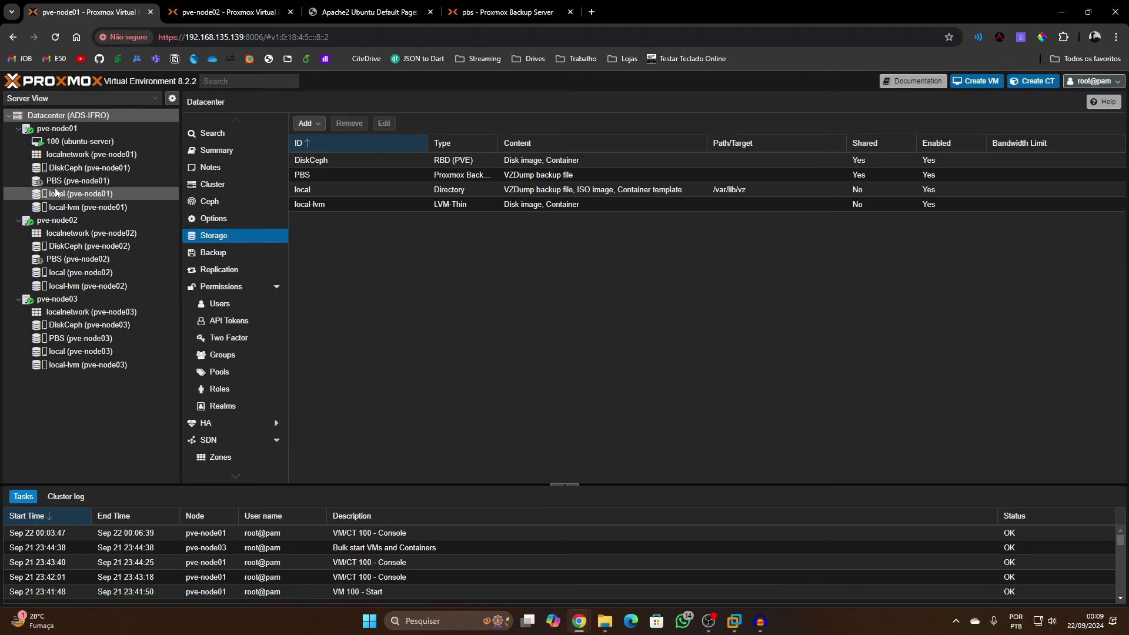
Check the PBS storage usage (269.59 MB of 315.93 GB), then open the datacenter backup jobs list
{"action": "mouse_move", "coordinate": [42, 186]}
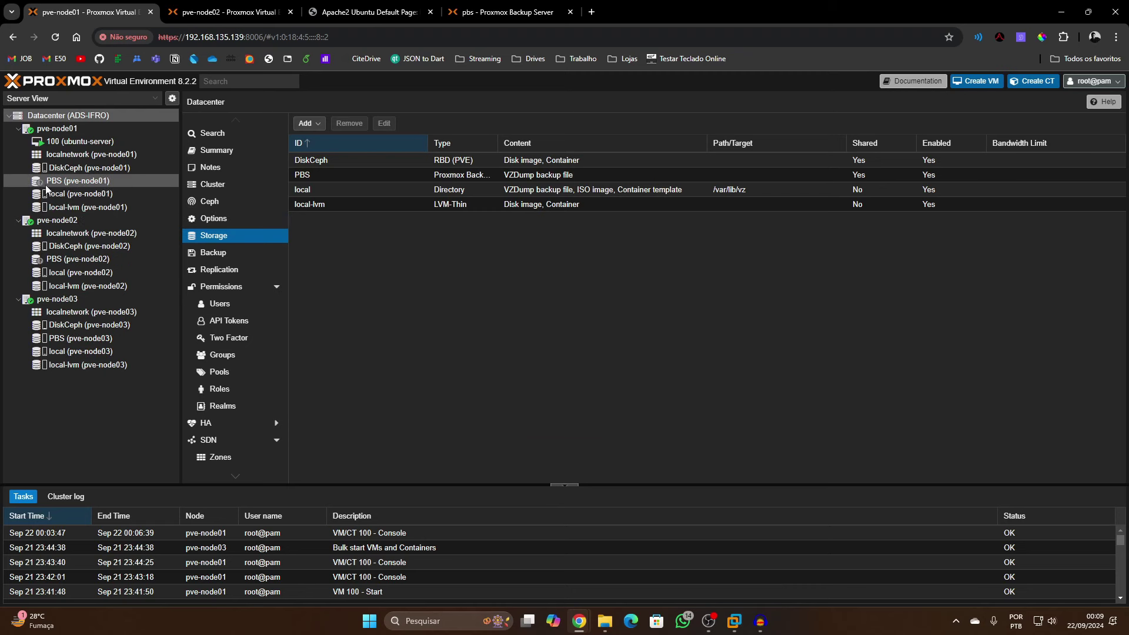
{"action": "left_click", "coordinate": [66, 181]}
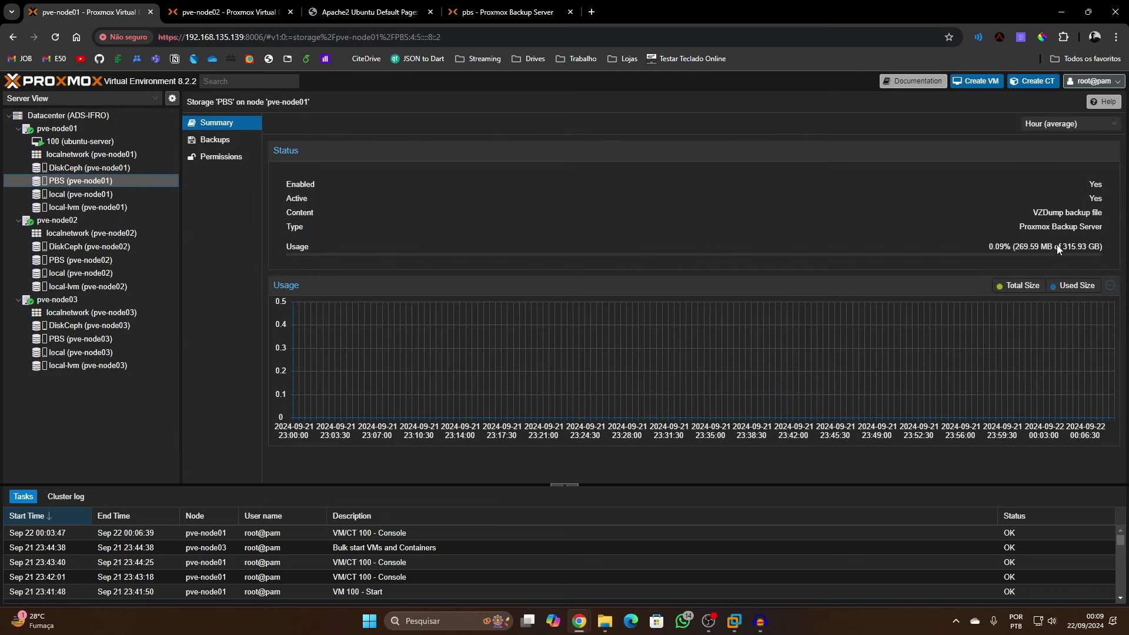
{"action": "left_click_drag", "start_coordinate": [1073, 247], "coordinate": [1024, 272]}
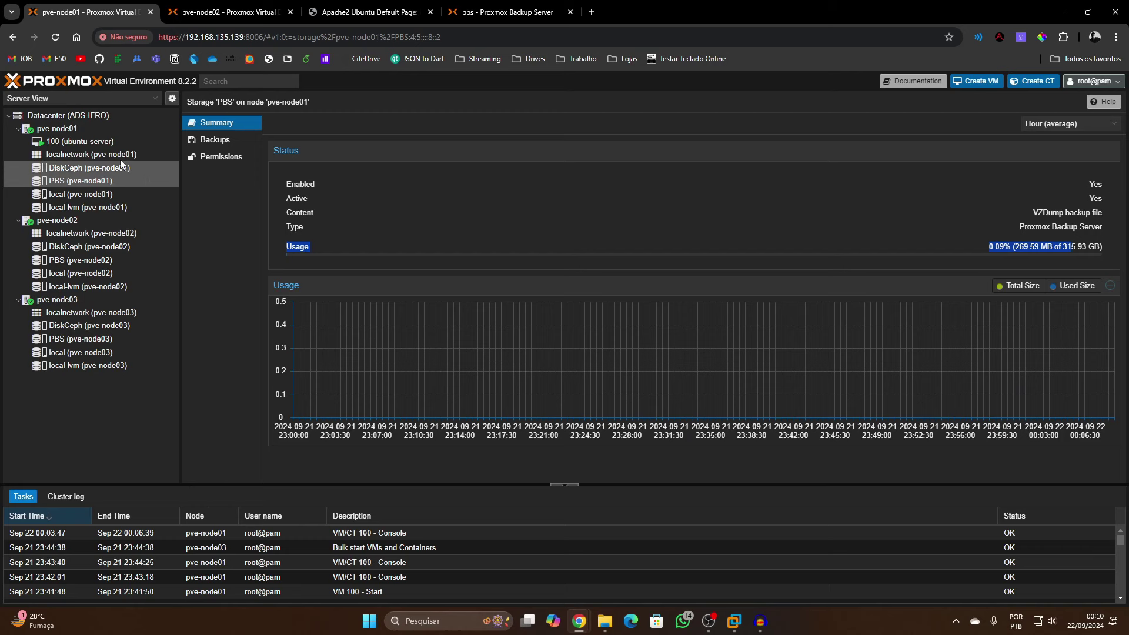
{"action": "left_click", "coordinate": [78, 120]}
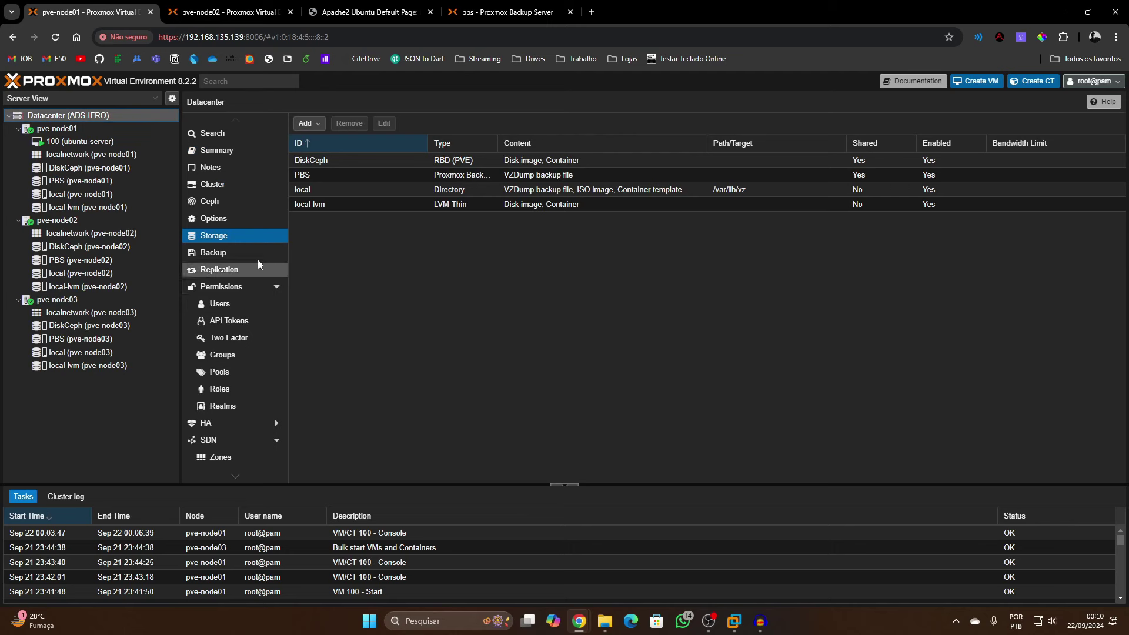
{"action": "left_click", "coordinate": [225, 257]}
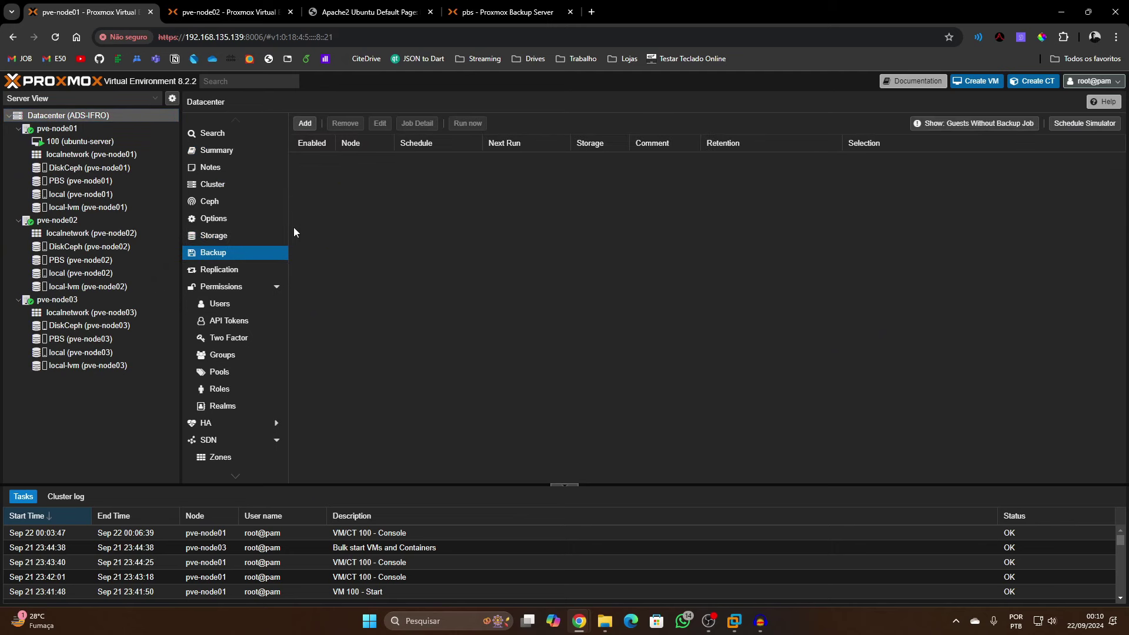
Start a new backup job with PBS as storage and a 06:00 schedule
{"action": "left_click", "coordinate": [305, 124]}
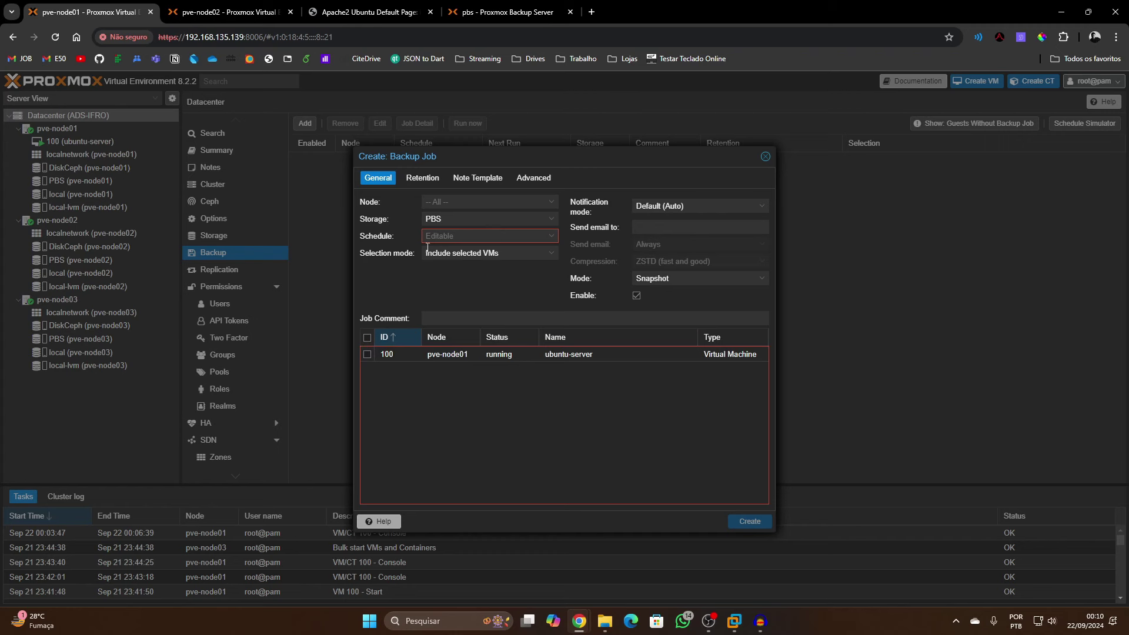
{"action": "left_click", "coordinate": [508, 220]}
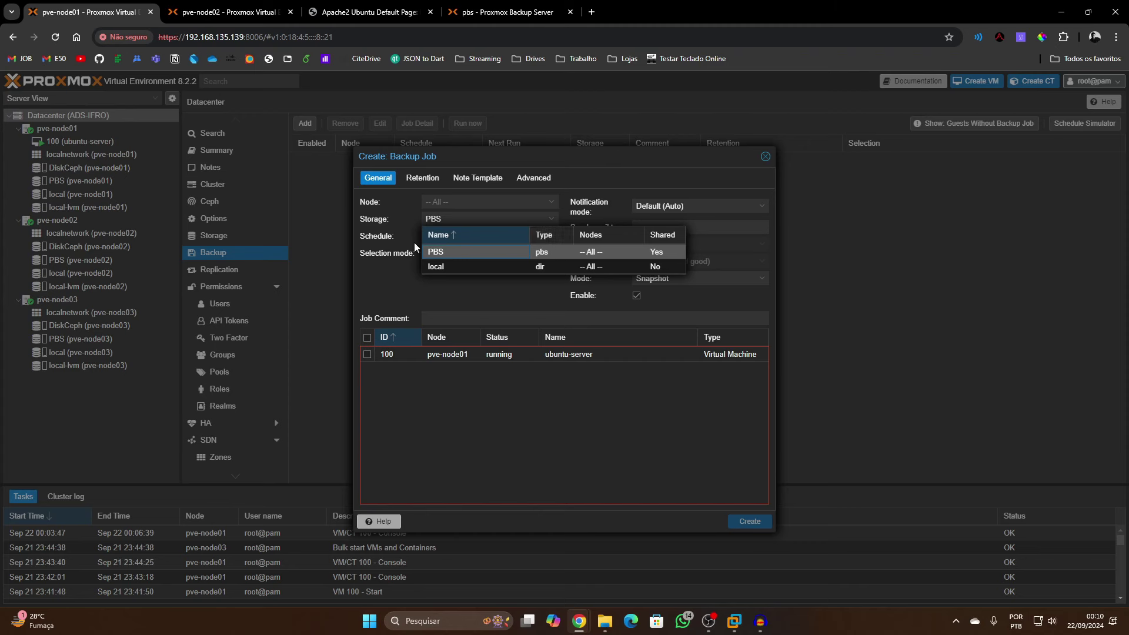
{"action": "left_click", "coordinate": [446, 255]}
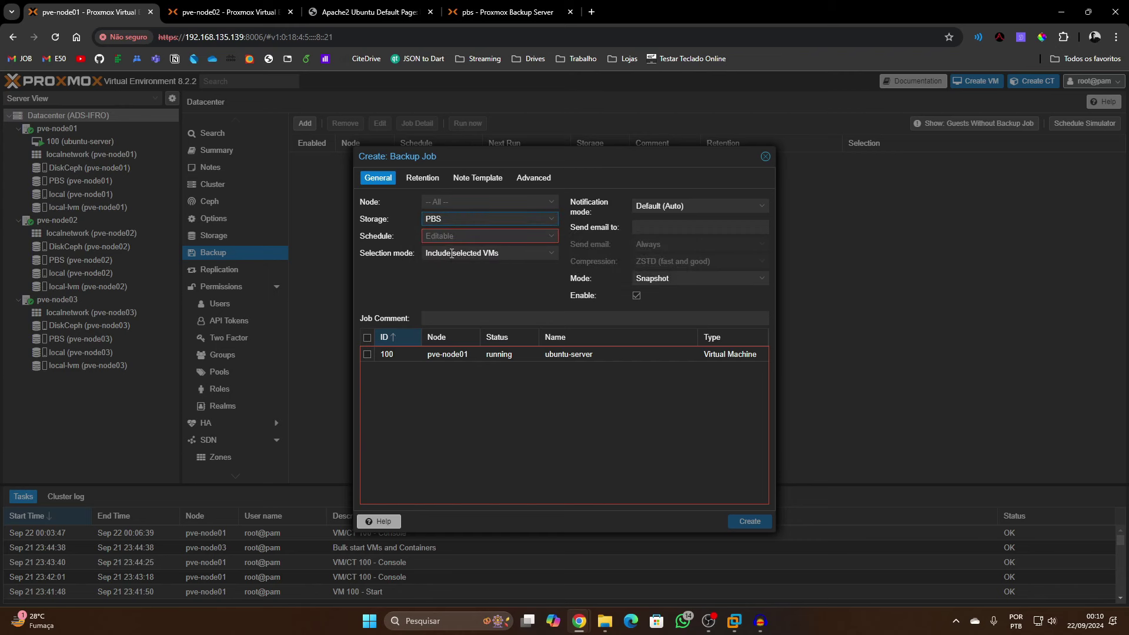
{"action": "left_click", "coordinate": [551, 236]}
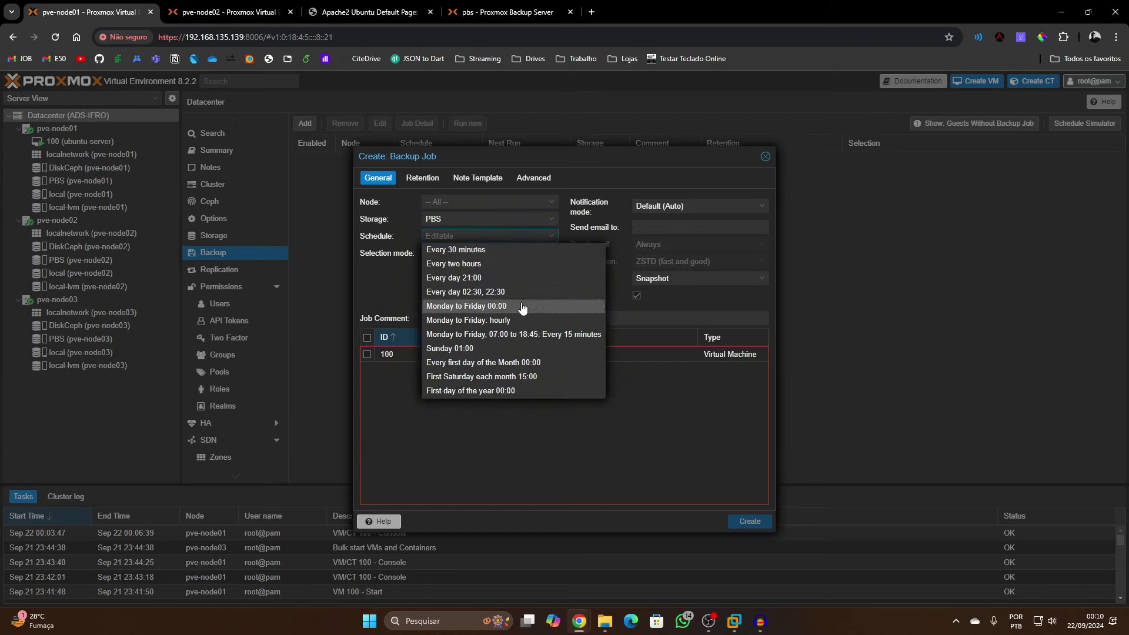
{"action": "left_click", "coordinate": [495, 278]}
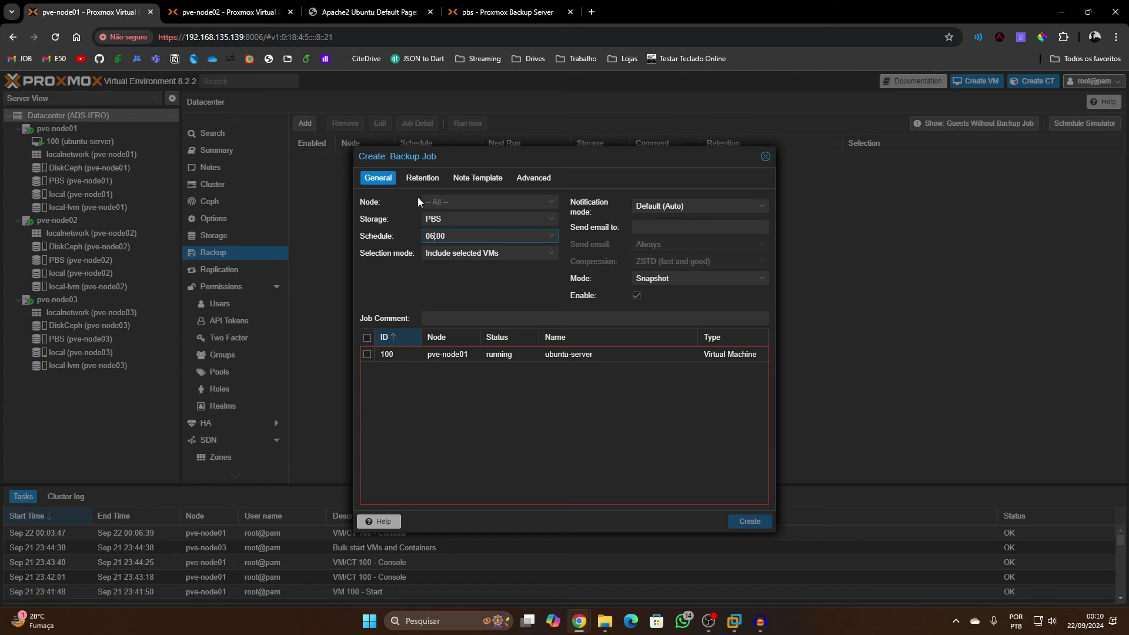
{"action": "left_click_drag", "start_coordinate": [462, 232], "coordinate": [397, 239]}
{"action": "key", "text": "ctrl+Tab"}
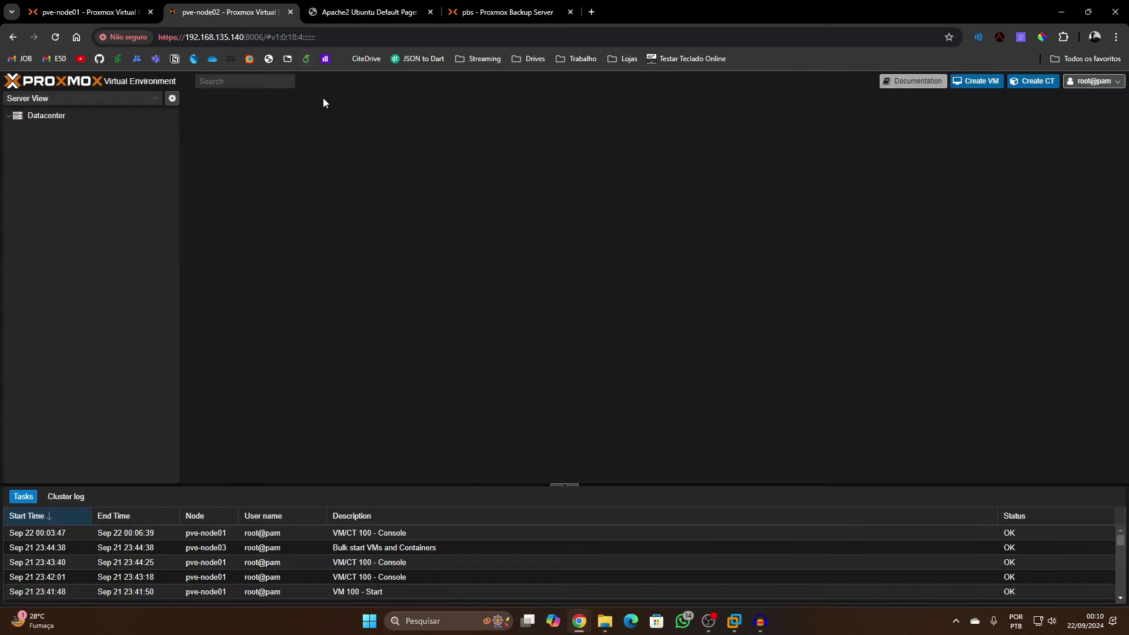
In PBS, check the storage datastore's Prune & GC and Sync Jobs, then its summary
{"action": "left_click", "coordinate": [456, 7]}
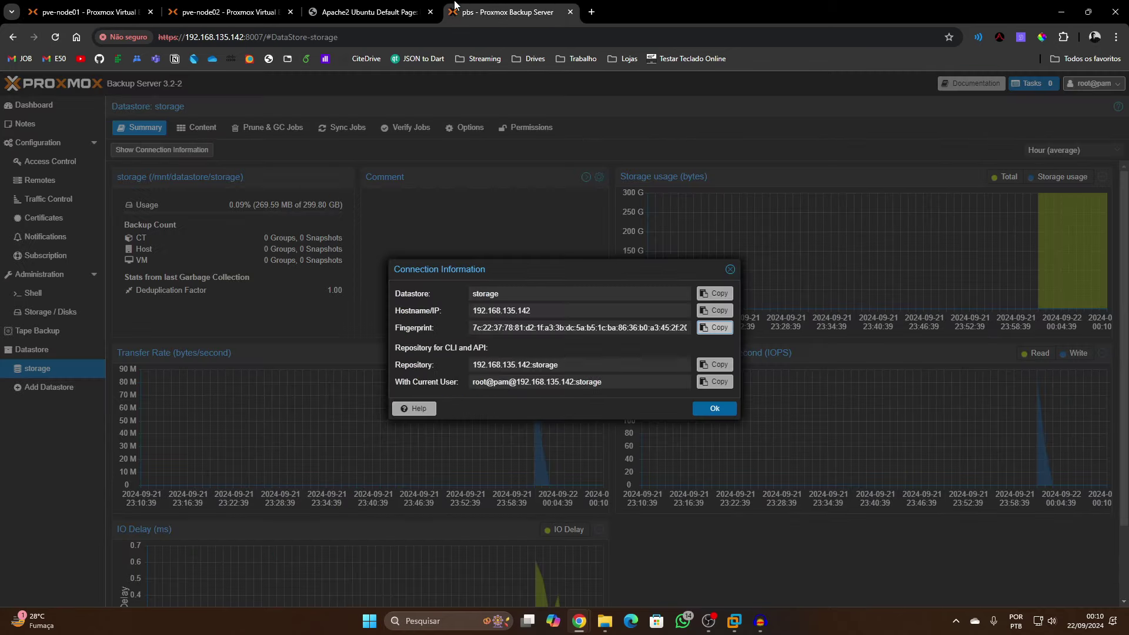
{"action": "left_click", "coordinate": [731, 269]}
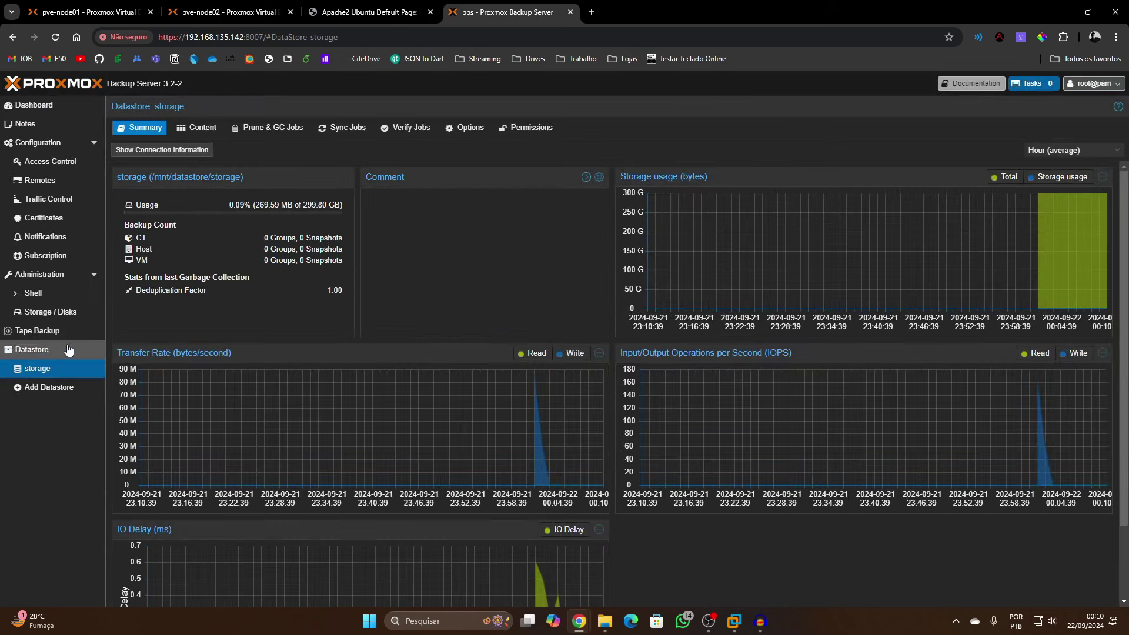
{"action": "left_click", "coordinate": [32, 349]}
{"action": "left_click", "coordinate": [233, 130]}
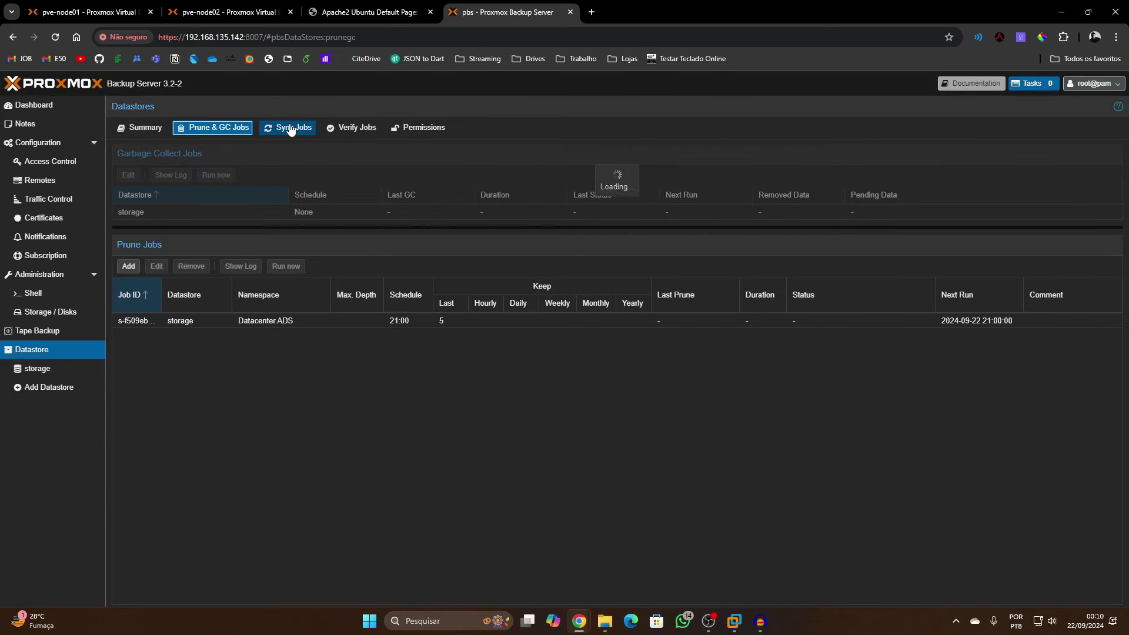
{"action": "left_click", "coordinate": [290, 129]}
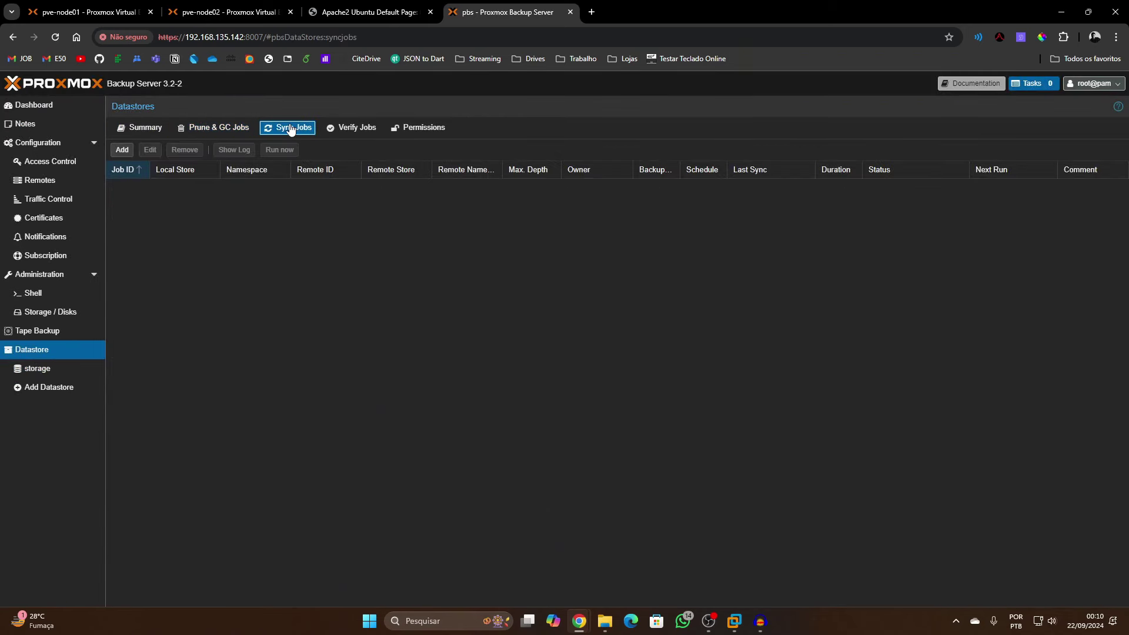
{"action": "left_click", "coordinate": [70, 370]}
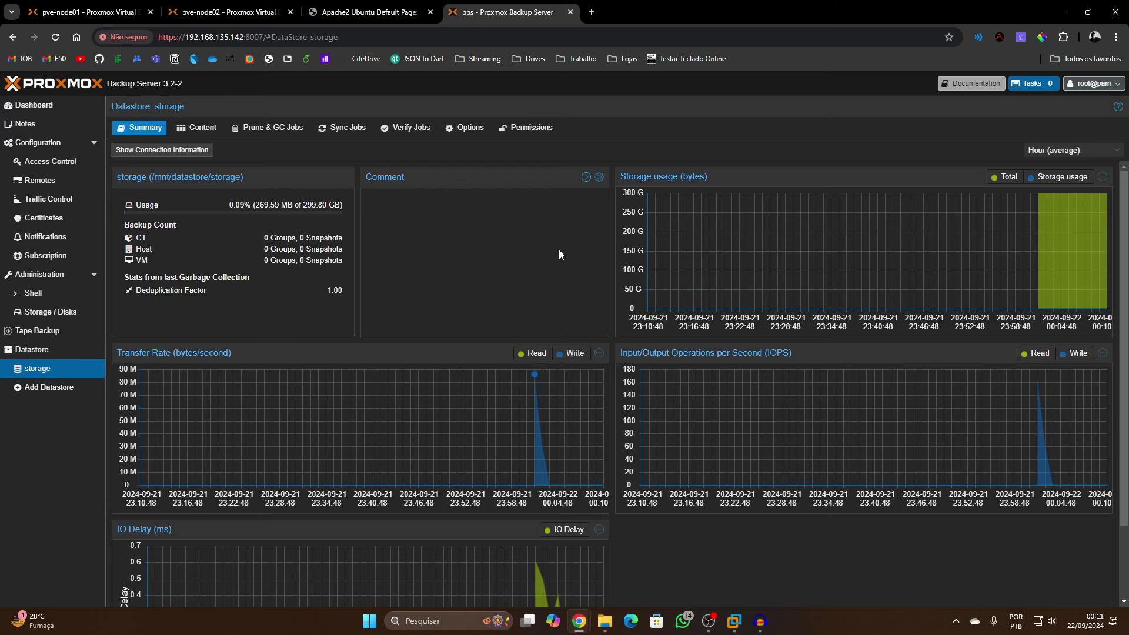
Keep the 06:00 schedule and try All, then Exclude selected VMs with VM 100
{"action": "left_click", "coordinate": [551, 236]}
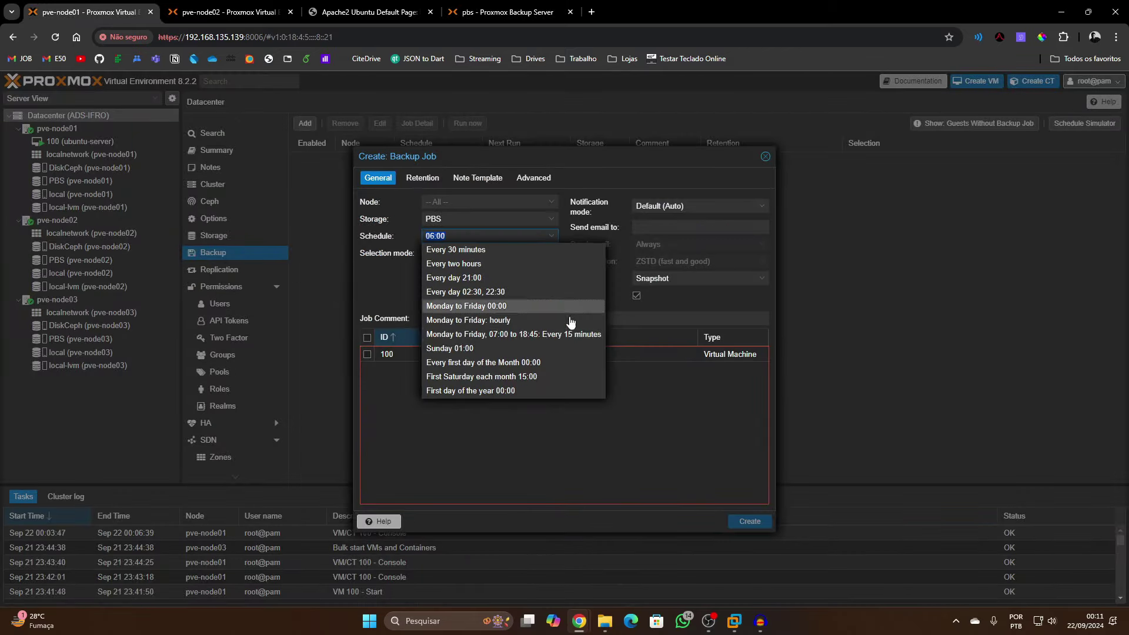
{"action": "left_click", "coordinate": [663, 312]}
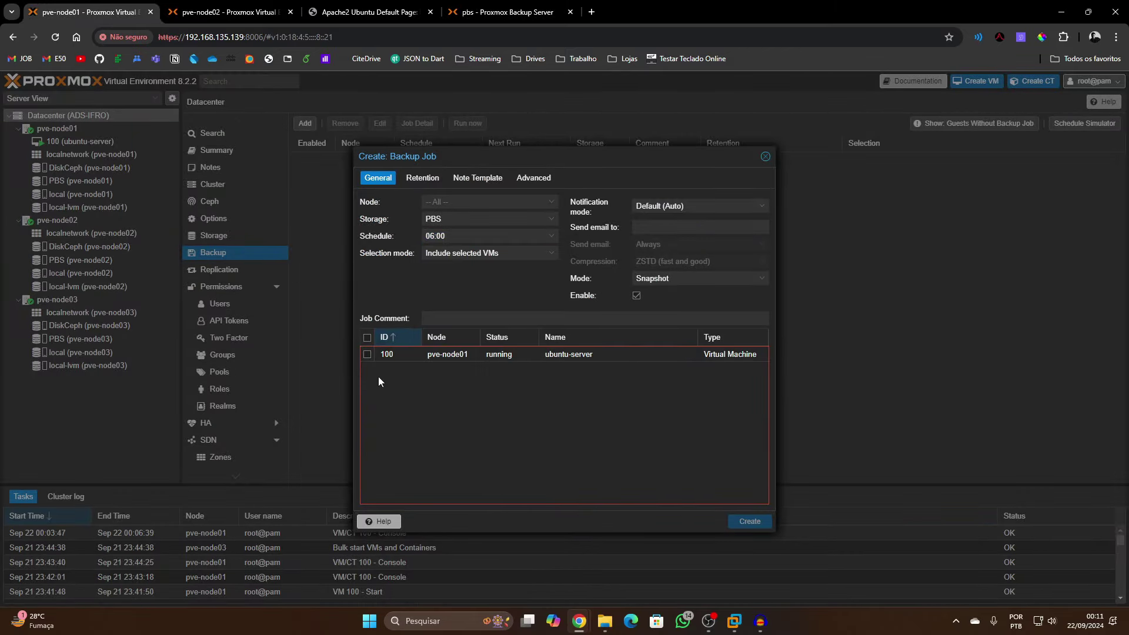
{"action": "left_click", "coordinate": [492, 254]}
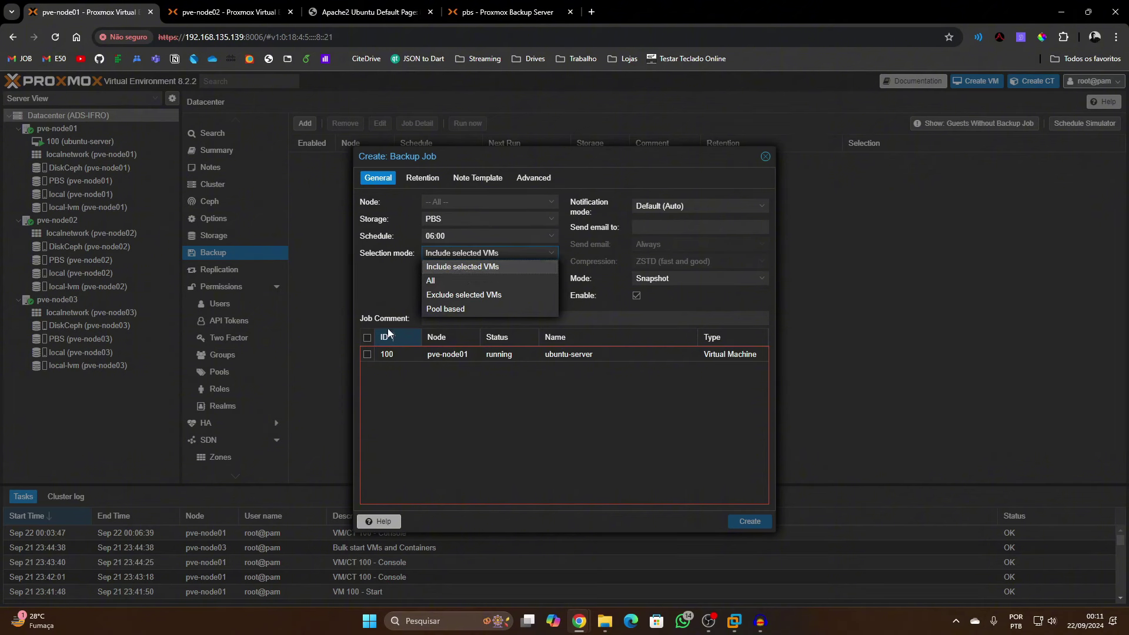
{"action": "left_click", "coordinate": [435, 282]}
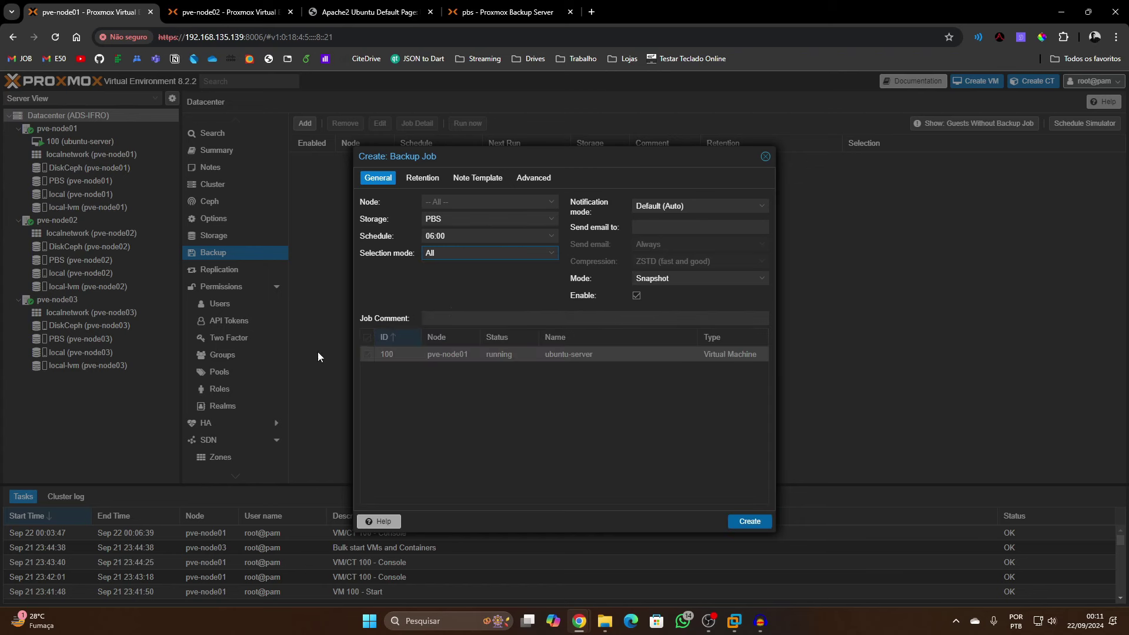
{"action": "left_click", "coordinate": [475, 251]}
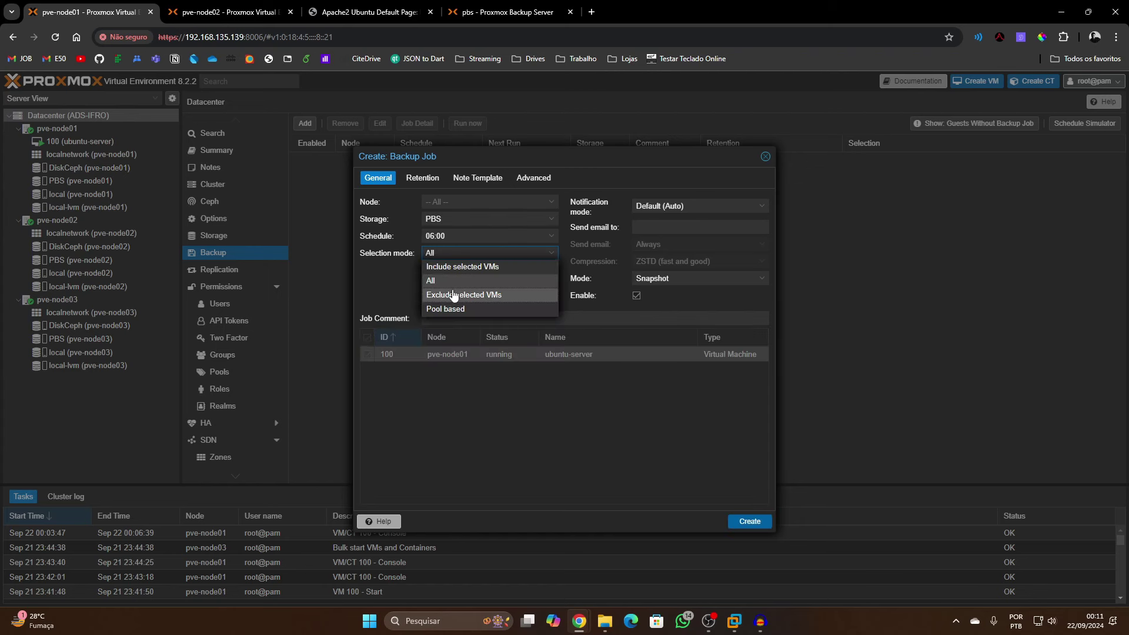
{"action": "left_click", "coordinate": [446, 292]}
{"action": "left_click", "coordinate": [367, 355]}
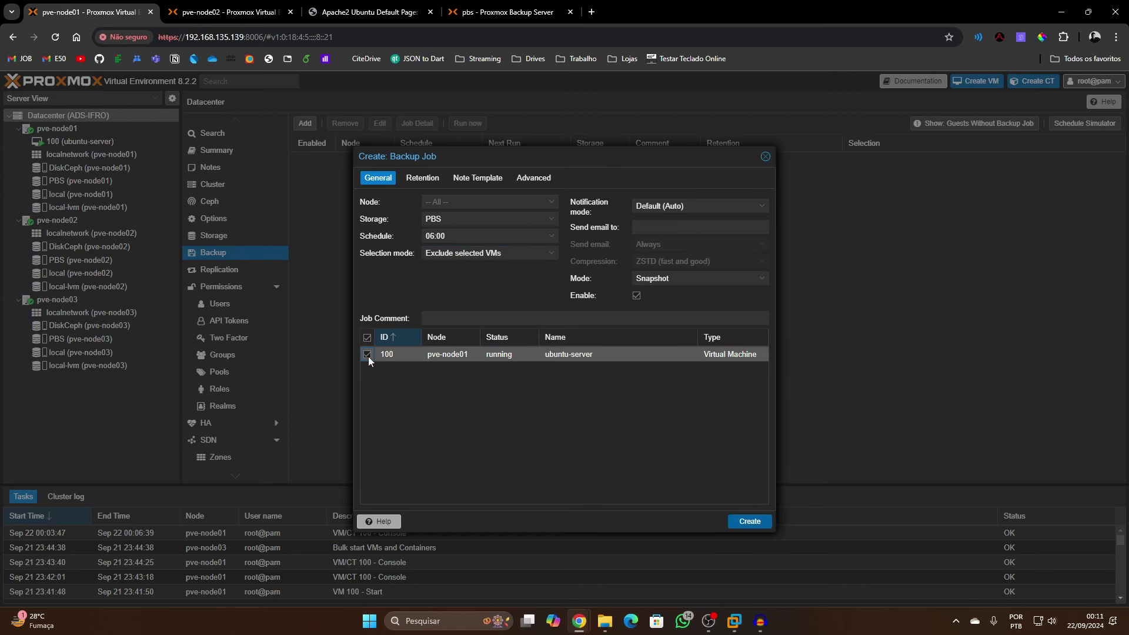
Try pool-based selection, return to All guests, and view the Retention settings
{"action": "left_click", "coordinate": [488, 253]}
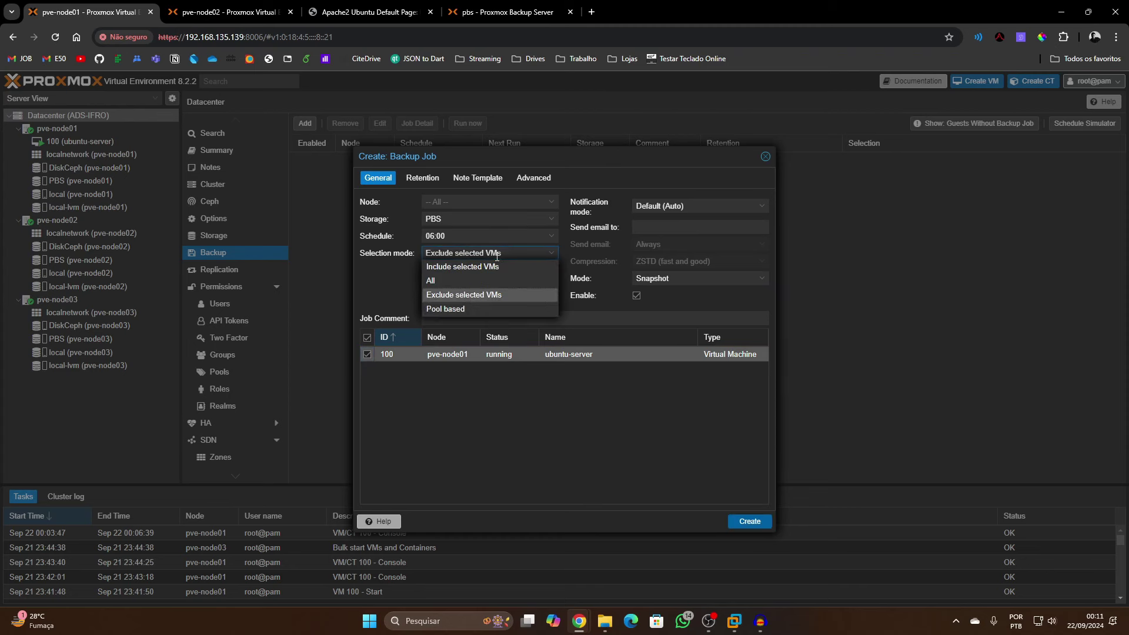
{"action": "left_click", "coordinate": [484, 315]}
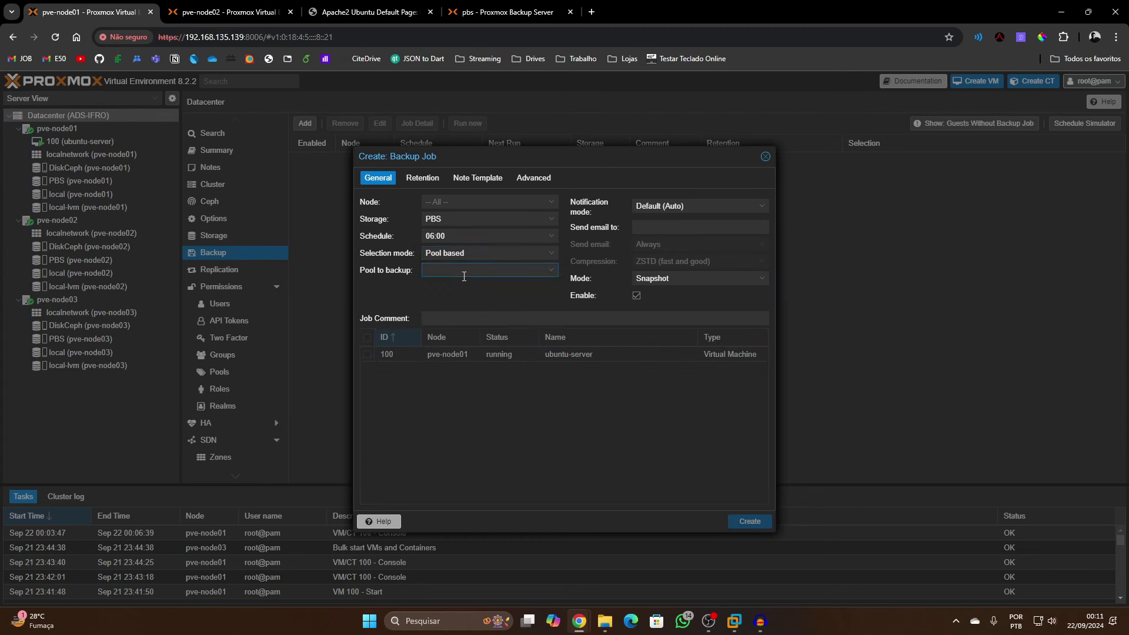
{"action": "left_click", "coordinate": [496, 254]}
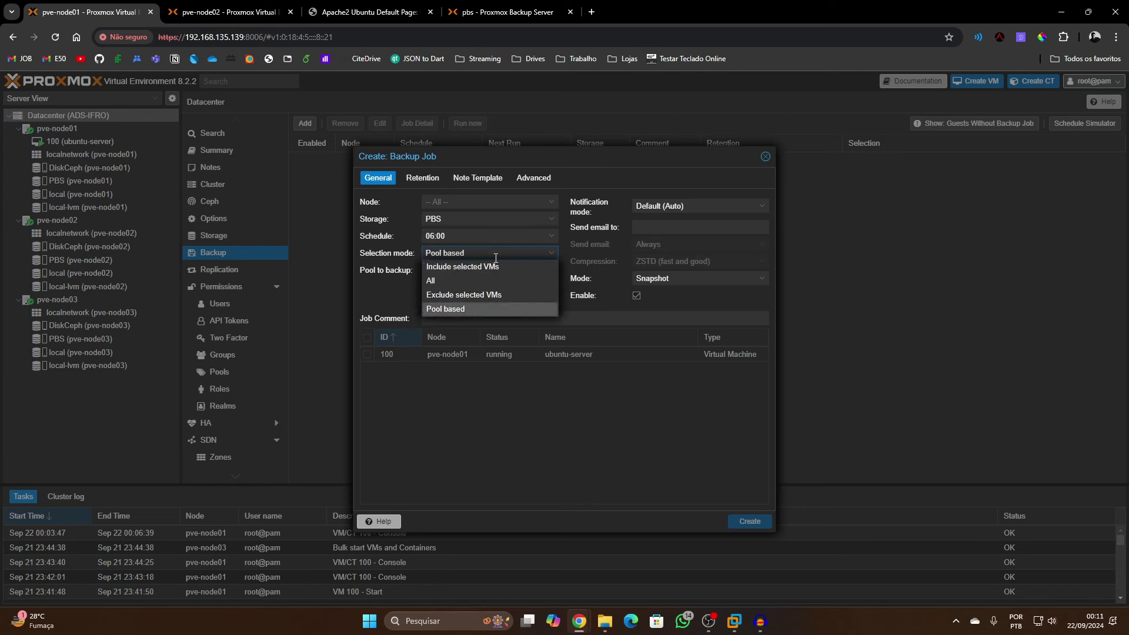
{"action": "left_click", "coordinate": [459, 280]}
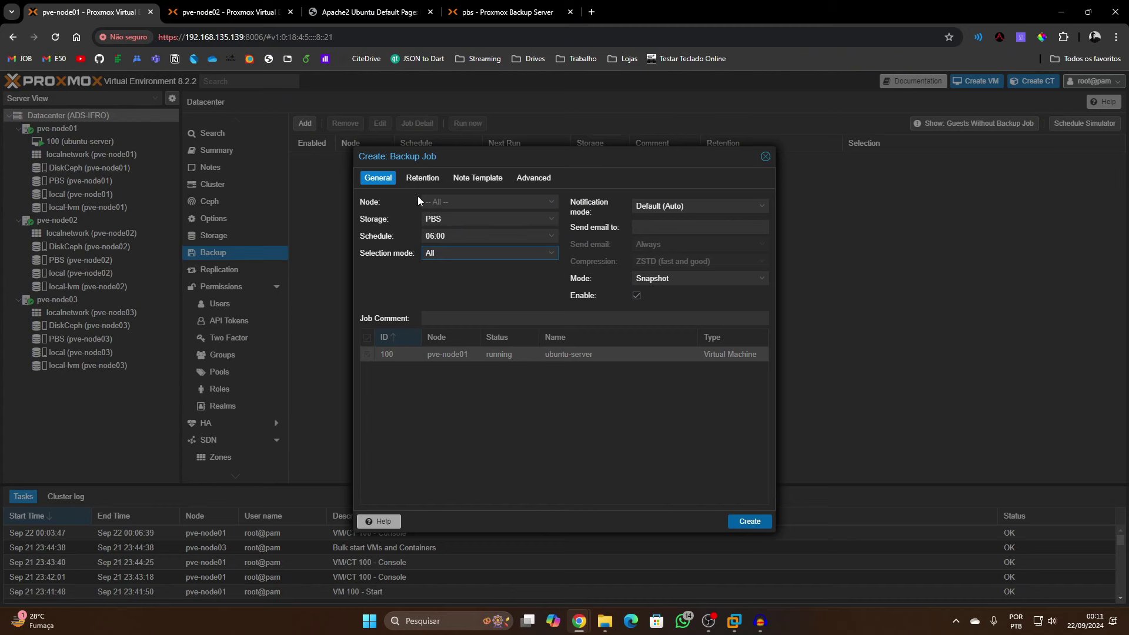
{"action": "left_click", "coordinate": [422, 178]}
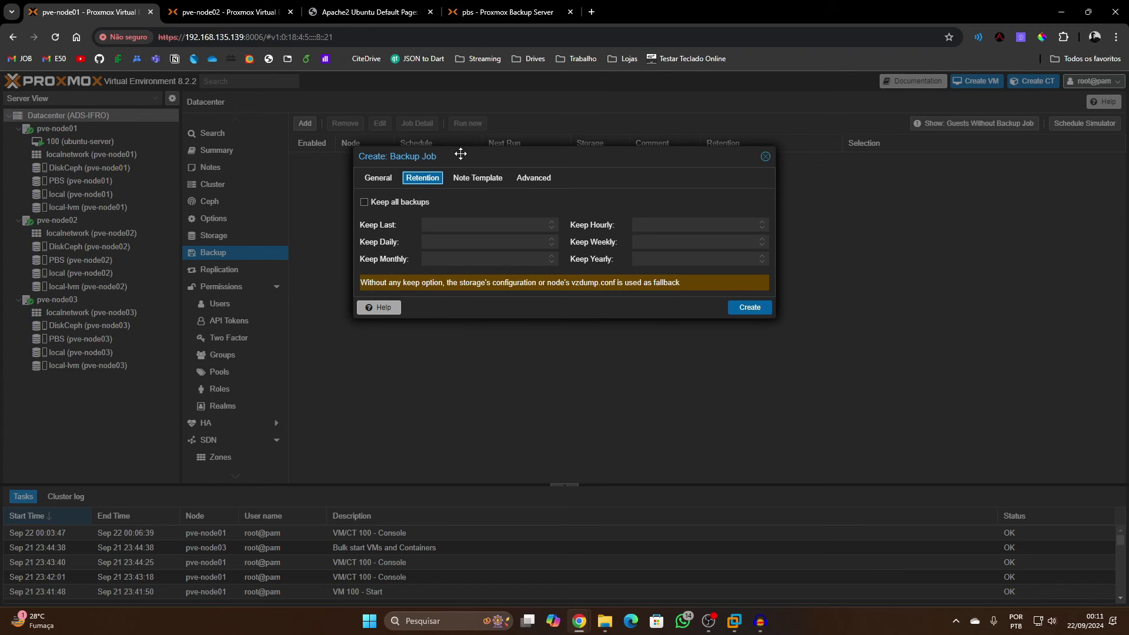
Set the backup notes template to {{guestname}} - {{node}} and create the job
{"action": "left_click", "coordinate": [500, 178]}
{"action": "left_click", "coordinate": [517, 204]}
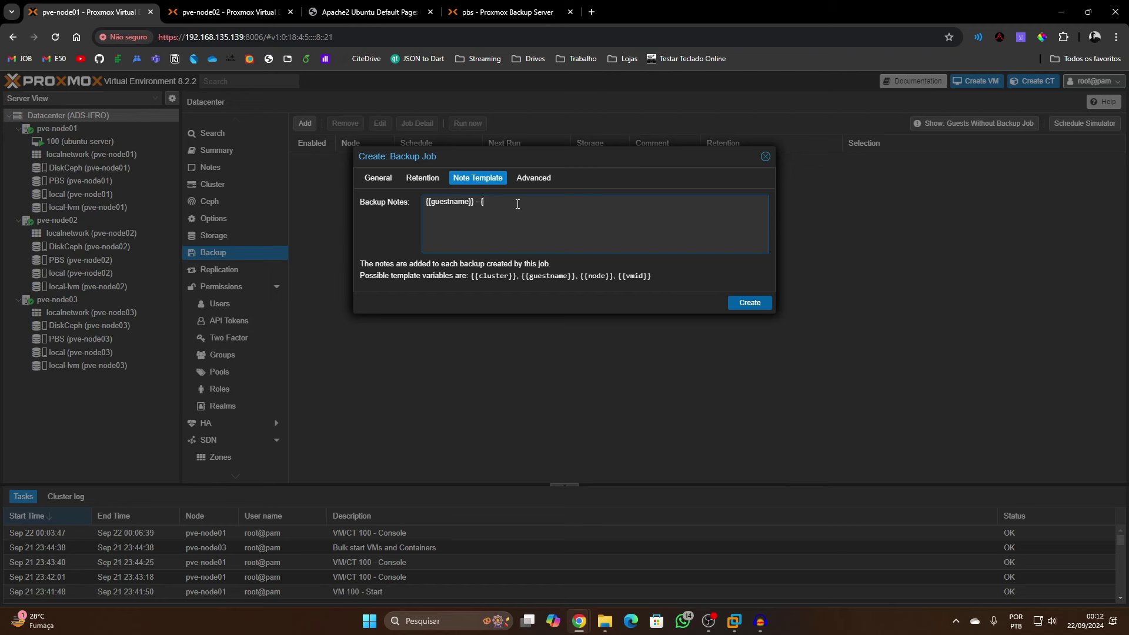
{"action": "type", "text": "} - {{node"}
{"action": "left_click", "coordinate": [535, 178]}
{"action": "left_click", "coordinate": [465, 179]}
{"action": "left_click", "coordinate": [376, 178]}
{"action": "left_click", "coordinate": [763, 522]}
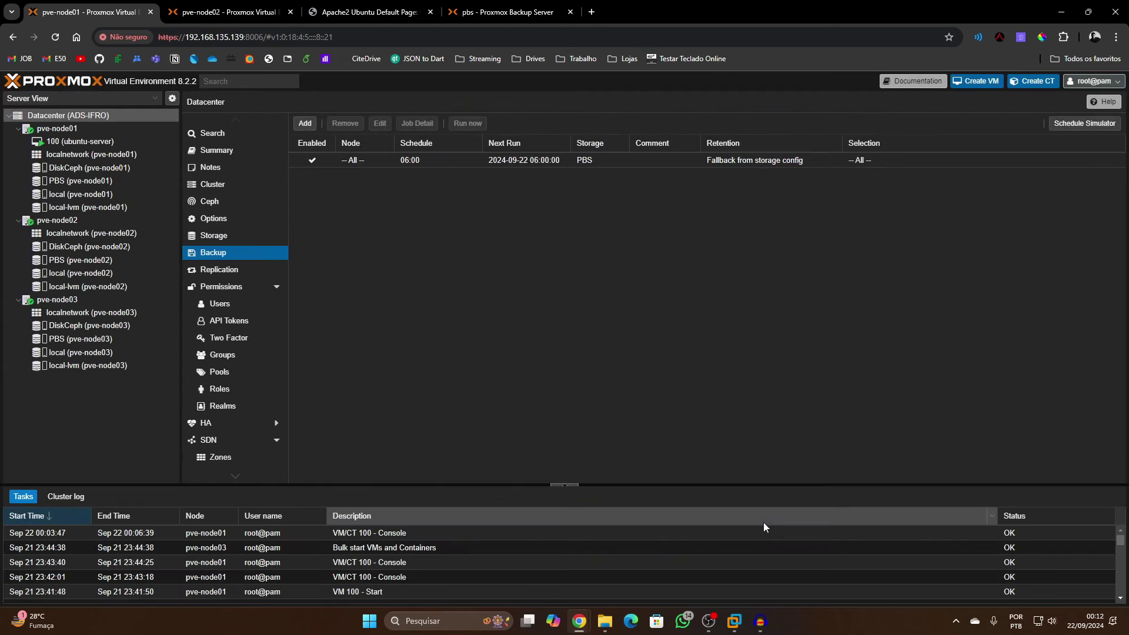
Run the backup job now and follow the VM 100 backup task log to OK
{"action": "left_click", "coordinate": [482, 167]}
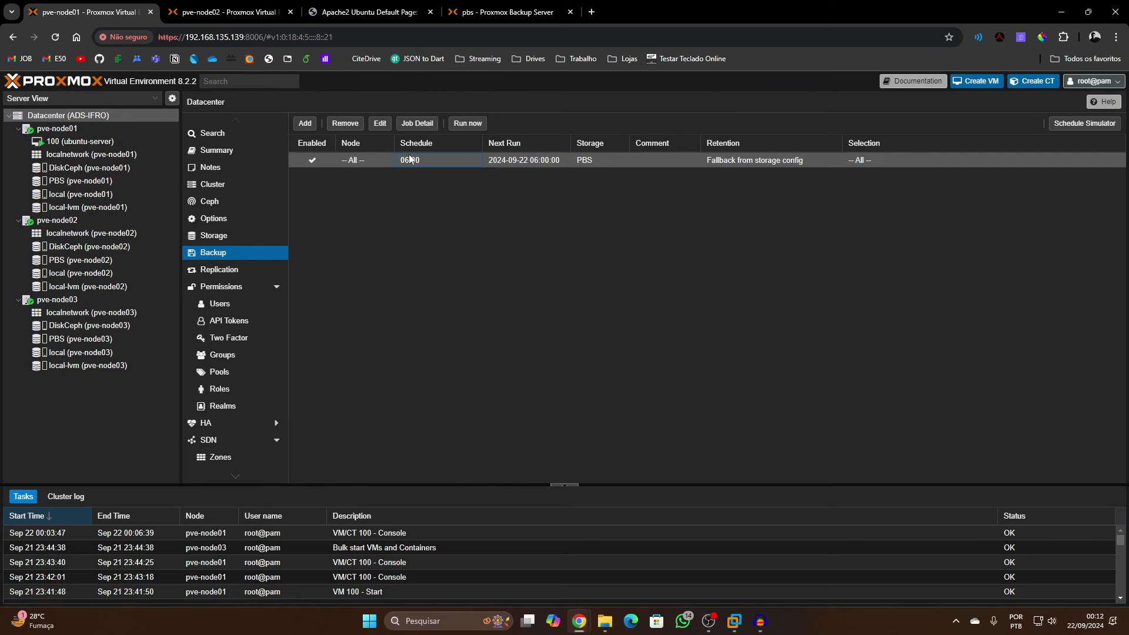
{"action": "left_click", "coordinate": [467, 122]}
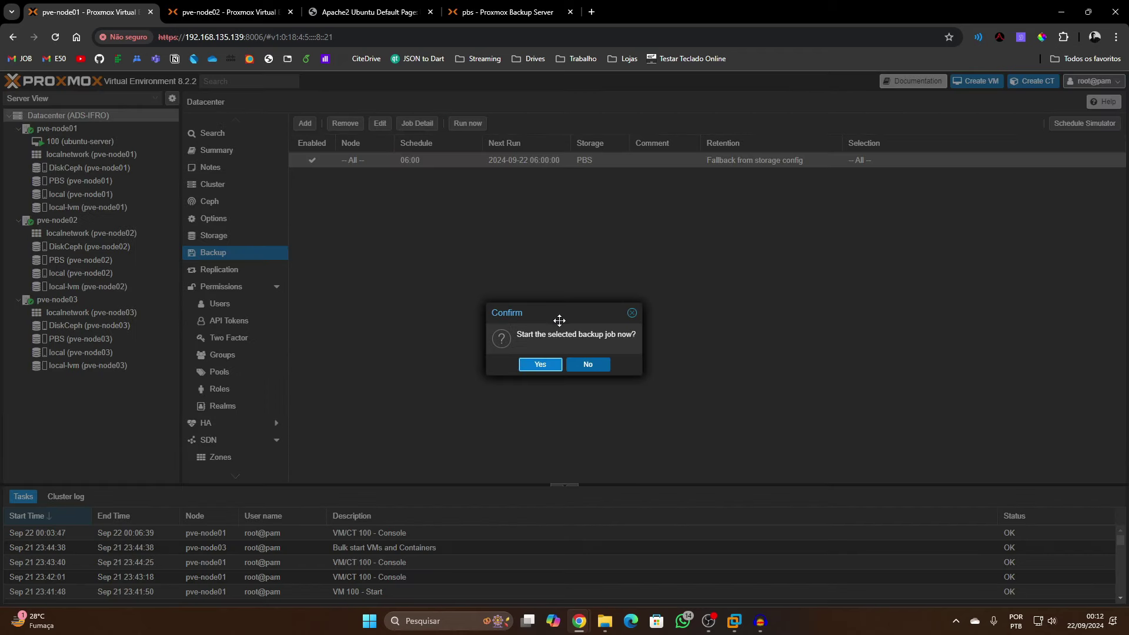
{"action": "left_click", "coordinate": [540, 364]}
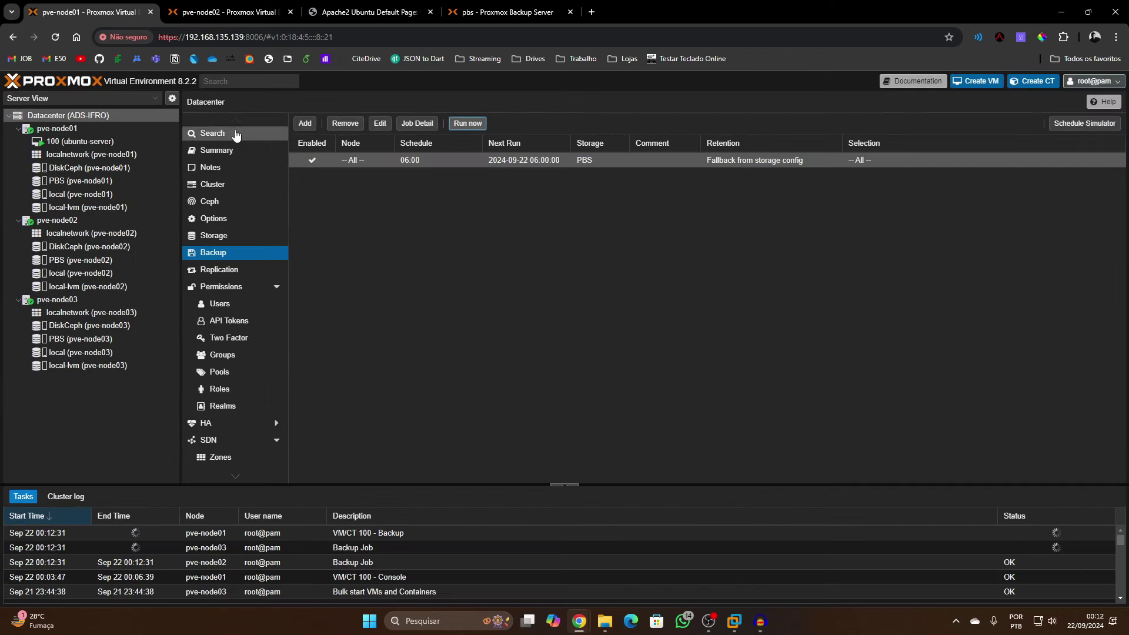
{"action": "double_click", "coordinate": [402, 533]}
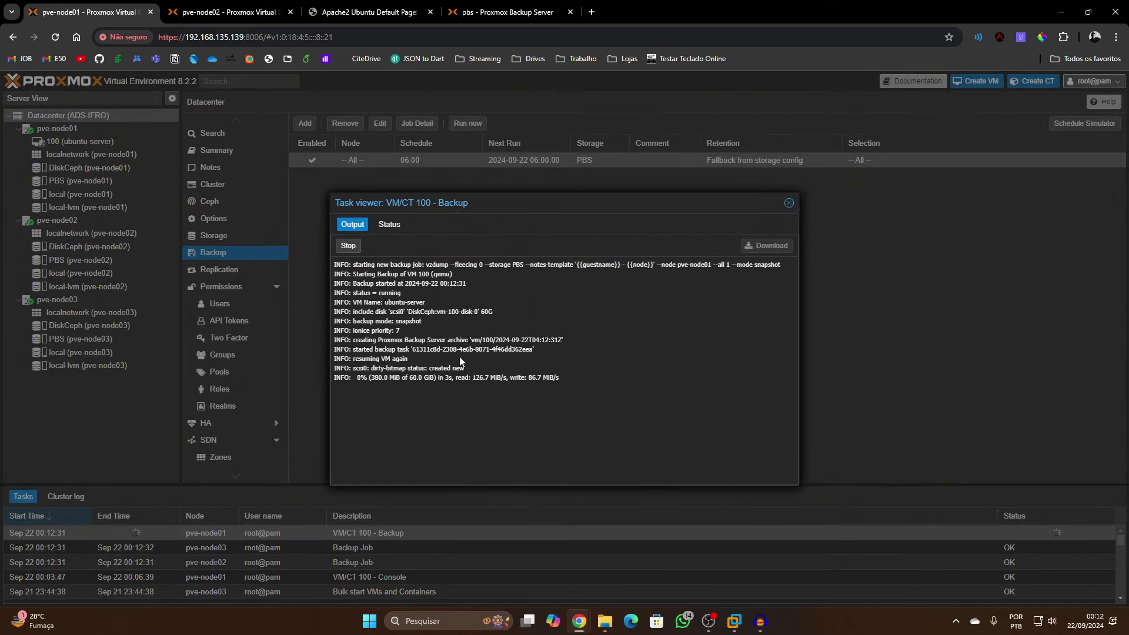
{"action": "left_click_drag", "start_coordinate": [353, 378], "coordinate": [450, 403]}
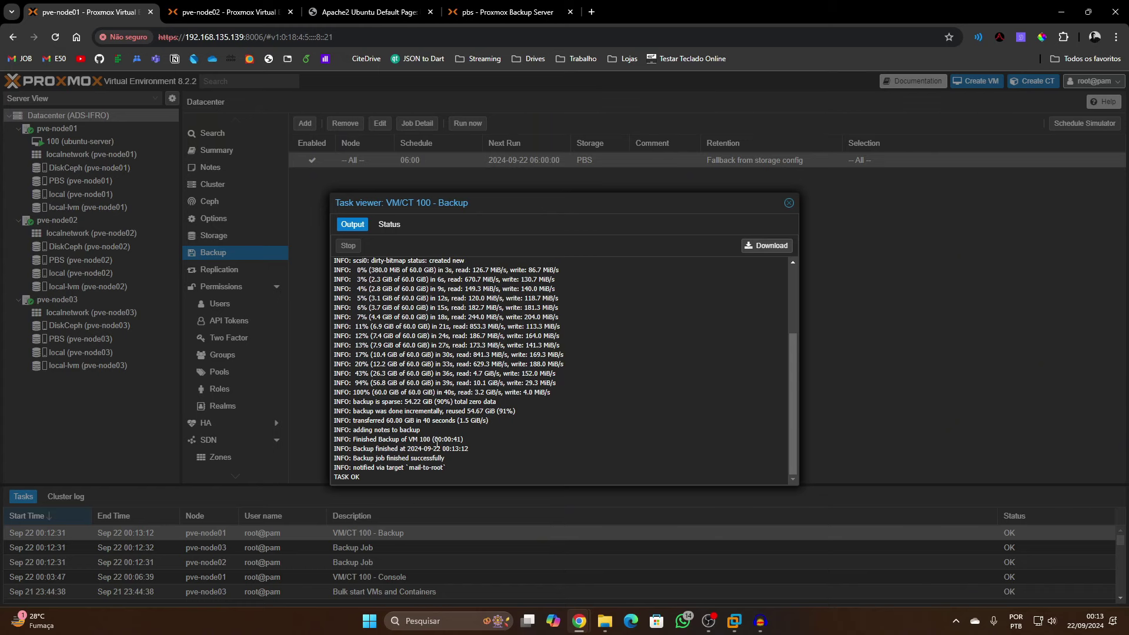
{"action": "left_click", "coordinate": [789, 204]}
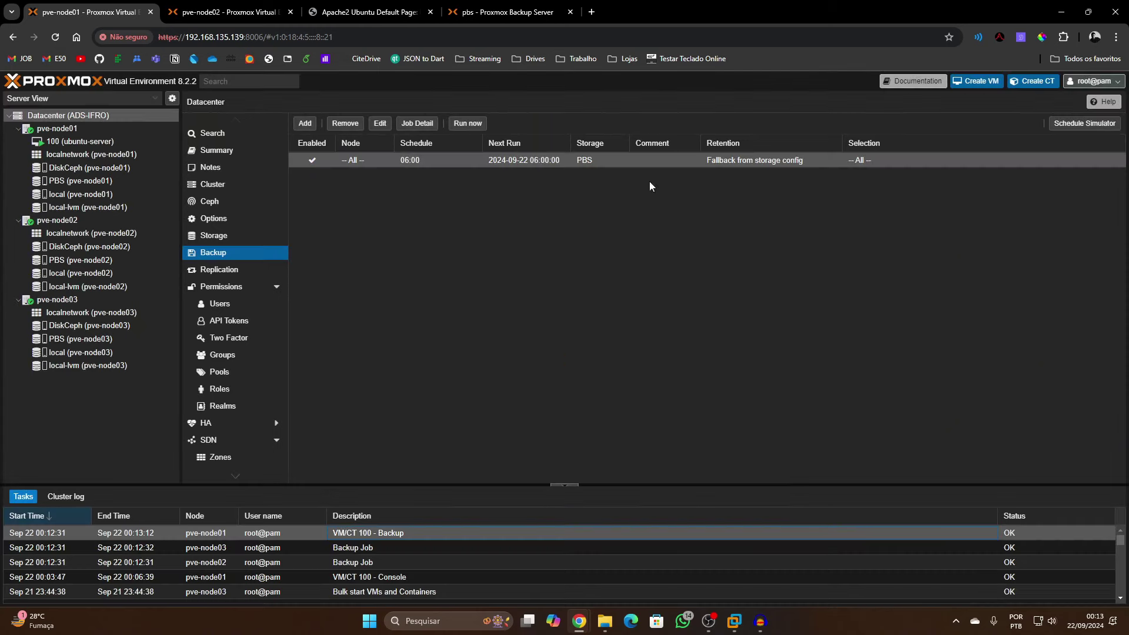
{"action": "left_click", "coordinate": [507, 11]}
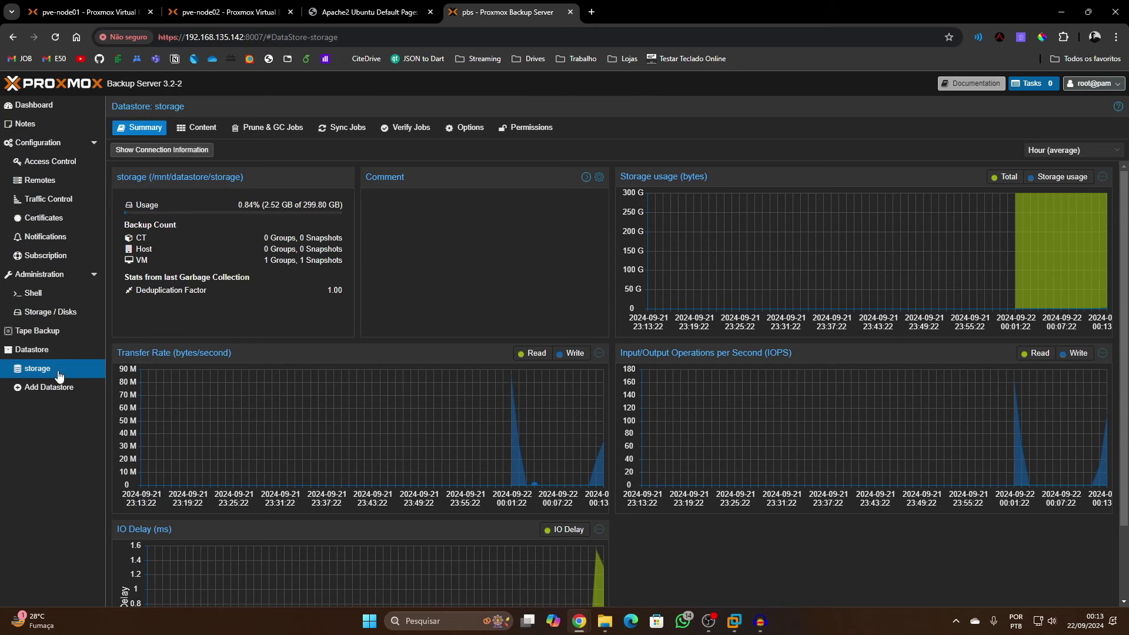
{"action": "left_click", "coordinate": [194, 131]}
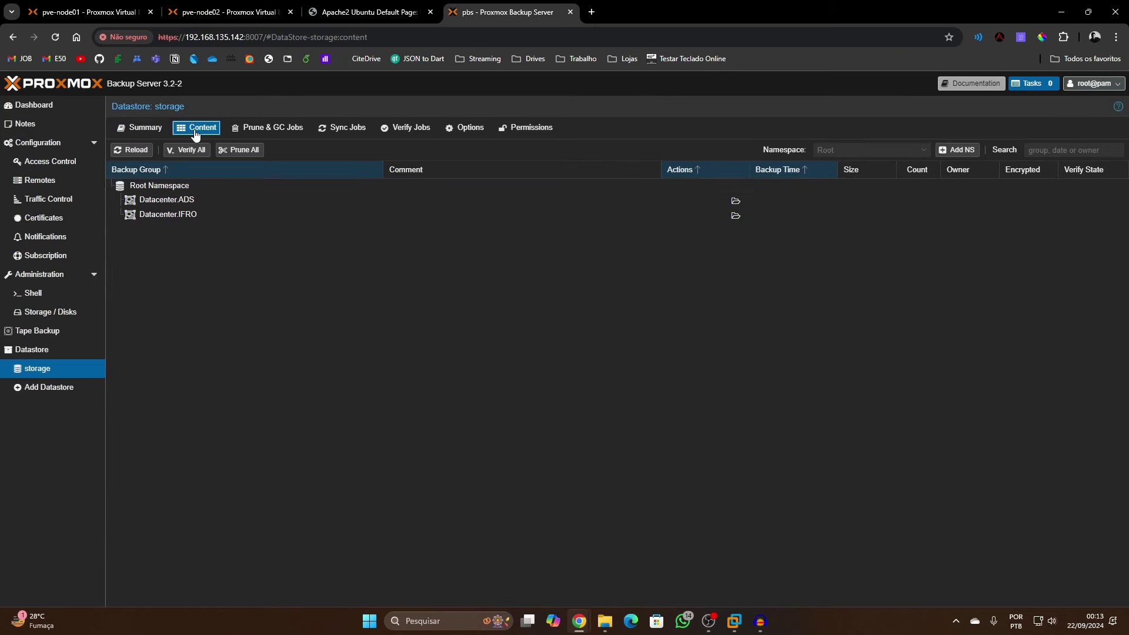
{"action": "double_click", "coordinate": [172, 198]}
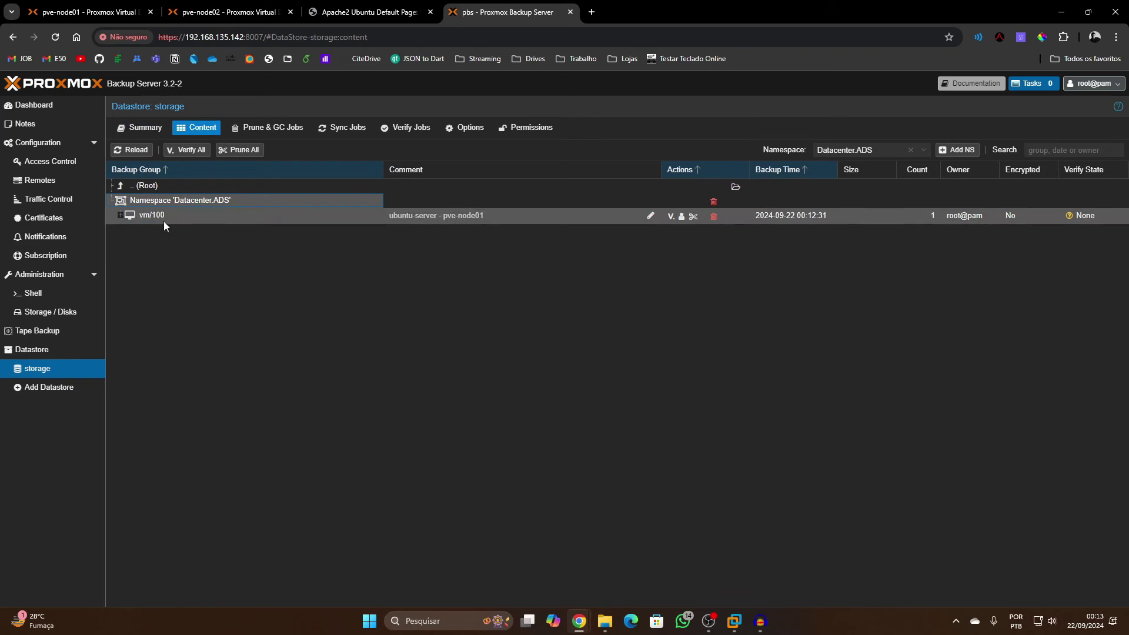
{"action": "left_click", "coordinate": [121, 216]}
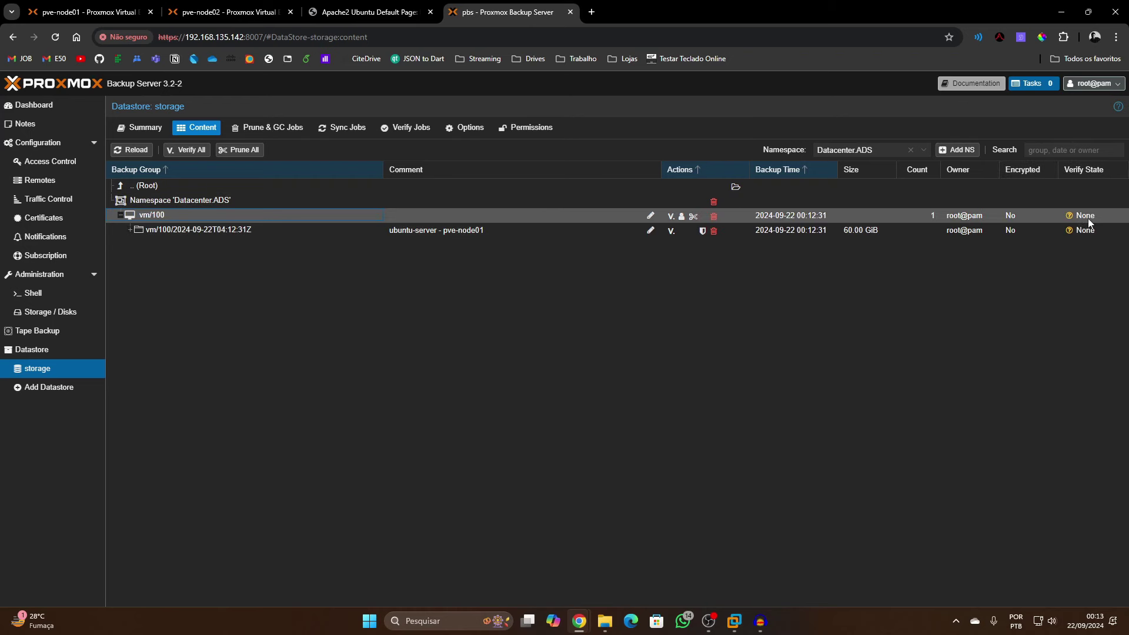
{"action": "mouse_move", "coordinate": [1080, 219]}
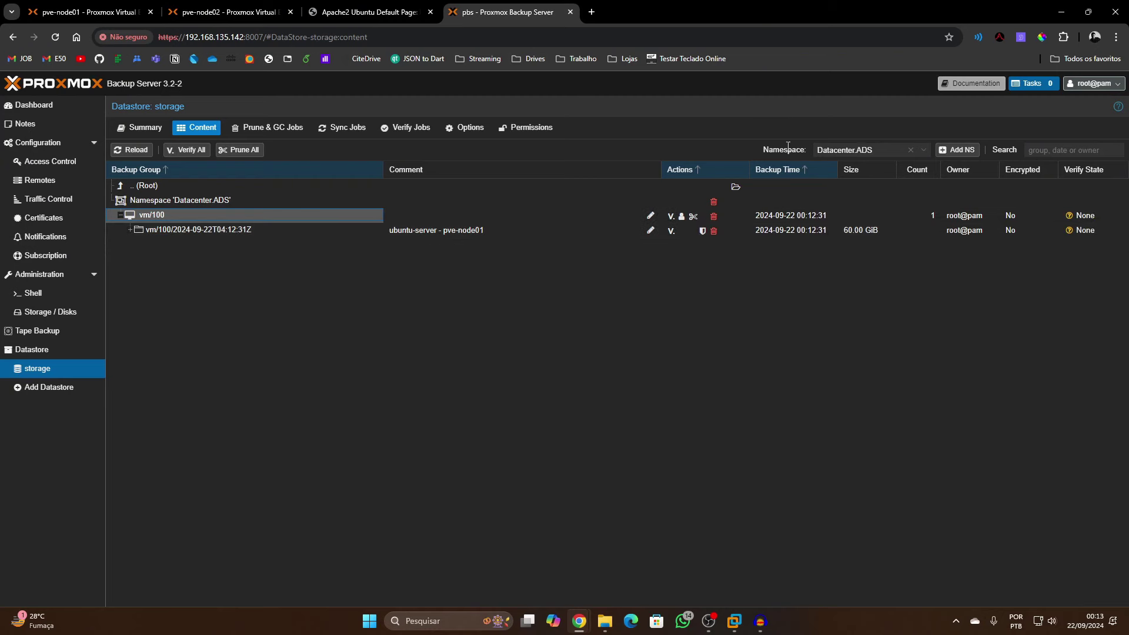
{"action": "left_click", "coordinate": [41, 108]}
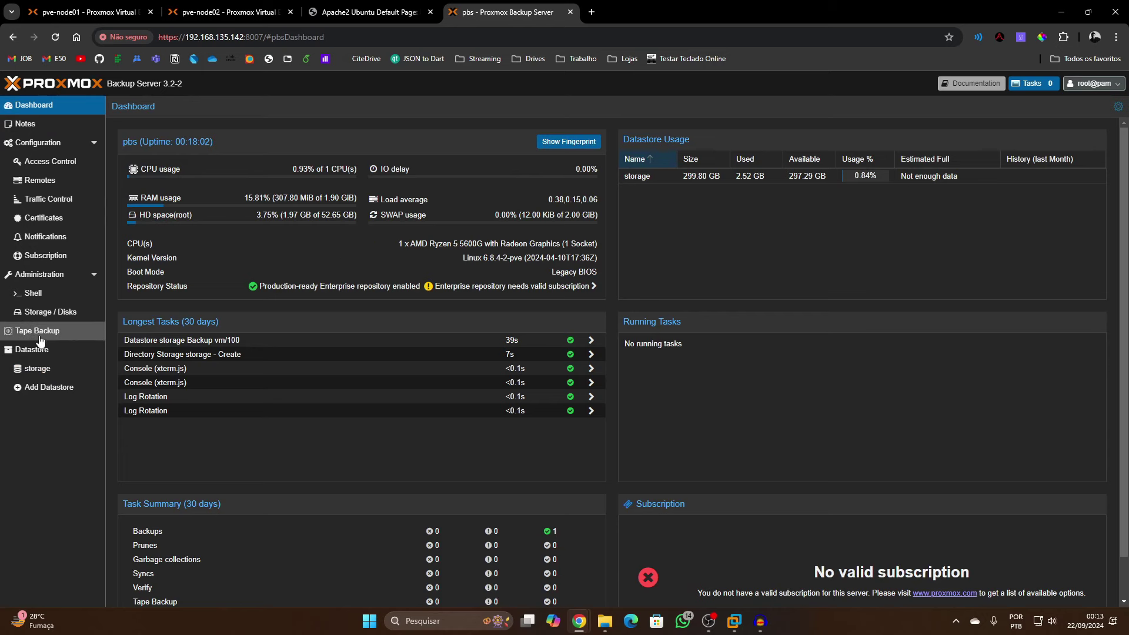
{"action": "left_click", "coordinate": [33, 351]}
{"action": "left_click", "coordinate": [140, 133]}
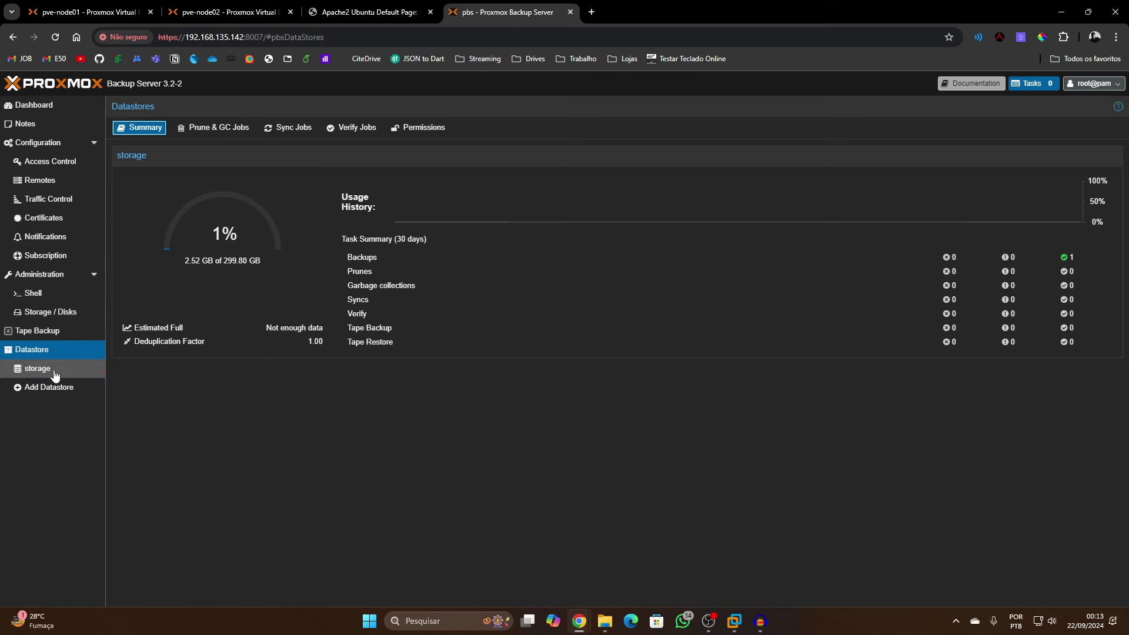
{"action": "left_click", "coordinate": [82, 11]}
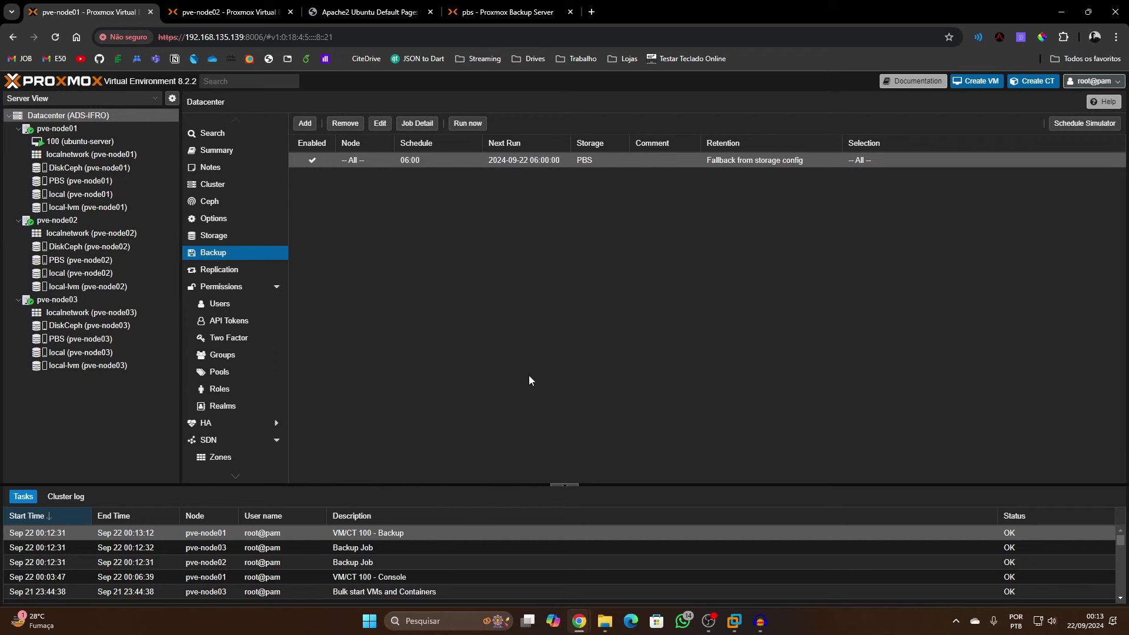
Select VM 100's backup on pve-node03's PBS storage and open File Restore
{"action": "left_click", "coordinate": [111, 298]}
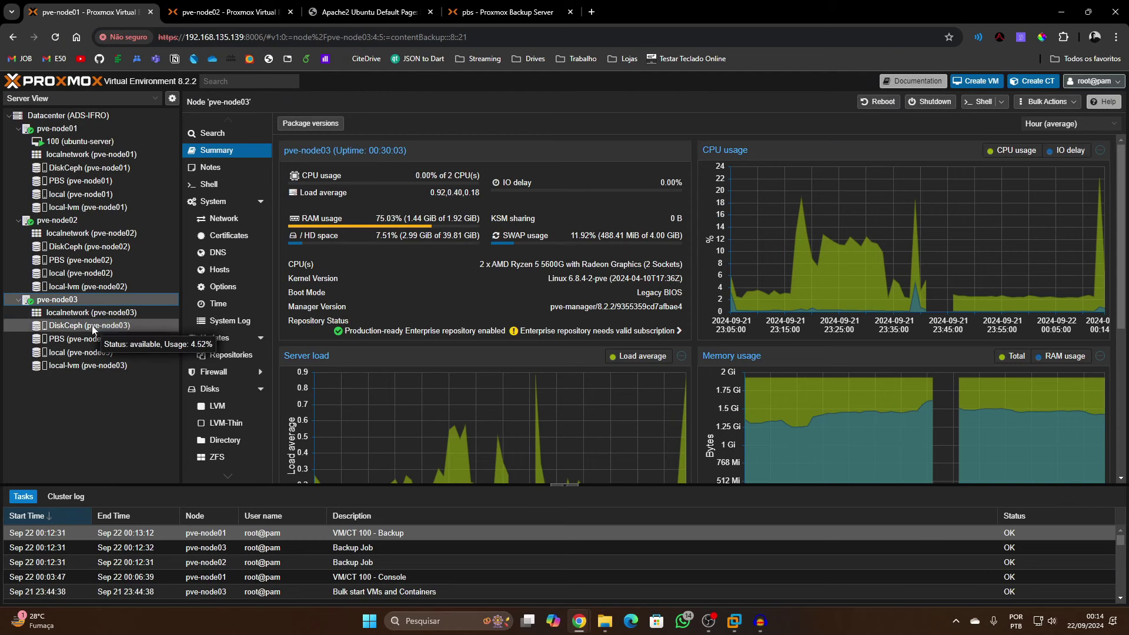
{"action": "left_click", "coordinate": [66, 338]}
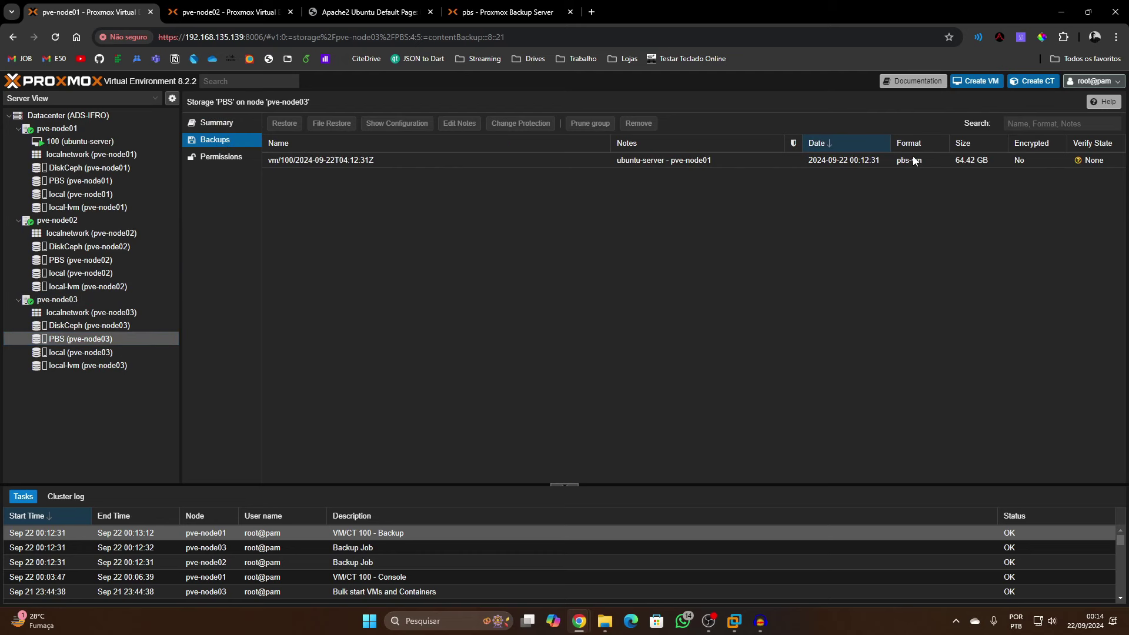
{"action": "left_click", "coordinate": [937, 162]}
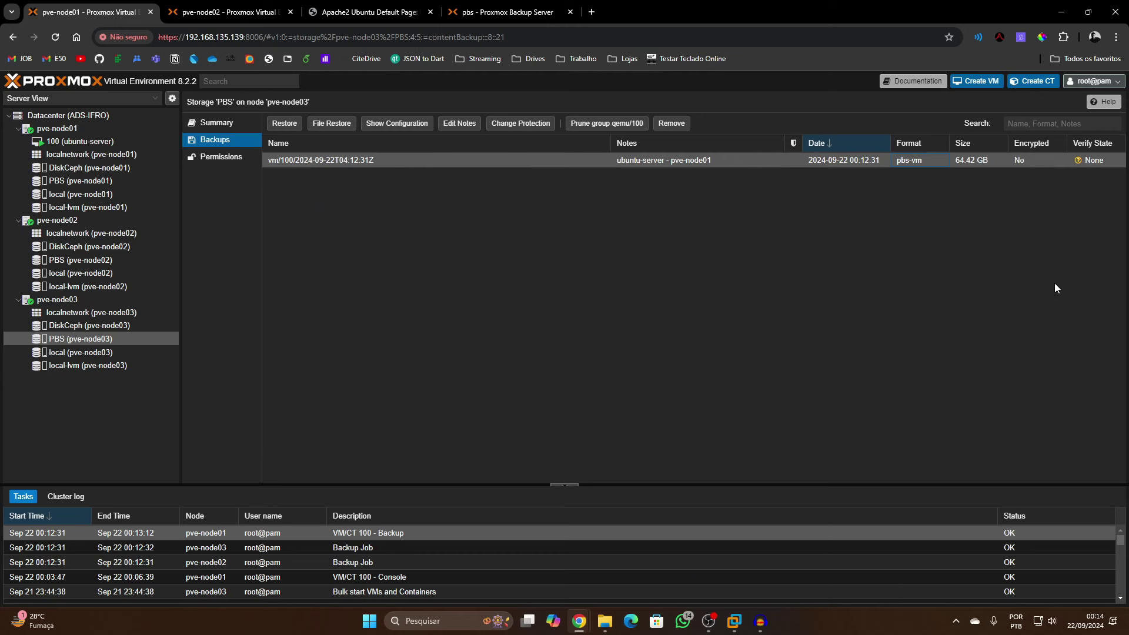
{"action": "left_click", "coordinate": [331, 123]}
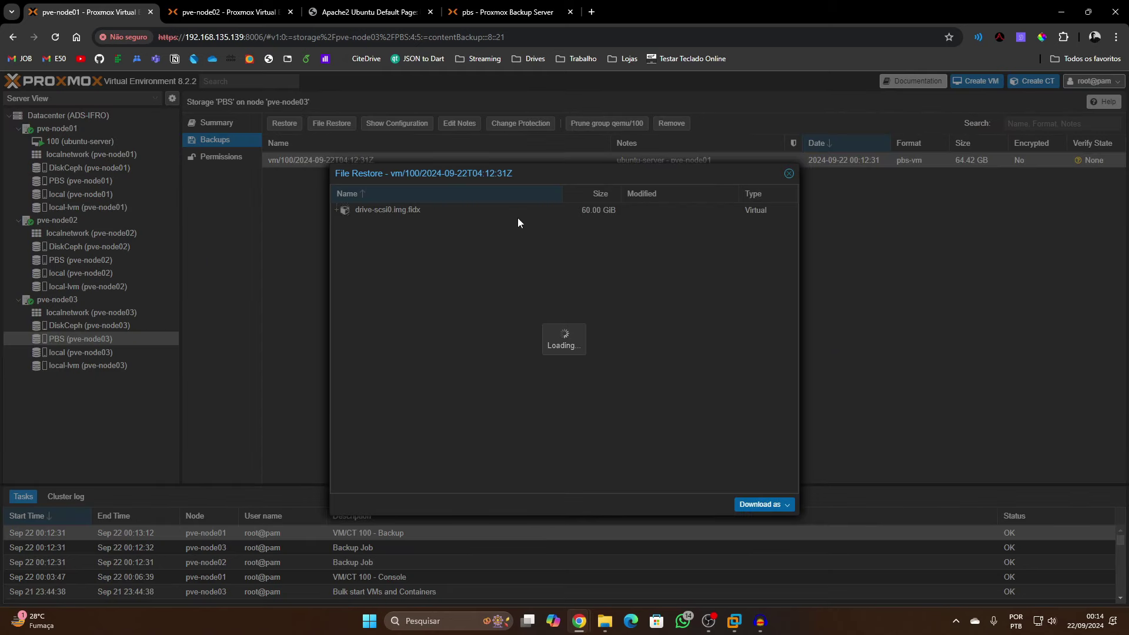
Expand drive-scsi0.img.fidx through lvm and ubuntu-vg to list ubuntu-lv's root folders
{"action": "left_click_drag", "start_coordinate": [488, 174], "coordinate": [481, 166]}
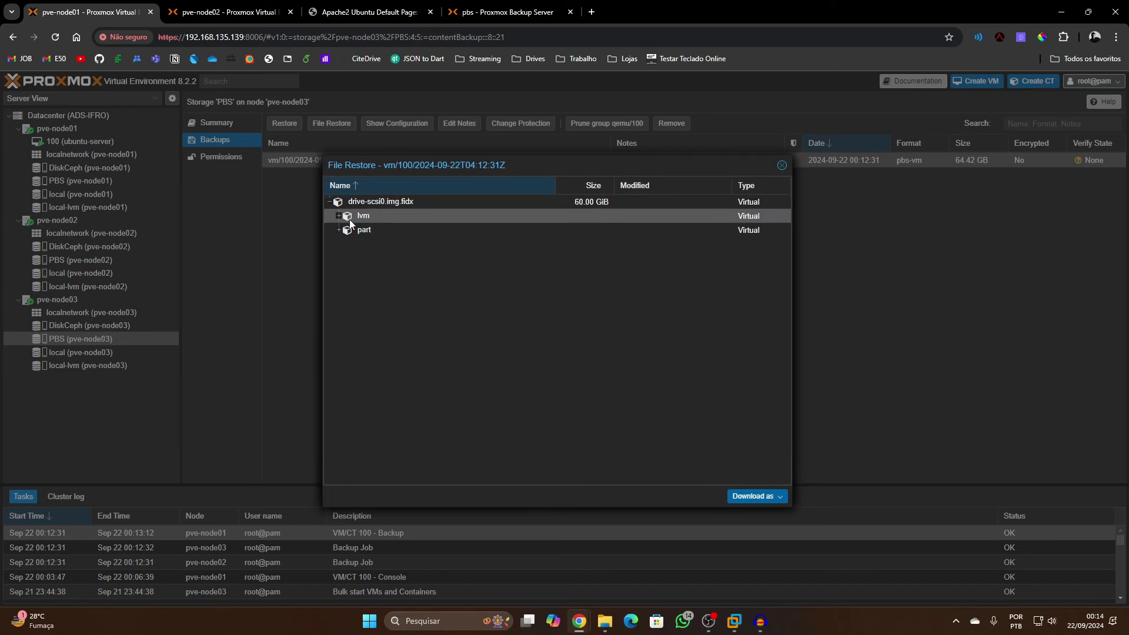
{"action": "left_click", "coordinate": [339, 215]}
{"action": "left_click", "coordinate": [347, 230]}
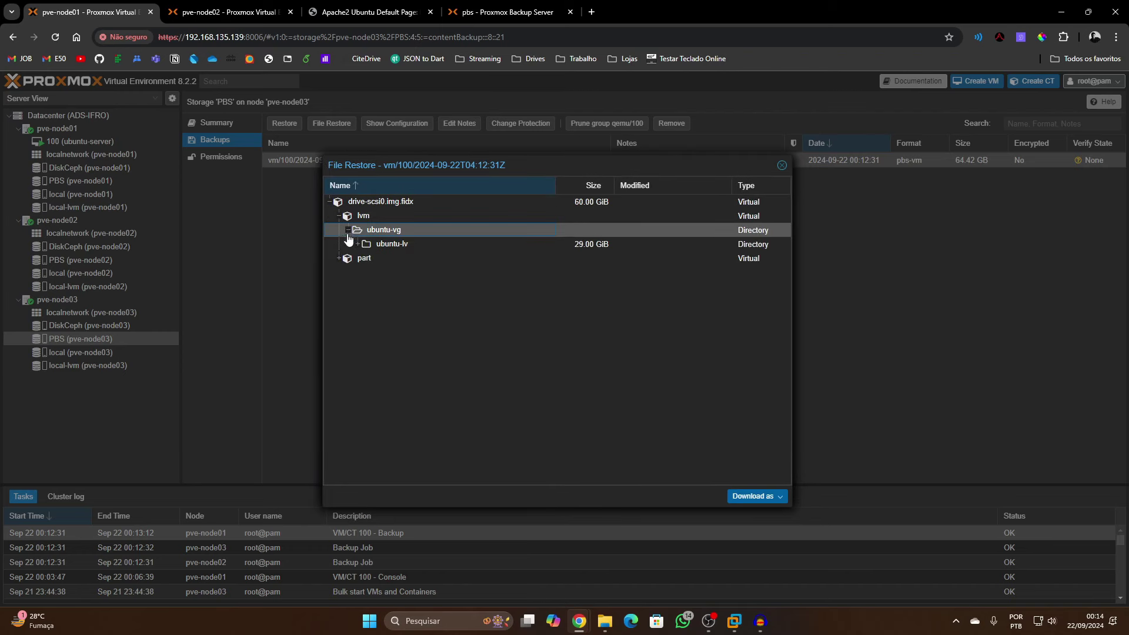
{"action": "left_click", "coordinate": [353, 243]}
{"action": "left_click", "coordinate": [358, 243]}
{"action": "scroll", "coordinate": [359, 295], "scroll_direction": "down", "scroll_amount": 3}
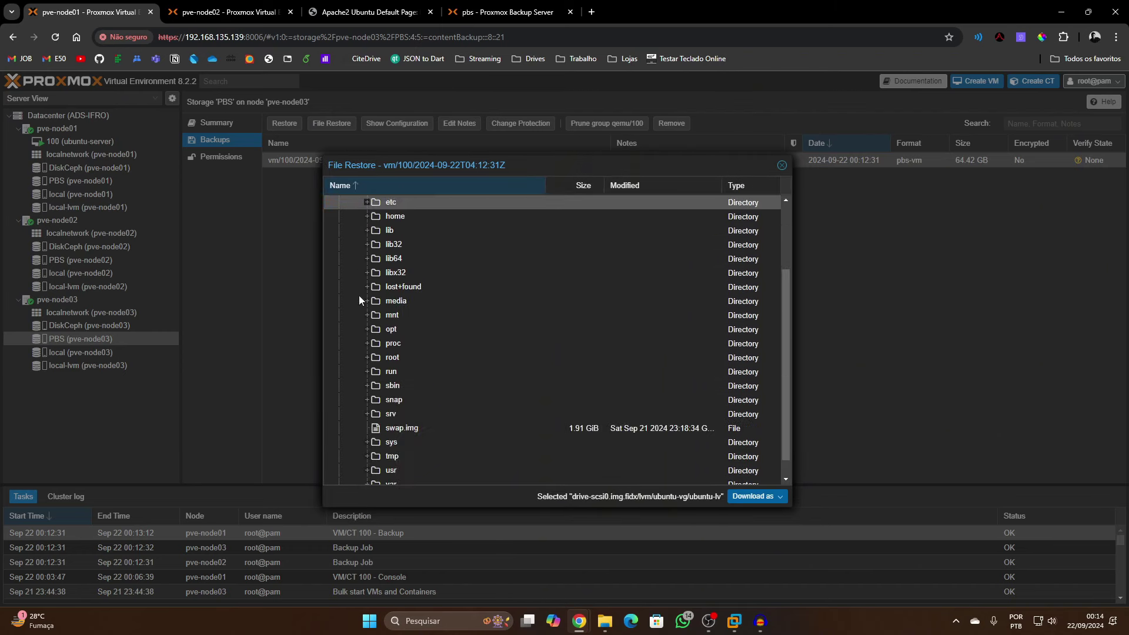
{"action": "scroll", "coordinate": [359, 295], "scroll_direction": "down", "scroll_amount": 1}
{"action": "scroll", "coordinate": [371, 317], "scroll_direction": "up", "scroll_amount": 4}
Expand the etc folder, scroll through its contents, then collapse the tree
{"action": "left_click", "coordinate": [366, 300]}
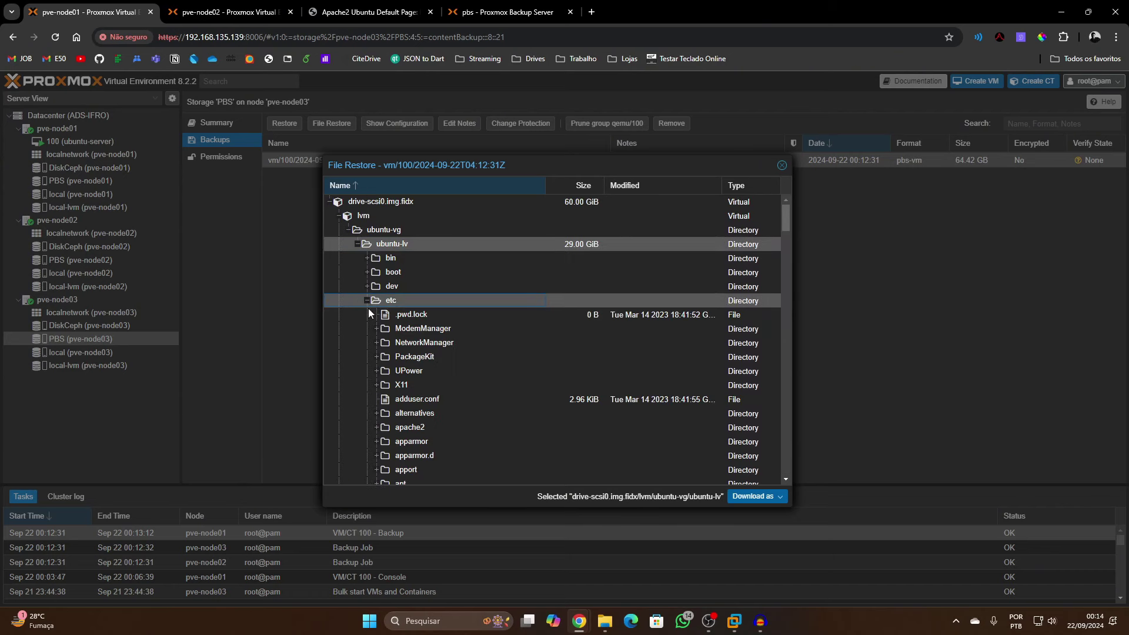
{"action": "scroll", "coordinate": [379, 356], "scroll_direction": "down", "scroll_amount": 5}
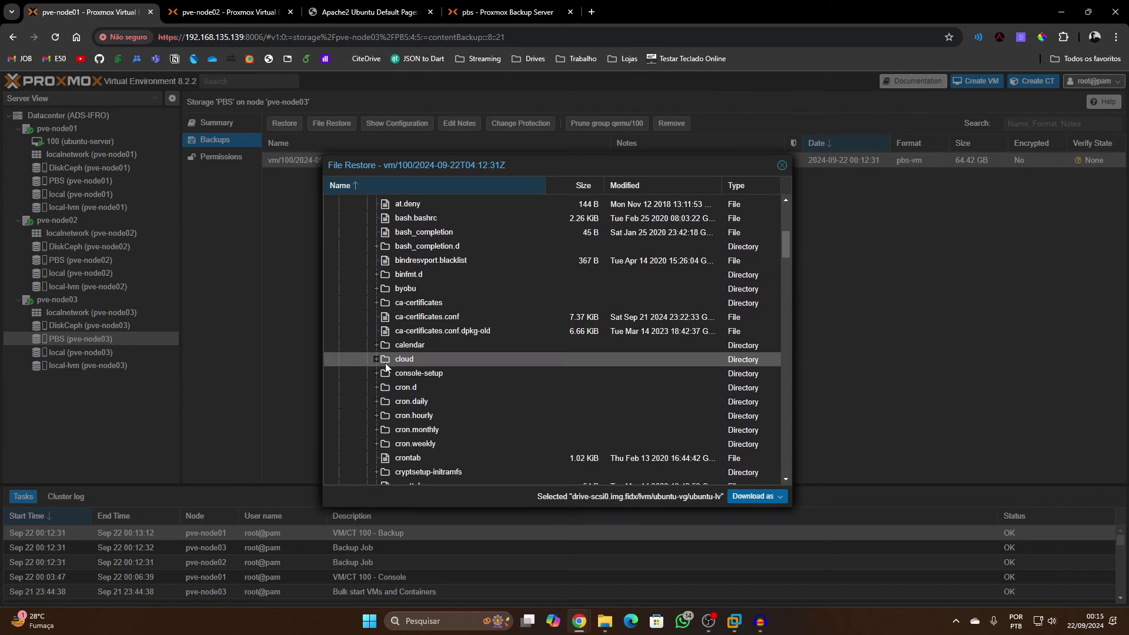
{"action": "scroll", "coordinate": [390, 388], "scroll_direction": "down", "scroll_amount": 1}
{"action": "scroll", "coordinate": [393, 388], "scroll_direction": "down", "scroll_amount": 2}
{"action": "scroll", "coordinate": [393, 386], "scroll_direction": "down", "scroll_amount": 10}
{"action": "scroll", "coordinate": [394, 382], "scroll_direction": "down", "scroll_amount": 15}
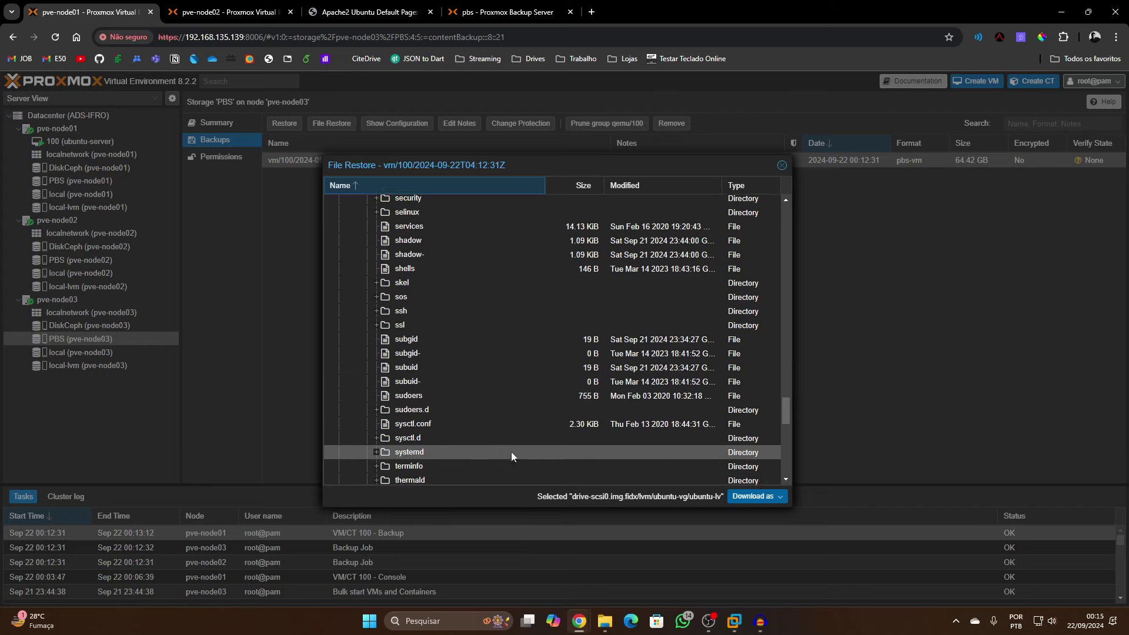
{"action": "scroll", "coordinate": [511, 452], "scroll_direction": "down", "scroll_amount": 5}
{"action": "scroll", "coordinate": [515, 435], "scroll_direction": "up", "scroll_amount": 20}
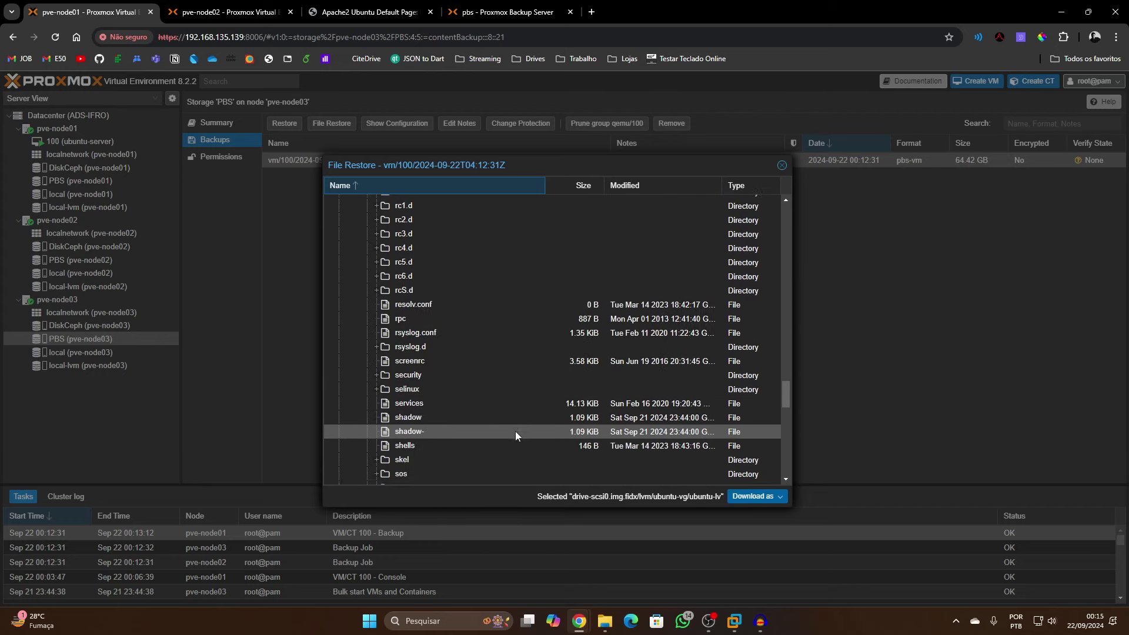
{"action": "scroll", "coordinate": [527, 405], "scroll_direction": "up", "scroll_amount": 15}
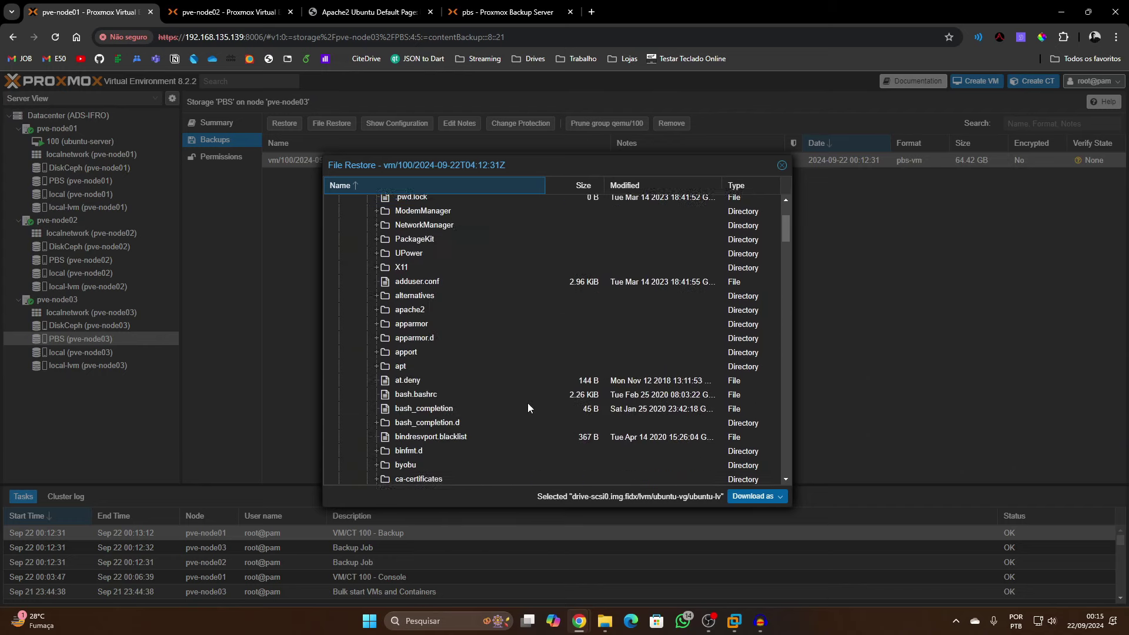
{"action": "left_click", "coordinate": [328, 202]}
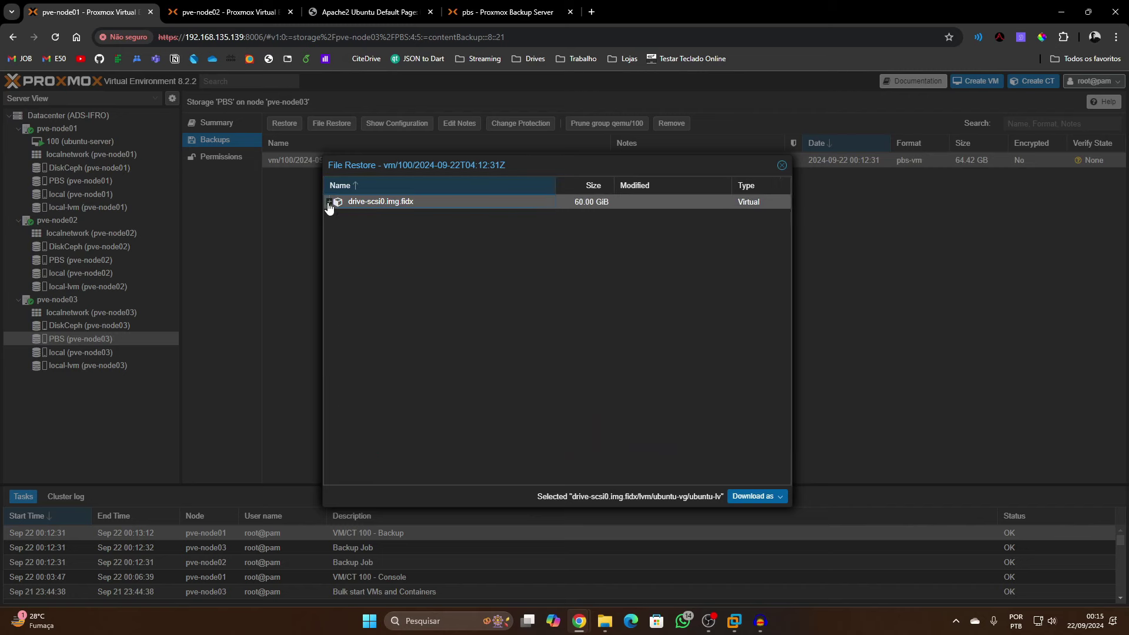
Close File Restore and cycle through the pve-node02, PBS and pve-node01 browser tabs
{"action": "left_click", "coordinate": [782, 166]}
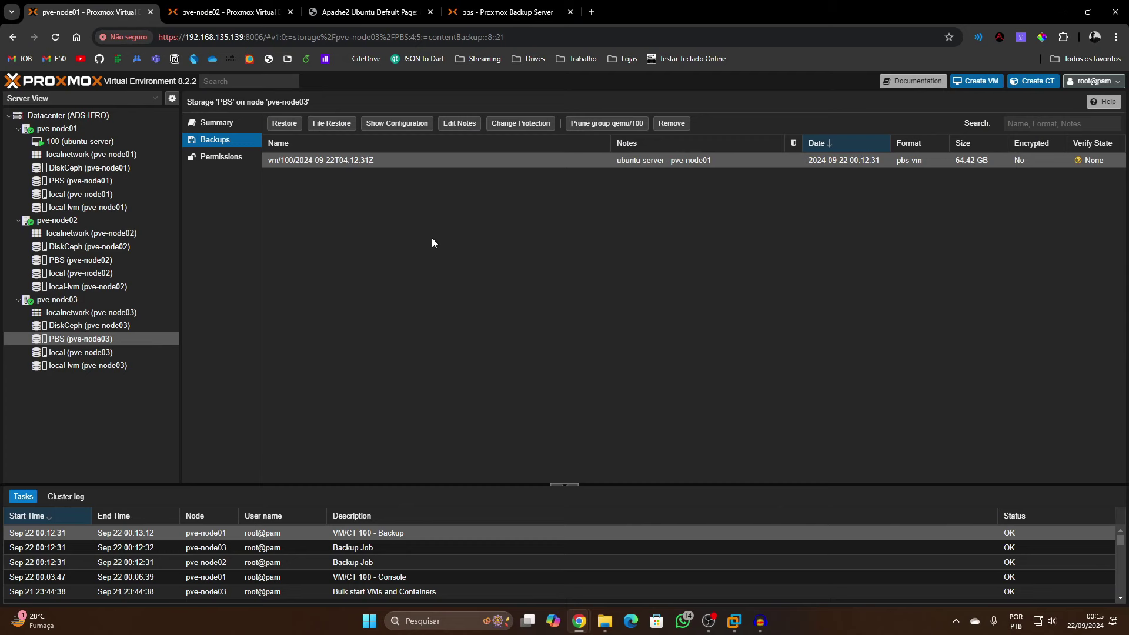
{"action": "left_click", "coordinate": [226, 11]}
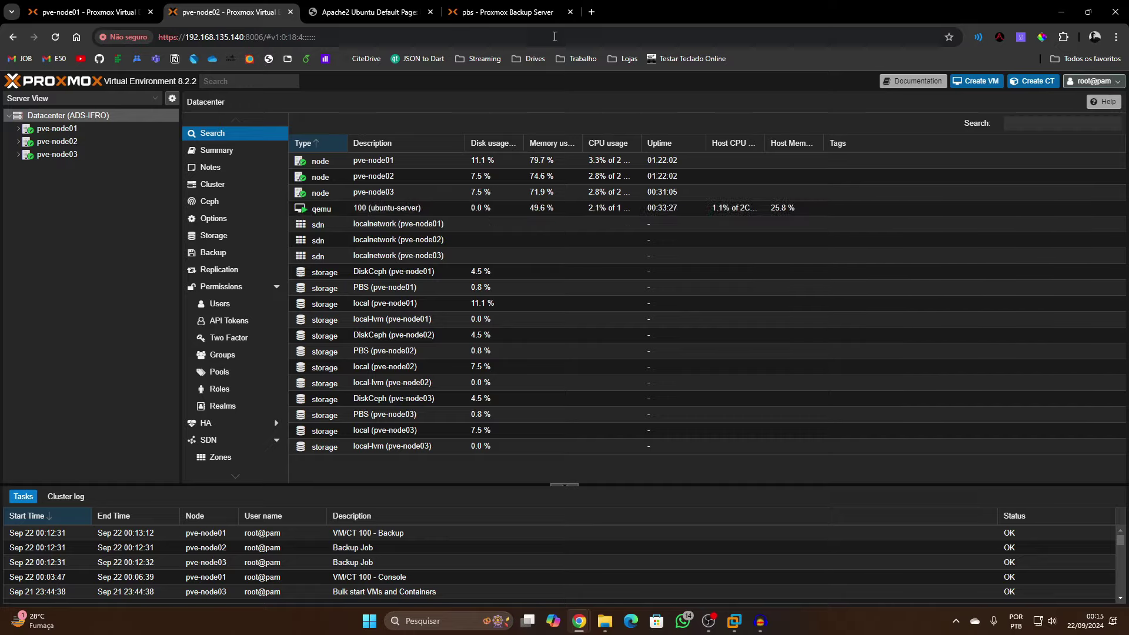
{"action": "left_click", "coordinate": [558, 13]}
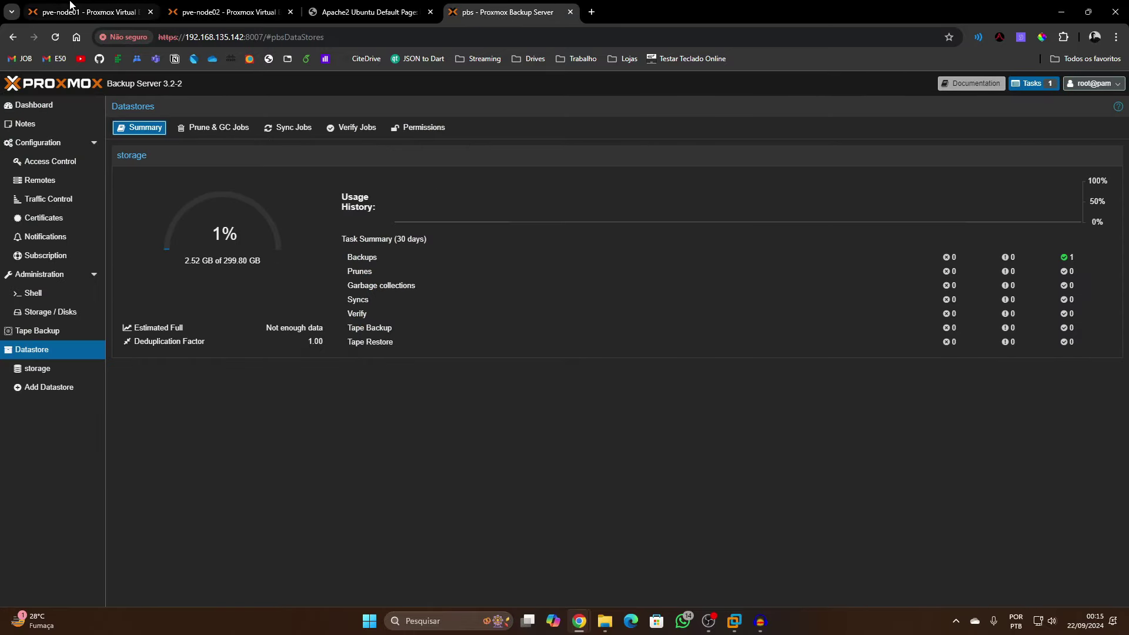
{"action": "left_click", "coordinate": [69, 8]}
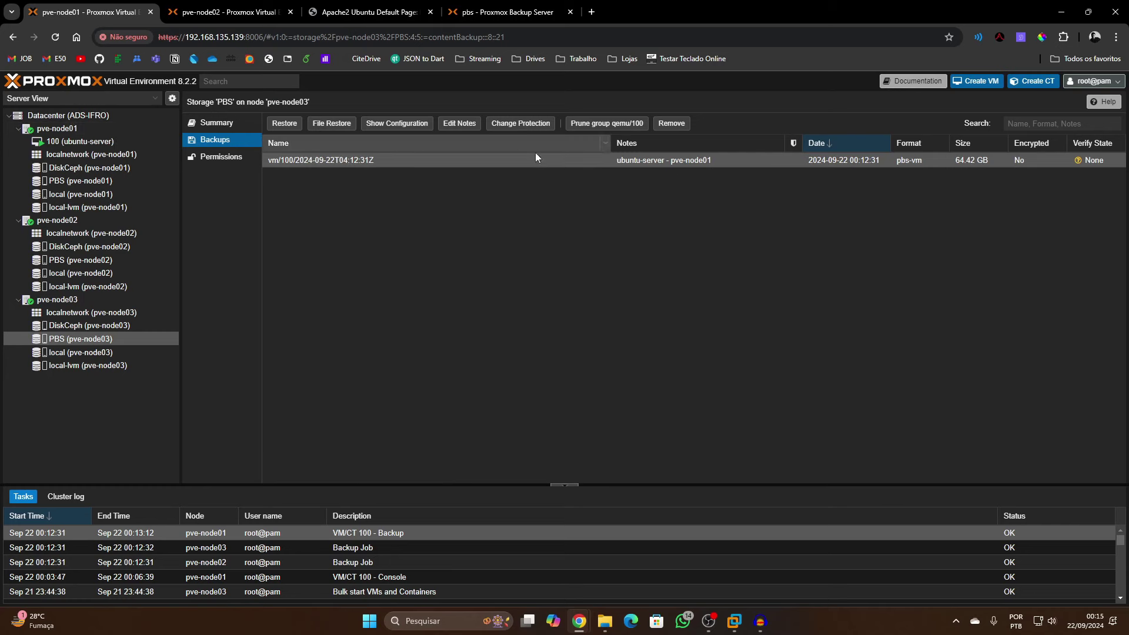
{"action": "left_click", "coordinate": [467, 10]}
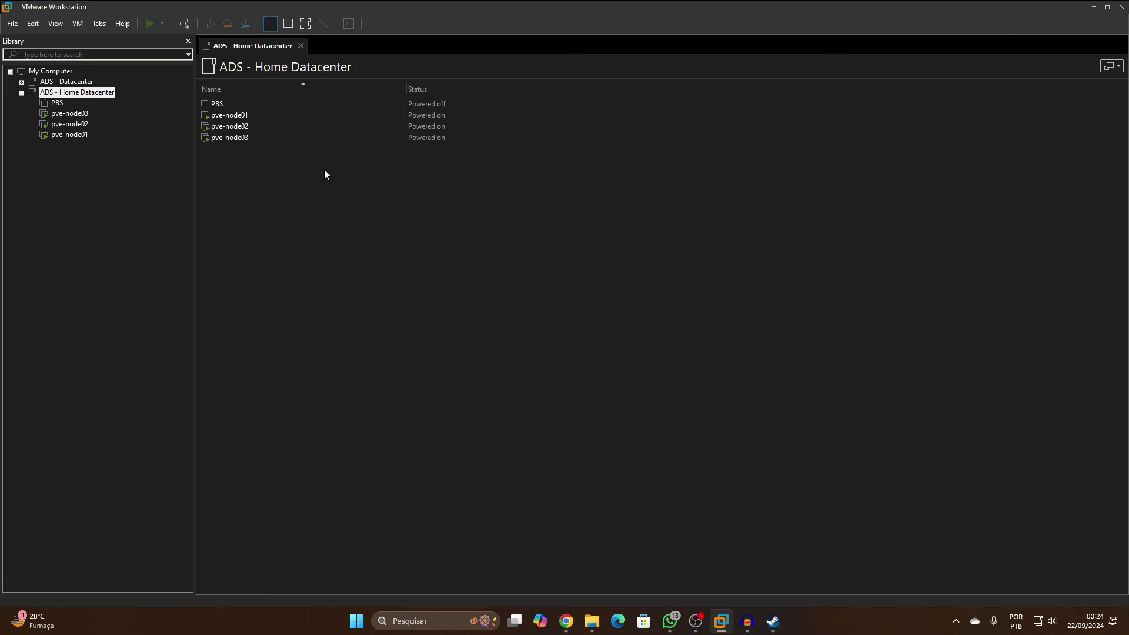
Start a new virtual machine installing from the TrueNAS-SCALE-24.04.2.1 ISO image
{"action": "left_click", "coordinate": [12, 24]}
{"action": "left_click", "coordinate": [59, 39]}
{"action": "left_click", "coordinate": [607, 419]}
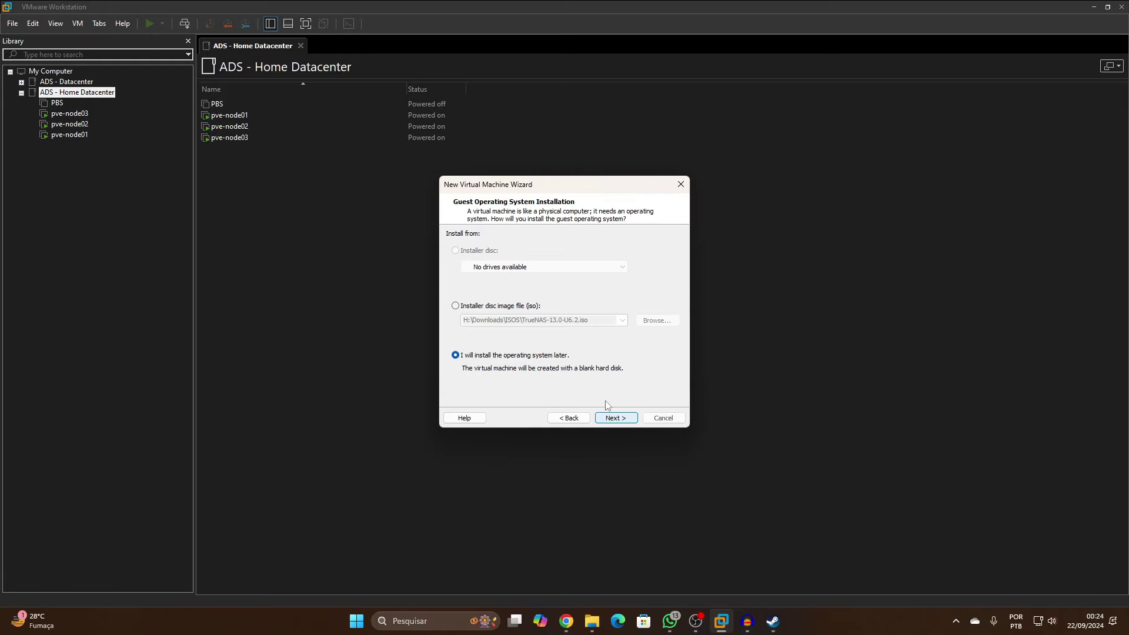
{"action": "left_click", "coordinate": [456, 306]}
{"action": "left_click", "coordinate": [656, 321]}
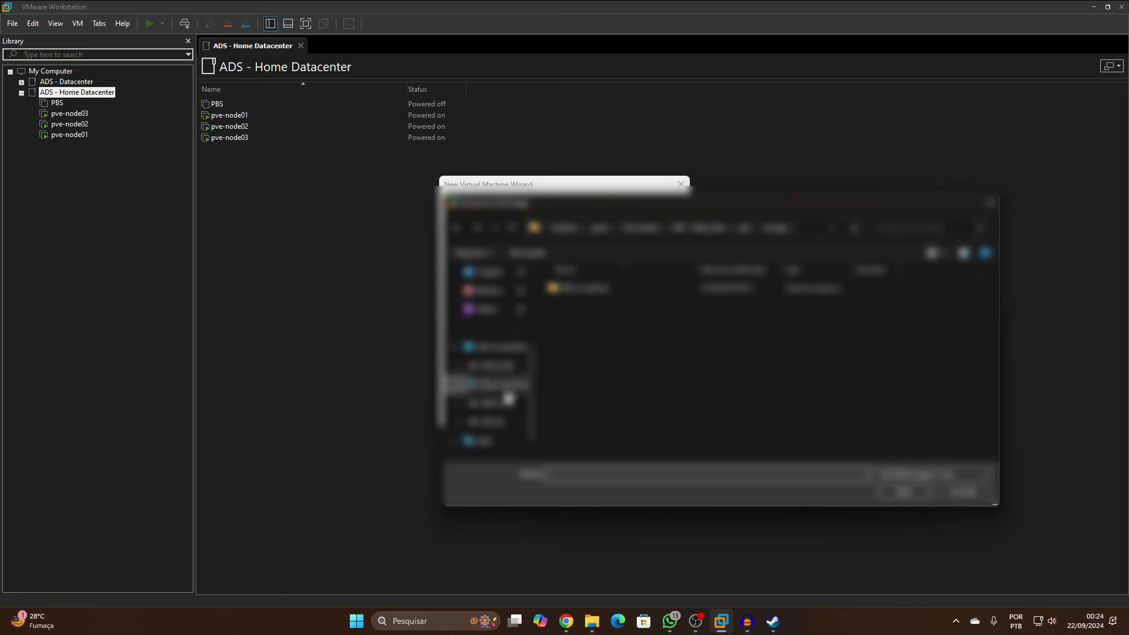
{"action": "left_click", "coordinate": [494, 422]}
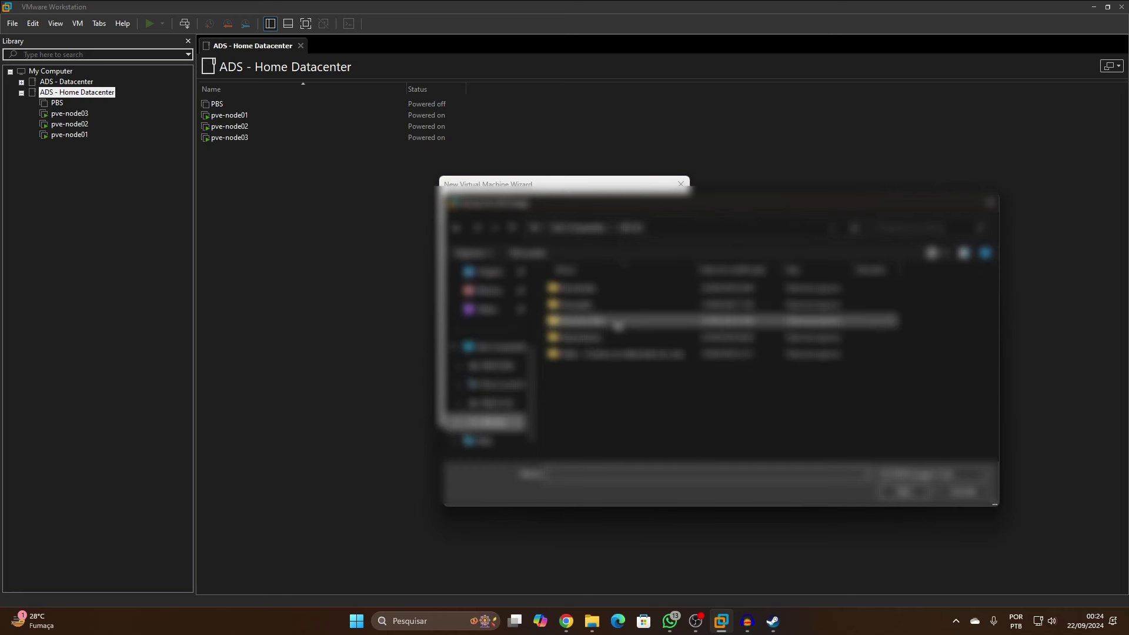
{"action": "double_click", "coordinate": [591, 309]}
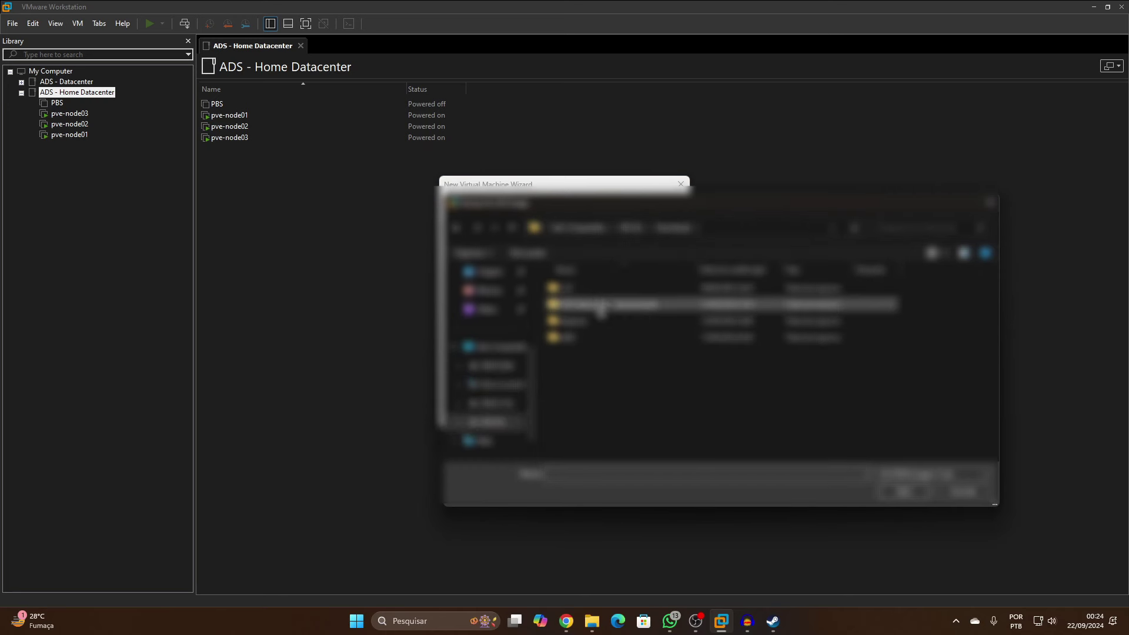
{"action": "double_click", "coordinate": [600, 321]}
{"action": "double_click", "coordinate": [588, 330]}
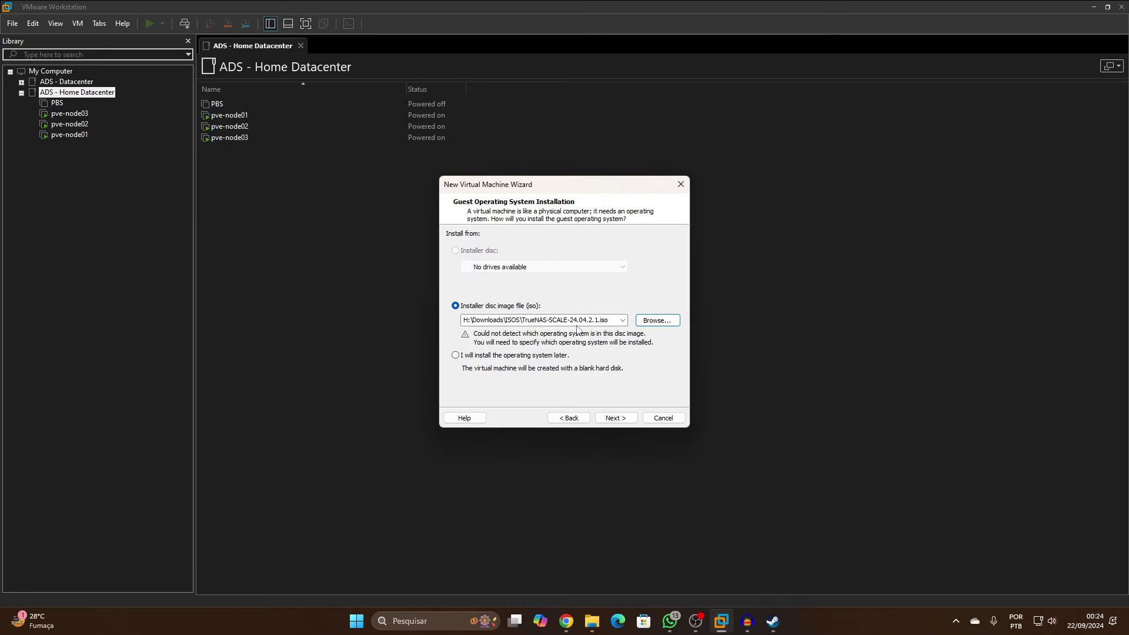
Choose FreeBSD 64-bit, name the VM TrueNas, and store it in a truenas folder under ADS - Datacenter
{"action": "left_click", "coordinate": [620, 420]}
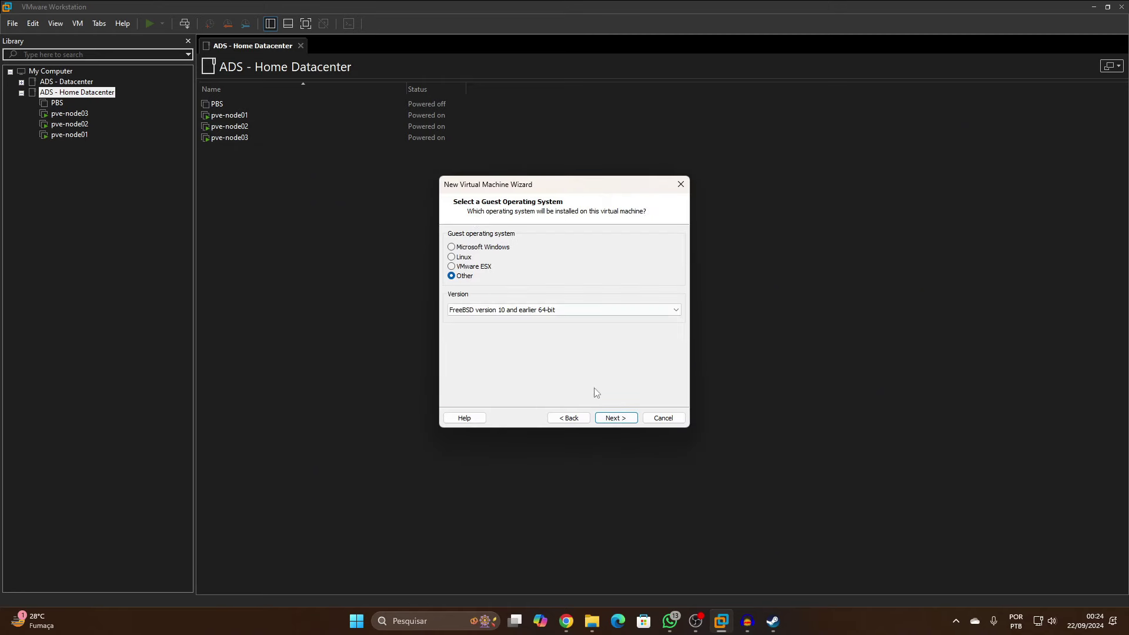
{"action": "left_click", "coordinate": [614, 418]}
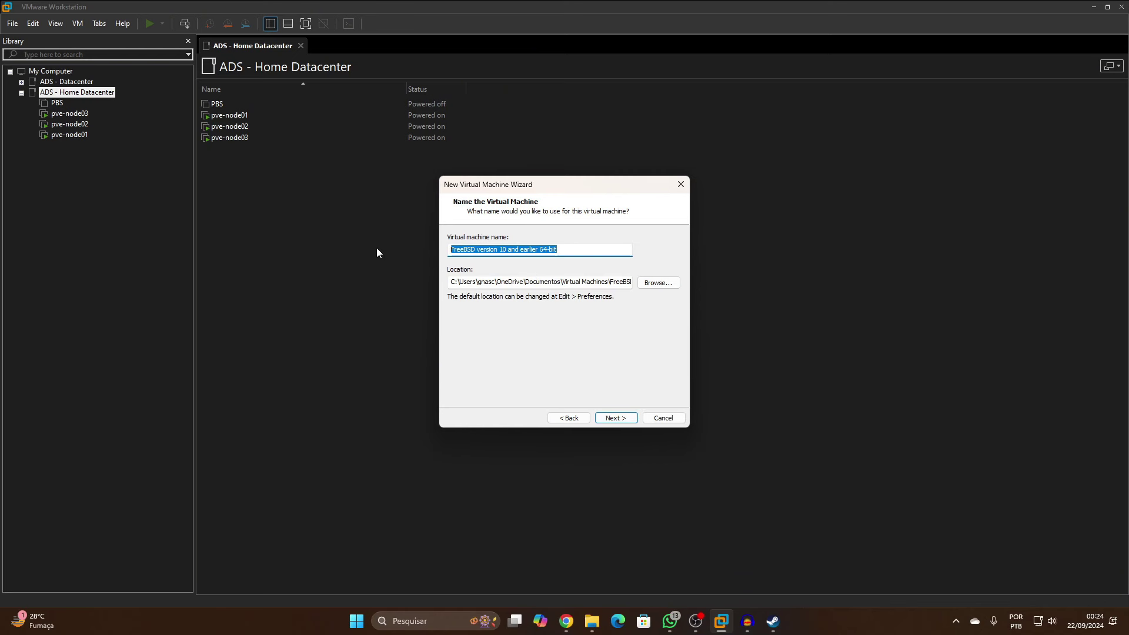
{"action": "type", "text": "TrueNas"}
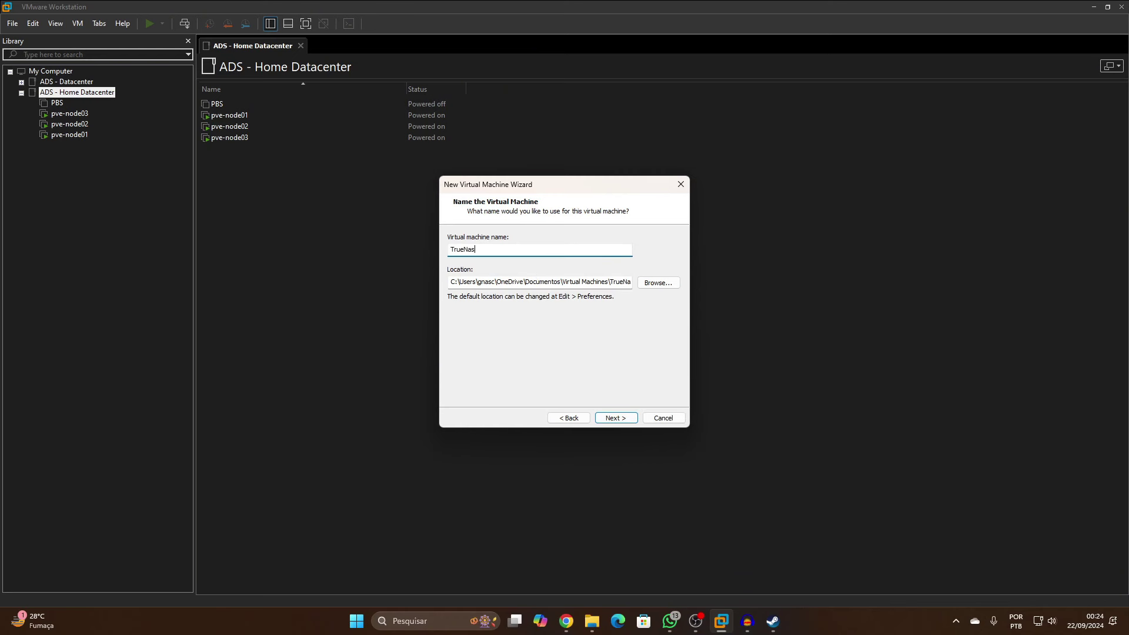
{"action": "left_click", "coordinate": [671, 285]}
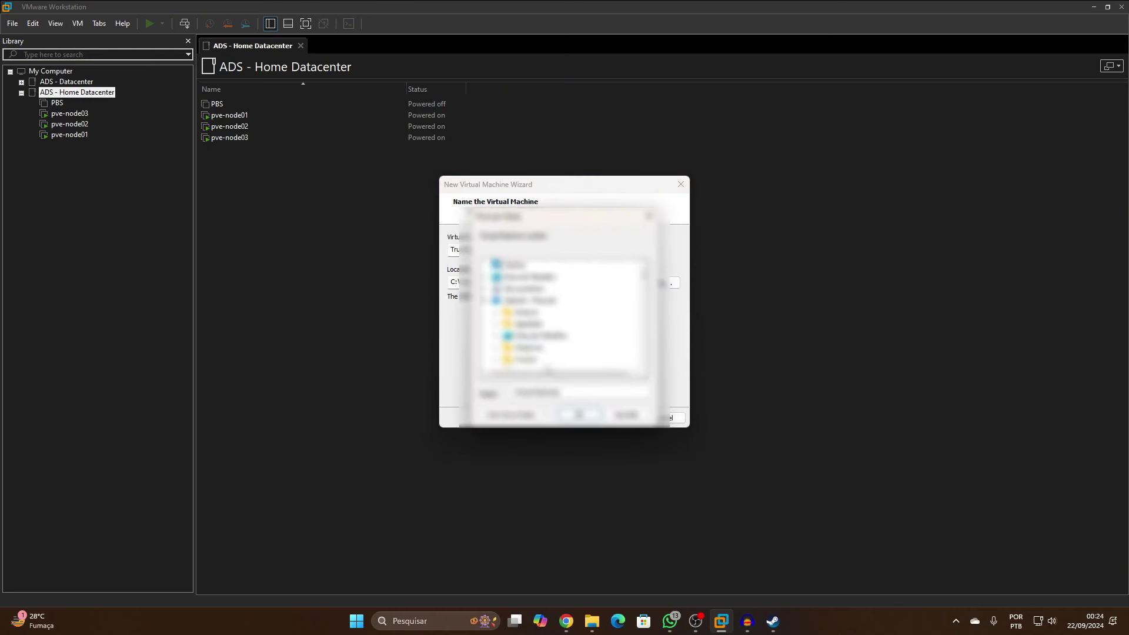
{"action": "left_click", "coordinate": [532, 288]}
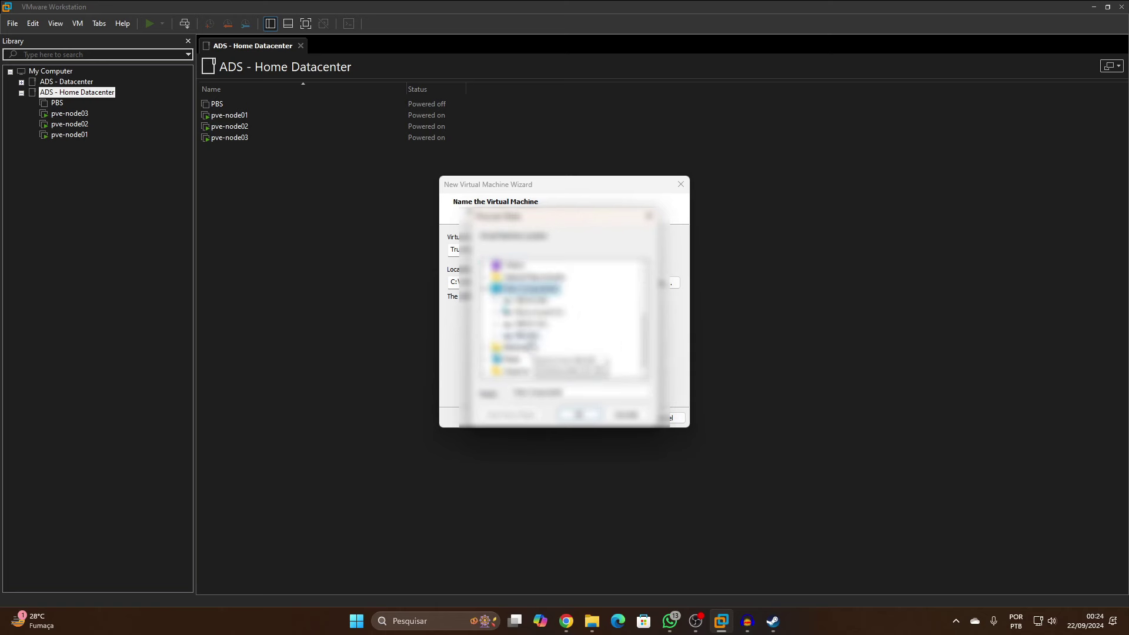
{"action": "double_click", "coordinate": [577, 313]}
{"action": "double_click", "coordinate": [596, 348]}
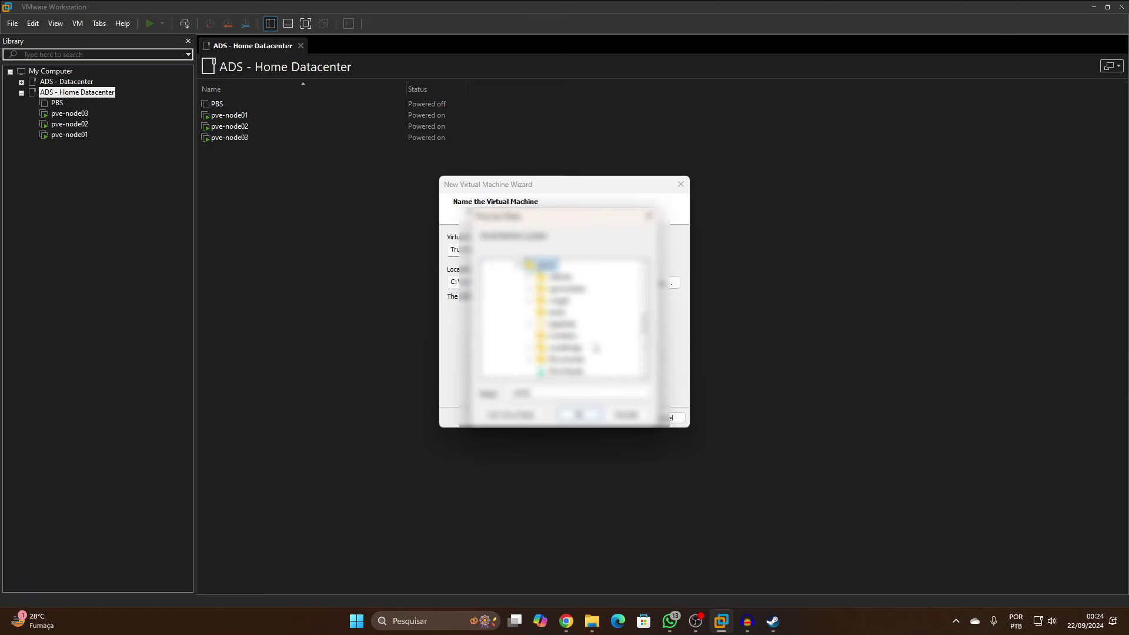
{"action": "double_click", "coordinate": [594, 347]}
{"action": "left_click", "coordinate": [579, 370]}
{"action": "left_click", "coordinate": [579, 414]}
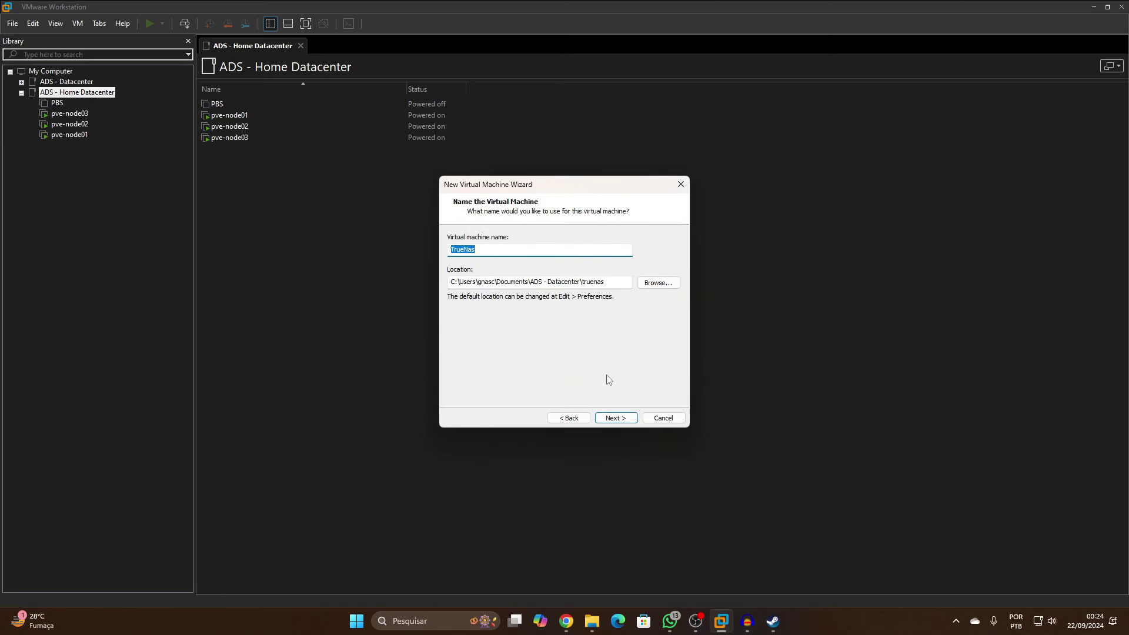
{"action": "left_click", "coordinate": [612, 419]}
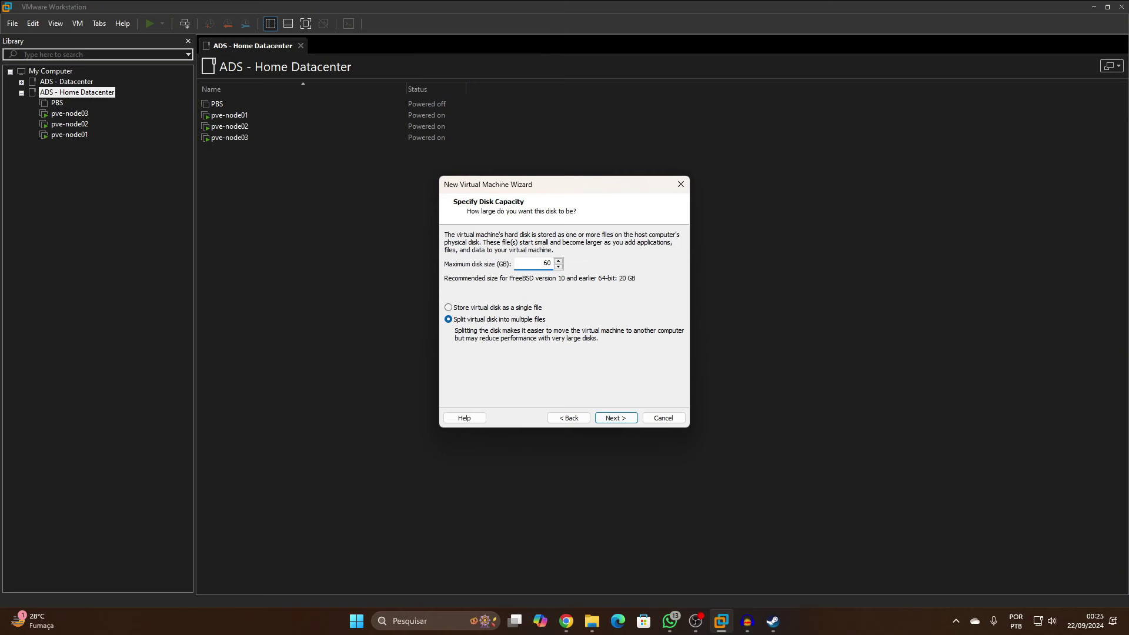
Store the 60 GB virtual disk as a single file and set memory to 2024 MB
{"action": "left_click", "coordinate": [514, 308]}
{"action": "left_click", "coordinate": [613, 418]}
{"action": "left_click", "coordinate": [500, 356]}
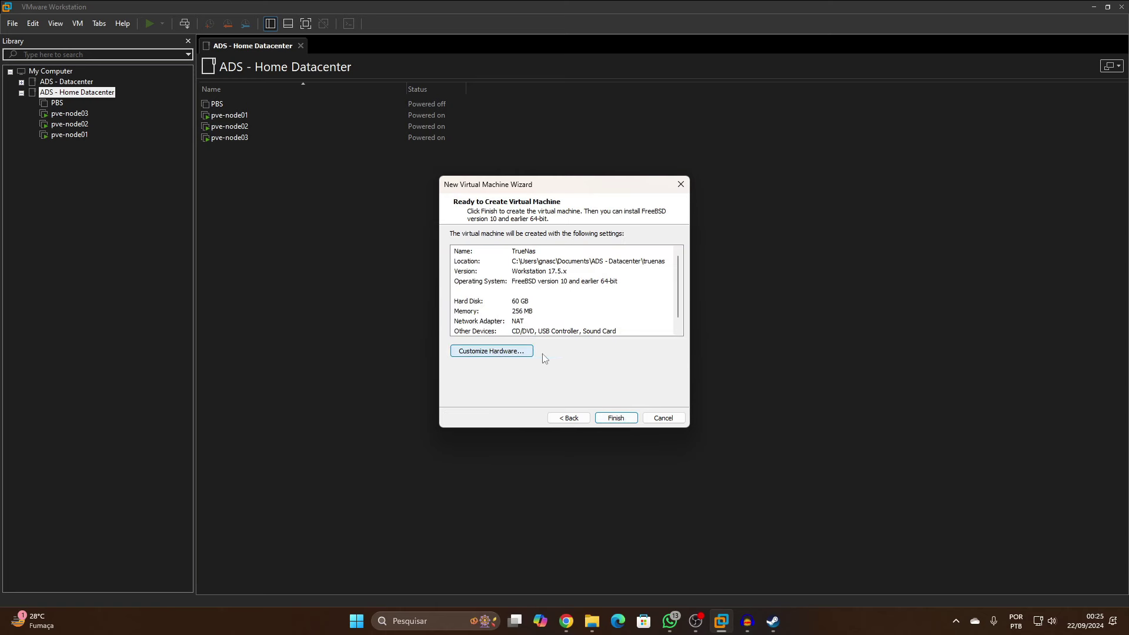
{"action": "double_click", "coordinate": [662, 161]}
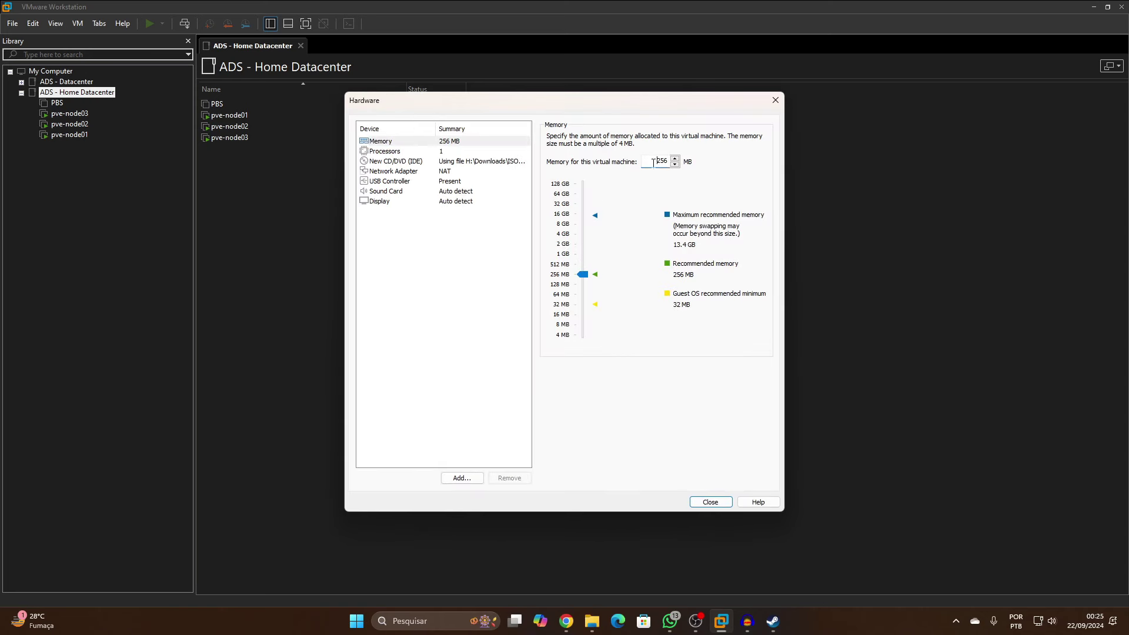
{"action": "type", "text": "2024"}
{"action": "left_click", "coordinate": [461, 144]}
Check the processor, TrueNAS SCALE ISO and network adapter settings, then create the TrueNas VM
{"action": "left_click", "coordinate": [461, 153]}
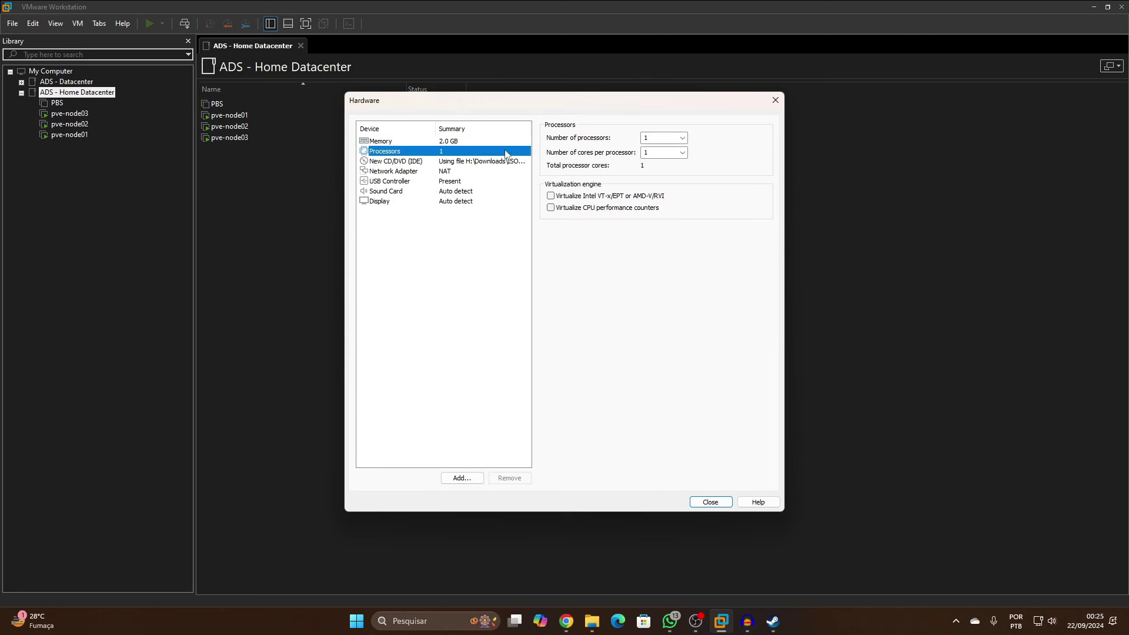
{"action": "left_click", "coordinate": [462, 162]}
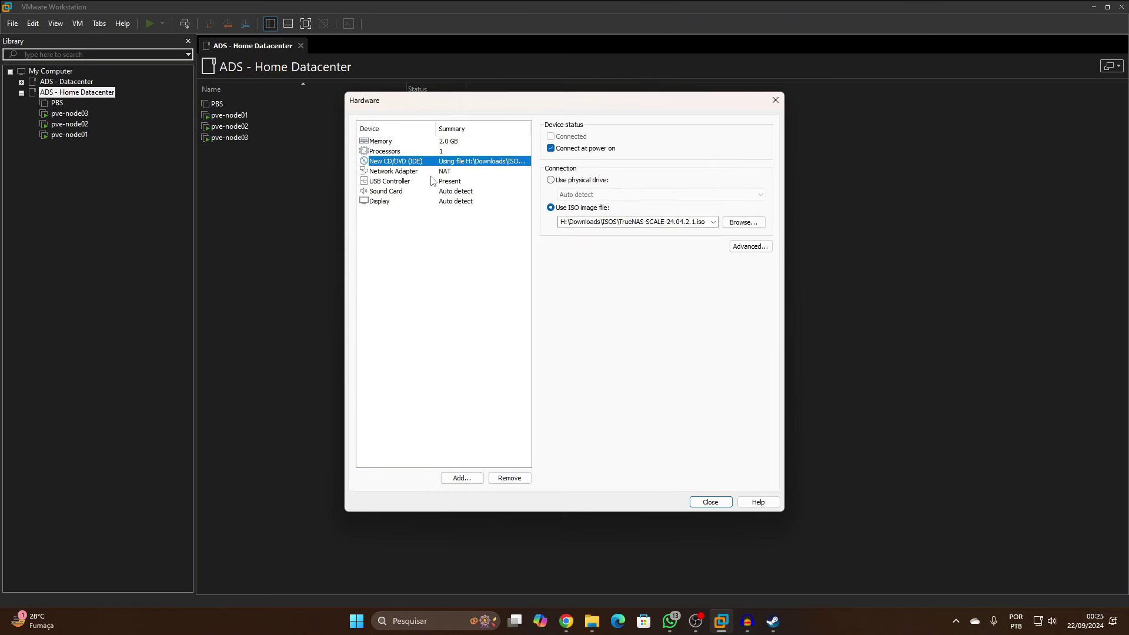
{"action": "left_click", "coordinate": [432, 175]}
{"action": "left_click", "coordinate": [717, 504]}
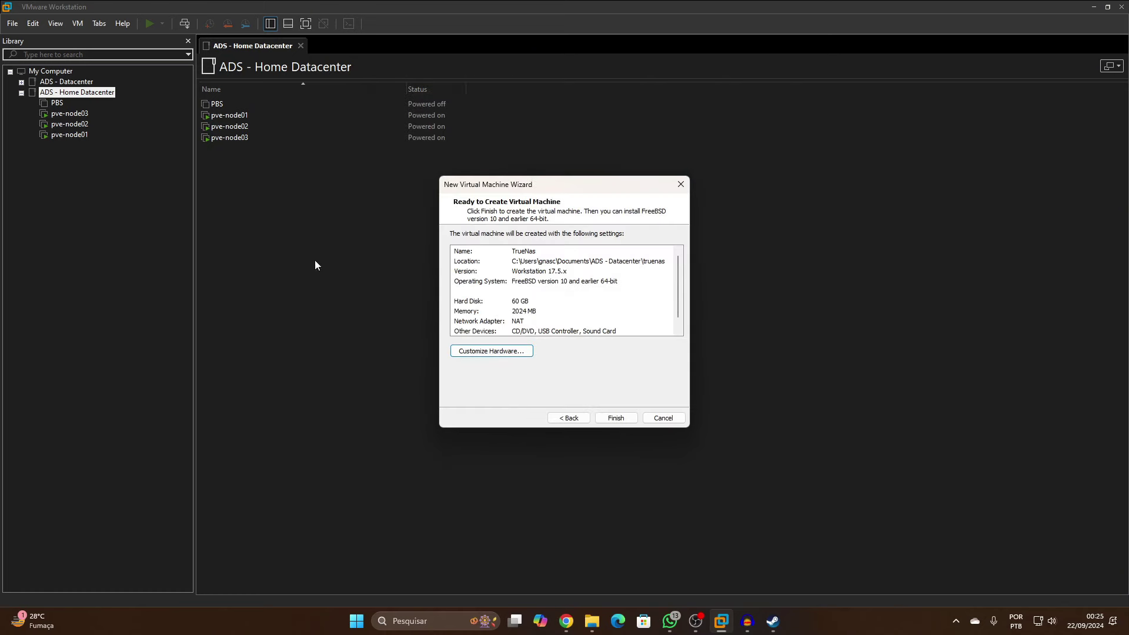
{"action": "left_click", "coordinate": [615, 418]}
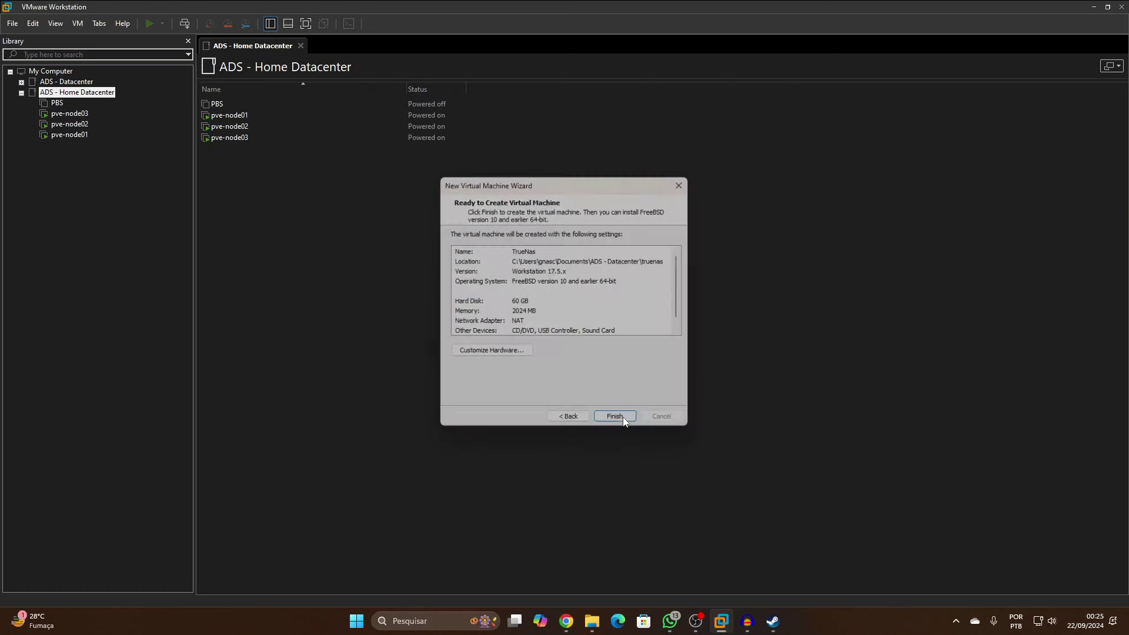
Add a new 300 GB virtual hard disk, TrueNas-0.vmdk, to TrueNas and save the settings
{"action": "left_click", "coordinate": [262, 102]}
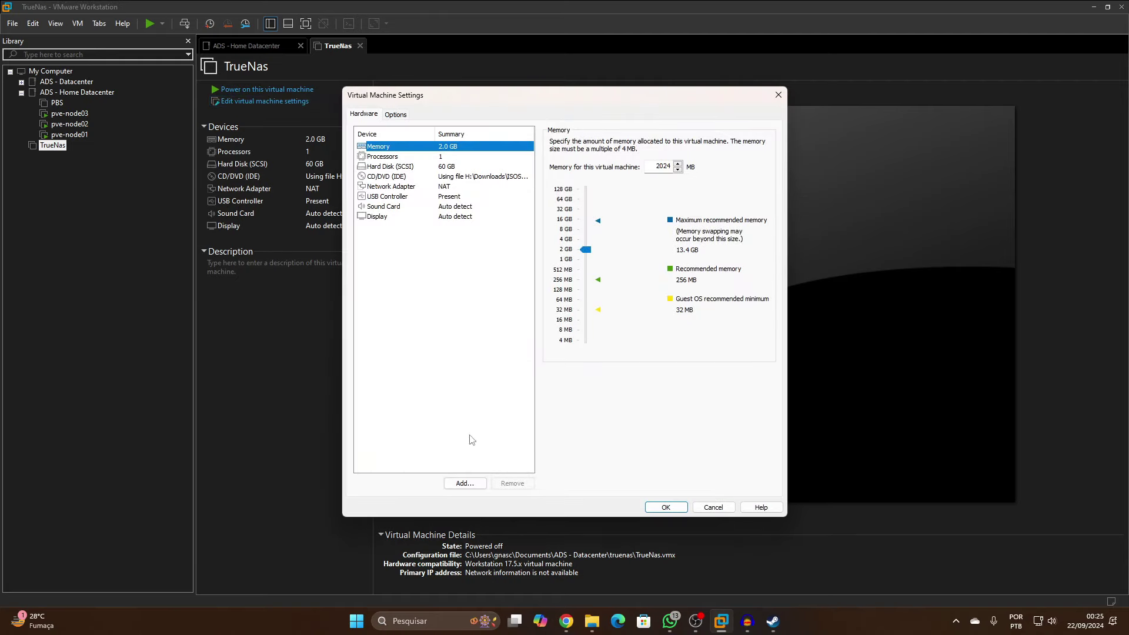
{"action": "left_click", "coordinate": [464, 483]}
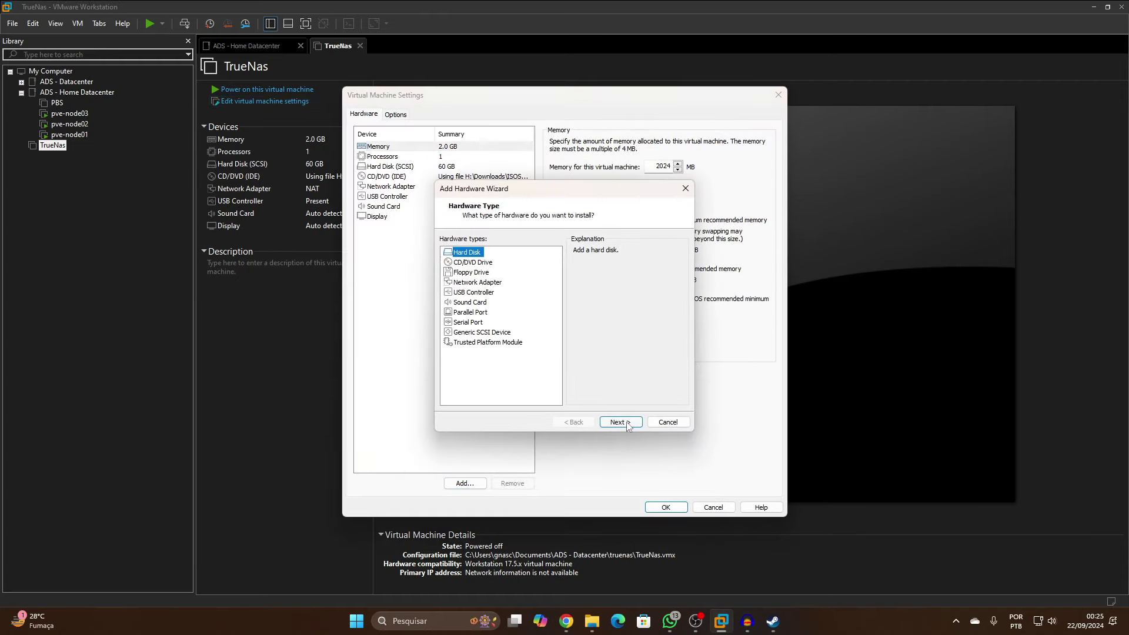
{"action": "left_click", "coordinate": [628, 426]}
{"action": "left_click", "coordinate": [637, 423]}
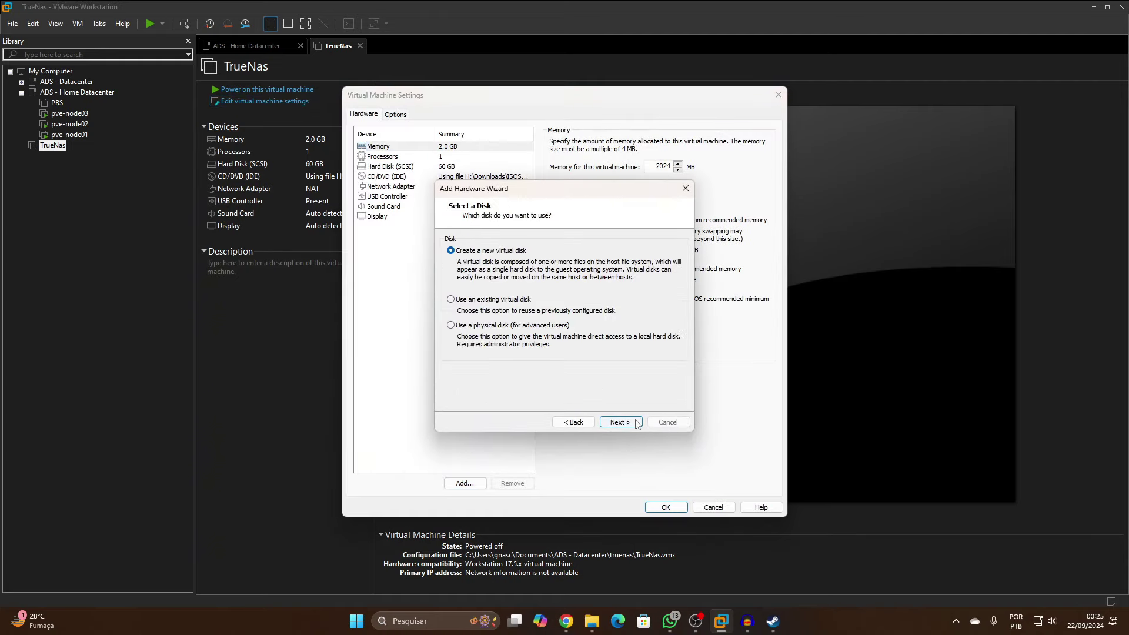
{"action": "left_click", "coordinate": [621, 421]}
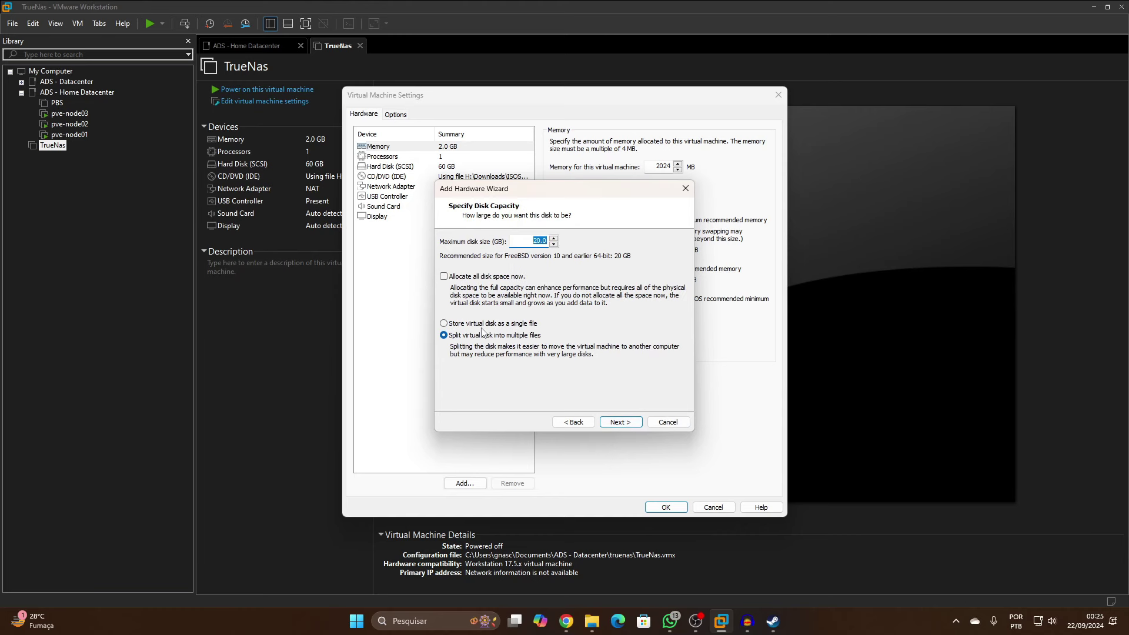
{"action": "left_click_drag", "start_coordinate": [534, 240], "coordinate": [548, 242]}
{"action": "type", "text": "300"}
{"action": "left_click", "coordinate": [612, 417]}
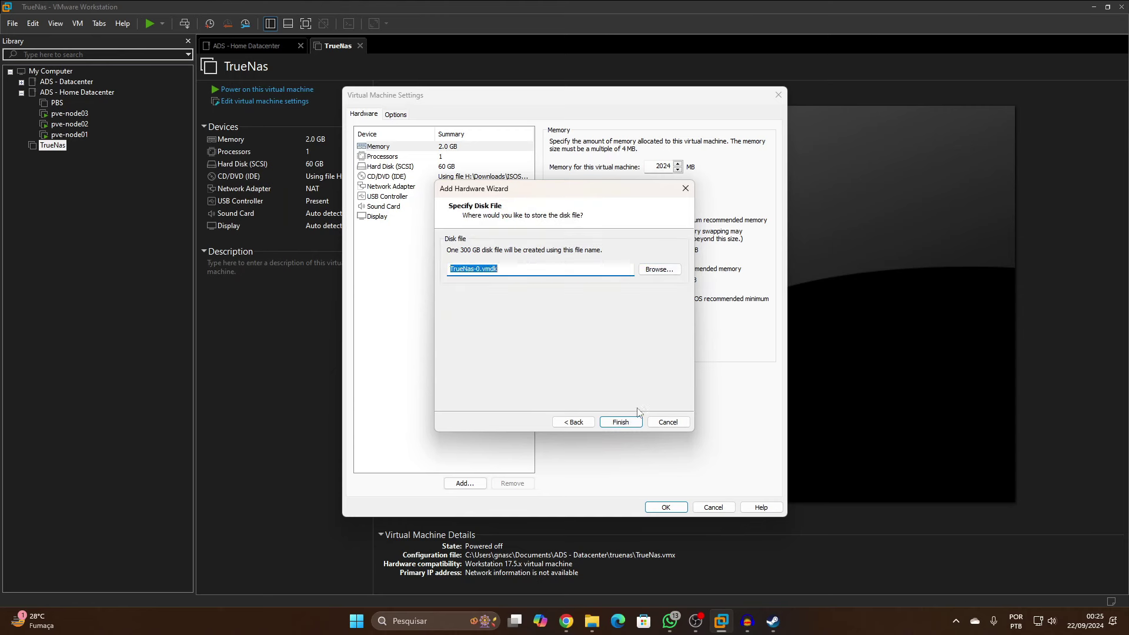
{"action": "left_click", "coordinate": [620, 421]}
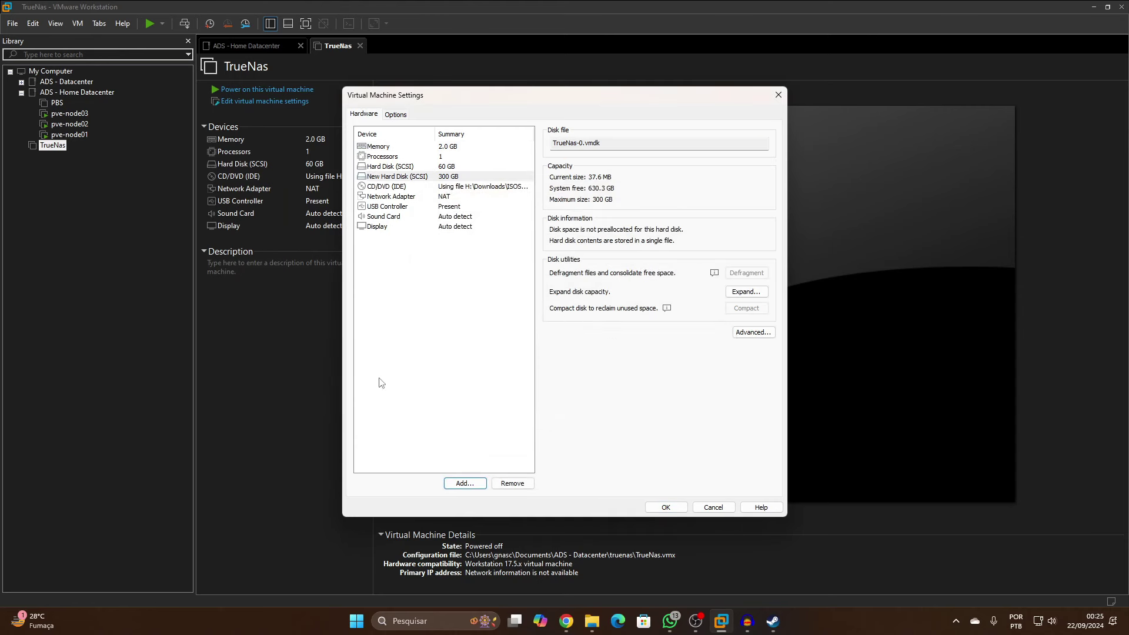
{"action": "left_click", "coordinate": [648, 506]}
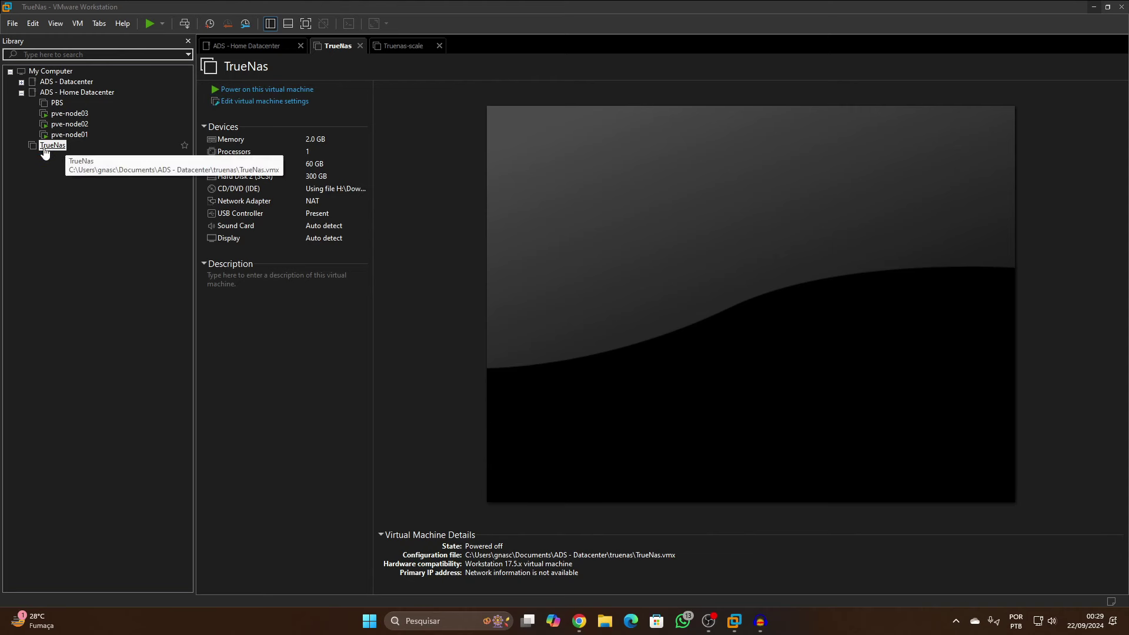
Move TrueNas into the ADS - Home Datacenter folder and power it on
{"action": "left_click", "coordinate": [78, 96]}
{"action": "left_click_drag", "start_coordinate": [78, 96], "coordinate": [79, 95]}
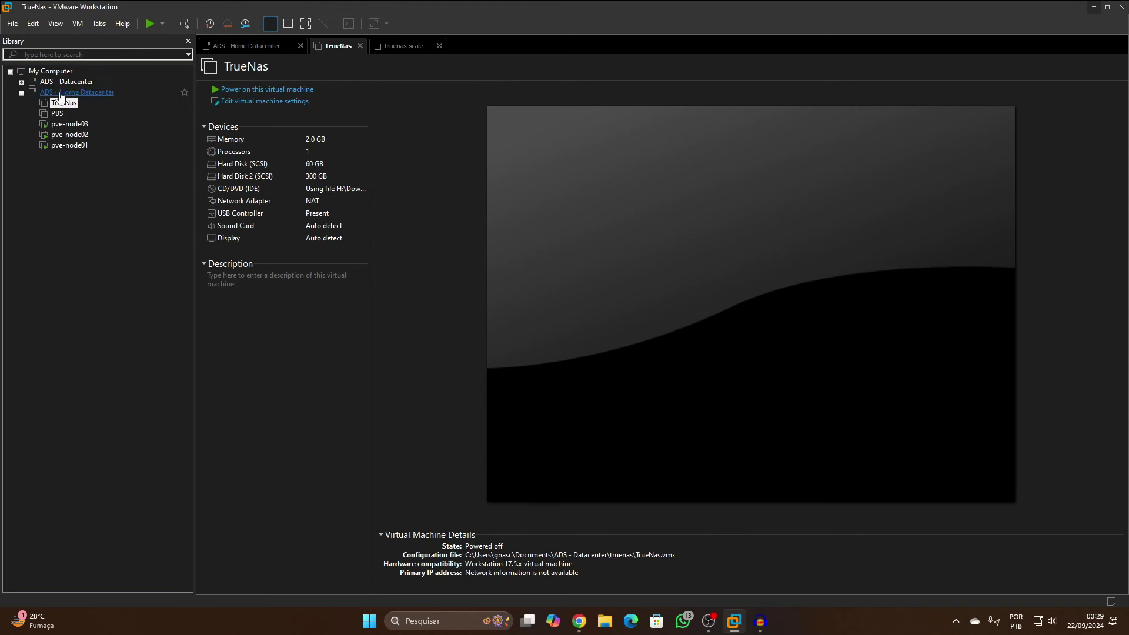
{"action": "left_click", "coordinate": [284, 90]}
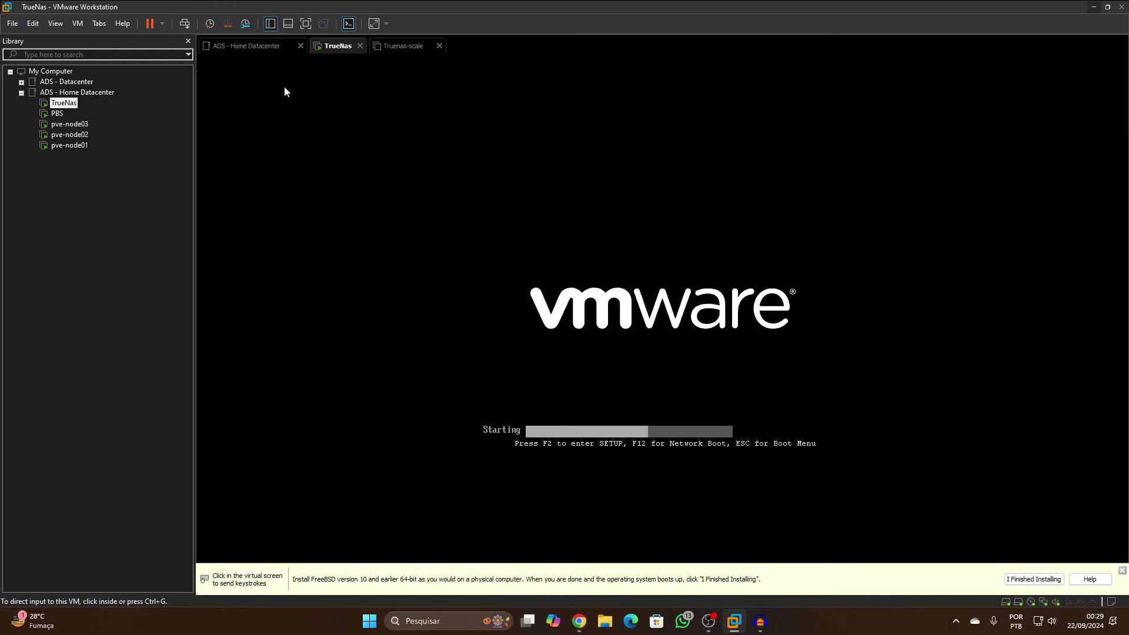
Close the Truenas-scale tab and boot the Start TrueNAS SCALE Installation entry
{"action": "left_click", "coordinate": [438, 45]}
{"action": "left_click", "coordinate": [591, 283]}
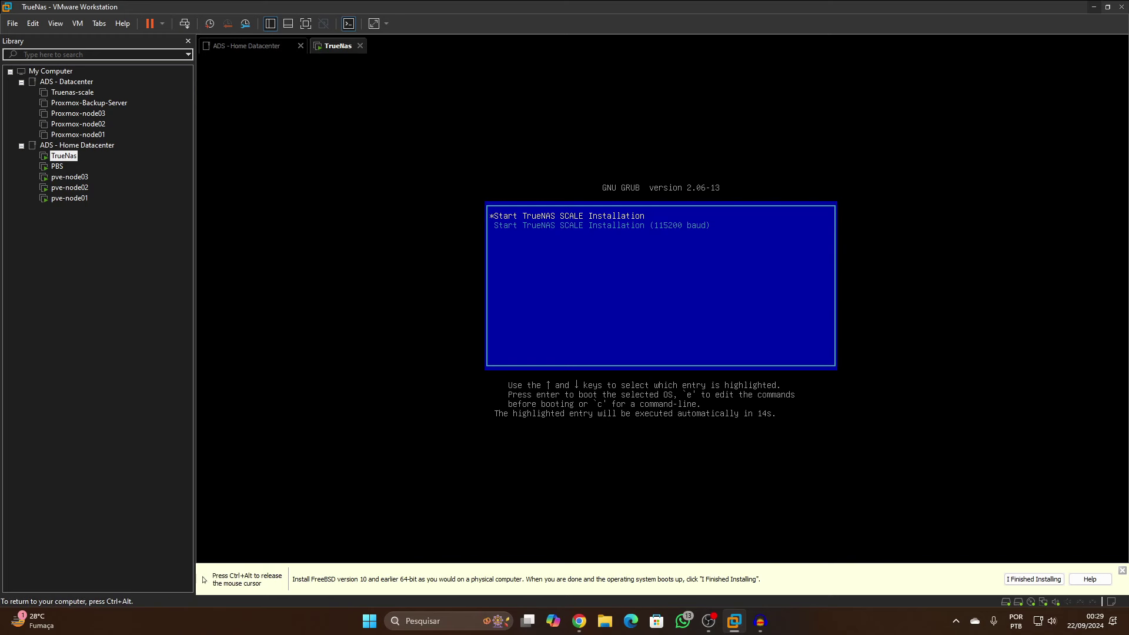
{"action": "key", "text": "Return"}
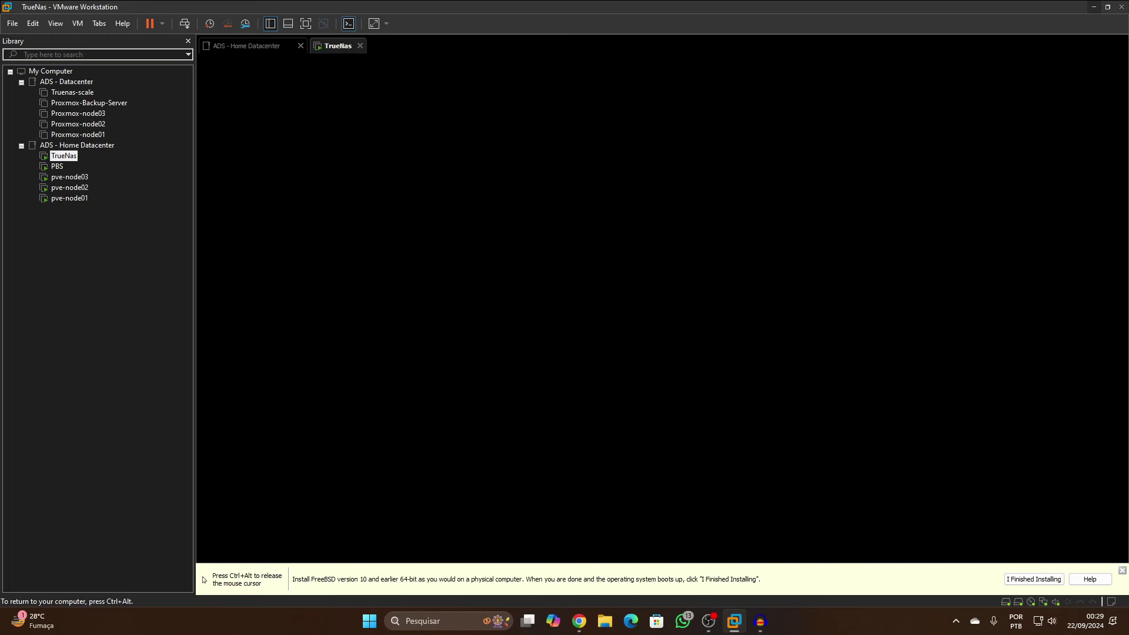
{"action": "key", "text": "ctrl+alt"}
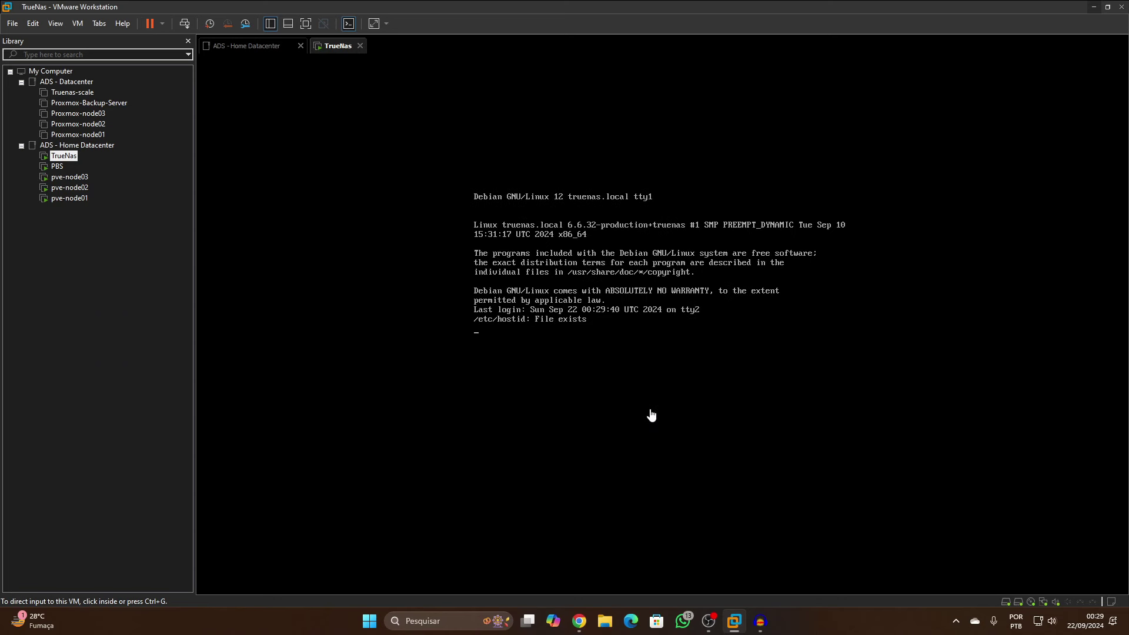
Choose Install/Upgrade, accept the under-8 GB RAM warning, and target the 60 GB sda drive
{"action": "left_click", "coordinate": [651, 415]}
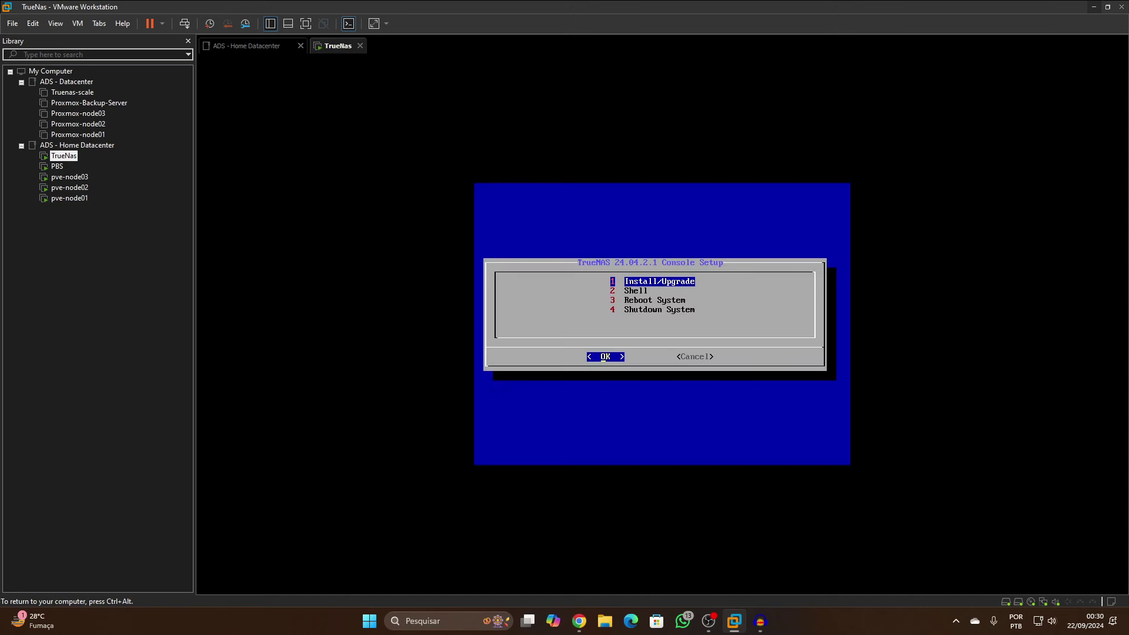
{"action": "key", "text": "Return"}
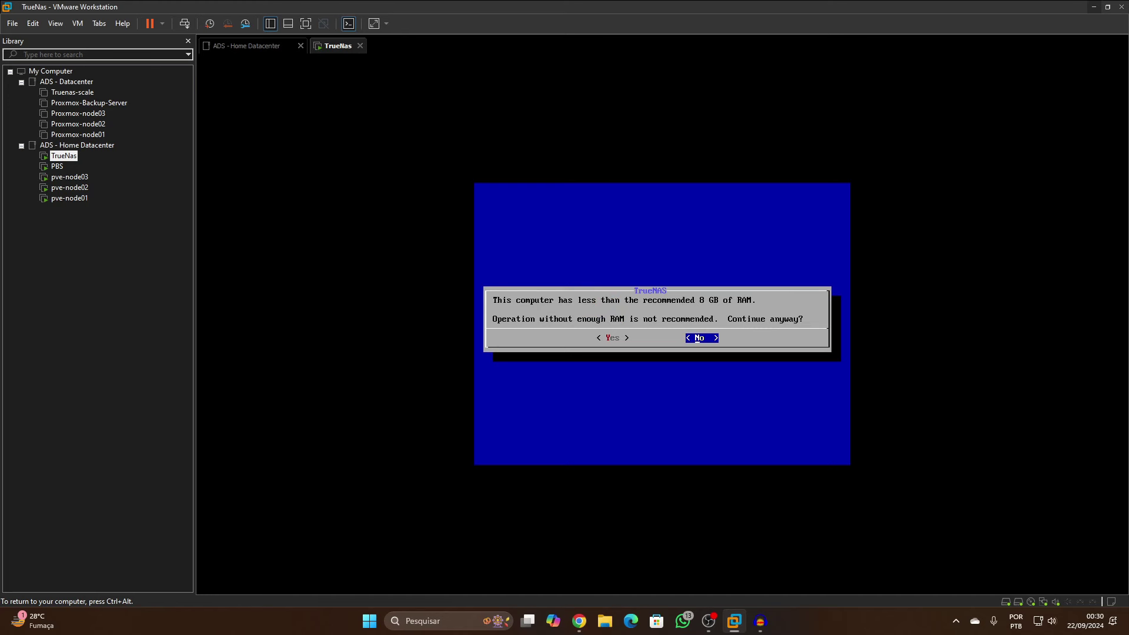
{"action": "key", "text": "Left"}
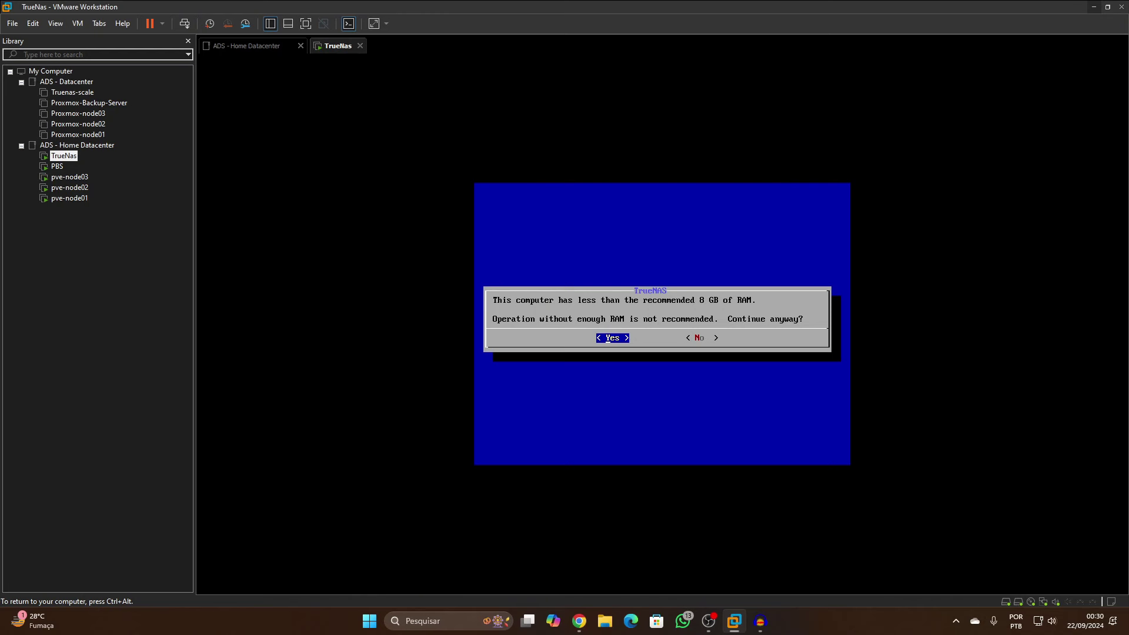
{"action": "key", "text": "Return"}
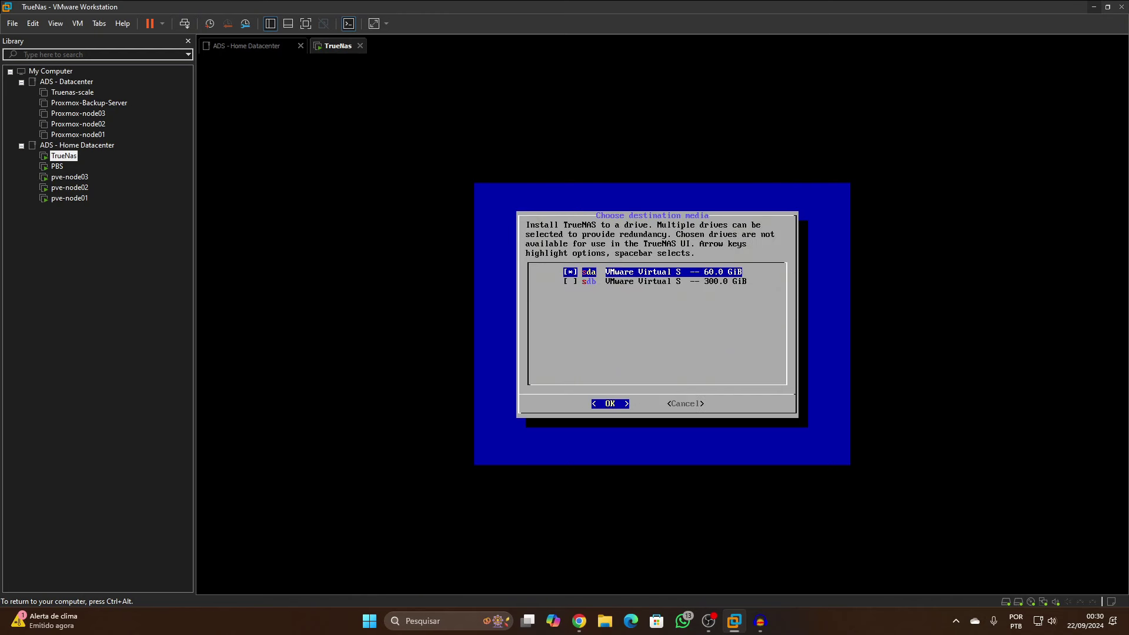
{"action": "key", "text": "Return"}
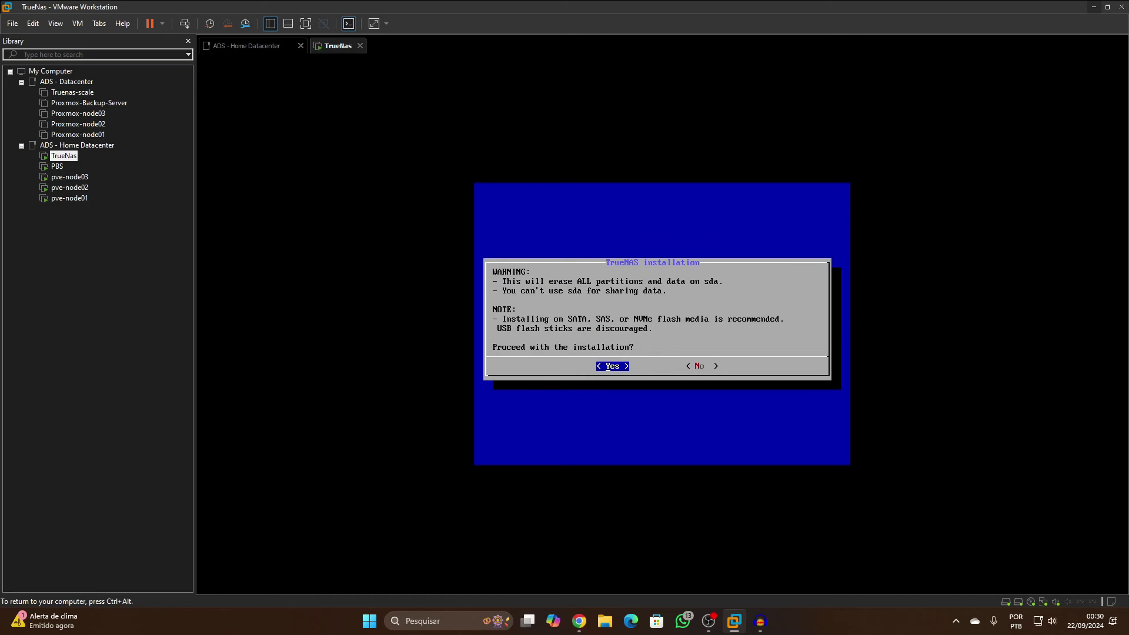
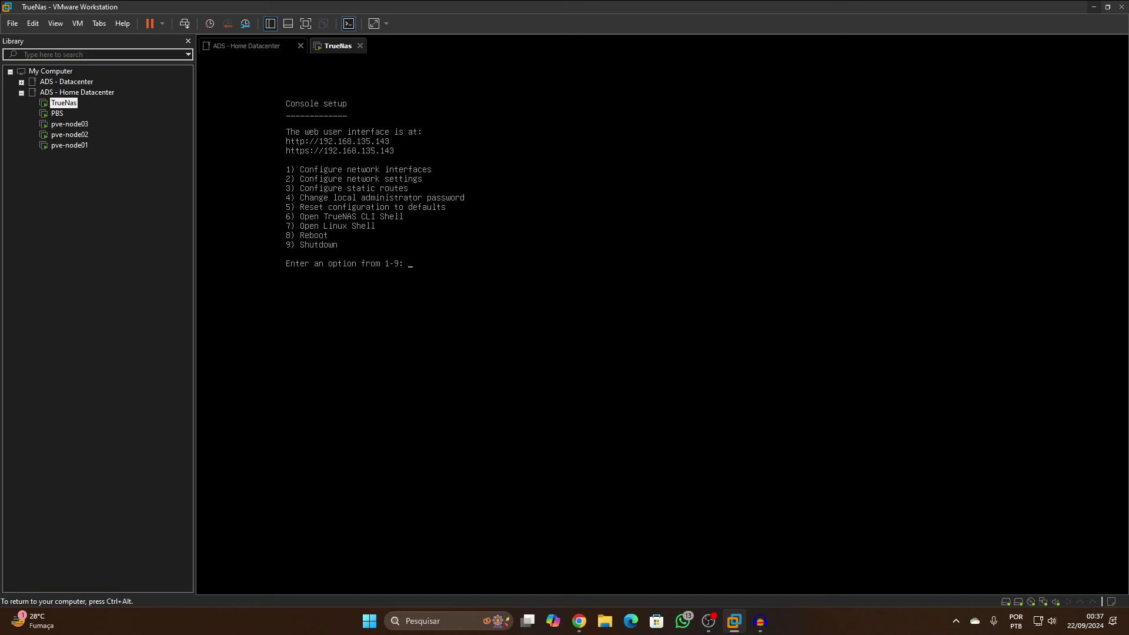
Release input from the TrueNAS VM, now at its console menu listing 192.168.135.143
{"action": "key", "text": "ctrl+alt"}
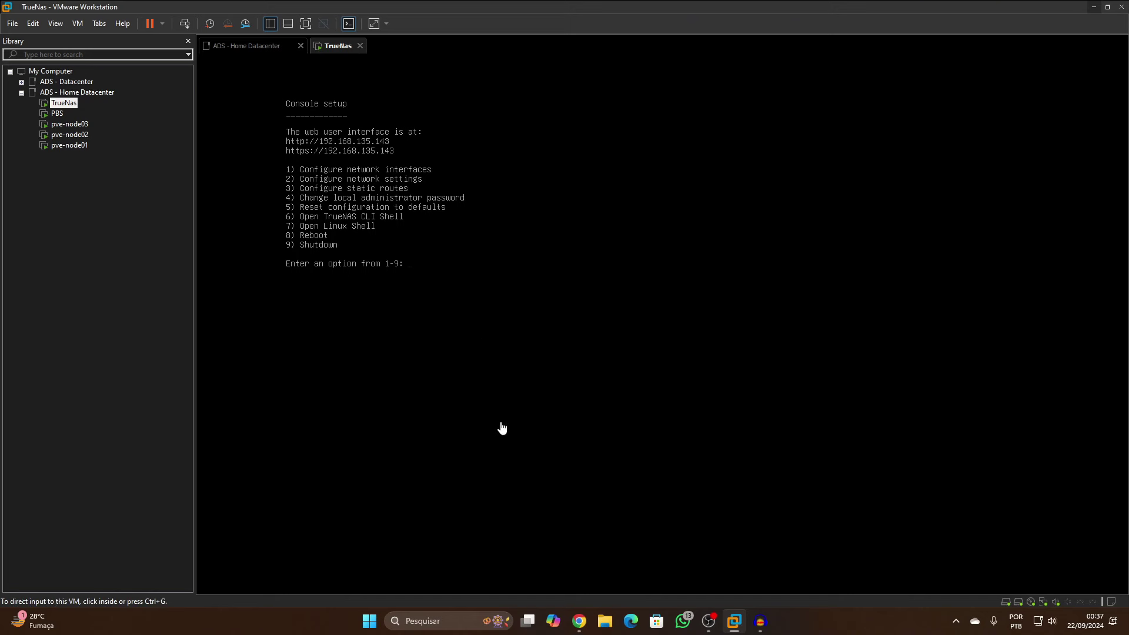
Close the old forum, Apache default page and Proxmox Backup Server browser tabs
{"action": "mouse_move", "coordinate": [580, 621]}
{"action": "left_click", "coordinate": [537, 569]}
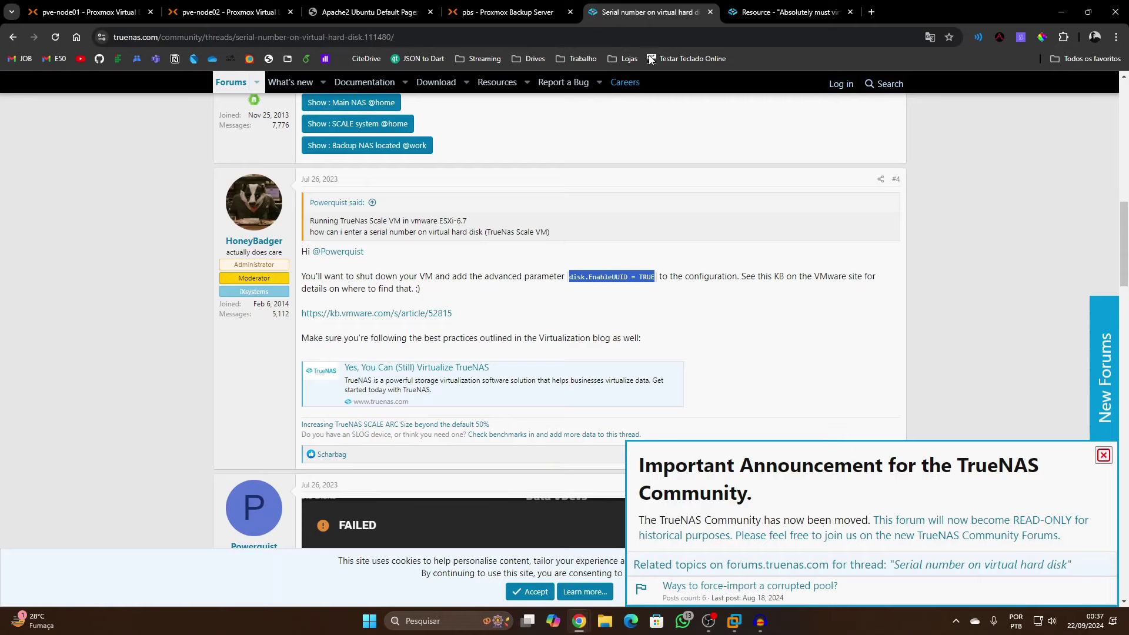
{"action": "left_click", "coordinate": [710, 12]}
{"action": "left_click", "coordinate": [709, 12]}
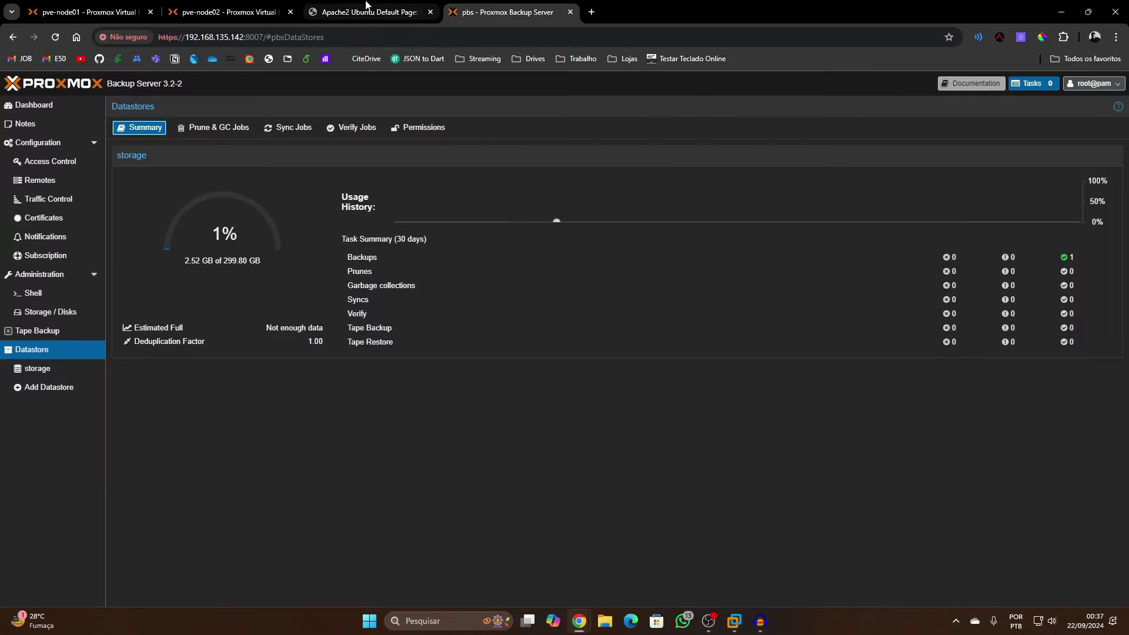
{"action": "left_click", "coordinate": [386, 11]}
{"action": "left_click", "coordinate": [431, 11]}
{"action": "left_click", "coordinate": [431, 12]}
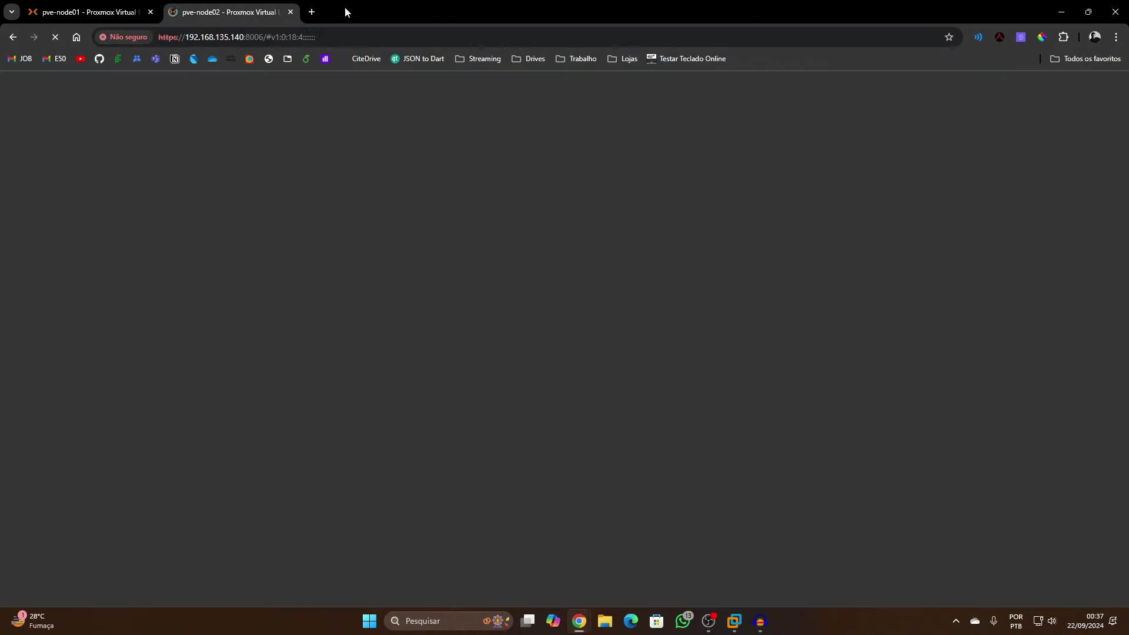
Open 192.168.135.143 in a new tab and sign in to TrueNAS as admin
{"action": "left_click", "coordinate": [317, 13]}
{"action": "type", "text": "1"}
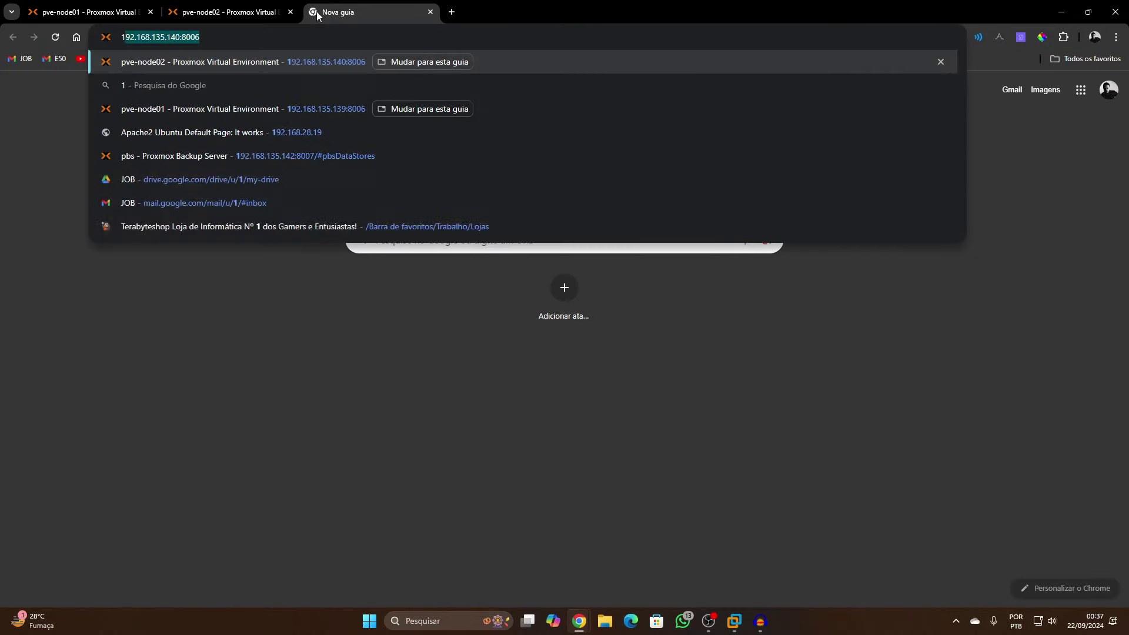
{"action": "type", "text": "92.168.135.143"}
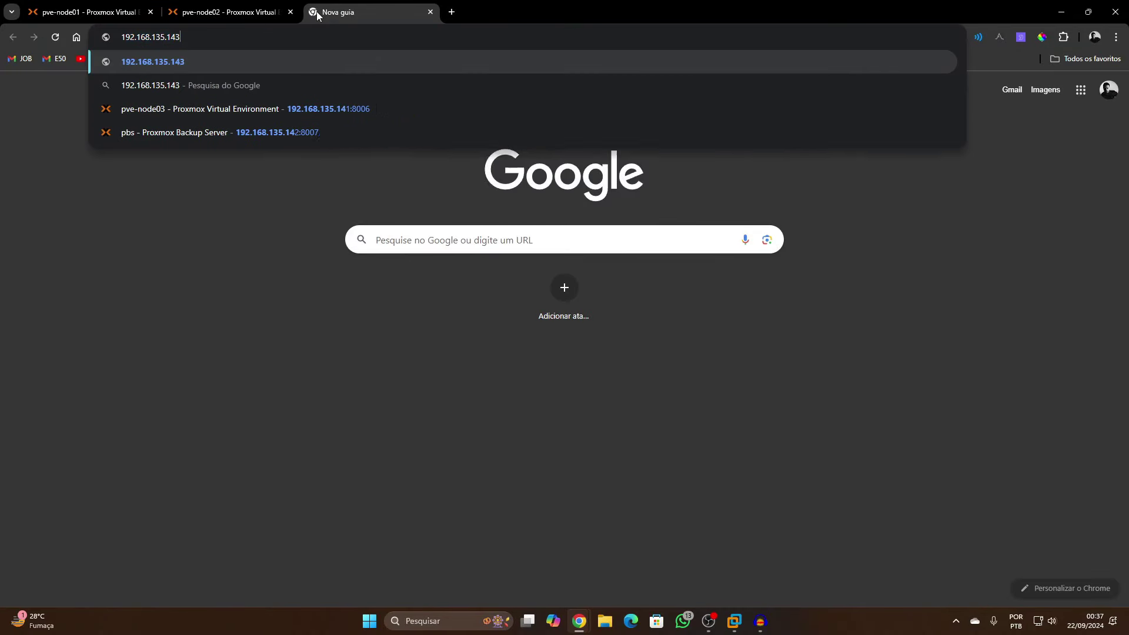
{"action": "key", "text": "Return"}
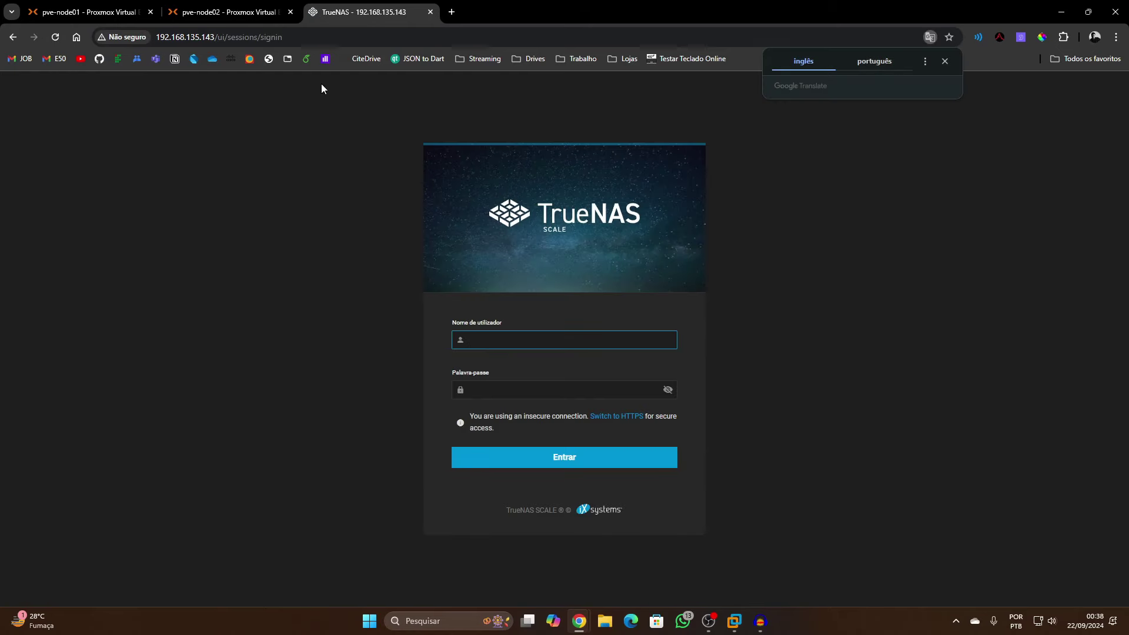
{"action": "left_click", "coordinate": [523, 332]}
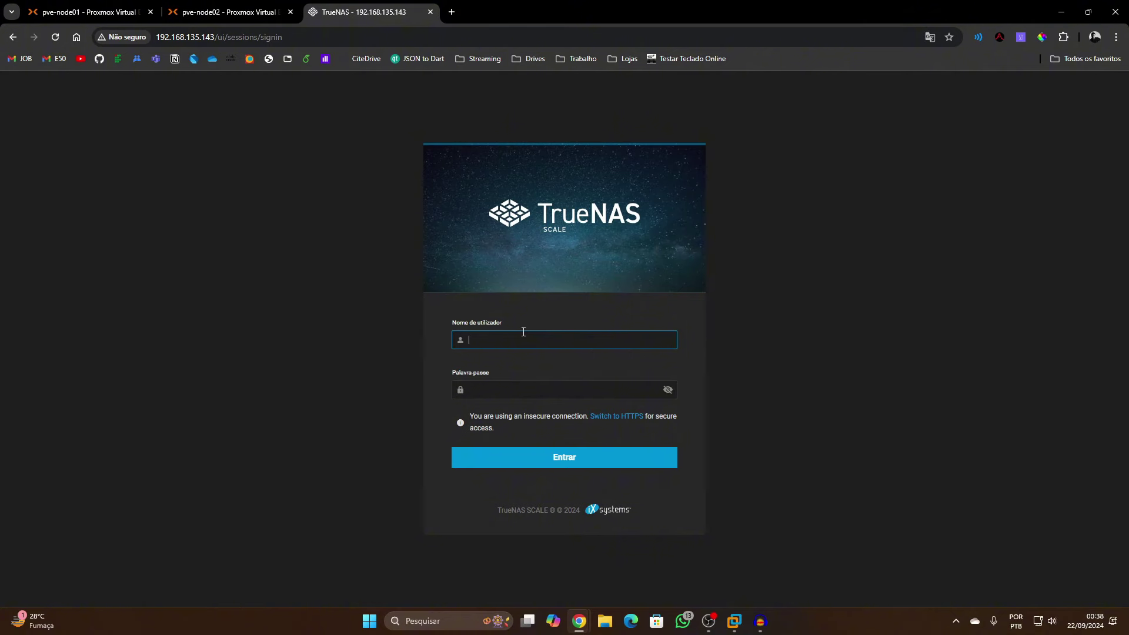
{"action": "type", "text": "admin"}
{"action": "key", "text": "Tab"}
{"action": "type", "text": "*****"}
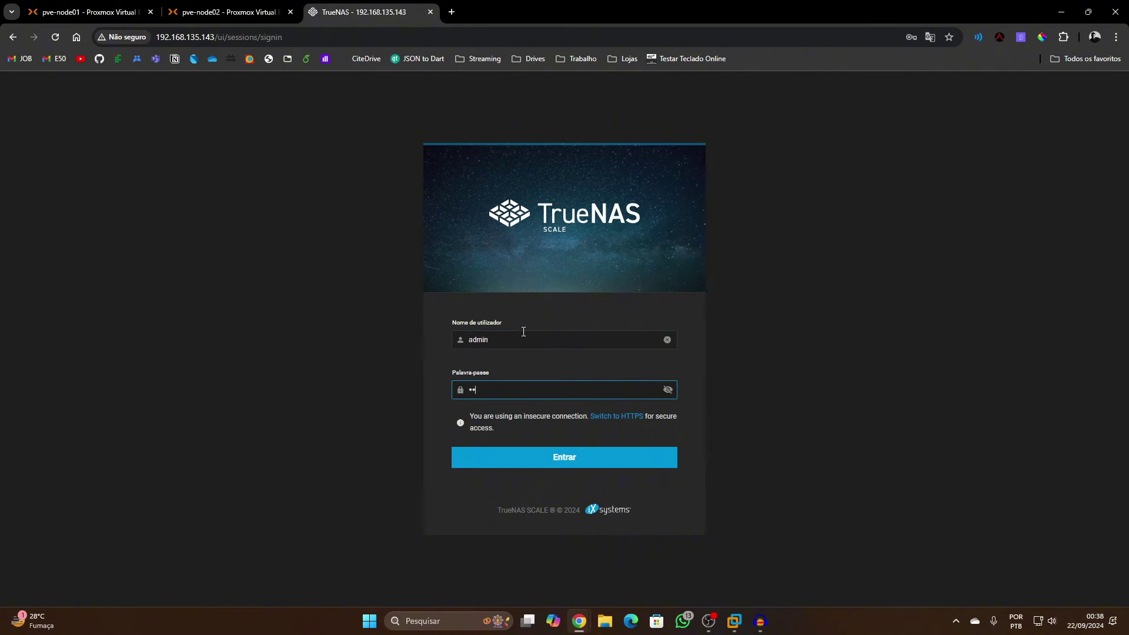
{"action": "left_click", "coordinate": [570, 458]}
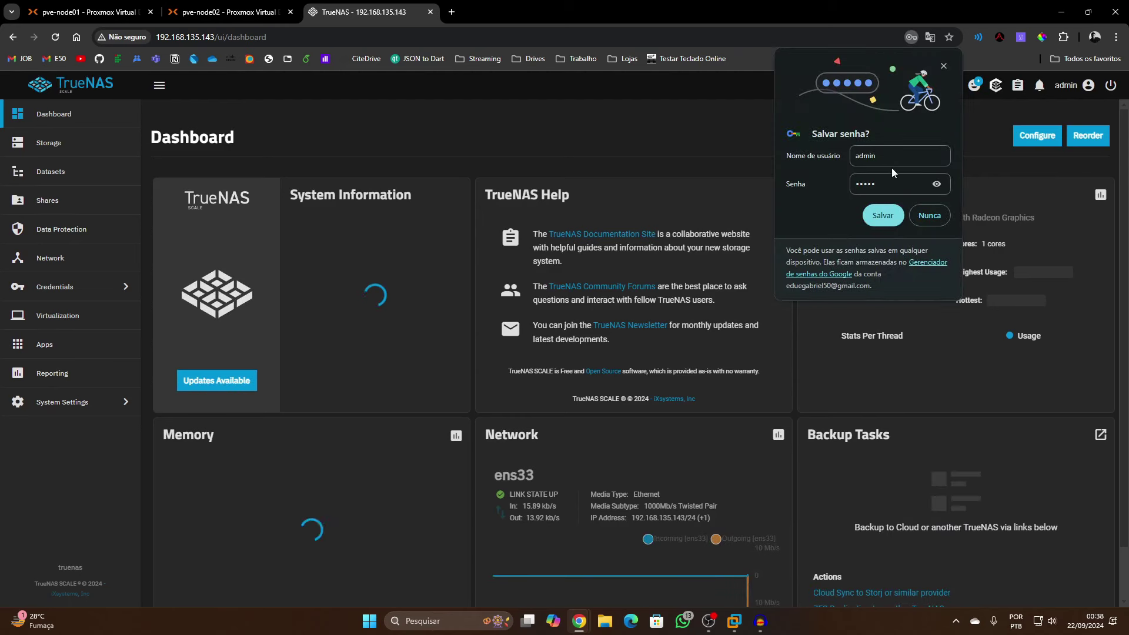
Dismiss the save-password prompt and go to the Storage Dashboard, which shows no pools
{"action": "left_click", "coordinate": [945, 66]}
{"action": "scroll", "coordinate": [438, 424], "scroll_direction": "down", "scroll_amount": 1}
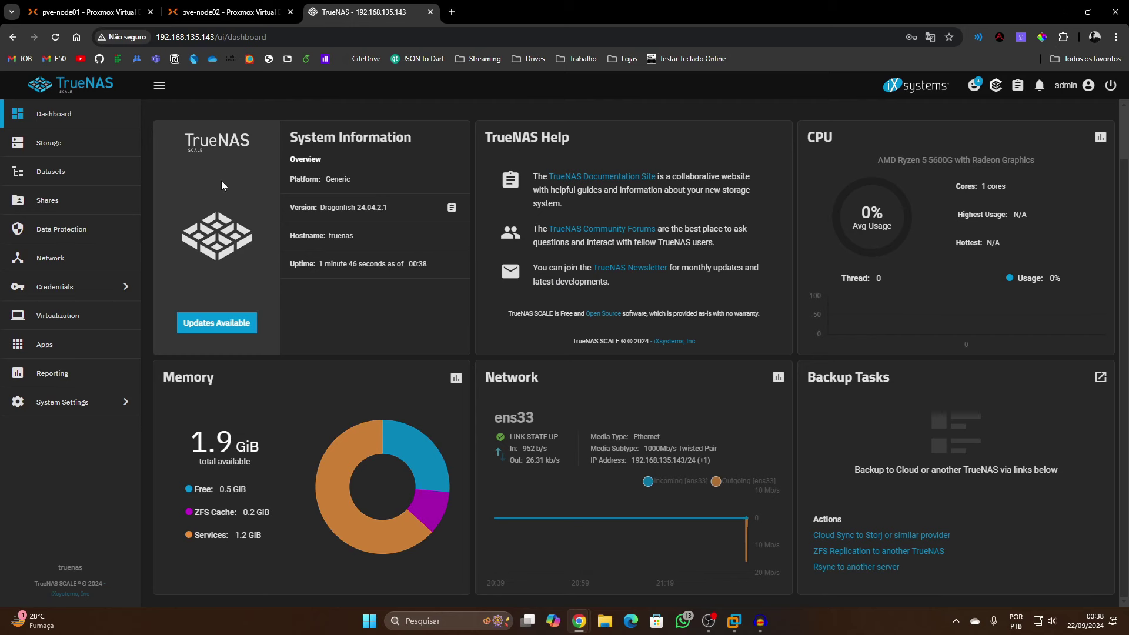
{"action": "left_click", "coordinate": [101, 146]}
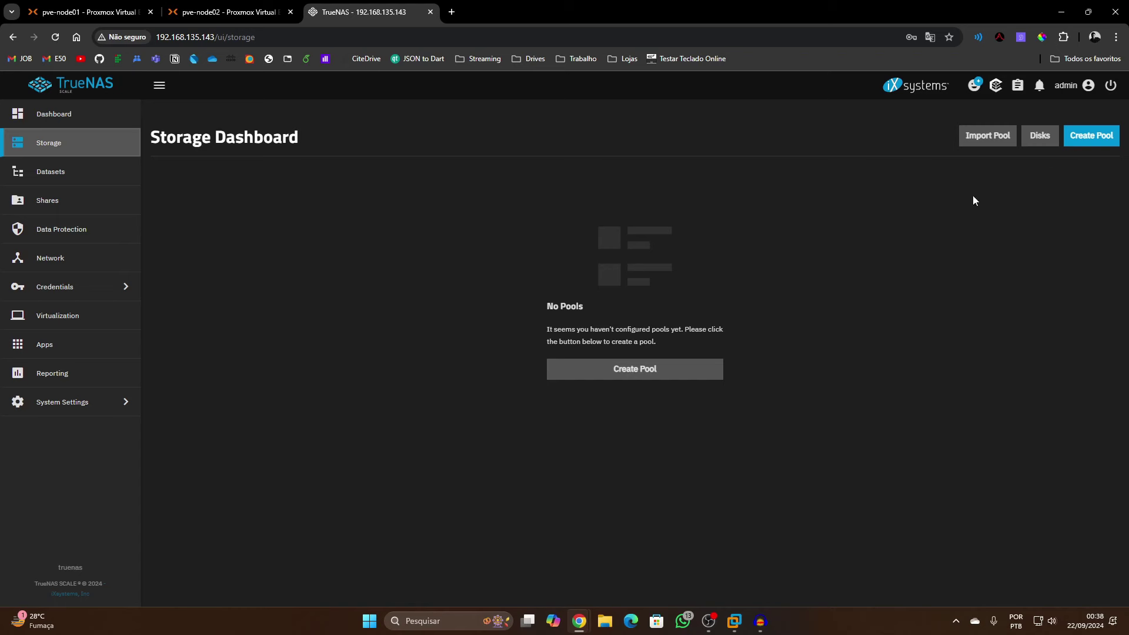
Start a new pool named 'storage' on the 300 GiB disk with Stripe data layout
{"action": "left_click", "coordinate": [588, 374]}
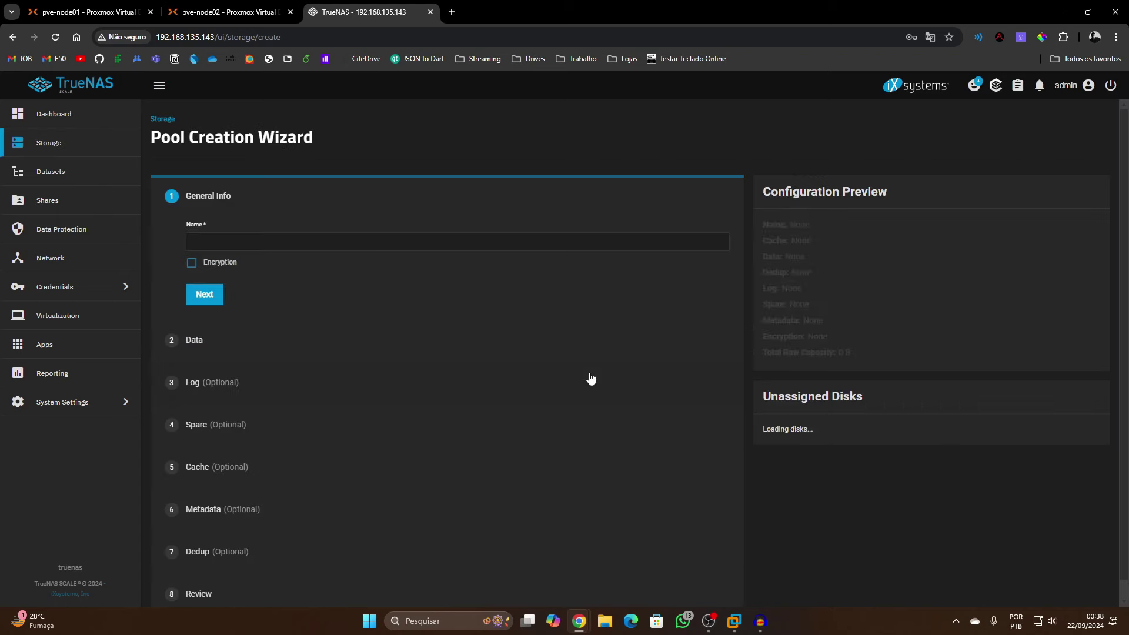
{"action": "left_click", "coordinate": [259, 241]}
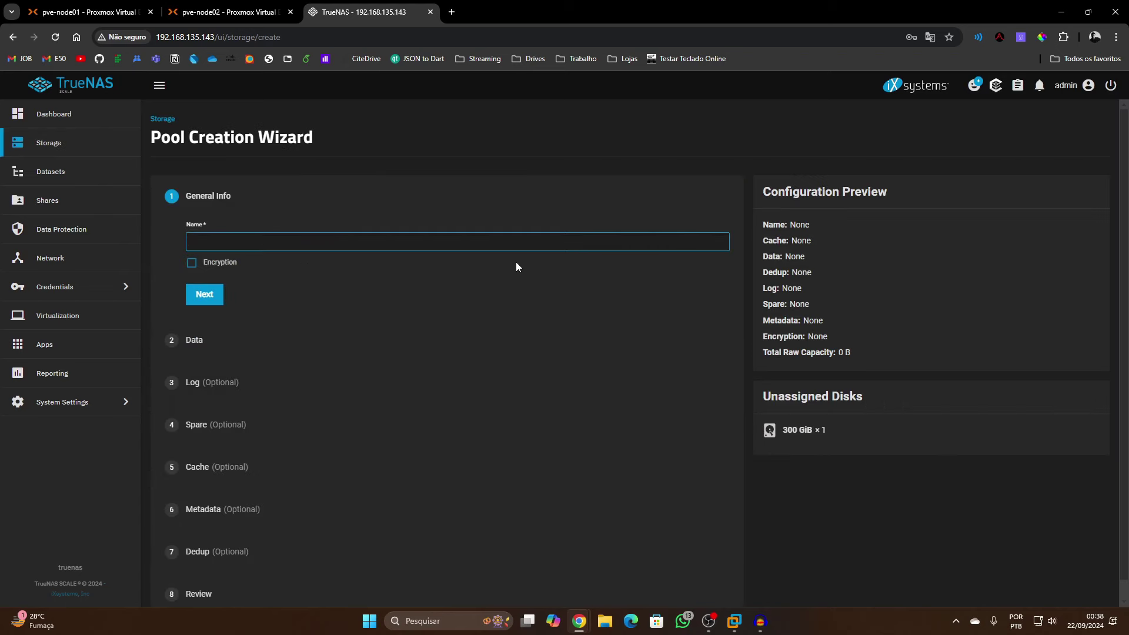
{"action": "type", "text": "storage"}
{"action": "left_click_drag", "start_coordinate": [783, 429], "coordinate": [820, 432]}
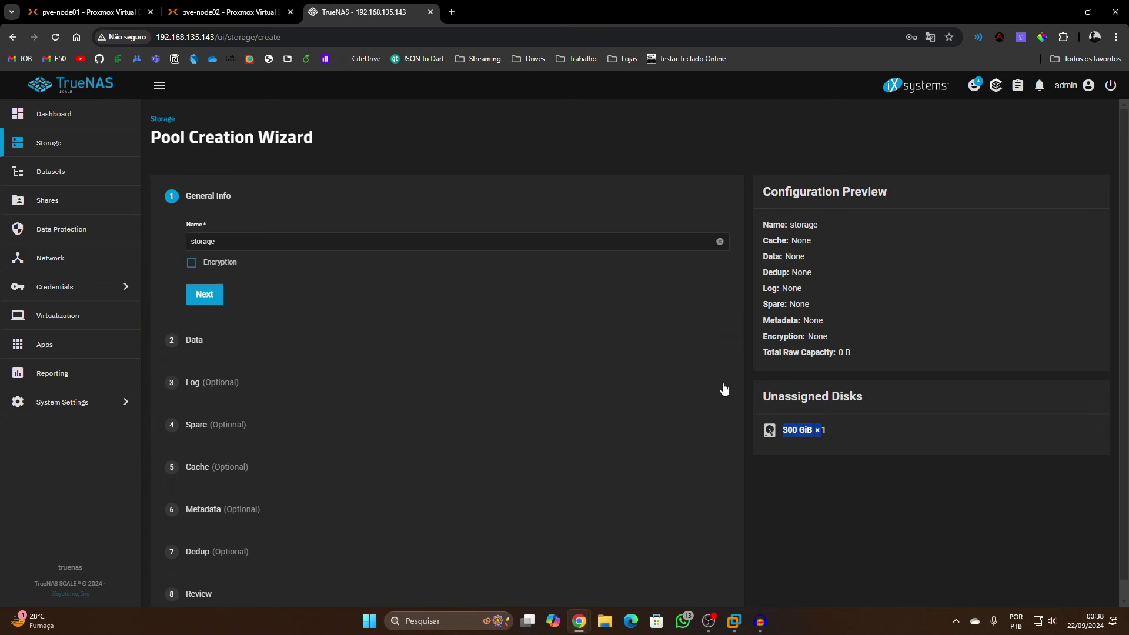
{"action": "left_click", "coordinate": [212, 294]}
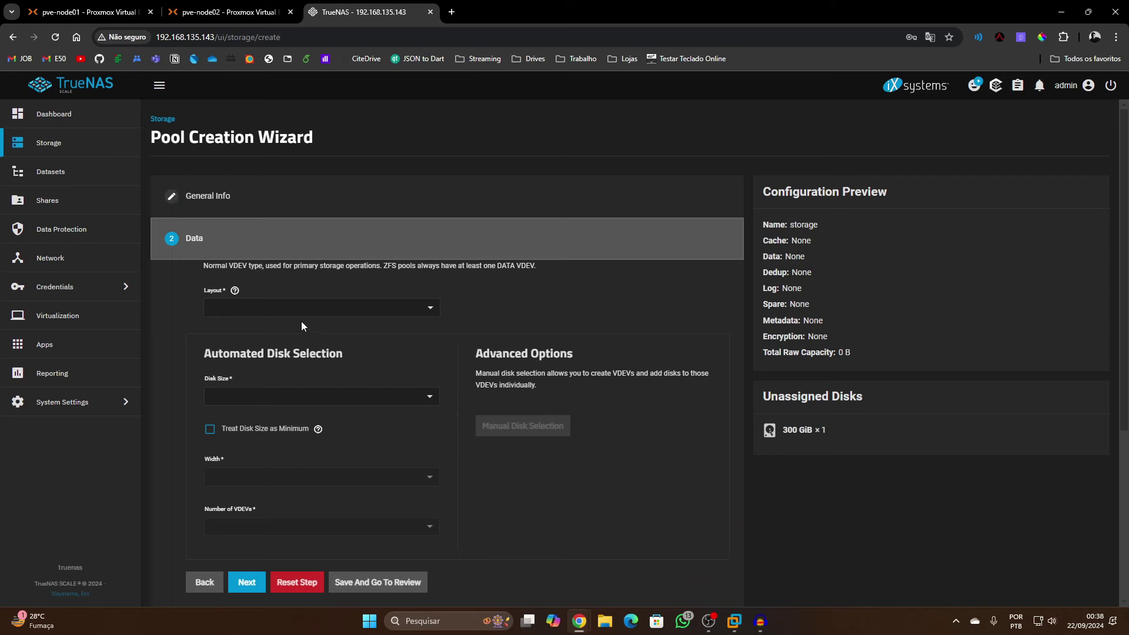
{"action": "left_click", "coordinate": [270, 307]}
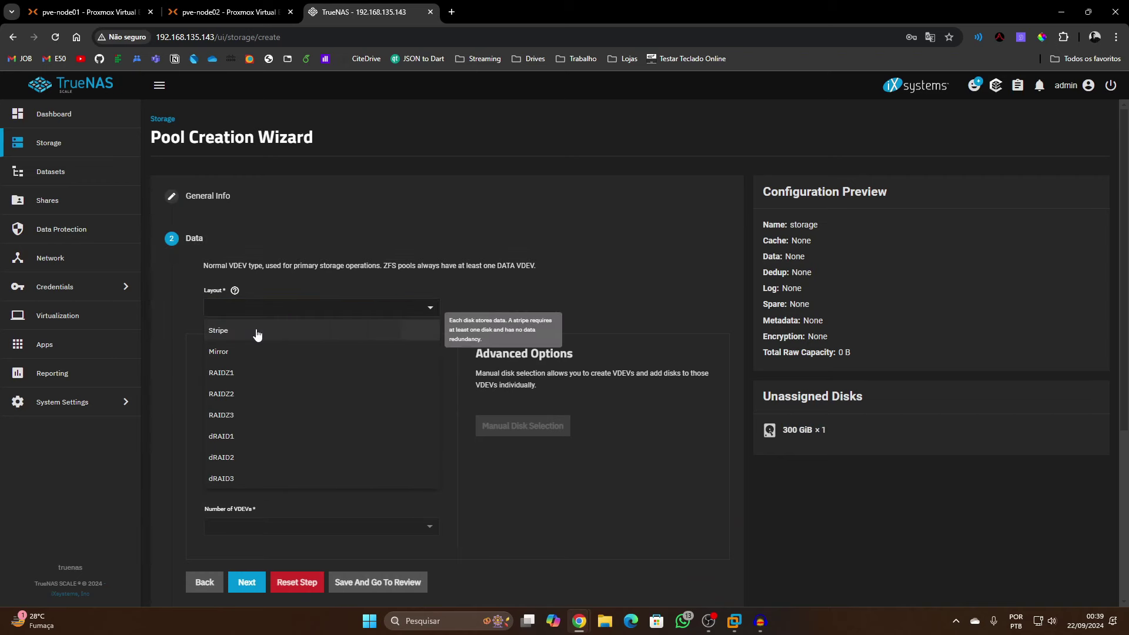
{"action": "left_click", "coordinate": [258, 332]}
Review the stripe data-loss warning, confirm erasing the disk, and create the pool
{"action": "scroll", "coordinate": [259, 434], "scroll_direction": "down", "scroll_amount": 4}
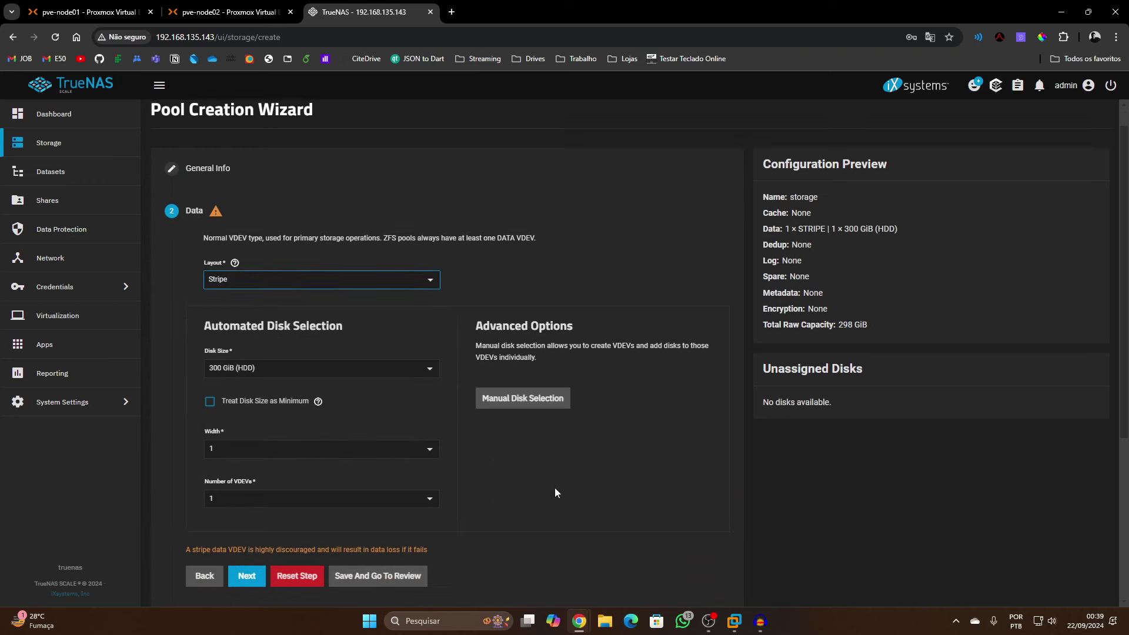
{"action": "scroll", "coordinate": [547, 288], "scroll_direction": "up", "scroll_amount": 2}
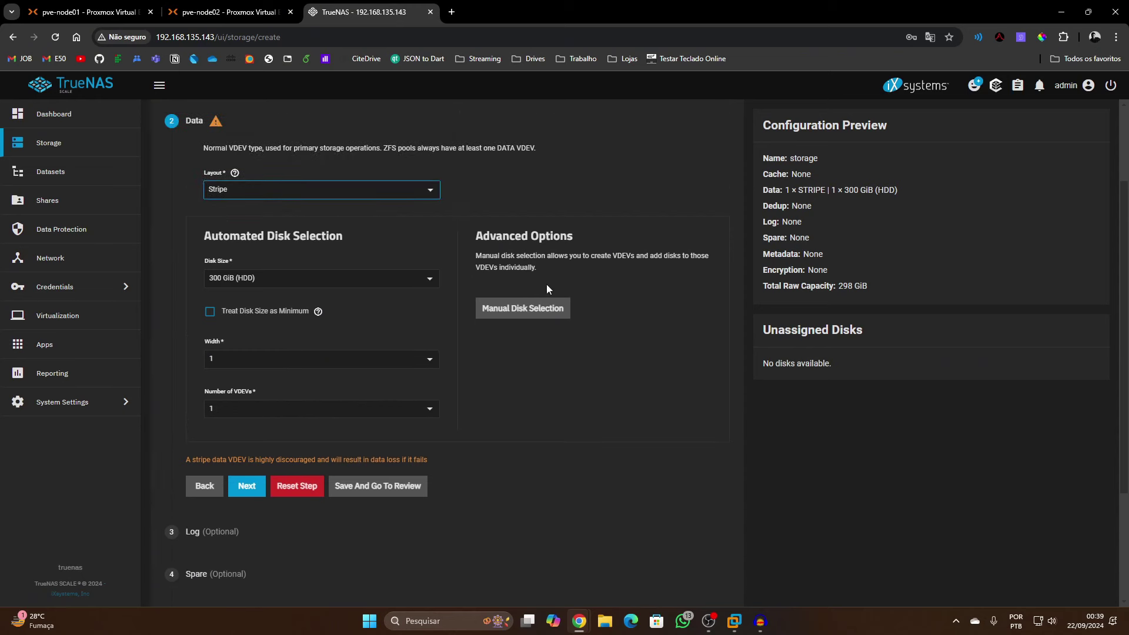
{"action": "left_click", "coordinate": [247, 485]}
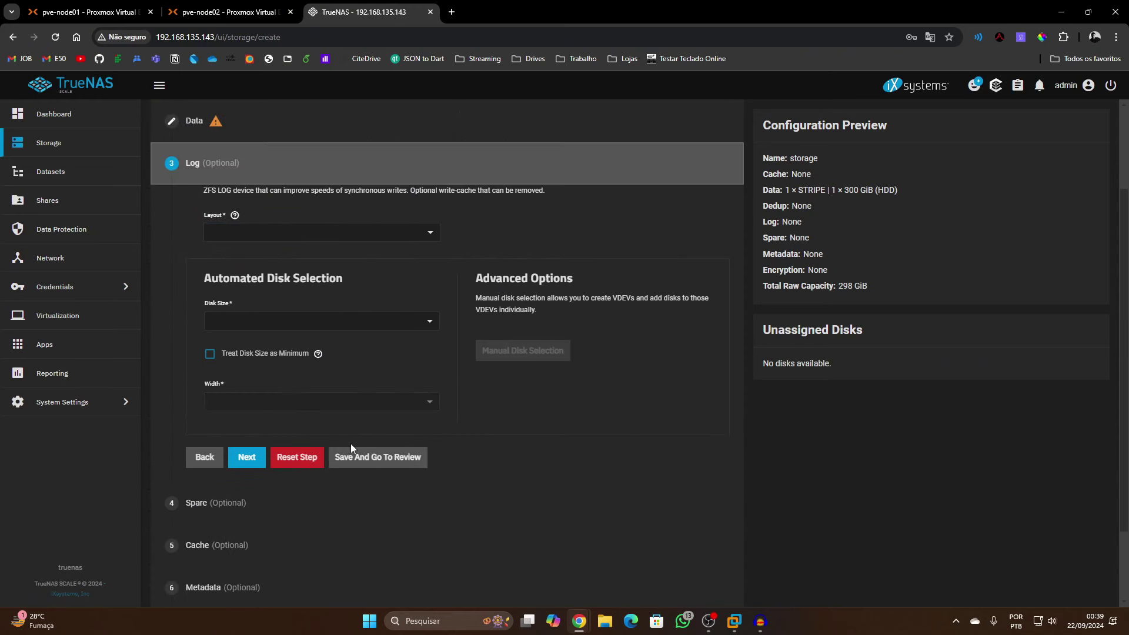
{"action": "left_click", "coordinate": [371, 456]}
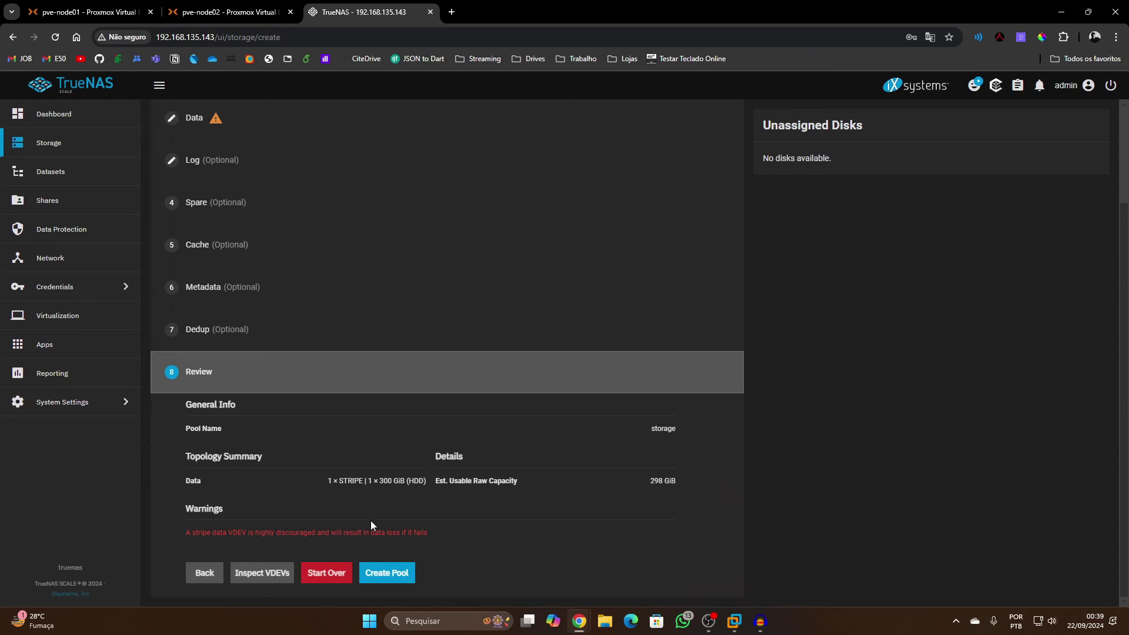
{"action": "left_click_drag", "start_coordinate": [267, 531], "coordinate": [336, 541]}
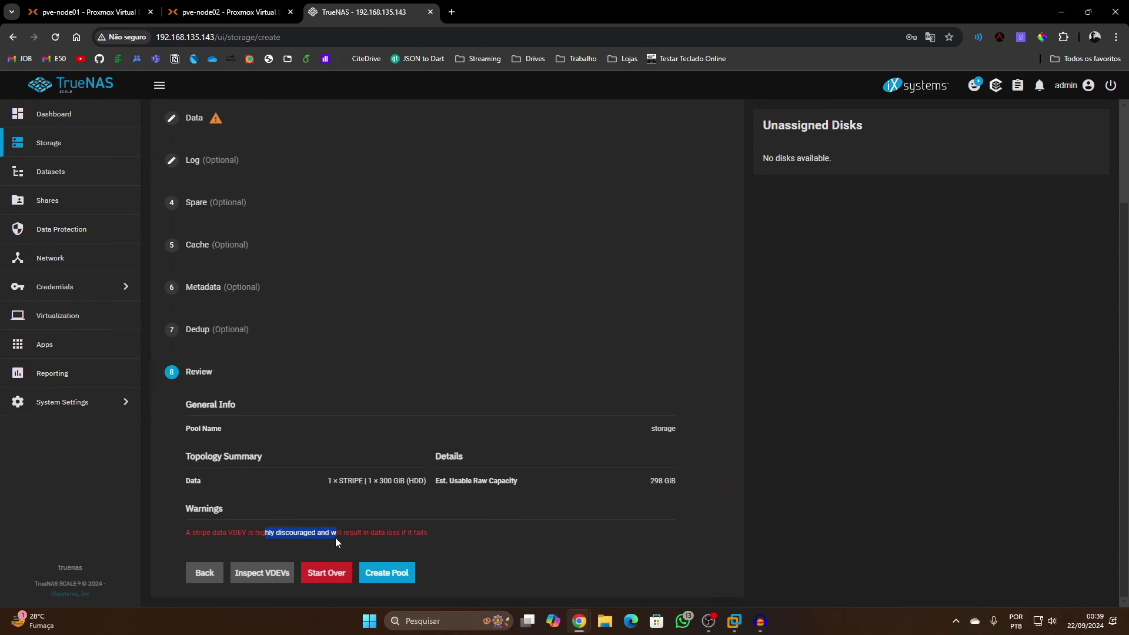
{"action": "left_click_drag", "start_coordinate": [227, 532], "coordinate": [425, 534]}
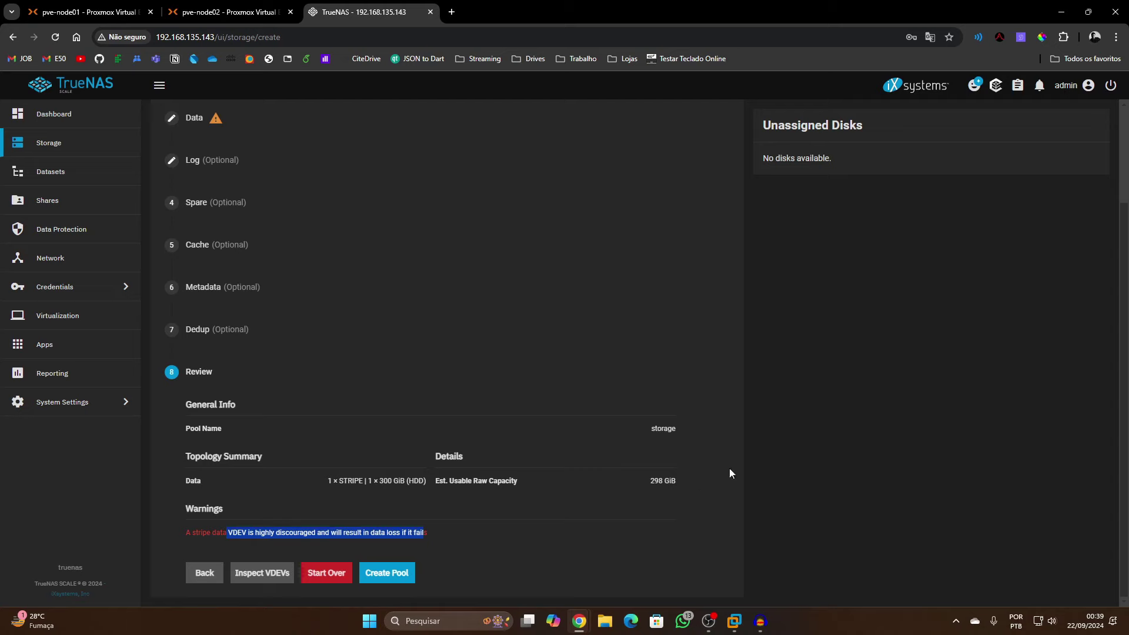
{"action": "left_click", "coordinate": [398, 572]}
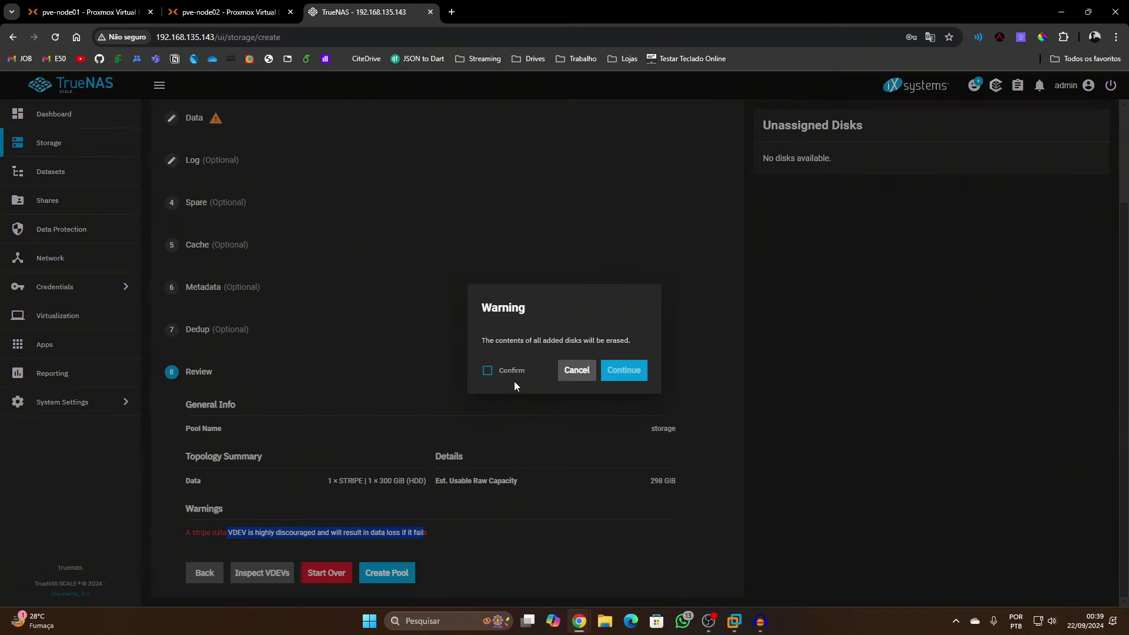
{"action": "left_click", "coordinate": [487, 370]}
{"action": "left_click", "coordinate": [628, 371]}
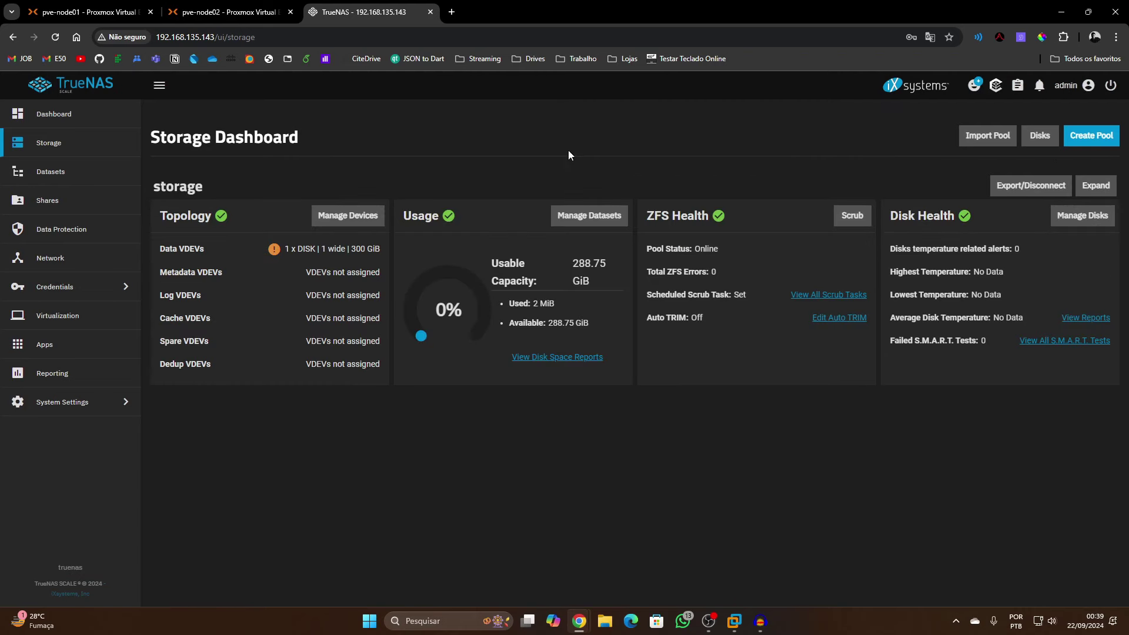
Add a Generic dataset named 'data' under the storage pool, at storage/data
{"action": "left_click", "coordinate": [88, 179]}
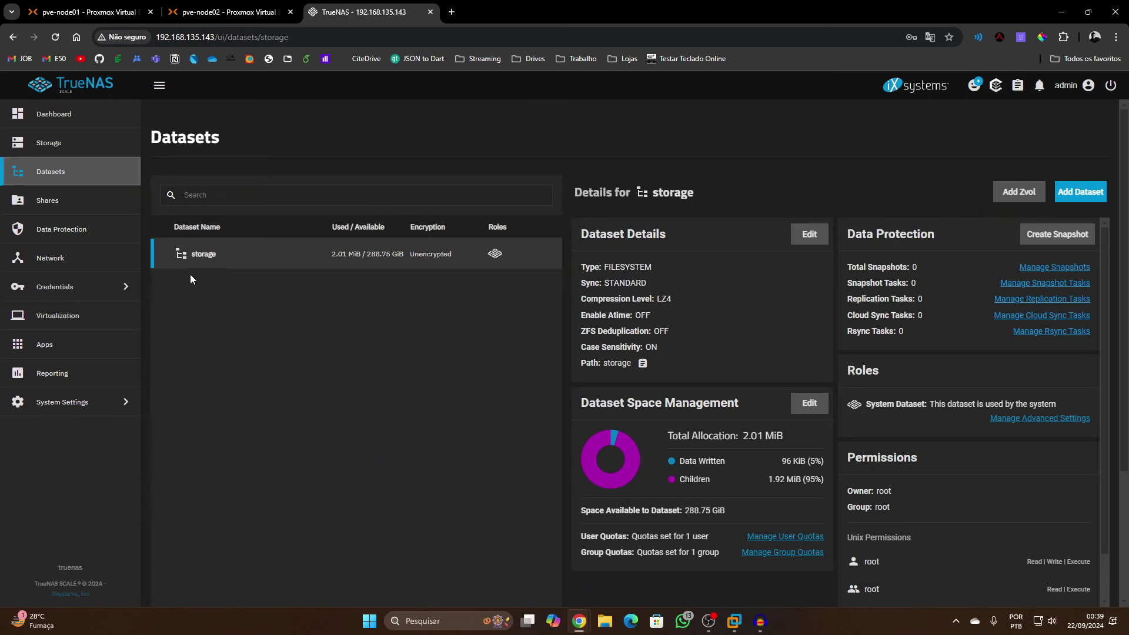
{"action": "left_click", "coordinate": [1075, 195]}
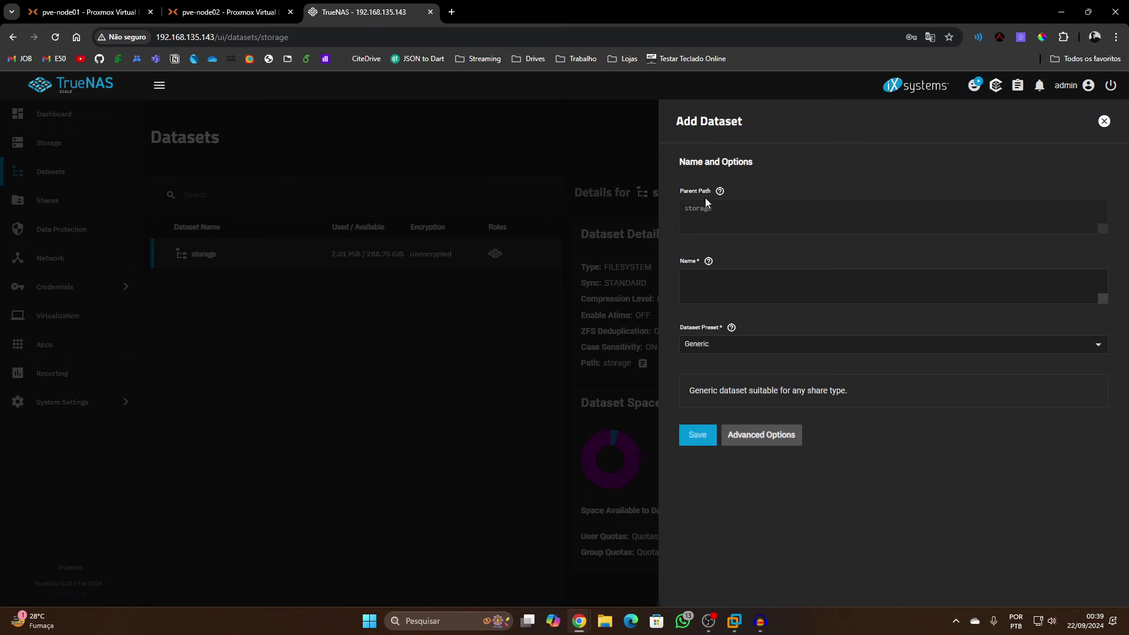
{"action": "left_click", "coordinate": [712, 277]}
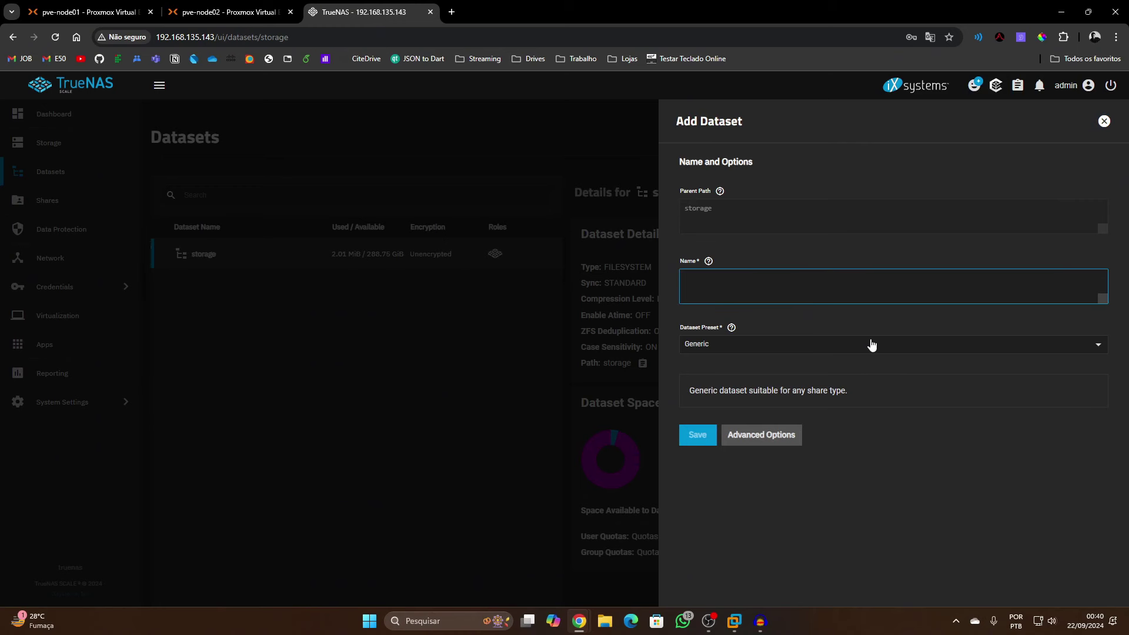
{"action": "type", "text": "vmda"}
{"action": "type", "text": "ata"}
{"action": "key", "text": "ctrl+a"}
{"action": "type", "text": "data"}
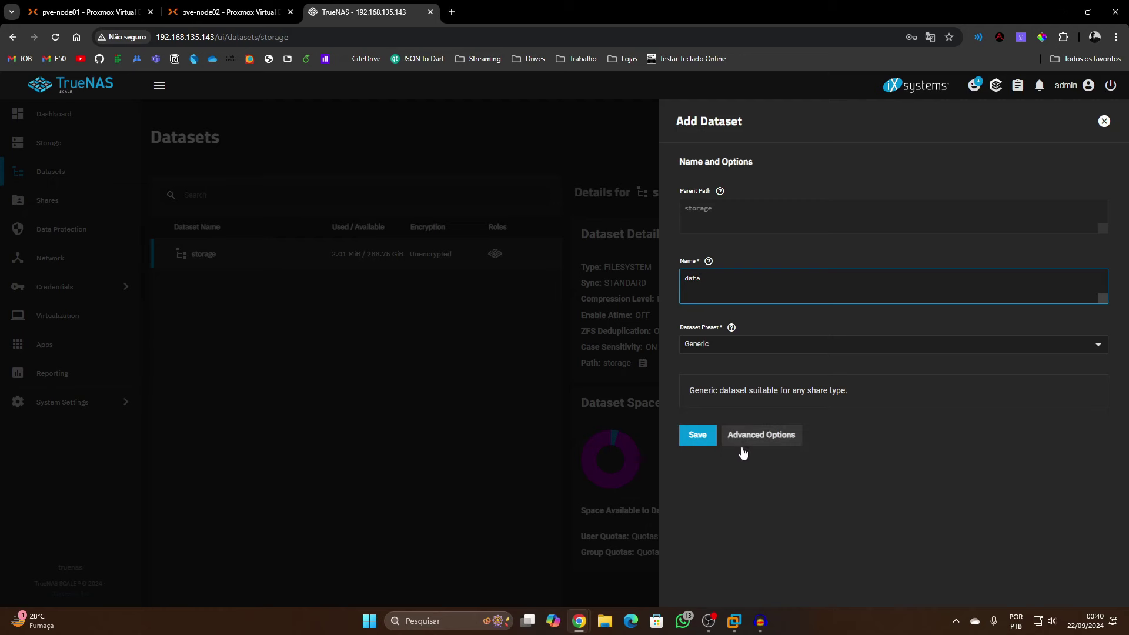
{"action": "left_click", "coordinate": [704, 439]}
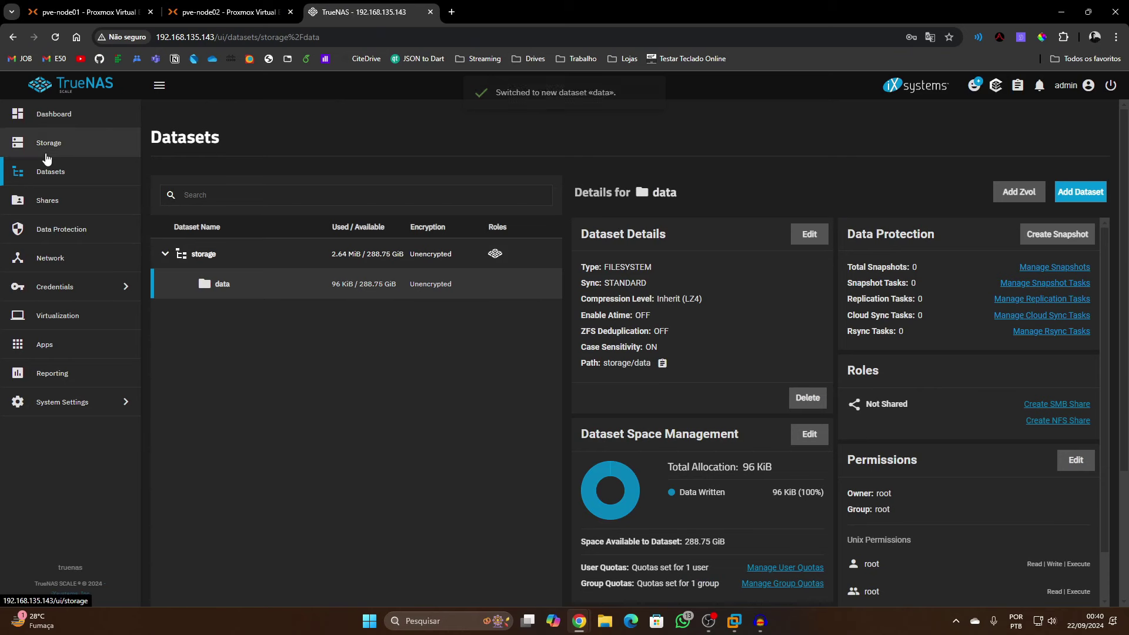
{"action": "scroll", "coordinate": [916, 429], "scroll_direction": "down", "scroll_amount": 1}
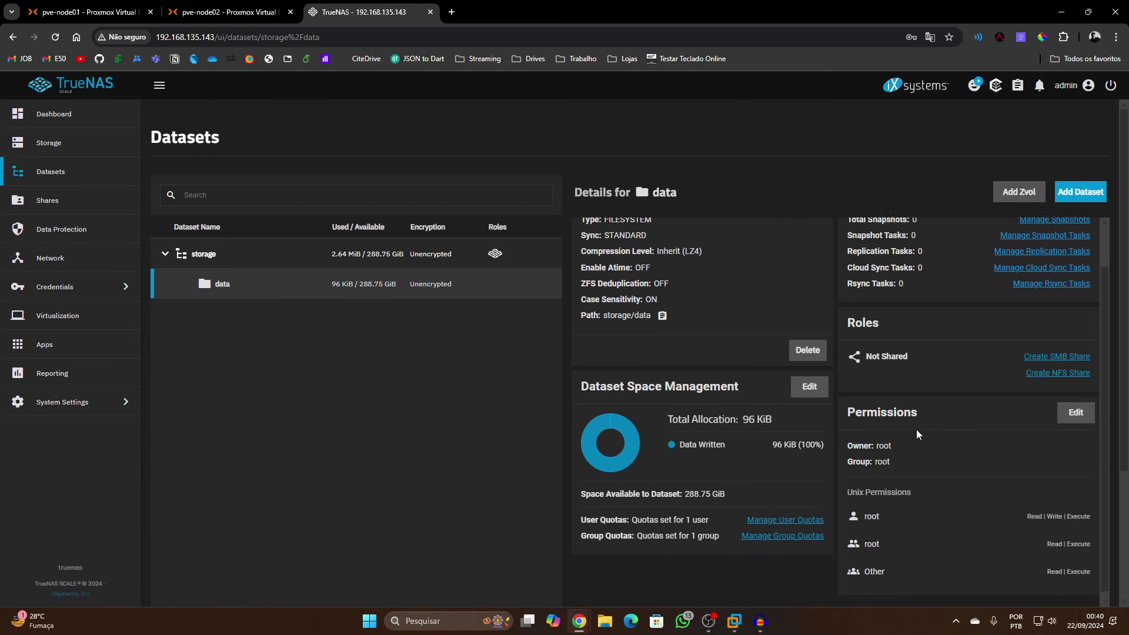
{"action": "scroll", "coordinate": [977, 449], "scroll_direction": "up", "scroll_amount": 1}
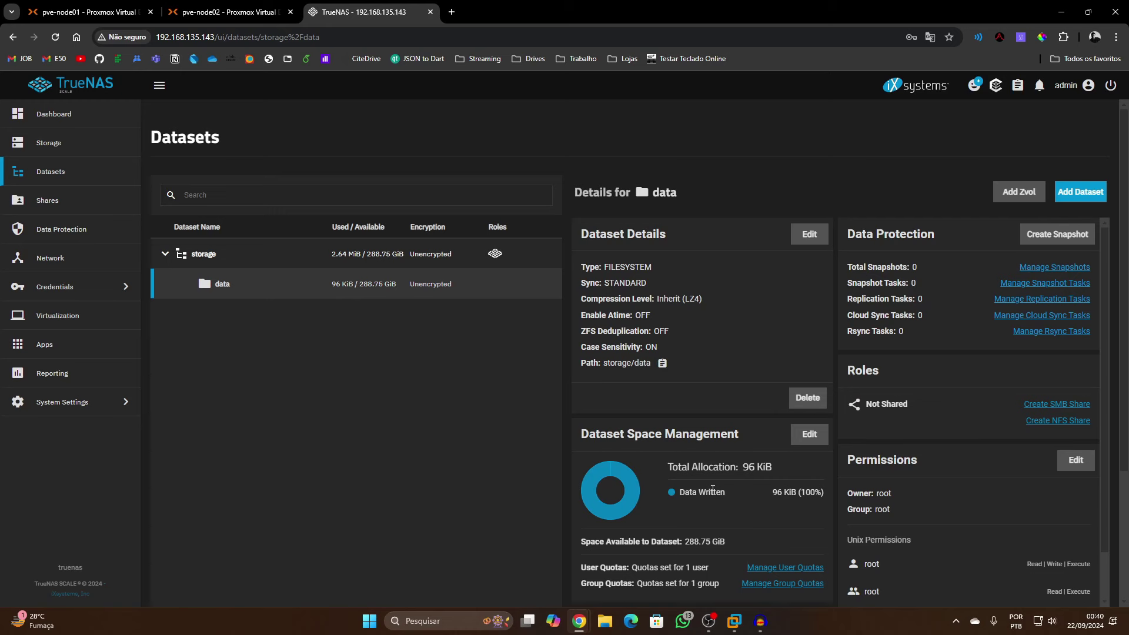
{"action": "scroll", "coordinate": [775, 494], "scroll_direction": "down", "scroll_amount": 1}
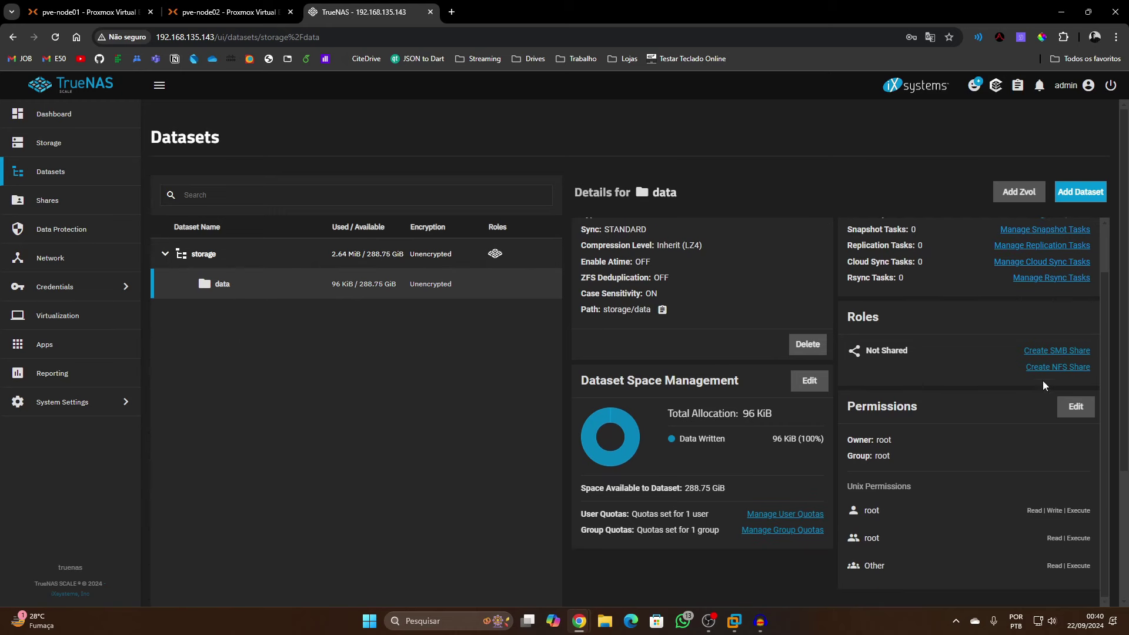
{"action": "scroll", "coordinate": [676, 329], "scroll_direction": "up", "scroll_amount": 1}
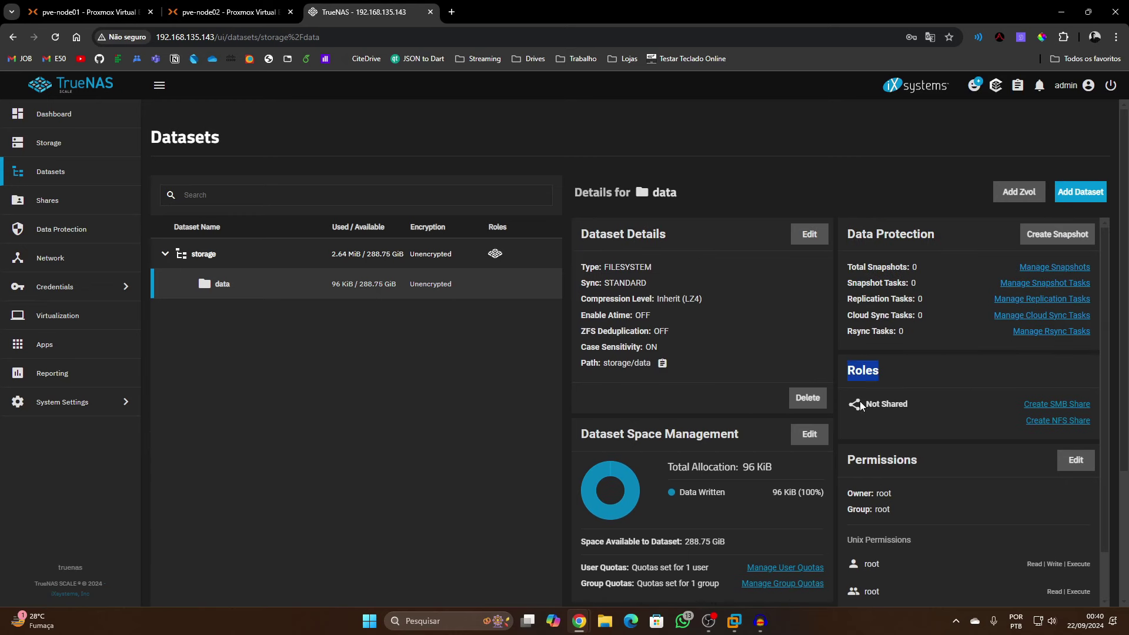
Start a new NFS share with its path set to /mnt/storage/data
{"action": "left_click", "coordinate": [1051, 421]}
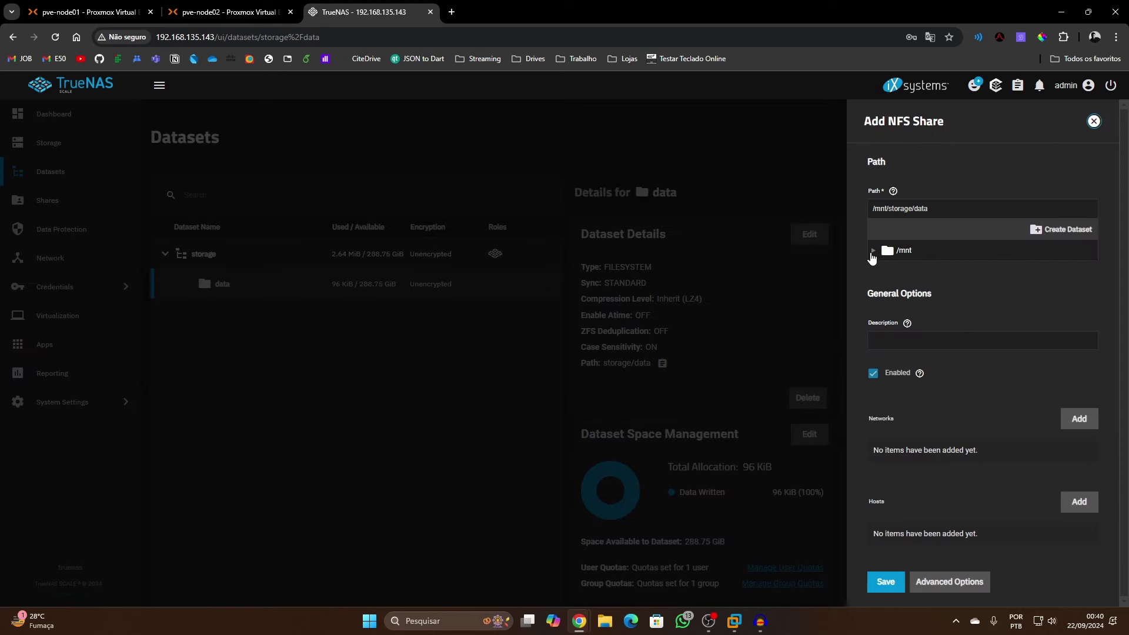
{"action": "left_click", "coordinate": [872, 253]}
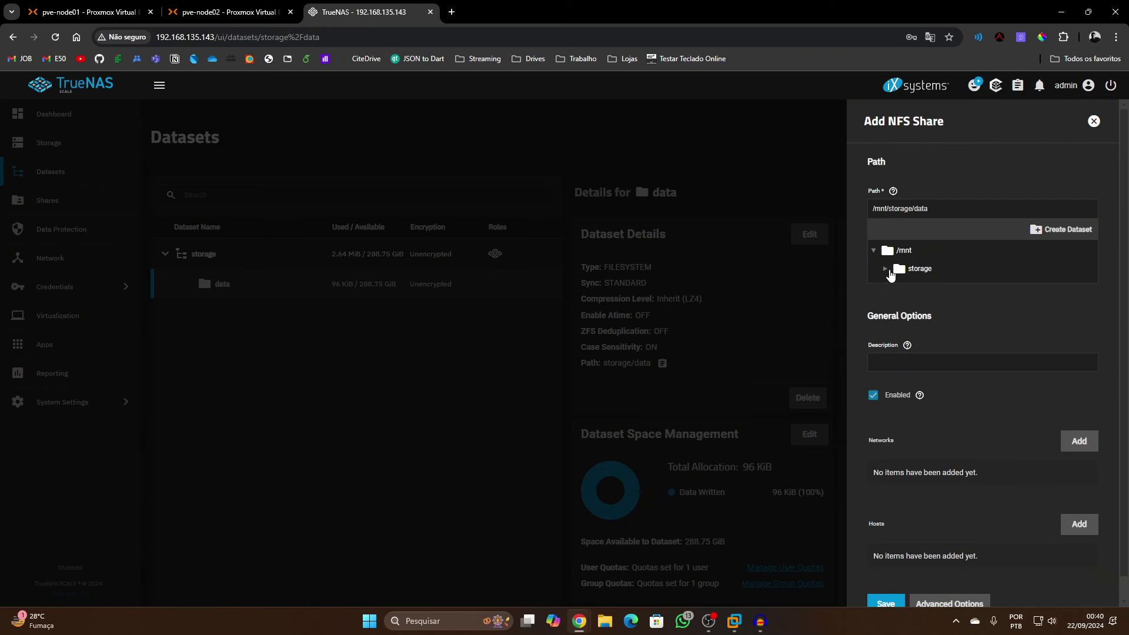
{"action": "left_click", "coordinate": [891, 272]}
{"action": "left_click", "coordinate": [885, 271]}
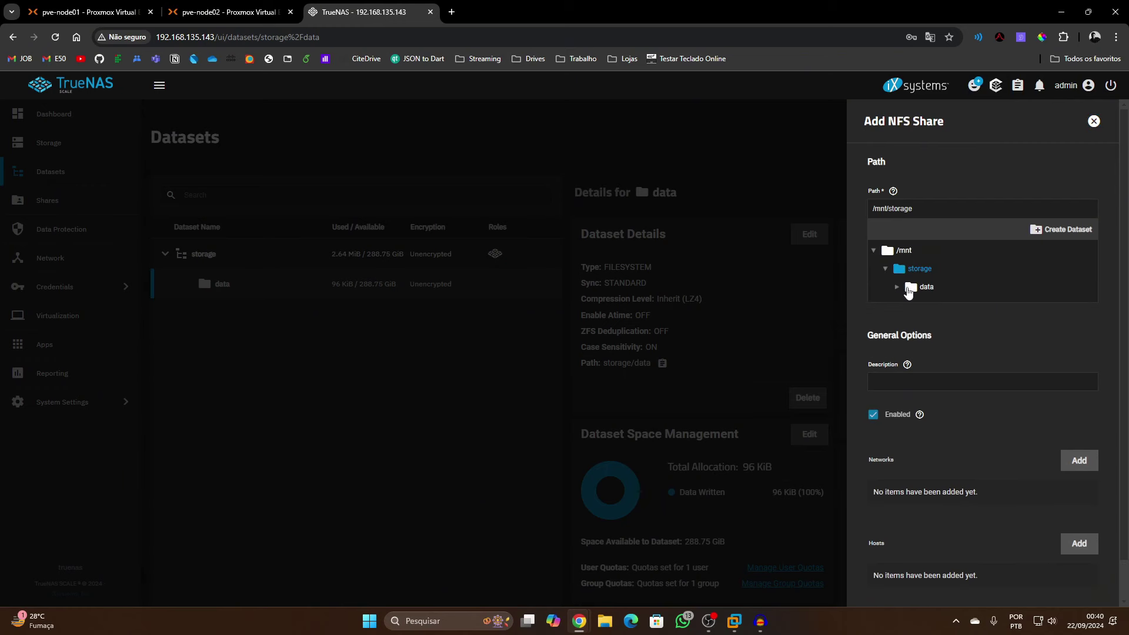
{"action": "left_click", "coordinate": [911, 288]}
{"action": "scroll", "coordinate": [979, 417], "scroll_direction": "down", "scroll_amount": 1}
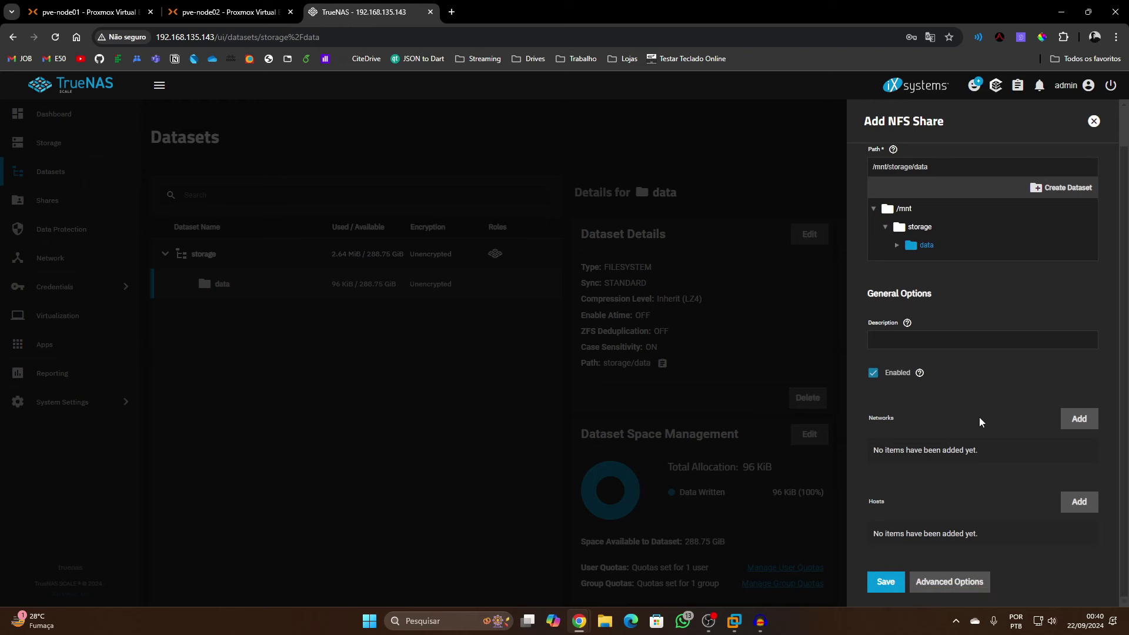
{"action": "left_click", "coordinate": [915, 341]}
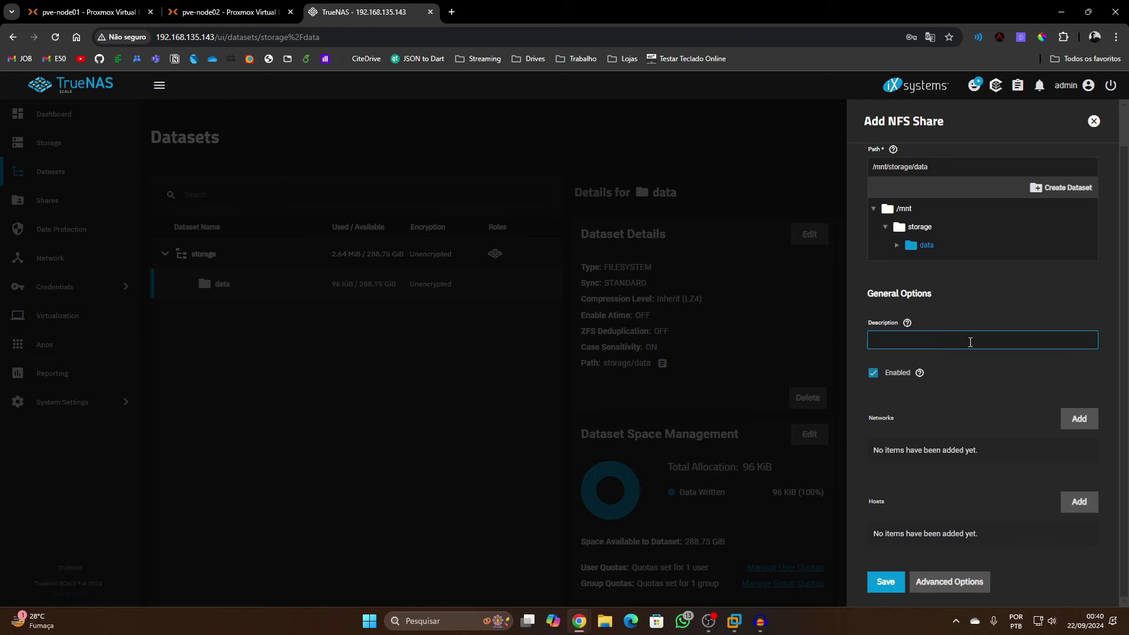
{"action": "scroll", "coordinate": [988, 329], "scroll_direction": "up", "scroll_amount": 1}
{"action": "scroll", "coordinate": [1009, 339], "scroll_direction": "down", "scroll_amount": 1}
Set Maproot User to root and Maproot Group to wheel, then save the share
{"action": "left_click", "coordinate": [961, 579]}
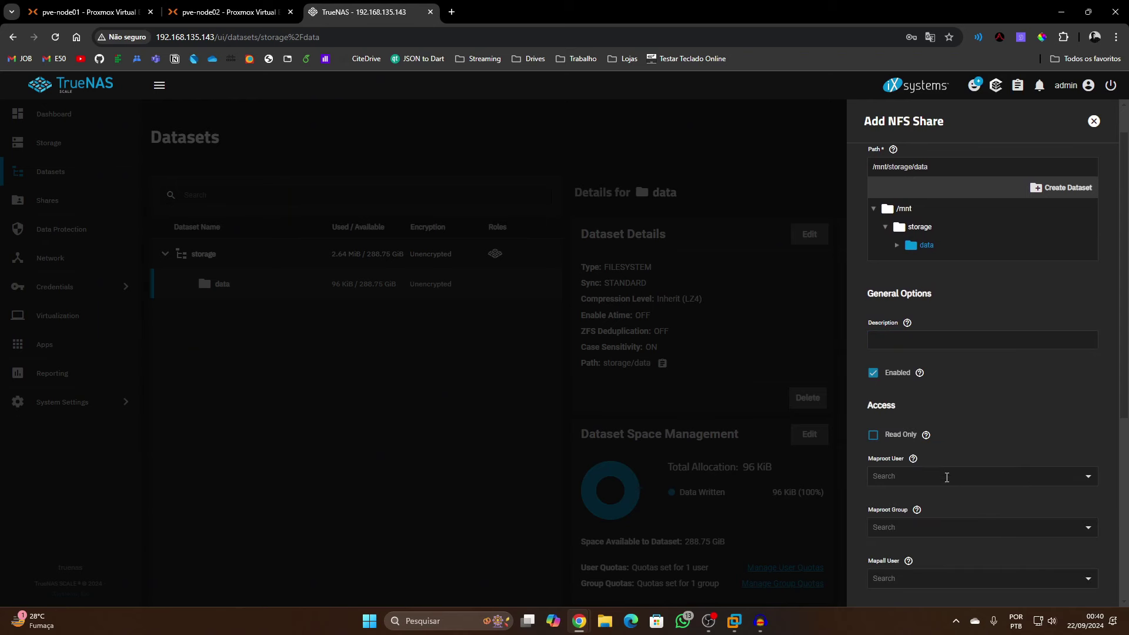
{"action": "scroll", "coordinate": [968, 479], "scroll_direction": "down", "scroll_amount": 3}
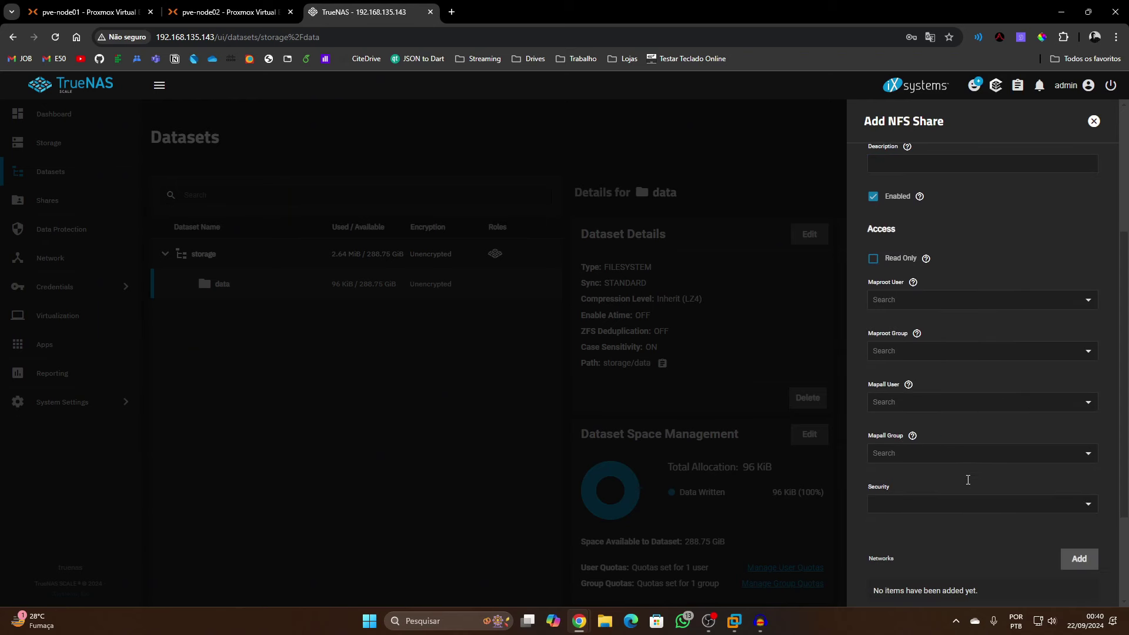
{"action": "left_click", "coordinate": [944, 301]}
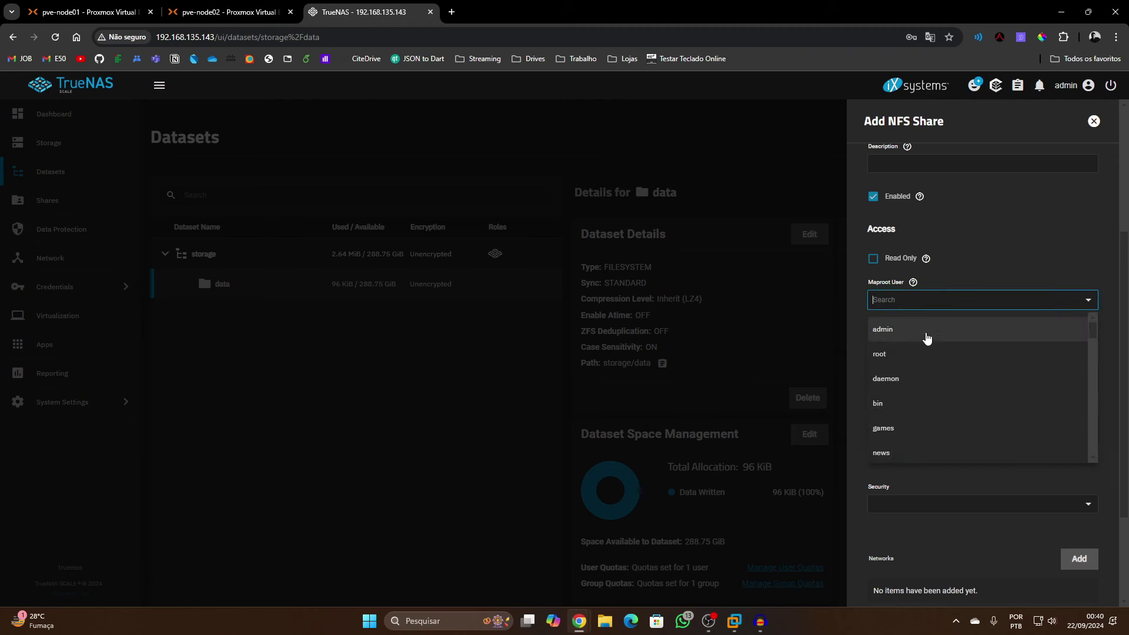
{"action": "left_click", "coordinate": [919, 360]}
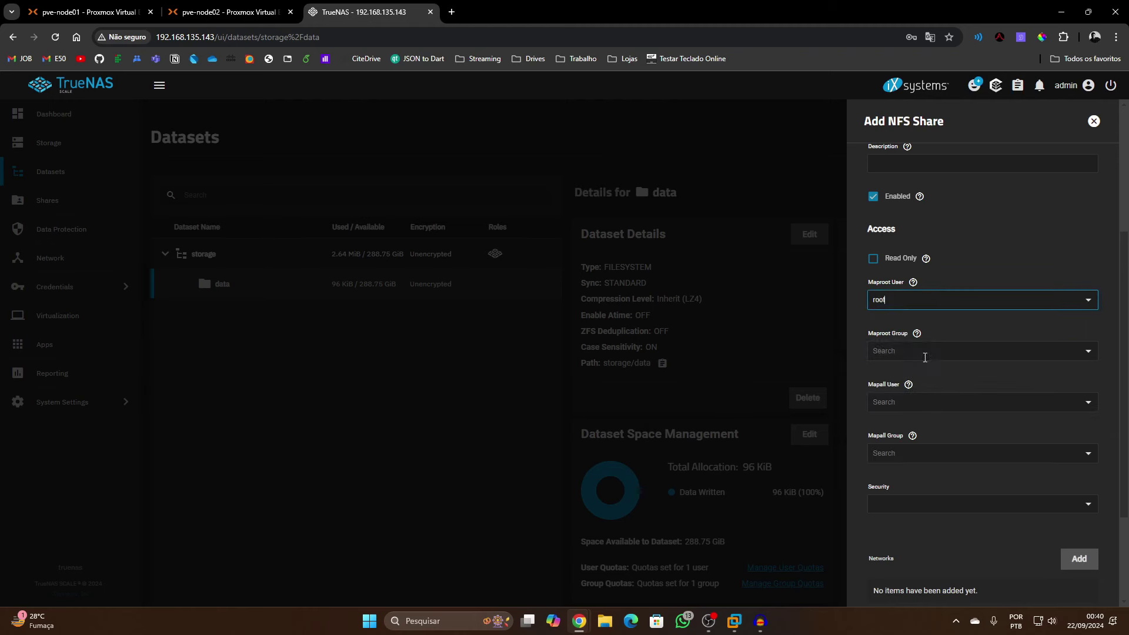
{"action": "left_click", "coordinate": [906, 348]}
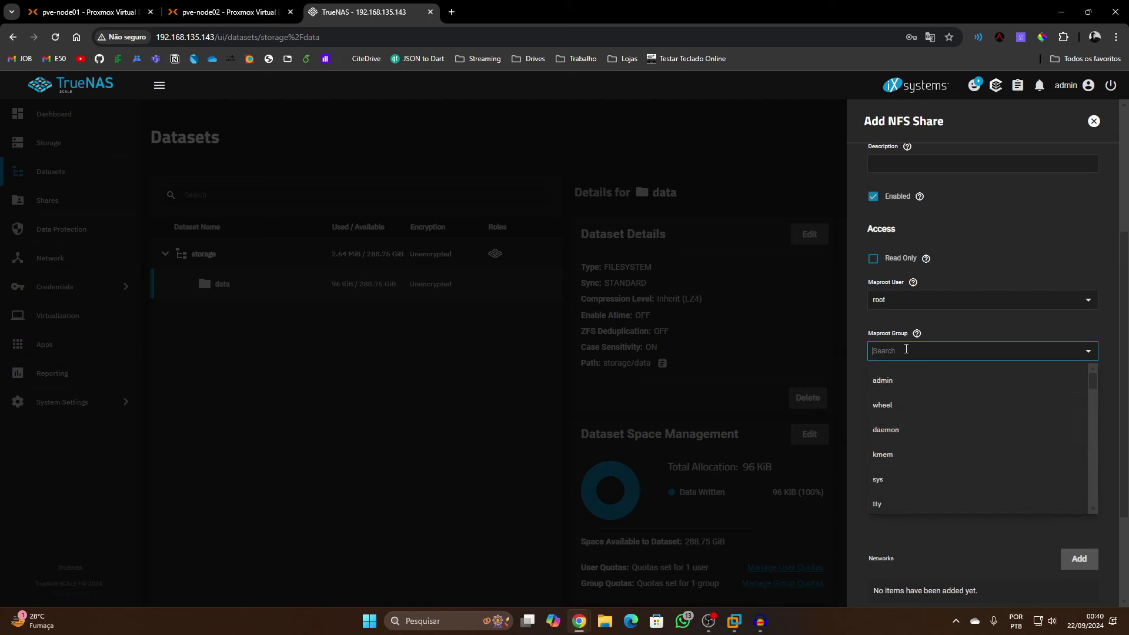
{"action": "left_click", "coordinate": [909, 402]}
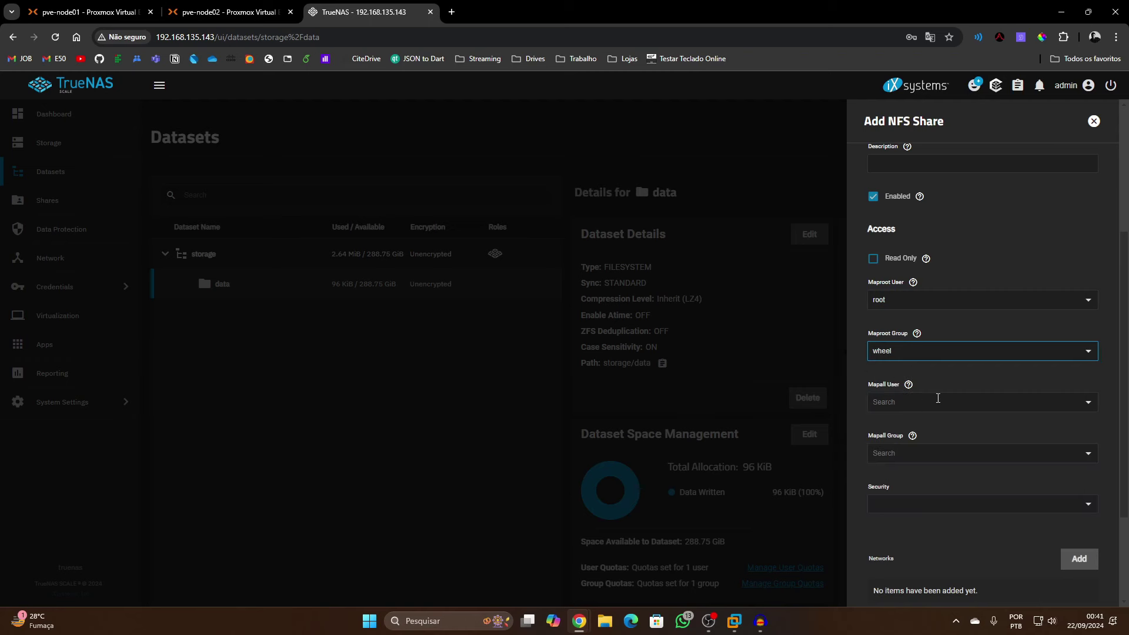
{"action": "scroll", "coordinate": [960, 394], "scroll_direction": "down", "scroll_amount": 2}
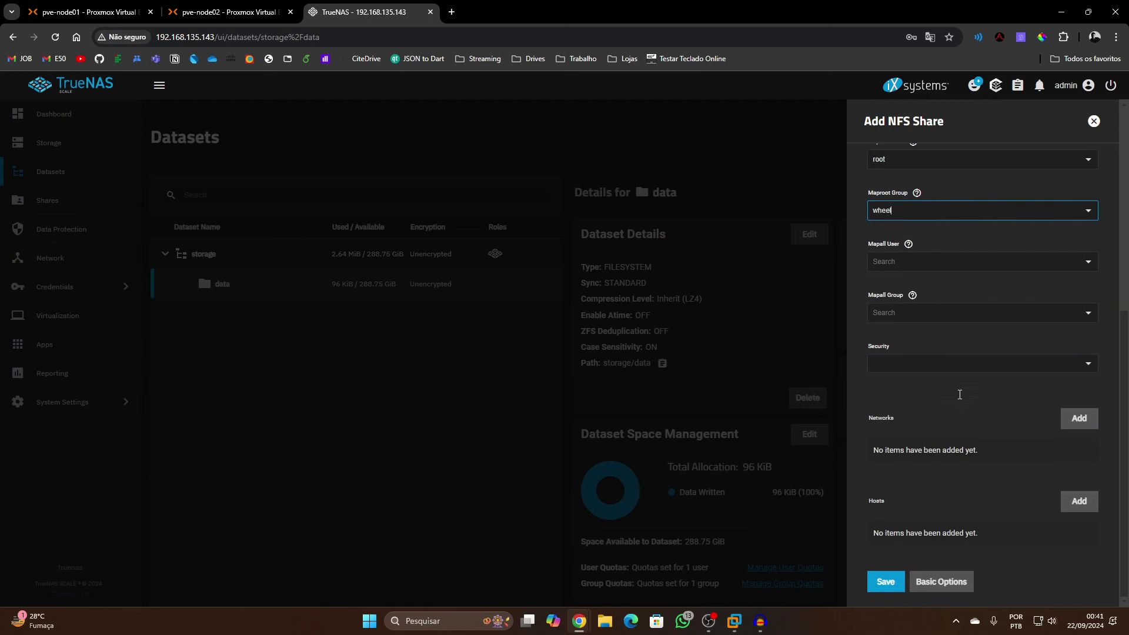
{"action": "left_click", "coordinate": [903, 583]}
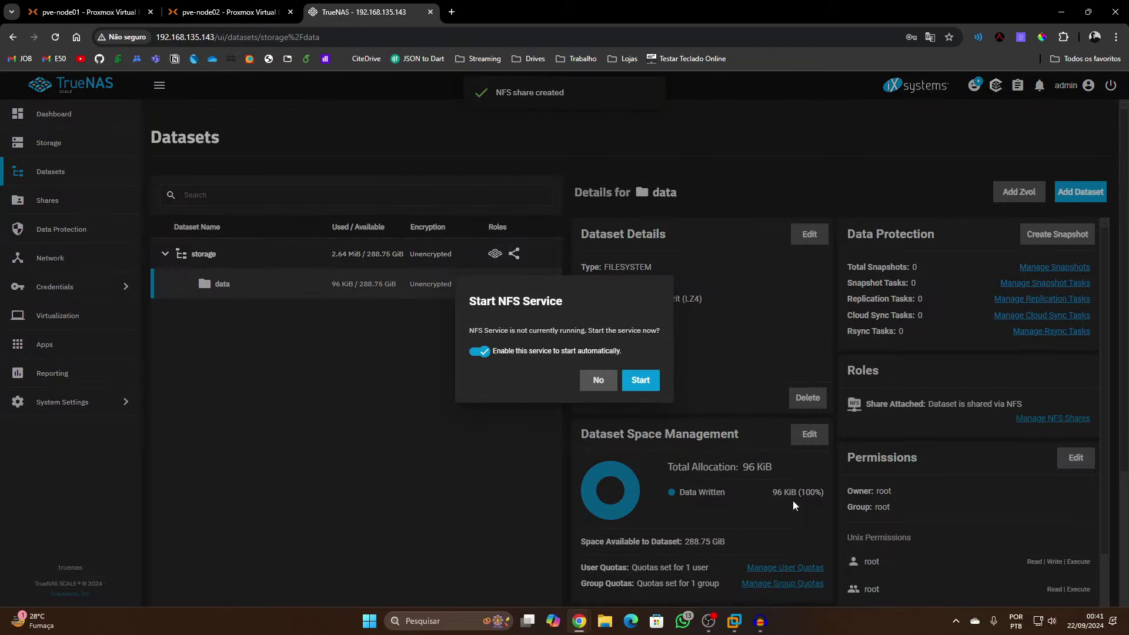
Start the NFS service, leaving auto-start after reboot enabled
{"action": "left_click", "coordinate": [628, 386]}
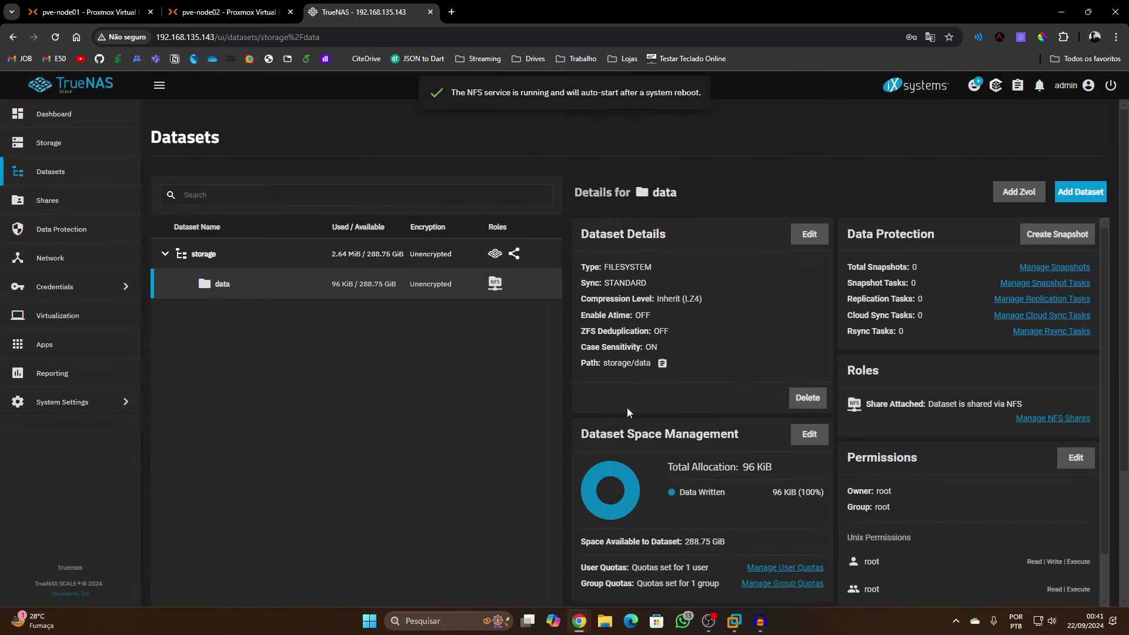
{"action": "scroll", "coordinate": [694, 445], "scroll_direction": "down", "scroll_amount": 1}
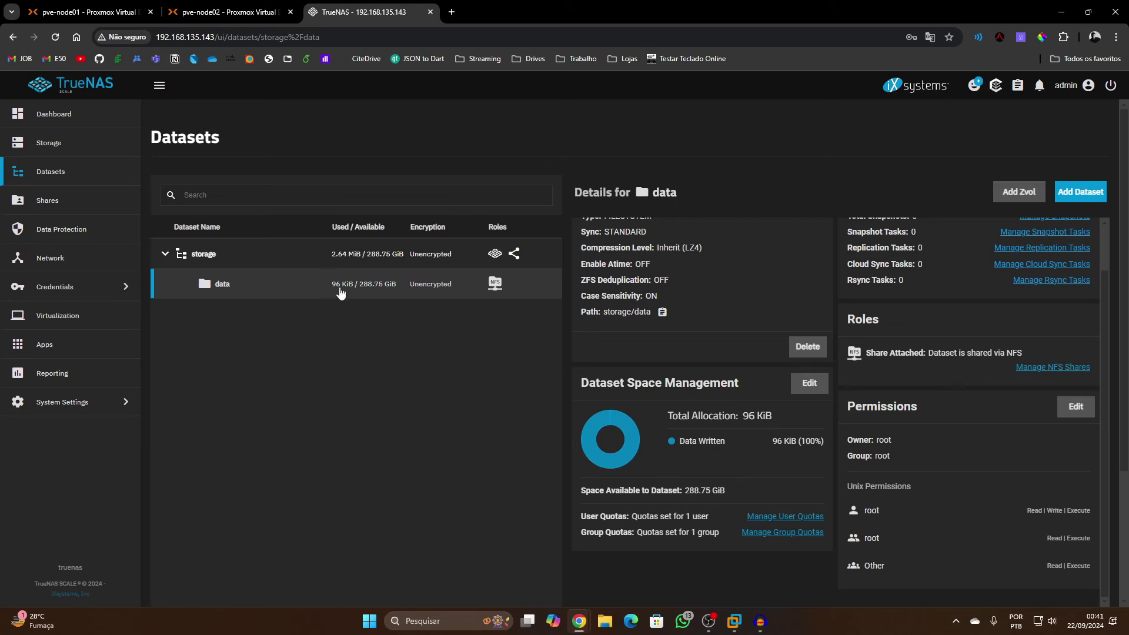
On pve-node01, go to Datacenter > Storage and open the Add storage type menu
{"action": "left_click", "coordinate": [88, 12]}
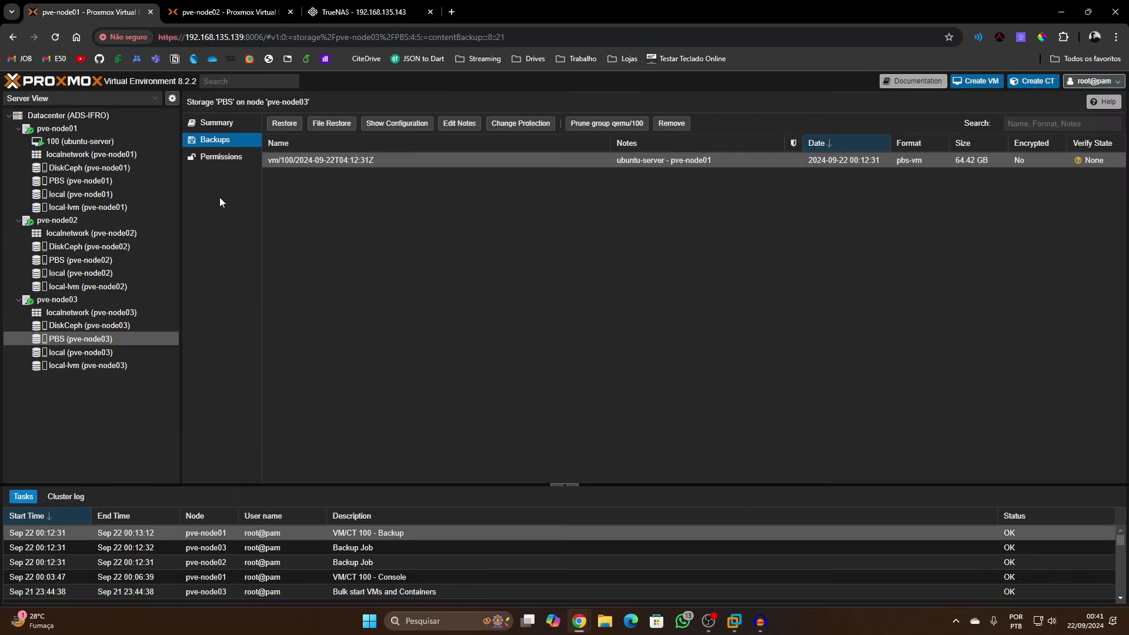
{"action": "left_click", "coordinate": [102, 120]}
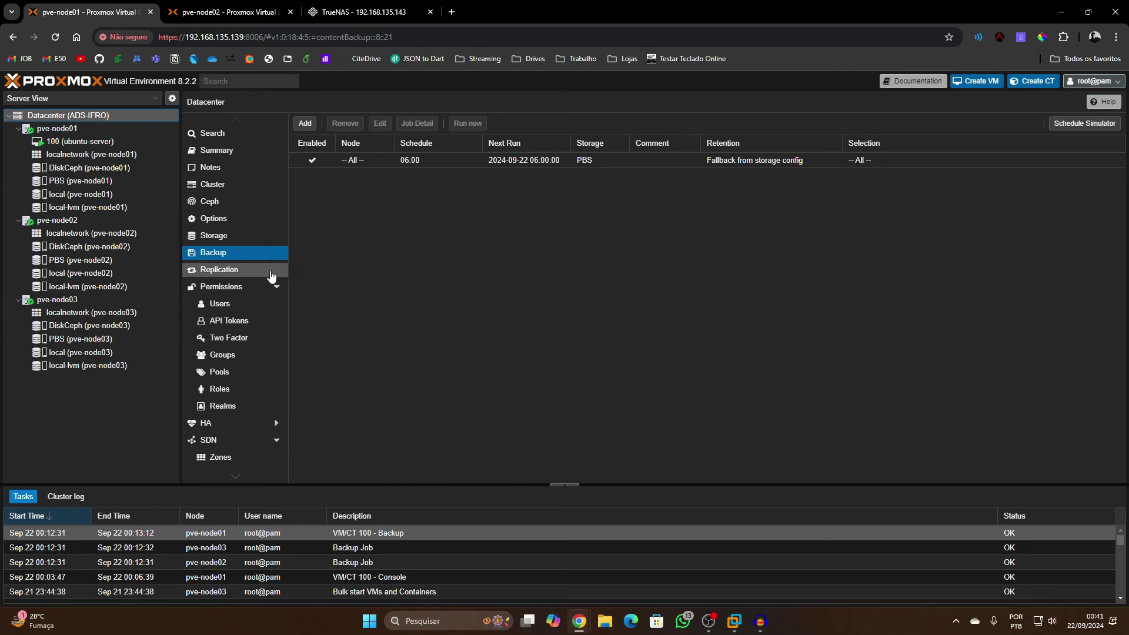
{"action": "left_click", "coordinate": [283, 238]}
{"action": "left_click", "coordinate": [305, 123]}
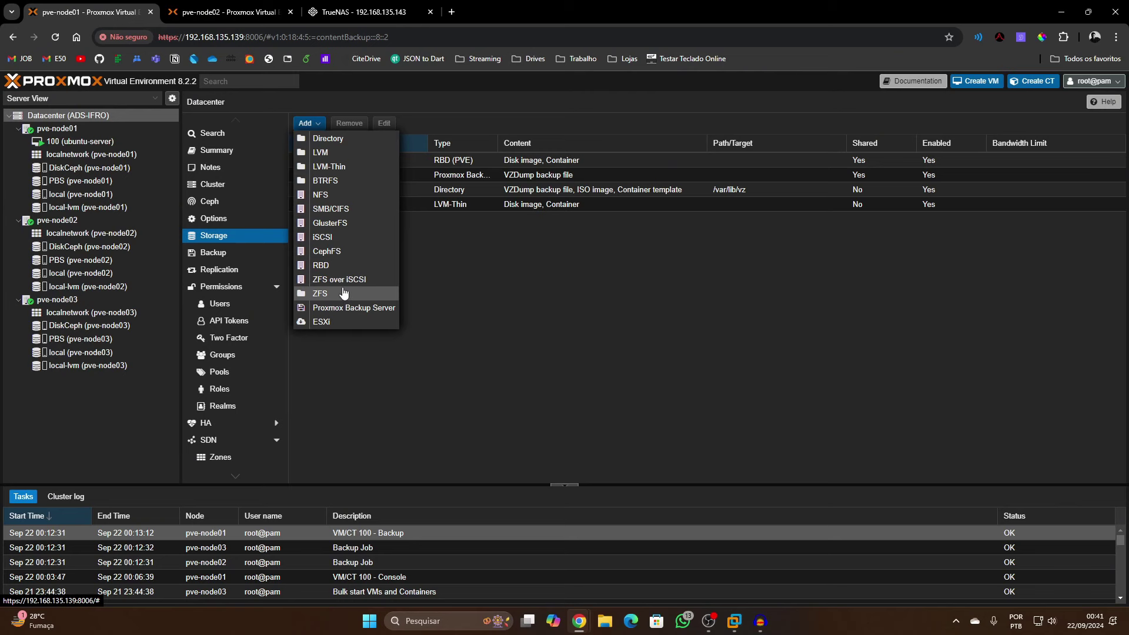
Add NFS storage with ID Truenas, server 192.168.135.143 and export /mnt/storage/data
{"action": "left_click", "coordinate": [332, 200]}
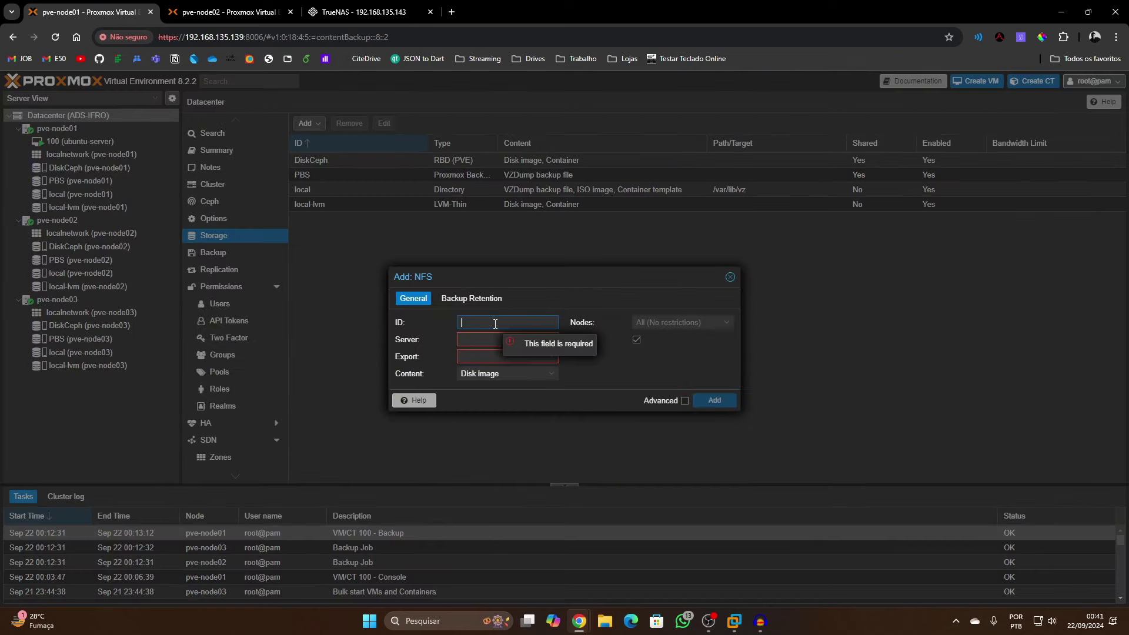
{"action": "type", "text": "Truue"}
{"action": "type", "text": "enas"}
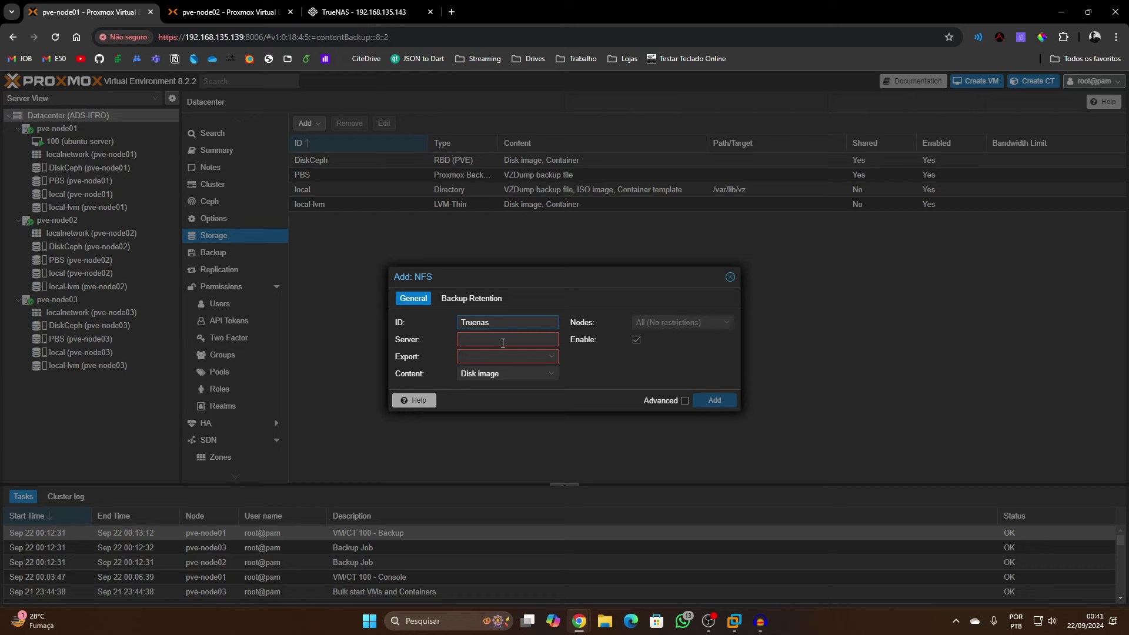
{"action": "left_click", "coordinate": [503, 343]}
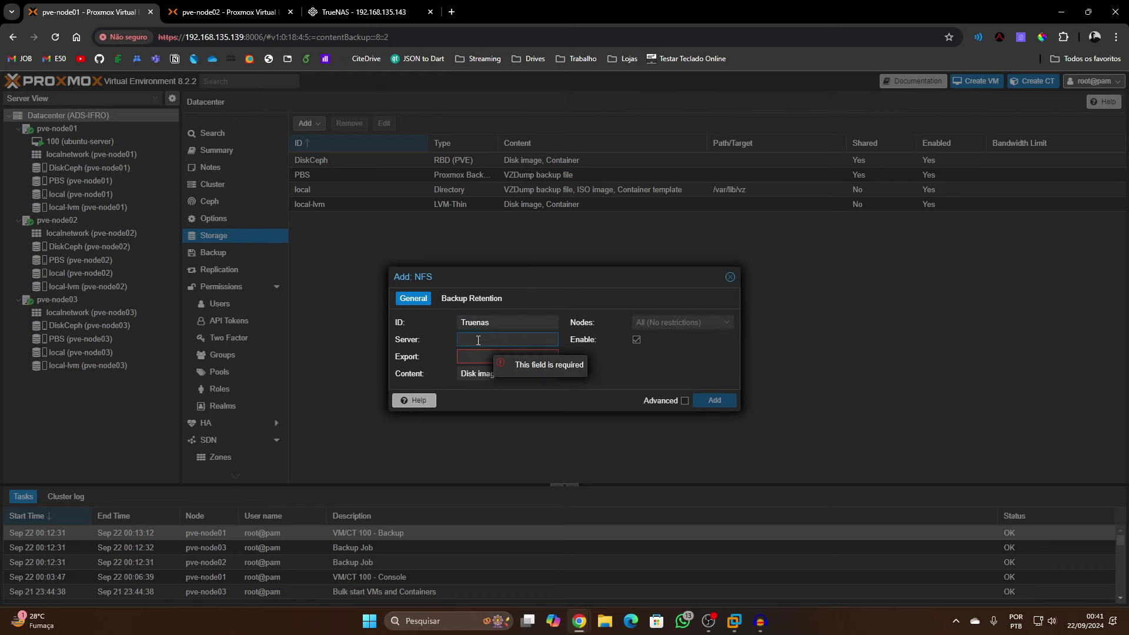
{"action": "left_click", "coordinate": [358, 12]}
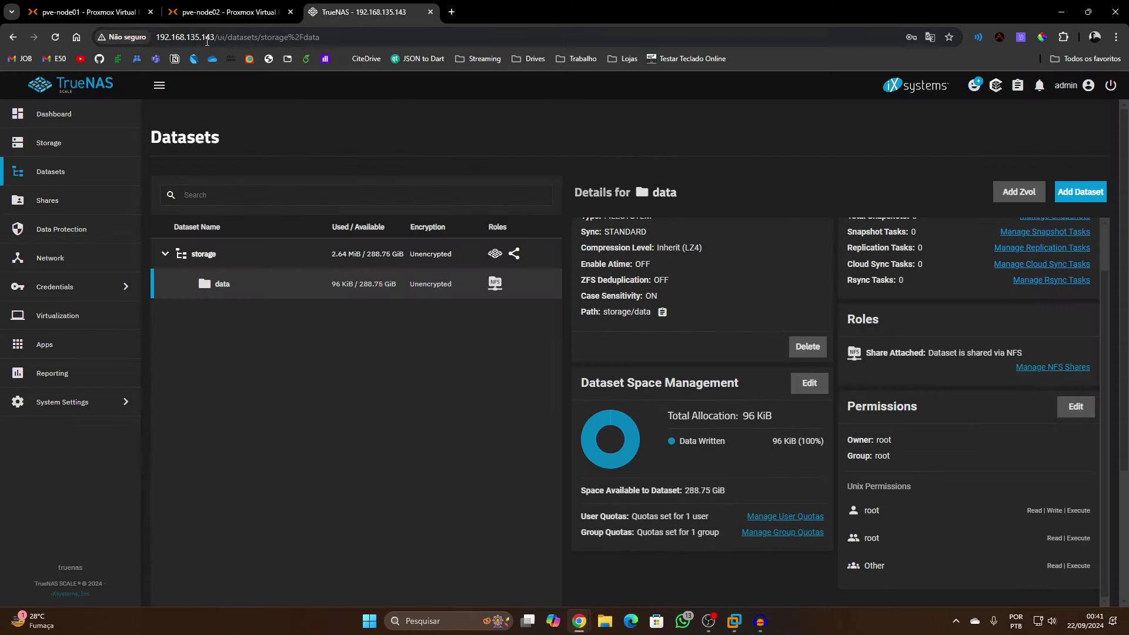
{"action": "left_click_drag", "start_coordinate": [215, 37], "coordinate": [154, 37]}
{"action": "key", "text": "ctrl+c"}
{"action": "left_click", "coordinate": [138, 13]}
{"action": "key", "text": "ctrl+v"}
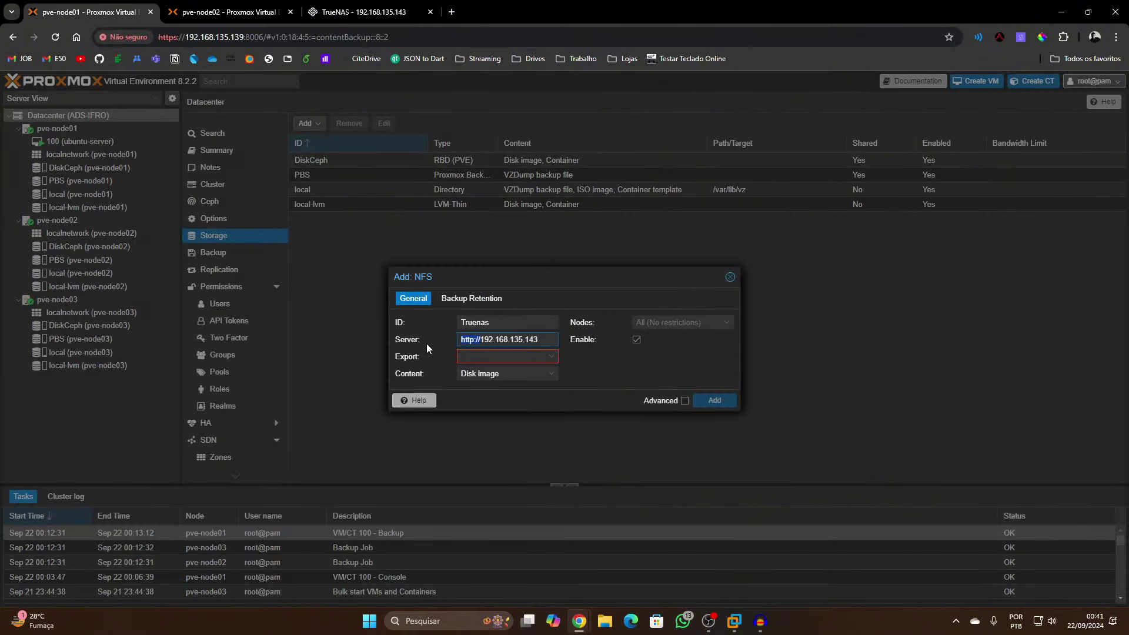
{"action": "key", "text": "BackSpace"}
{"action": "left_click", "coordinate": [551, 361]}
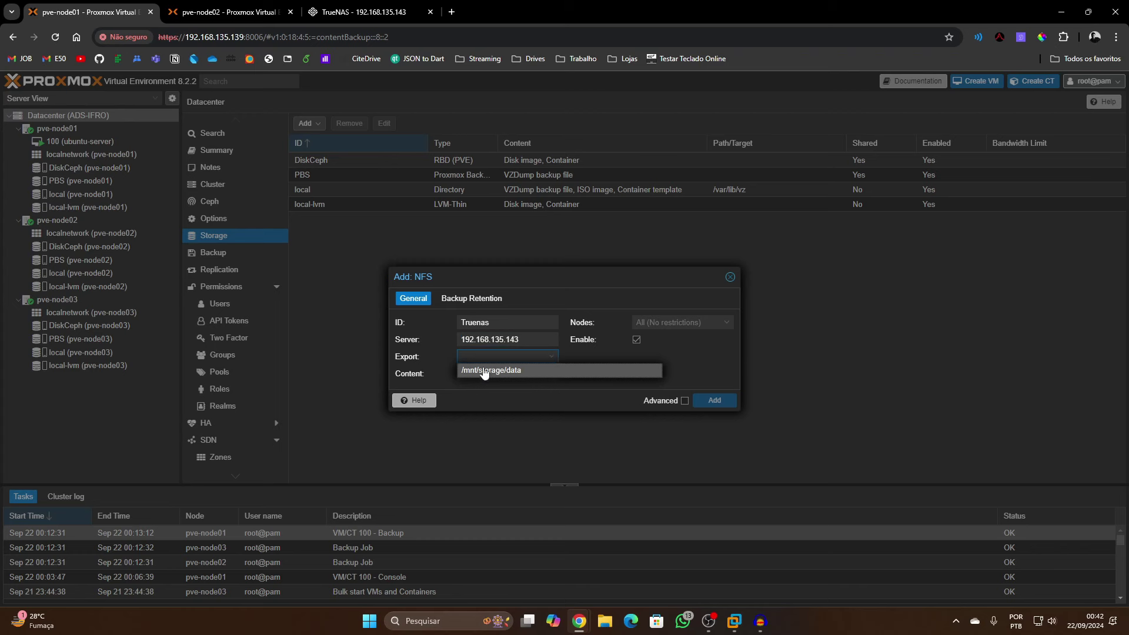
{"action": "left_click", "coordinate": [526, 373]}
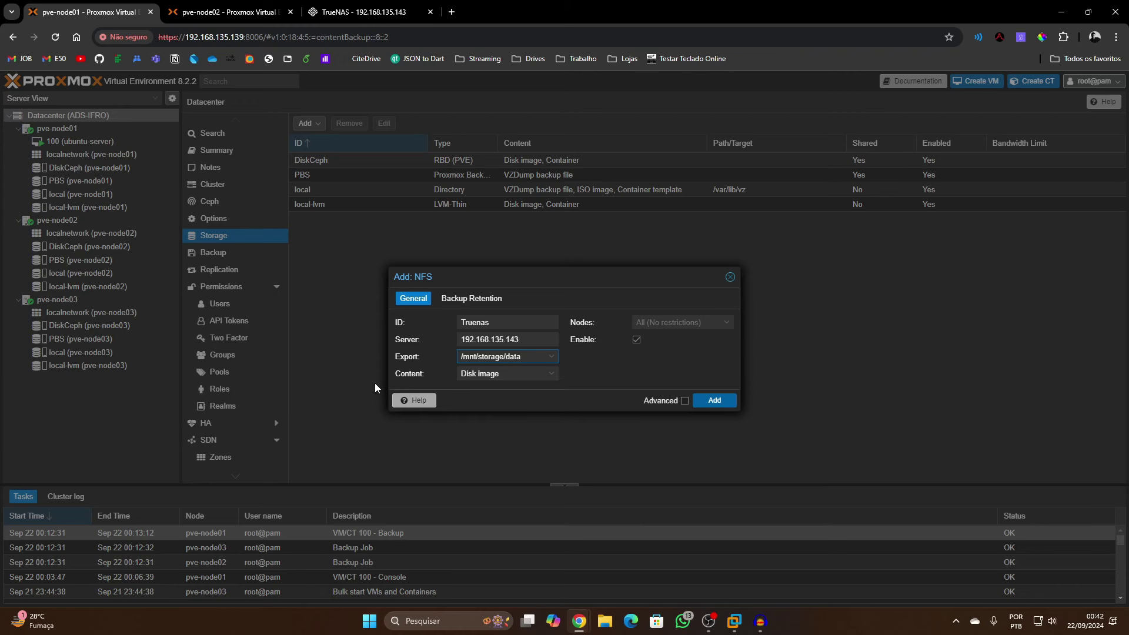
{"action": "left_click", "coordinate": [496, 374]}
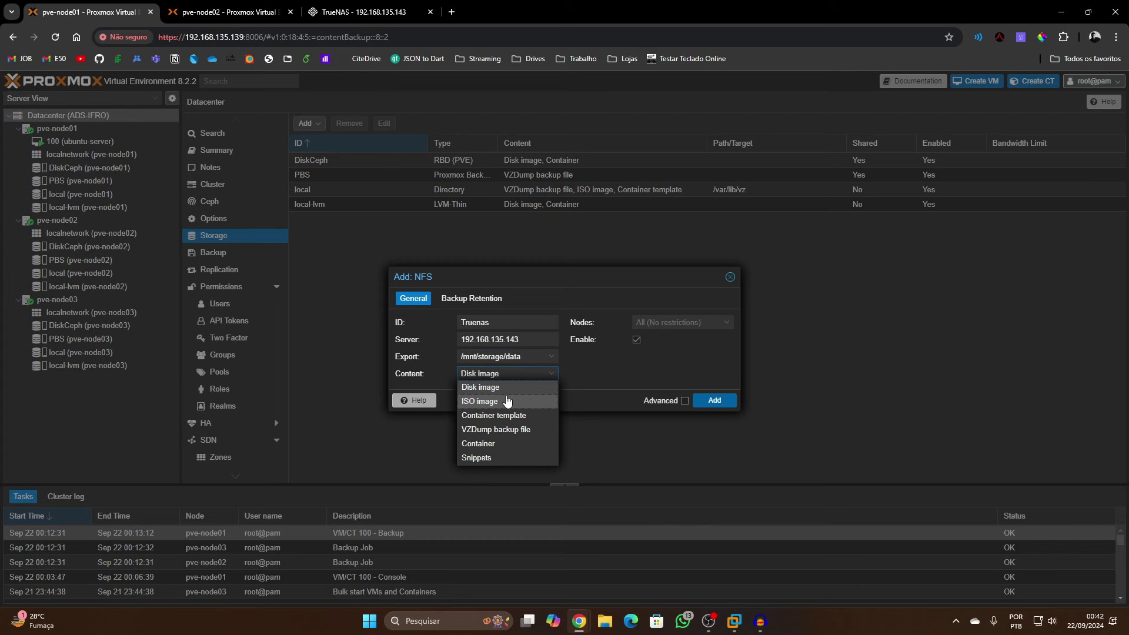
Allow all content types, keep all nodes, and create the Truenas NFS storage
{"action": "left_click", "coordinate": [507, 401]}
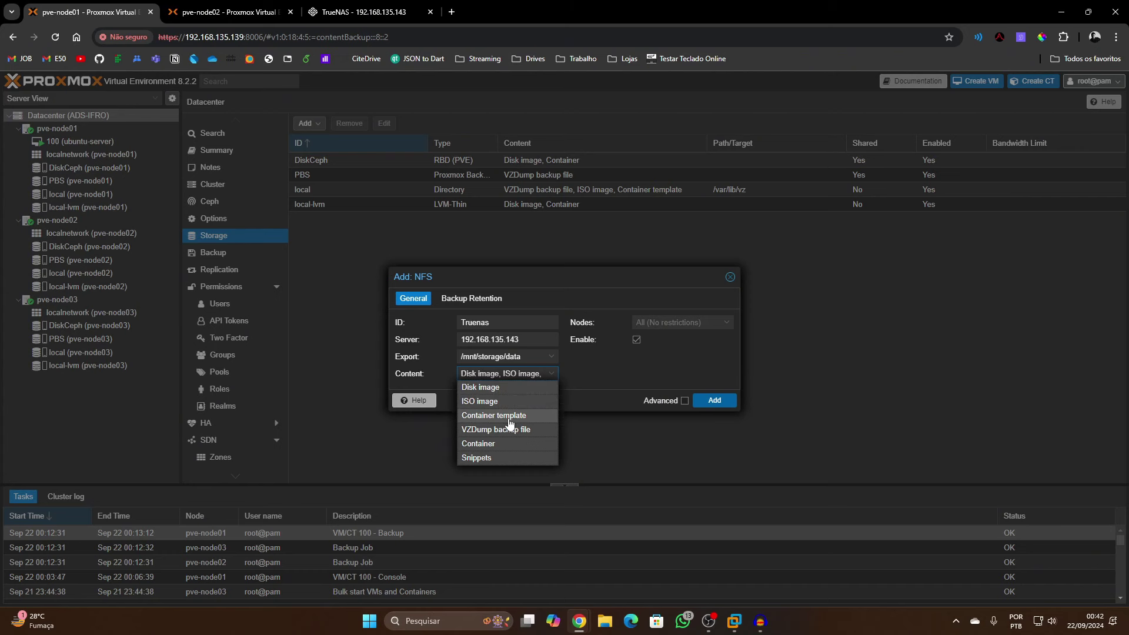
{"action": "left_click", "coordinate": [550, 432]}
{"action": "left_click", "coordinate": [594, 366]}
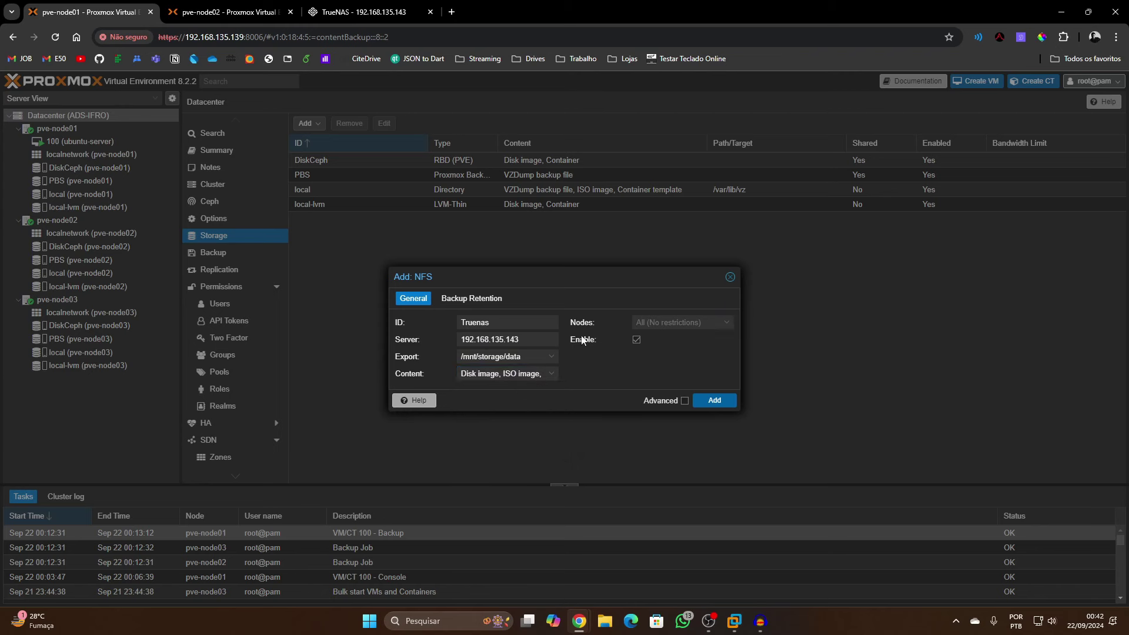
{"action": "left_click", "coordinate": [703, 322]}
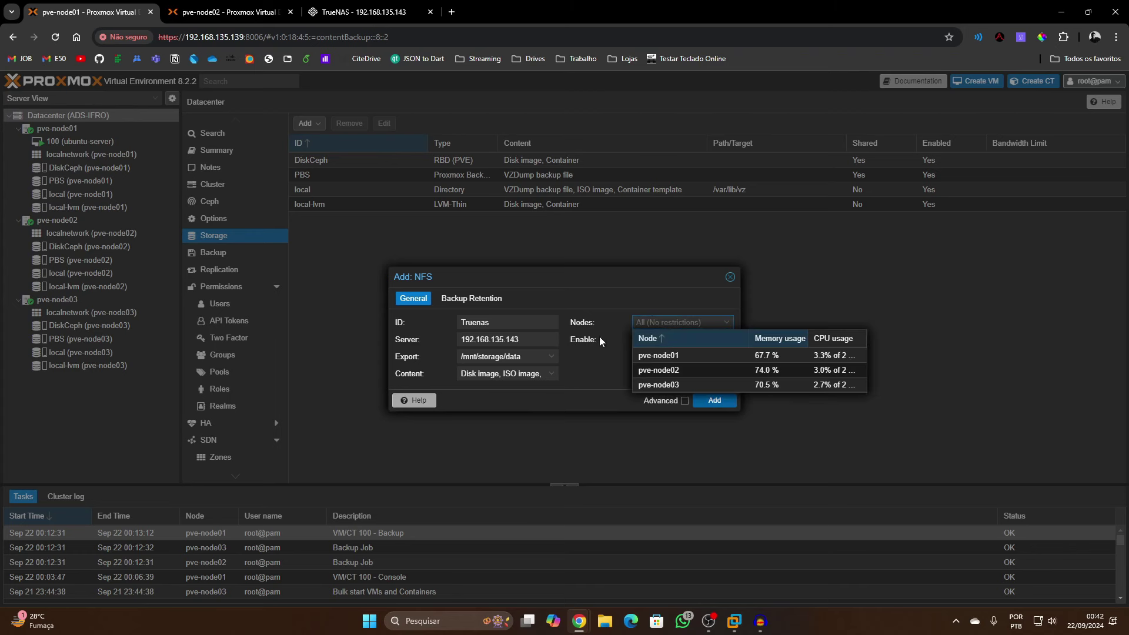
{"action": "left_click", "coordinate": [619, 368]}
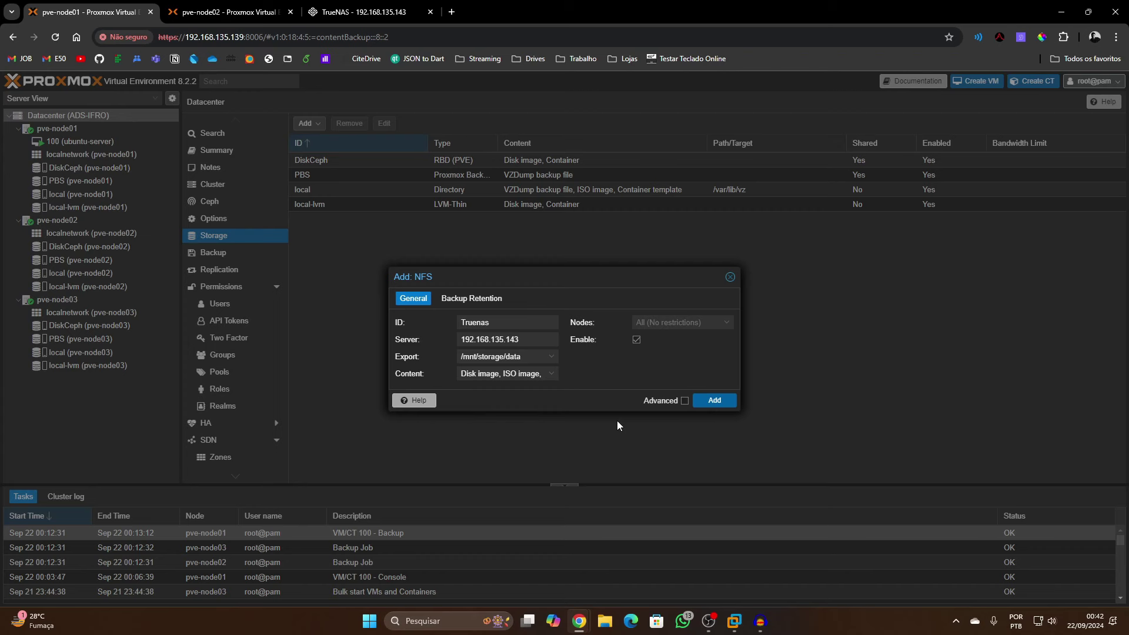
{"action": "left_click", "coordinate": [729, 398]}
{"action": "left_click", "coordinate": [721, 402]}
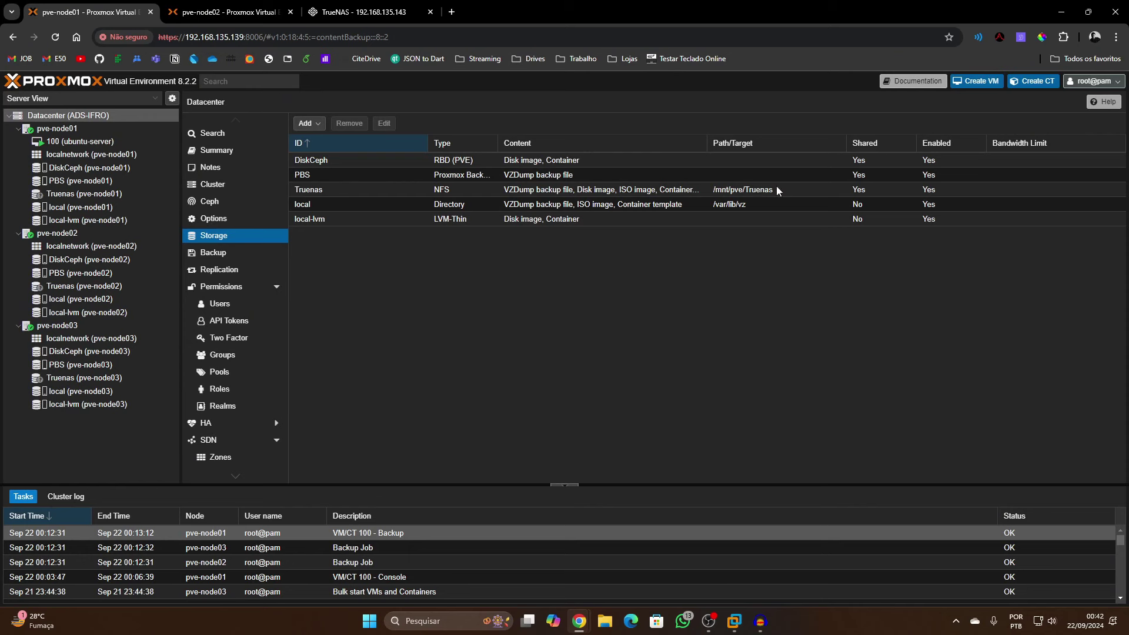
Confirm the Truenas storage on pve-node01 is active with about 310 GB, then open VM 100's console
{"action": "left_click", "coordinate": [97, 197]}
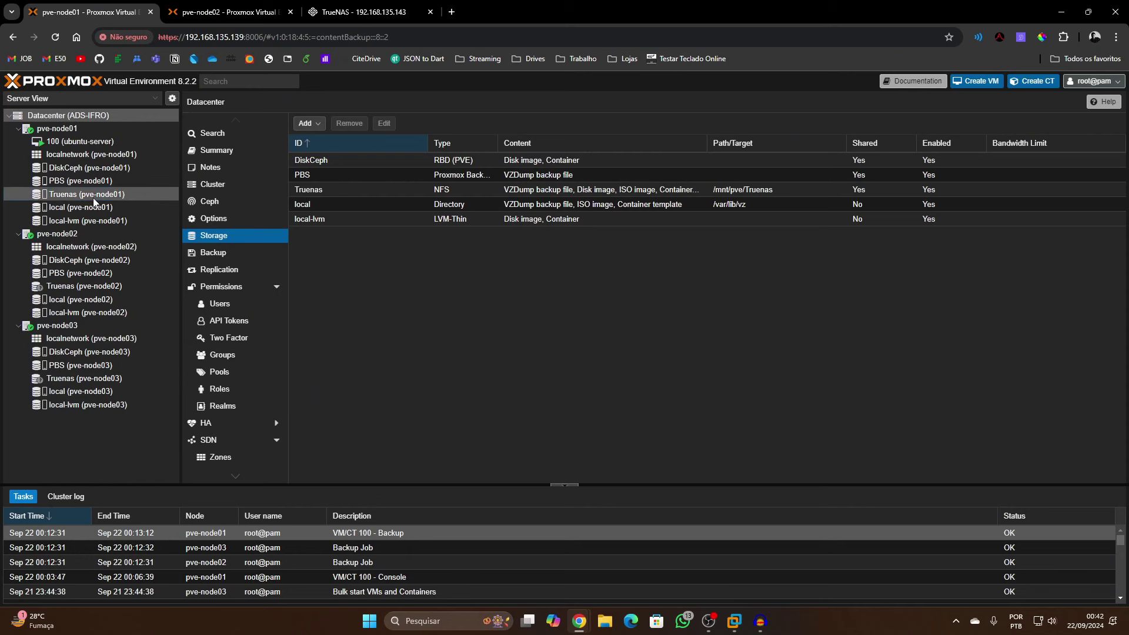
{"action": "left_click", "coordinate": [209, 125]}
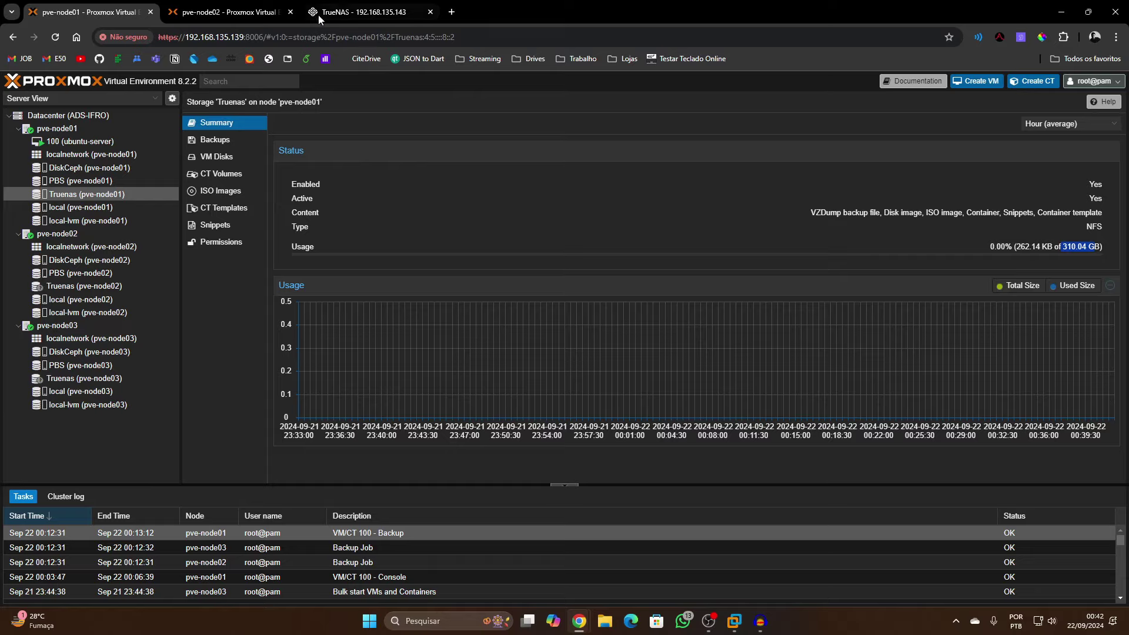
{"action": "left_click", "coordinate": [365, 11]}
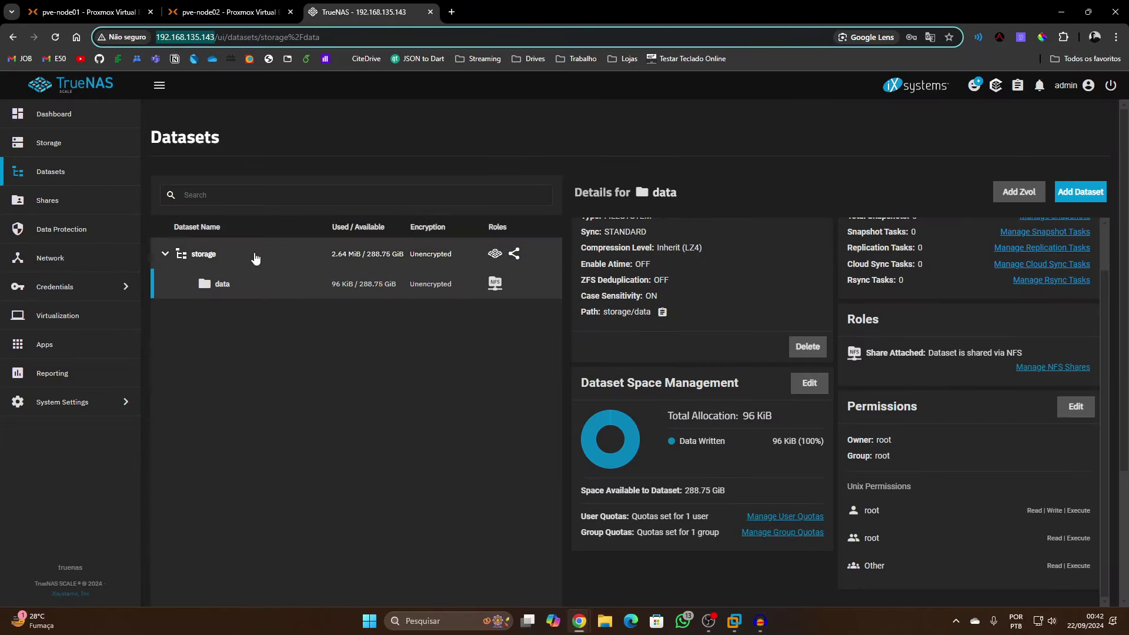
{"action": "left_click", "coordinate": [121, 7]}
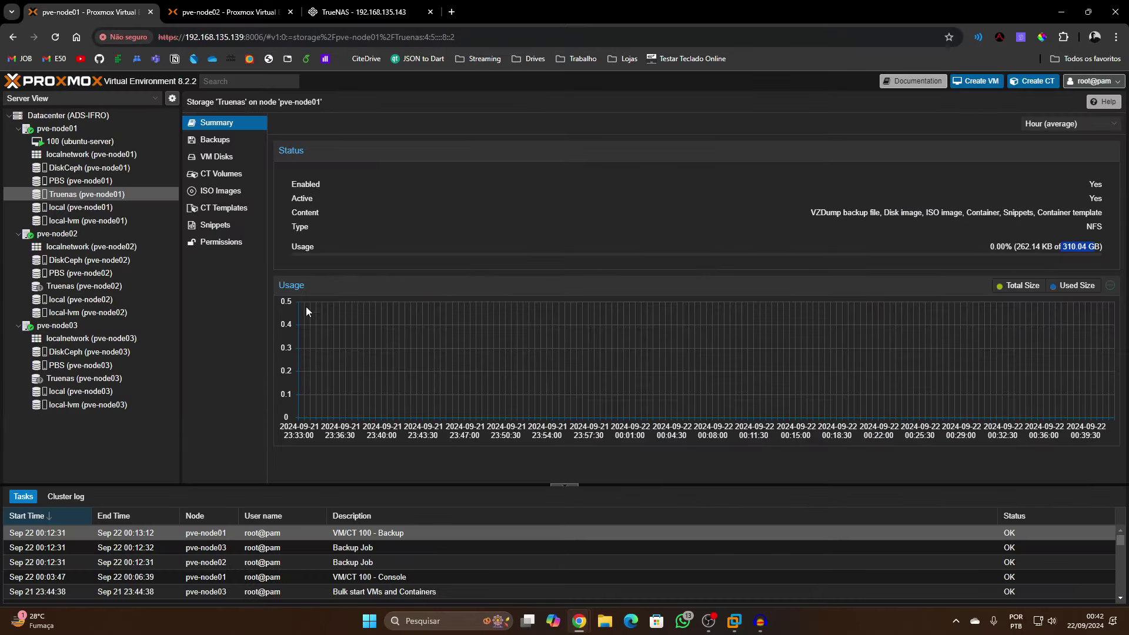
{"action": "left_click", "coordinate": [100, 143]}
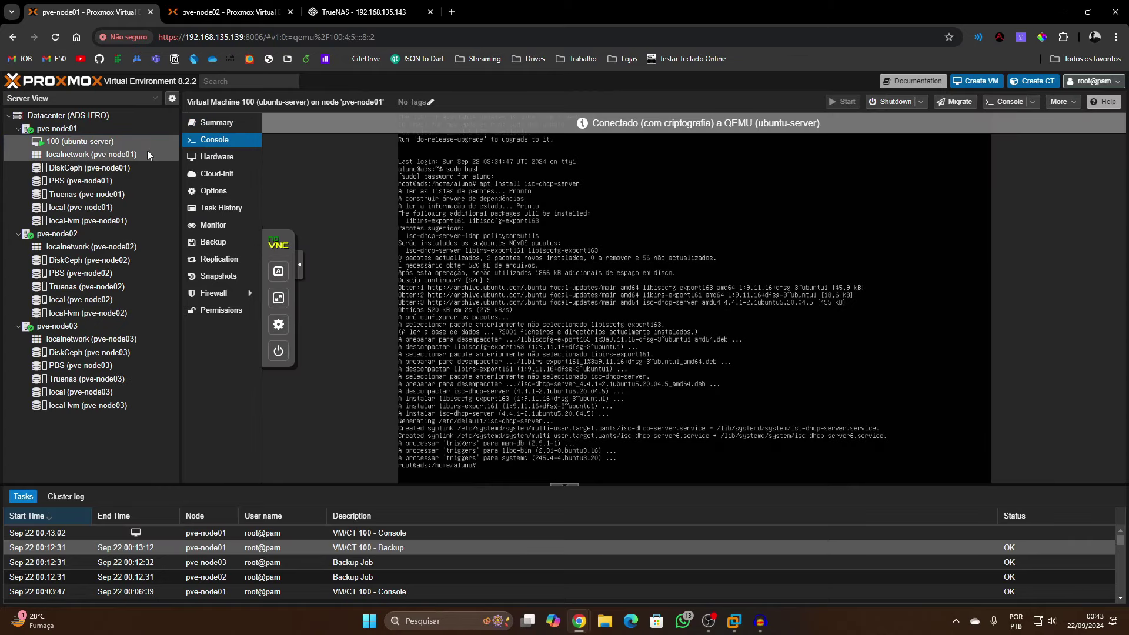
Inspect VM 100's scsi0 hard disk on DiskCeph without changes, then return to its console
{"action": "right_click", "coordinate": [131, 144]}
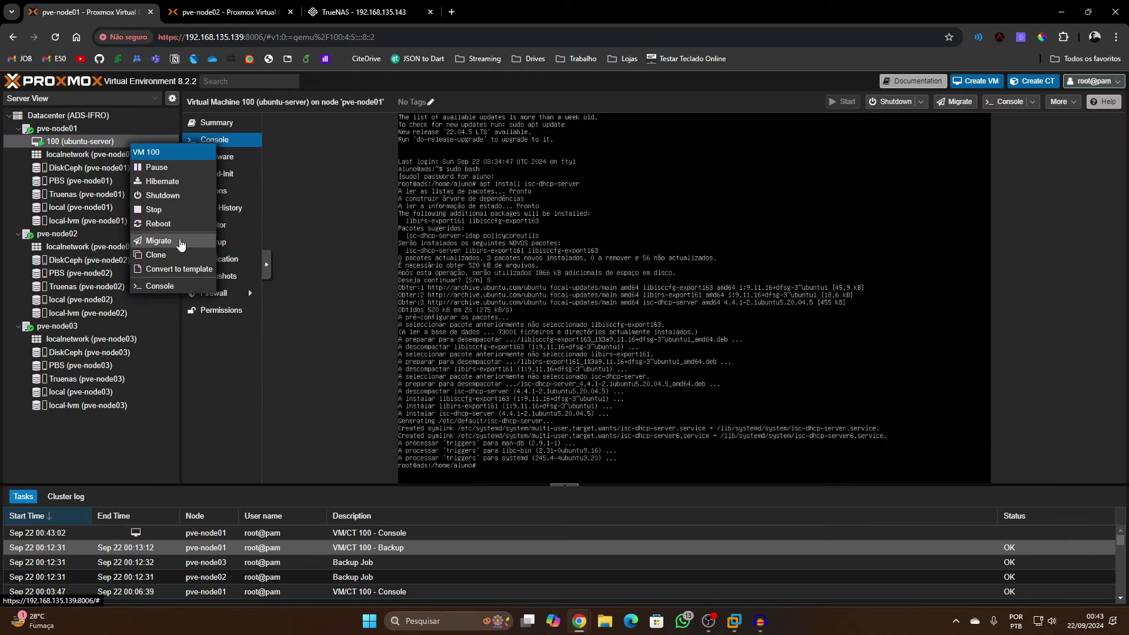
{"action": "left_click", "coordinate": [236, 158]}
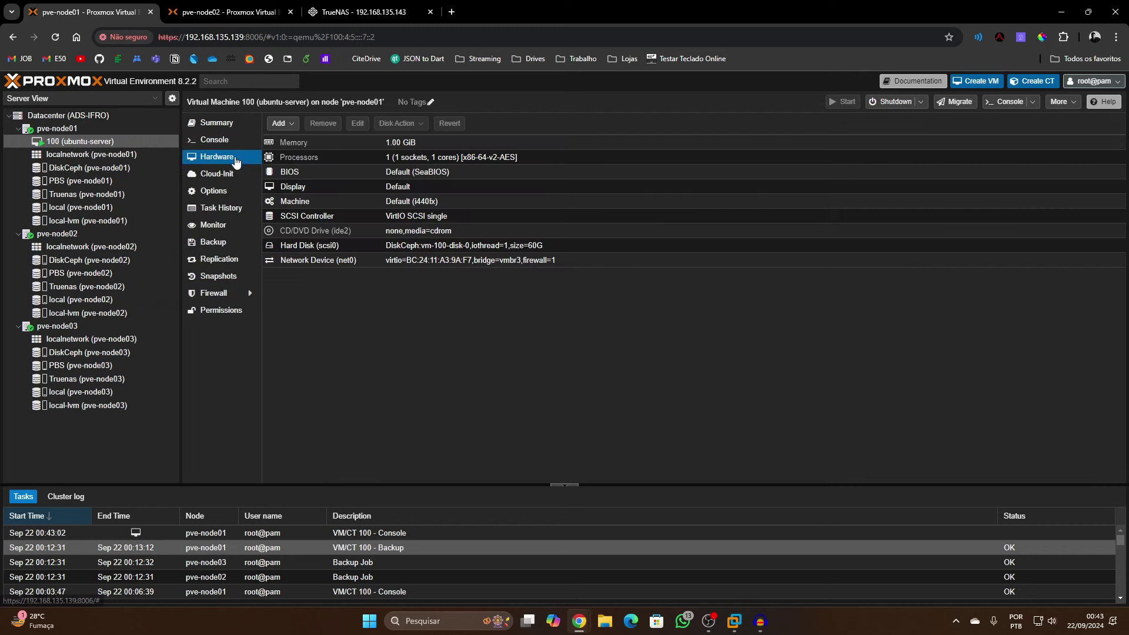
{"action": "left_click", "coordinate": [352, 217]}
{"action": "double_click", "coordinate": [429, 246]}
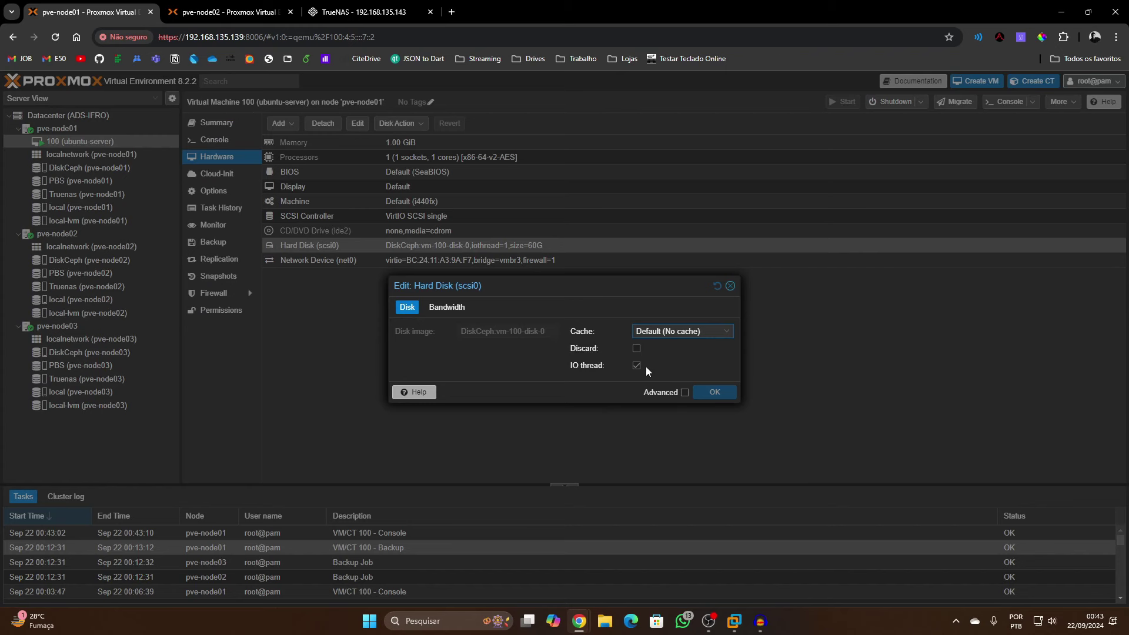
{"action": "left_click", "coordinate": [730, 286]}
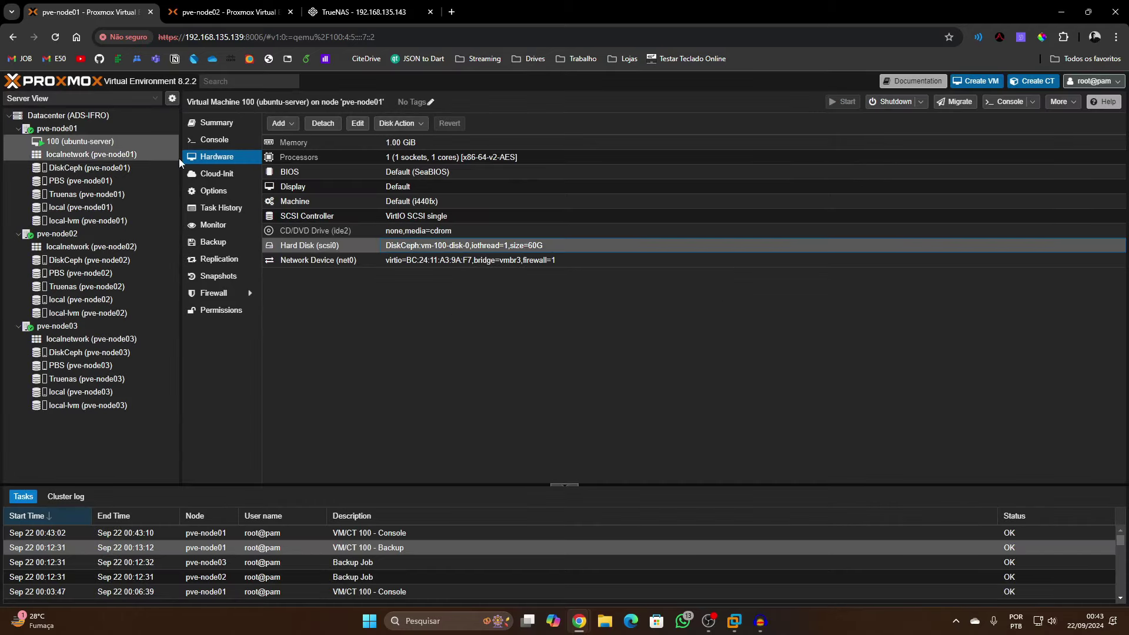
{"action": "left_click", "coordinate": [214, 139]}
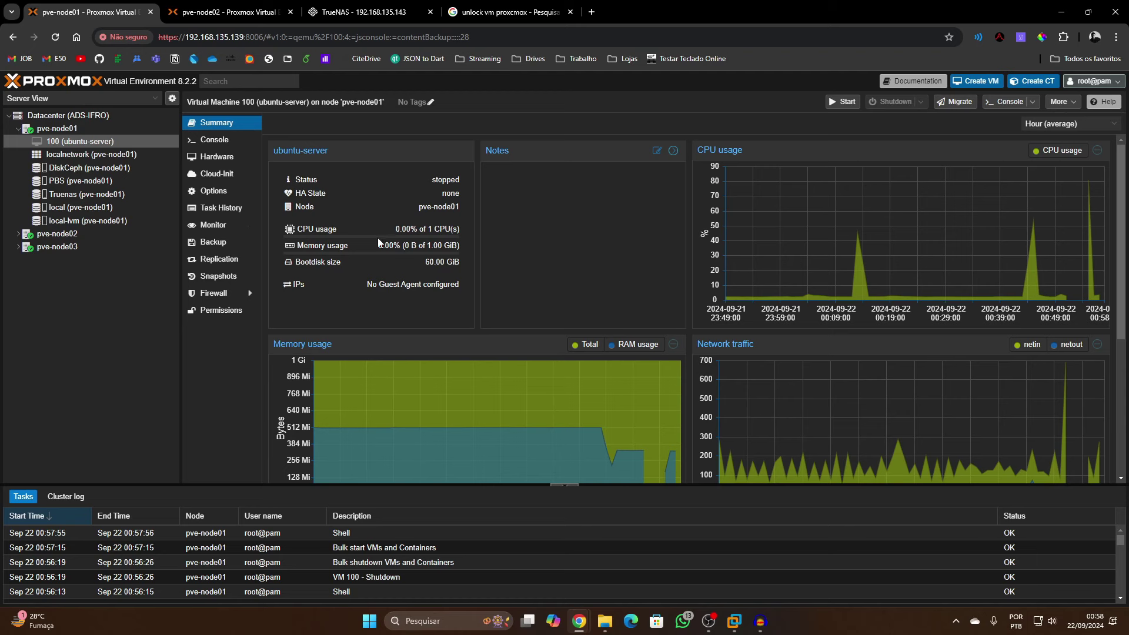
Move VM 100's scsi0 hard disk from DiskCeph to the Truenas storage
{"action": "right_click", "coordinate": [79, 143]}
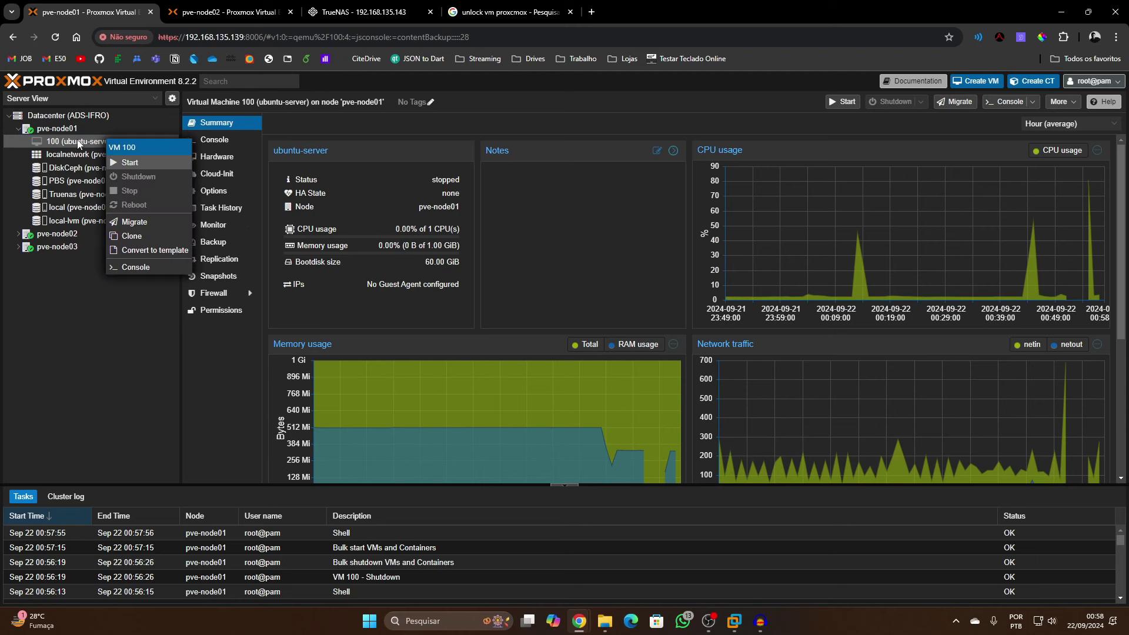
{"action": "left_click", "coordinate": [79, 143]}
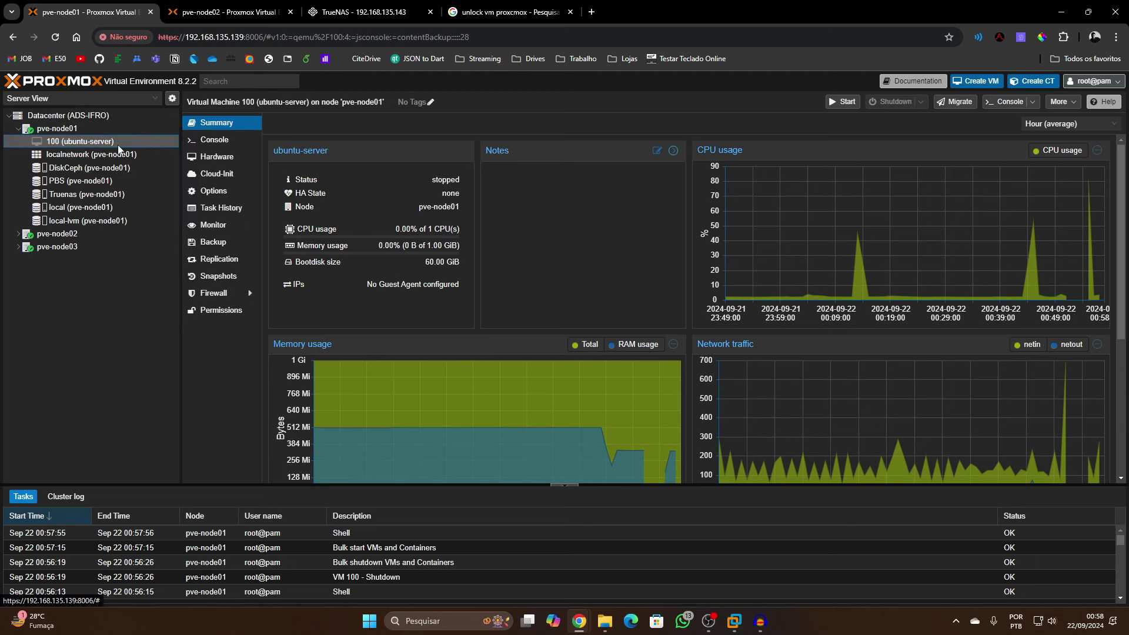
{"action": "left_click", "coordinate": [216, 156]}
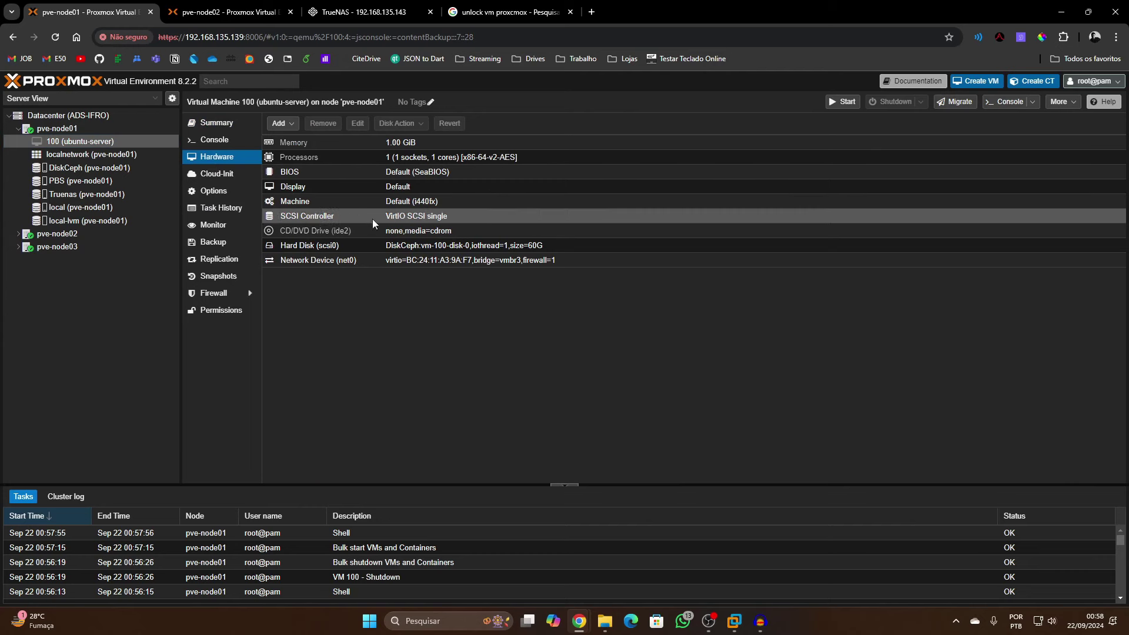
{"action": "left_click", "coordinate": [365, 244]}
{"action": "left_click", "coordinate": [402, 125]}
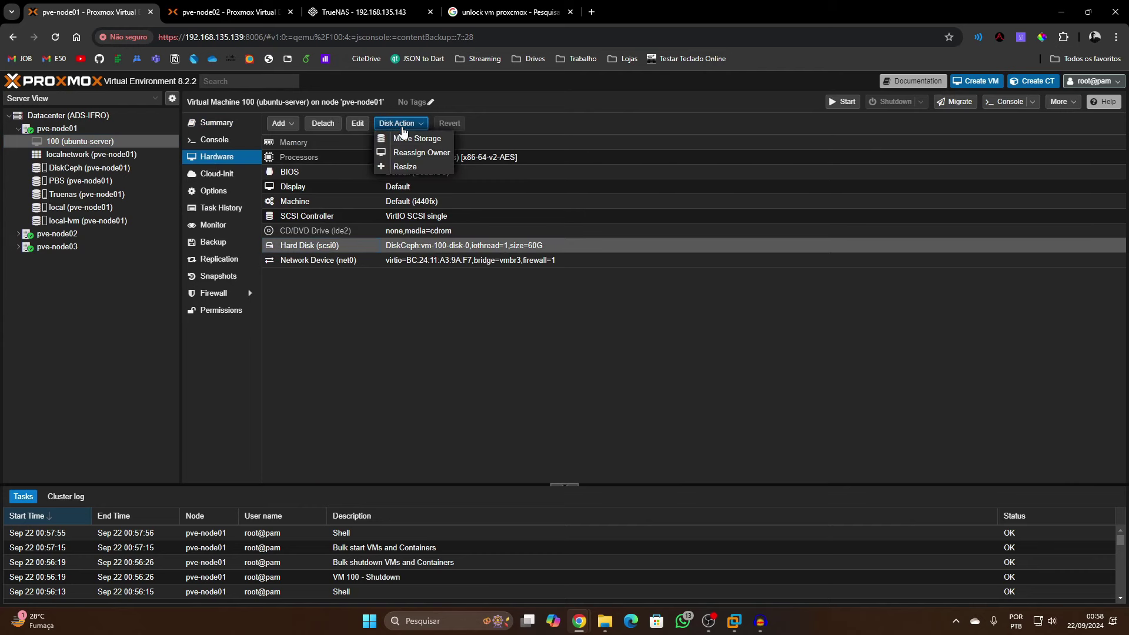
{"action": "left_click", "coordinate": [415, 139]}
{"action": "left_click", "coordinate": [579, 329]}
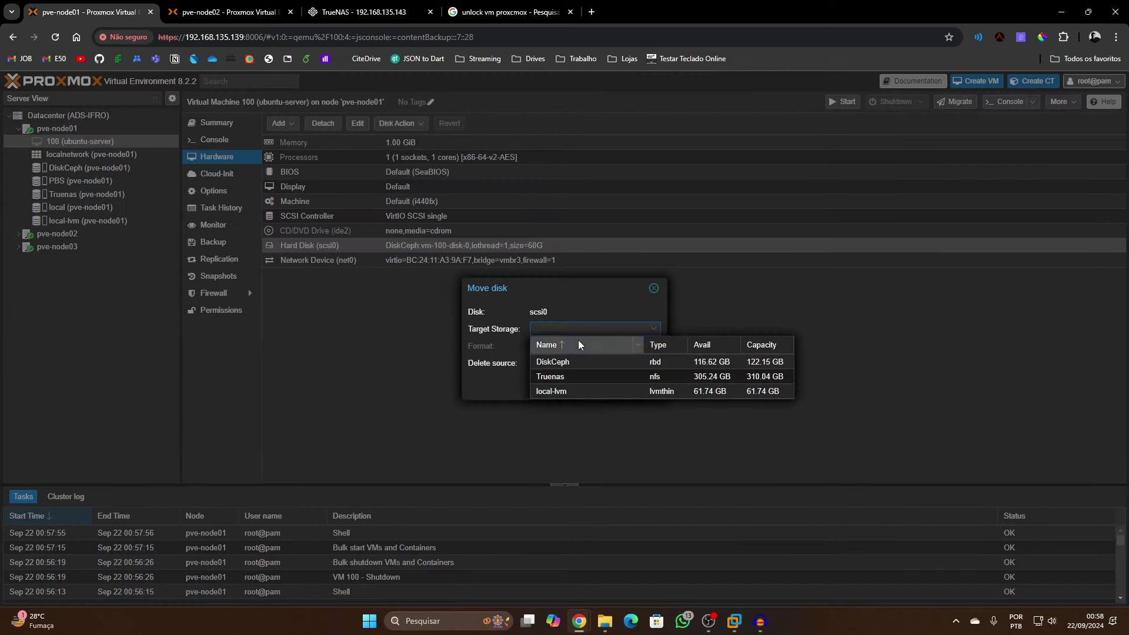
{"action": "left_click", "coordinate": [581, 376]}
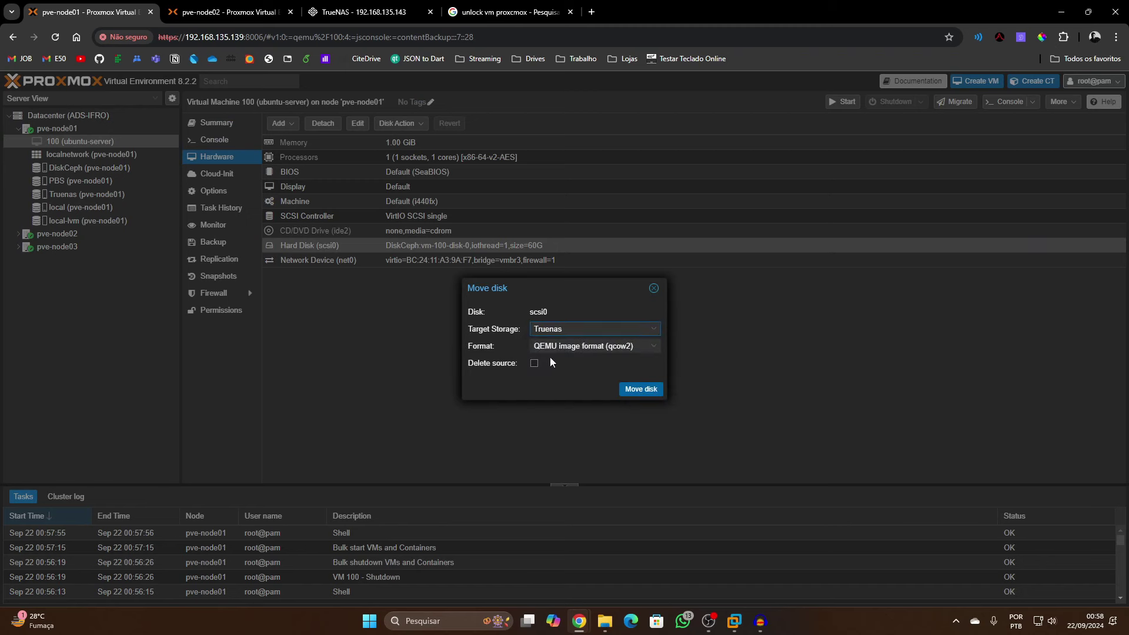
{"action": "left_click", "coordinate": [627, 388]}
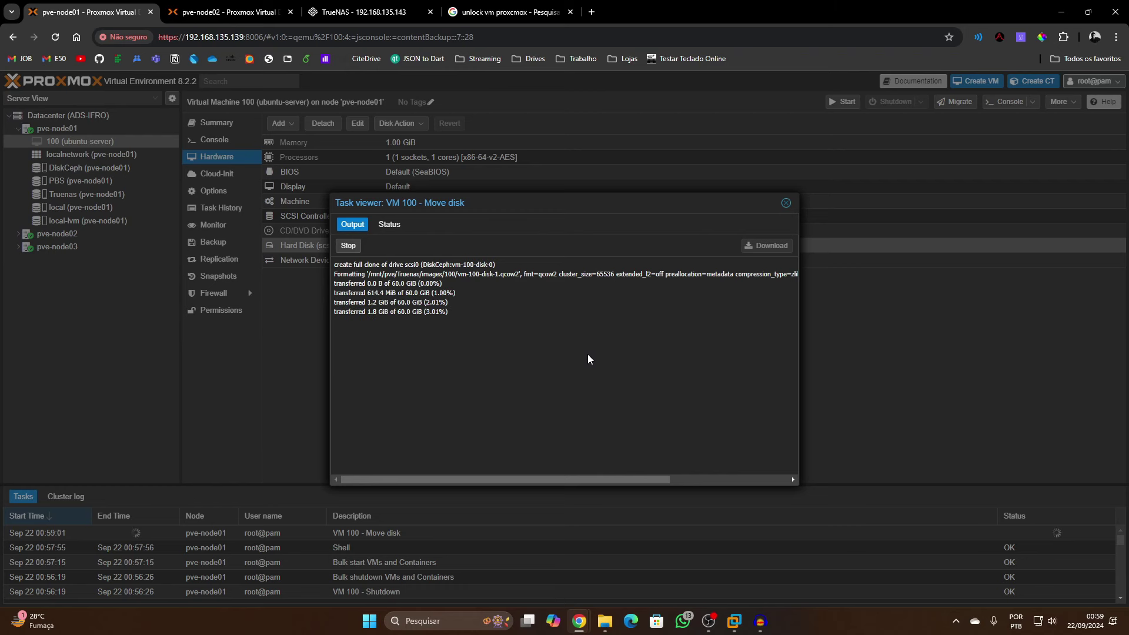
Watch the disk-move log until TASK OK, close it, and start VM 100
{"action": "left_click_drag", "start_coordinate": [798, 485], "coordinate": [1108, 508]}
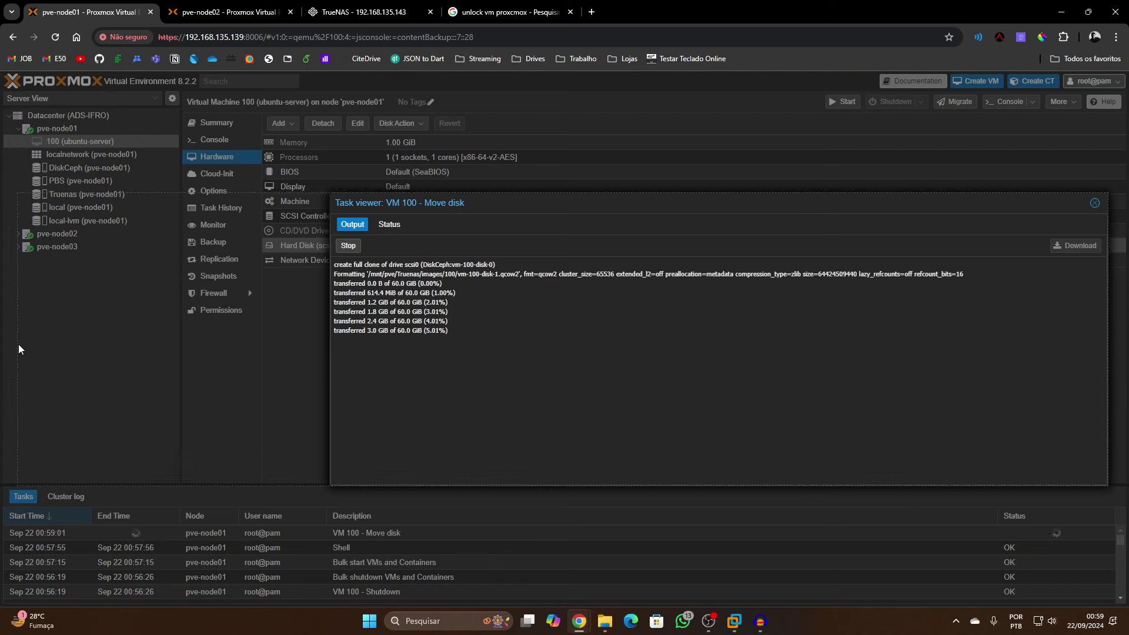
{"action": "left_click_drag", "start_coordinate": [1107, 353], "coordinate": [801, 341]}
{"action": "left_click_drag", "start_coordinate": [696, 208], "coordinate": [695, 316]}
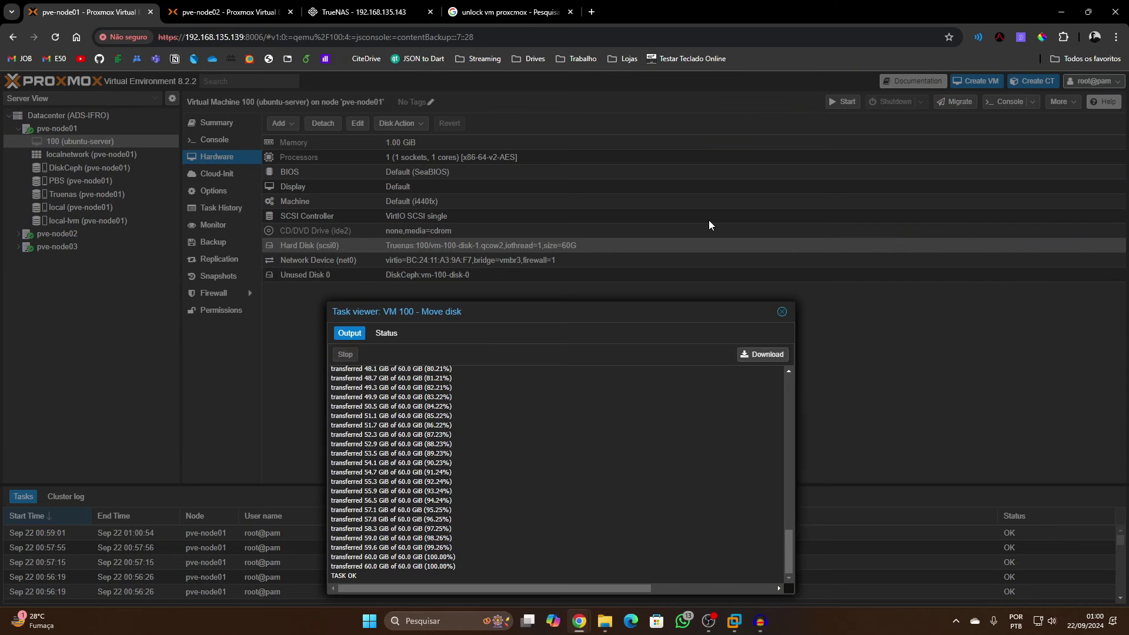
{"action": "left_click_drag", "start_coordinate": [575, 304], "coordinate": [576, 177]}
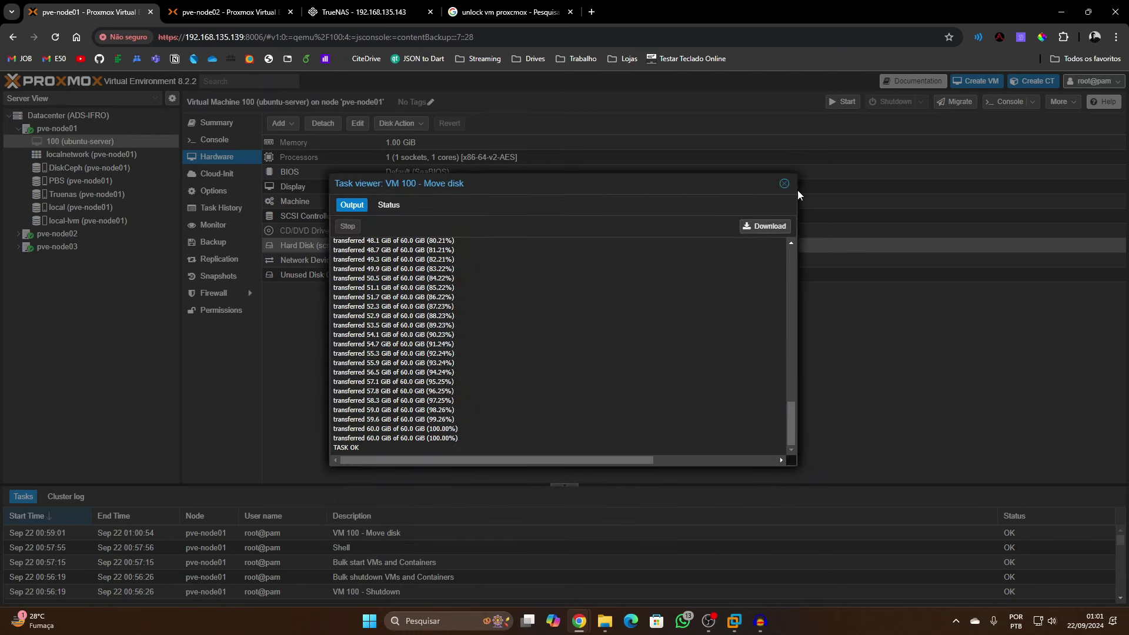
{"action": "left_click", "coordinate": [783, 183]}
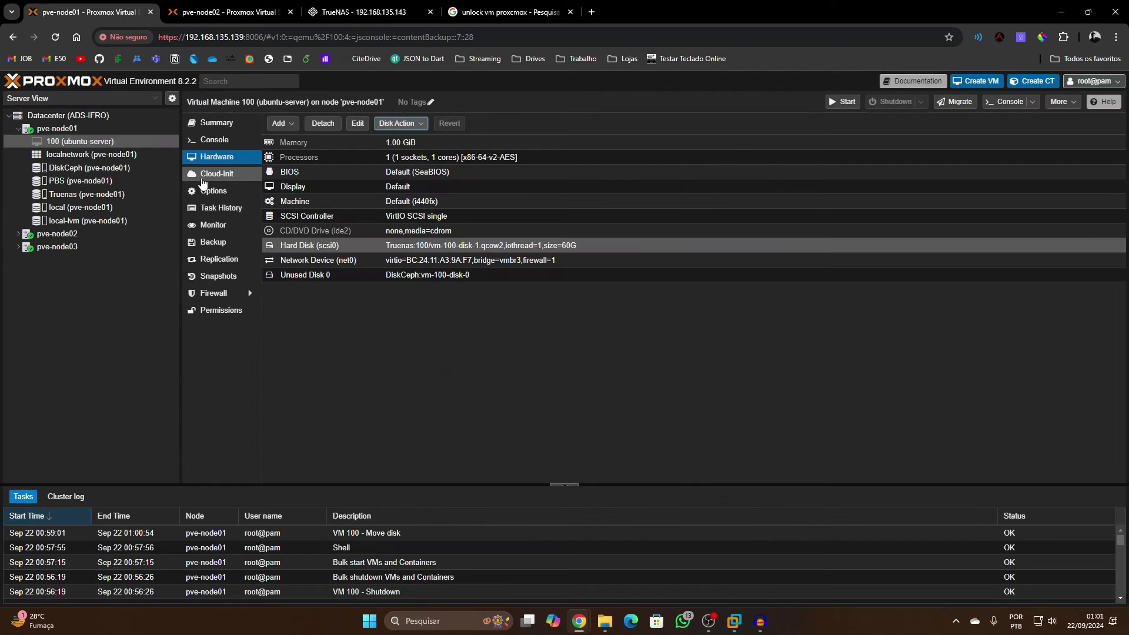
{"action": "left_click", "coordinate": [844, 101]}
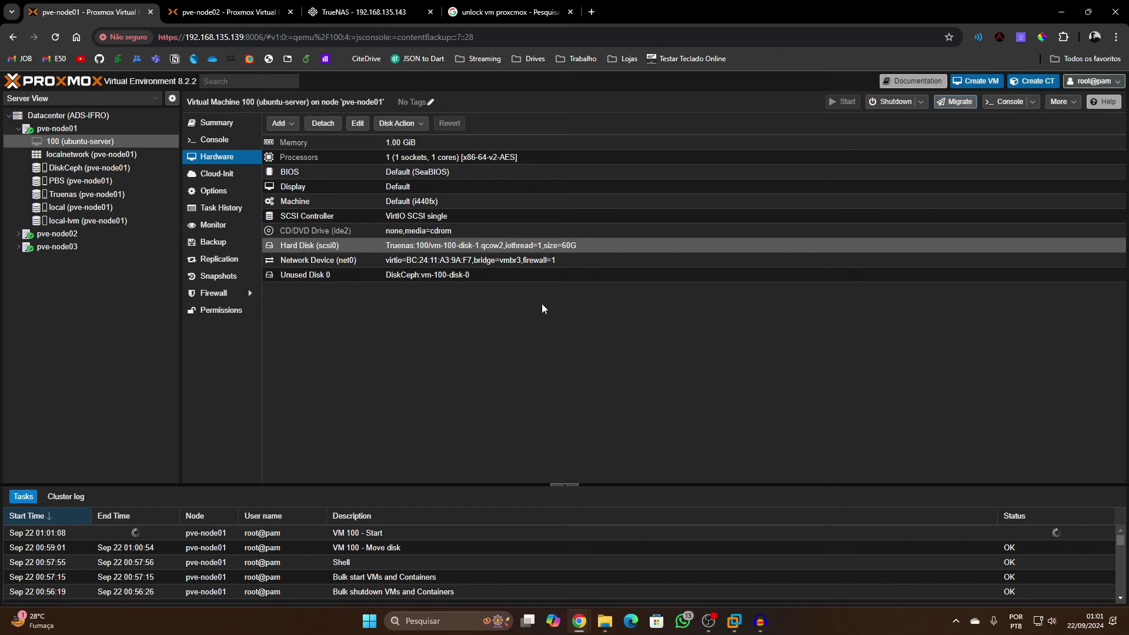
Sign in to TrueNAS with the admin account and dismiss the save-password prompt
{"action": "left_click", "coordinate": [382, 13]}
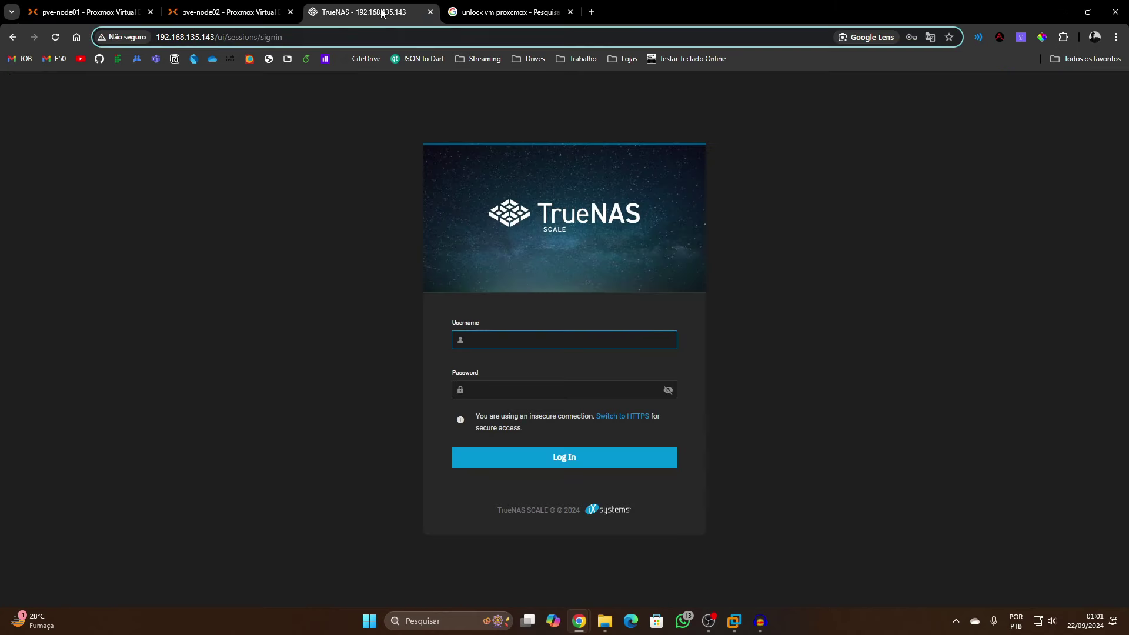
{"action": "left_click", "coordinate": [550, 341]}
{"action": "type", "text": "admin"}
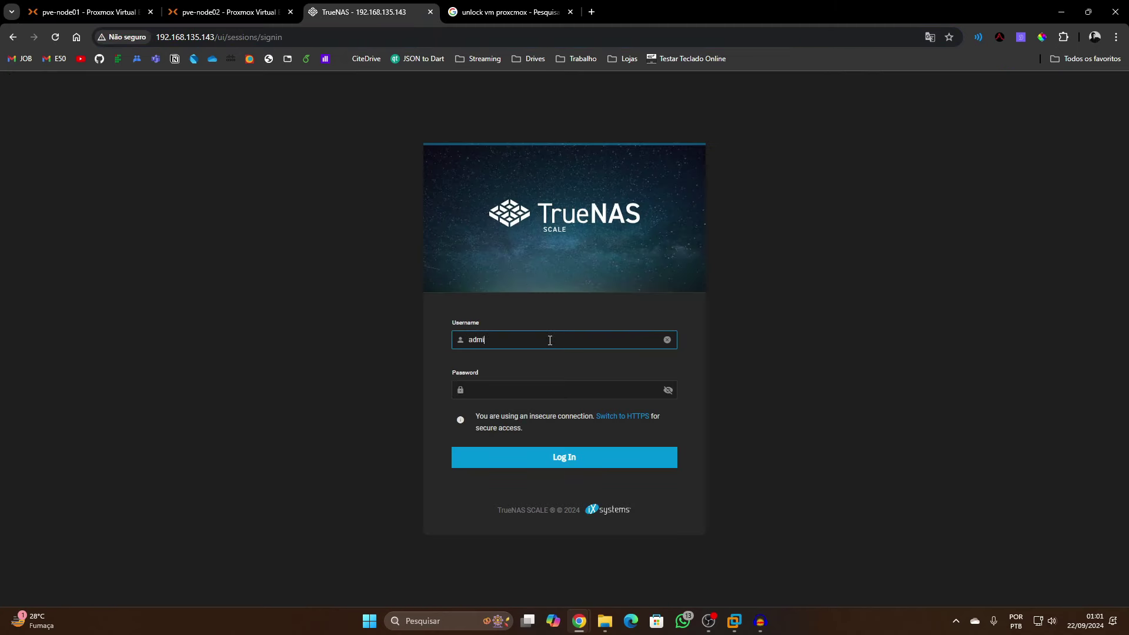
{"action": "key", "text": "Tab"}
{"action": "type", "text": "admin"}
{"action": "key", "text": "Return"}
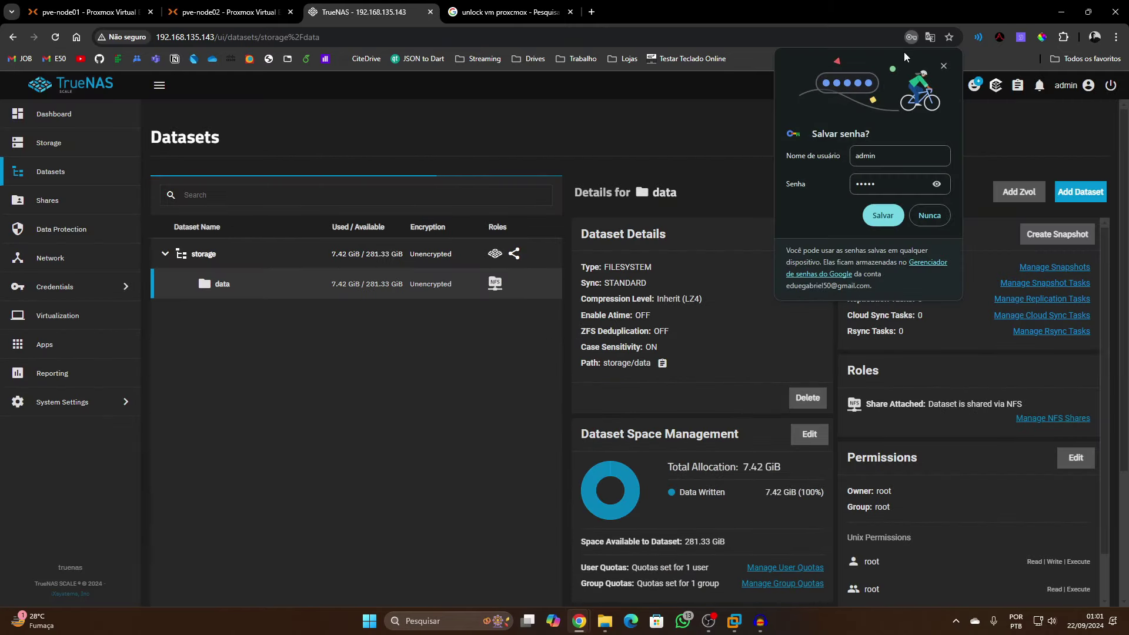
{"action": "left_click", "coordinate": [944, 66]}
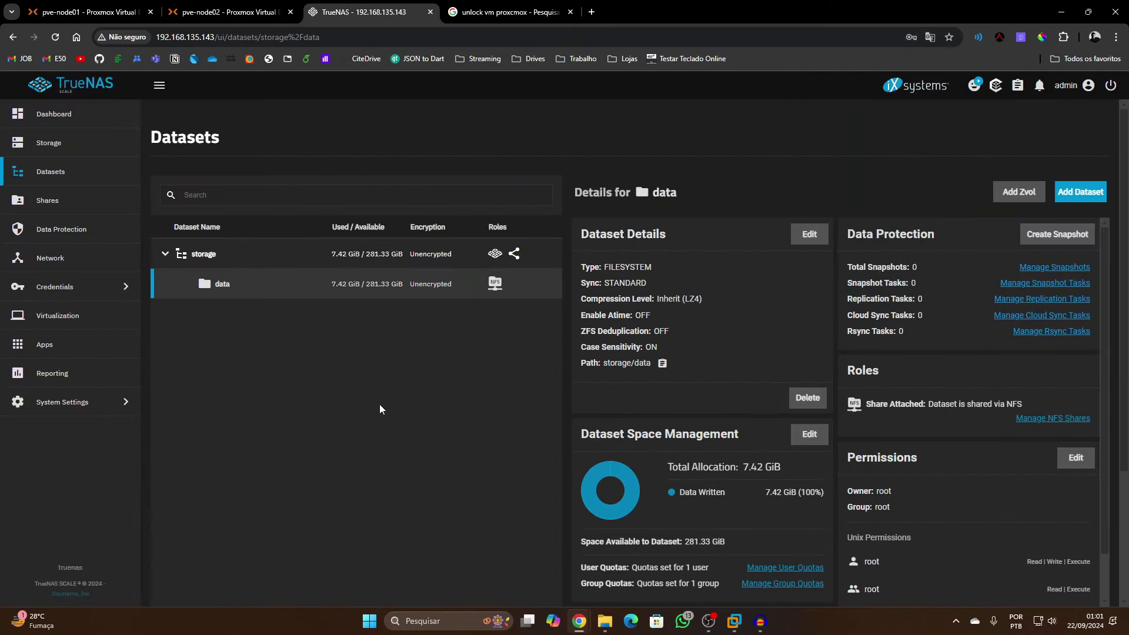
Read the storage pool usage: 7.42 GiB used and 281.33 GiB available
{"action": "left_click", "coordinate": [49, 150]}
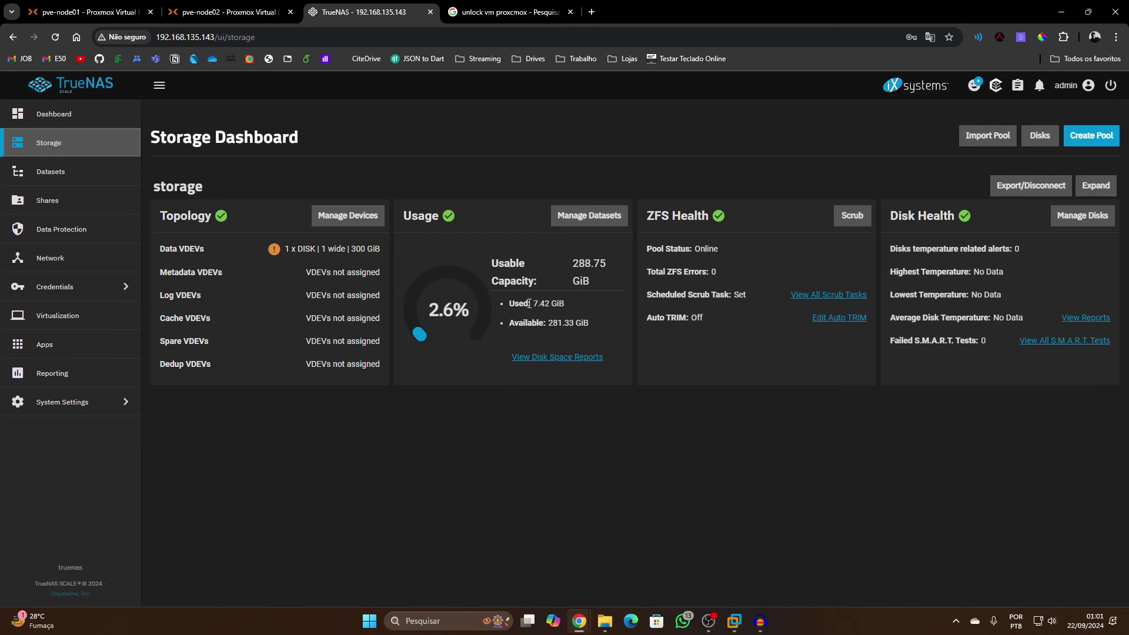
{"action": "left_click_drag", "start_coordinate": [528, 304], "coordinate": [559, 305]}
{"action": "left_click_drag", "start_coordinate": [568, 327], "coordinate": [573, 327]}
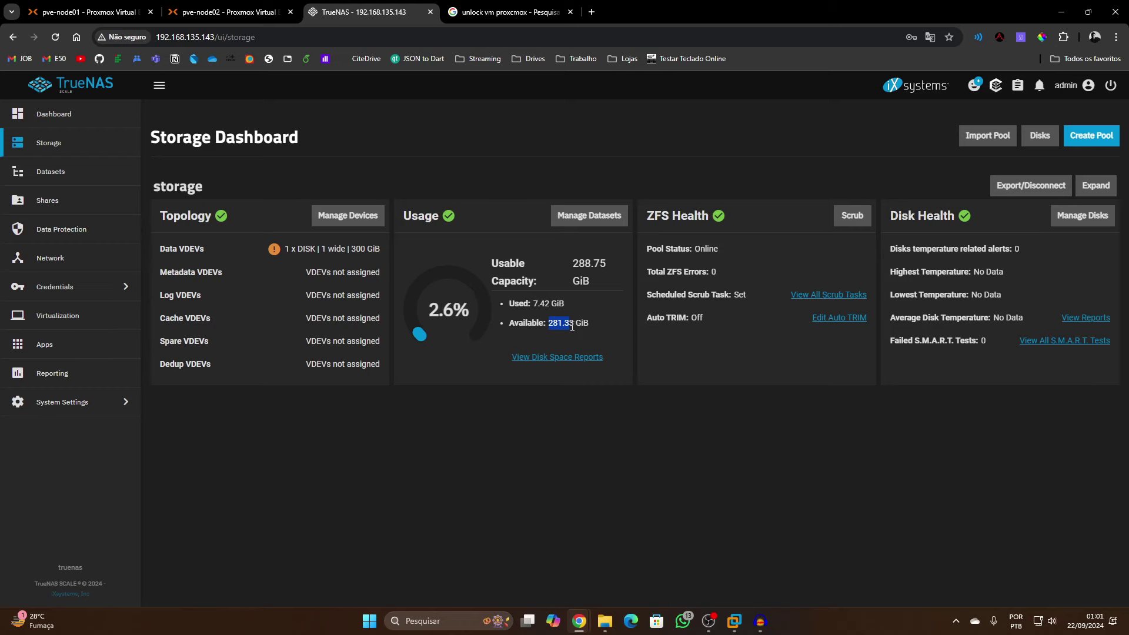
{"action": "left_click", "coordinate": [230, 11]}
Open VM 100's console, then load 192.168.28.19 in the Google tab
{"action": "left_click", "coordinate": [88, 12]}
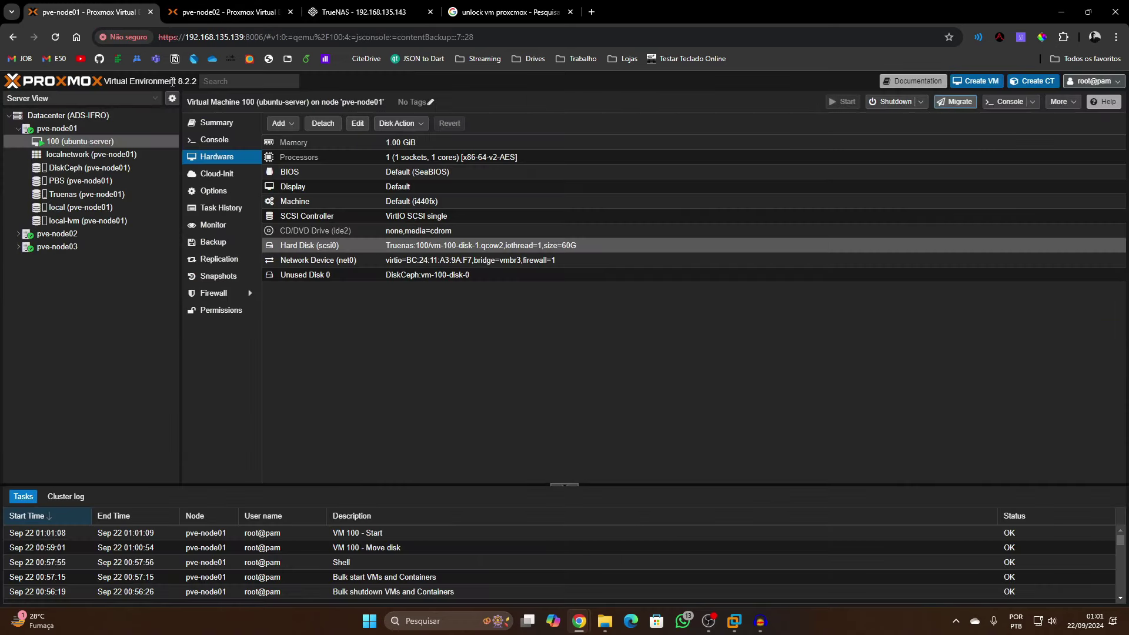
{"action": "left_click", "coordinate": [214, 143]}
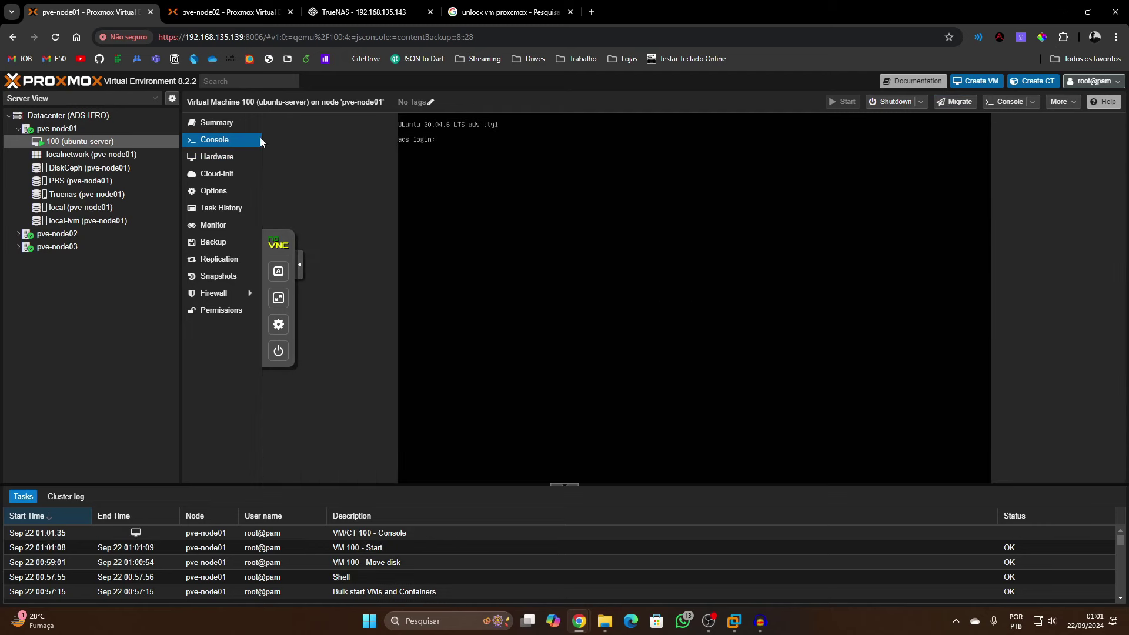
{"action": "left_click", "coordinate": [482, 12]}
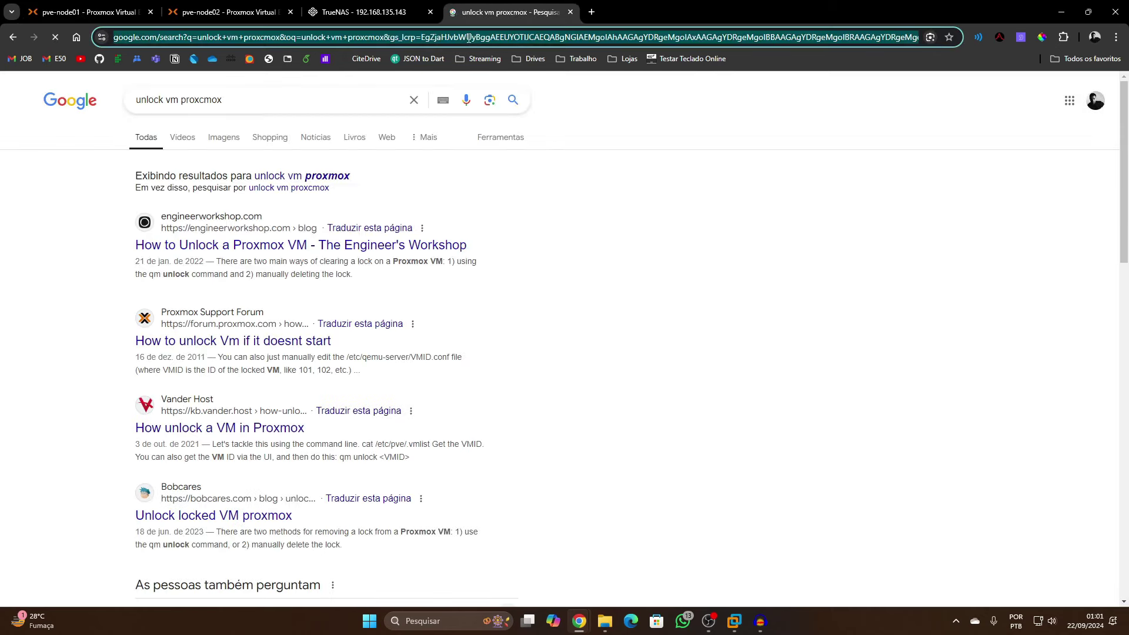
{"action": "type", "text": "192.168."}
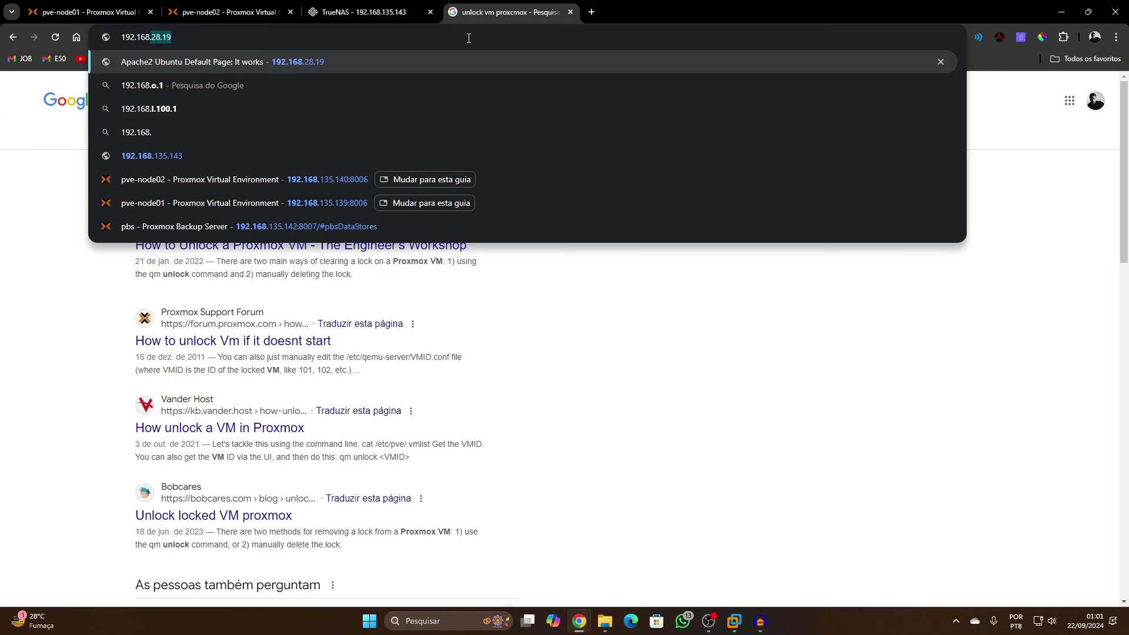
{"action": "type", "text": "28.18"}
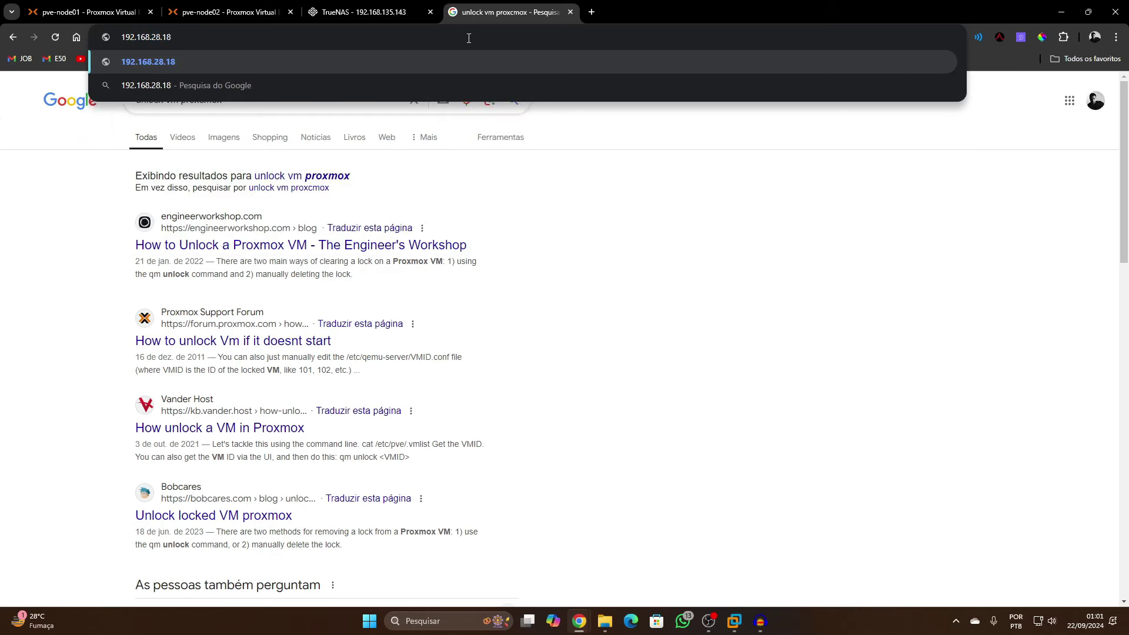
{"action": "key", "text": "BackSpace"}
{"action": "type", "text": "9"}
{"action": "key", "text": "Return"}
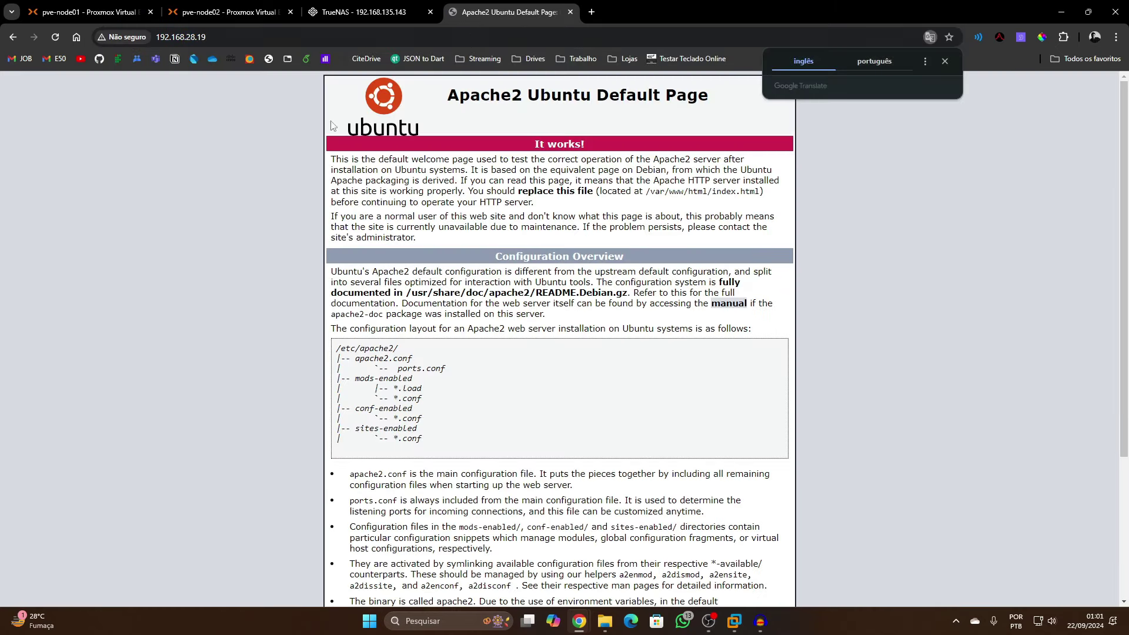
Confirm the Apache2 Ubuntu Default Page reads It works, then return to pve-node01
{"action": "left_click", "coordinate": [386, 107]}
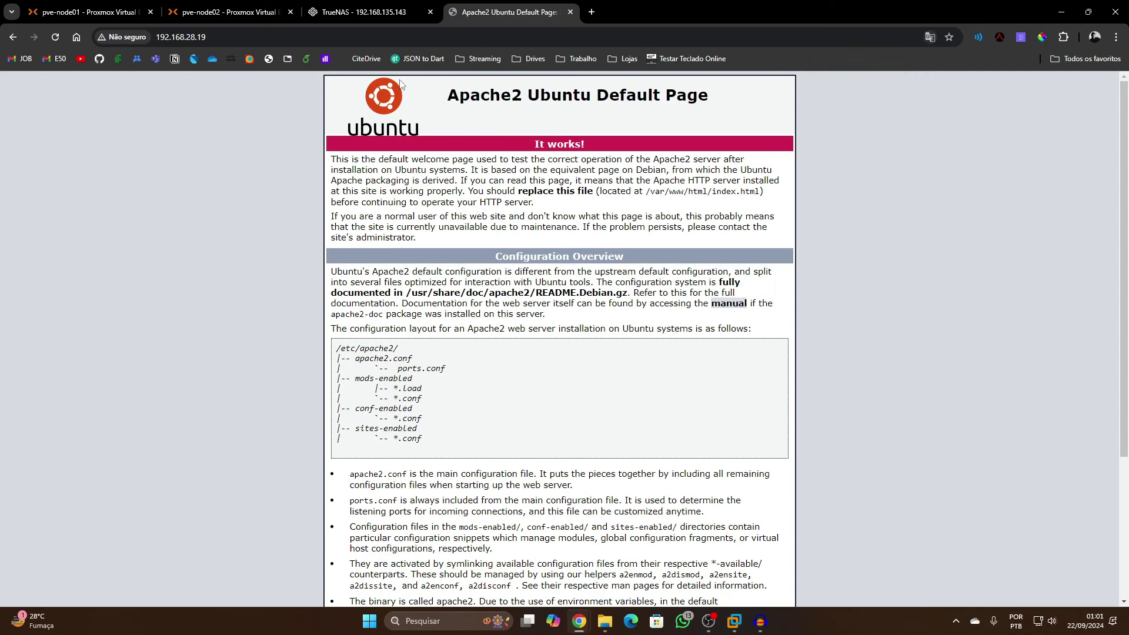
{"action": "left_click_drag", "start_coordinate": [400, 84], "coordinate": [594, 129]}
{"action": "left_click", "coordinate": [594, 129]}
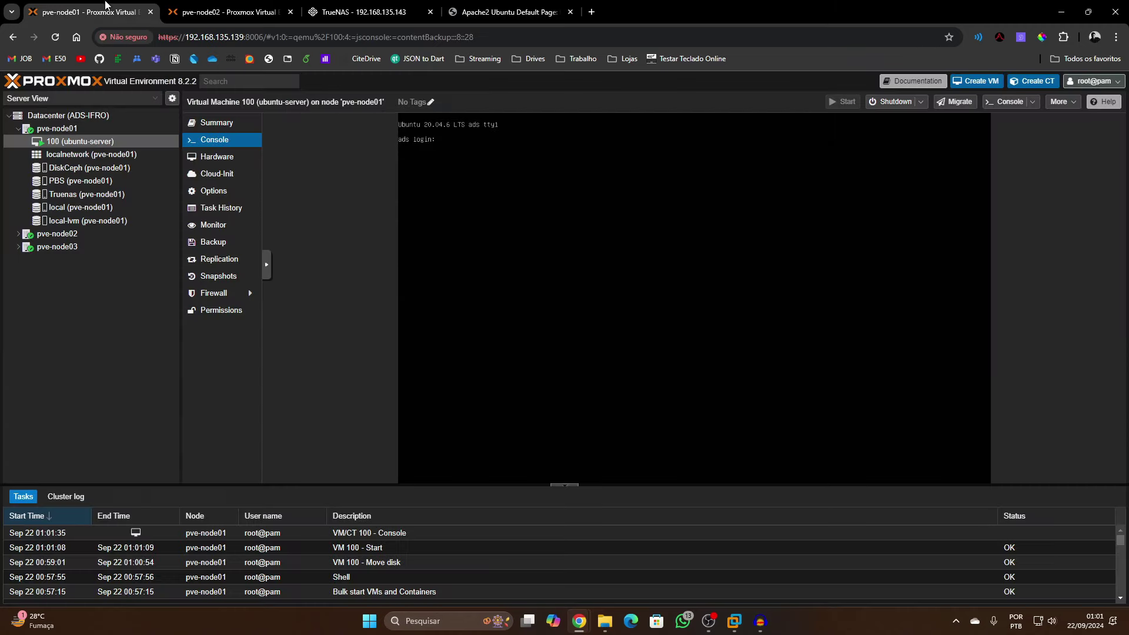
{"action": "left_click", "coordinate": [112, 10]}
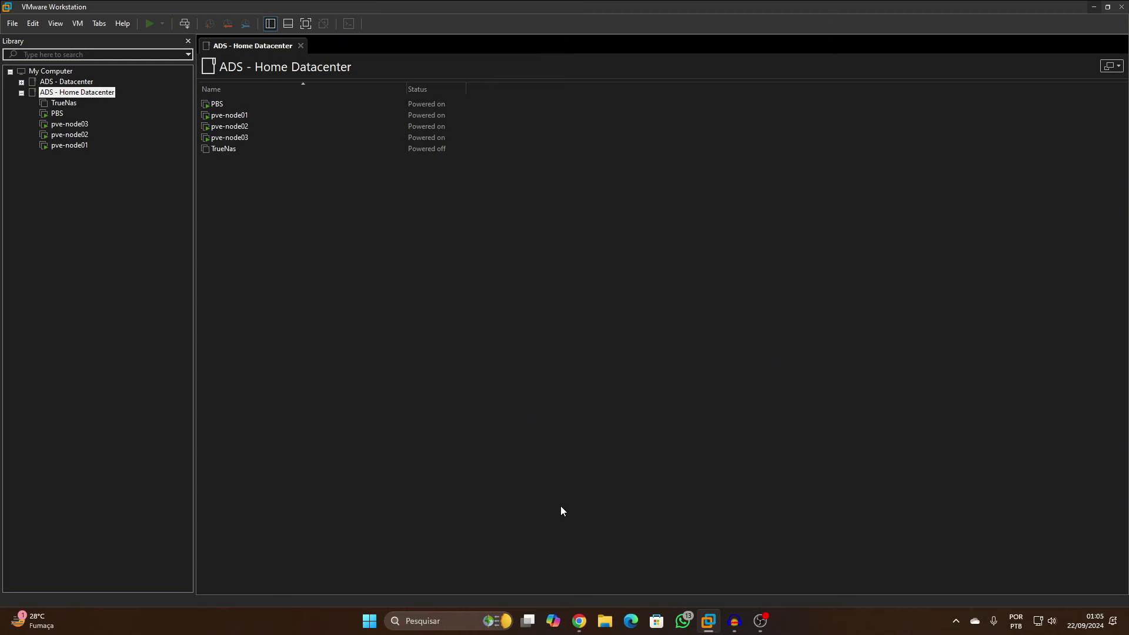
Review pve-node01, 02 and 03, the TrueNAS pool and the PBS dashboard, ending on VM 100's console
{"action": "left_click", "coordinate": [1094, 6]}
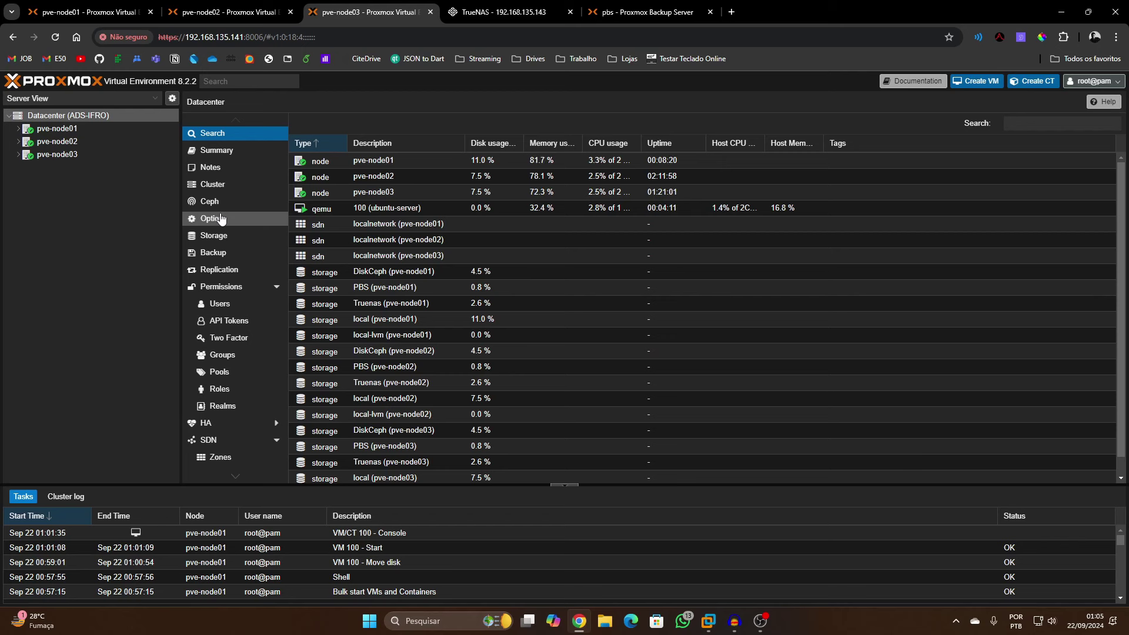
{"action": "left_click", "coordinate": [72, 15]}
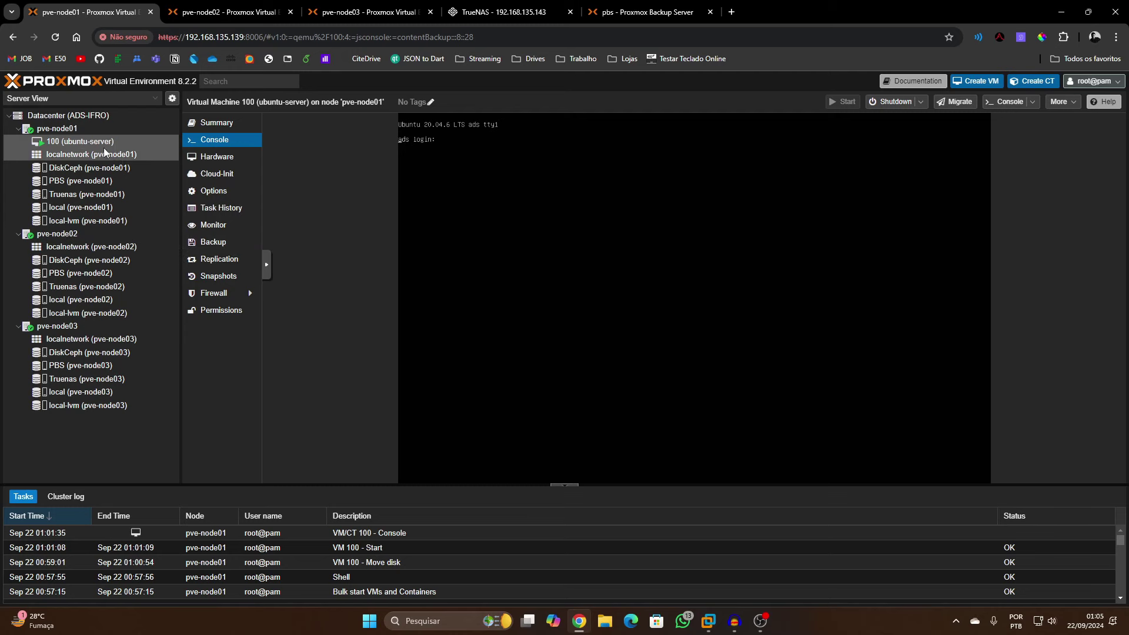
{"action": "left_click", "coordinate": [212, 12]}
{"action": "left_click", "coordinate": [115, 9]}
{"action": "left_click", "coordinate": [207, 15]}
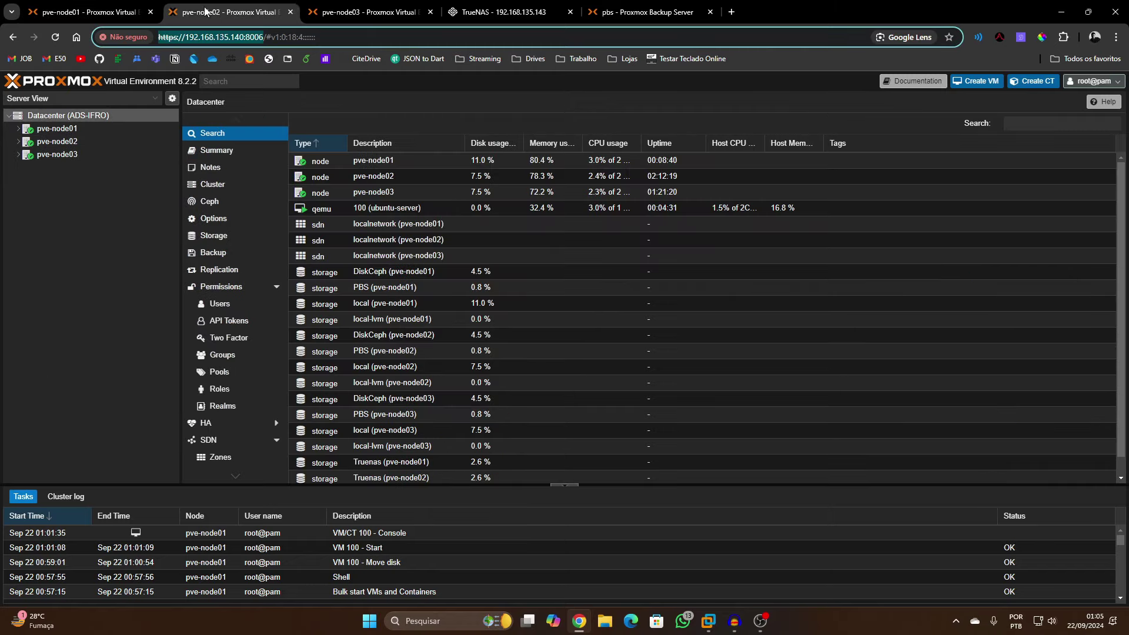
{"action": "left_click", "coordinate": [384, 9]}
{"action": "left_click", "coordinate": [503, 7]}
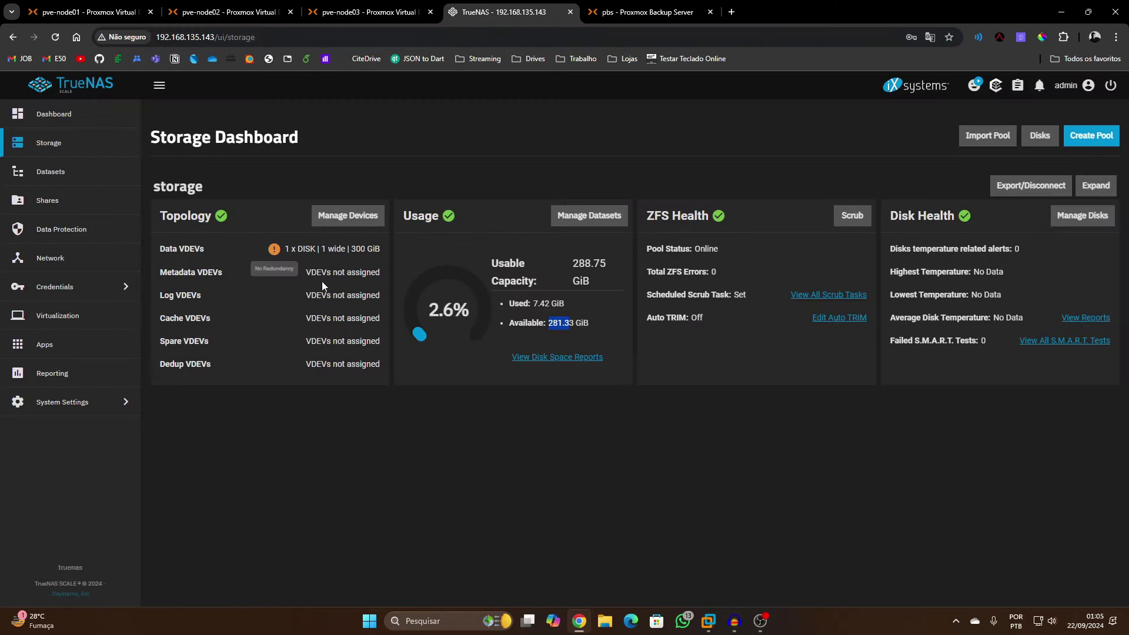
{"action": "left_click", "coordinate": [641, 14]}
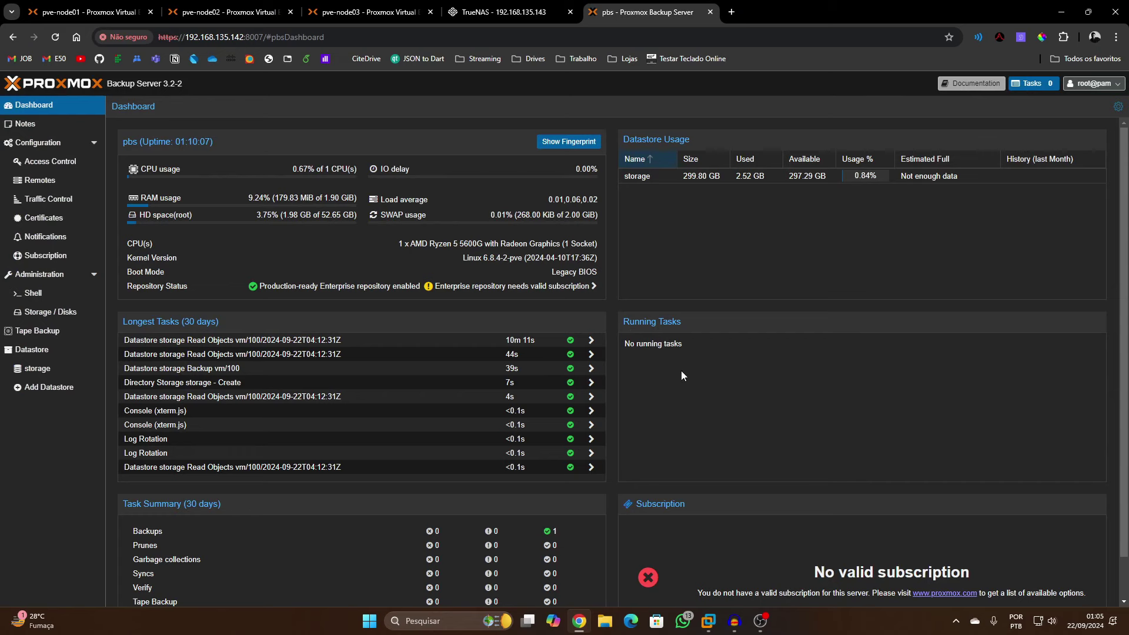
{"action": "left_click", "coordinate": [107, 6]}
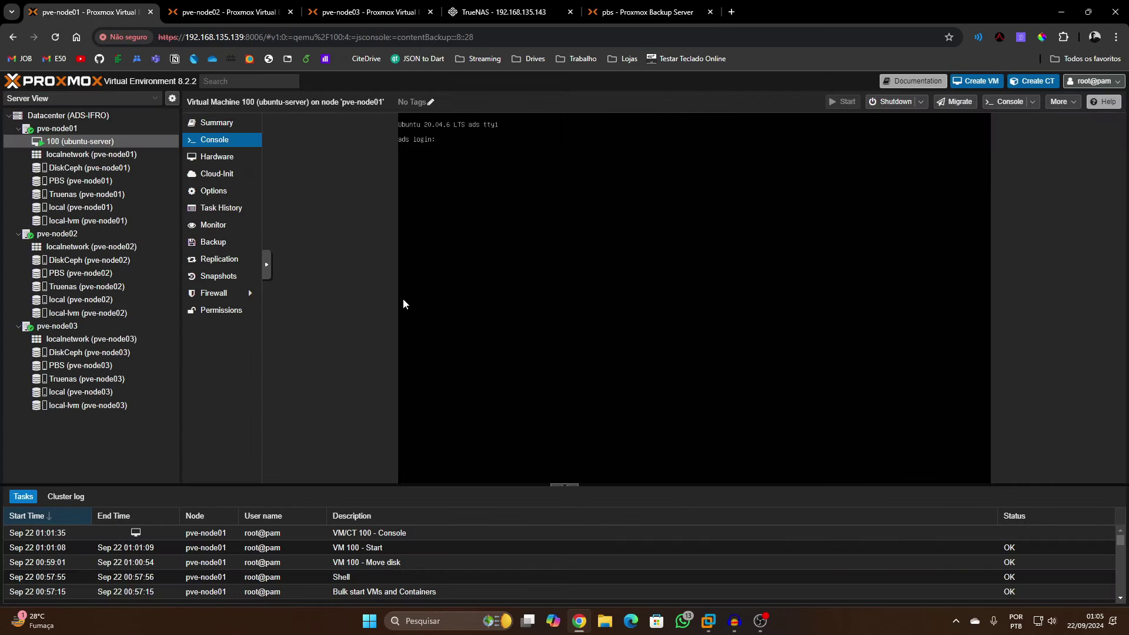